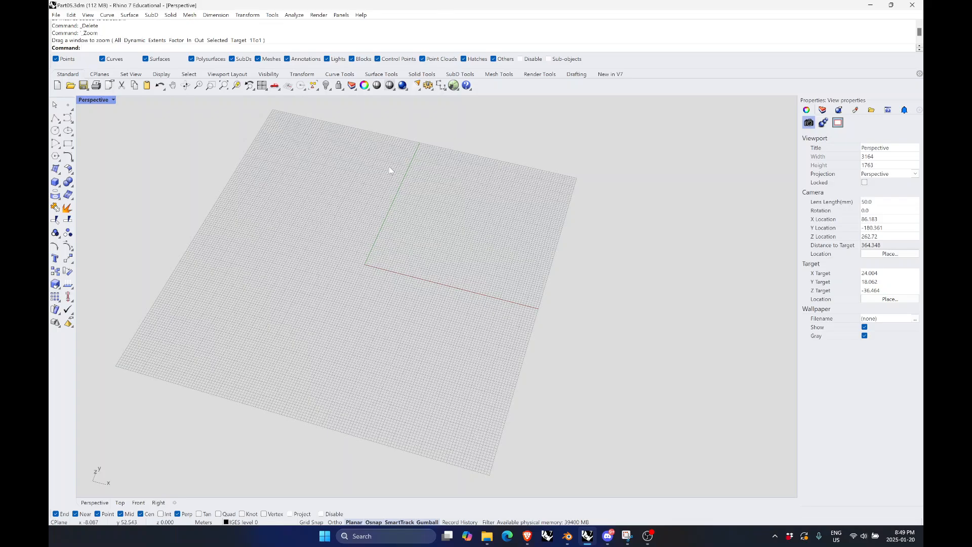
pyautogui.scroll(7, 382, 253)
pyautogui.scroll(-7, 375, 309)
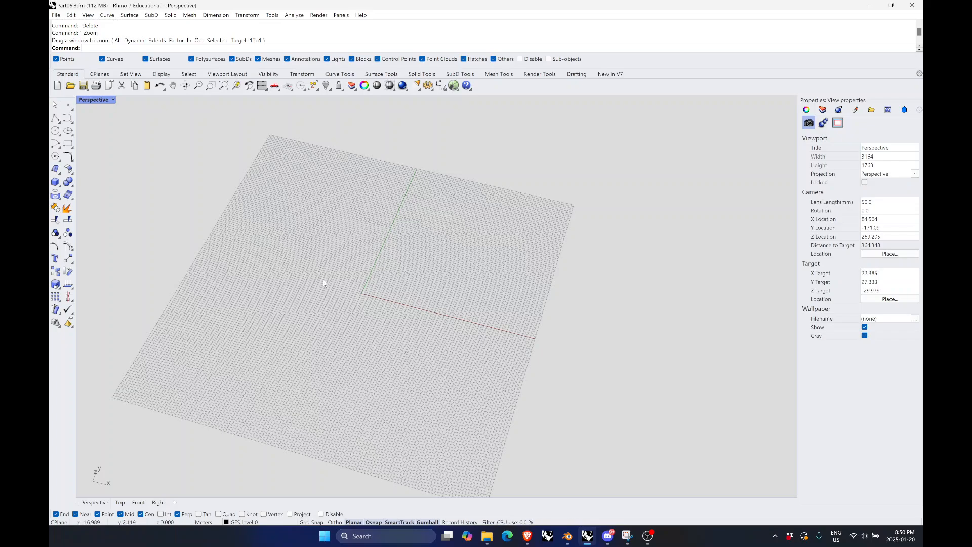
pyautogui.click(382, 74)
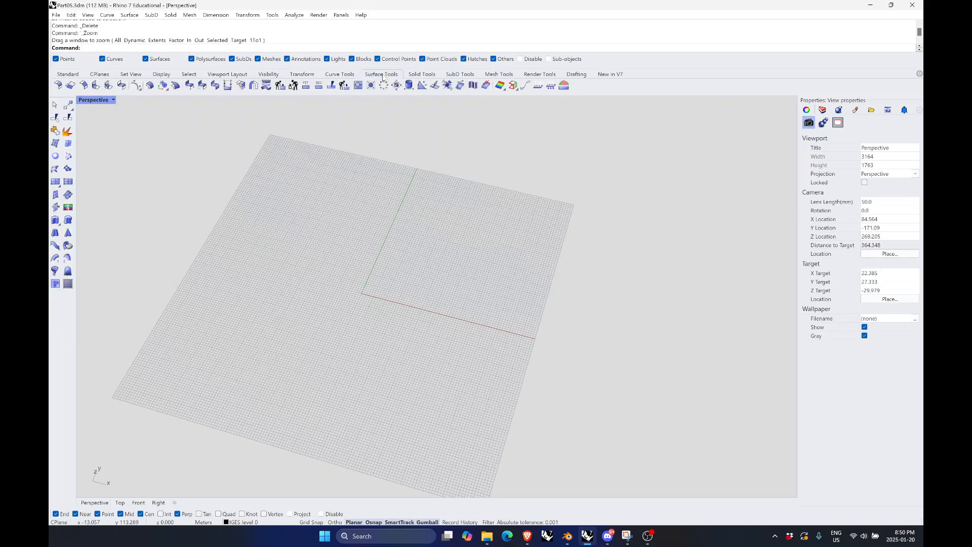
# Create a solid torus centred at 0,0,0 with a radius of 12 m and a second radius of about 3.87 m
pyautogui.click(408, 74)
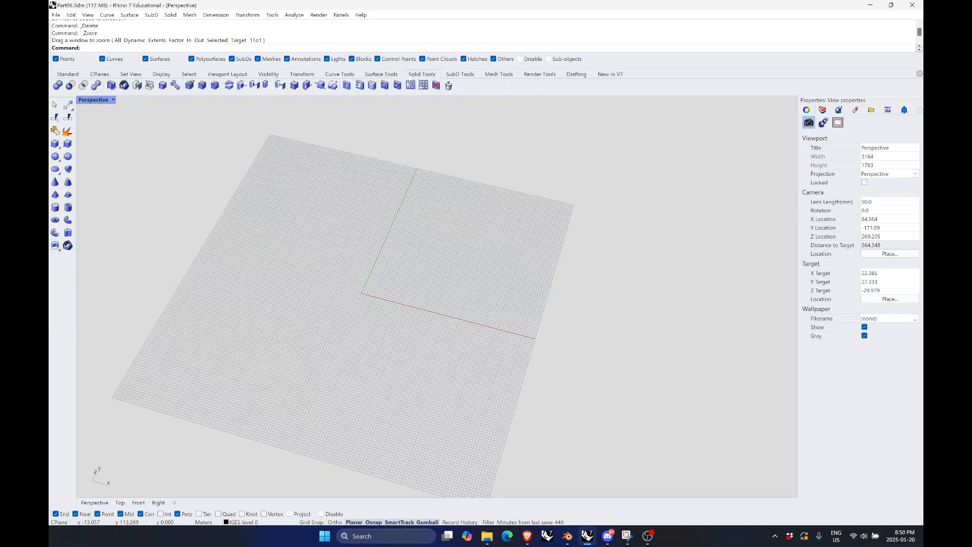
pyautogui.click(55, 220)
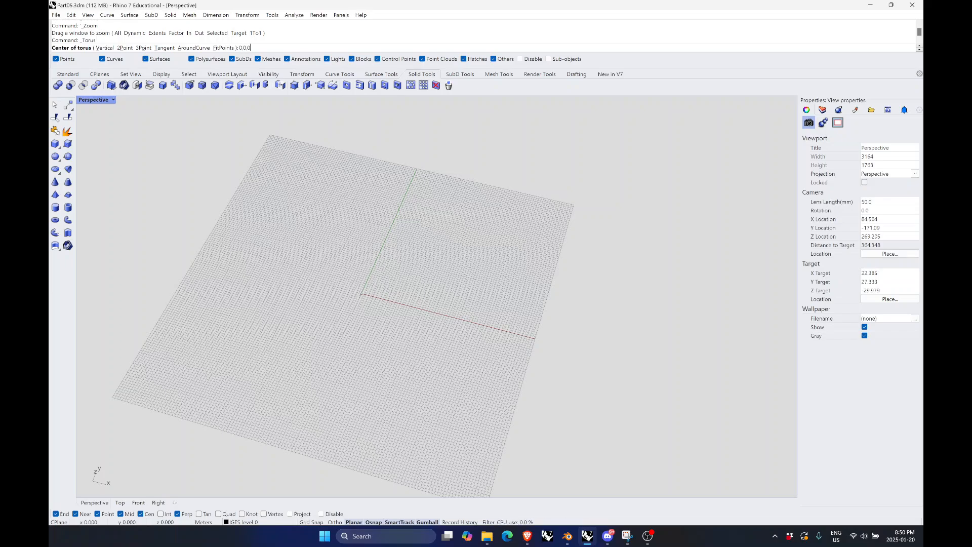
pyautogui.press('Return')
pyautogui.scroll(3, 375, 298)
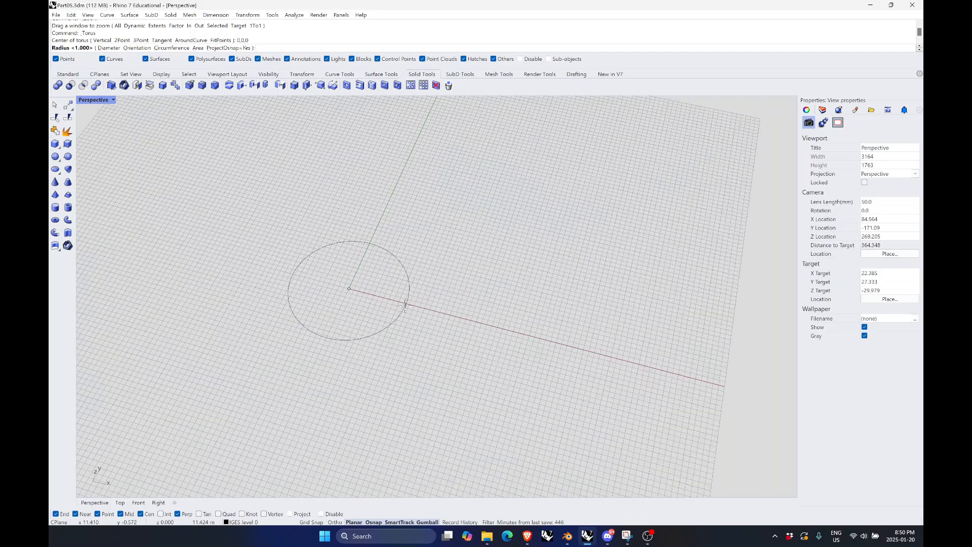
pyautogui.write('12')
pyautogui.press('Return')
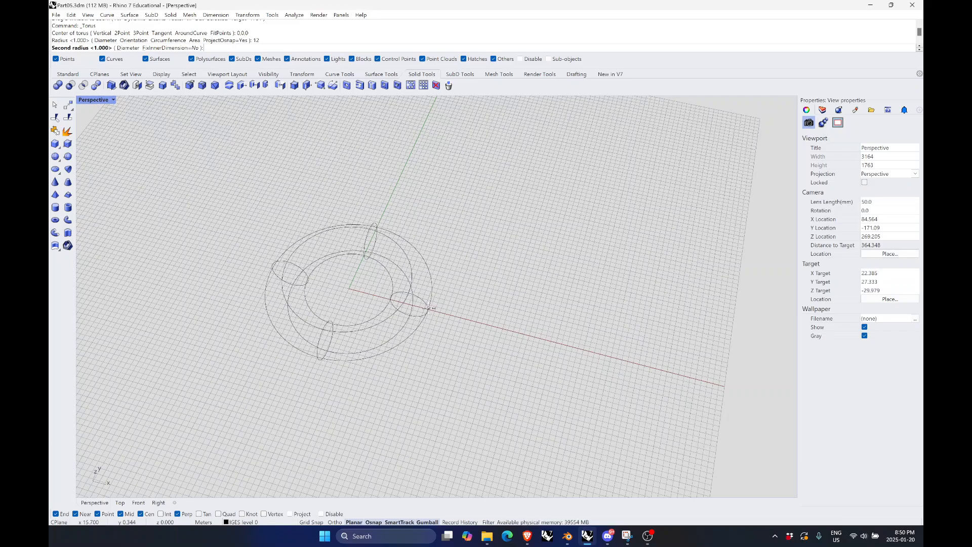
pyautogui.click(433, 308)
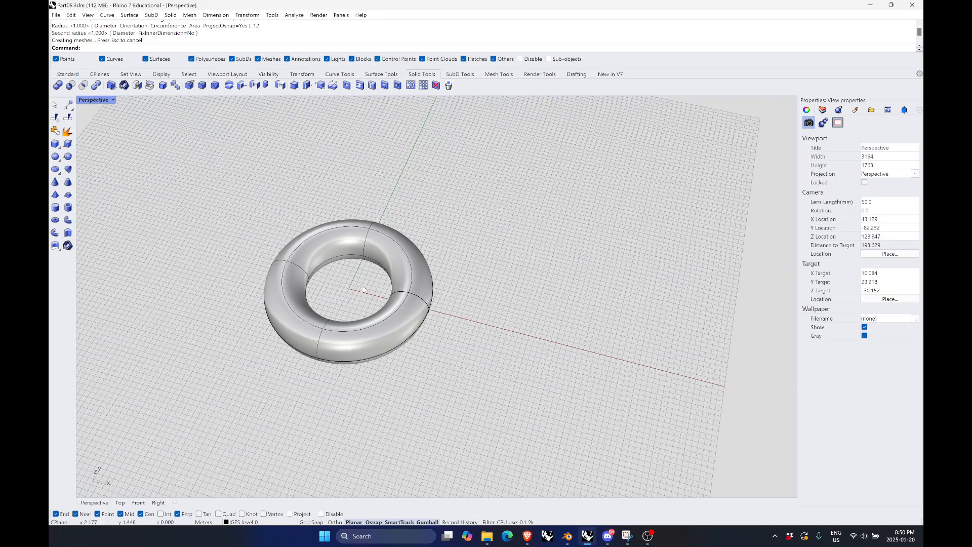
pyautogui.moveTo(396, 335); pyautogui.dragTo(391, 316, button='right')
pyautogui.scroll(-4, 391, 315)
pyautogui.scroll(2, 390, 229)
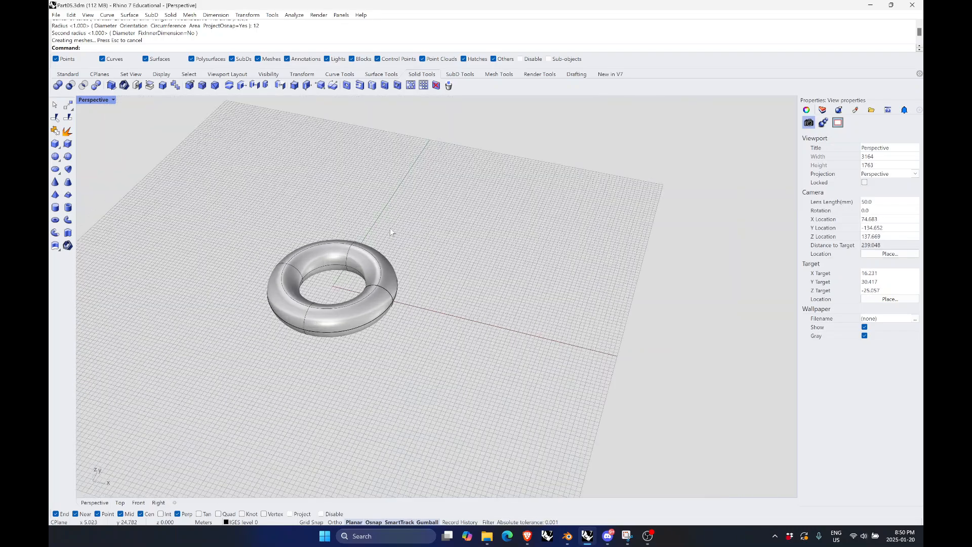
# Create a SubD torus centred at 0,0,0 with a radius of 12 m and a second radius of about 3.66 m
pyautogui.click(363, 298)
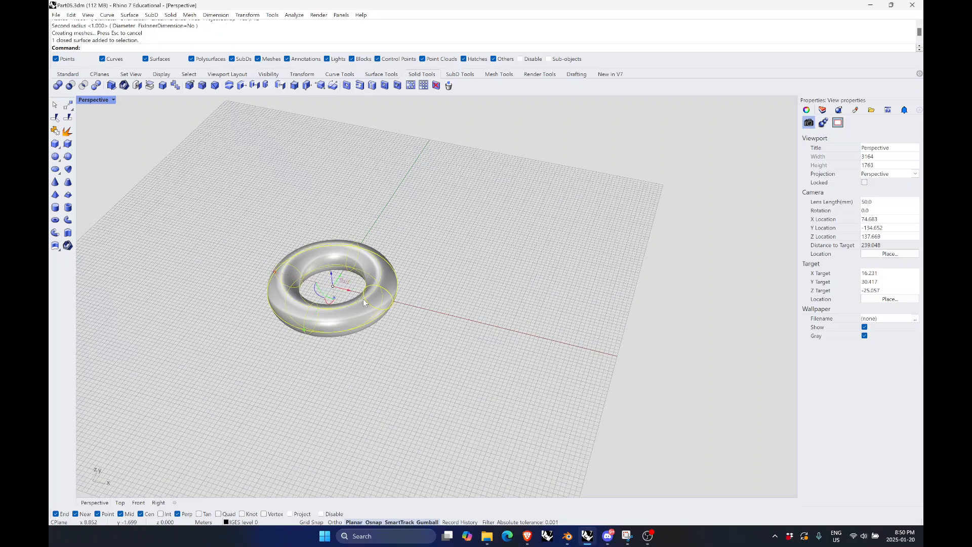
pyautogui.scroll(1, 275, 298)
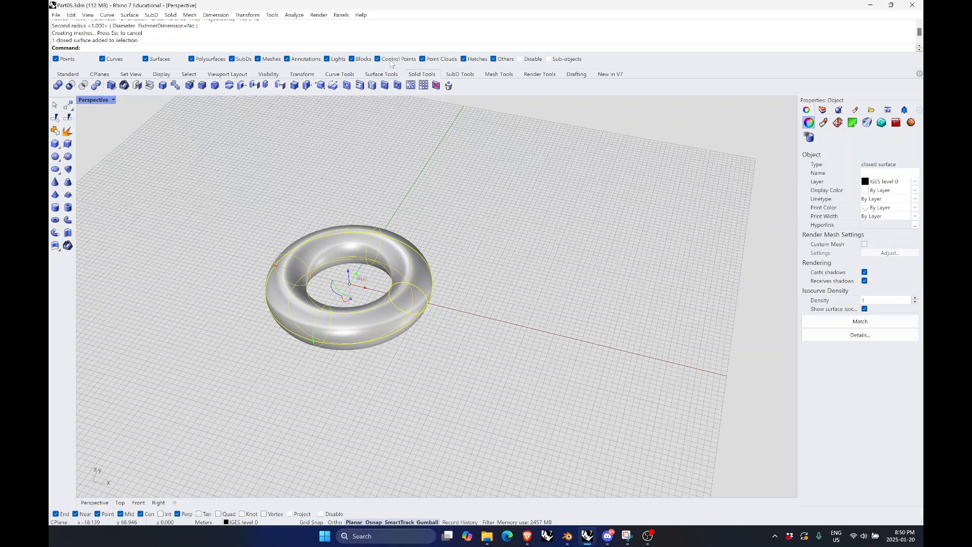
pyautogui.click(456, 74)
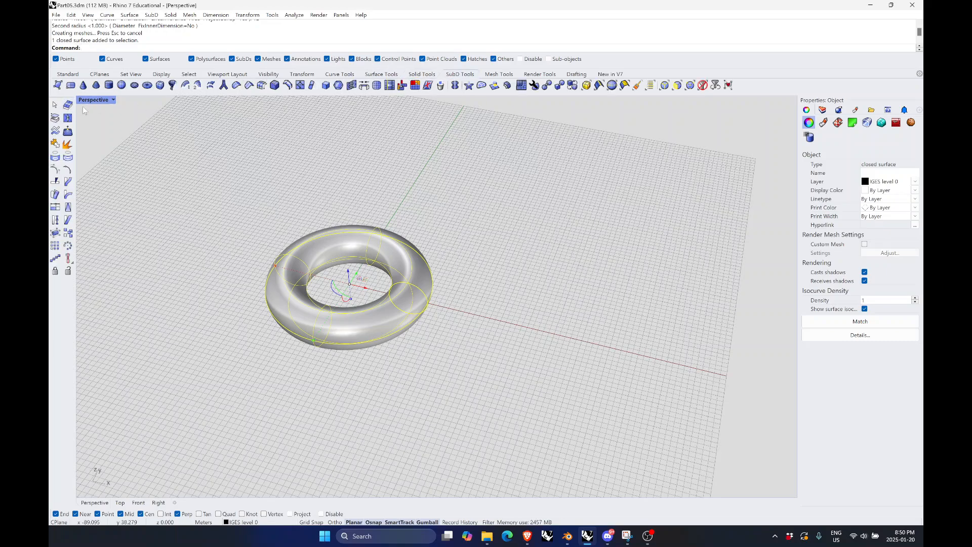
pyautogui.click(147, 85)
pyautogui.scroll(-3, 284, 223)
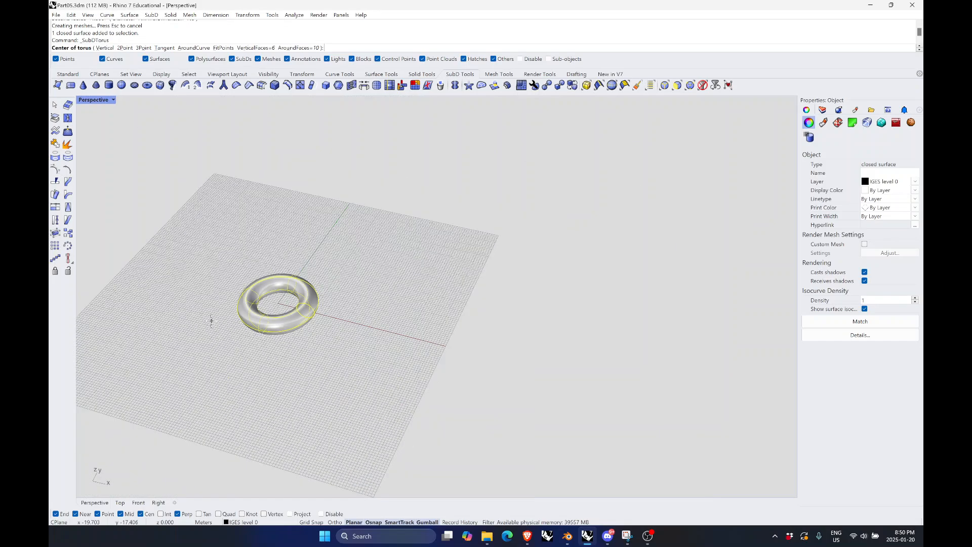
pyautogui.write('0,0')
pyautogui.press('Return')
pyautogui.write('12')
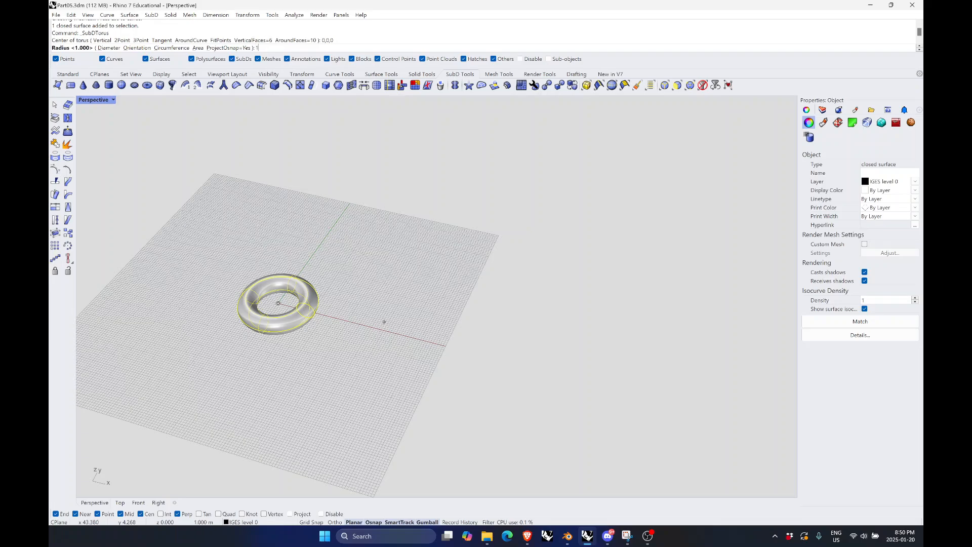
pyautogui.press('Return')
pyautogui.scroll(5, 303, 320)
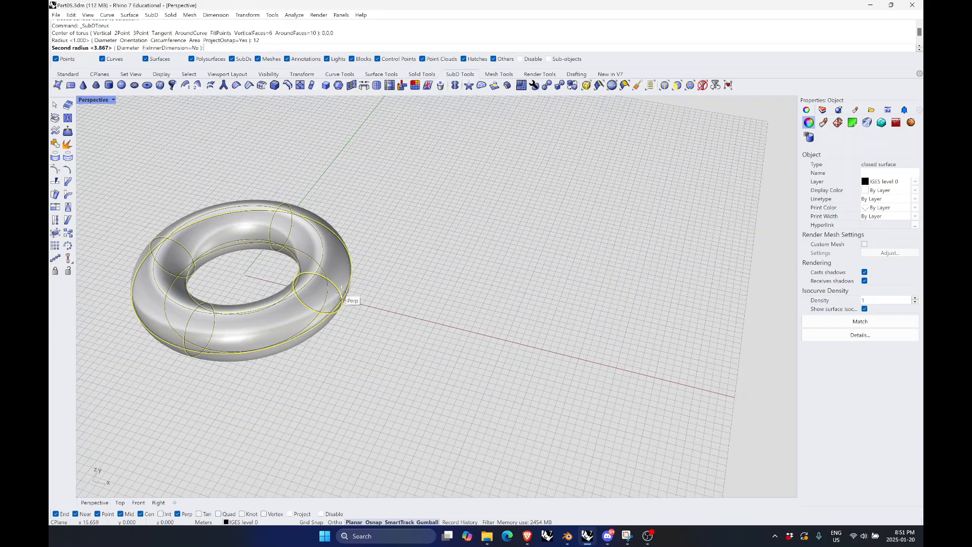
pyautogui.click(348, 298)
pyautogui.scroll(-4, 300, 296)
# Move the surface torus off the origin in the positive X direction and place the SubD torus farther out beyond it
pyautogui.moveTo(286, 290); pyautogui.dragTo(412, 333)
pyautogui.click(402, 413)
pyautogui.click(267, 314)
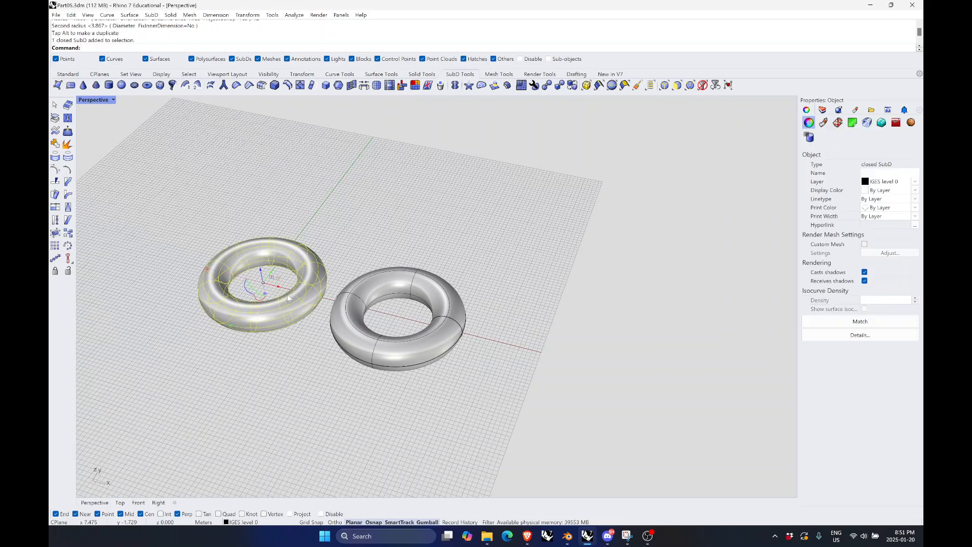
pyautogui.moveTo(267, 314); pyautogui.dragTo(479, 412)
pyautogui.click(479, 412)
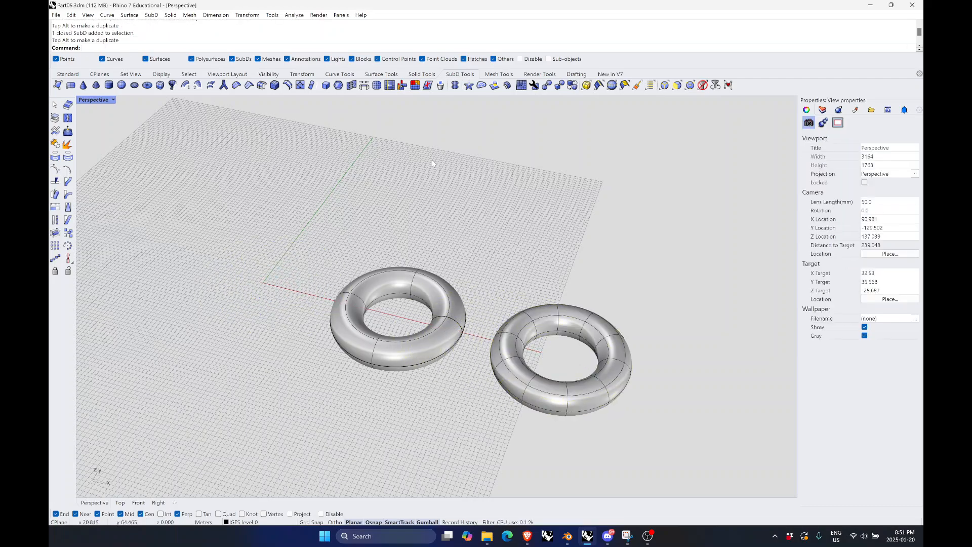
# Create a mesh torus centred at 0,0,0 with a radius of 12 m, 10 vertical and 10 around faces, and a freehand second radius
pyautogui.click(498, 74)
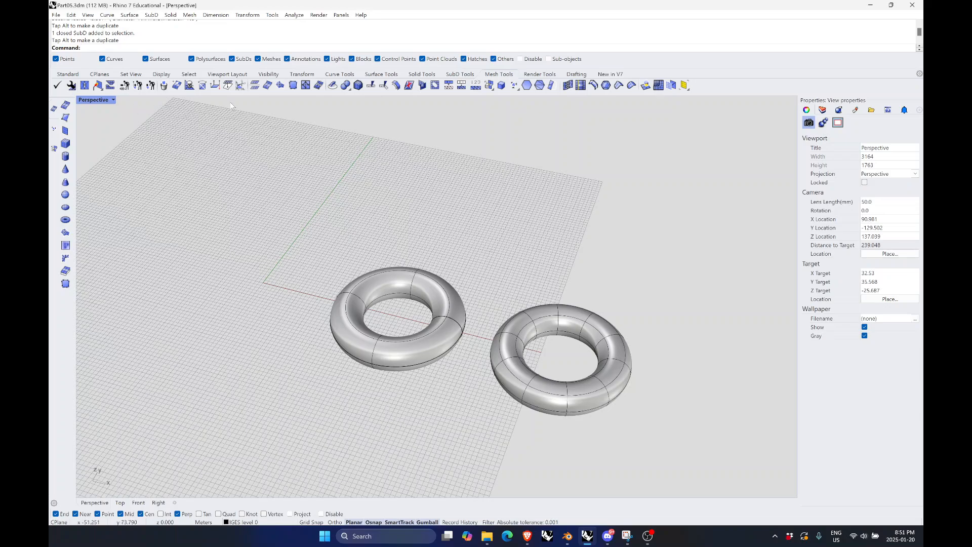
pyautogui.click(66, 219)
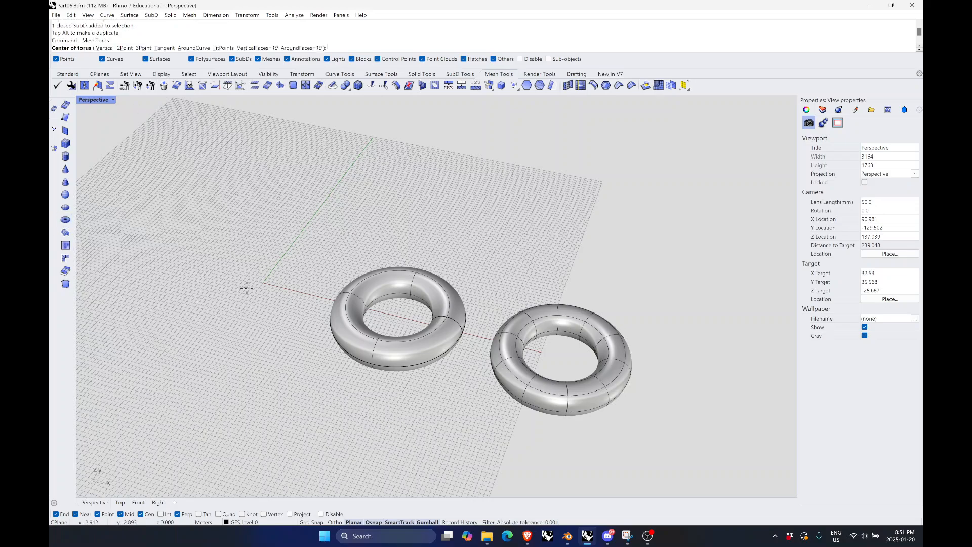
pyautogui.write('0,0,0')
pyautogui.press('Return')
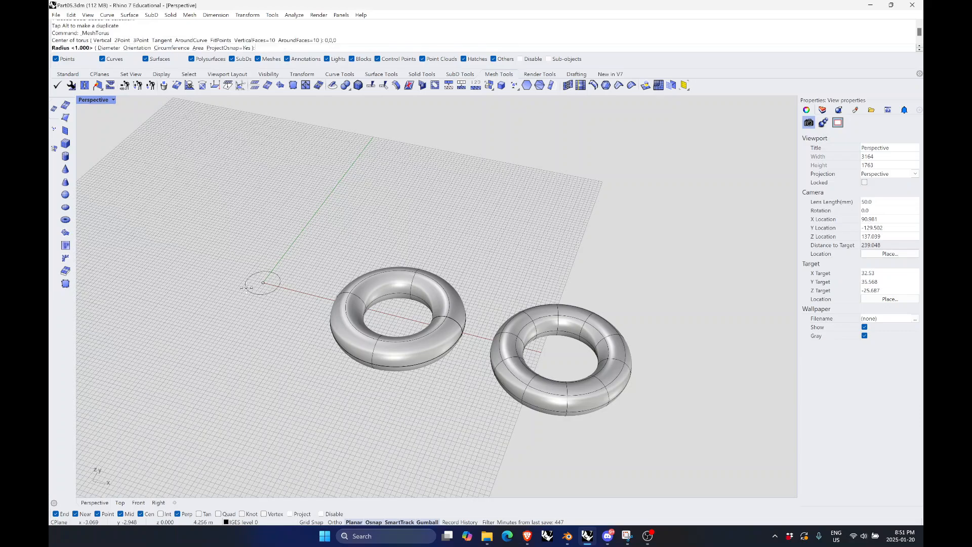
pyautogui.write('12')
pyautogui.press('Return')
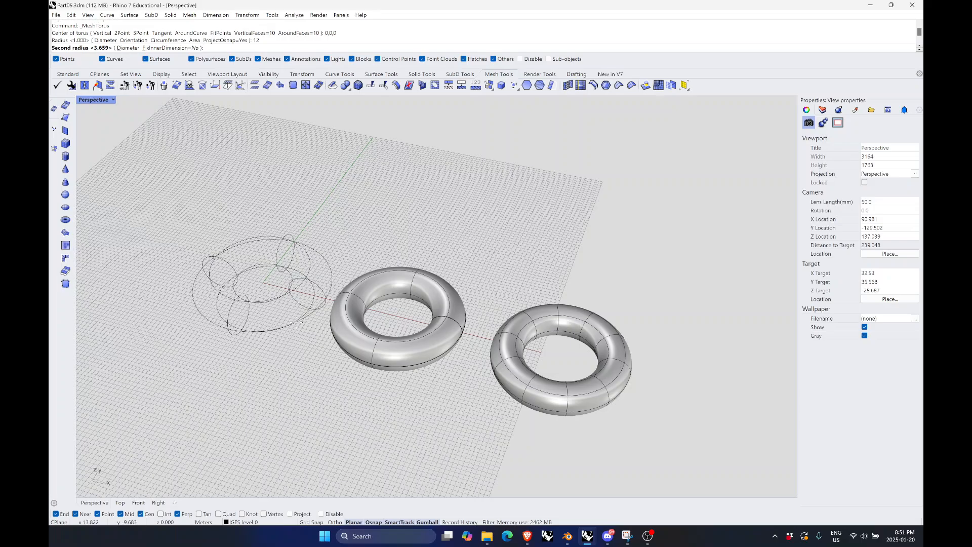
pyautogui.click(296, 322)
pyautogui.scroll(-2, 363, 295)
pyautogui.moveTo(363, 296); pyautogui.dragTo(391, 345, button='right')
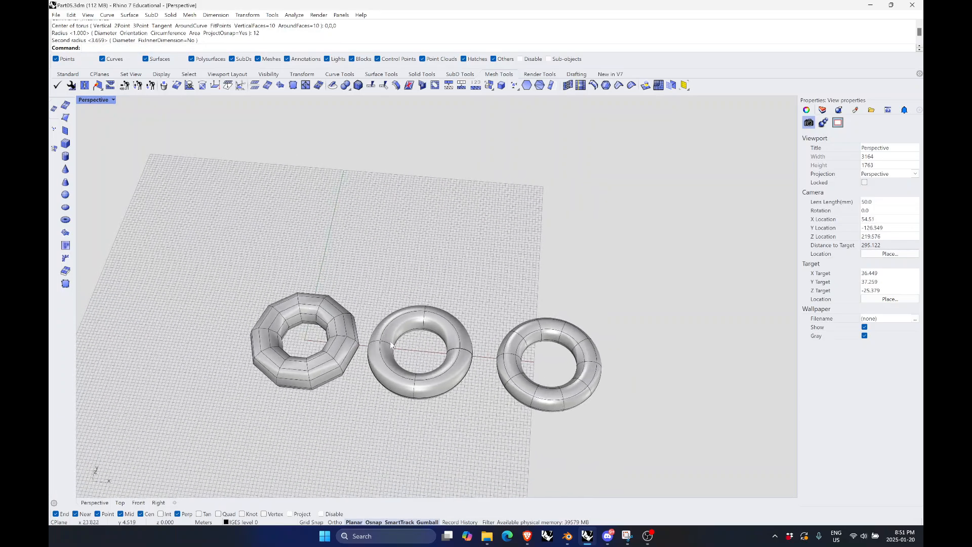
# Move the surface torus to the negative X side of the mesh torus and bring the SubD torus closer on the positive side
pyautogui.click(448, 377)
pyautogui.moveTo(437, 363); pyautogui.dragTo(193, 340)
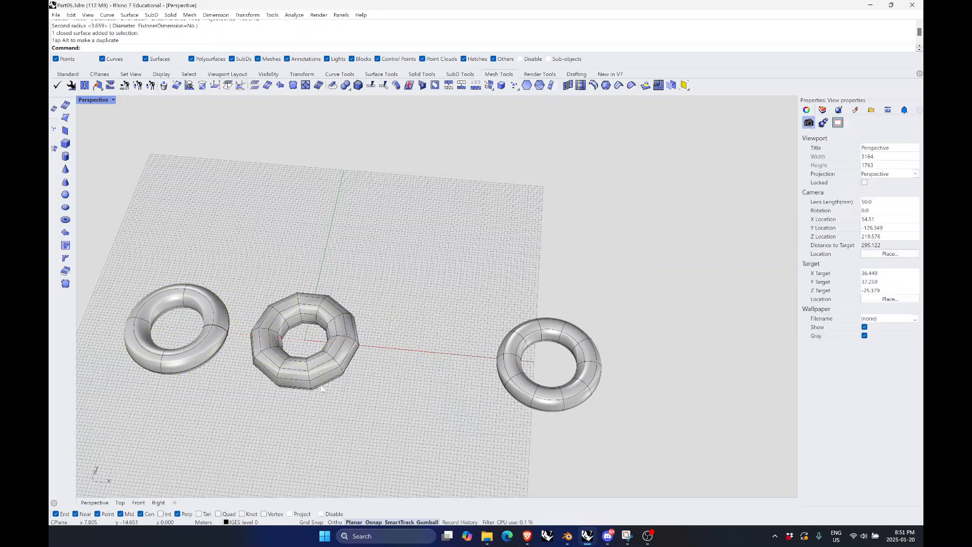
pyautogui.click(327, 360)
pyautogui.click(529, 383)
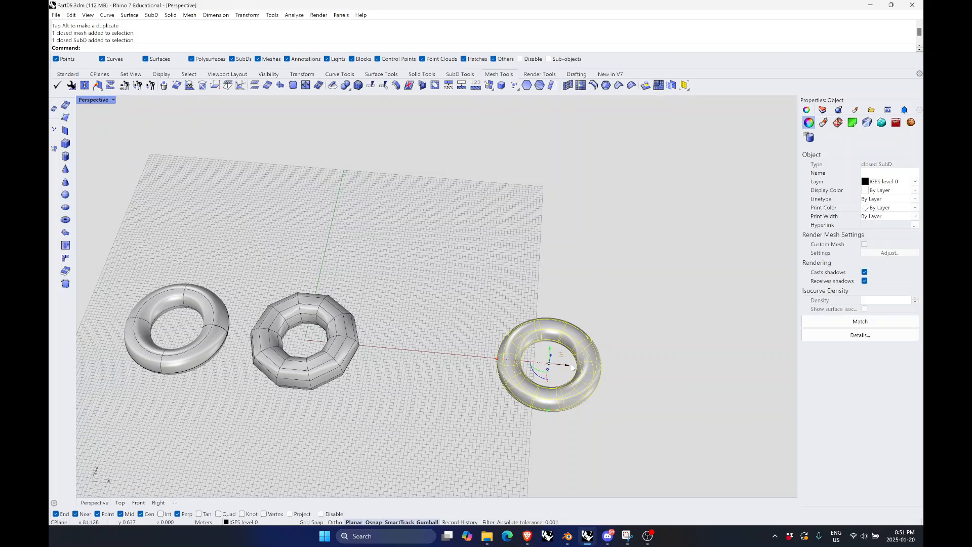
pyautogui.moveTo(571, 373); pyautogui.dragTo(451, 363)
pyautogui.click(509, 303)
pyautogui.scroll(-5, 509, 302)
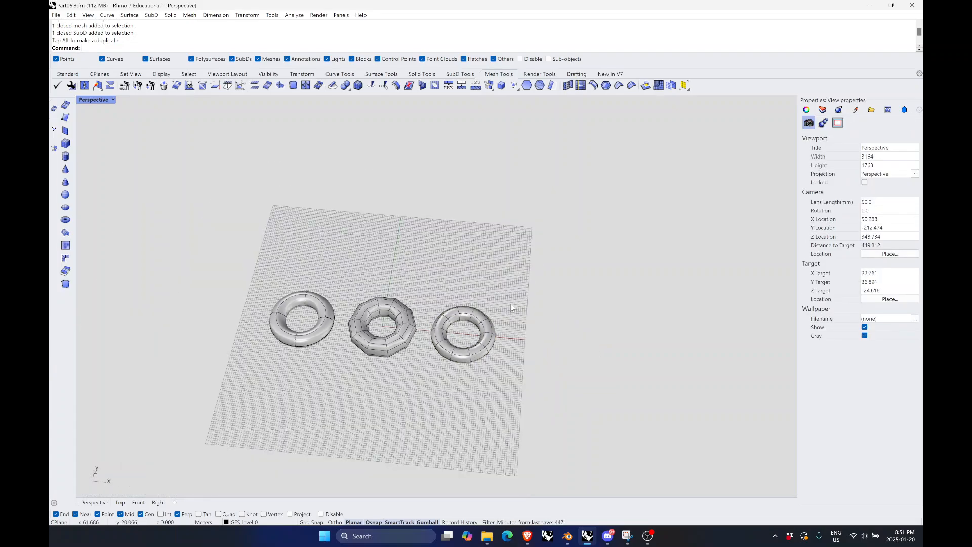
pyautogui.scroll(7, 388, 357)
pyautogui.moveTo(401, 385); pyautogui.dragTo(326, 329, button='right')
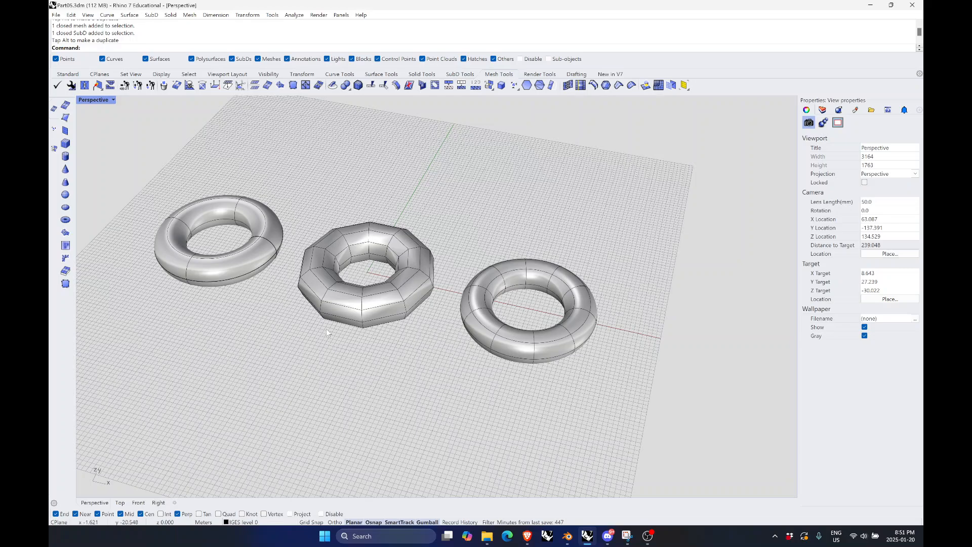
# Select the surface, mesh and SubD toruses one after another to check the object type of each
pyautogui.click(237, 264)
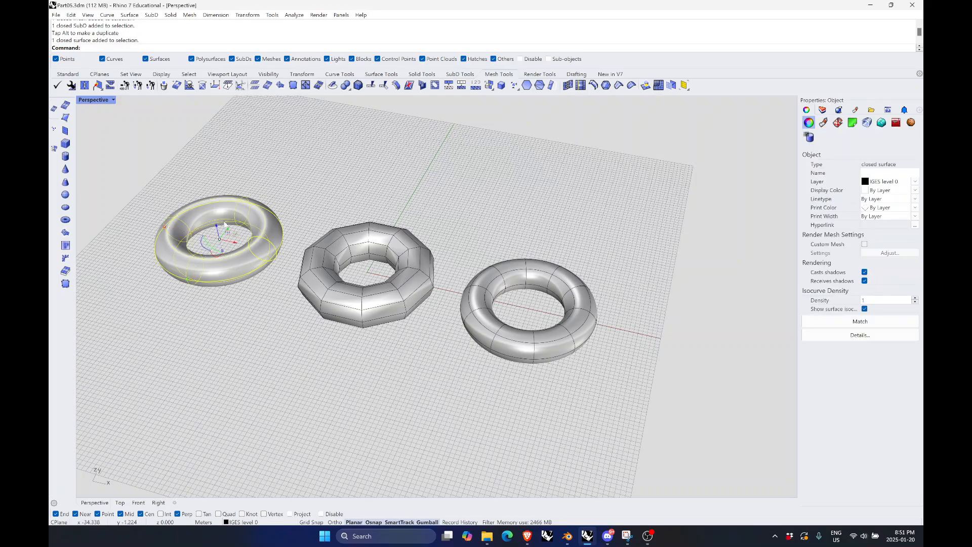
pyautogui.click(310, 267)
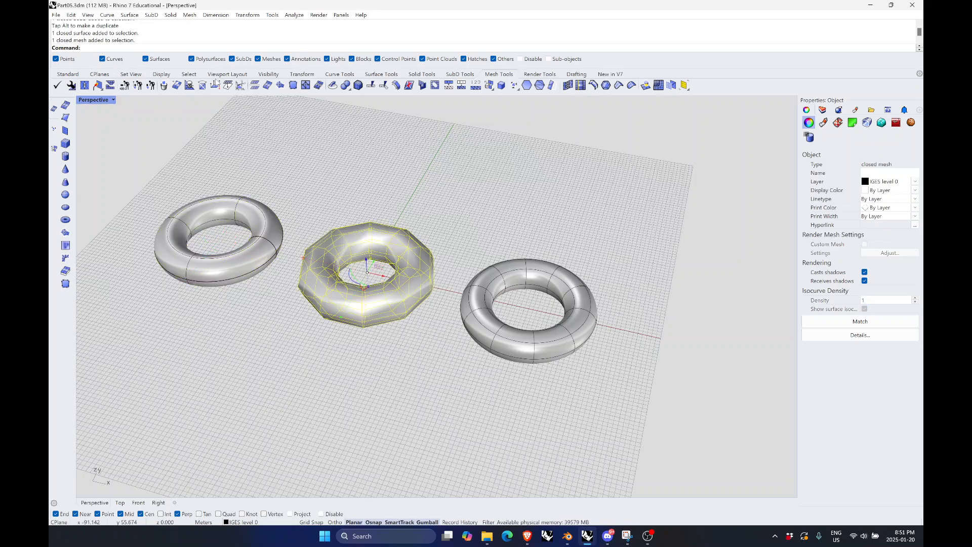
pyautogui.click(510, 322)
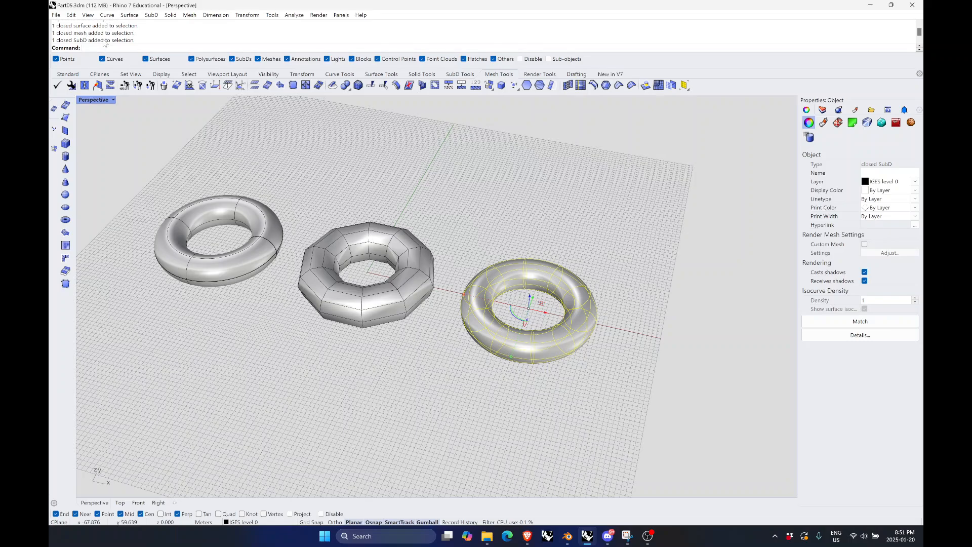
# Switch the SubD display from smooth to flat and compare the SubD torus with the mesh torus
pyautogui.scroll(5, 587, 292)
pyautogui.scroll(-5, 552, 309)
pyautogui.scroll(4, 561, 364)
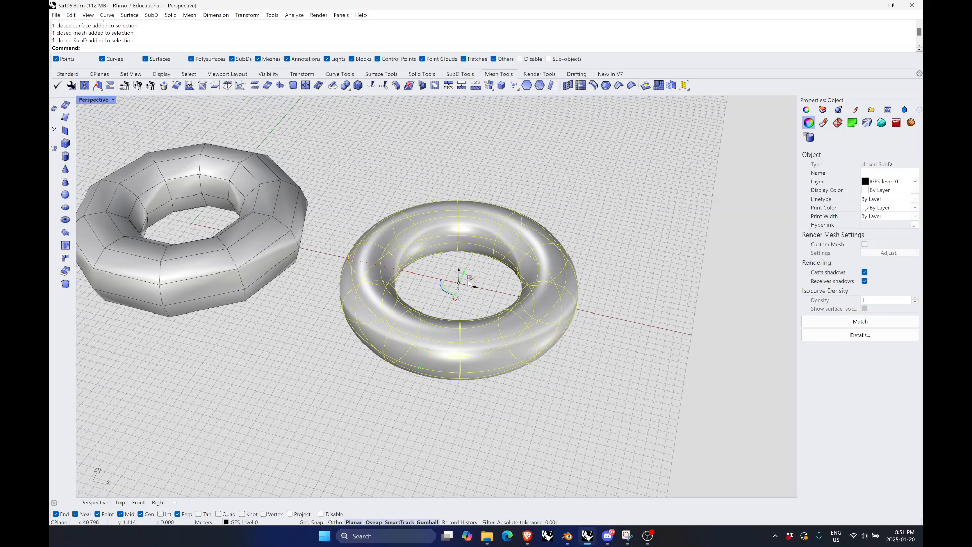
pyautogui.press('Tab')
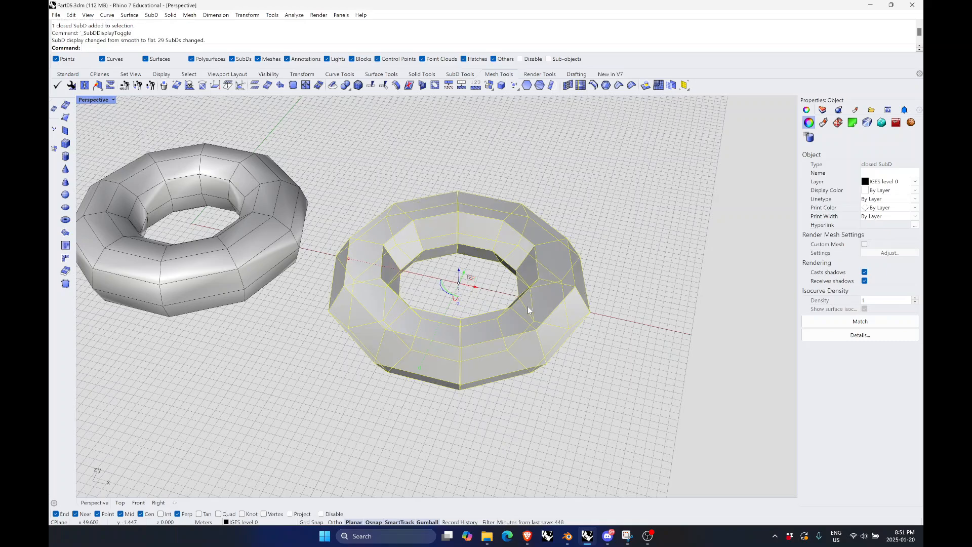
pyautogui.click(628, 359)
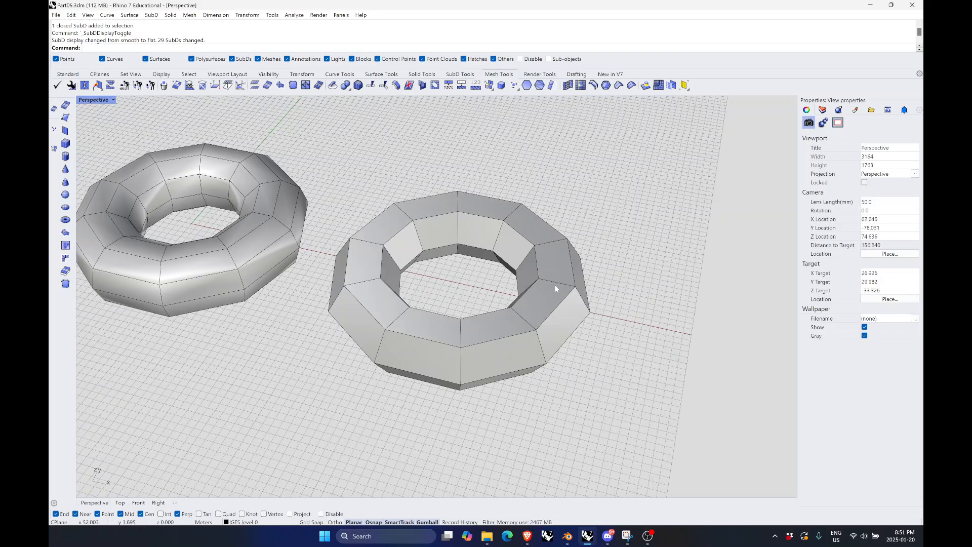
pyautogui.moveTo(557, 285); pyautogui.dragTo(484, 338, button='right')
pyautogui.scroll(-2, 585, 322)
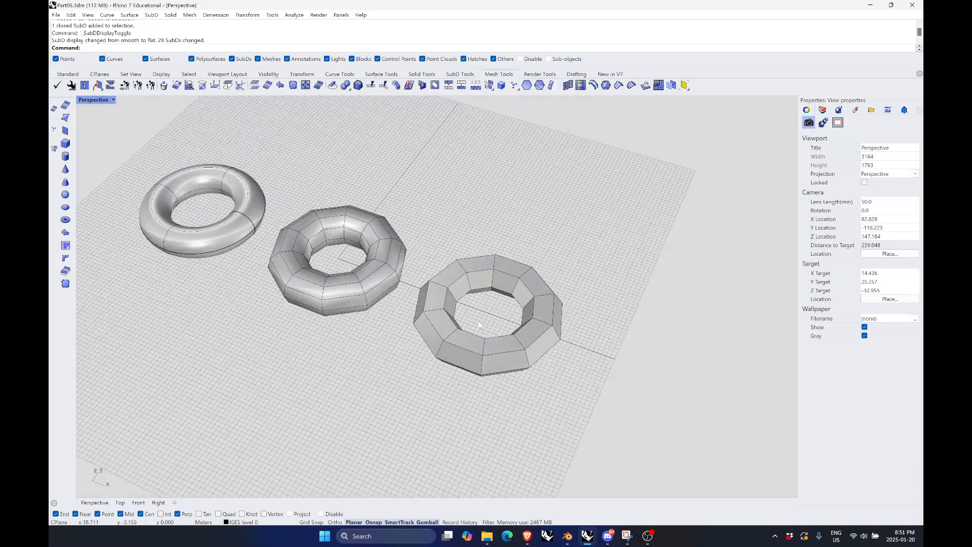
pyautogui.scroll(3, 480, 345)
# Return the SubD torus to smooth display and clear the selection
pyautogui.click(492, 374)
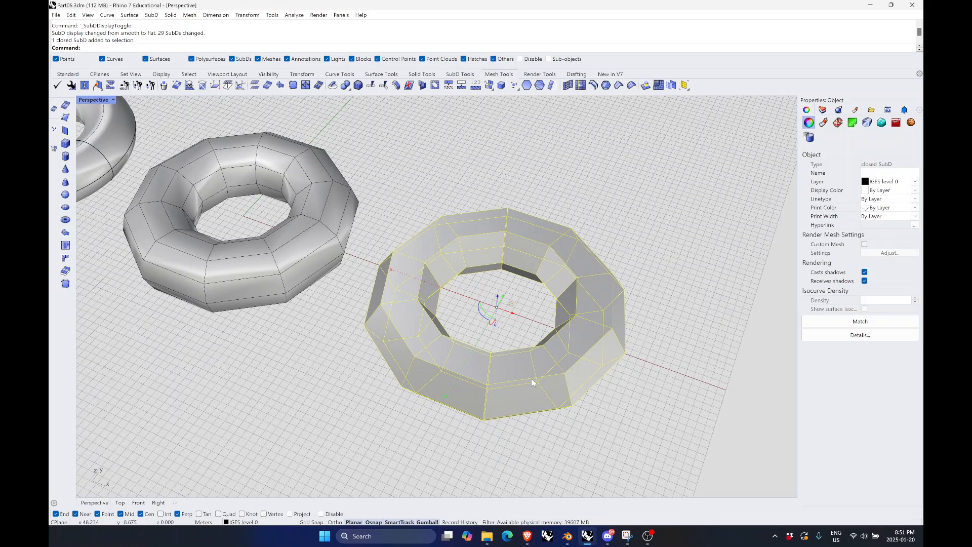
pyautogui.press('Tab')
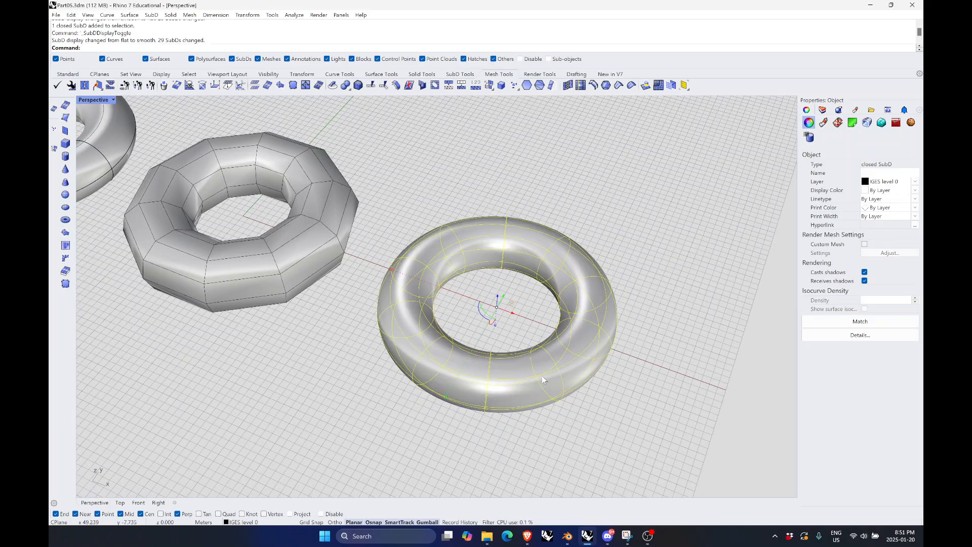
pyautogui.click(586, 413)
pyautogui.scroll(-3, 702, 410)
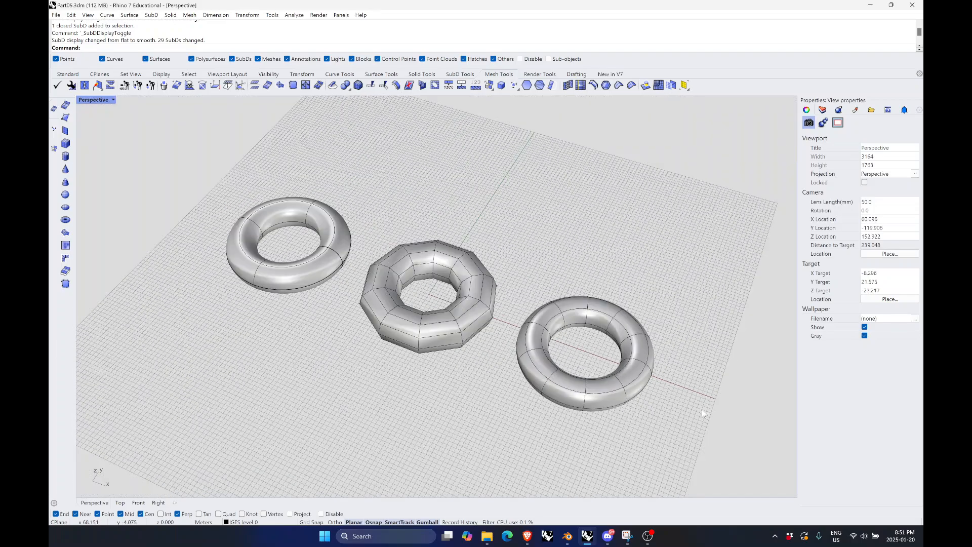
# Try to explode the surface torus and clear the selection
pyautogui.scroll(8, 305, 303)
pyautogui.scroll(-8, 309, 342)
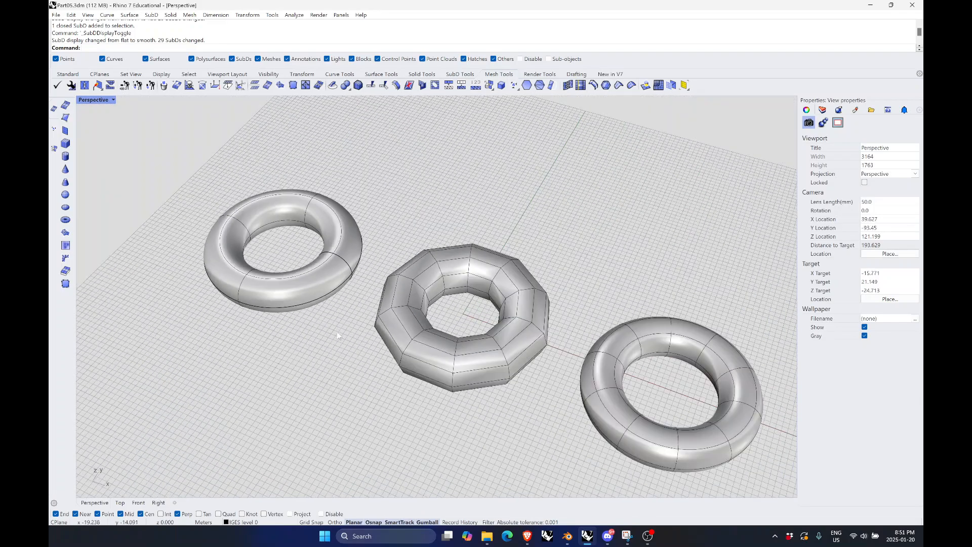
pyautogui.scroll(1, 393, 311)
pyautogui.scroll(1, 460, 313)
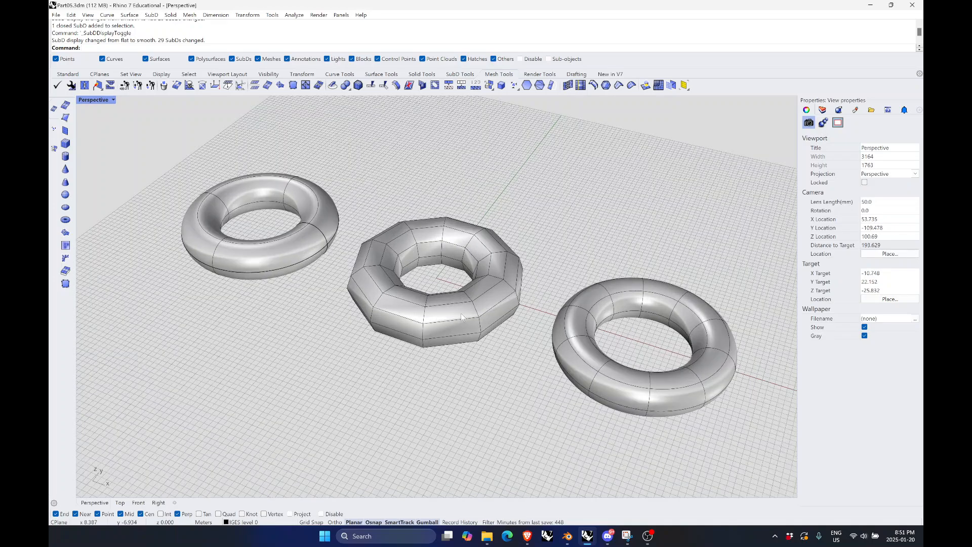
pyautogui.click(267, 259)
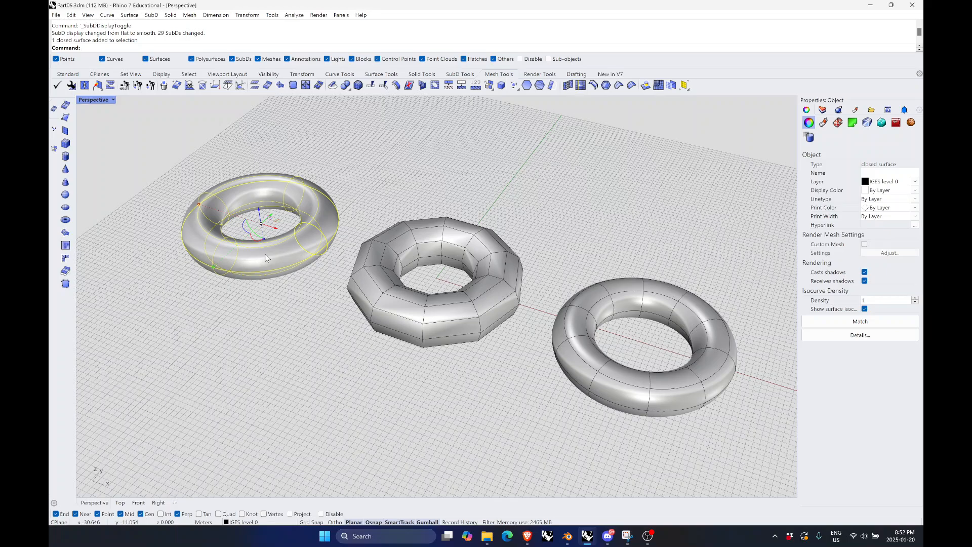
pyautogui.write('Ex')
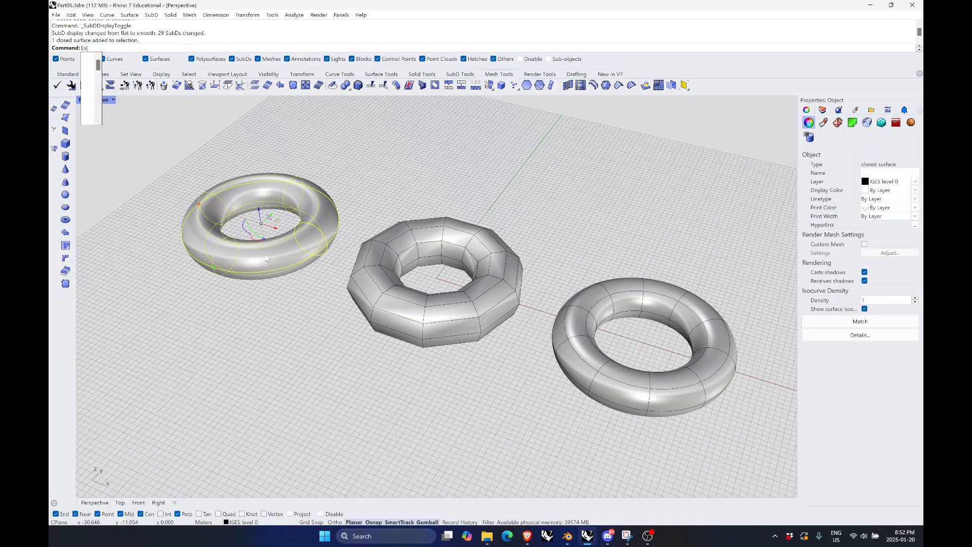
pyautogui.write('plode')
pyautogui.press('Return')
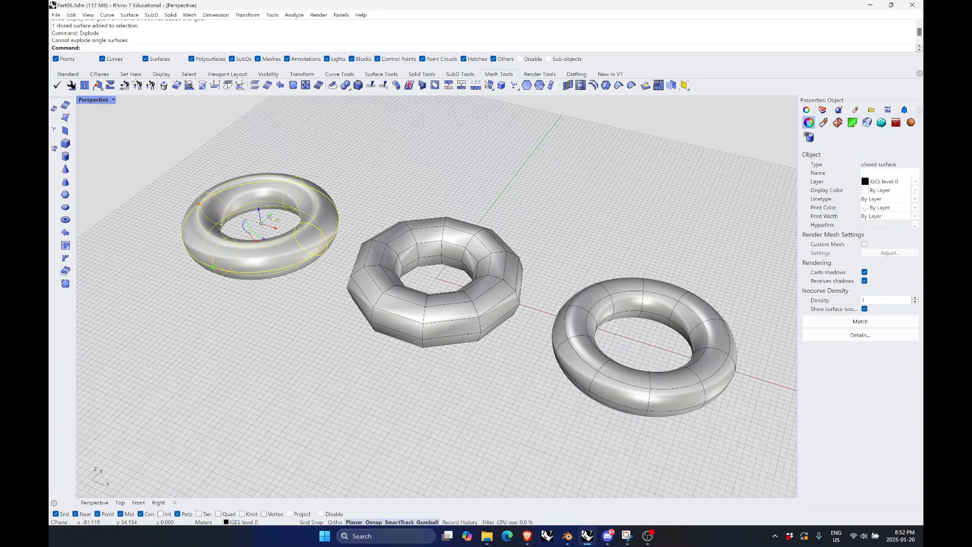
pyautogui.click(295, 321)
# Set the Perspective viewport's display mode to Ghosted
pyautogui.scroll(-2, 274, 277)
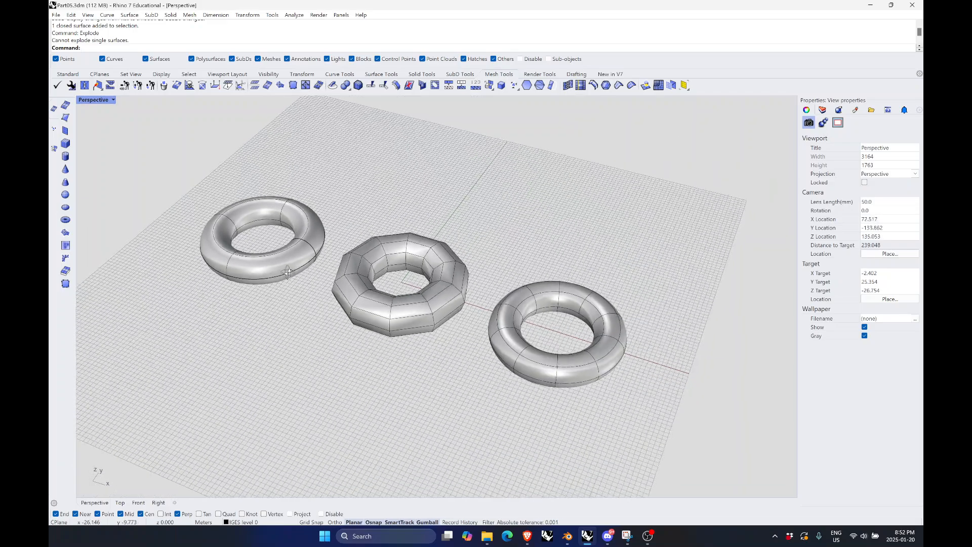
pyautogui.scroll(4, 304, 284)
pyautogui.click(113, 100)
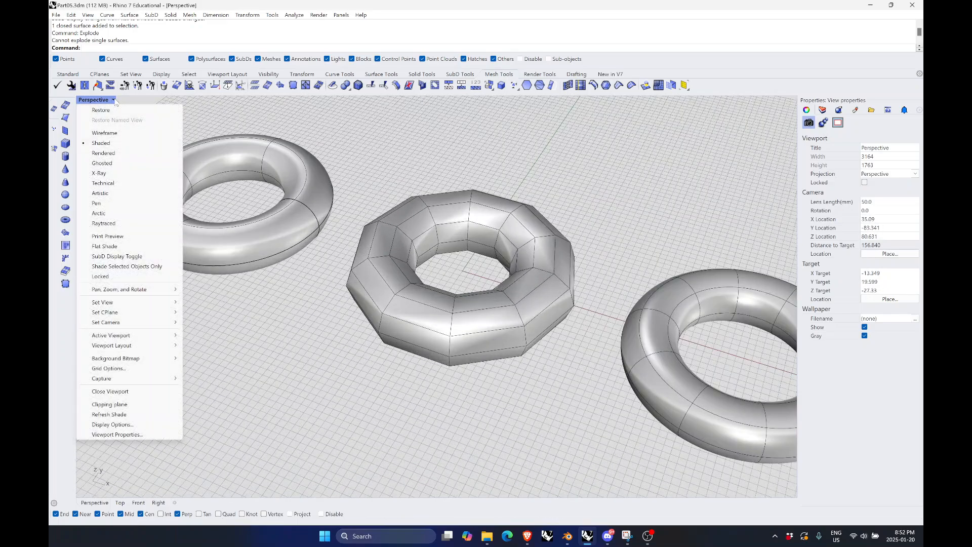
pyautogui.click(124, 163)
pyautogui.scroll(-2, 358, 302)
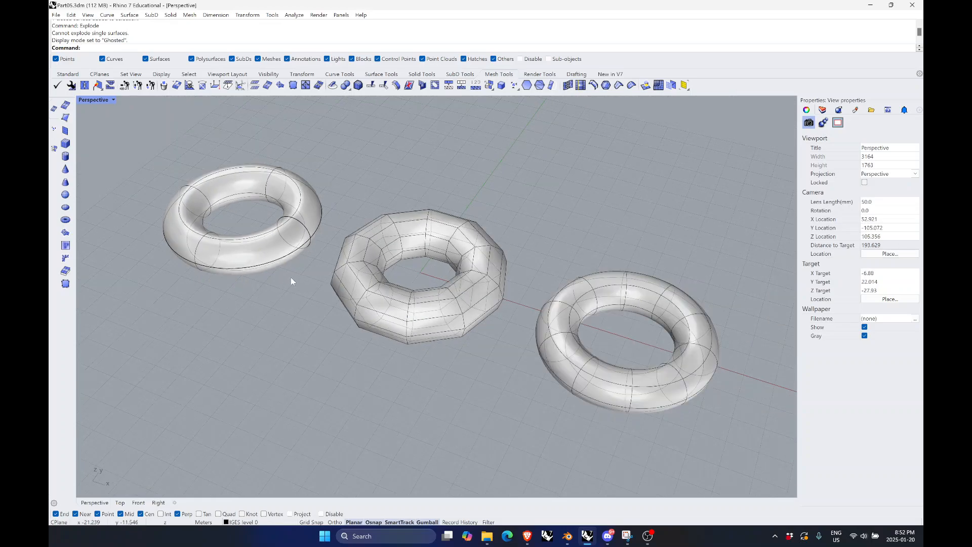
# Try to explode the mesh torus in the middle and deselect it
pyautogui.scroll(4, 388, 326)
pyautogui.click(378, 329)
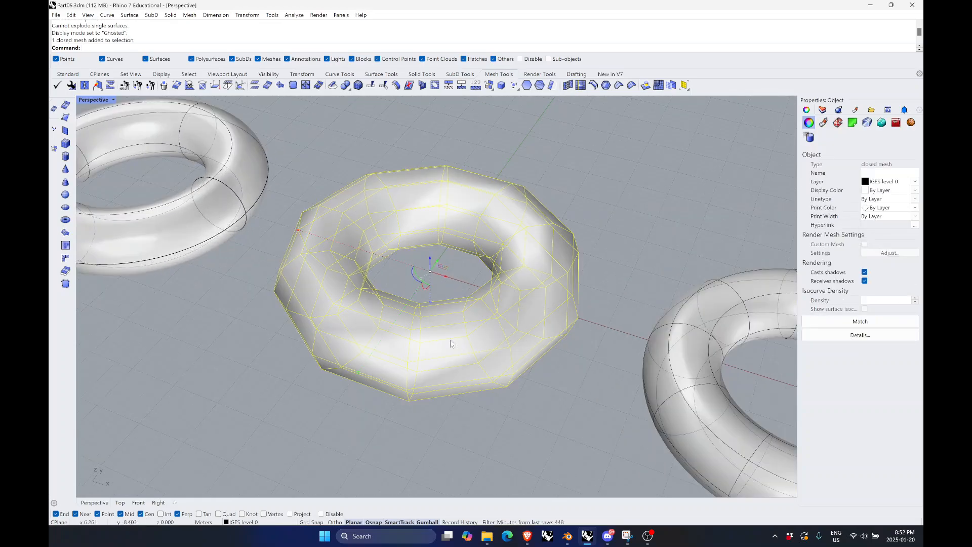
pyautogui.write('Explode')
pyautogui.press('Return')
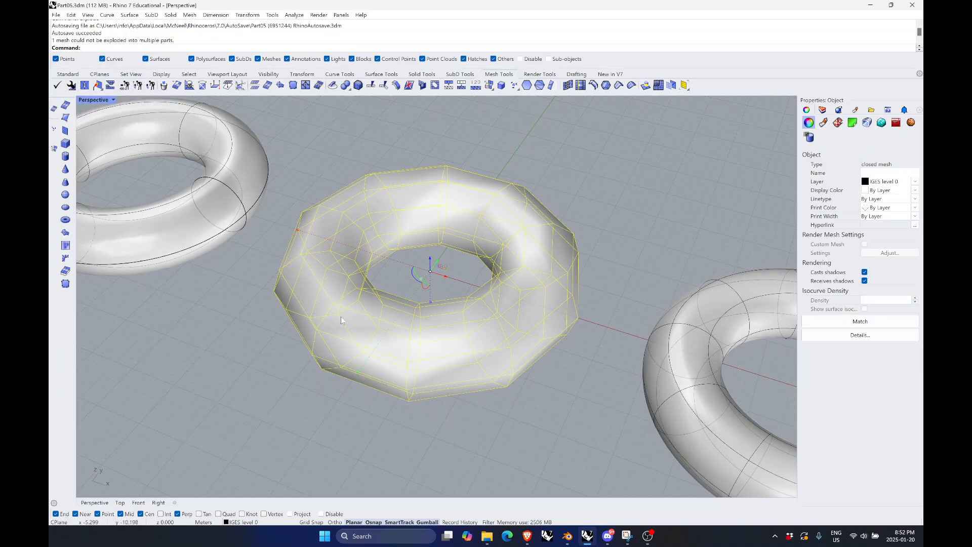
pyautogui.press('Escape')
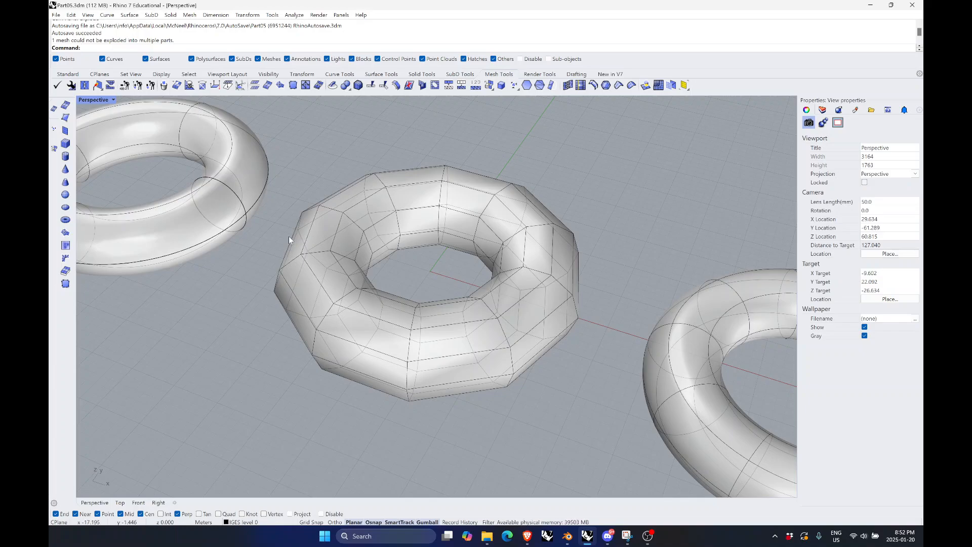
# Try to explode the SubD torus and deselect it
pyautogui.scroll(-5, 289, 236)
pyautogui.scroll(4, 458, 279)
pyautogui.click(397, 328)
pyautogui.write('Explode')
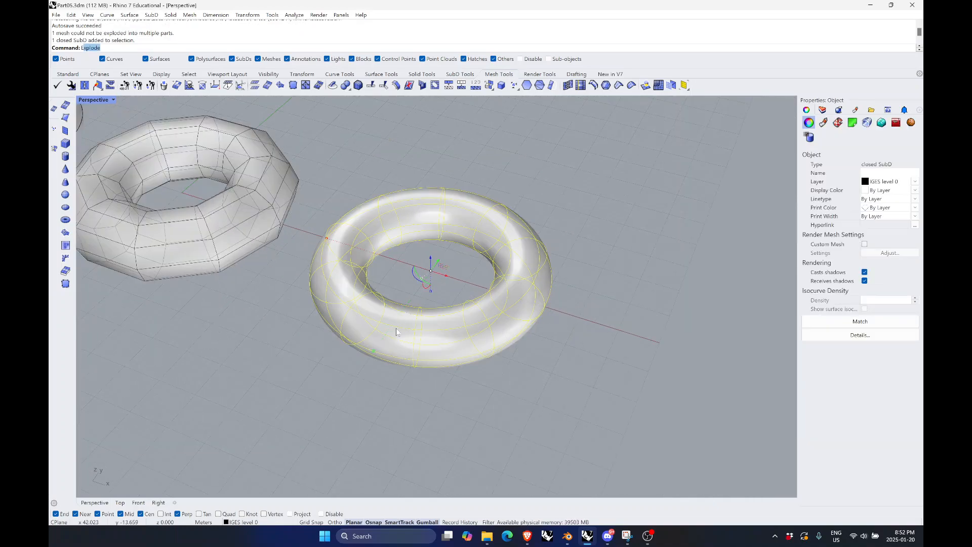
pyautogui.press('Return')
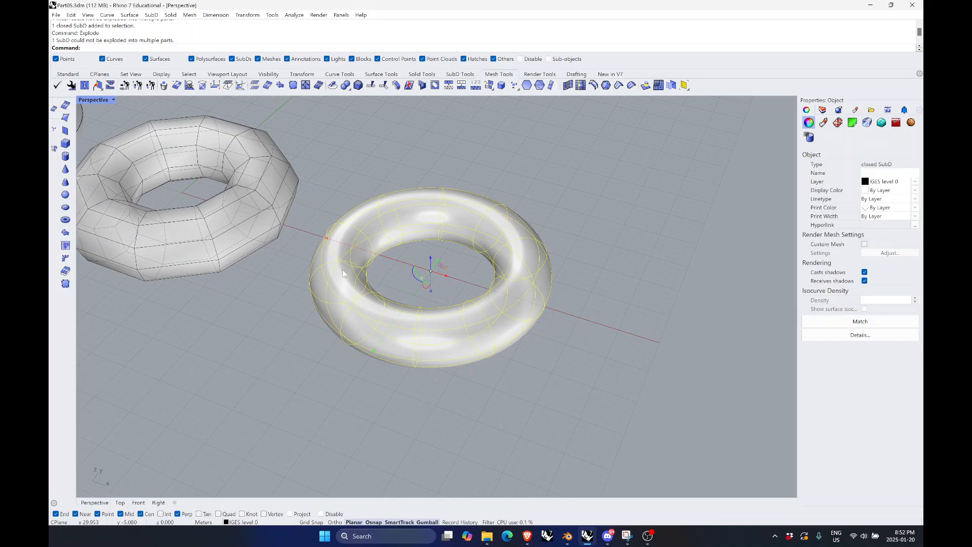
pyautogui.scroll(-2, 456, 303)
pyautogui.scroll(2, 230, 214)
pyautogui.press('Escape')
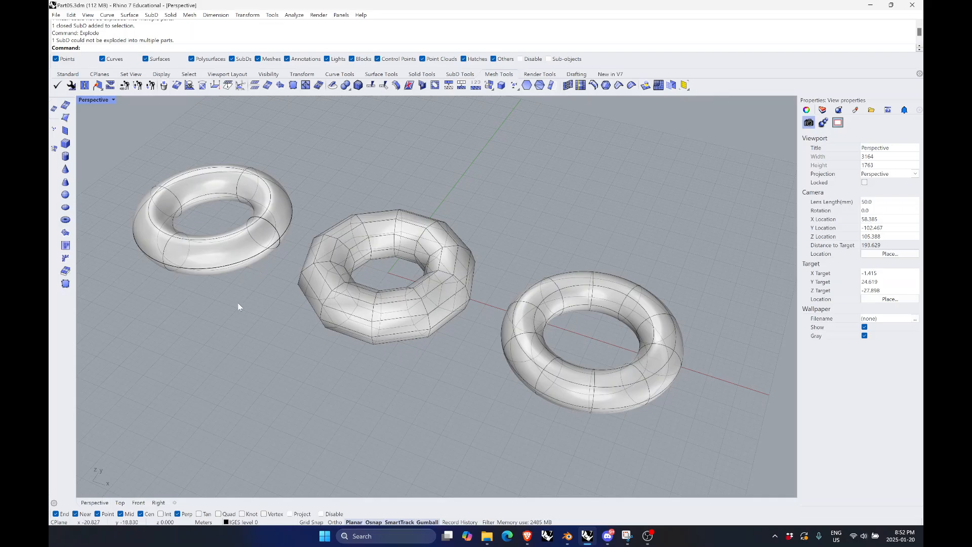
# Pull one outer face on the front of the mesh torus outward in the negative Y direction and deselect it
pyautogui.scroll(4, 148, 249)
pyautogui.moveTo(328, 331); pyautogui.dragTo(314, 326, button='right')
pyautogui.scroll(-4, 270, 326)
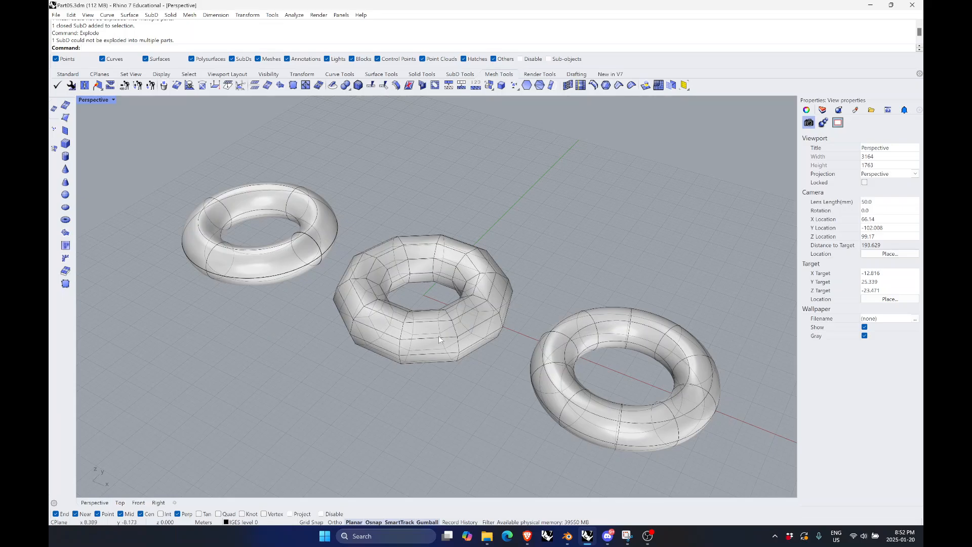
pyautogui.scroll(2, 403, 349)
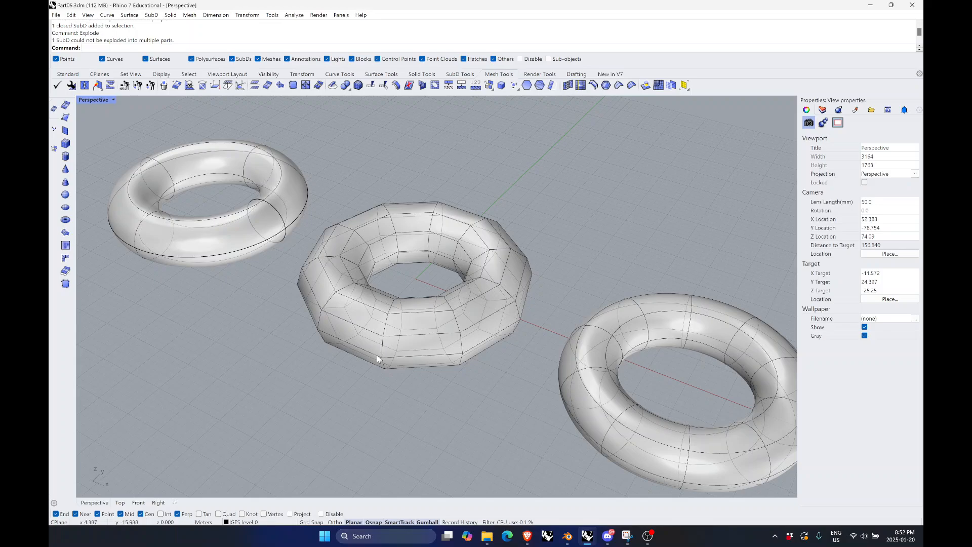
pyautogui.keyDown('ctrl'); pyautogui.keyDown('shift'); pyautogui.click(345, 333); pyautogui.keyUp('shift'); pyautogui.keyUp('ctrl')
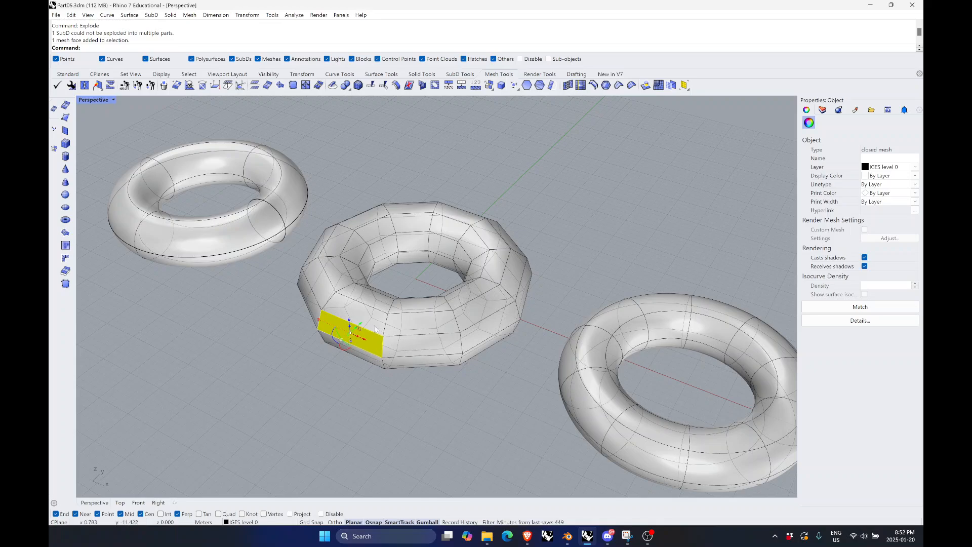
pyautogui.moveTo(361, 324); pyautogui.dragTo(320, 373)
pyautogui.click(433, 437)
# Pull the matching outer front face of the SubD torus outward in the negative Y direction and clear the selection
pyautogui.scroll(-3, 507, 400)
pyautogui.scroll(5, 539, 413)
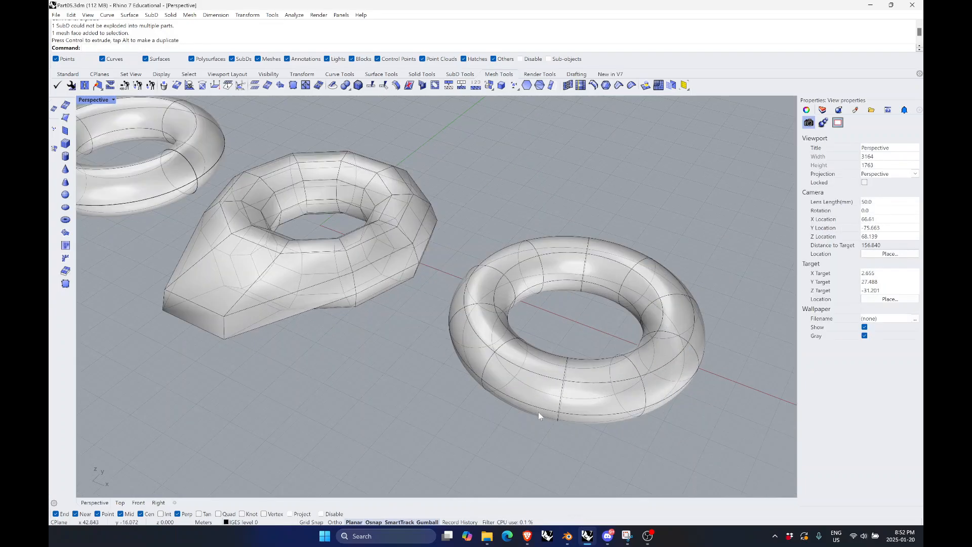
pyautogui.keyDown('ctrl'); pyautogui.keyDown('shift'); pyautogui.click(521, 396); pyautogui.keyUp('shift'); pyautogui.keyUp('ctrl')
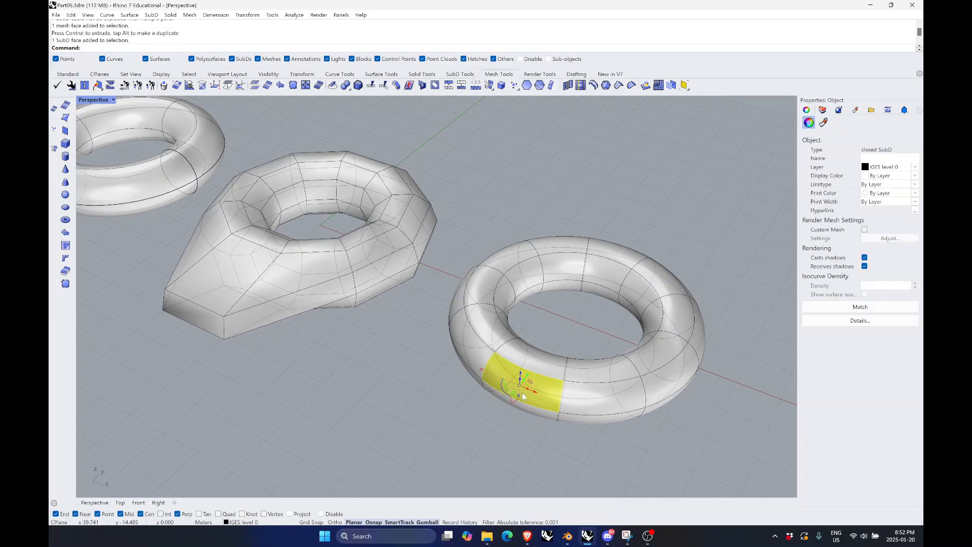
pyautogui.scroll(-2, 544, 385)
pyautogui.moveTo(538, 372); pyautogui.dragTo(510, 419)
pyautogui.moveTo(519, 405); pyautogui.dragTo(606, 404, button='right')
pyautogui.scroll(3, 607, 403)
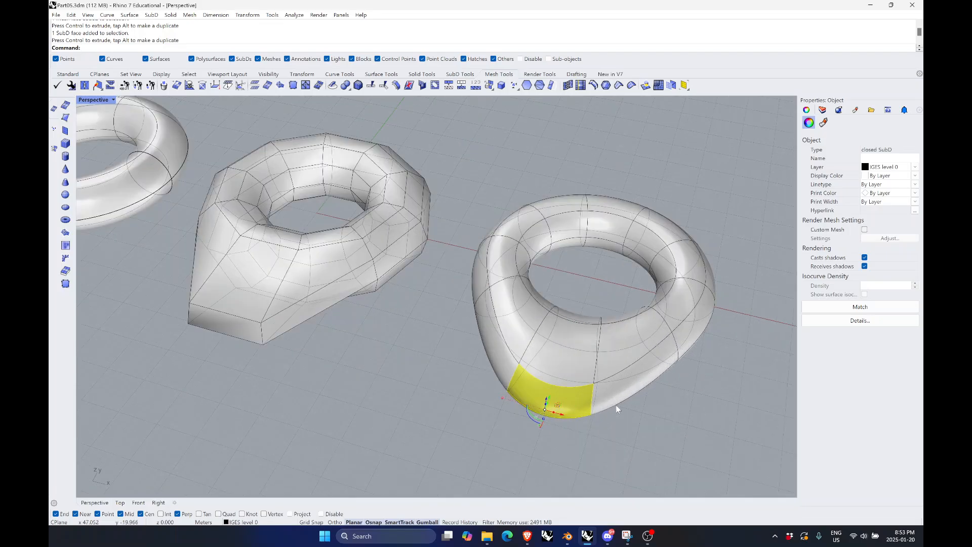
pyautogui.scroll(-3, 655, 427)
pyautogui.scroll(3, 470, 385)
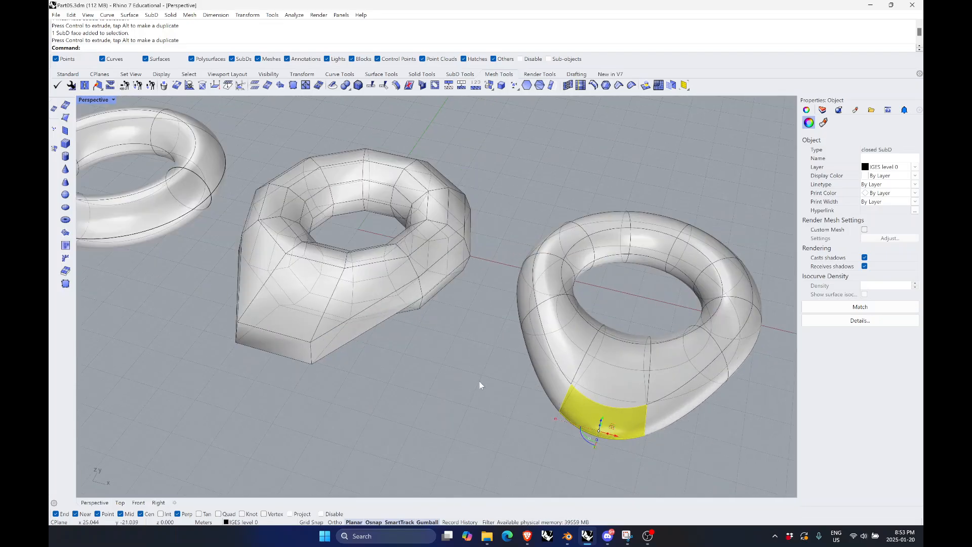
pyautogui.click(479, 385)
pyautogui.scroll(-4, 545, 401)
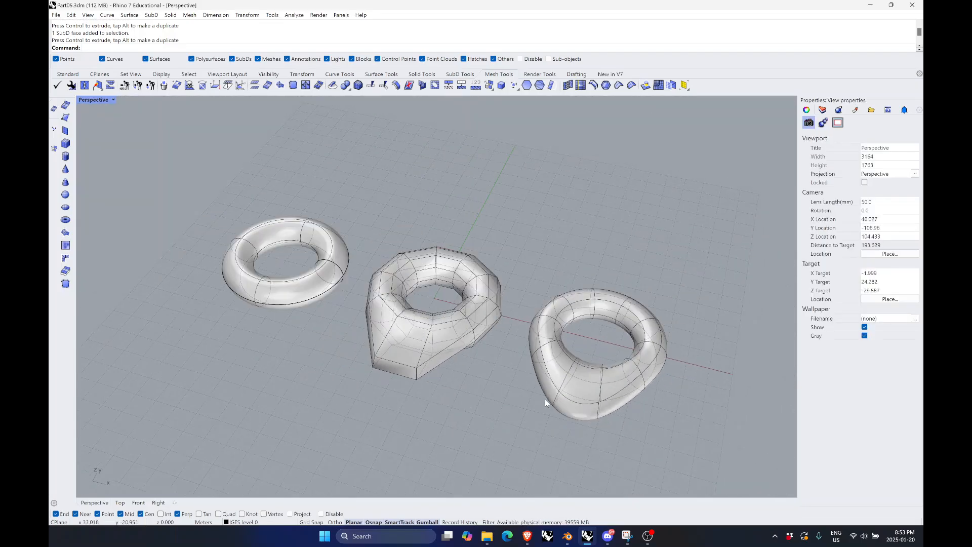
# Try to select an individual face on the surface torus, as on the other two, and clear the selection
pyautogui.click(241, 276)
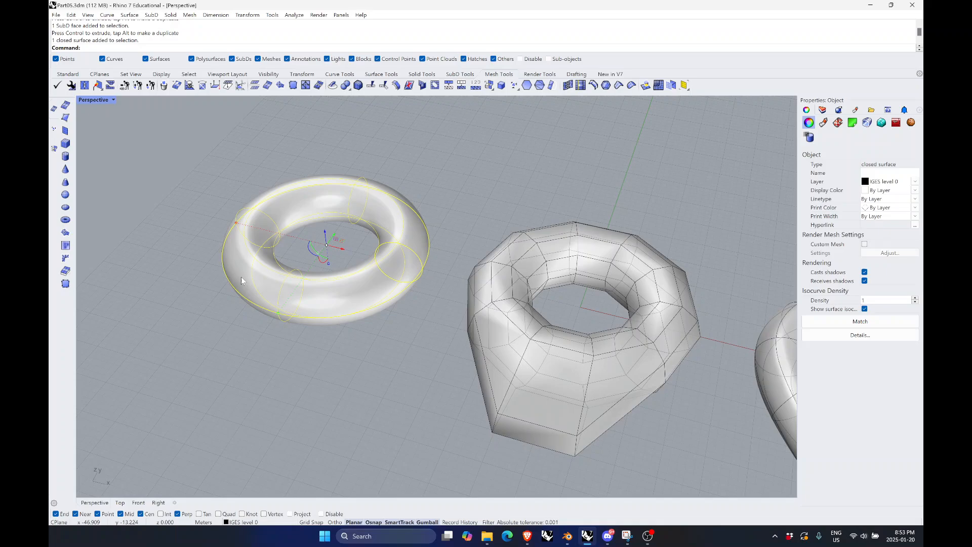
pyautogui.keyDown('ctrl'); pyautogui.click(316, 306); pyautogui.keyUp('ctrl')
pyautogui.click(363, 290)
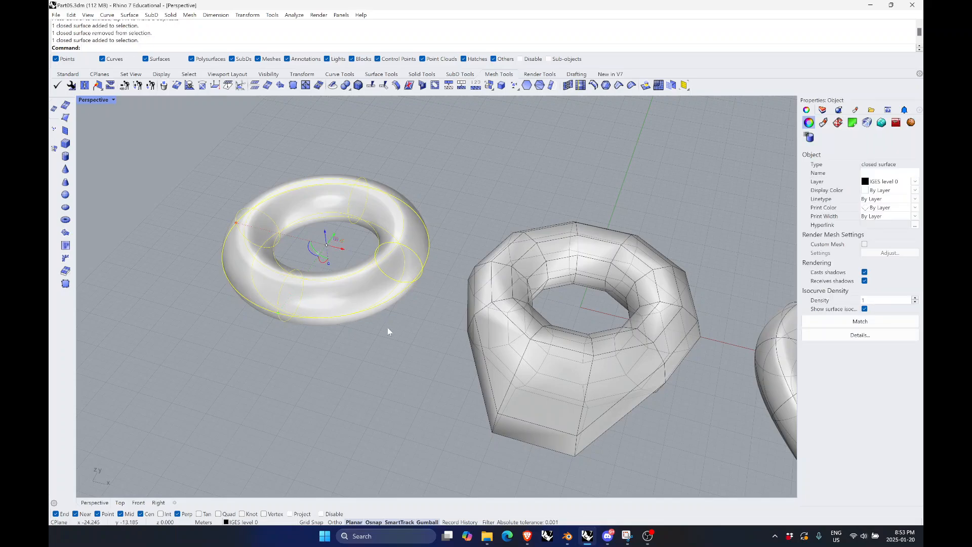
pyautogui.keyDown('ctrl'); pyautogui.click(362, 299); pyautogui.keyUp('ctrl')
pyautogui.click(352, 291)
pyautogui.click(378, 330)
pyautogui.scroll(-3, 362, 324)
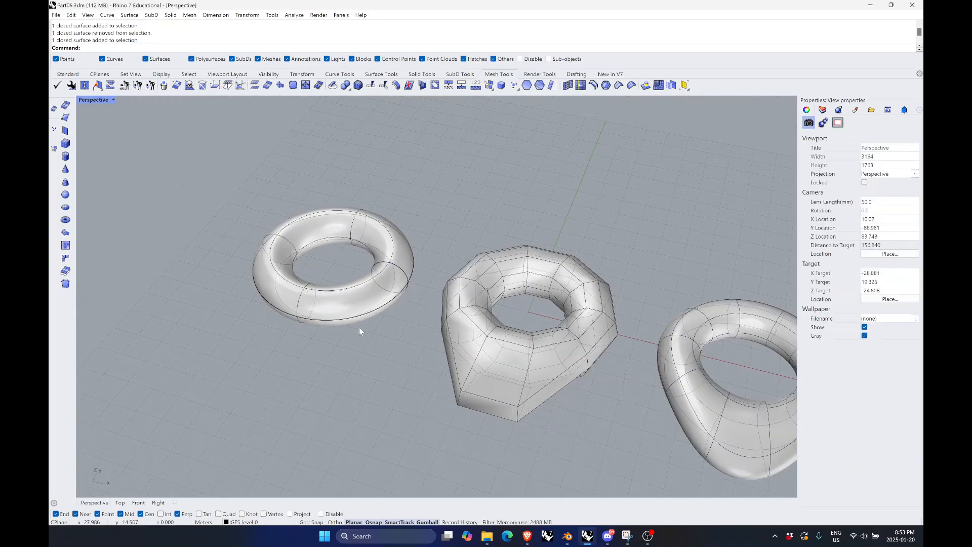
# Convert the deformed mesh torus to a SubD with ToSubD, using mesh control points, no creases or corners, and keeping the input mesh
pyautogui.scroll(-4, 360, 328)
pyautogui.moveTo(494, 298)
pyautogui.mouseDown(button='right')
pyautogui.moveTo(486, 282)
pyautogui.moveTo(479, 299)
pyautogui.mouseUp(button='right')
pyautogui.scroll(6, 588, 401)
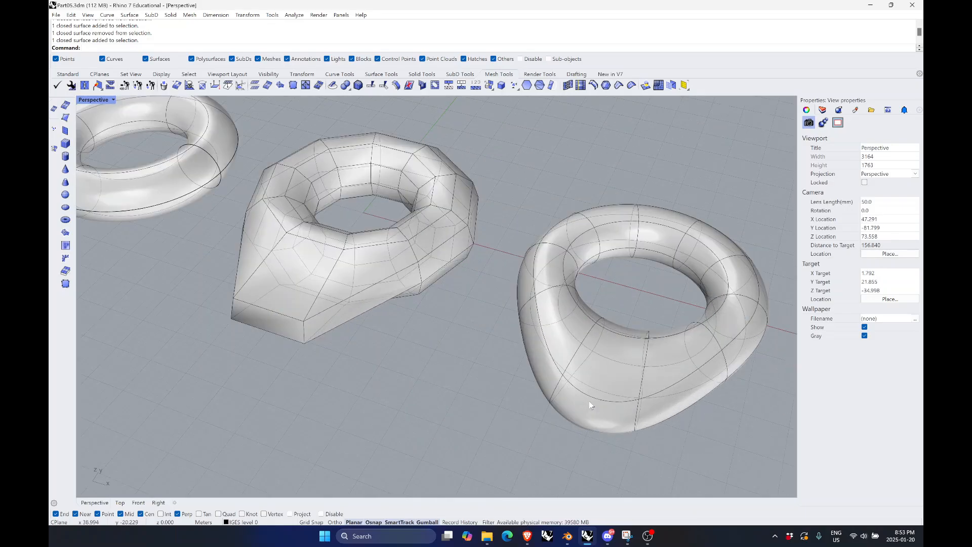
pyautogui.scroll(-3, 591, 397)
pyautogui.scroll(3, 416, 317)
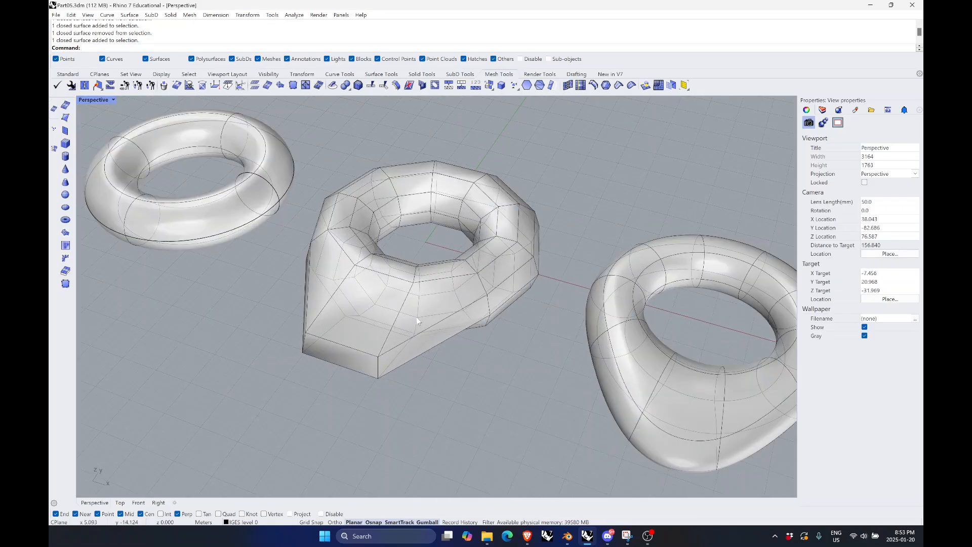
pyautogui.click(441, 343)
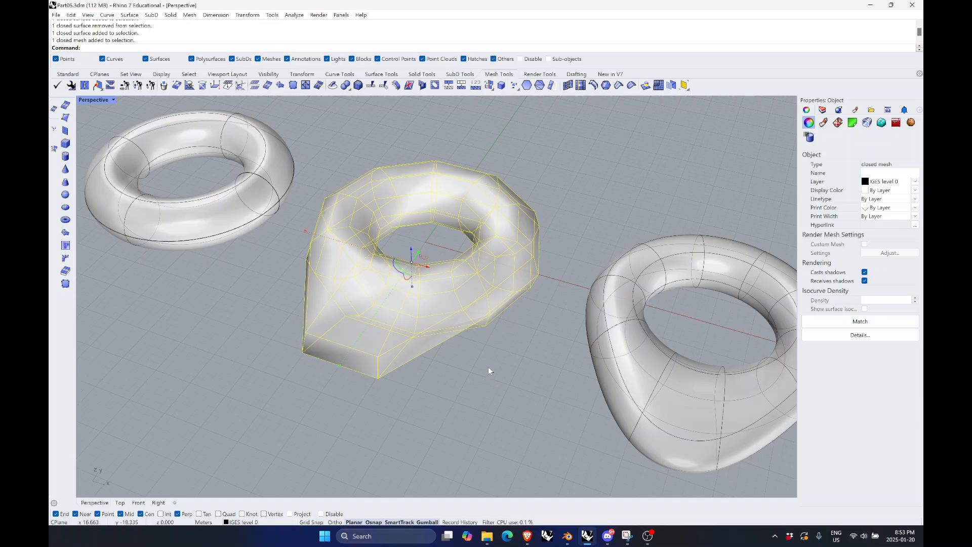
pyautogui.write('tosubd')
pyautogui.press('Return')
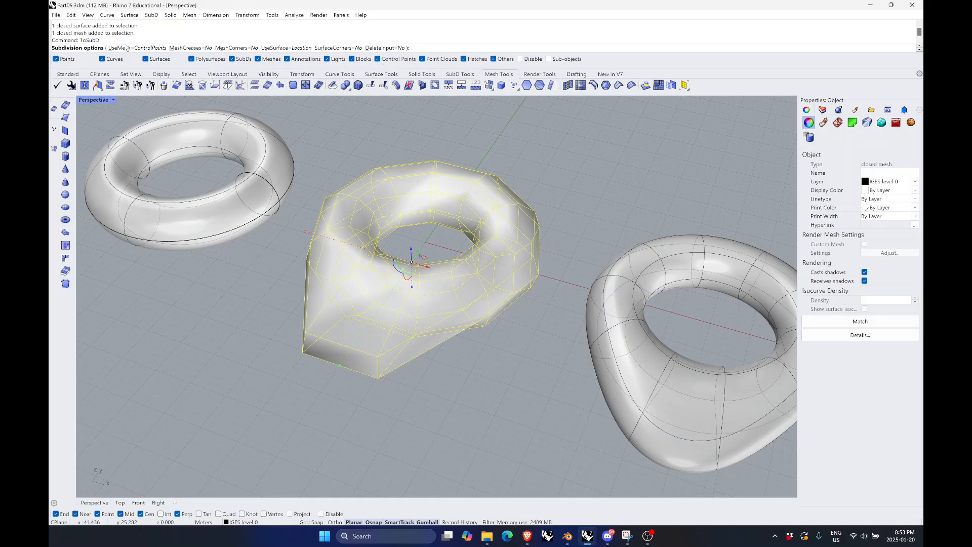
pyautogui.press('Return')
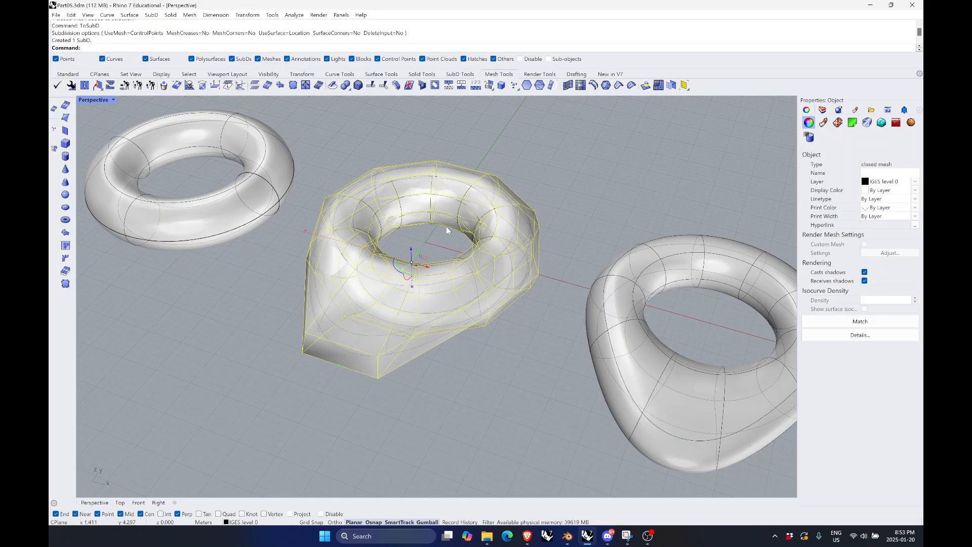
# Move the converted SubD out of the mesh torus in the negative Y direction and compare it with the other toruses
pyautogui.scroll(-2, 446, 226)
pyautogui.click(452, 369)
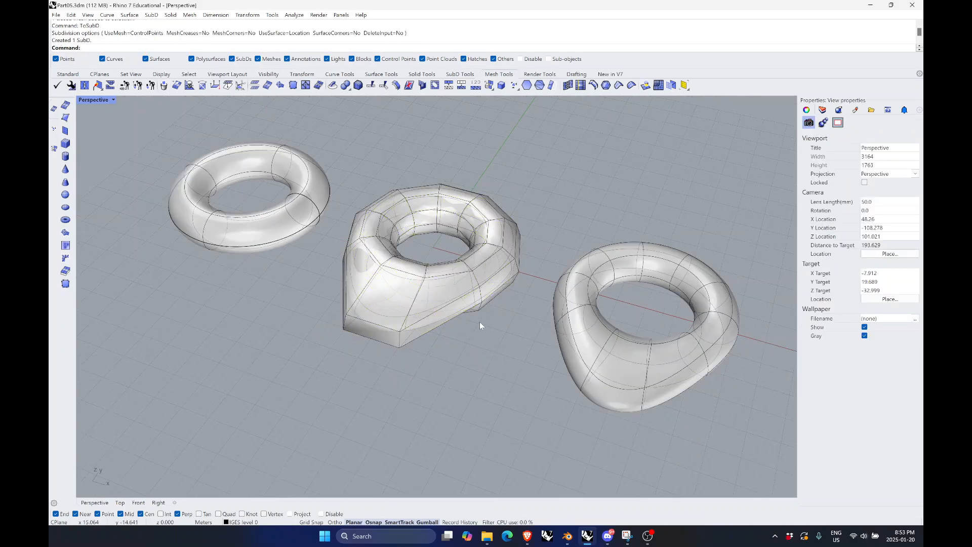
pyautogui.click(457, 309)
pyautogui.scroll(-1, 440, 259)
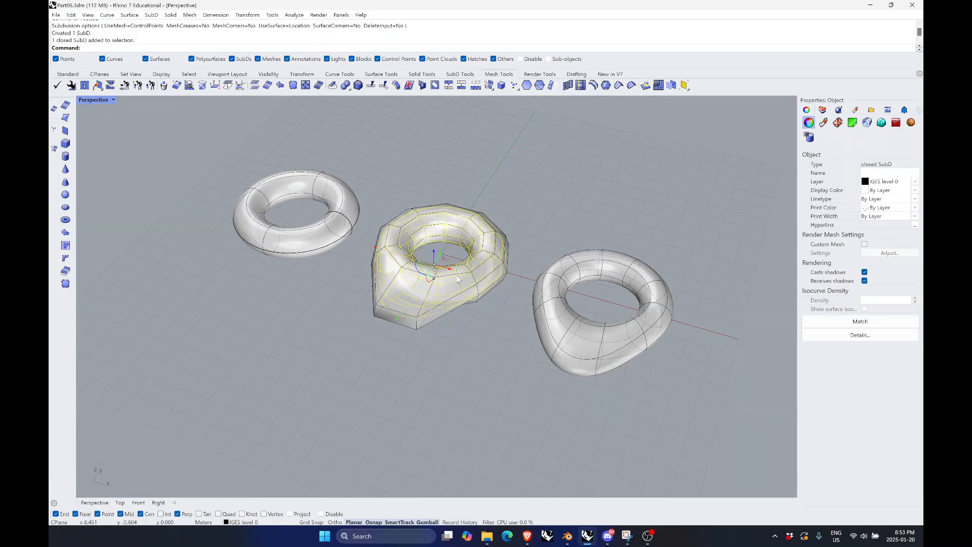
pyautogui.moveTo(439, 258); pyautogui.dragTo(369, 393)
pyautogui.click(466, 400)
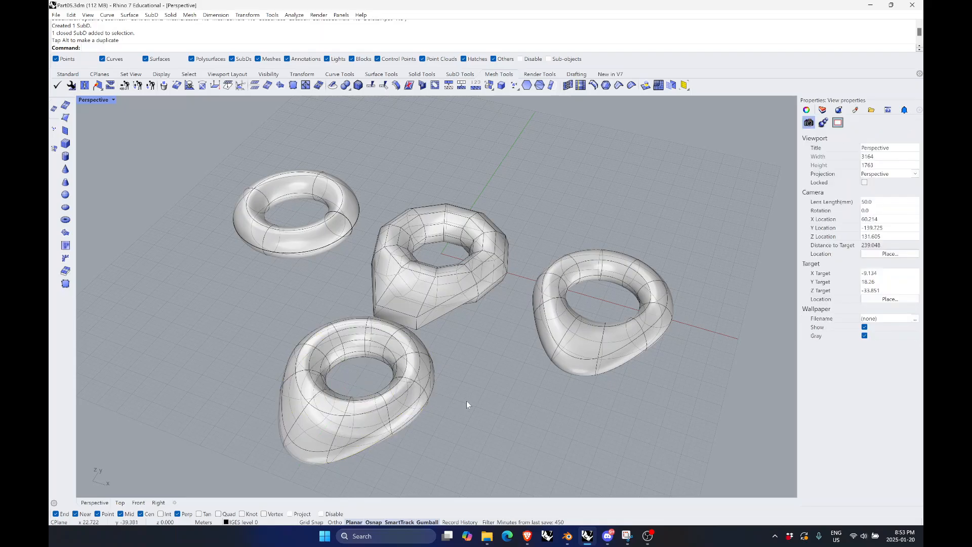
pyautogui.moveTo(600, 375); pyautogui.dragTo(521, 403, button='right')
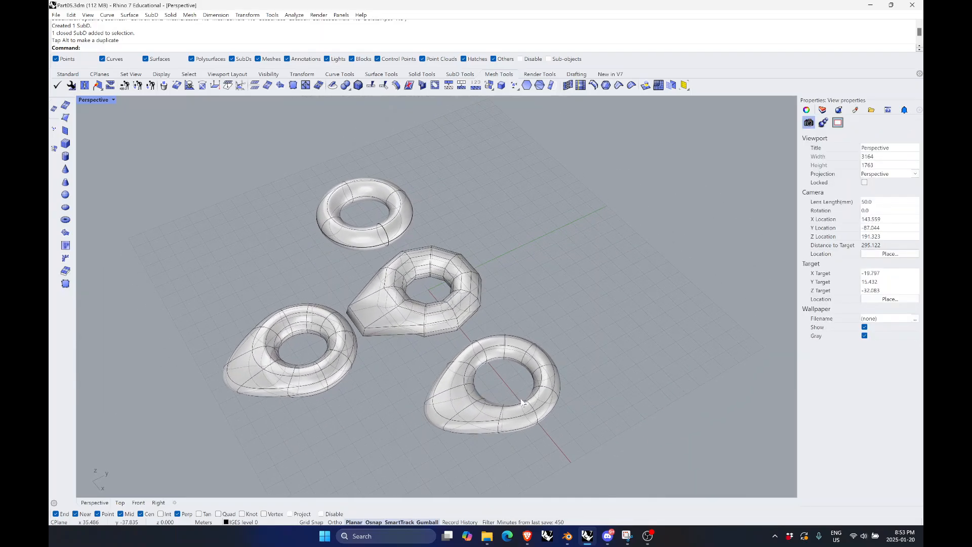
pyautogui.moveTo(464, 420); pyautogui.dragTo(469, 419, button='right')
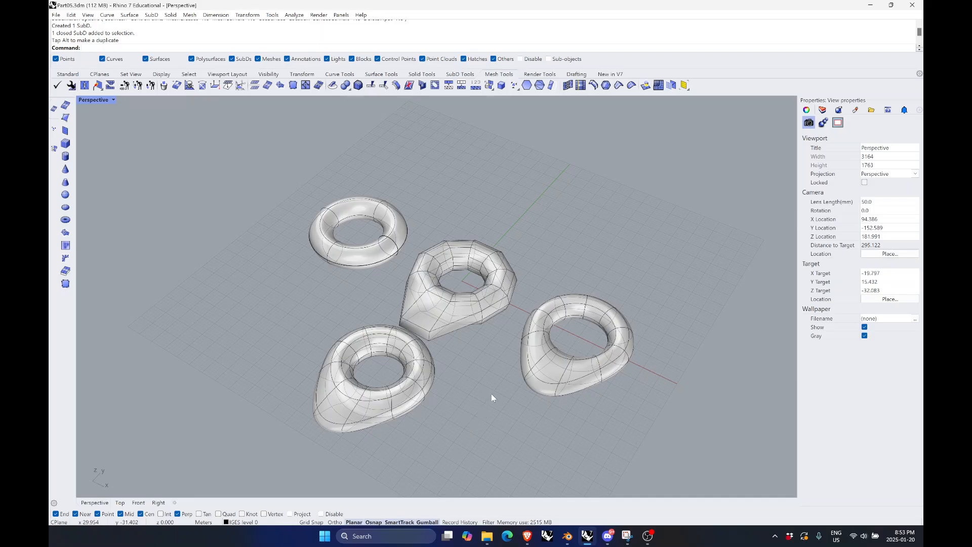
# Select the SubD that was converted from the mesh torus and delete it
pyautogui.scroll(5, 469, 366)
pyautogui.scroll(-5, 428, 356)
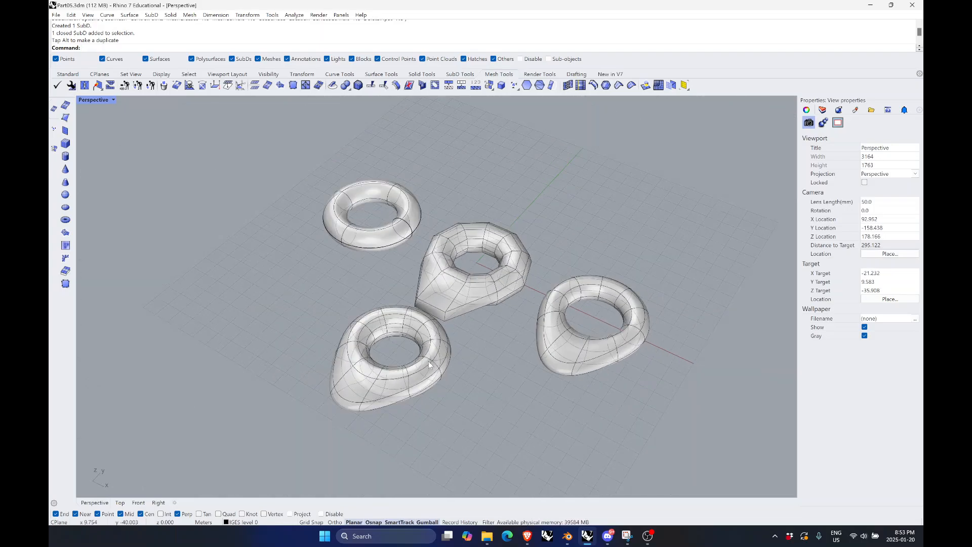
pyautogui.click(429, 365)
pyautogui.moveTo(394, 349); pyautogui.dragTo(385, 359)
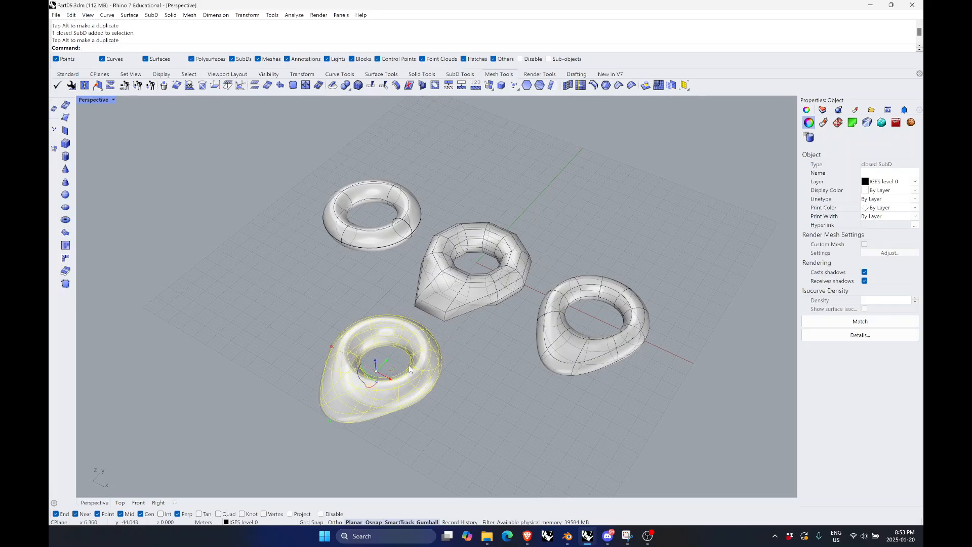
pyautogui.click(439, 386)
pyautogui.click(439, 383)
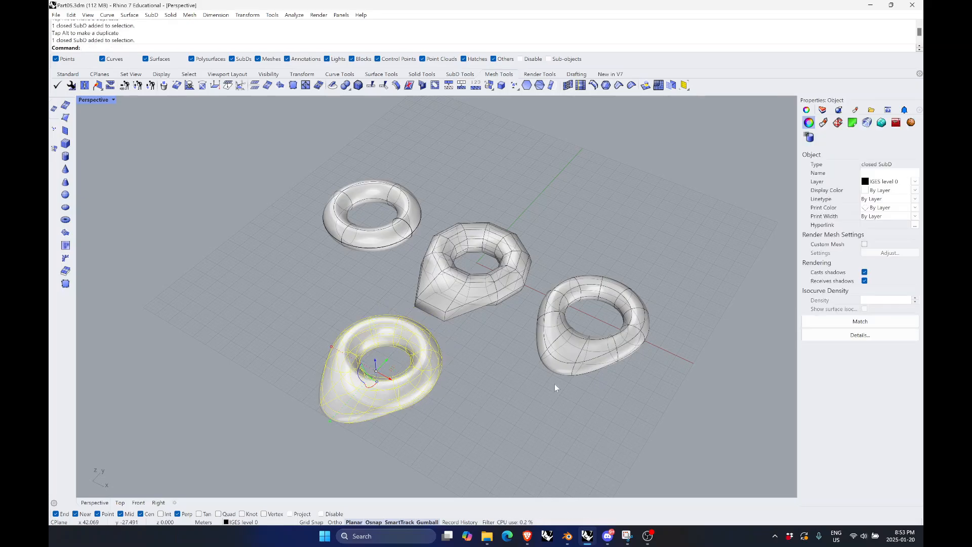
pyautogui.press('Delete')
# Convert the deformed SubD torus to a polygon mesh with the Mesh command, keeping the default detailed options
pyautogui.scroll(4, 589, 368)
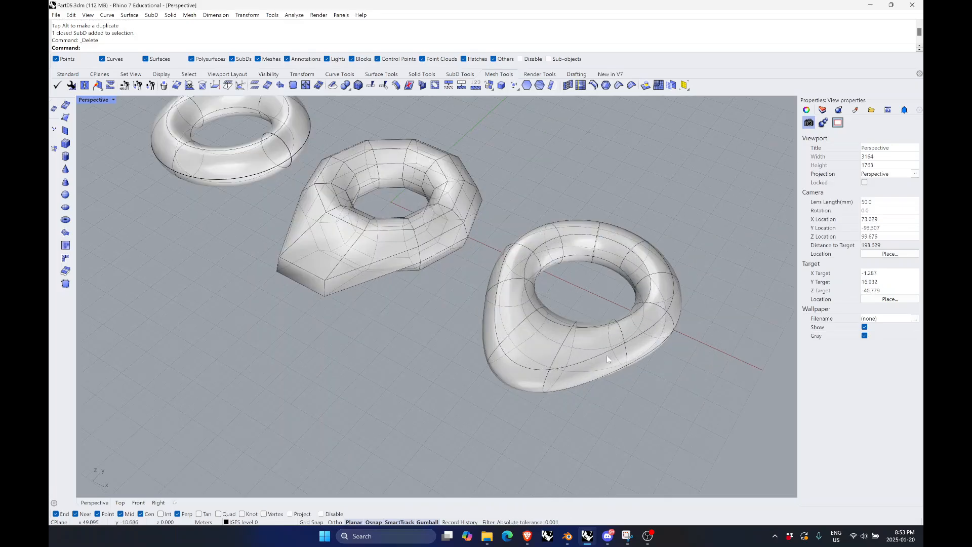
pyautogui.scroll(-2, 595, 389)
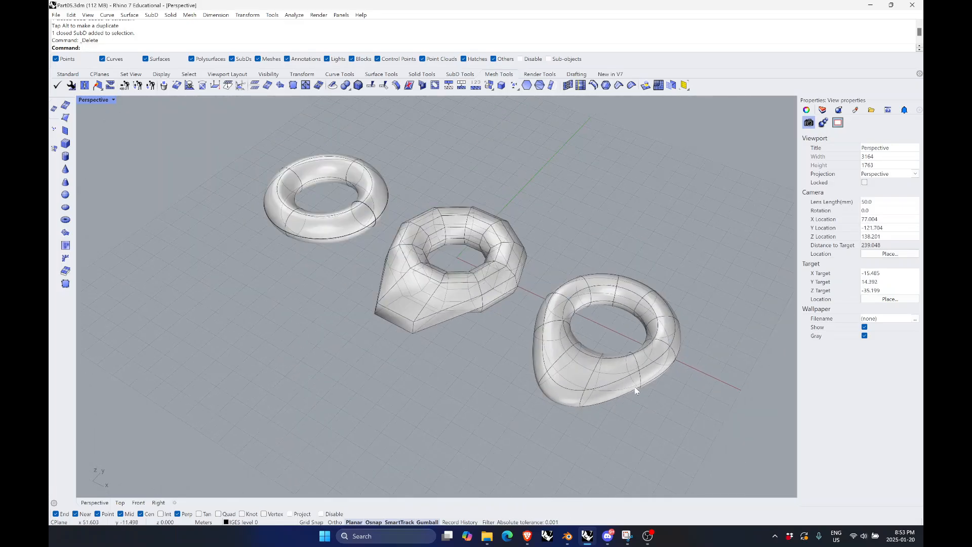
pyautogui.scroll(2, 628, 362)
pyautogui.click(595, 380)
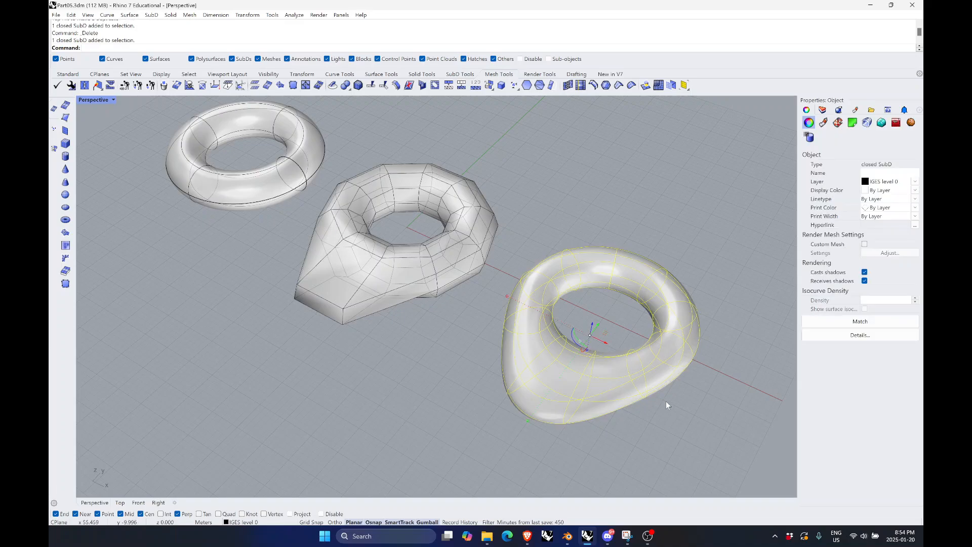
pyautogui.write('To')
pyautogui.press('BackSpace')
pyautogui.press('BackSpace')
pyautogui.write('Mesh')
pyautogui.press('Return')
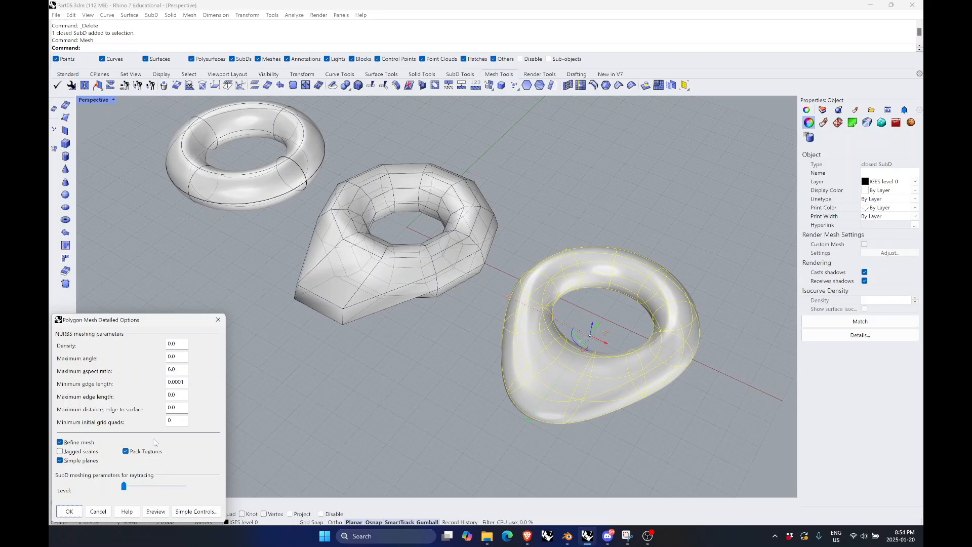
pyautogui.moveTo(136, 320); pyautogui.dragTo(160, 258)
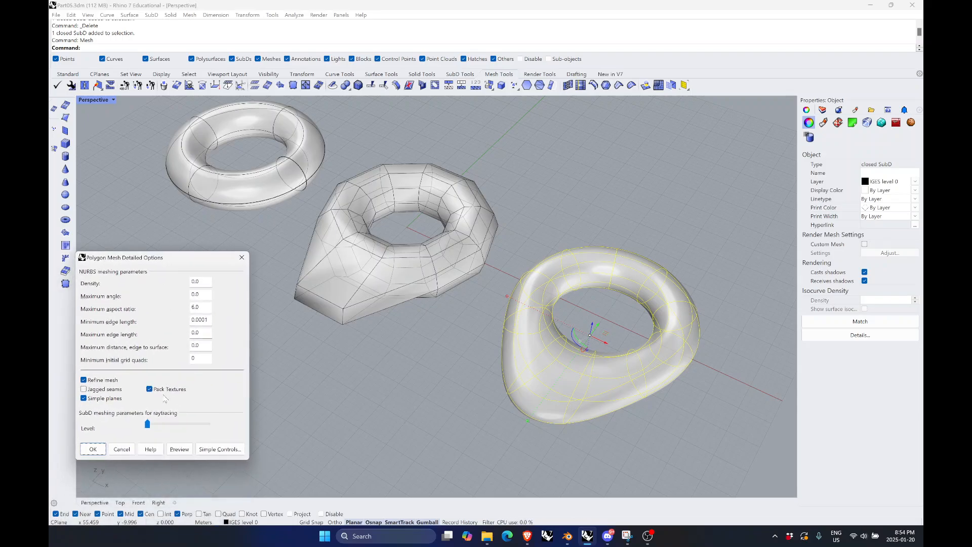
pyautogui.click(147, 425)
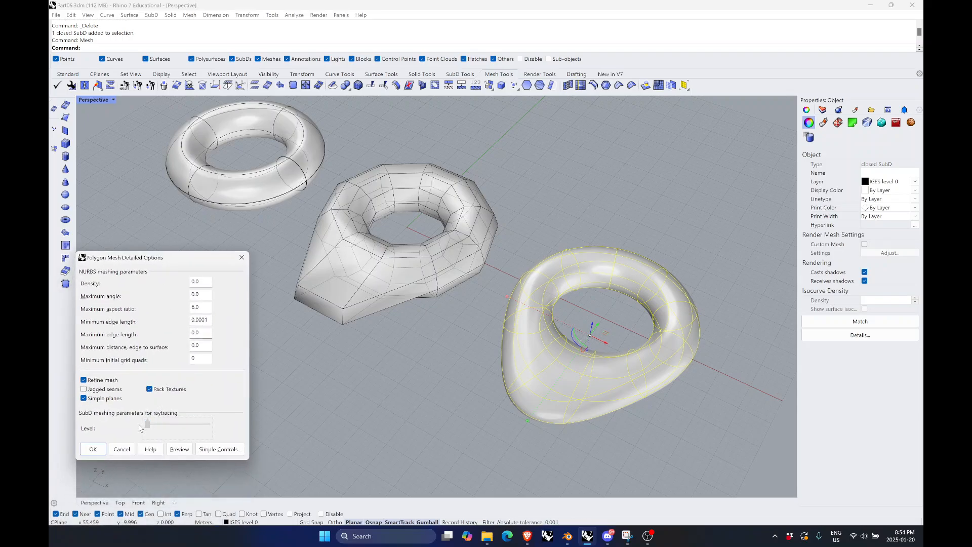
pyautogui.click(93, 449)
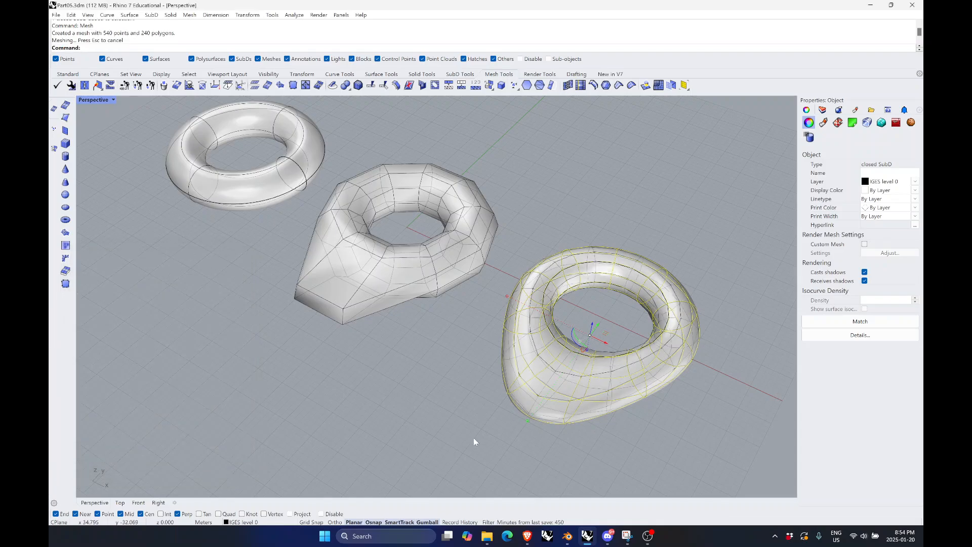
# Move the new mesh out of the SubD torus in the negative Y and negative X directions, and clear the selection
pyautogui.click(570, 388)
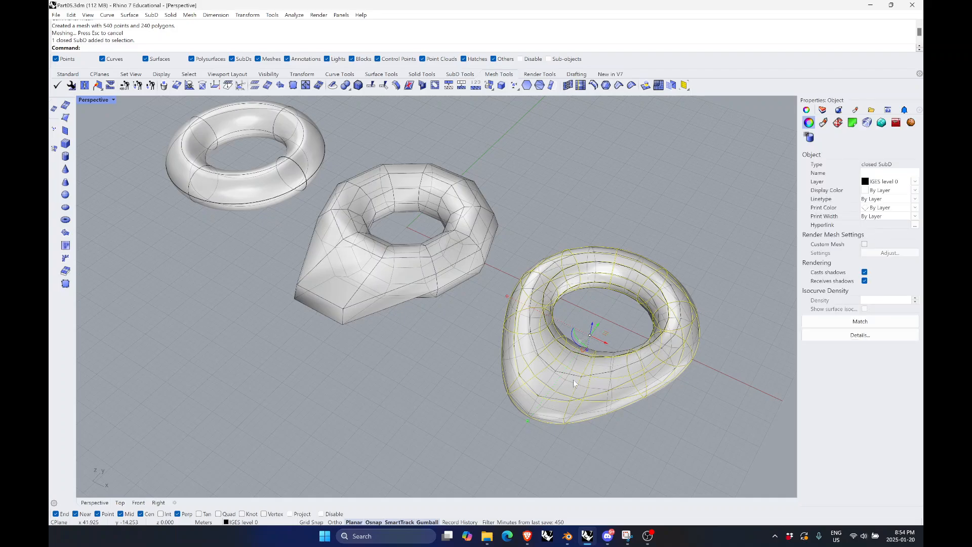
pyautogui.click(567, 375)
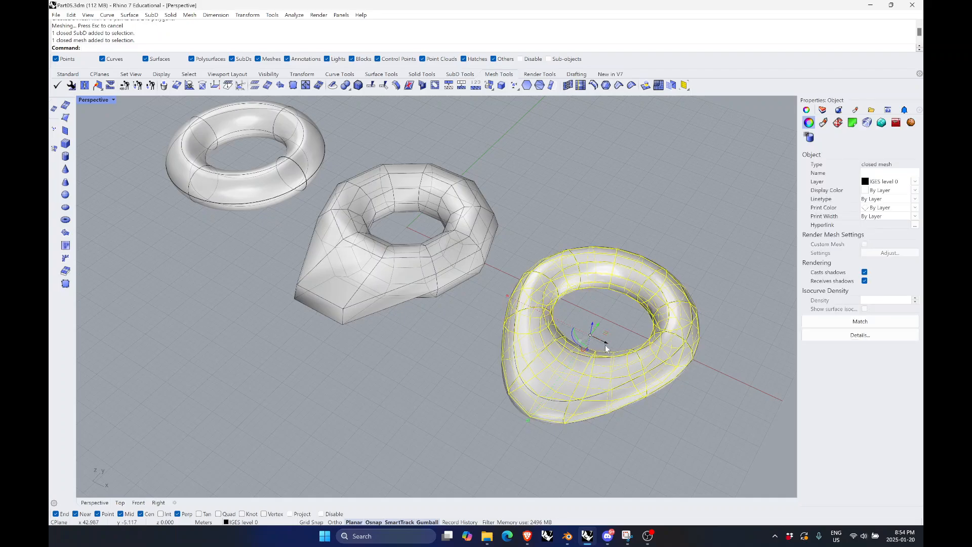
pyautogui.scroll(-3, 618, 280)
pyautogui.moveTo(613, 293); pyautogui.dragTo(524, 385)
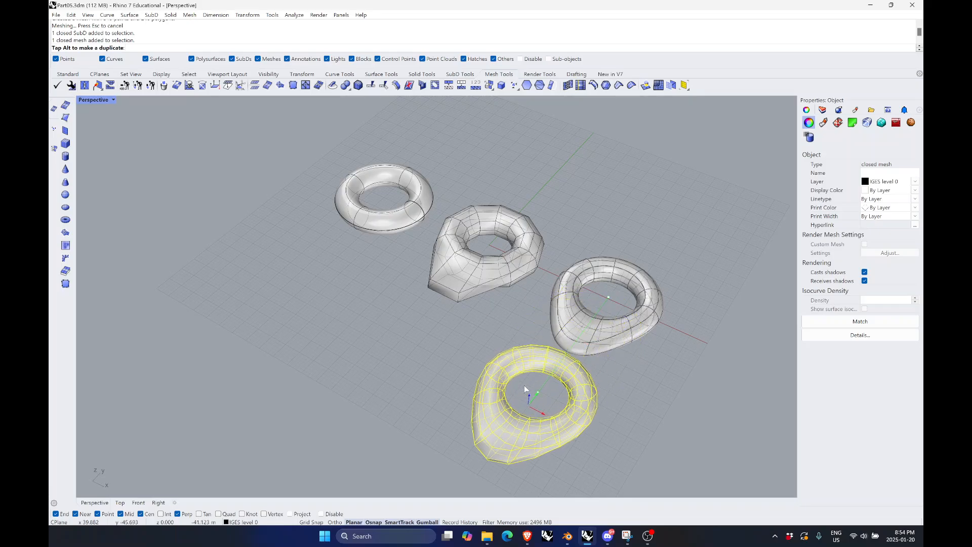
pyautogui.press('Escape')
pyautogui.click(557, 432)
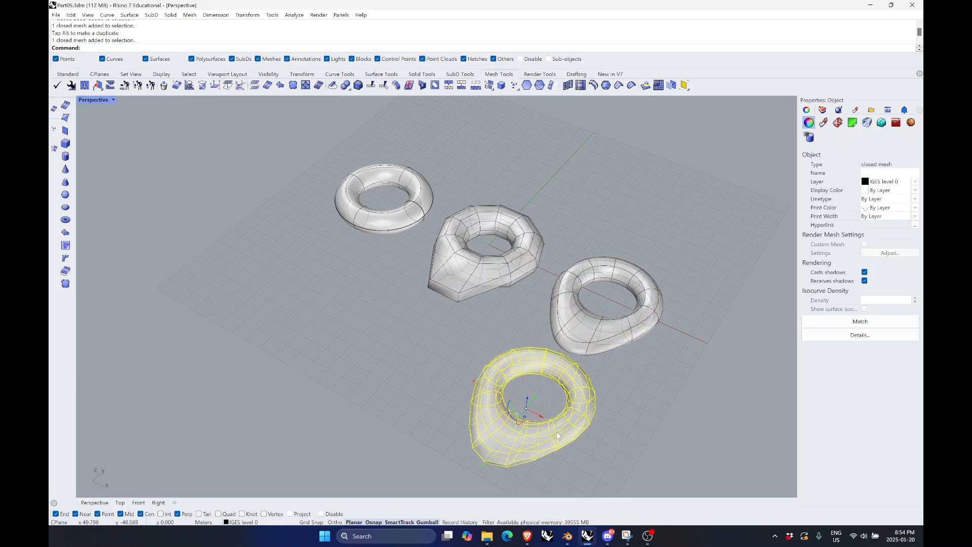
pyautogui.moveTo(546, 422); pyautogui.dragTo(403, 357)
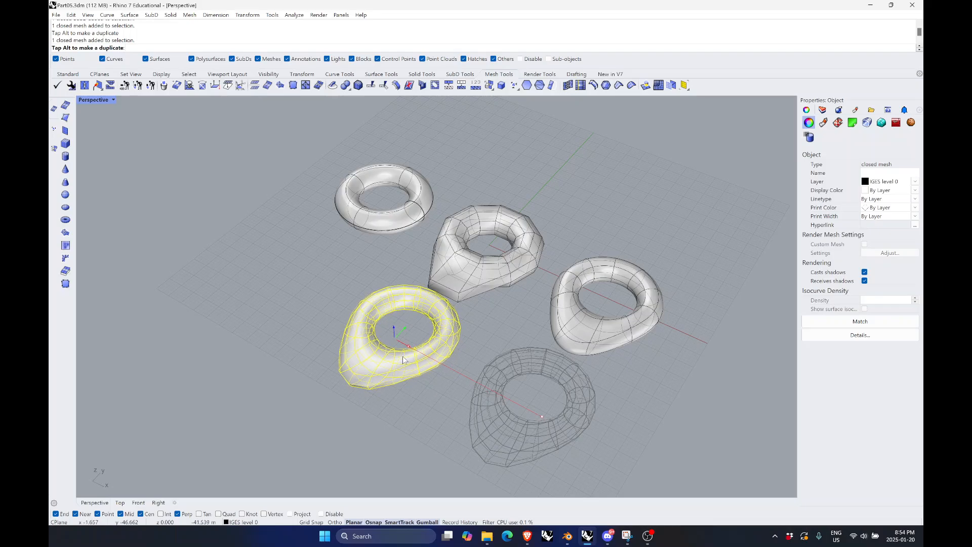
pyautogui.click(461, 375)
# Inspect the faces of the mesh made from the SubD torus and delete that mesh
pyautogui.scroll(3, 460, 375)
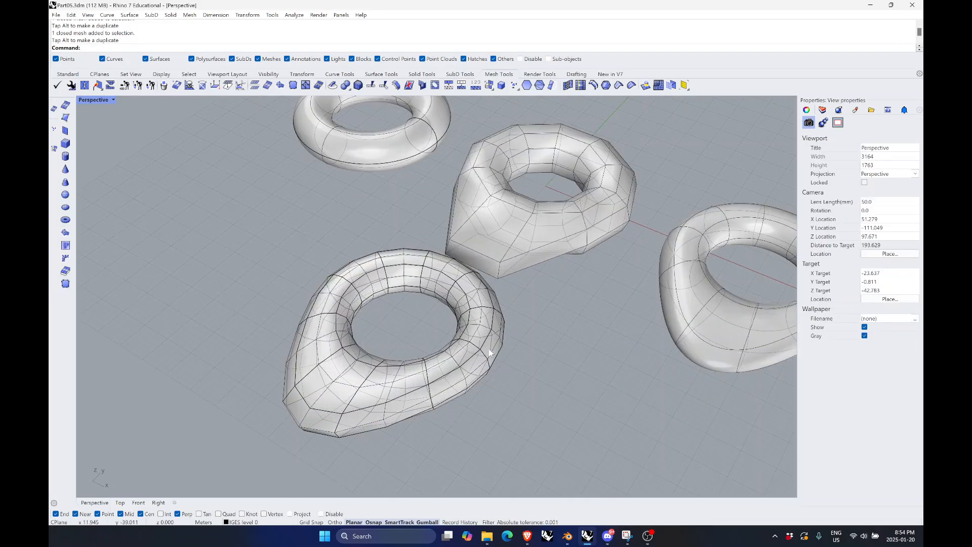
pyautogui.scroll(-1, 468, 371)
pyautogui.moveTo(468, 371); pyautogui.dragTo(436, 393, button='right')
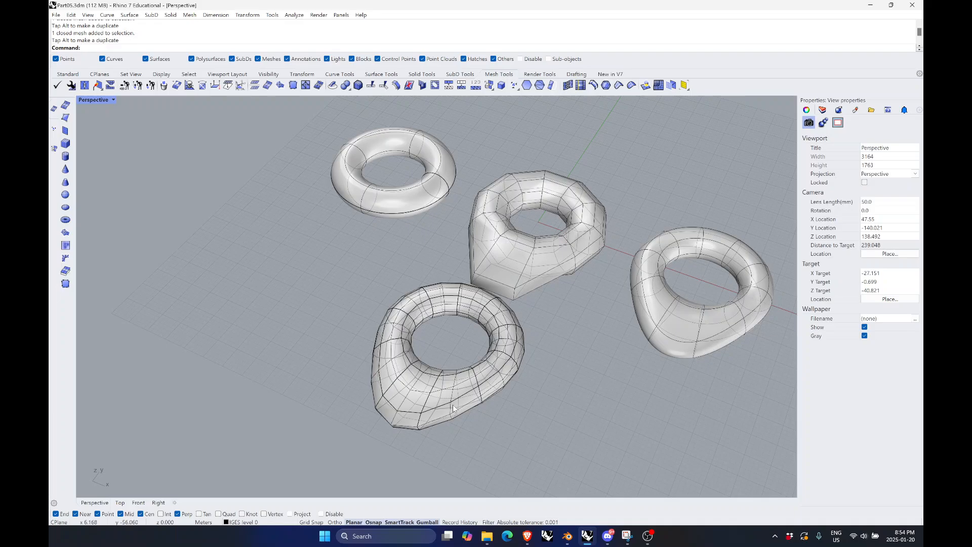
pyautogui.scroll(2, 453, 405)
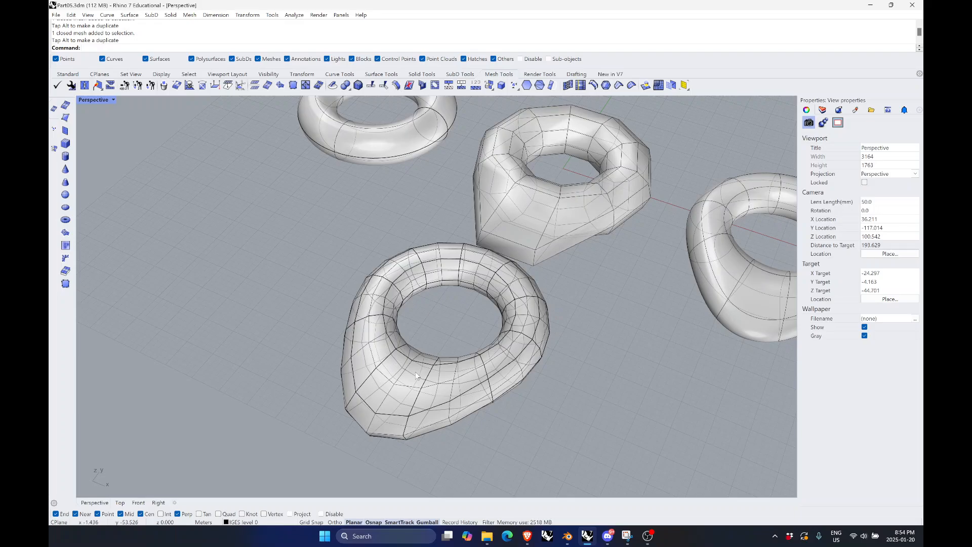
pyautogui.scroll(-3, 366, 375)
pyautogui.scroll(3, 503, 349)
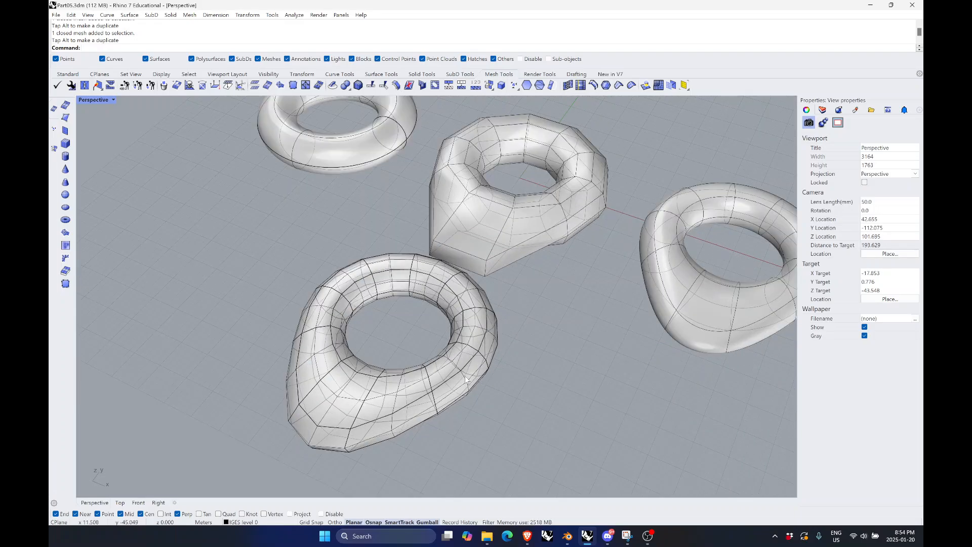
pyautogui.click(449, 361)
pyautogui.scroll(-2, 406, 361)
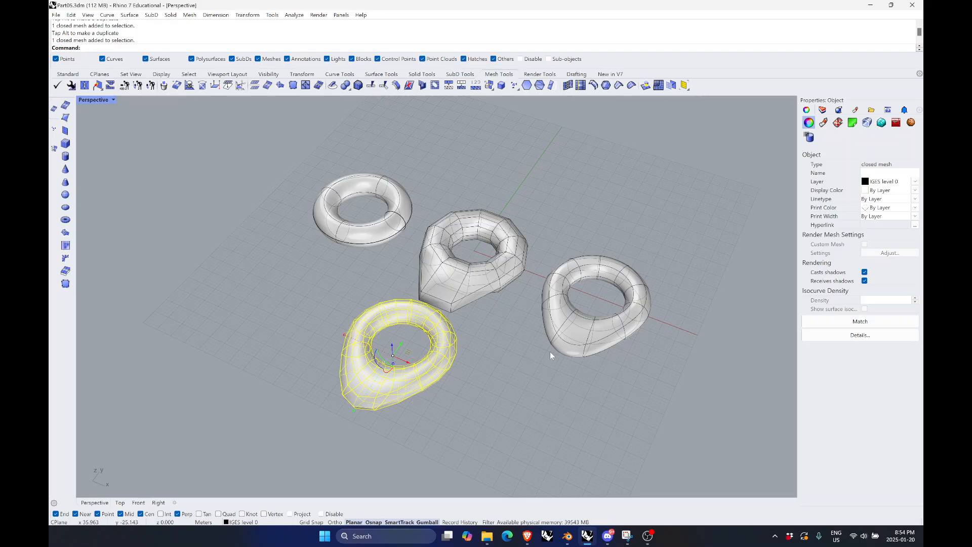
pyautogui.press('Delete')
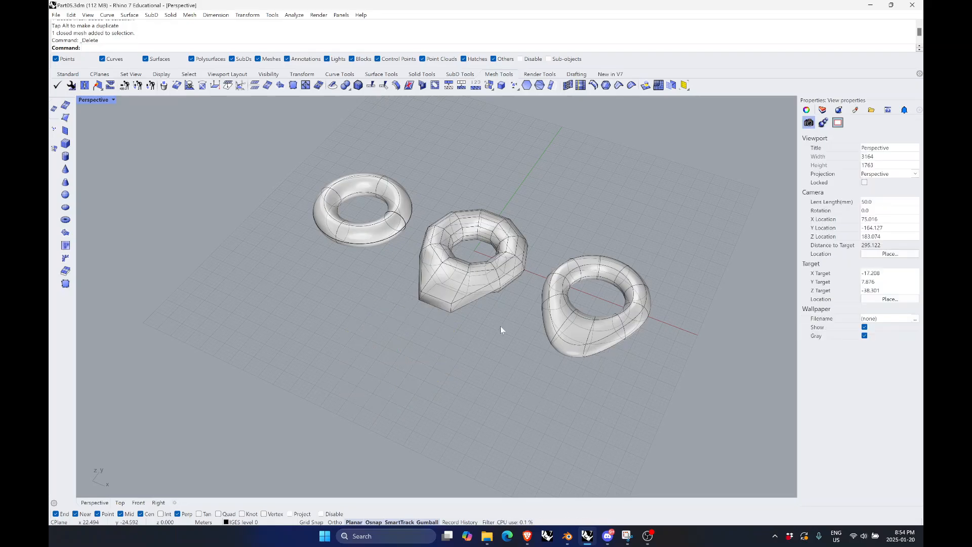
pyautogui.scroll(2, 475, 214)
pyautogui.click(437, 288)
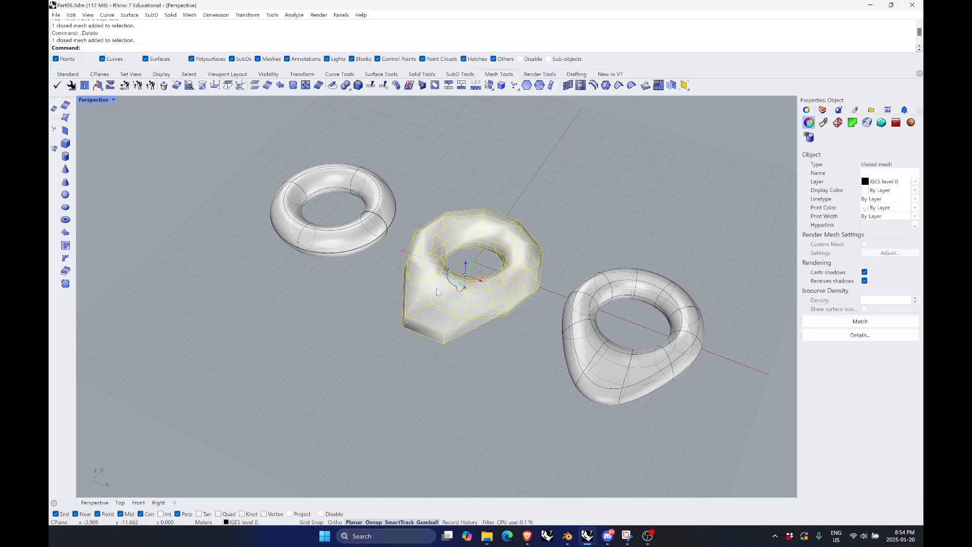
pyautogui.click(542, 188)
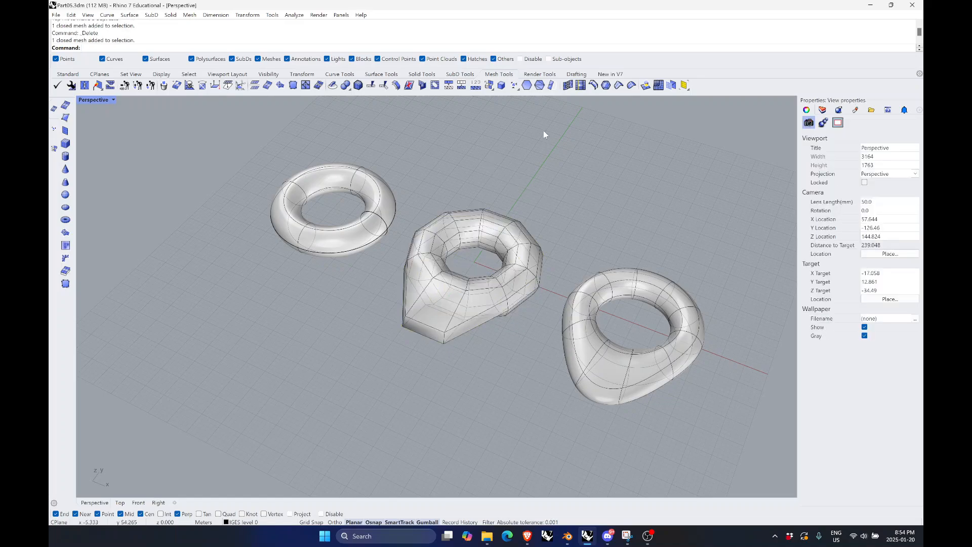
# Create a SubD torus with radius 12, 6 vertical faces and 10 around faces beyond the surface torus in the negative X direction
pyautogui.click(467, 75)
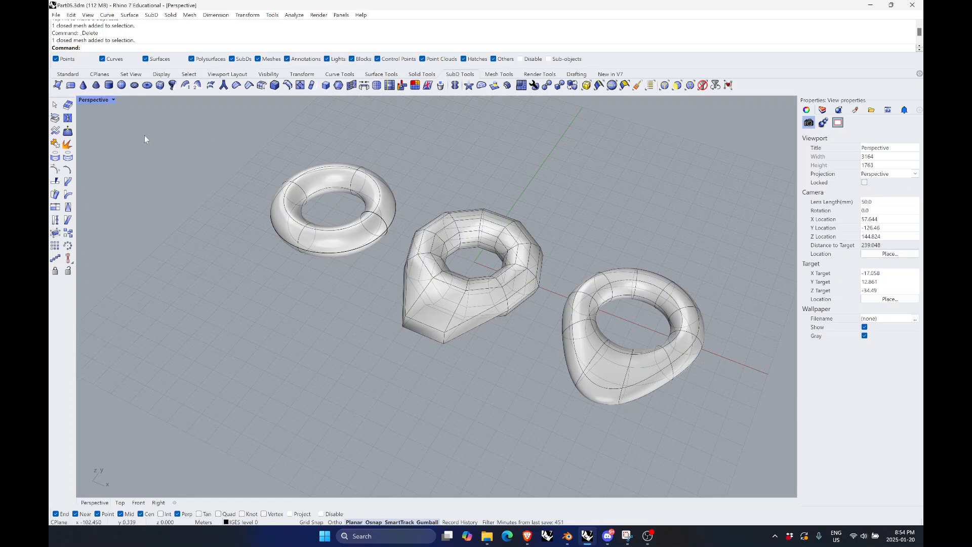
pyautogui.click(147, 87)
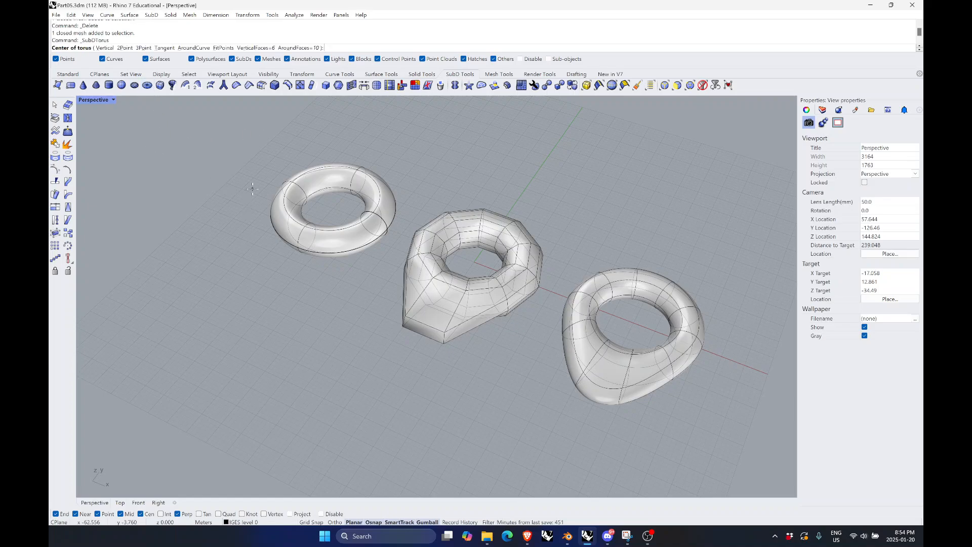
pyautogui.click(196, 149)
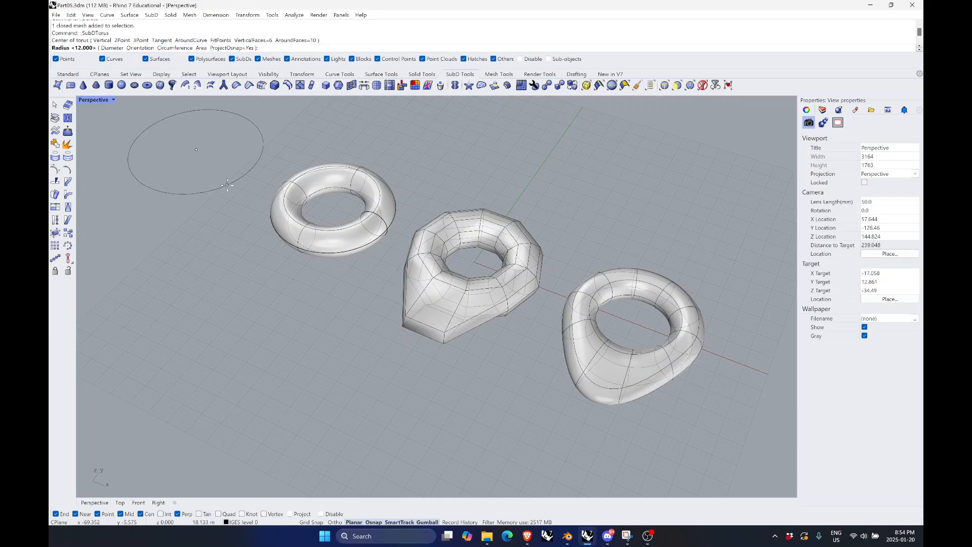
pyautogui.write('12')
pyautogui.press('Return')
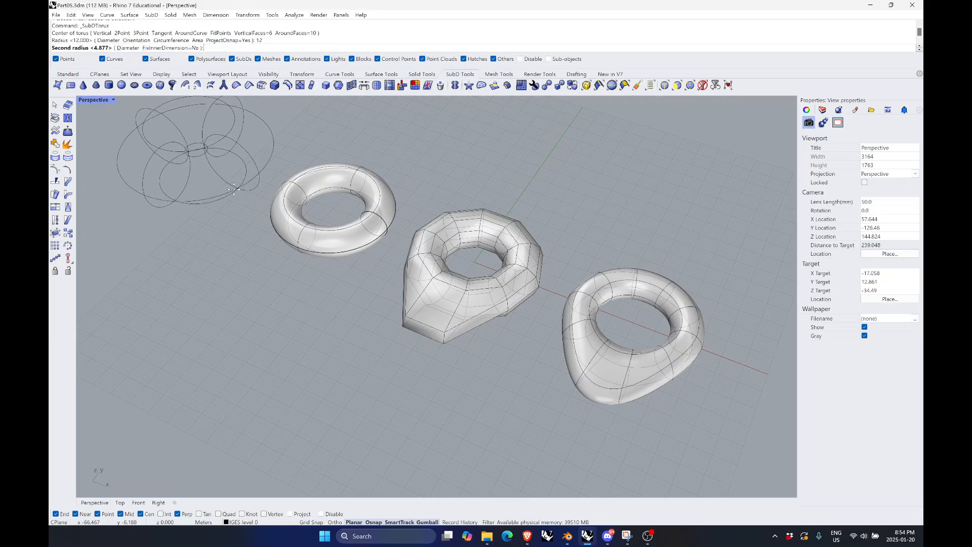
pyautogui.click(226, 182)
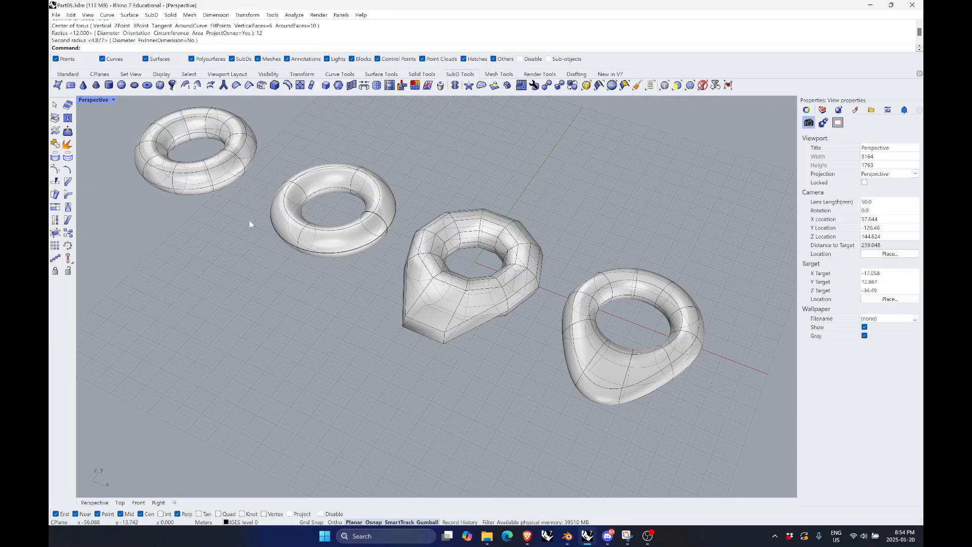
# Convert the new SubD torus with ToNURBS, using unpacked faces and G1x extraordinary vertices, and keeping the input object
pyautogui.scroll(-4, 249, 221)
pyautogui.scroll(4, 213, 199)
pyautogui.click(259, 230)
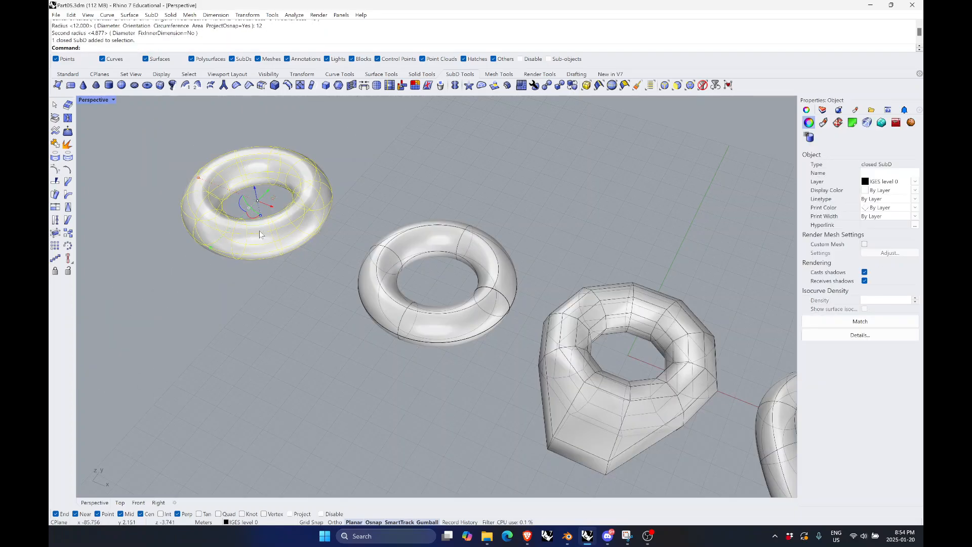
pyautogui.write('ToNURBS')
pyautogui.press('Return')
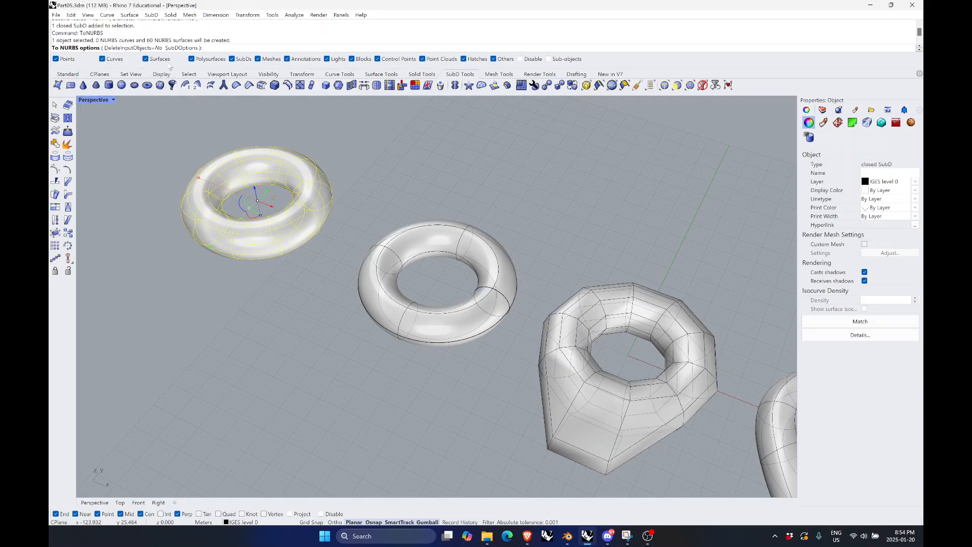
pyautogui.click(189, 47)
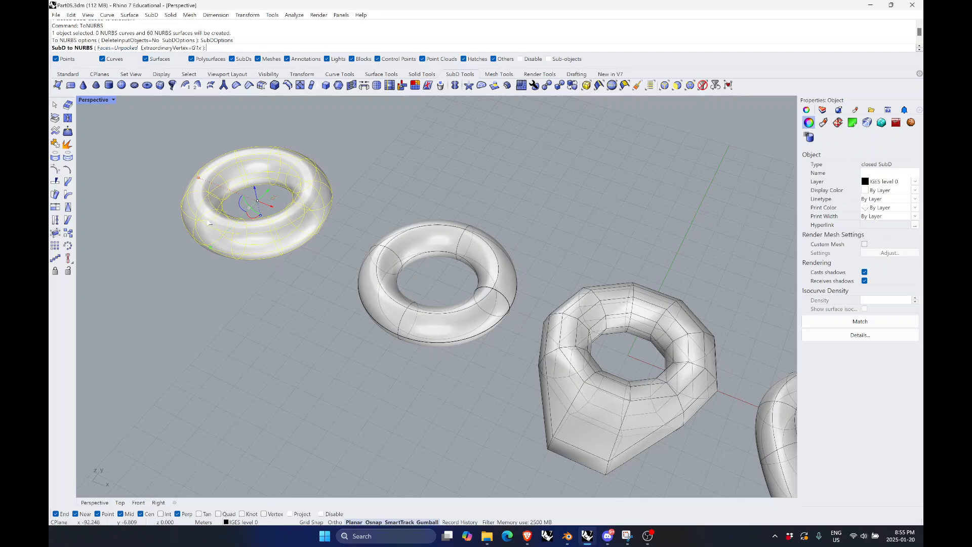
pyautogui.press('Return')
pyautogui.press('Return')
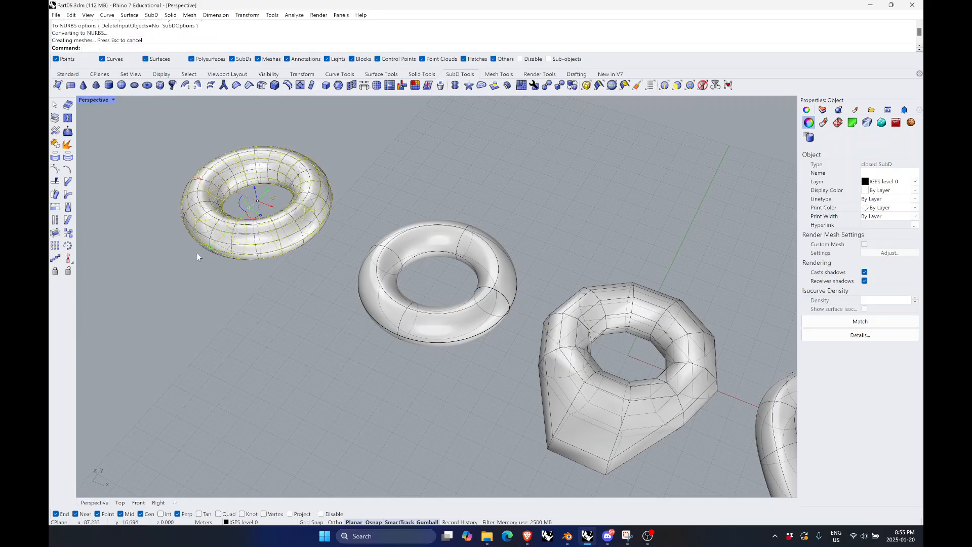
# Move the converted polysurface out of the new SubD torus in the positive X and negative Y directions, and select it again
pyautogui.click(276, 255)
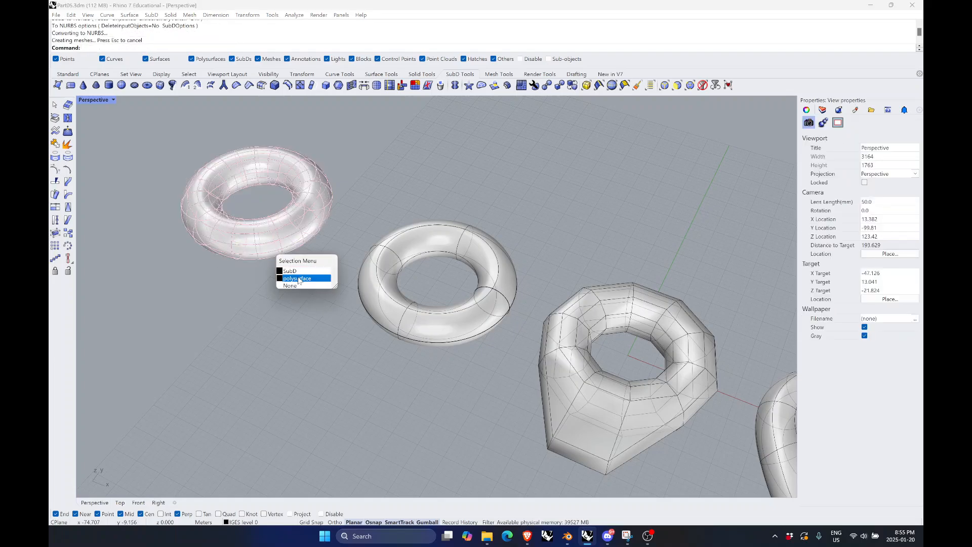
pyautogui.click(297, 278)
pyautogui.moveTo(273, 206); pyautogui.dragTo(360, 409)
pyautogui.scroll(-3, 414, 391)
pyautogui.scroll(3, 415, 390)
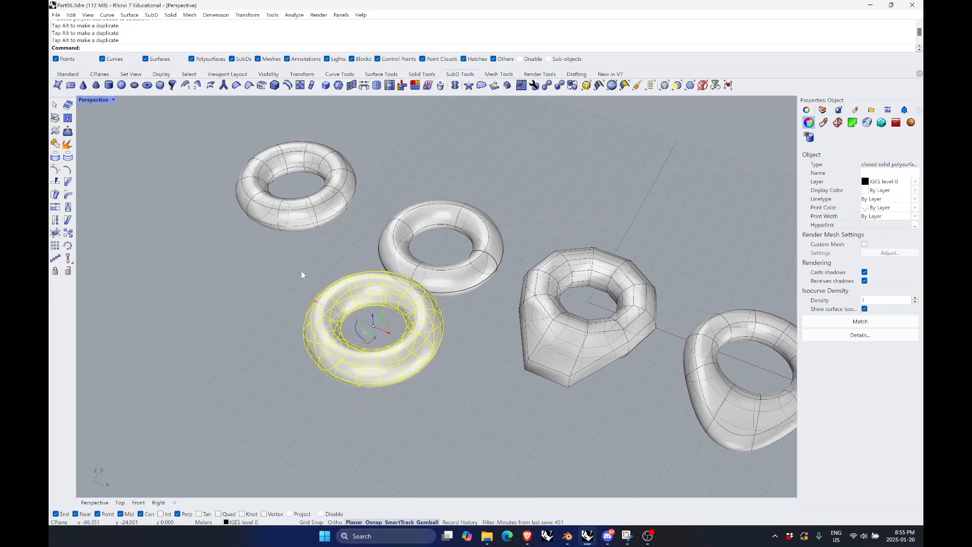
pyautogui.moveTo(301, 272); pyautogui.dragTo(471, 381, button='right')
pyautogui.click(503, 369)
pyautogui.click(456, 363)
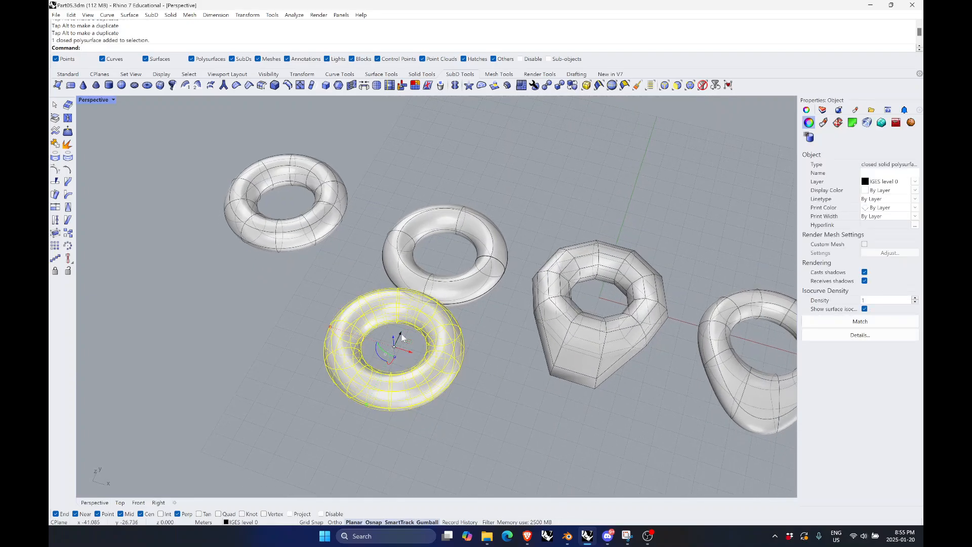
# Move the converted polysurface farther in the negative Y direction and select it and the surface torus in turn to compare their structure
pyautogui.moveTo(403, 338); pyautogui.dragTo(408, 379)
pyautogui.click(466, 392)
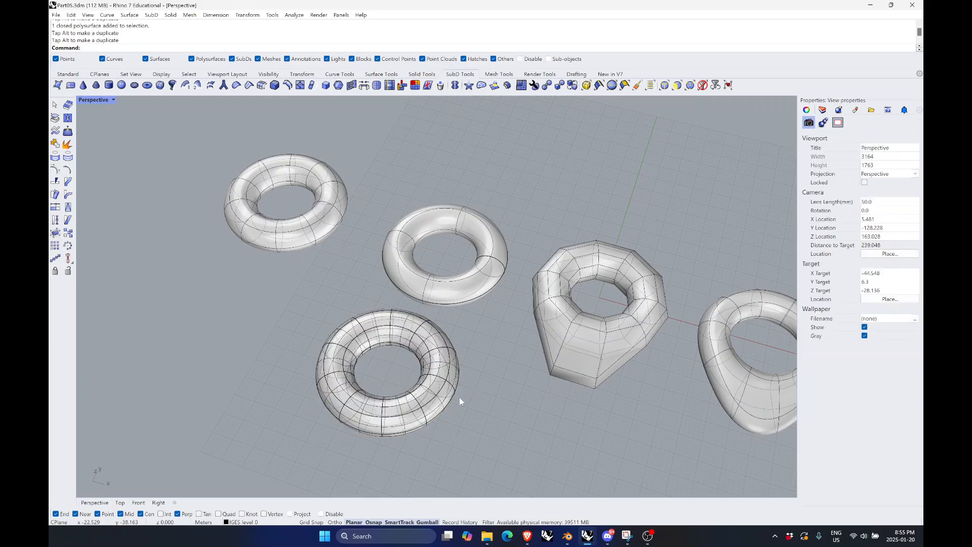
pyautogui.click(452, 288)
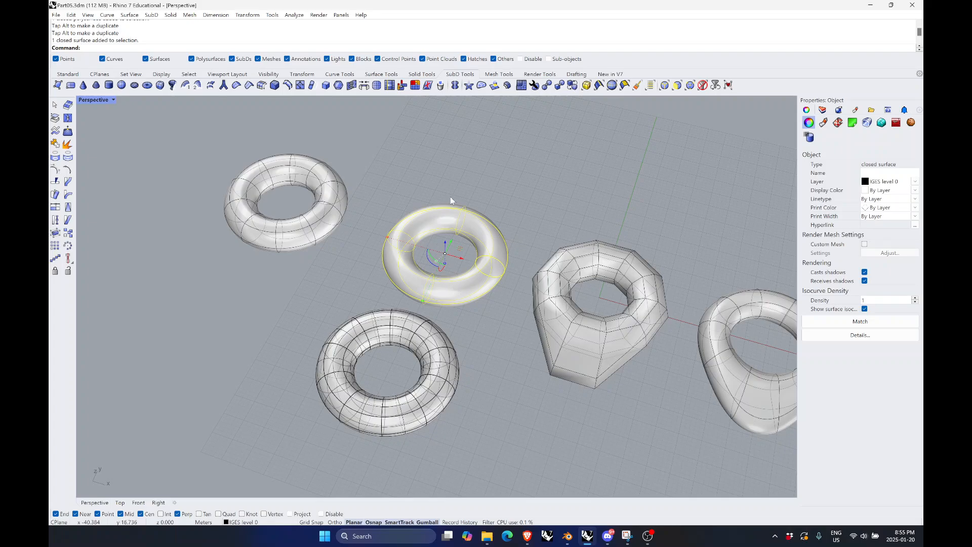
pyautogui.scroll(-2, 453, 231)
pyautogui.click(493, 342)
pyautogui.click(437, 374)
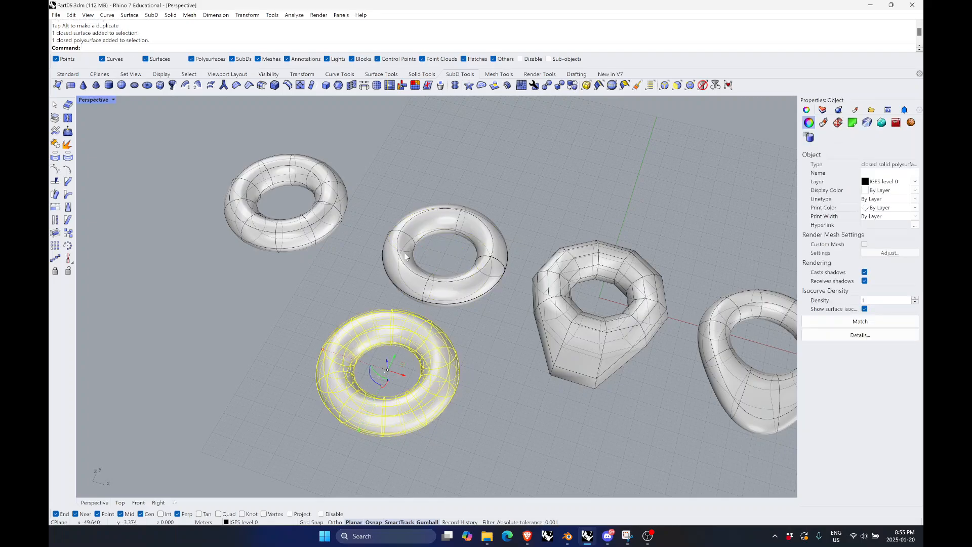
pyautogui.scroll(3, 377, 319)
pyautogui.scroll(-1, 423, 304)
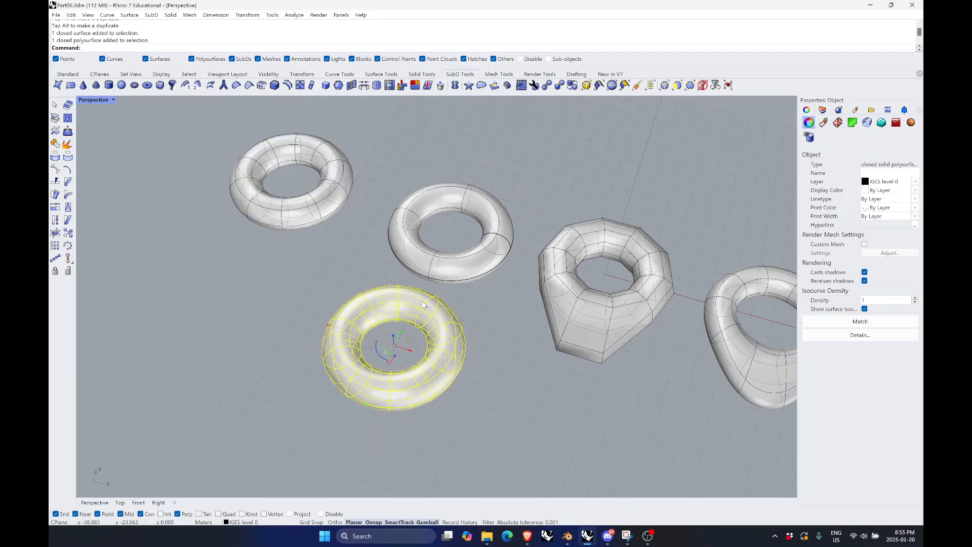
pyautogui.scroll(1, 299, 222)
# Convert the undeformed SubD torus with ToNURBS again, using packed faces and G1x extraordinary vertices, and keeping the input object
pyautogui.click(310, 228)
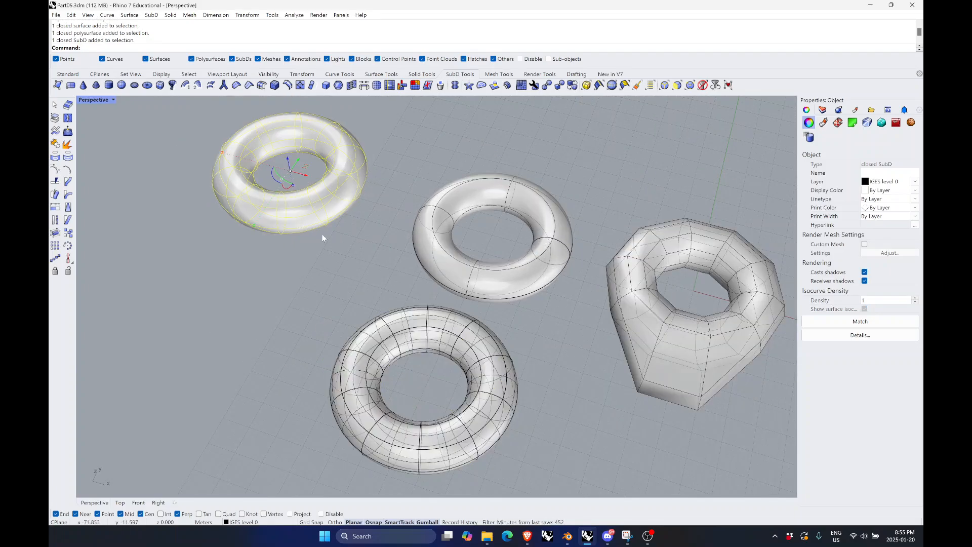
pyautogui.write('ToNURBS')
pyautogui.press('Return')
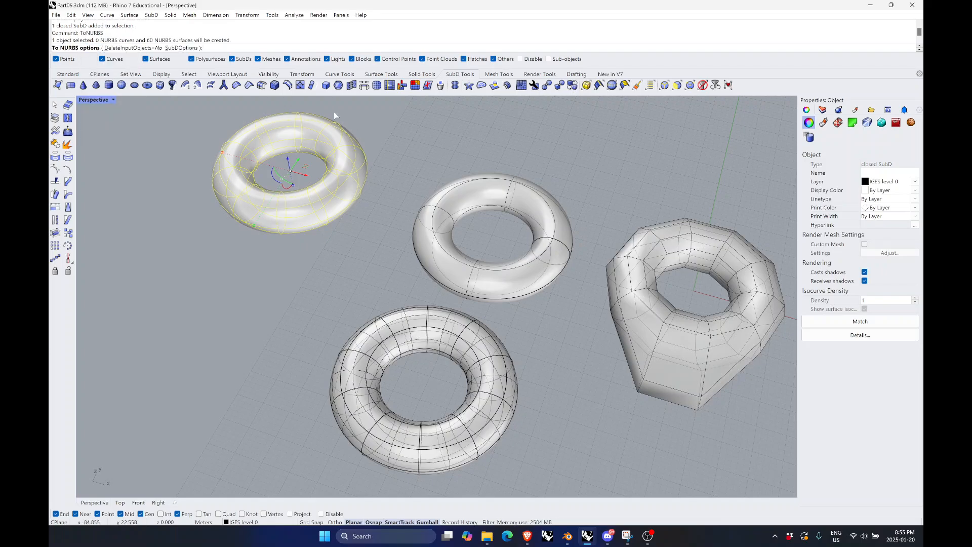
pyautogui.click(187, 48)
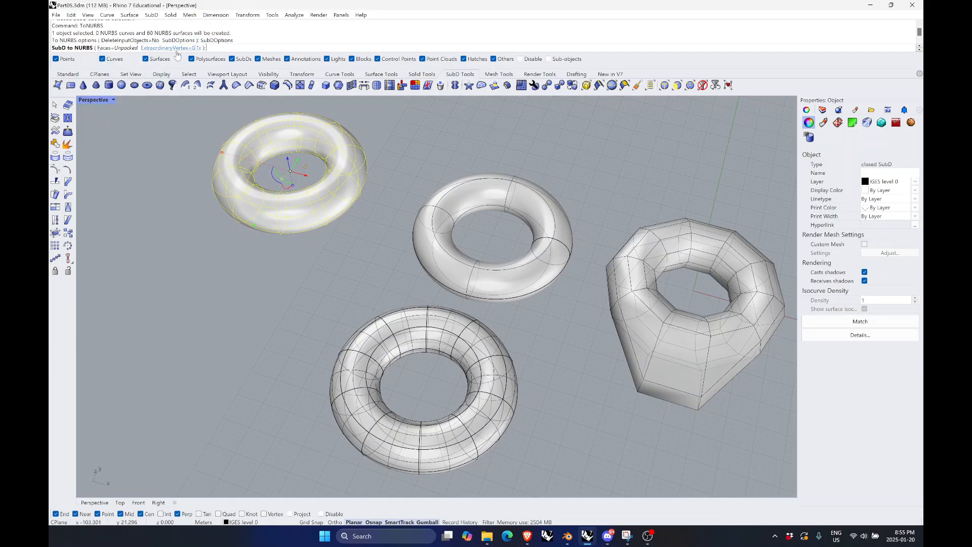
pyautogui.click(117, 49)
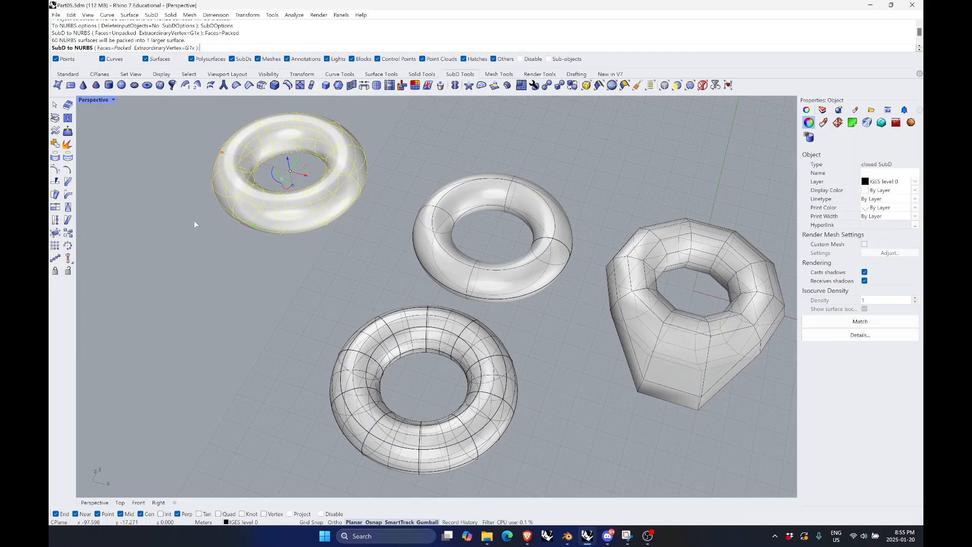
pyautogui.press('Return')
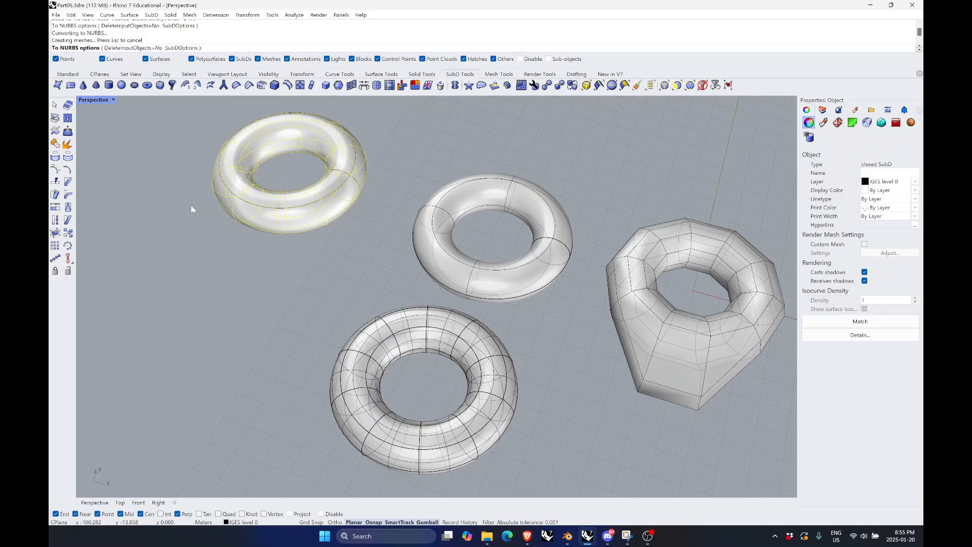
pyautogui.click(300, 256)
# Move the packed NURBS surface out of the SubD torus in the positive X and positive Y directions
pyautogui.click(304, 205)
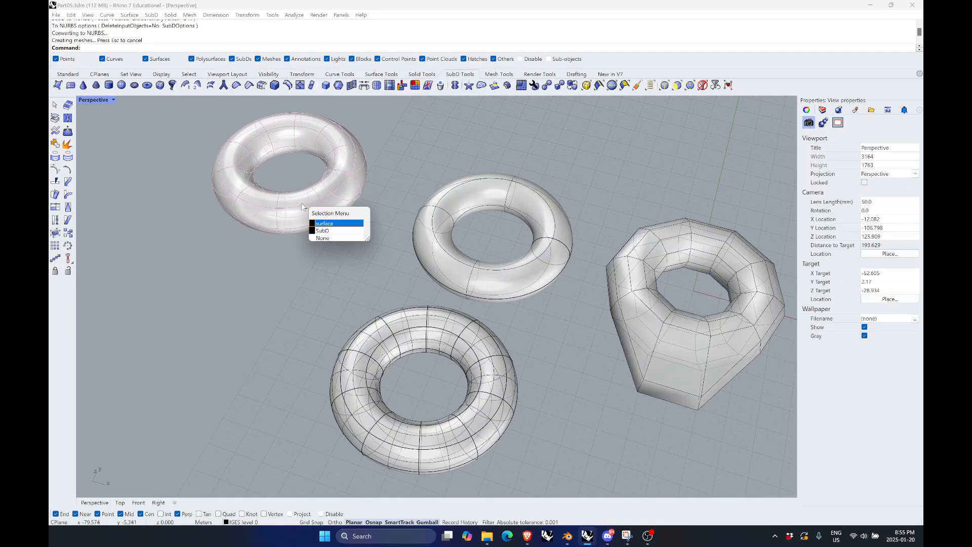
pyautogui.click(325, 223)
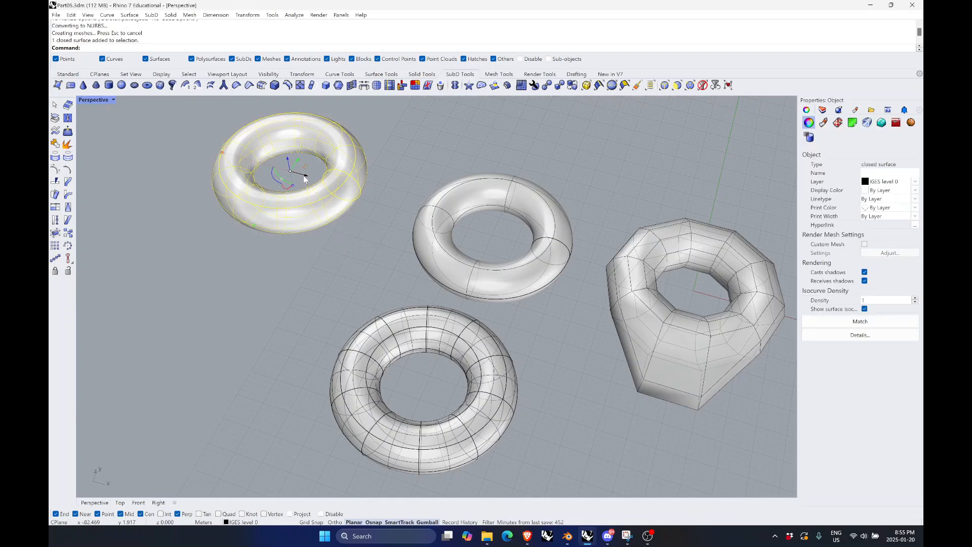
pyautogui.moveTo(303, 175); pyautogui.dragTo(507, 243)
pyautogui.scroll(-5, 388, 312)
pyautogui.scroll(3, 546, 214)
pyautogui.moveTo(448, 260); pyautogui.dragTo(491, 175)
pyautogui.click(503, 231)
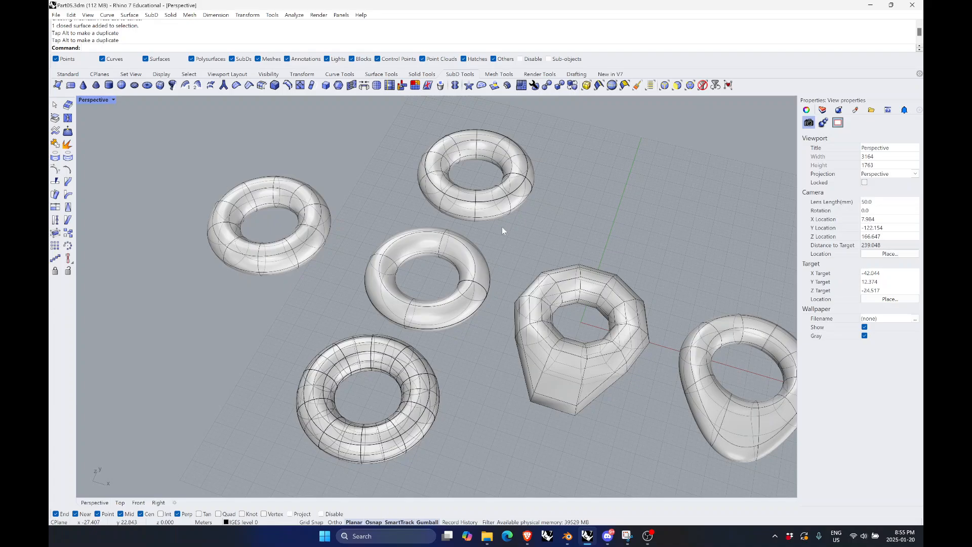
# Explode the unpacked NURBS polysurface torus into separate surfaces and clear the selection
pyautogui.click(415, 394)
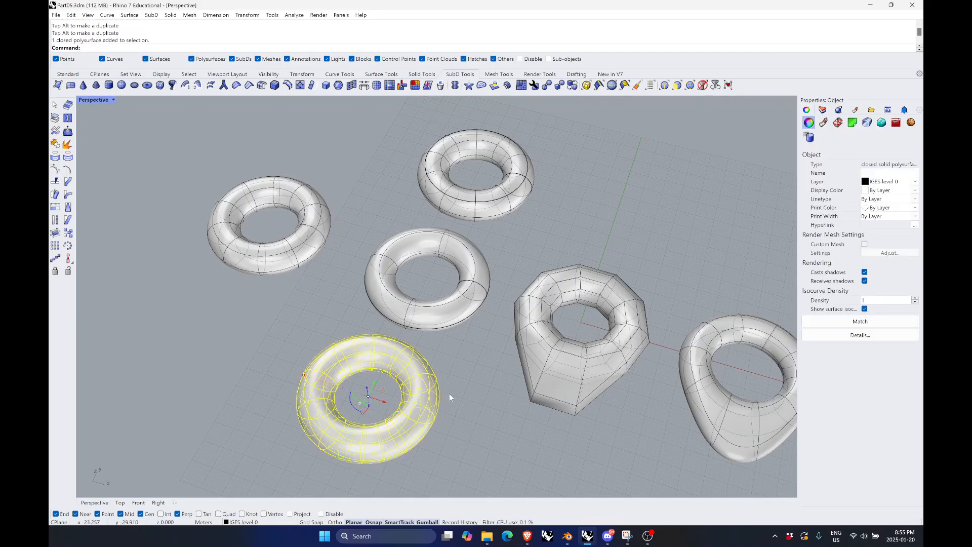
pyautogui.write('explode')
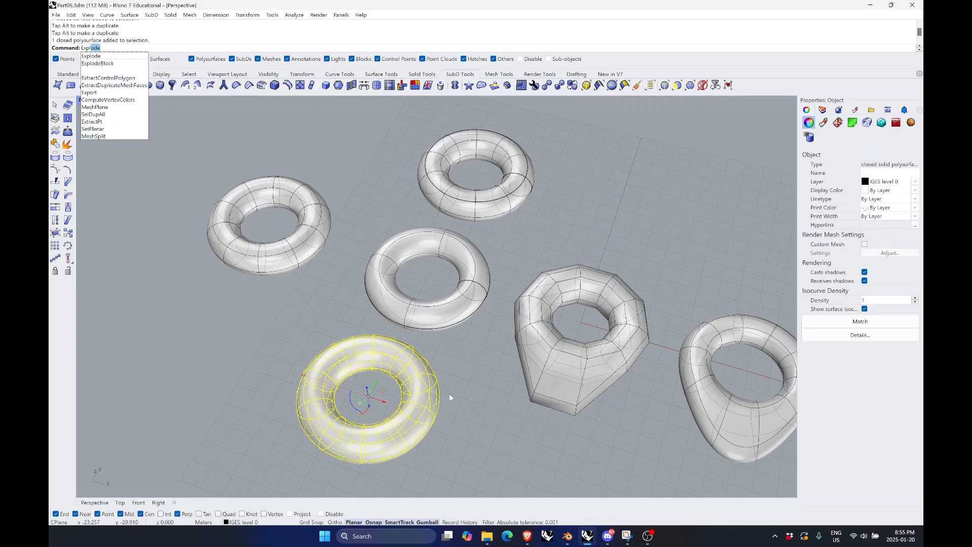
pyautogui.press('Return')
pyautogui.click(472, 410)
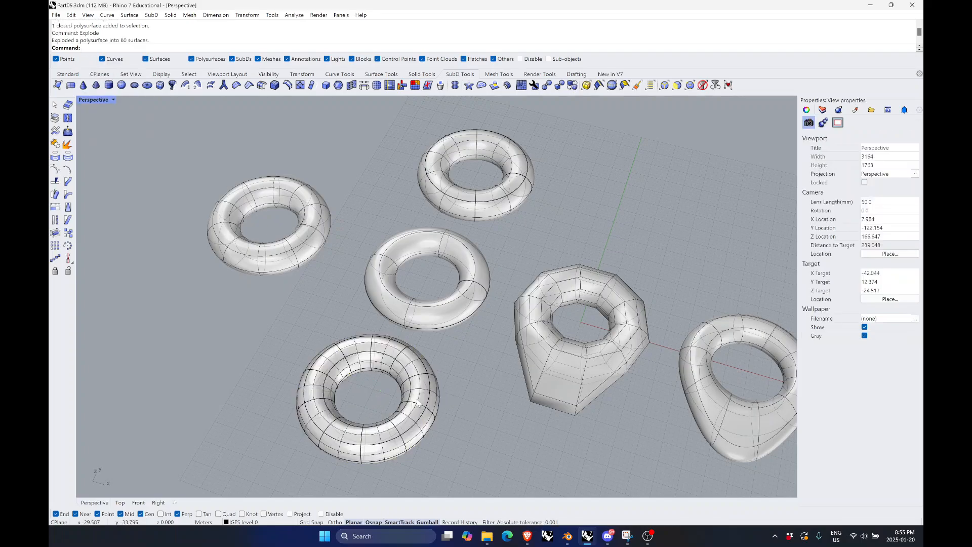
# Select individual surfaces of the exploded torus to examine how it is divided
pyautogui.scroll(5, 400, 388)
pyautogui.click(347, 307)
pyautogui.click(364, 282)
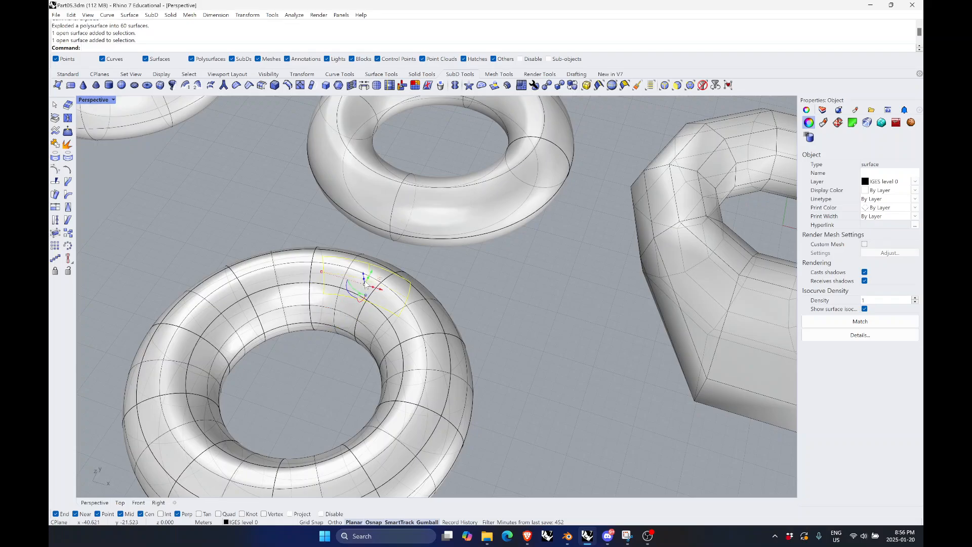
pyautogui.click(432, 323)
pyautogui.click(165, 160)
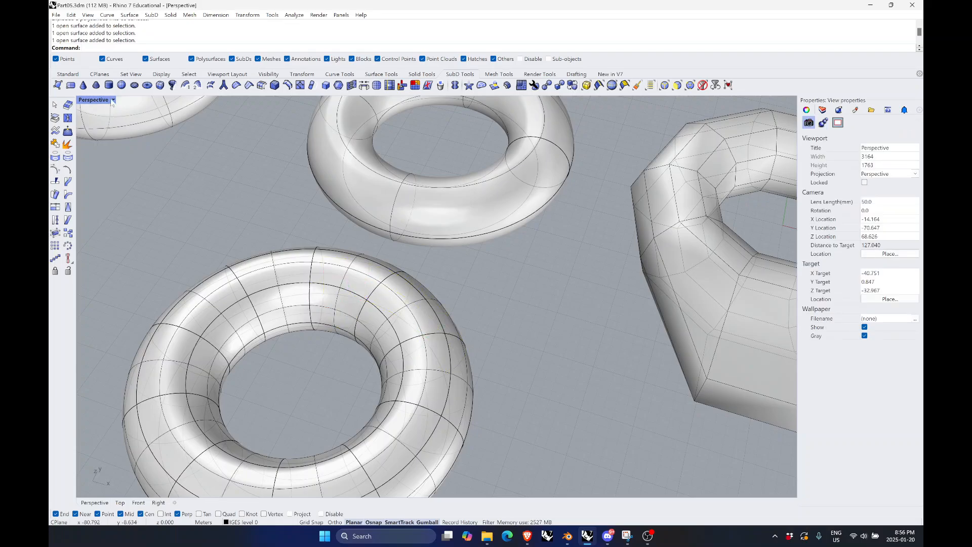
# Set the Perspective viewport to Shaded display and check more single surfaces on the exploded torus's inner and upper sides
pyautogui.click(112, 100)
pyautogui.click(109, 142)
pyautogui.scroll(-3, 334, 248)
pyautogui.scroll(2, 309, 308)
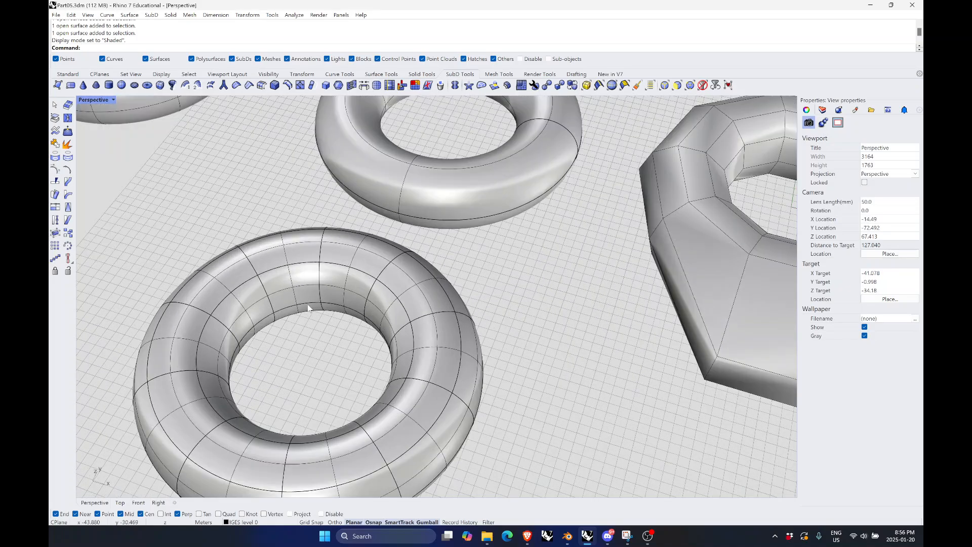
pyautogui.click(302, 276)
pyautogui.click(345, 286)
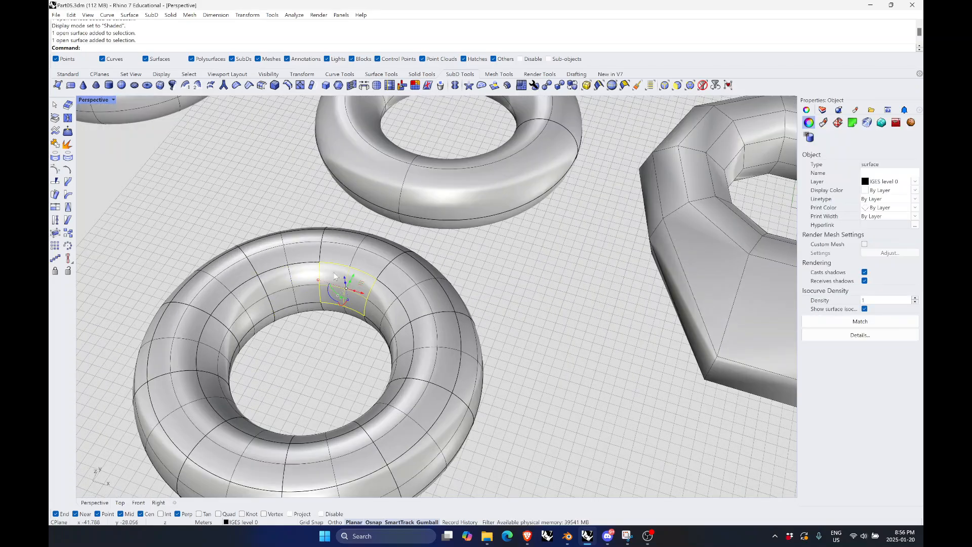
pyautogui.click(362, 261)
# Try to explode the packed NURBS torus
pyautogui.scroll(-3, 377, 294)
pyautogui.scroll(-3, 377, 294)
pyautogui.scroll(3, 451, 167)
pyautogui.click(451, 167)
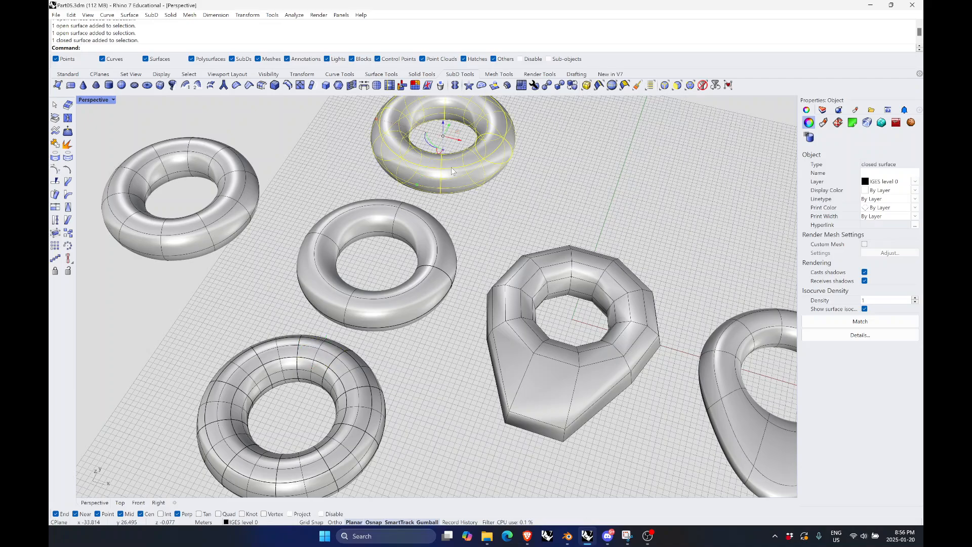
pyautogui.moveTo(487, 220); pyautogui.dragTo(485, 219, button='right')
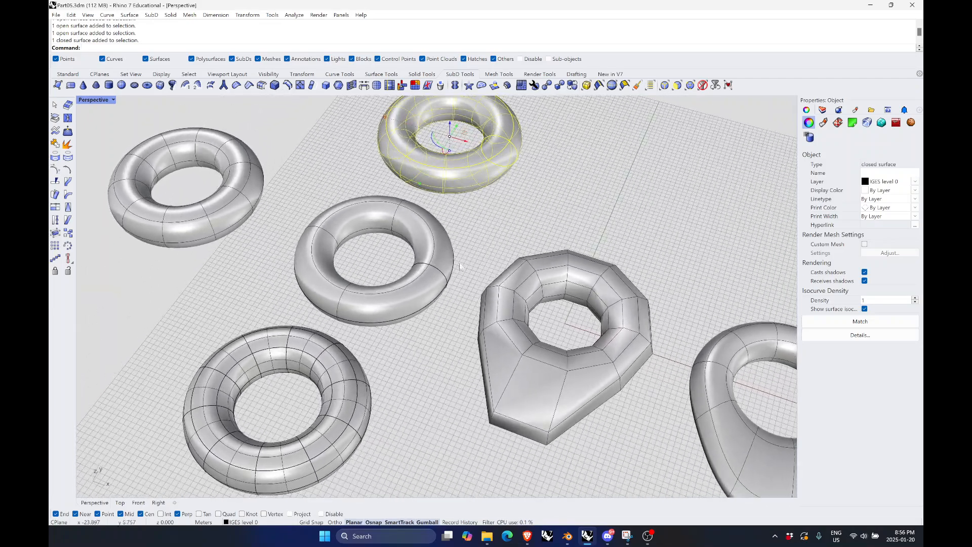
pyautogui.keyDown('shift'); pyautogui.moveTo(459, 263); pyautogui.dragTo(465, 291, button='right'); pyautogui.keyUp('shift')
pyautogui.keyDown('shift'); pyautogui.moveTo(432, 179); pyautogui.dragTo(445, 194, button='right'); pyautogui.keyUp('shift')
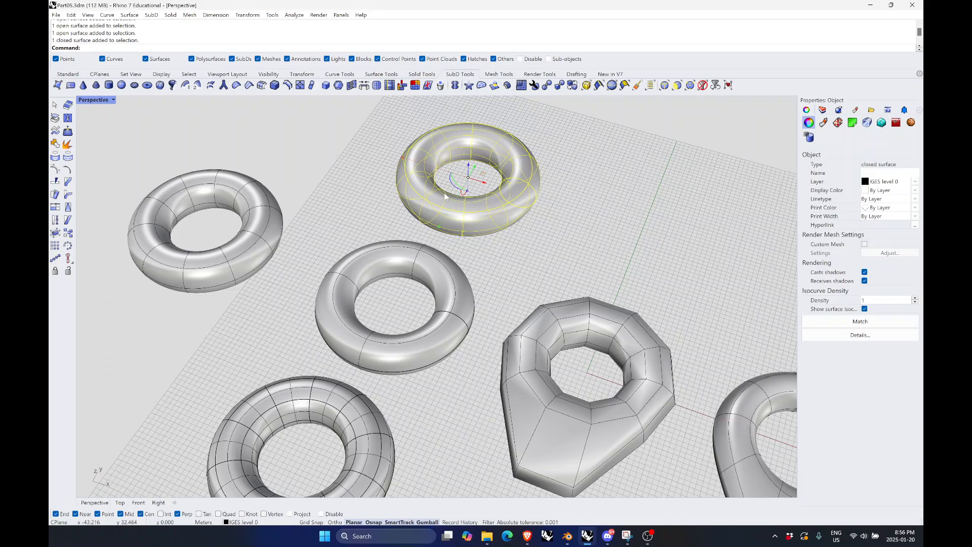
pyautogui.write('explode')
pyautogui.press('Return')
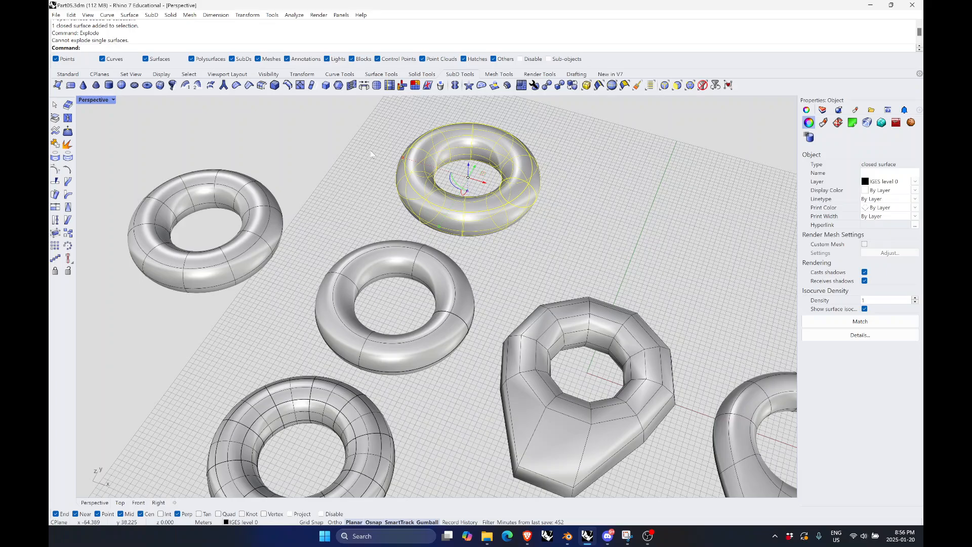
# Compare the packed torus with the exploded one by selecting the whole packed surface and a single exploded piece
pyautogui.click(510, 232)
pyautogui.click(484, 209)
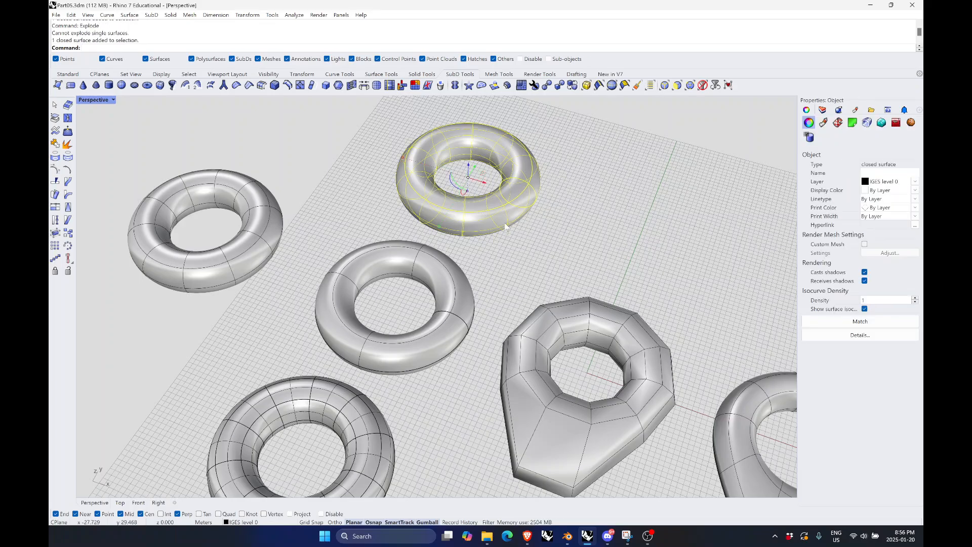
pyautogui.click(544, 276)
pyautogui.scroll(-3, 448, 266)
pyautogui.click(415, 332)
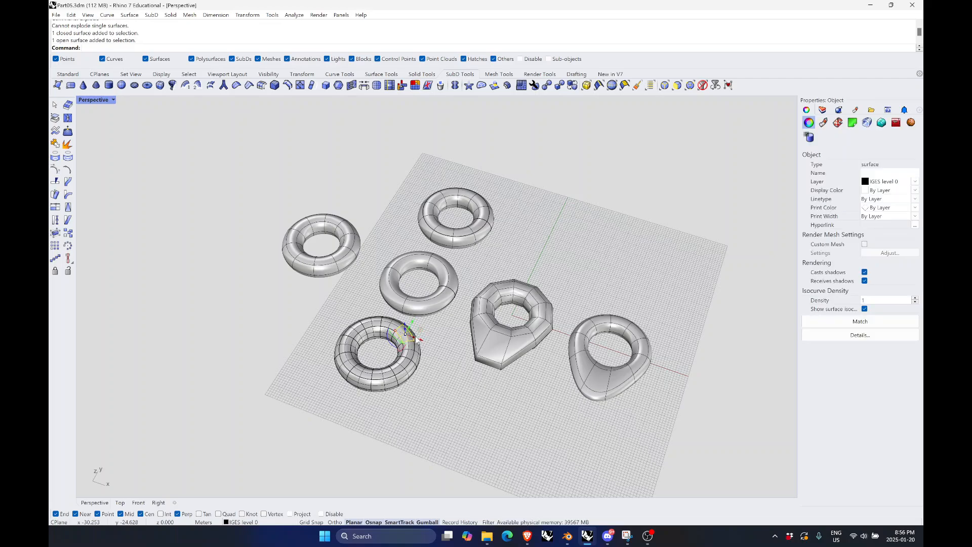
pyautogui.click(456, 376)
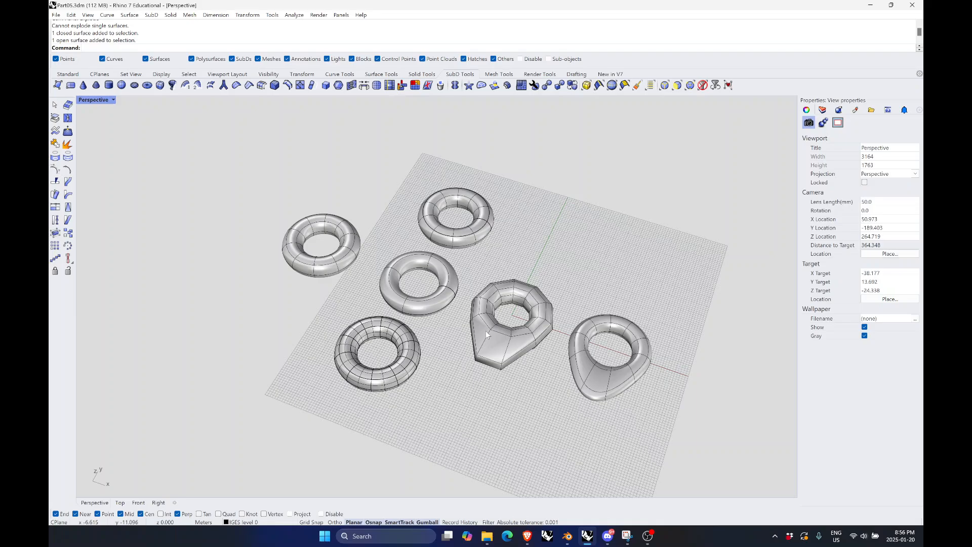
# Move the packed torus and all the exploded torus surfaces together in the negative X direction, in line with the SubD torus
pyautogui.scroll(3, 484, 327)
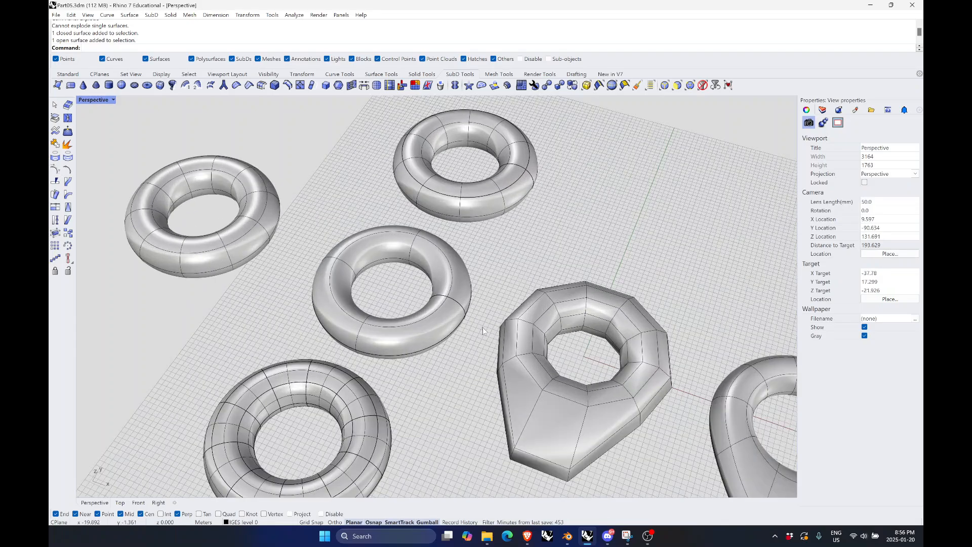
pyautogui.scroll(-1, 487, 244)
pyautogui.click(511, 203)
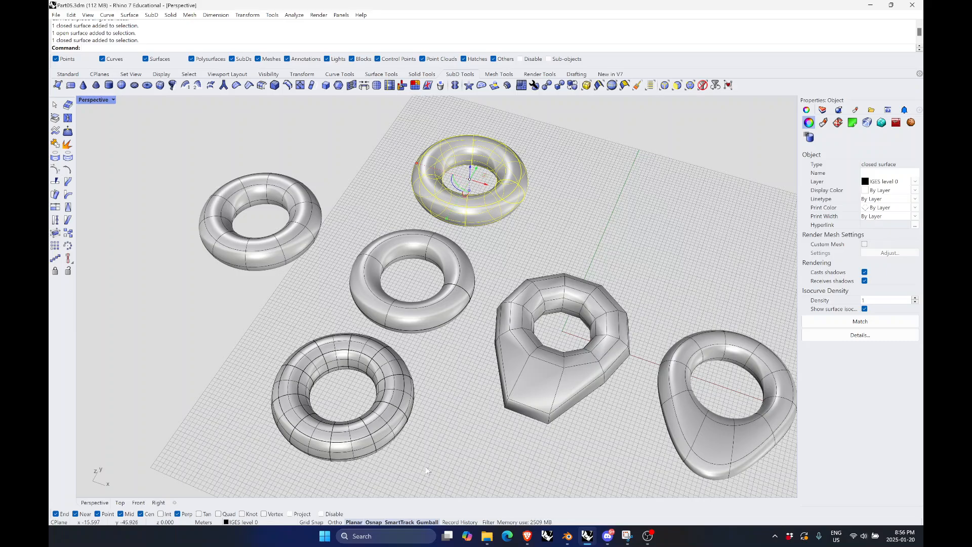
pyautogui.moveTo(419, 475); pyautogui.dragTo(247, 342)
pyautogui.scroll(-2, 467, 342)
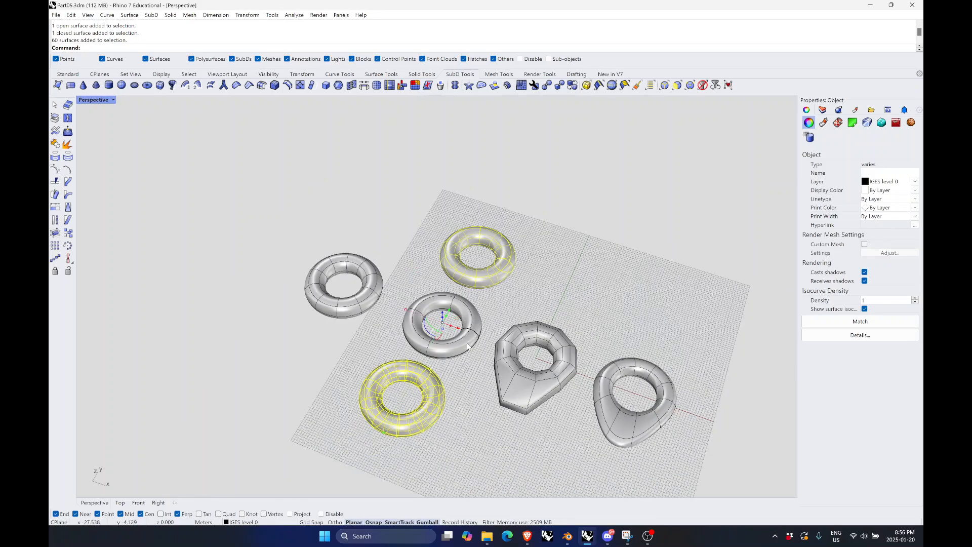
pyautogui.moveTo(462, 333); pyautogui.dragTo(360, 293)
pyautogui.click(429, 382)
pyautogui.scroll(2, 453, 337)
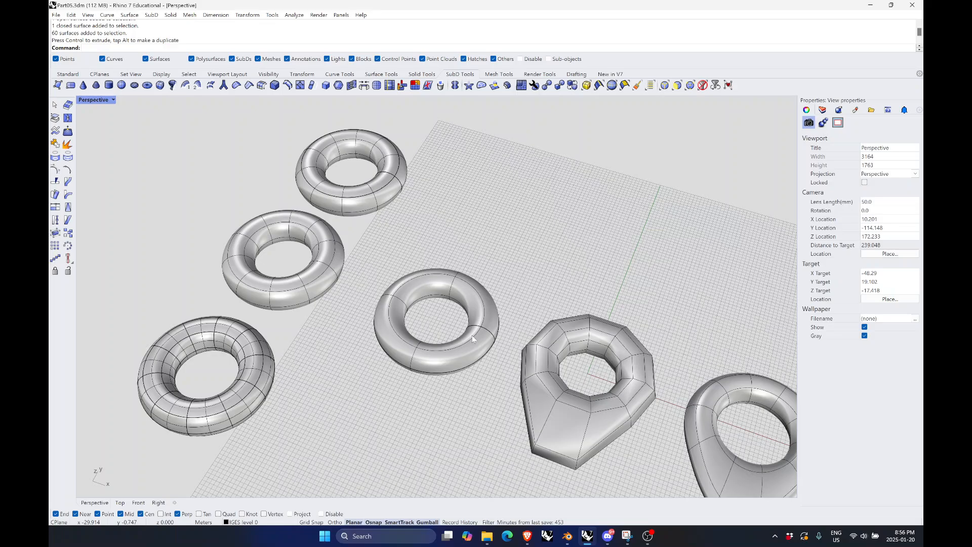
# Select the original surface torus and examine its isocurves and seam up close
pyautogui.scroll(5, 455, 354)
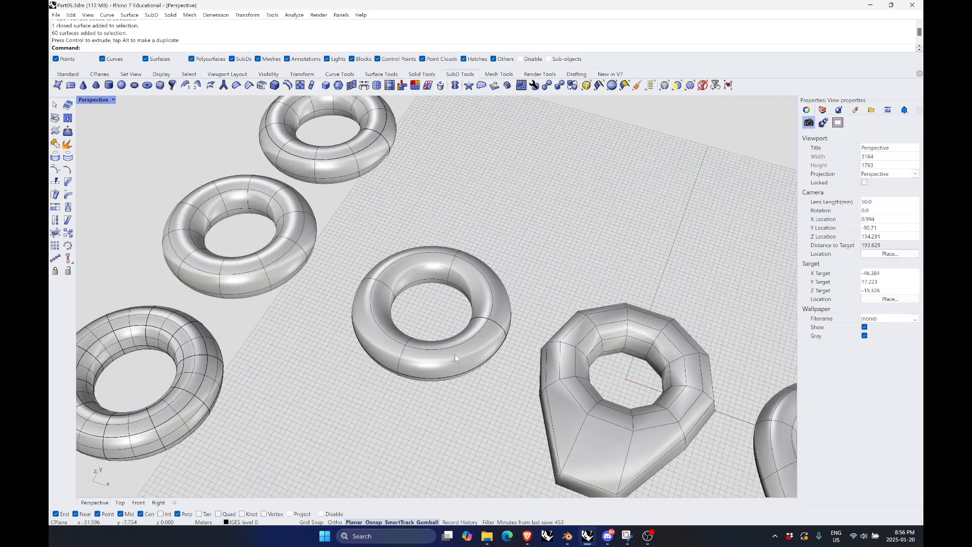
pyautogui.scroll(-4, 488, 373)
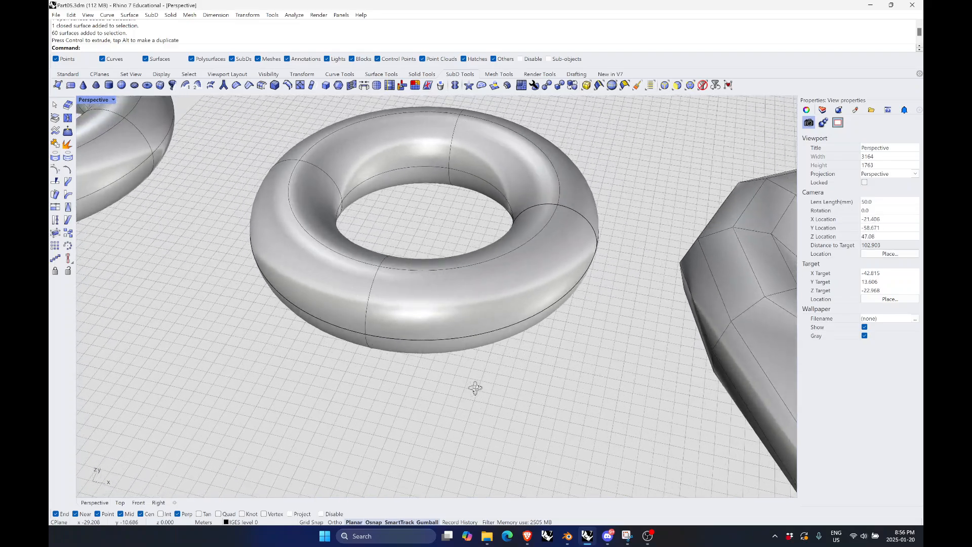
pyautogui.click(451, 319)
pyautogui.scroll(-2, 452, 318)
pyautogui.scroll(-2, 452, 318)
pyautogui.moveTo(512, 280); pyautogui.dragTo(517, 307, button='right')
pyautogui.scroll(2, 473, 303)
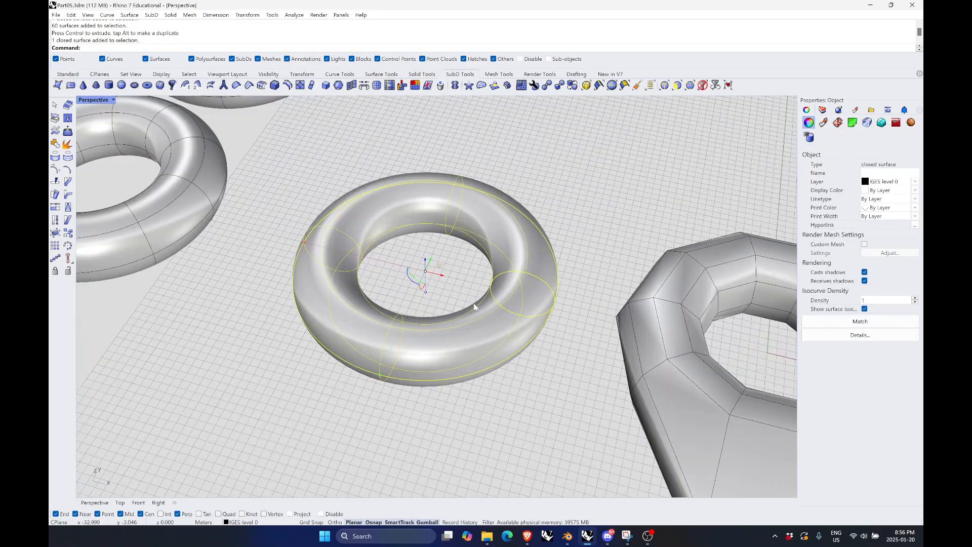
pyautogui.scroll(3, 479, 233)
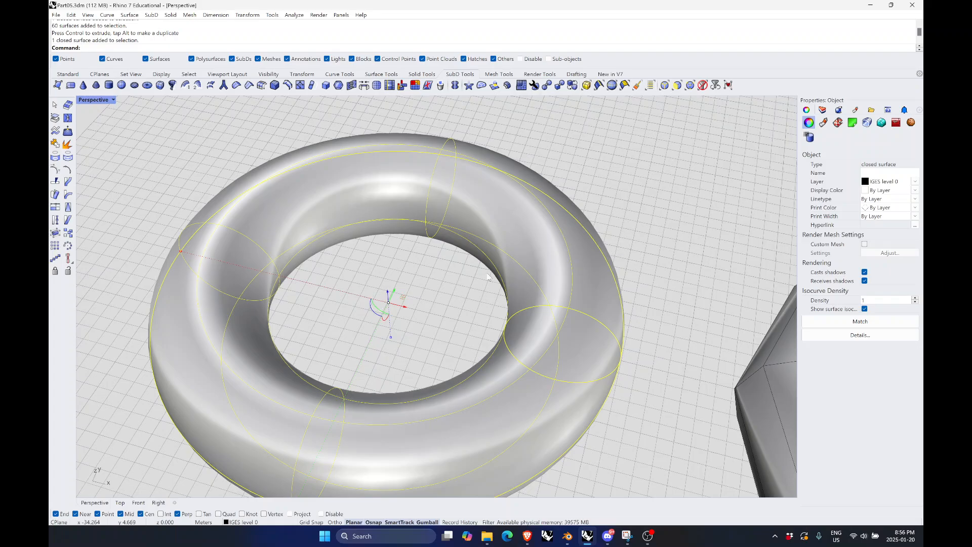
pyautogui.scroll(-3, 488, 277)
pyautogui.scroll(2, 438, 286)
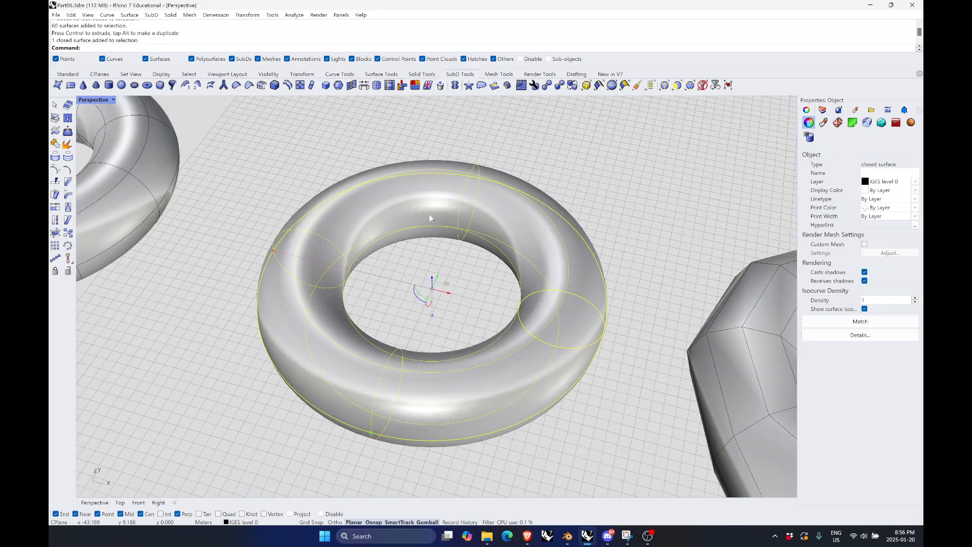
pyautogui.click(578, 466)
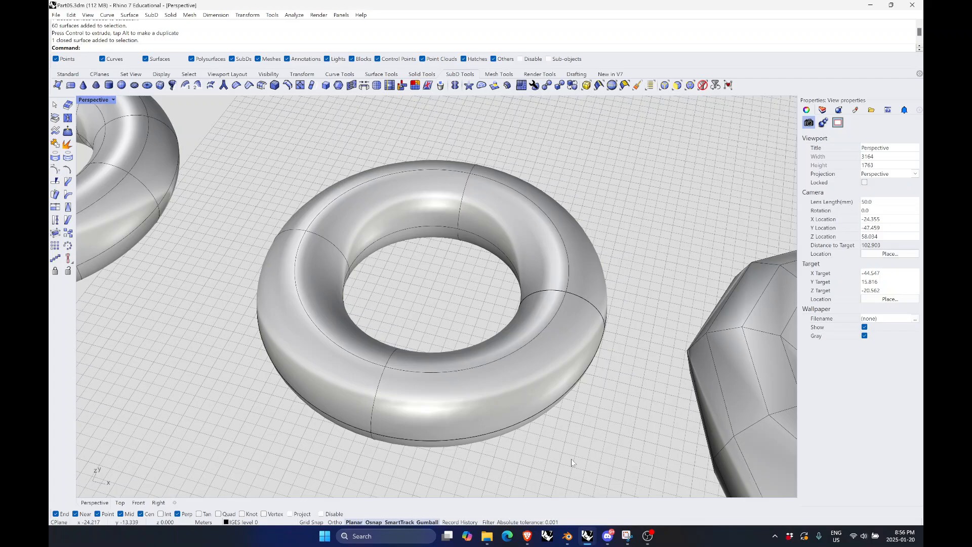
pyautogui.click(491, 401)
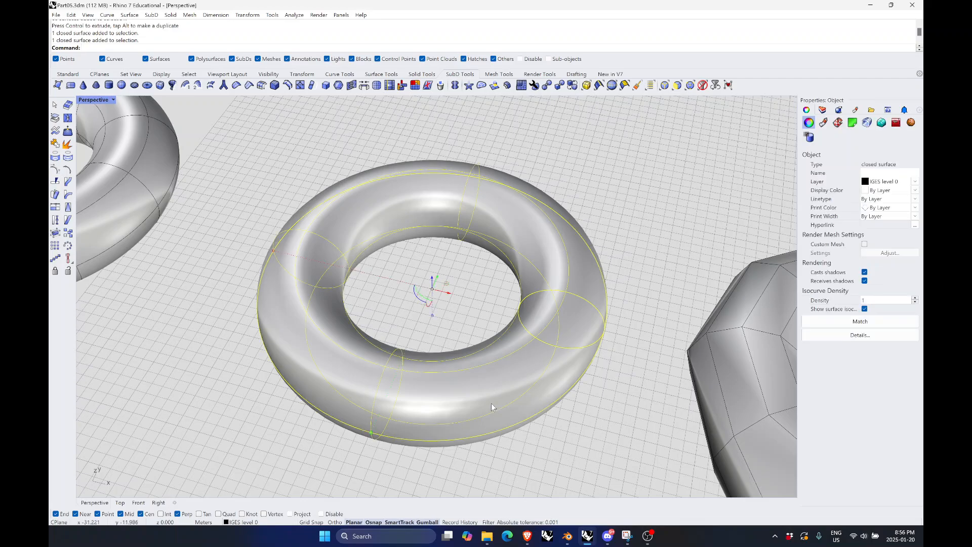
pyautogui.write('ExtractIsocurve')
pyautogui.press('Return')
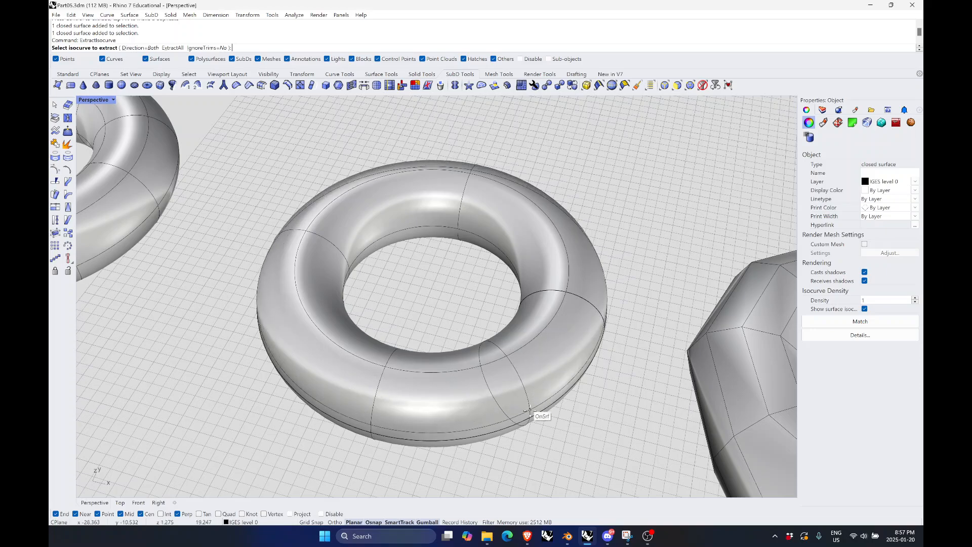
pyautogui.click(143, 50)
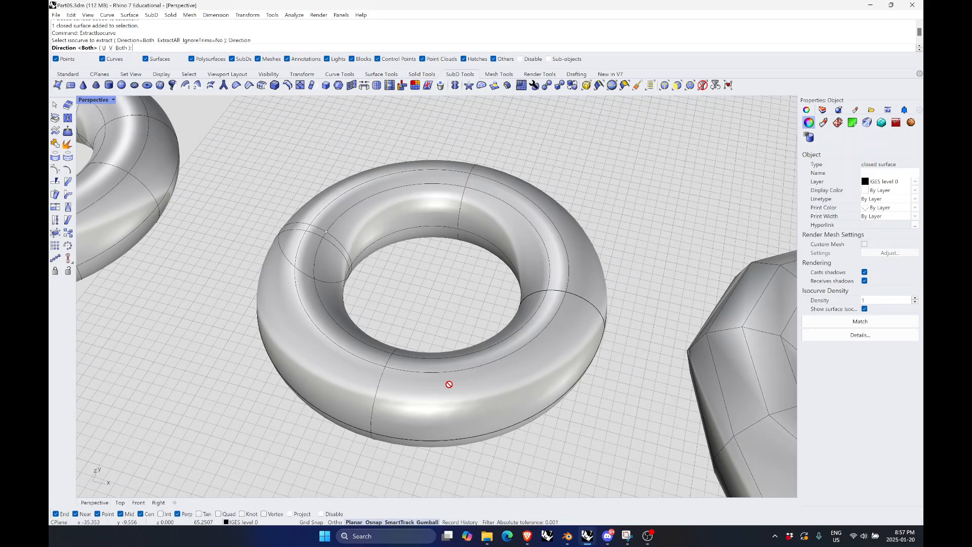
pyautogui.click(120, 48)
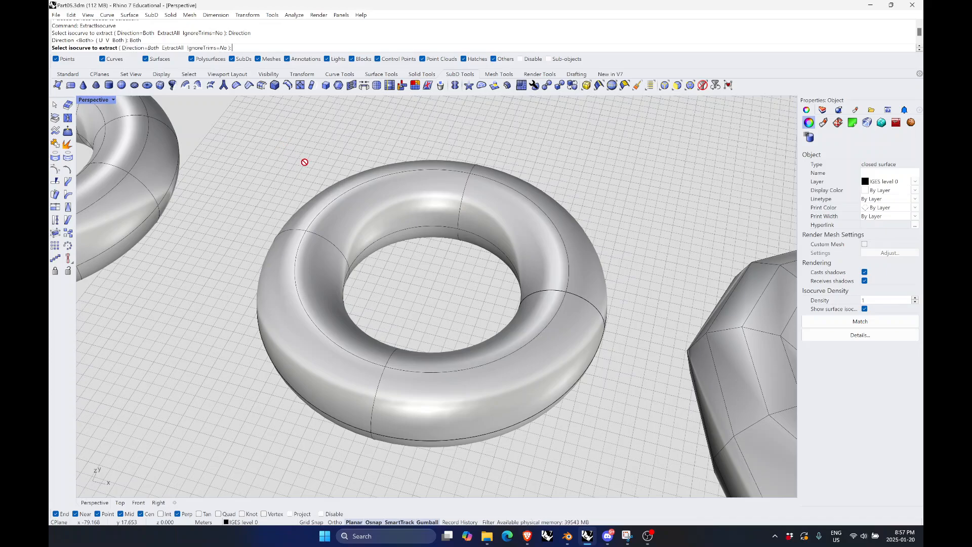
pyautogui.press('Escape')
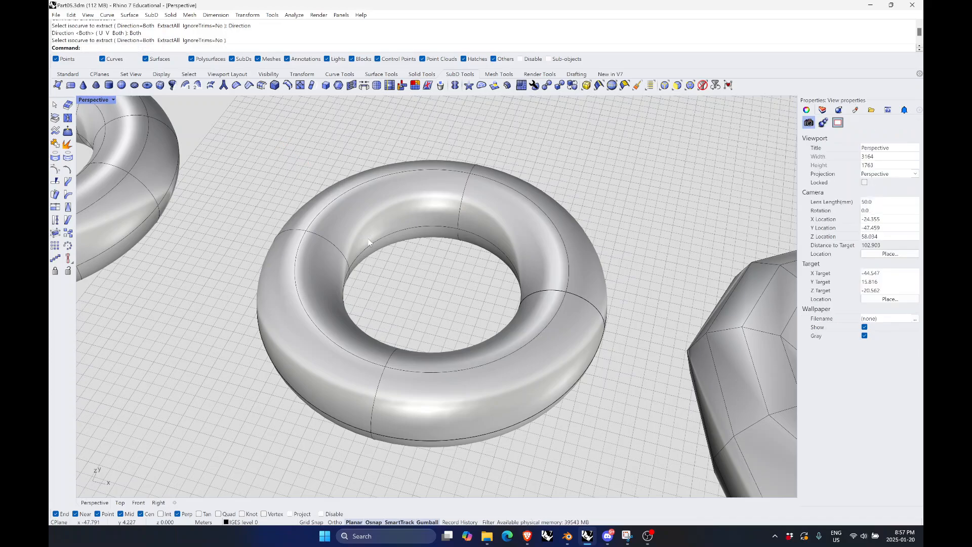
pyautogui.click(384, 212)
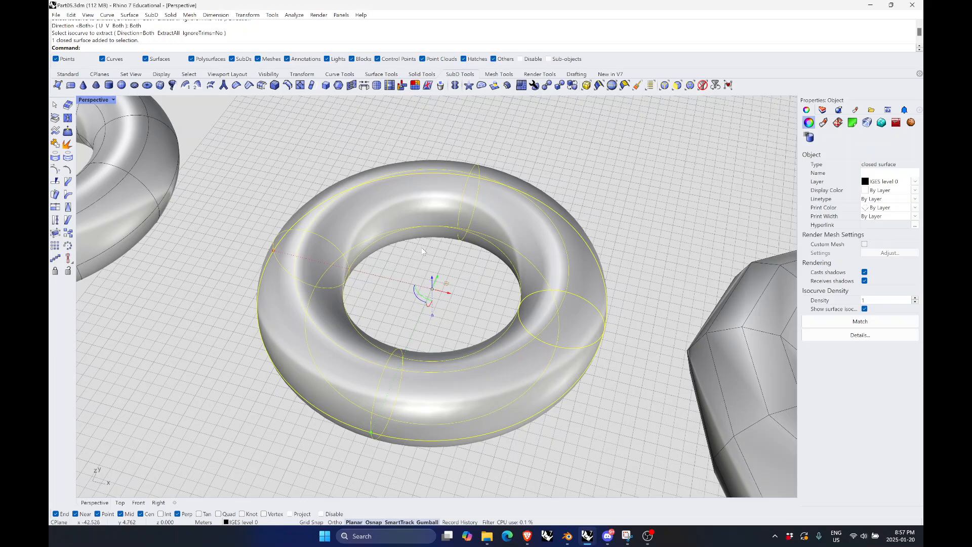
pyautogui.click(407, 335)
pyautogui.click(391, 357)
pyautogui.click(397, 342)
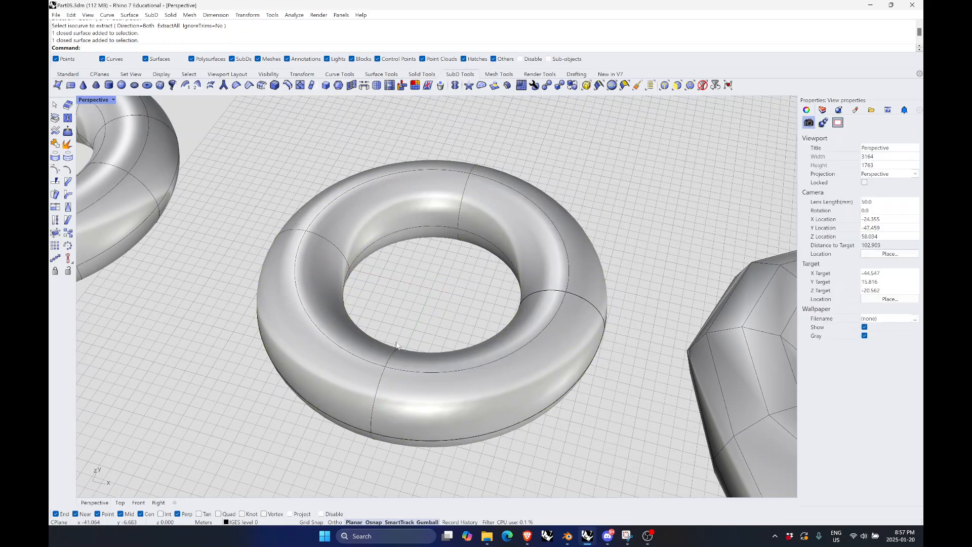
pyautogui.click(391, 247)
pyautogui.rightClick(402, 260)
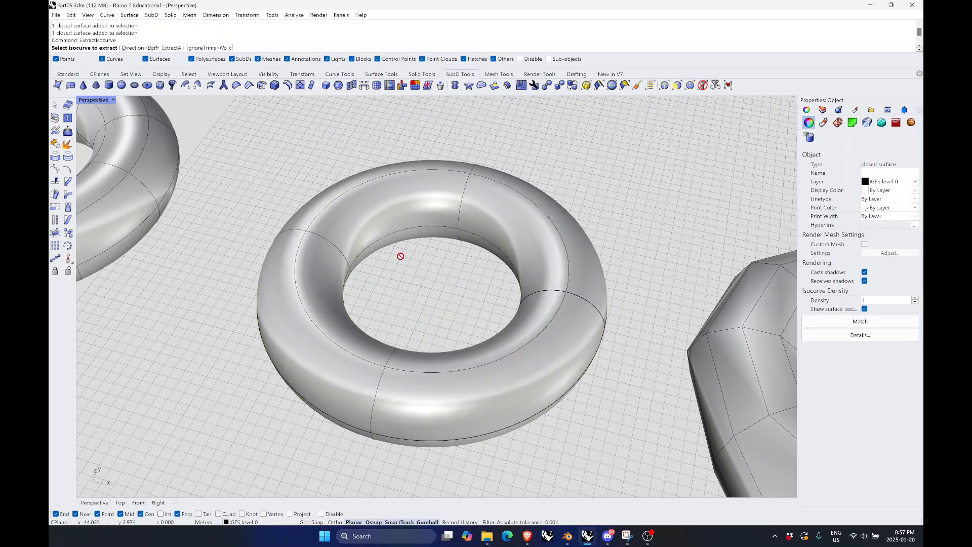
pyautogui.press('Escape')
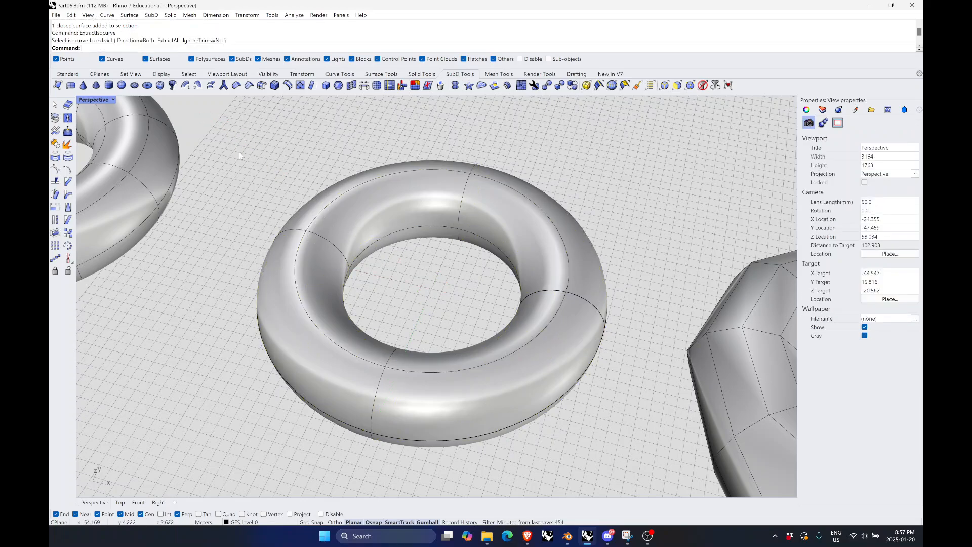
# Extract all isocurves of the original surface torus as separate curves in both directions
pyautogui.click(415, 226)
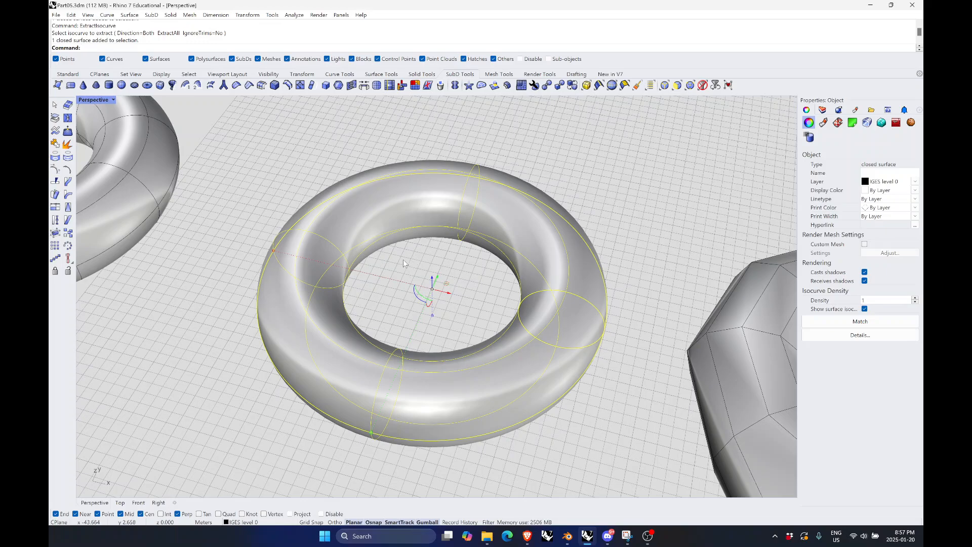
pyautogui.rightClick(404, 259)
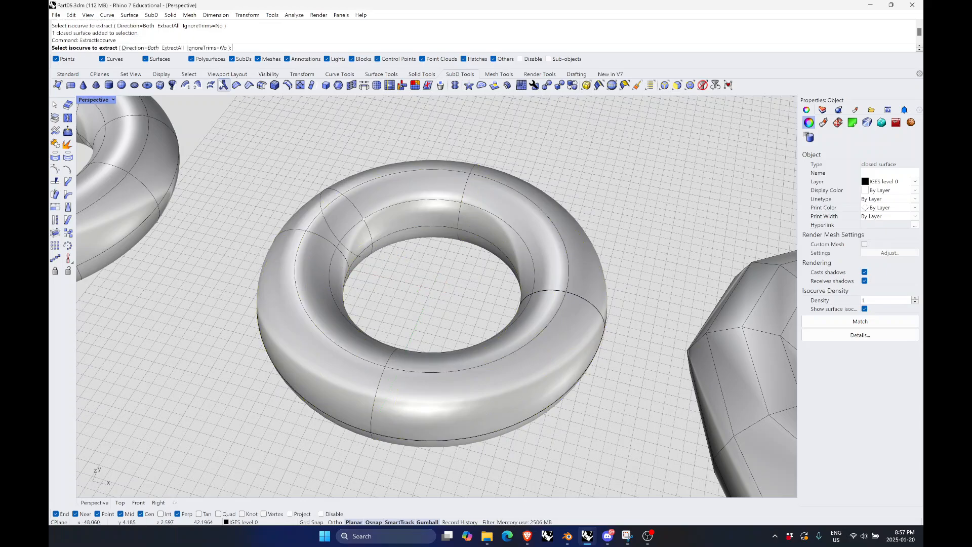
pyautogui.click(172, 48)
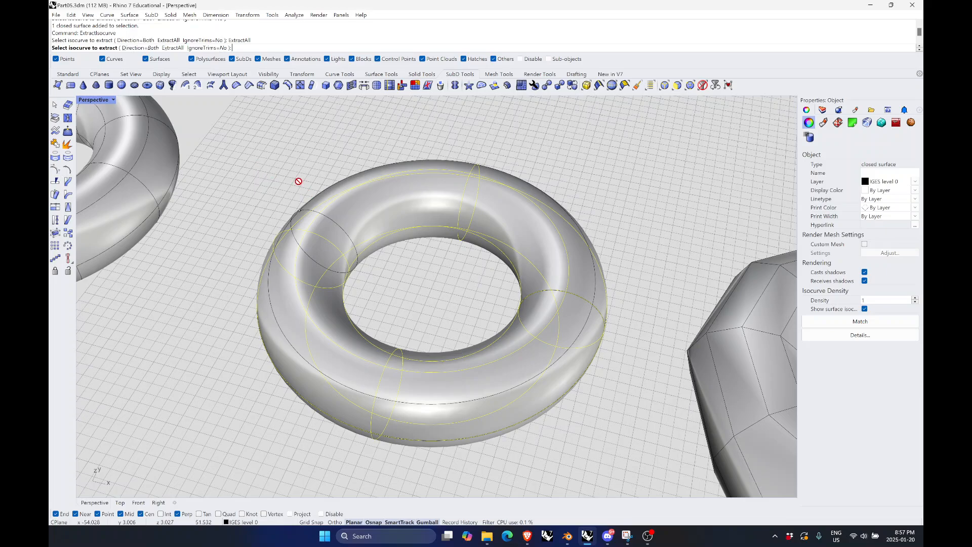
pyautogui.press('Return')
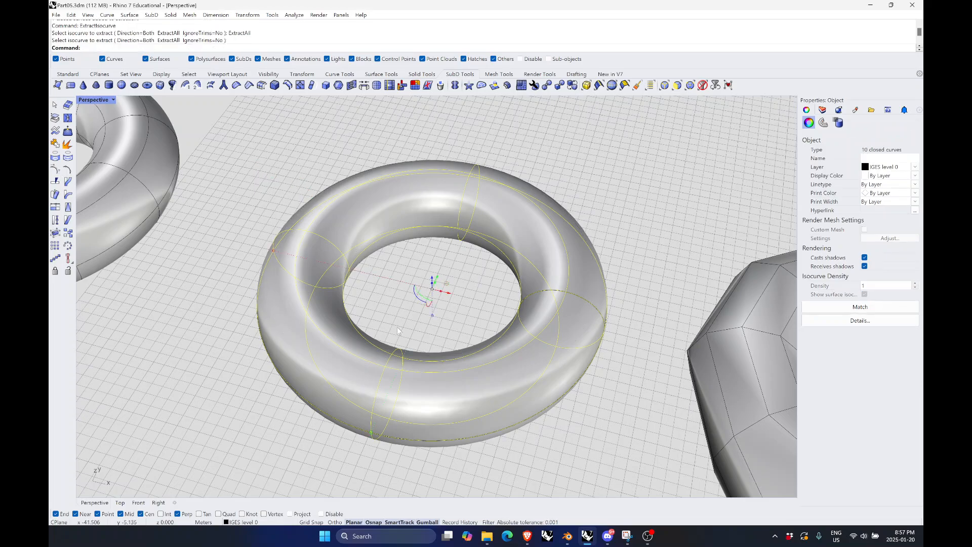
# Move the original surface torus in the positive Y direction, away from its extracted isocurves
pyautogui.click(397, 311)
pyautogui.click(336, 245)
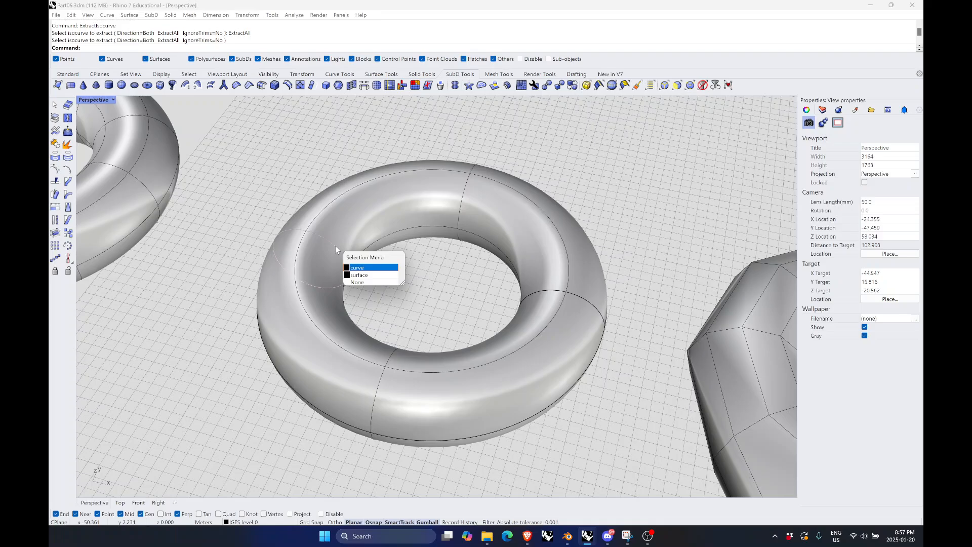
pyautogui.click(358, 267)
pyautogui.click(401, 274)
pyautogui.click(348, 217)
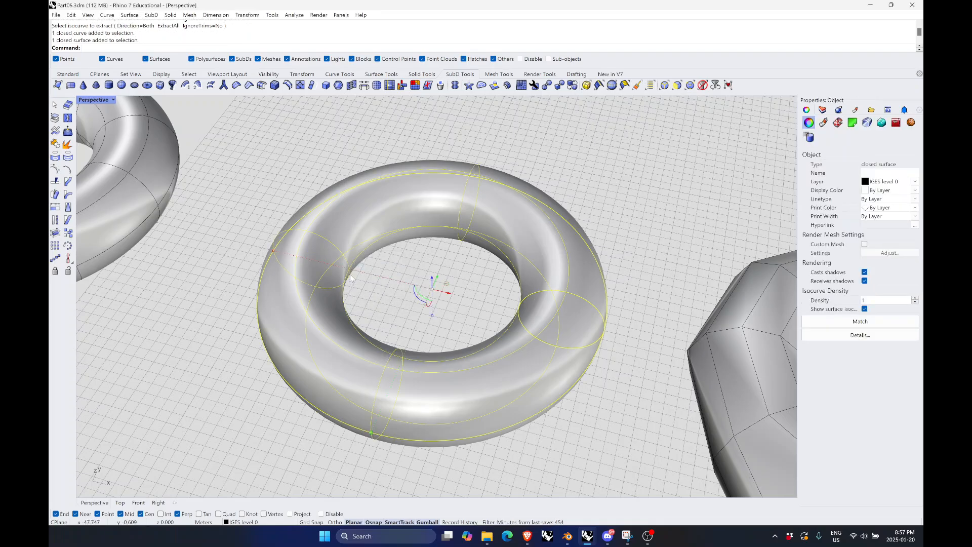
pyautogui.scroll(-7, 349, 275)
pyautogui.moveTo(440, 285); pyautogui.dragTo(432, 290, button='right')
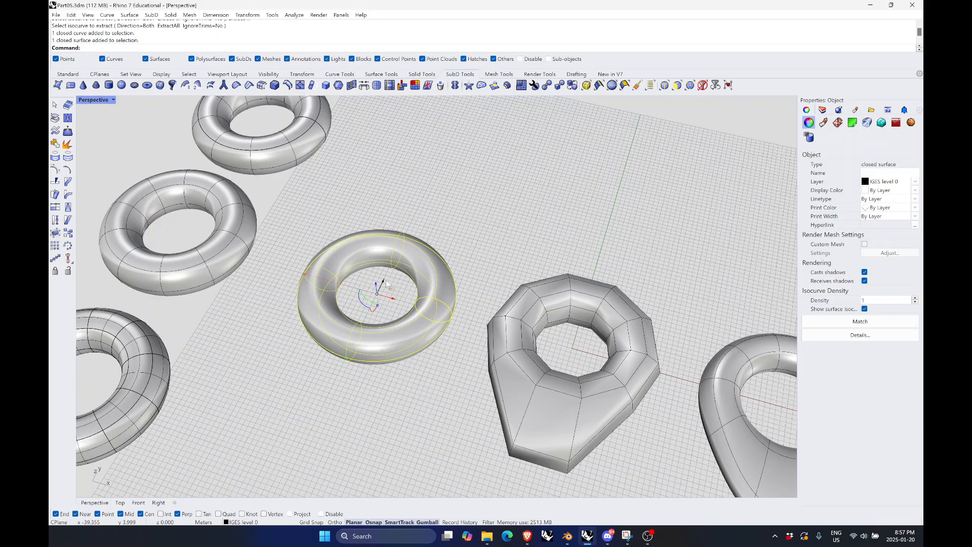
pyautogui.moveTo(384, 281); pyautogui.dragTo(456, 155)
pyautogui.click(480, 276)
# Examine the extracted isocurves by selecting individual cross-section circles and ring curves
pyautogui.scroll(3, 408, 268)
pyautogui.moveTo(379, 348)
pyautogui.mouseDown(button='right')
pyautogui.moveTo(387, 325)
pyautogui.moveTo(377, 333)
pyautogui.mouseUp(button='right')
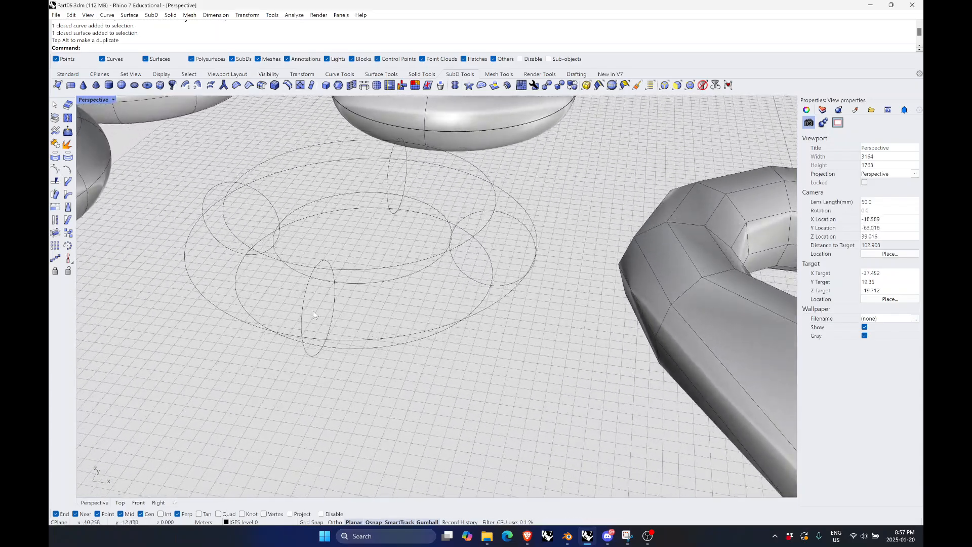
pyautogui.click(304, 305)
pyautogui.click(397, 298)
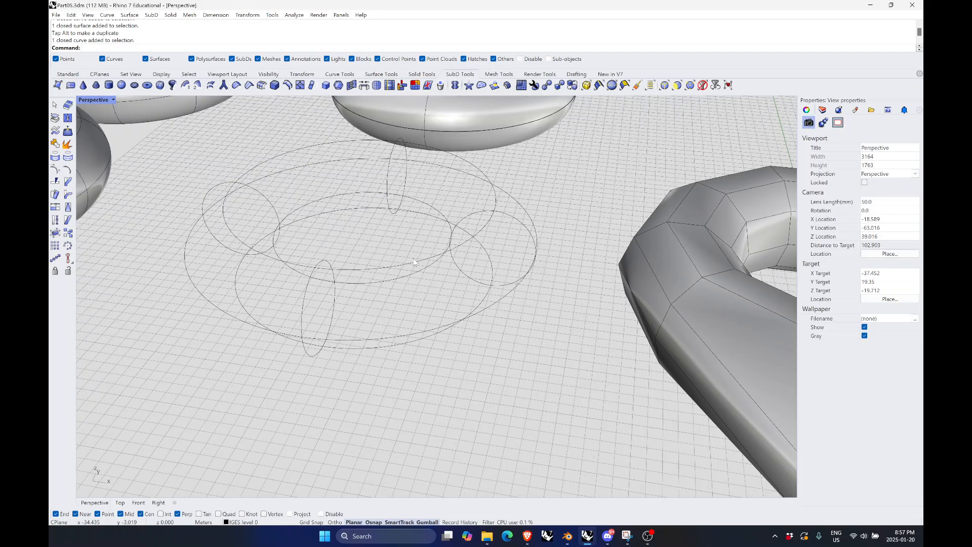
pyautogui.click(450, 249)
pyautogui.click(485, 229)
pyautogui.click(514, 224)
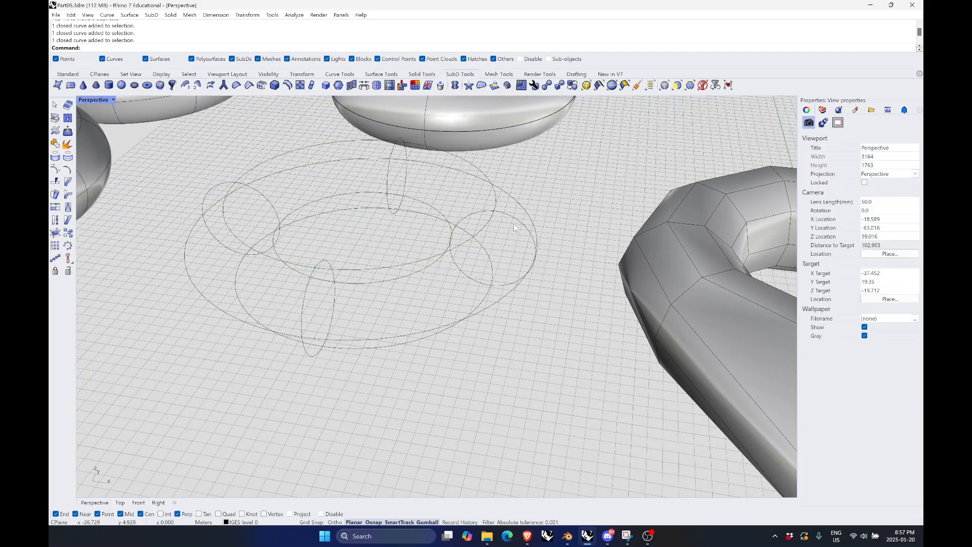
pyautogui.scroll(-3, 514, 224)
pyautogui.moveTo(512, 233); pyautogui.dragTo(487, 328, button='right')
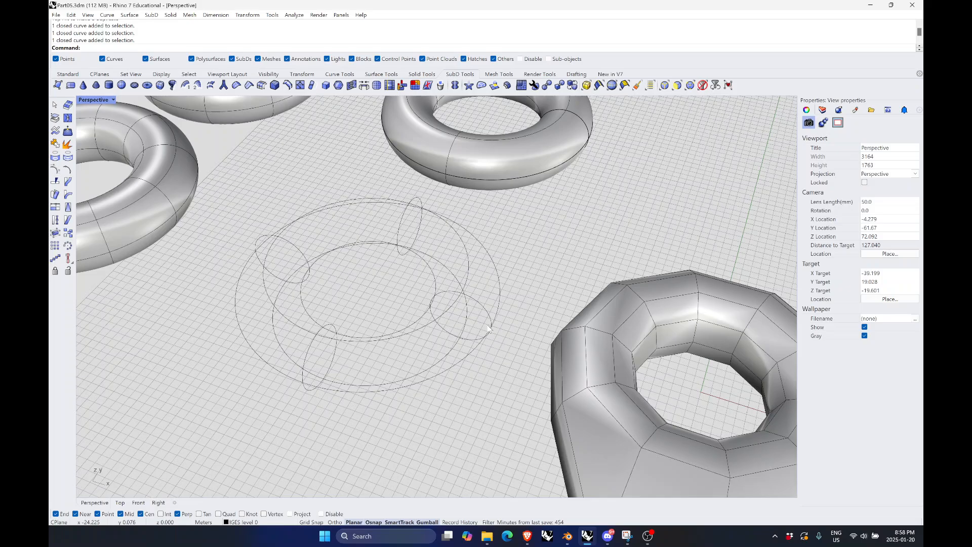
pyautogui.click(412, 332)
pyautogui.moveTo(411, 332); pyautogui.dragTo(395, 347, button='right')
pyautogui.click(440, 396)
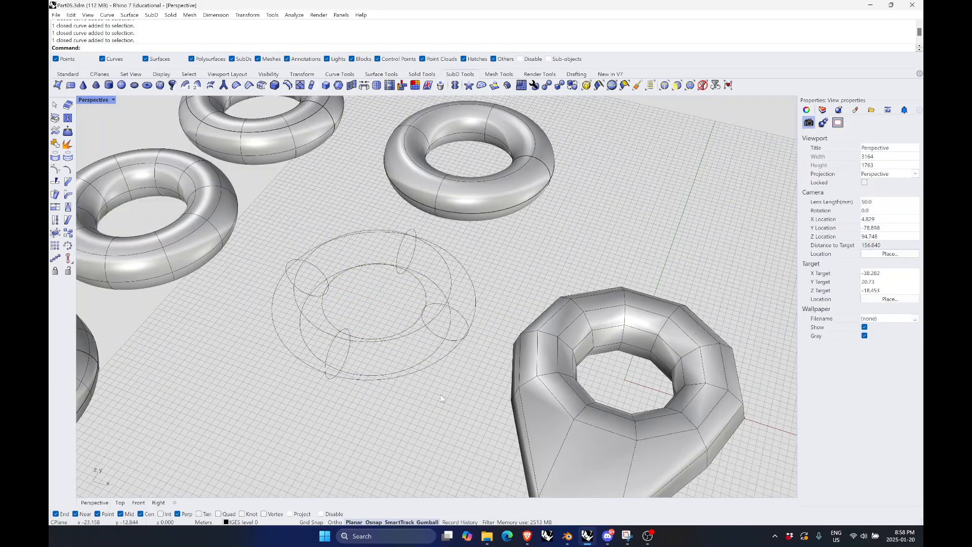
pyautogui.scroll(-2, 420, 289)
pyautogui.scroll(-3, 444, 283)
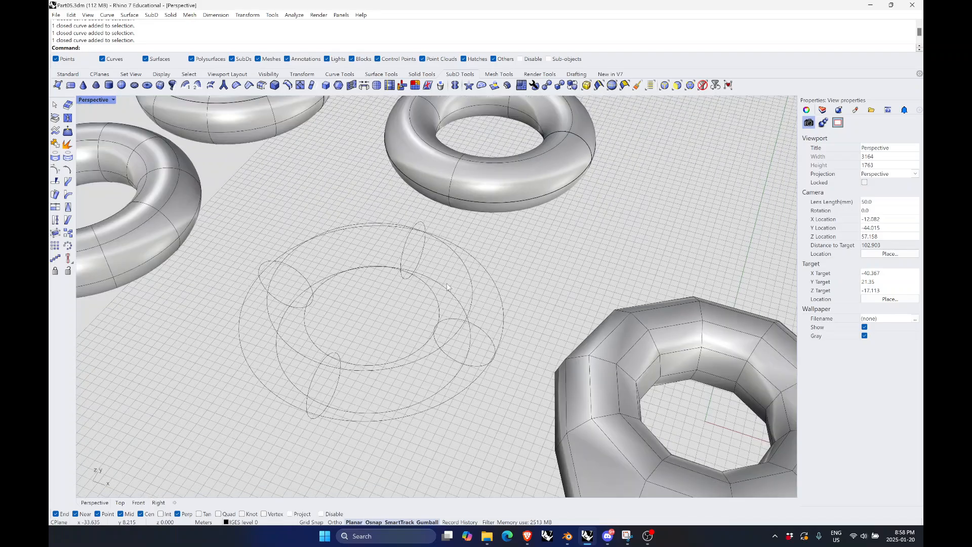
pyautogui.scroll(3, 447, 254)
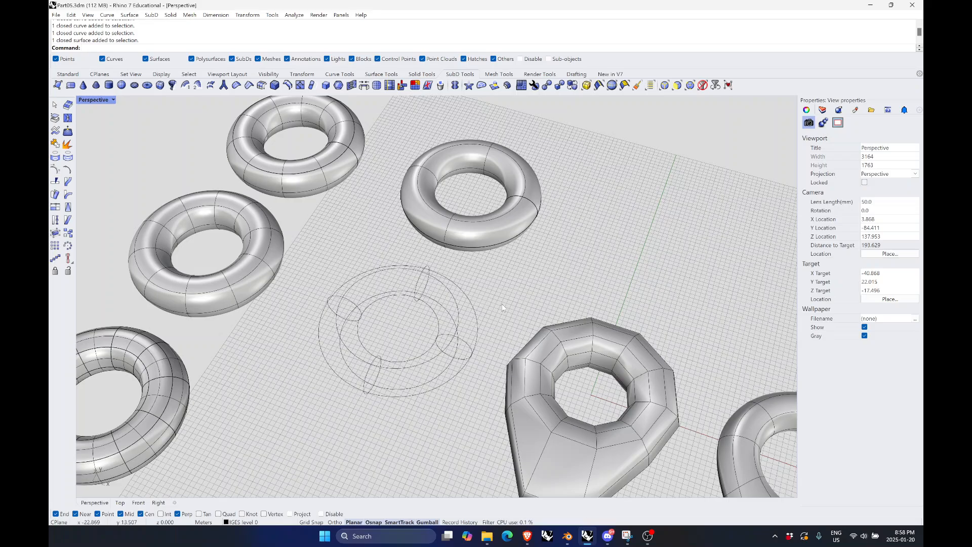
# Compare the surface, mesh and SubD toruses with the extracted curves, selecting the mesh and the undeformed SubD torus individually
pyautogui.scroll(-5, 515, 365)
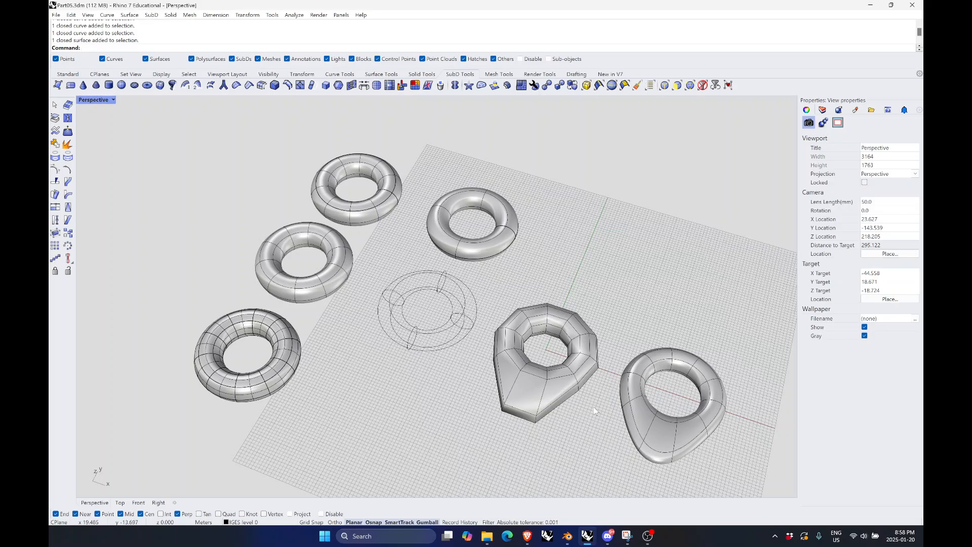
pyautogui.moveTo(594, 406); pyautogui.dragTo(534, 378, button='right')
pyautogui.click(558, 375)
pyautogui.scroll(-6, 606, 396)
pyautogui.scroll(7, 534, 379)
pyautogui.click(472, 384)
pyautogui.scroll(-5, 592, 376)
pyautogui.scroll(7, 571, 330)
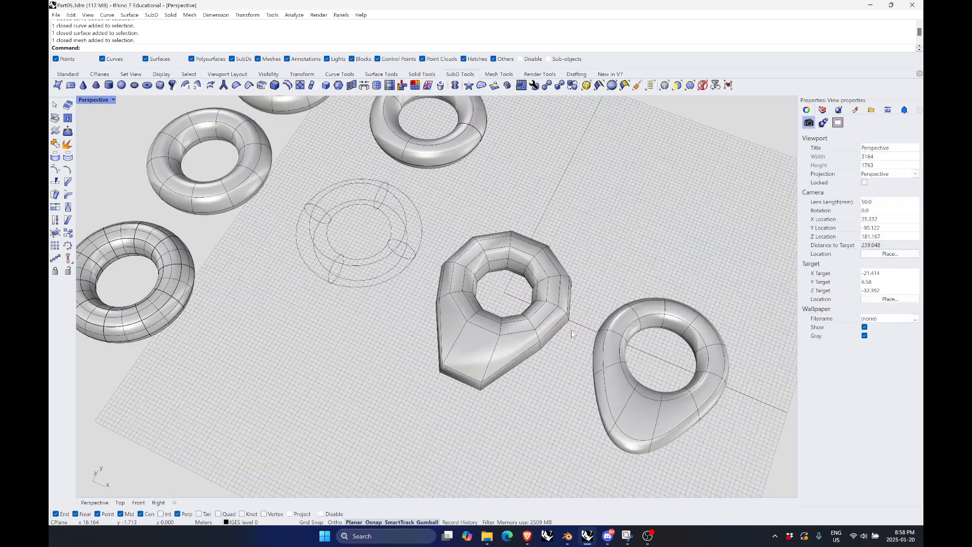
pyautogui.scroll(-4, 494, 365)
pyautogui.click(314, 260)
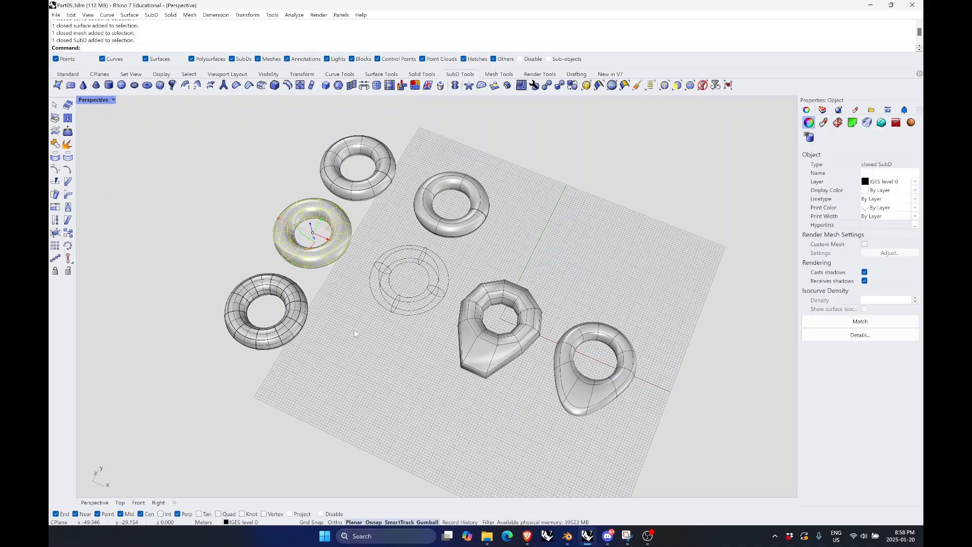
pyautogui.click(355, 330)
pyautogui.scroll(4, 573, 405)
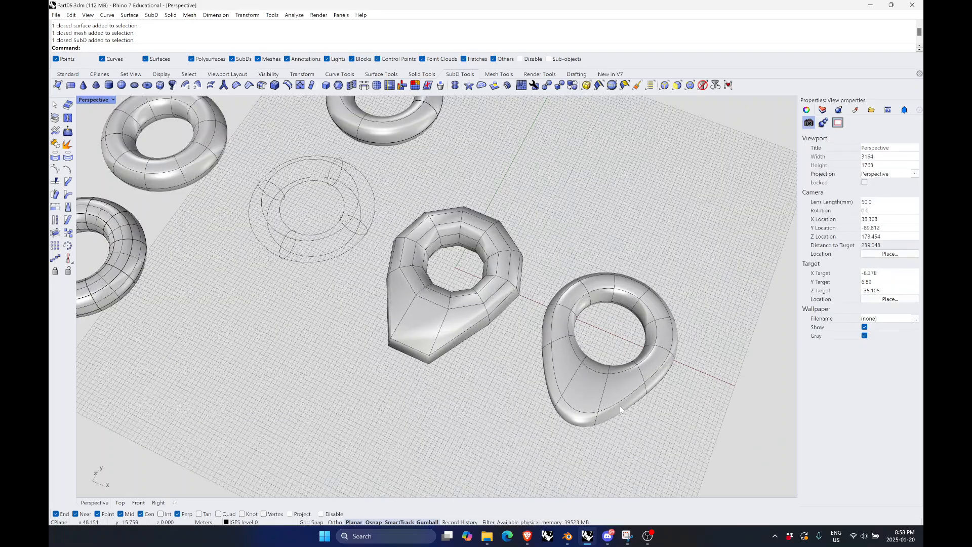
pyautogui.scroll(-4, 504, 384)
pyautogui.scroll(4, 516, 365)
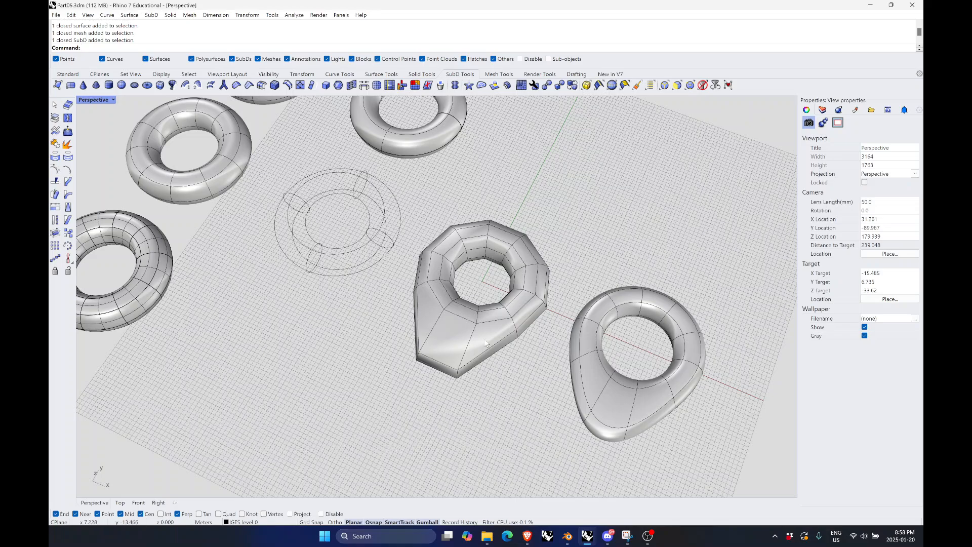
# Convert the deformed mesh torus to a SubD with ToSubD, using mesh control points and keeping the input mesh
pyautogui.click(499, 344)
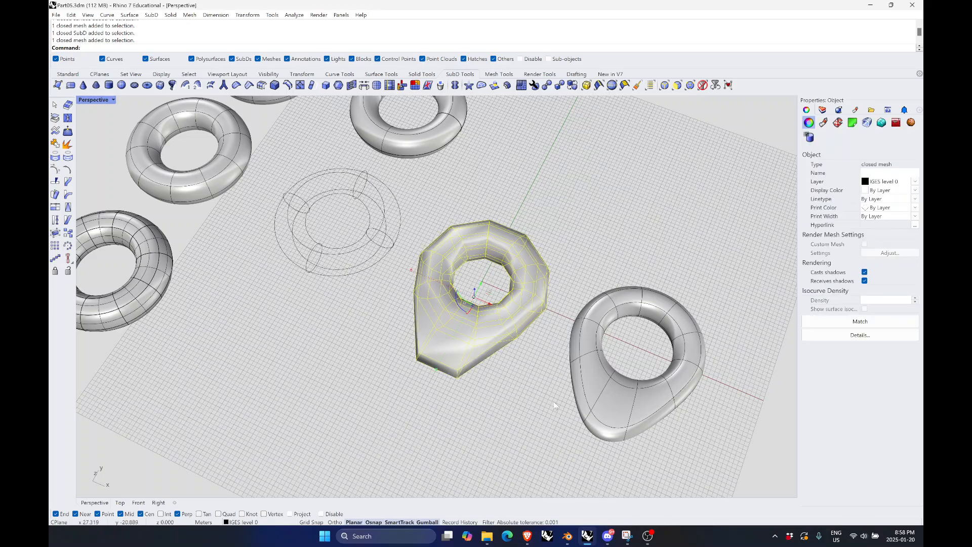
pyautogui.write('ToSubD')
pyautogui.press('Return')
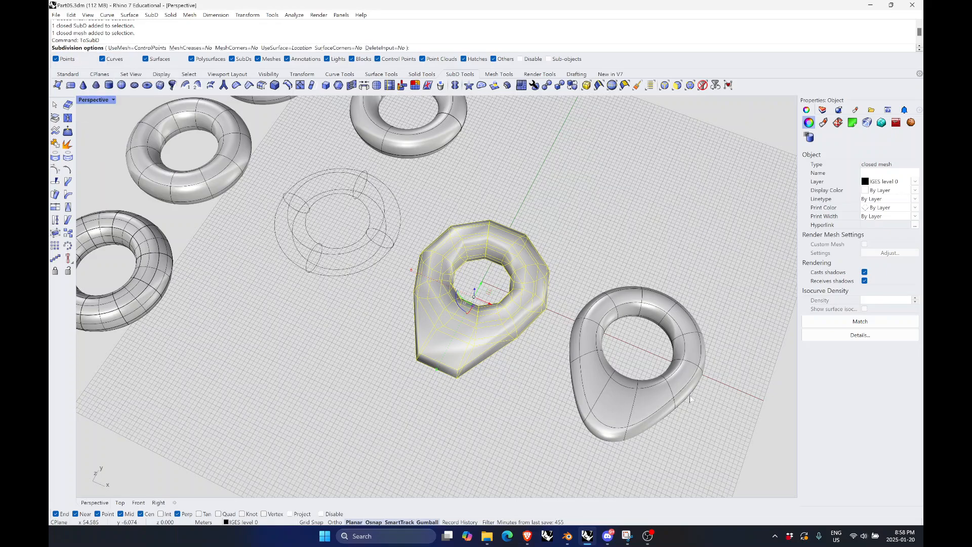
pyautogui.press('Return')
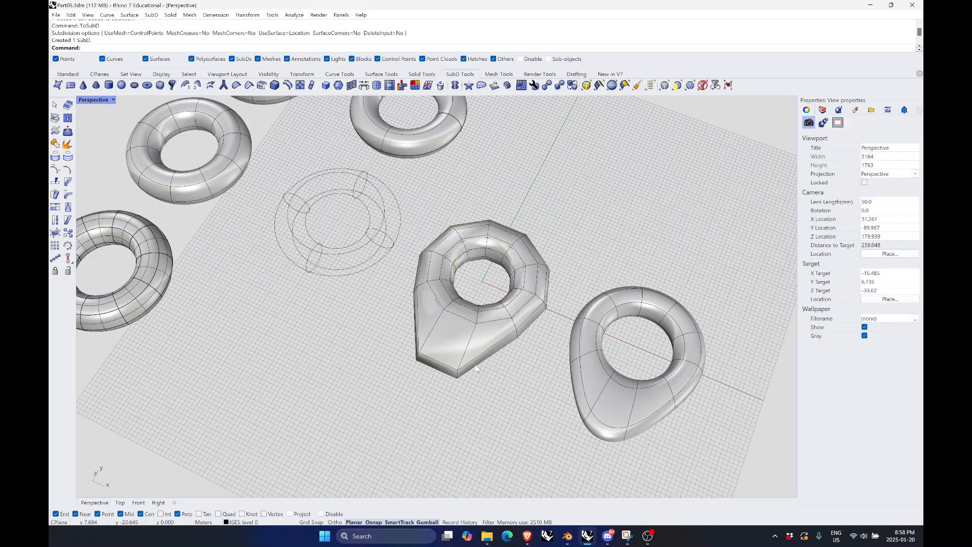
# Move the original deformed mesh in the positive Y direction off its new SubD, and compare that SubD with the existing deformed one
pyautogui.click(481, 350)
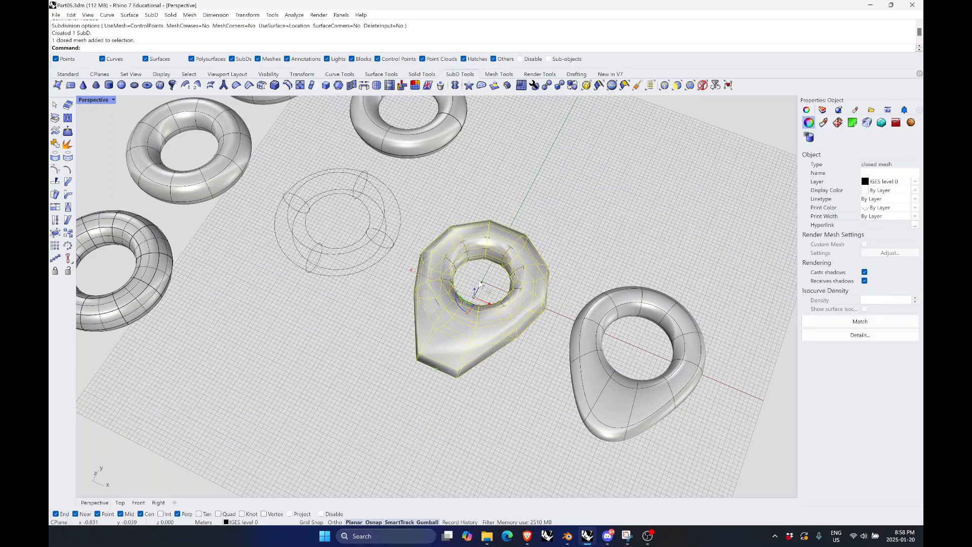
pyautogui.moveTo(481, 280); pyautogui.dragTo(588, 169)
pyautogui.press('Escape')
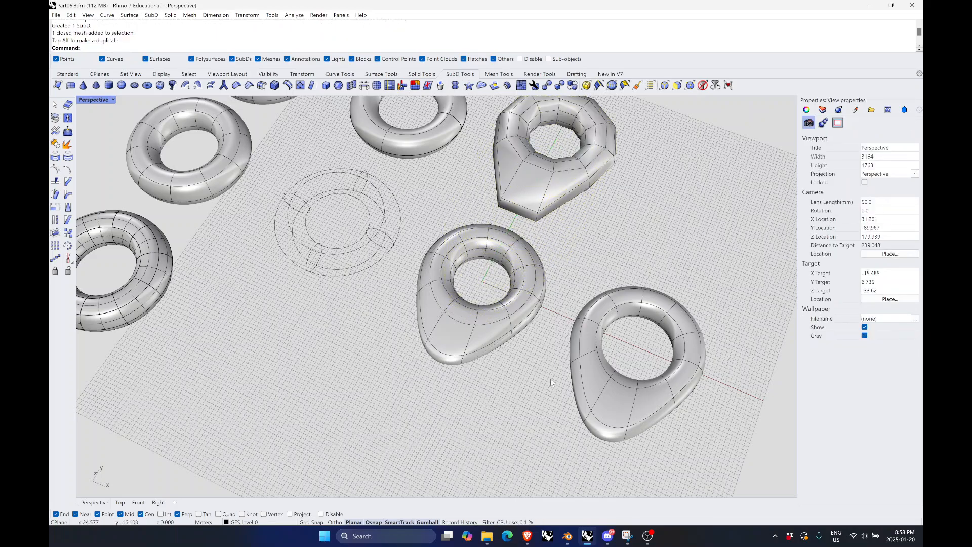
pyautogui.click(489, 331)
pyautogui.click(608, 376)
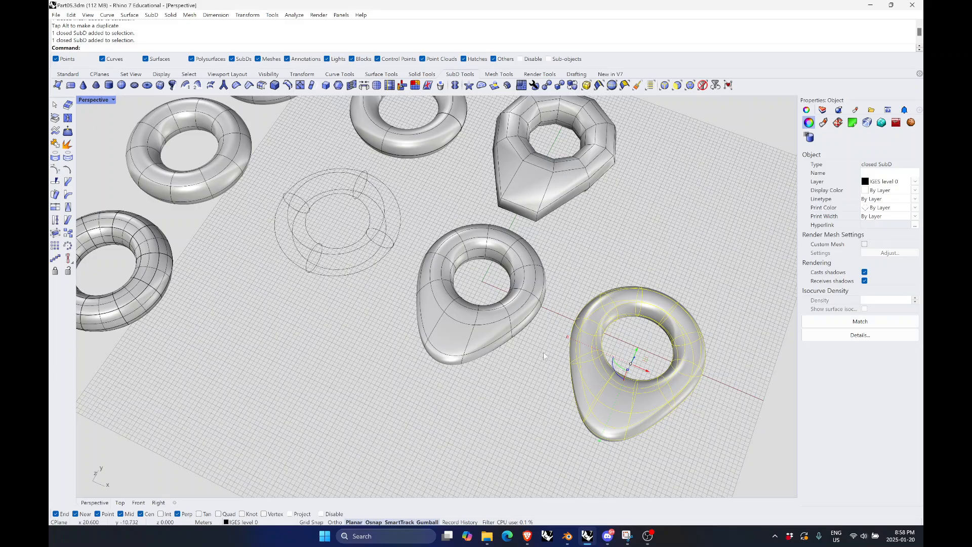
# Compare the two deformed SubD toruses by selecting each one individually and examining their pointed ends up close
pyautogui.click(543, 351)
pyautogui.click(591, 384)
pyautogui.click(493, 338)
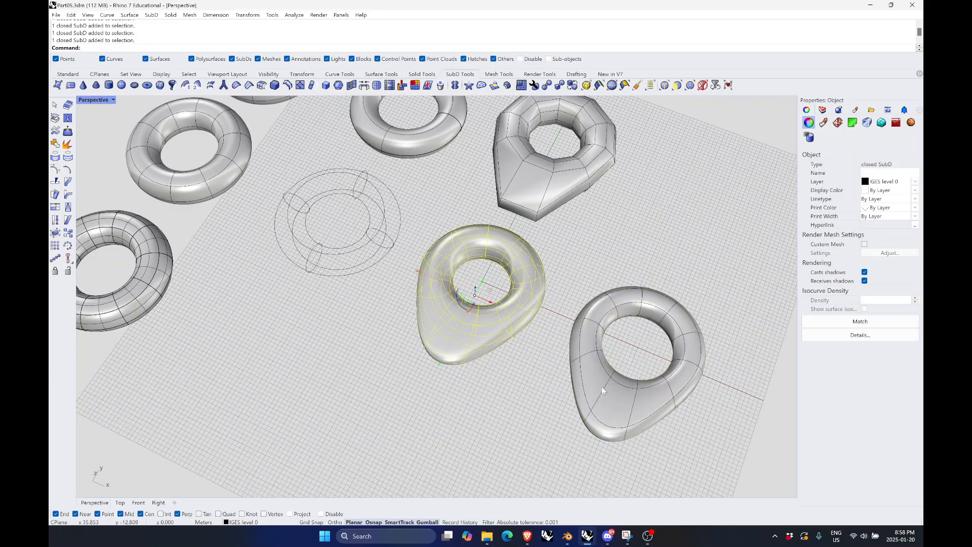
pyautogui.click(602, 387)
pyautogui.click(445, 400)
pyautogui.scroll(-2, 444, 400)
pyautogui.moveTo(526, 436); pyautogui.dragTo(518, 415, button='right')
pyautogui.scroll(5, 570, 309)
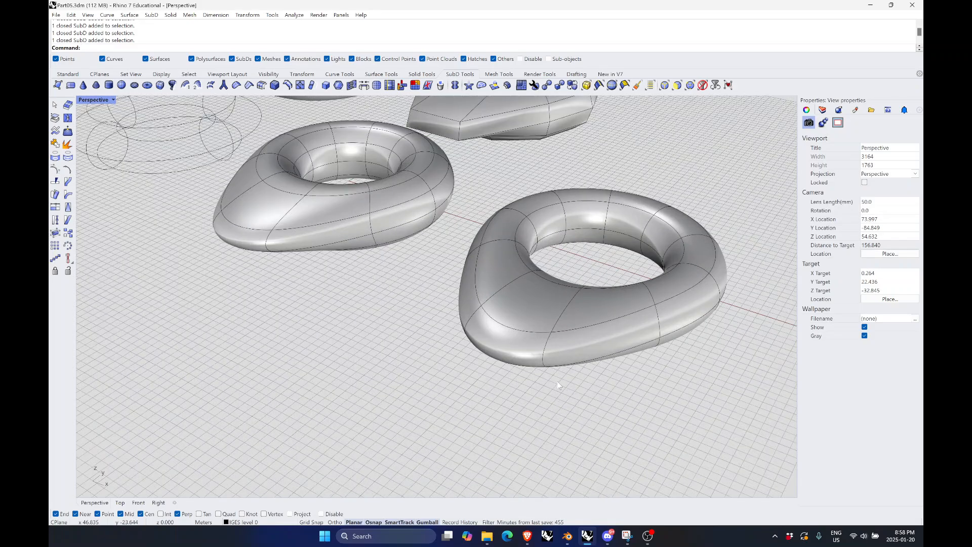
# Crease the edges around the outermost tip face of the deformed SubD torus farthest along positive X
pyautogui.keyDown('ctrl'); pyautogui.keyDown('shift'); pyautogui.click(510, 349); pyautogui.keyUp('shift'); pyautogui.keyUp('ctrl')
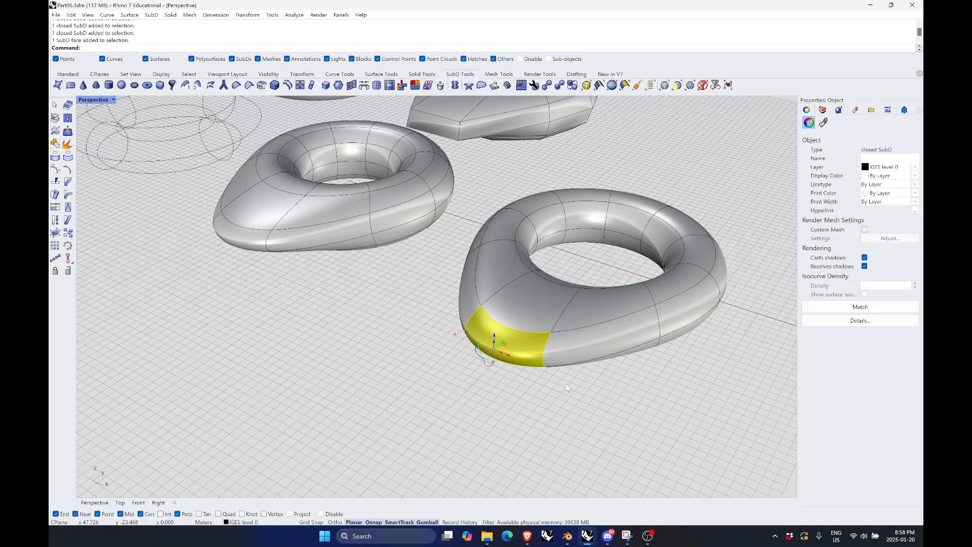
pyautogui.write('Crease')
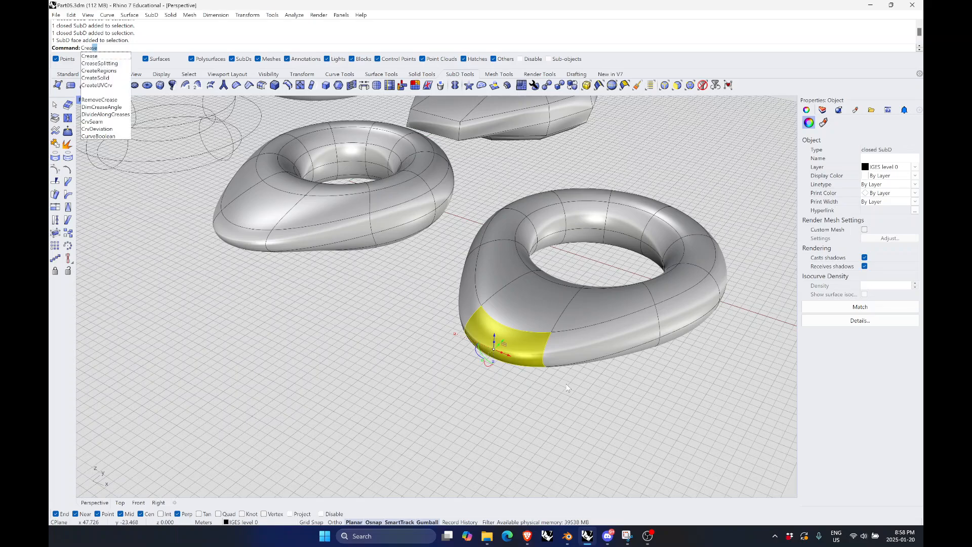
pyautogui.press('Return')
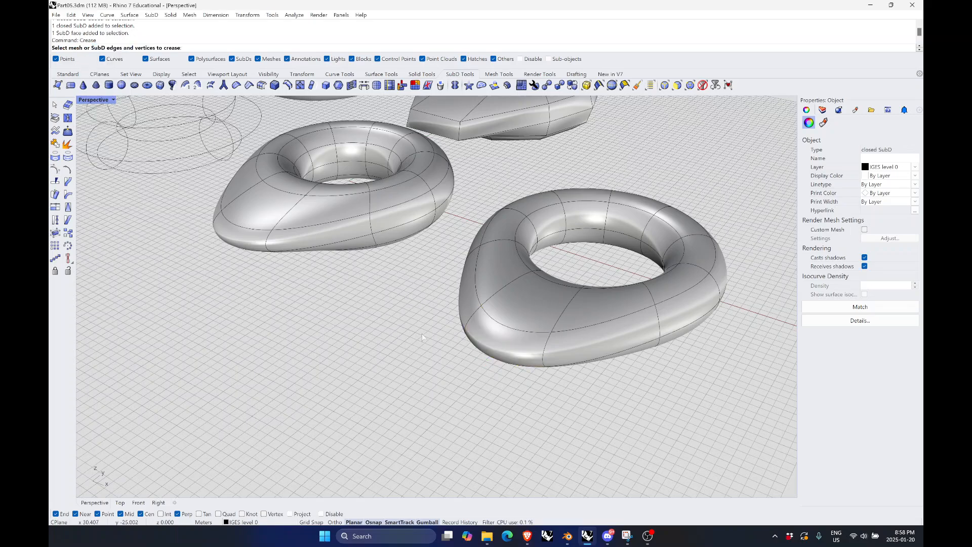
pyautogui.click(512, 331)
pyautogui.click(545, 345)
pyautogui.scroll(-3, 541, 363)
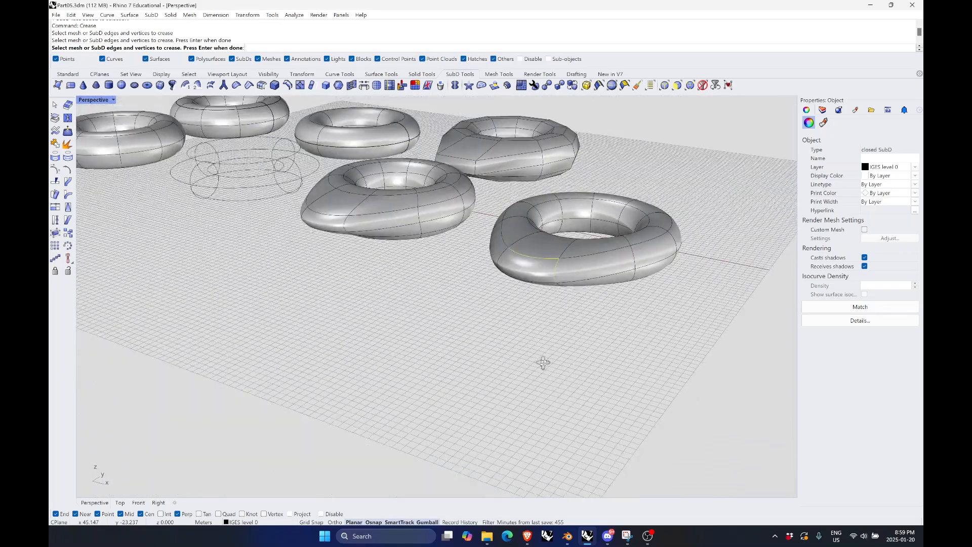
pyautogui.moveTo(543, 363); pyautogui.dragTo(537, 193, button='right')
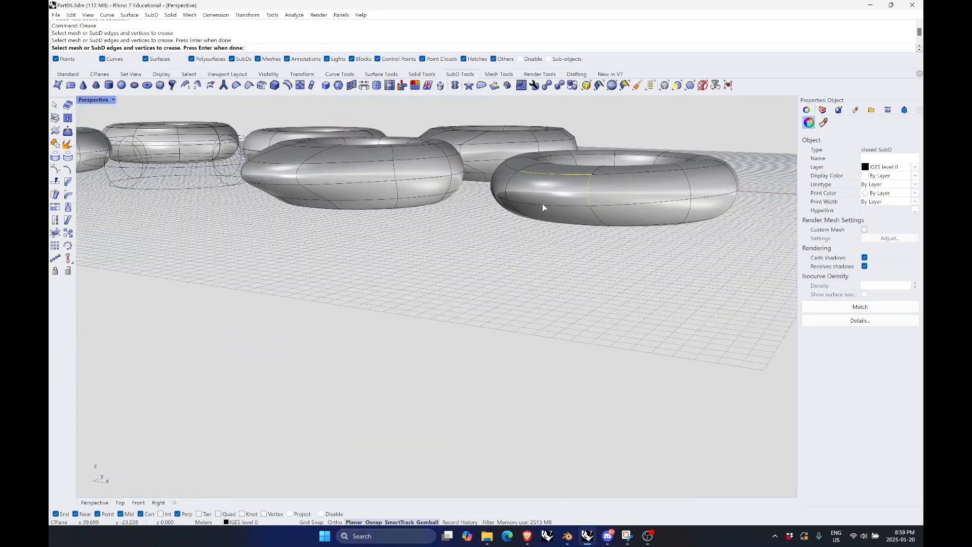
pyautogui.click(540, 205)
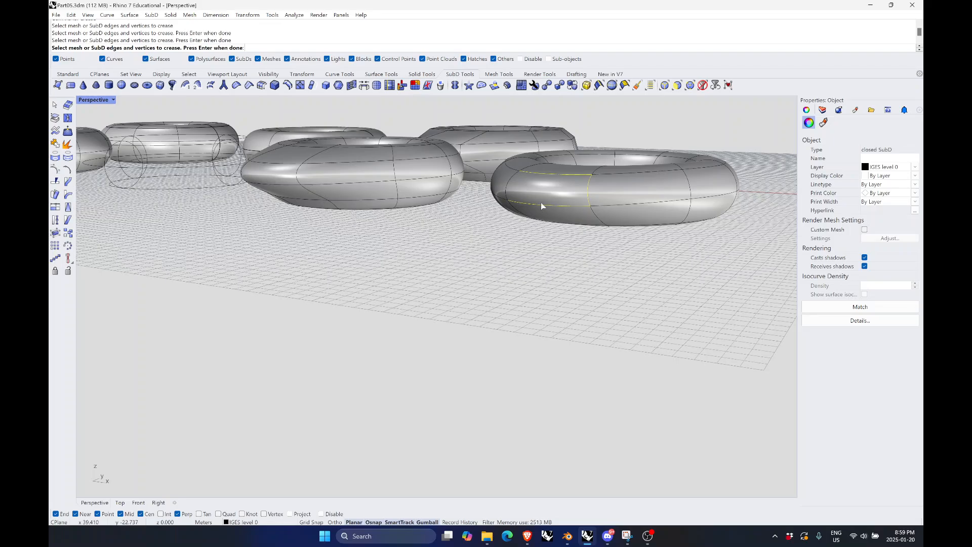
pyautogui.rightClick(532, 197)
pyautogui.moveTo(532, 196); pyautogui.dragTo(570, 225, button='right')
pyautogui.scroll(3, 467, 338)
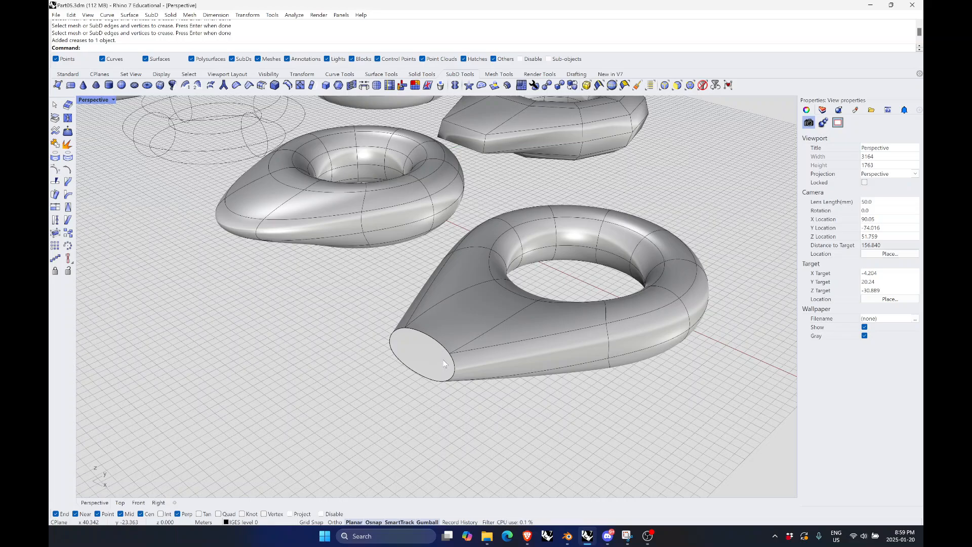
# Move the flat creased end face of that SubD torus with the gumball and deselect it
pyautogui.keyDown('ctrl'); pyautogui.keyDown('shift'); pyautogui.click(439, 365); pyautogui.keyUp('shift'); pyautogui.keyUp('ctrl')
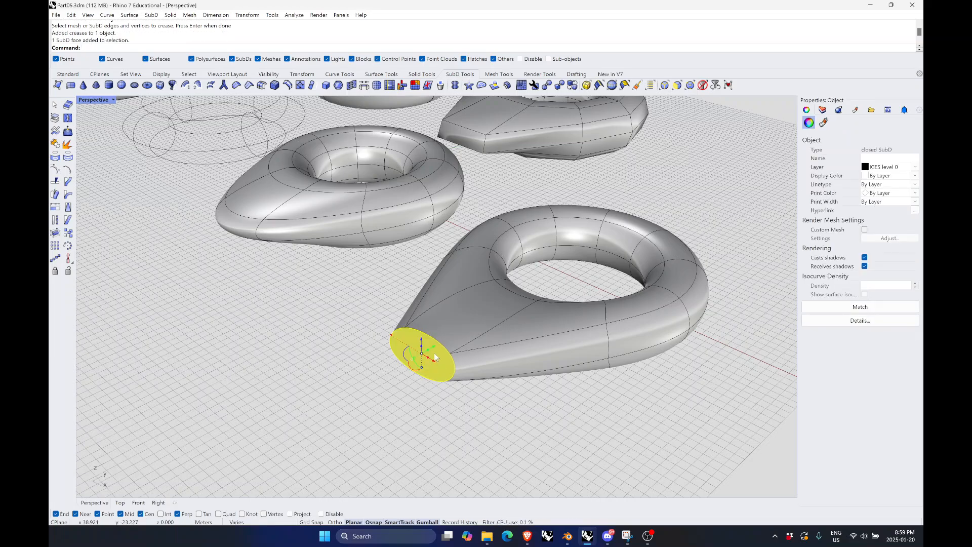
pyautogui.moveTo(436, 346); pyautogui.dragTo(382, 297)
pyautogui.press('Escape')
pyautogui.moveTo(382, 298); pyautogui.dragTo(601, 425, button='right')
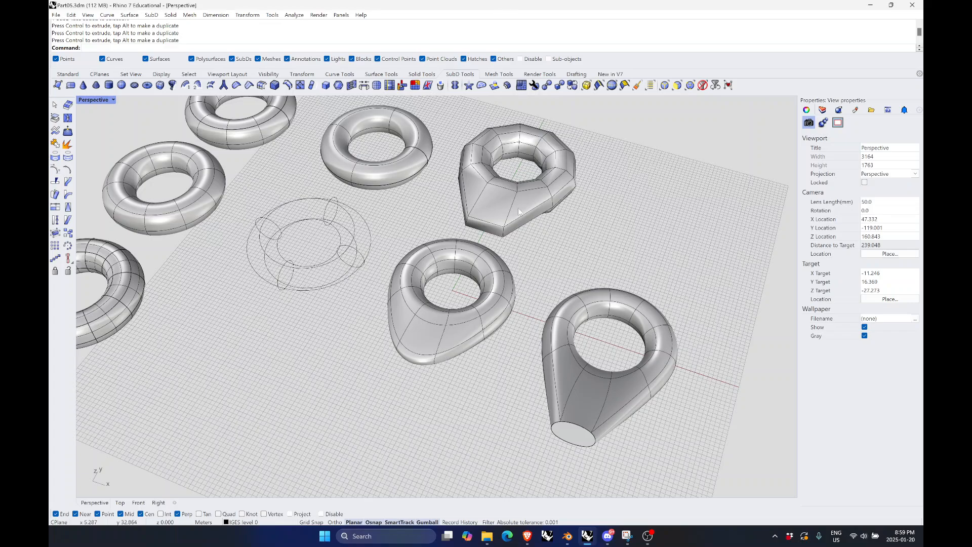
# Switch to the untitled Blender scene and look over its existing plane models and the empty area beside them
pyautogui.moveTo(567, 537)
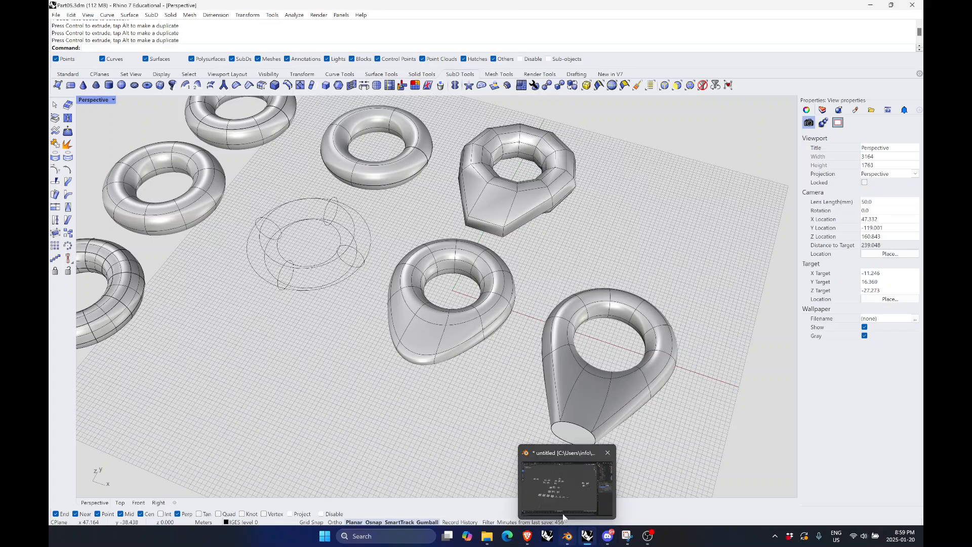
pyautogui.click(560, 482)
pyautogui.scroll(-4, 446, 279)
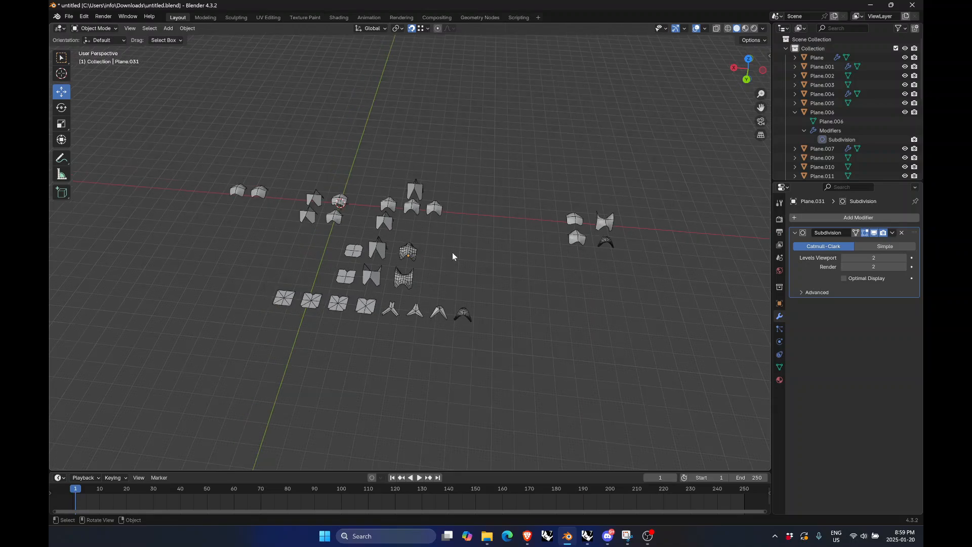
pyautogui.scroll(4, 370, 319)
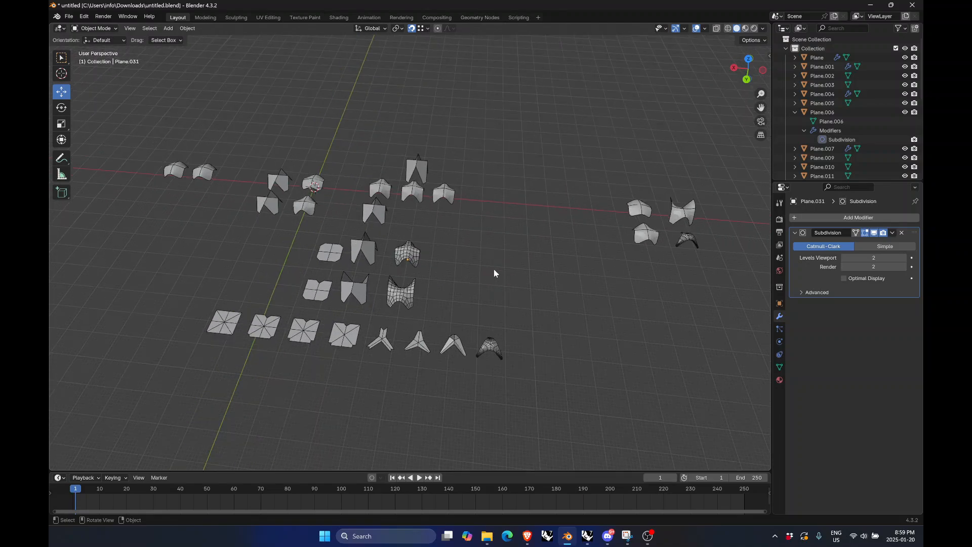
pyautogui.rightClick(389, 327)
pyautogui.moveTo(465, 290); pyautogui.dragTo(507, 189, button='middle')
pyautogui.scroll(-3, 494, 244)
pyautogui.keyDown('shift'); pyautogui.moveTo(482, 300); pyautogui.dragTo(543, 215, button='middle'); pyautogui.keyUp('shift')
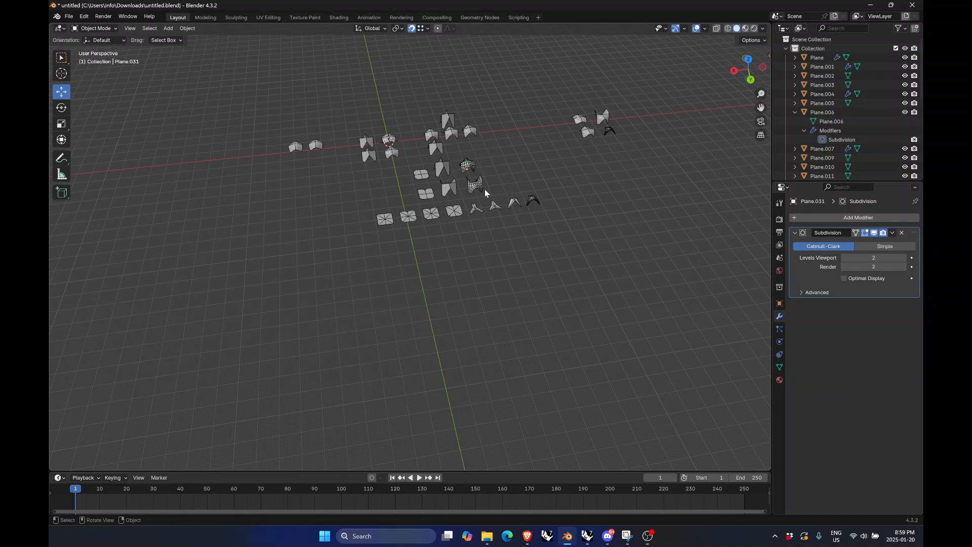
# Add a 10 m mesh plane and move it about 154 m along the positive Y axis, clear of the existing models
pyautogui.hotkey('shift', 'a')
pyautogui.moveTo(497, 222)
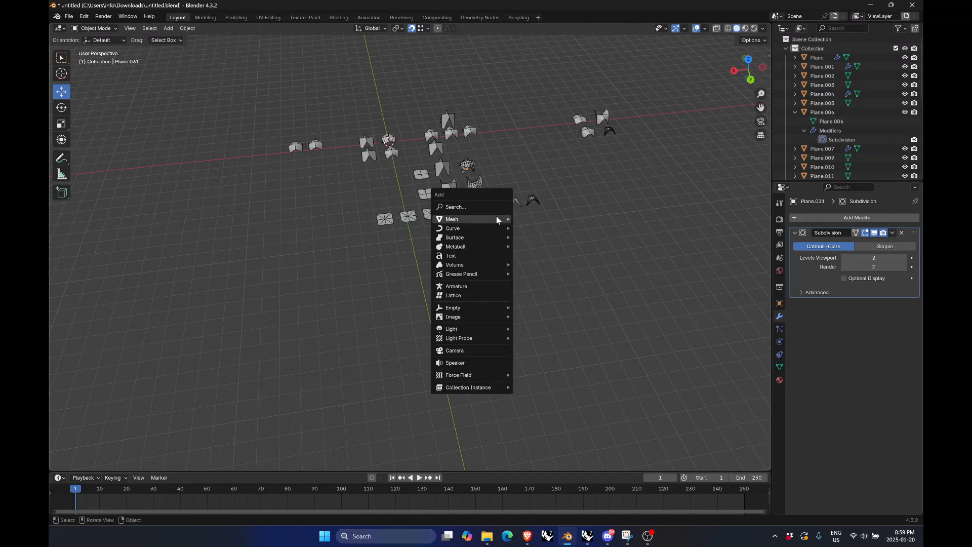
pyautogui.click(532, 218)
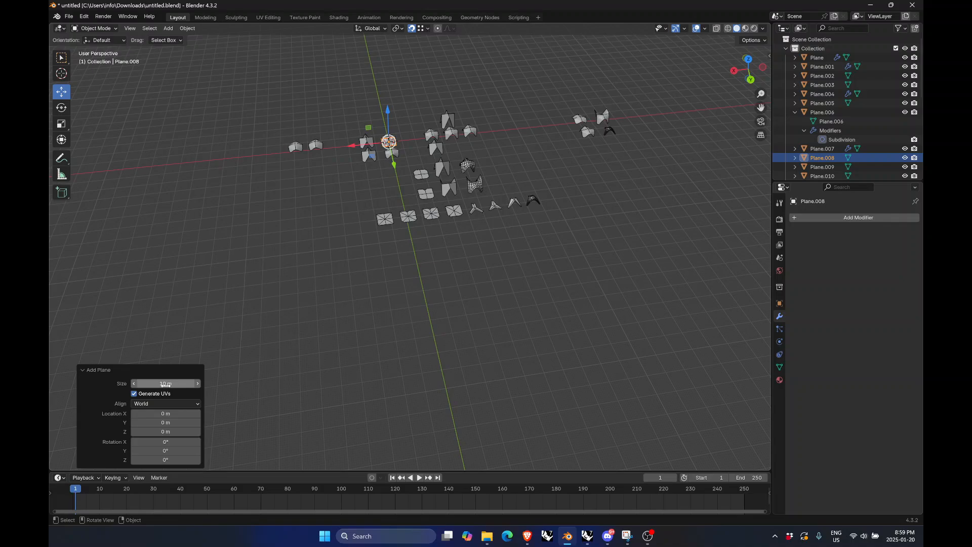
pyautogui.press('g')
pyautogui.press('y')
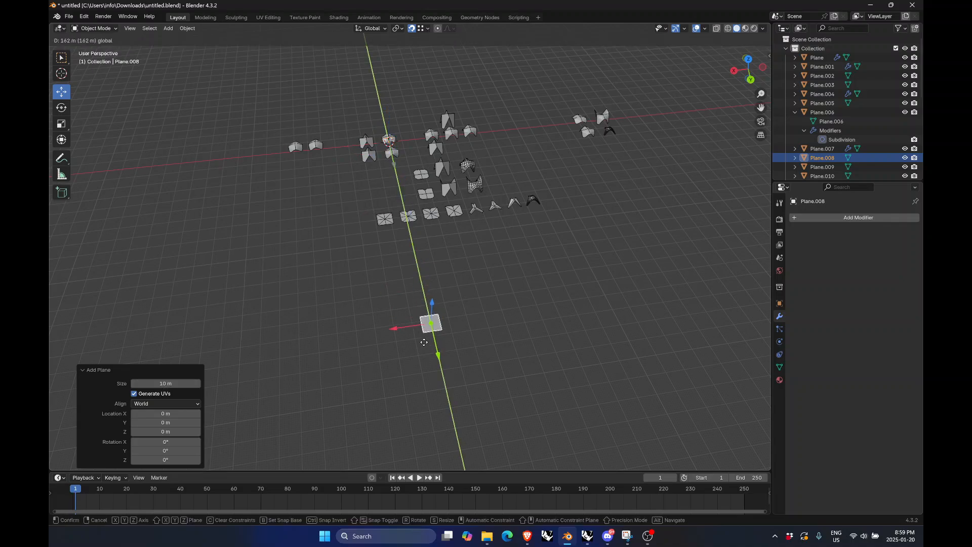
pyautogui.click(425, 344)
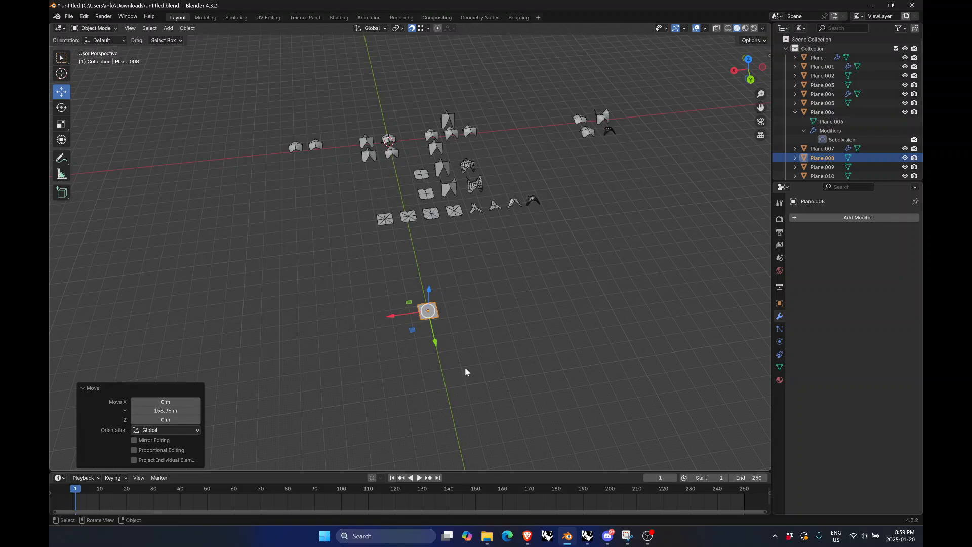
pyautogui.press('KP_Decimal')
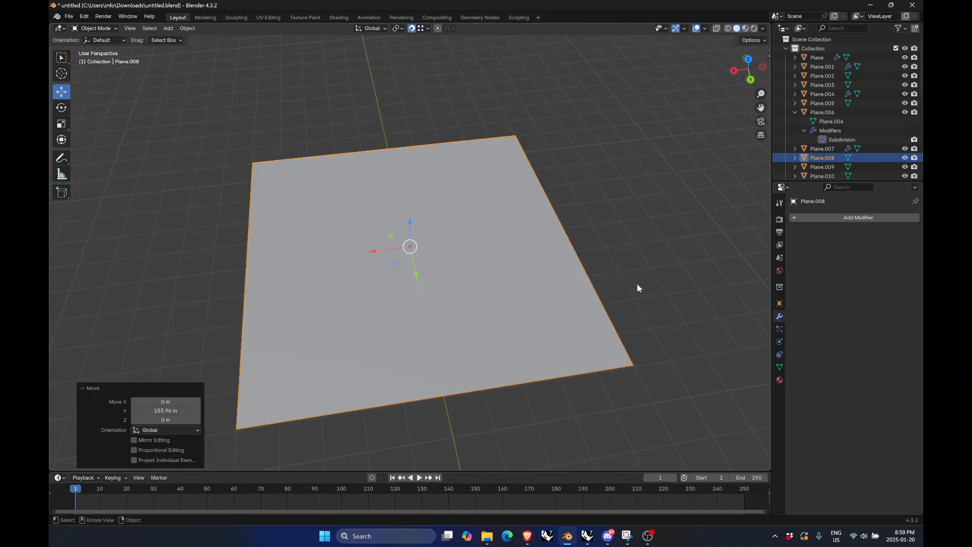
pyautogui.click(649, 275)
pyautogui.scroll(-1, 546, 292)
pyautogui.rightClick(574, 293)
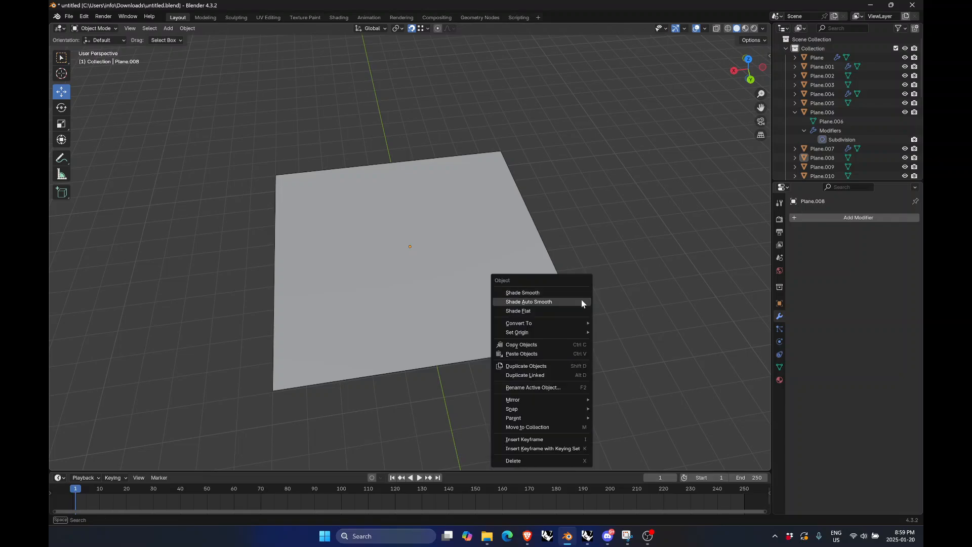
pyautogui.moveTo(582, 277); pyautogui.dragTo(581, 281, button='middle')
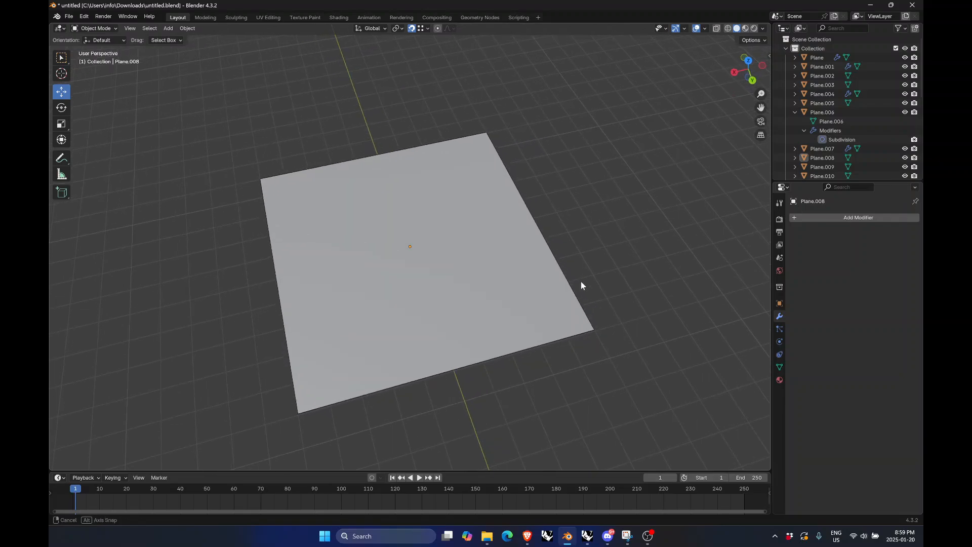
# Divide the new plane into four equal faces with two centred, crossing loop cuts and return to Object Mode
pyautogui.click(518, 278)
pyautogui.press('Tab')
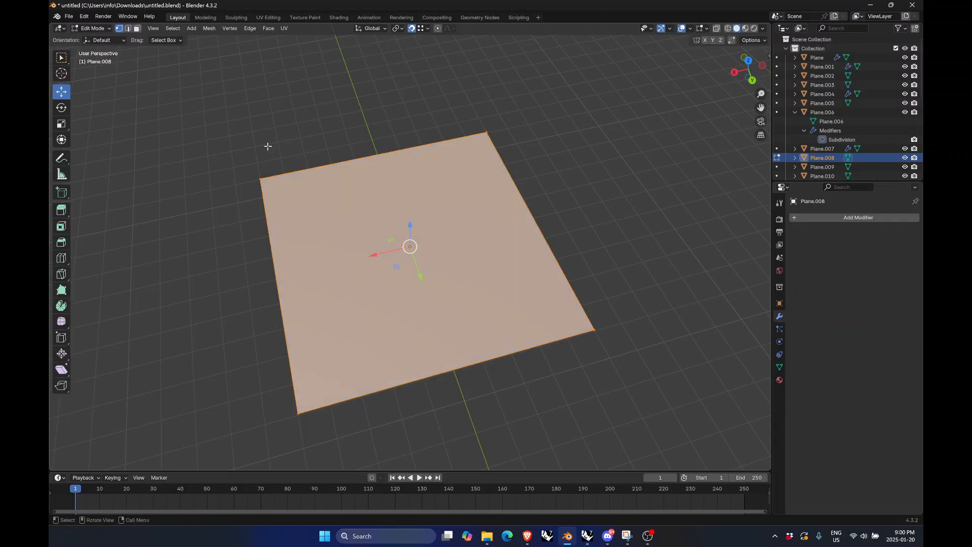
pyautogui.click(60, 258)
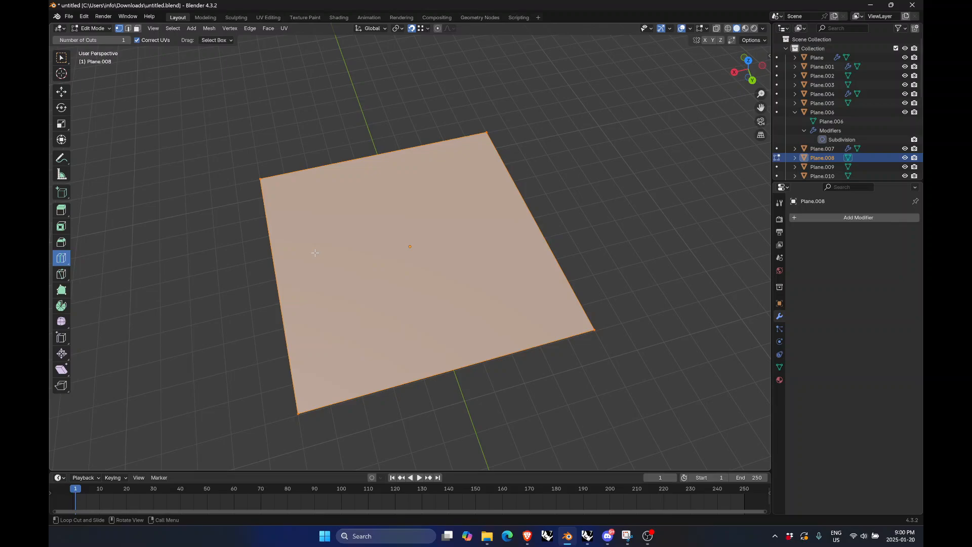
pyautogui.click(278, 272)
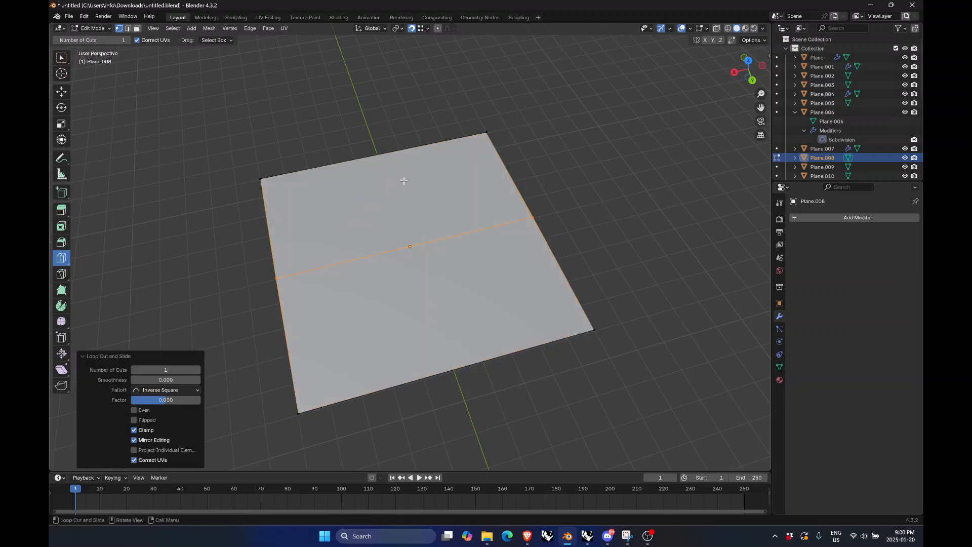
pyautogui.click(385, 381)
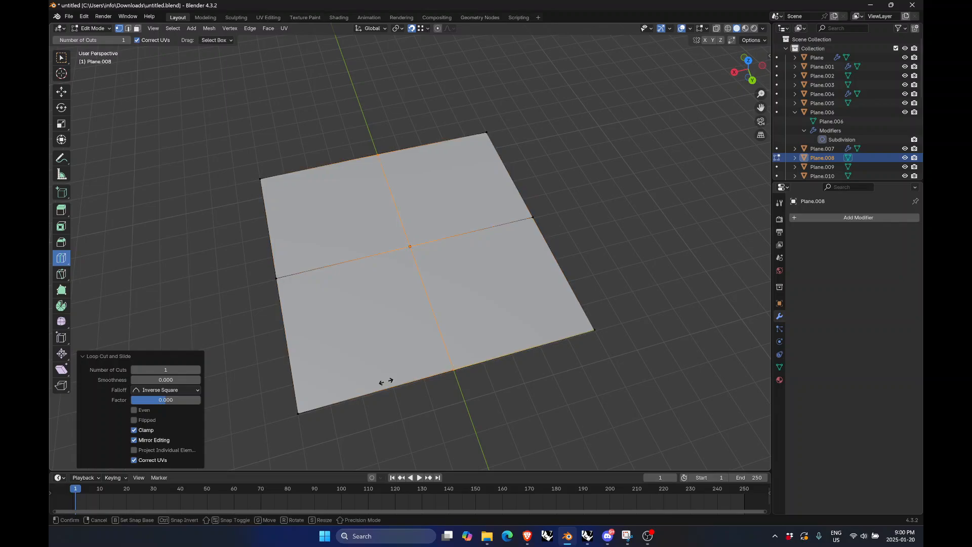
pyautogui.rightClick(542, 149)
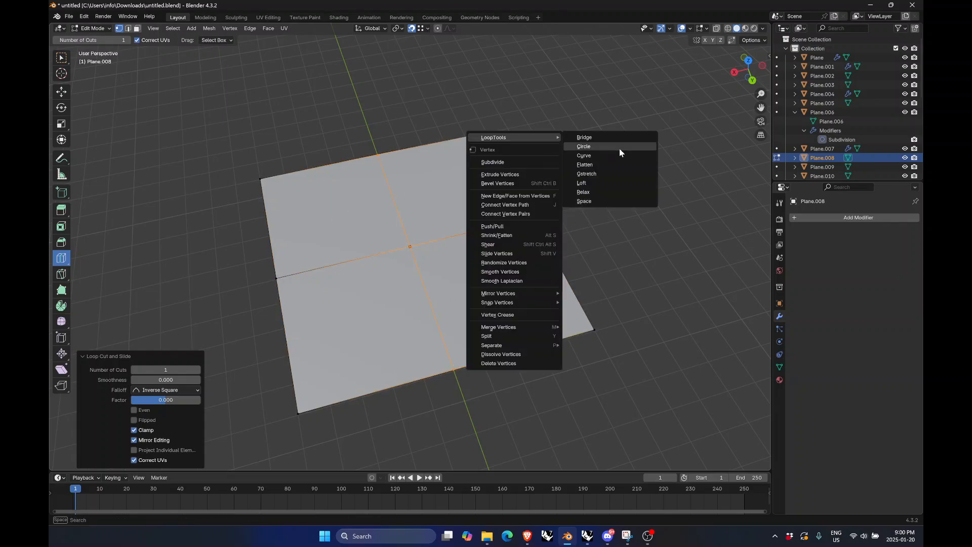
pyautogui.click(61, 92)
pyautogui.click(215, 160)
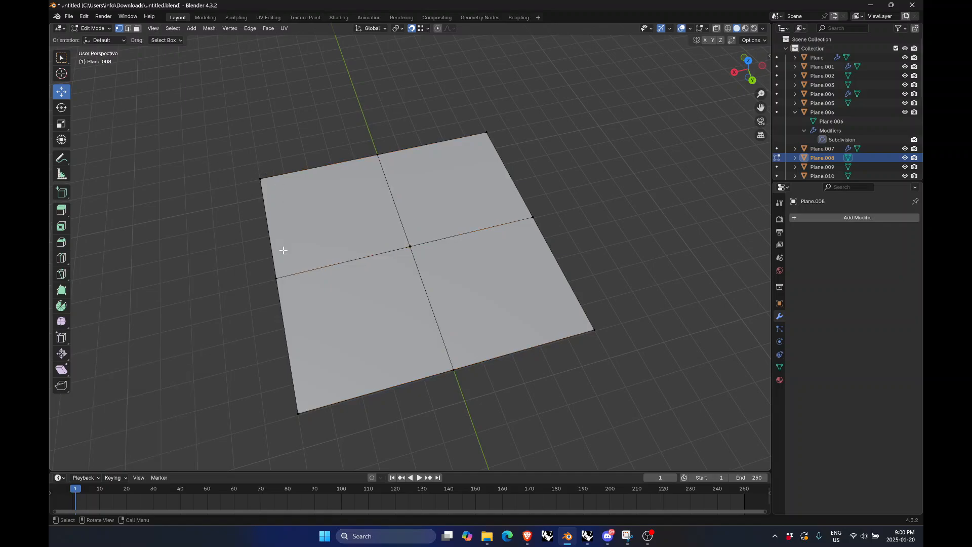
pyautogui.scroll(-2, 284, 251)
pyautogui.press('Tab')
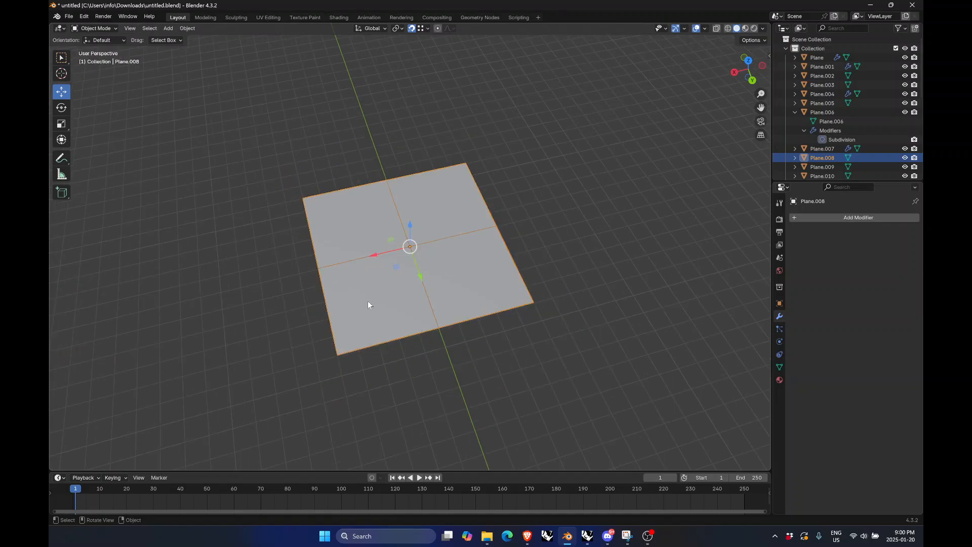
# Duplicate the four-face plane and place the copy about 15 m away along the positive Y axis
pyautogui.scroll(-5, 360, 311)
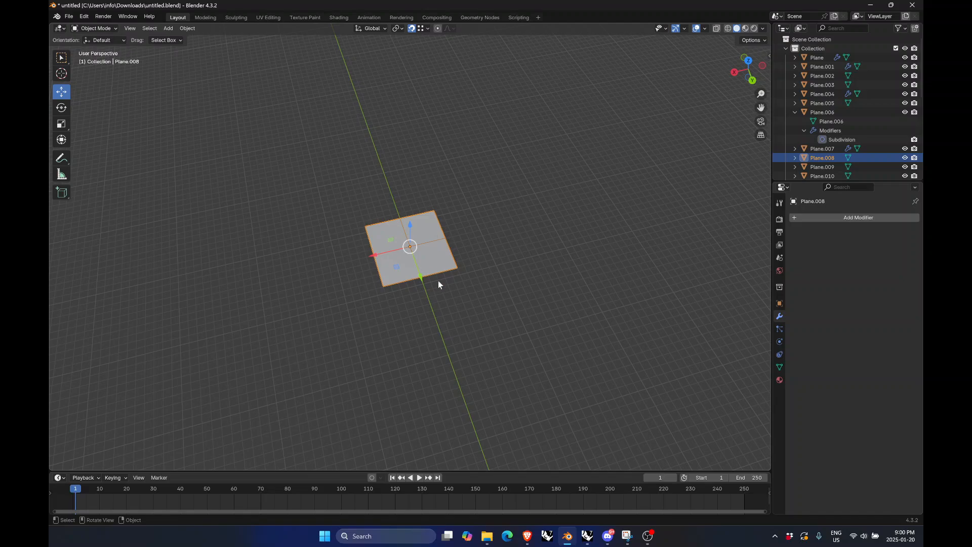
pyautogui.hotkey('shift', 'd')
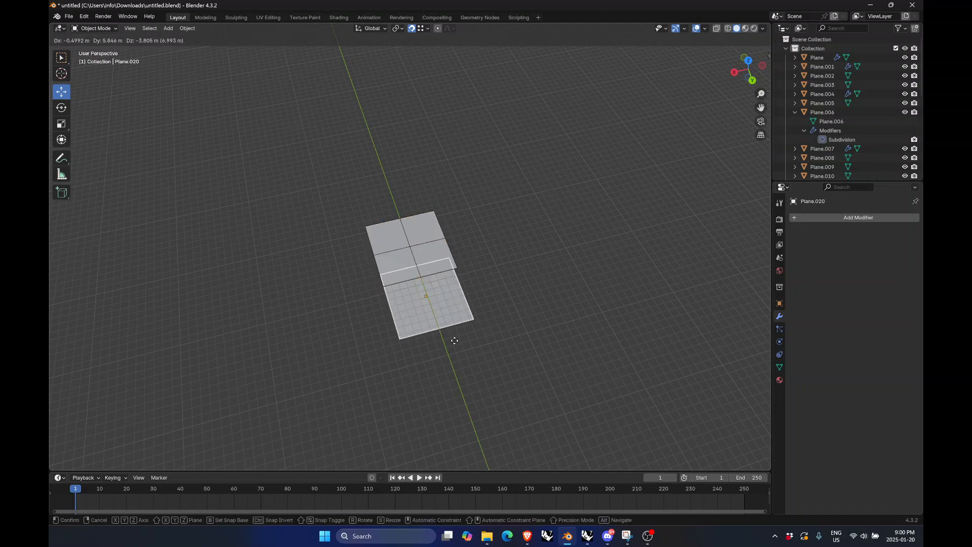
pyautogui.press('y')
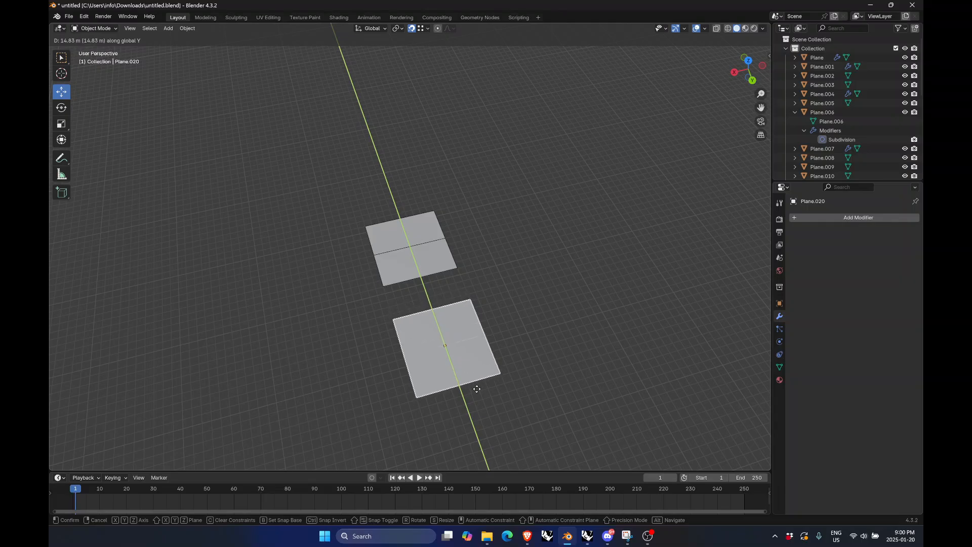
pyautogui.click(489, 390)
pyautogui.click(491, 390)
pyautogui.scroll(4, 436, 219)
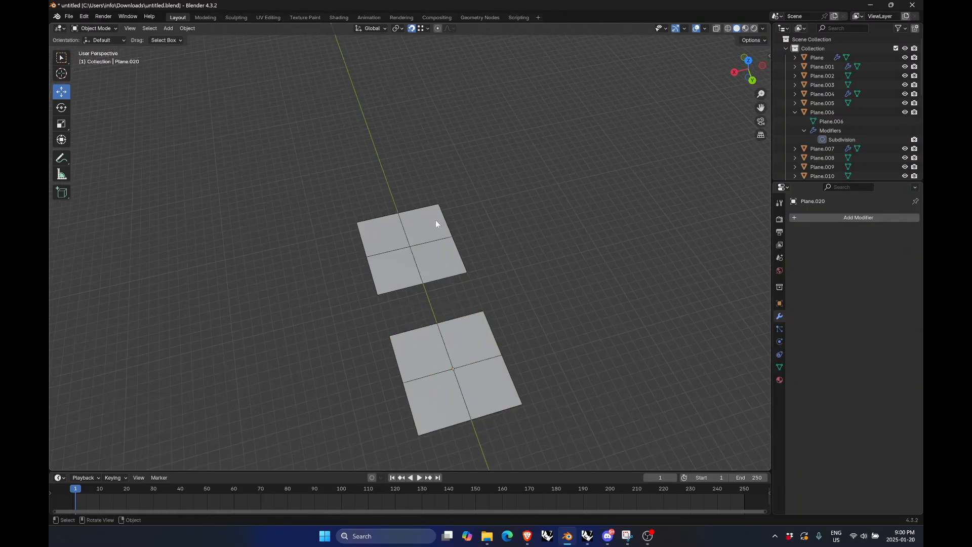
pyautogui.scroll(1, 433, 223)
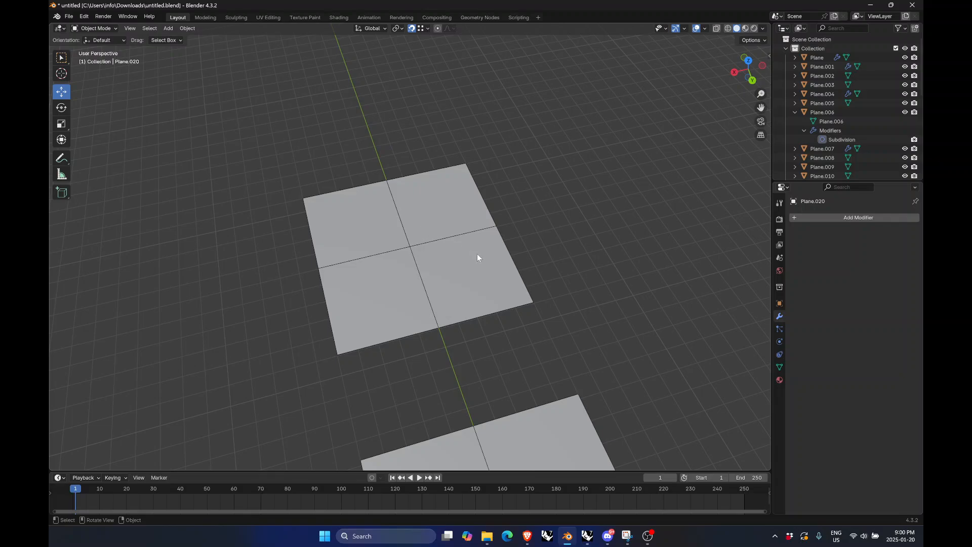
pyautogui.scroll(2, 476, 256)
pyautogui.click(471, 283)
pyautogui.click(595, 269)
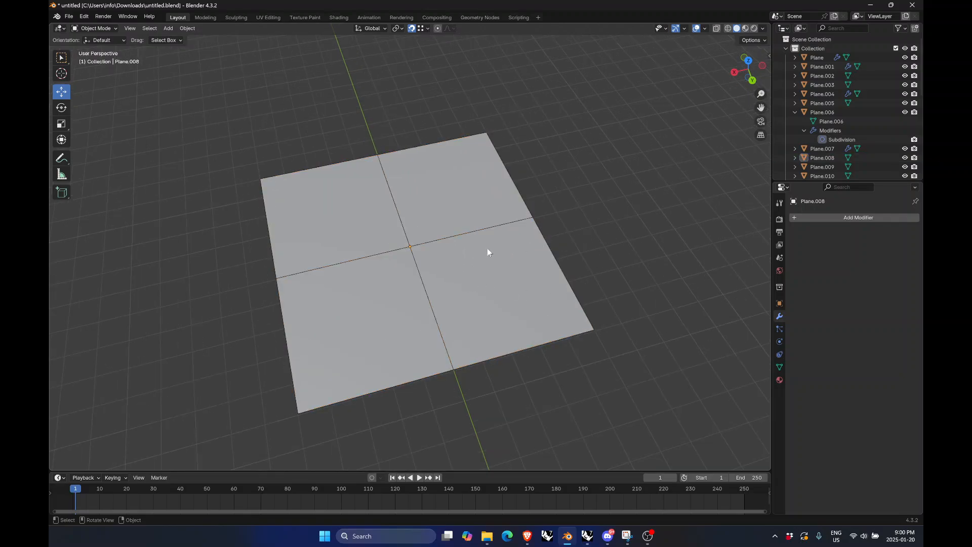
# Bevel the four corner vertices of the first four-face plane about 1.06 m with one segment and return to Object Mode
pyautogui.click(484, 274)
pyautogui.press('Tab')
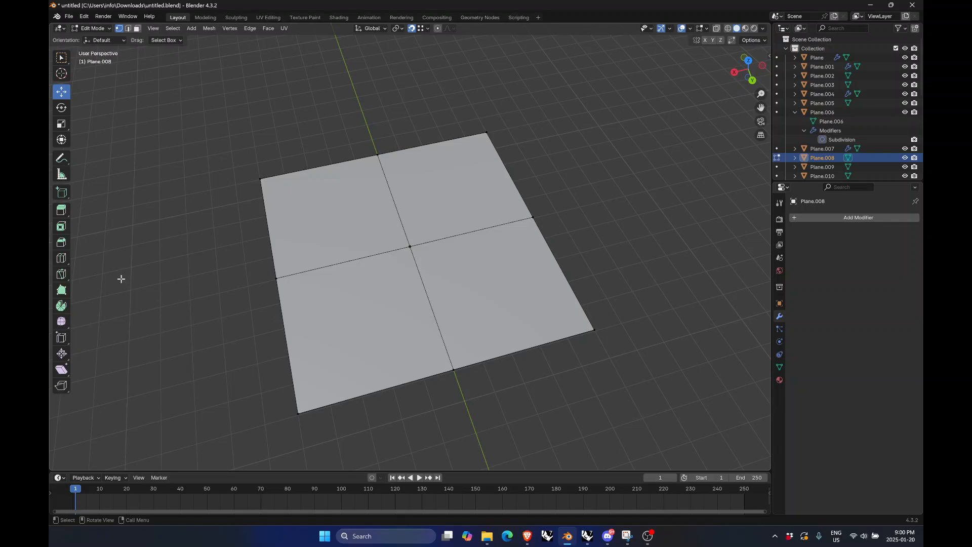
pyautogui.click(61, 242)
pyautogui.click(257, 179)
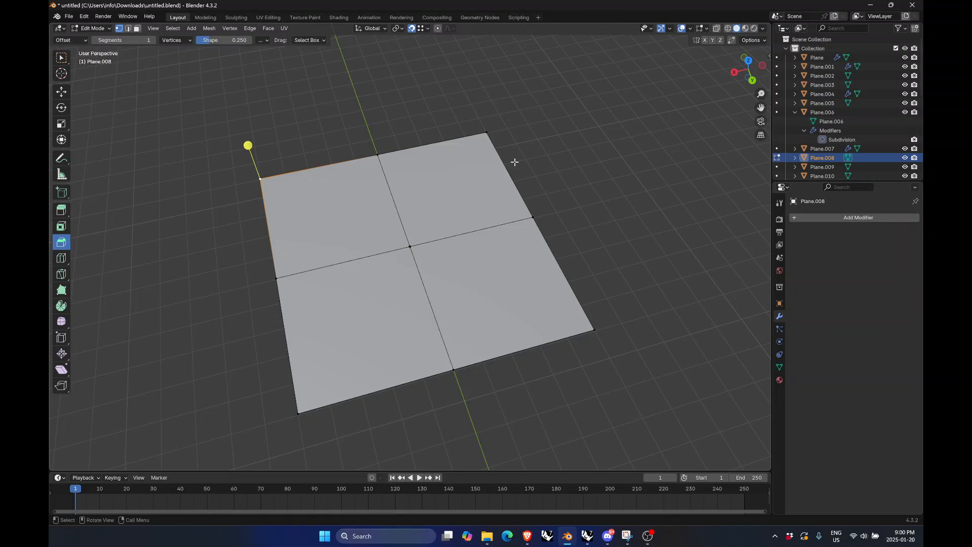
pyautogui.keyDown('shift'); pyautogui.click(487, 133); pyautogui.keyUp('shift')
pyautogui.keyDown('shift'); pyautogui.click(298, 414); pyautogui.keyUp('shift')
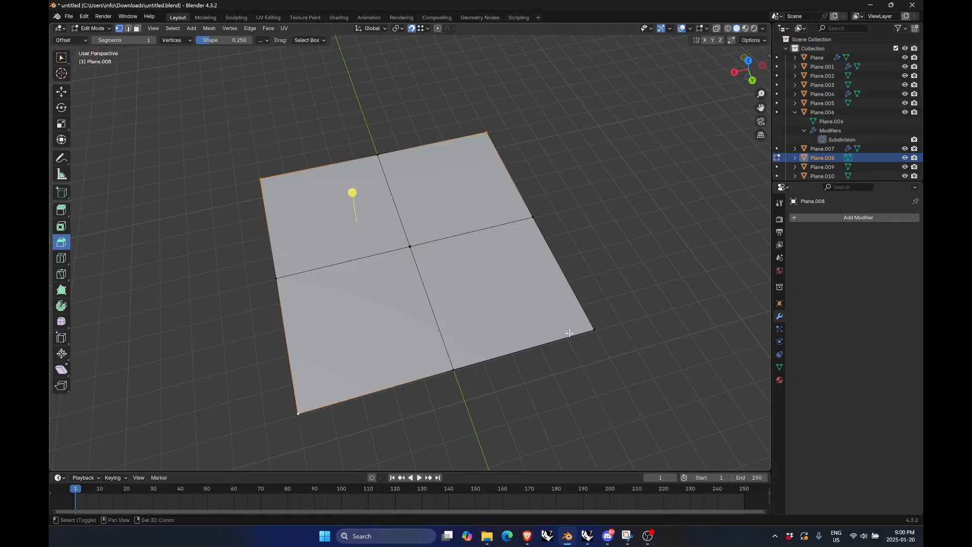
pyautogui.keyDown('shift'); pyautogui.click(595, 331); pyautogui.keyUp('shift')
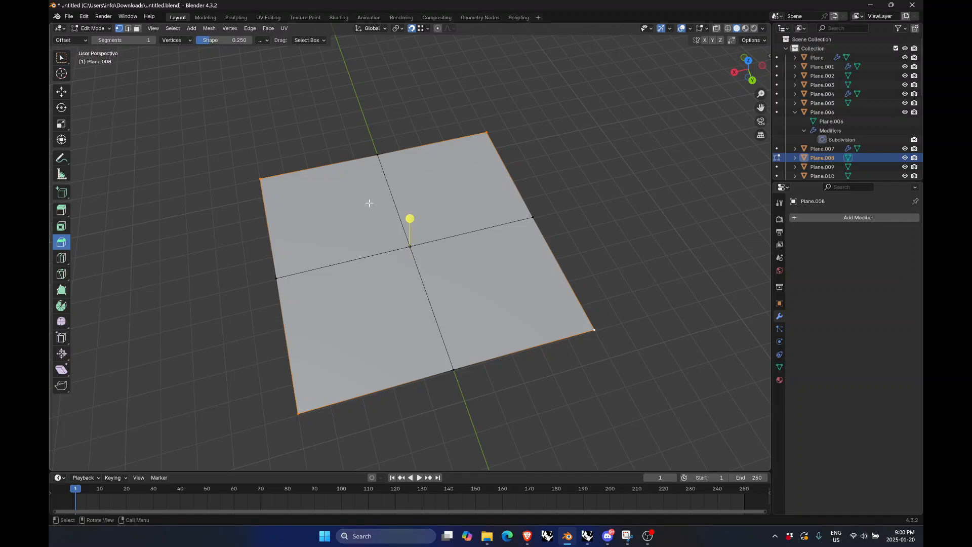
pyautogui.moveTo(409, 219); pyautogui.dragTo(384, 210)
pyautogui.scroll(-4, 383, 202)
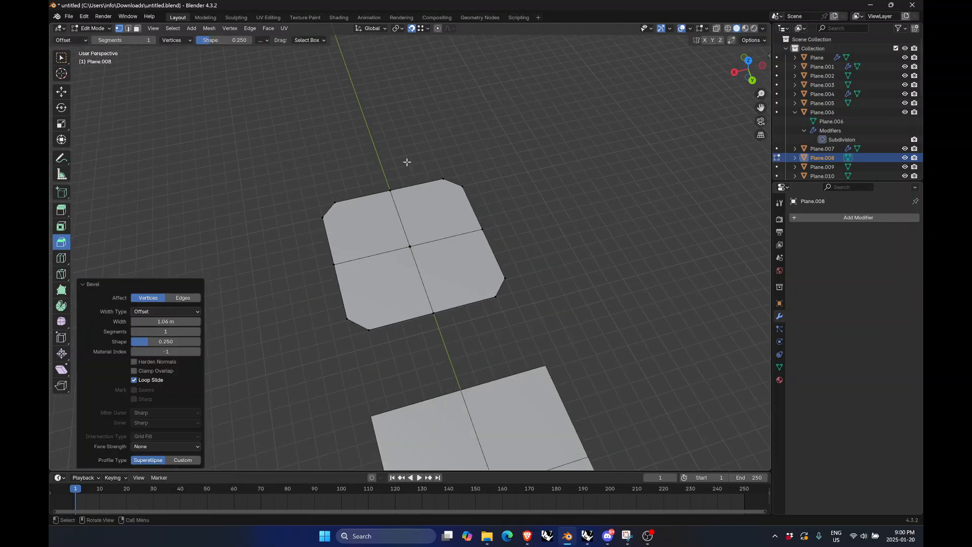
pyautogui.keyDown('shift'); pyautogui.moveTo(510, 288); pyautogui.dragTo(493, 228, button='middle'); pyautogui.keyUp('shift')
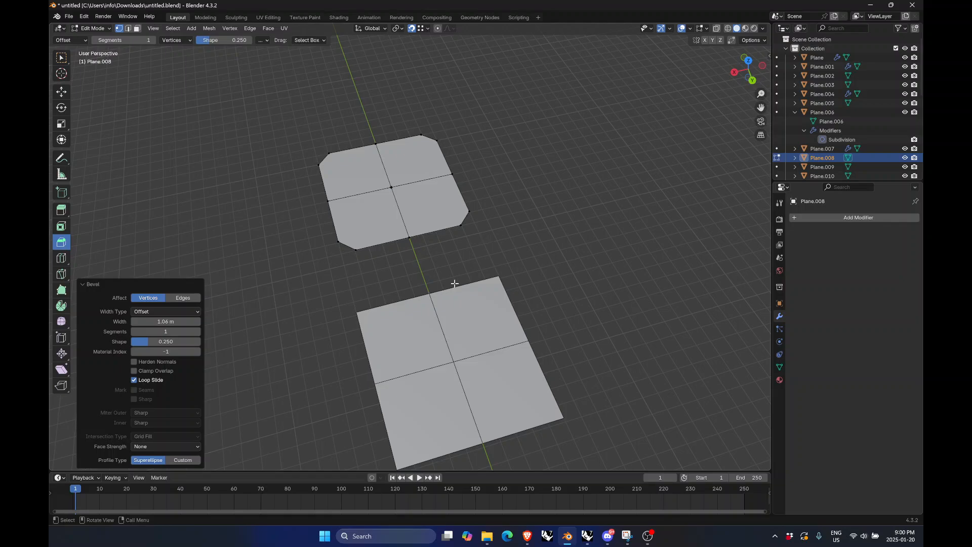
pyautogui.press('Tab')
pyautogui.click(467, 334)
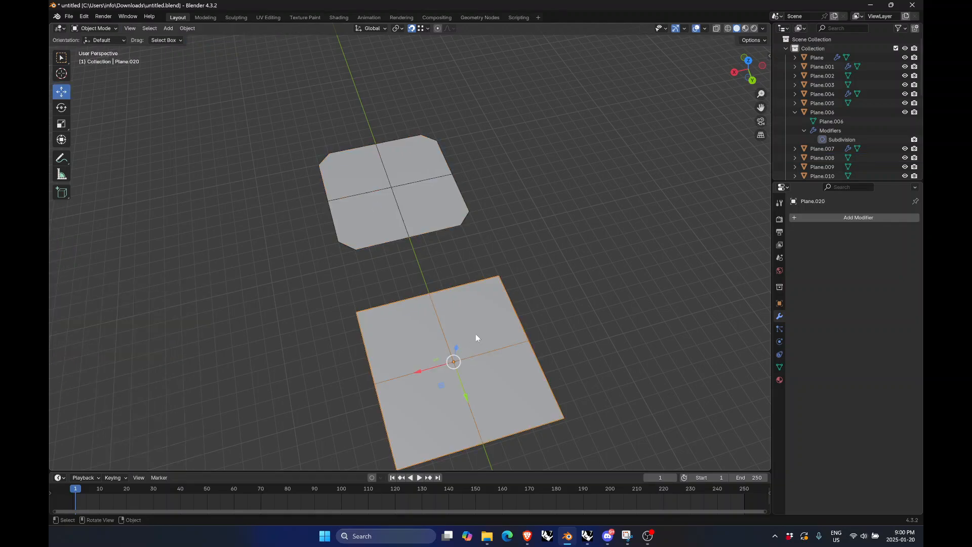
pyautogui.keyDown('shift'); pyautogui.moveTo(530, 360); pyautogui.dragTo(531, 308, button='middle'); pyautogui.keyUp('shift')
pyautogui.scroll(1, 437, 346)
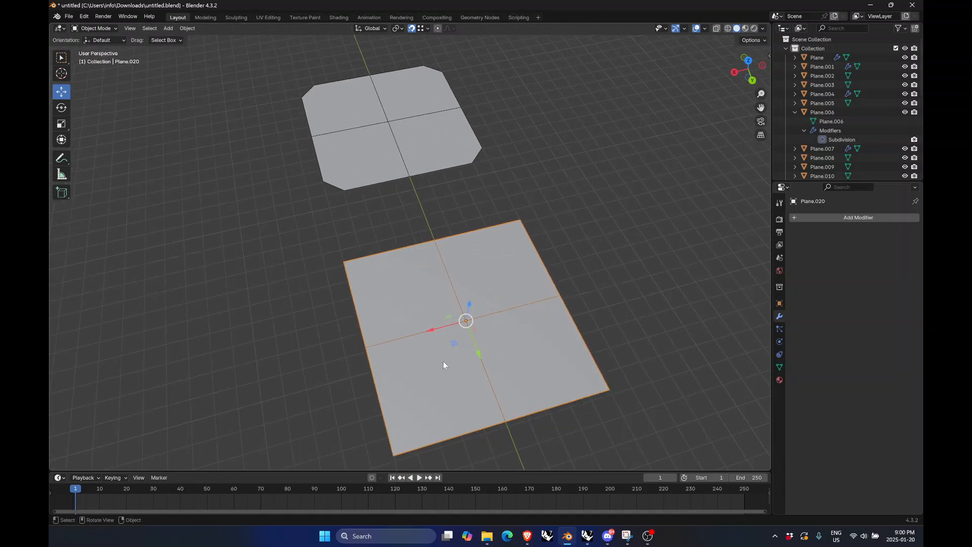
pyautogui.scroll(-1, 443, 362)
pyautogui.click(512, 181)
# Raise the centre and four mid-edge vertices of the plane with bevelled corners 7 m along the Z axis
pyautogui.click(427, 172)
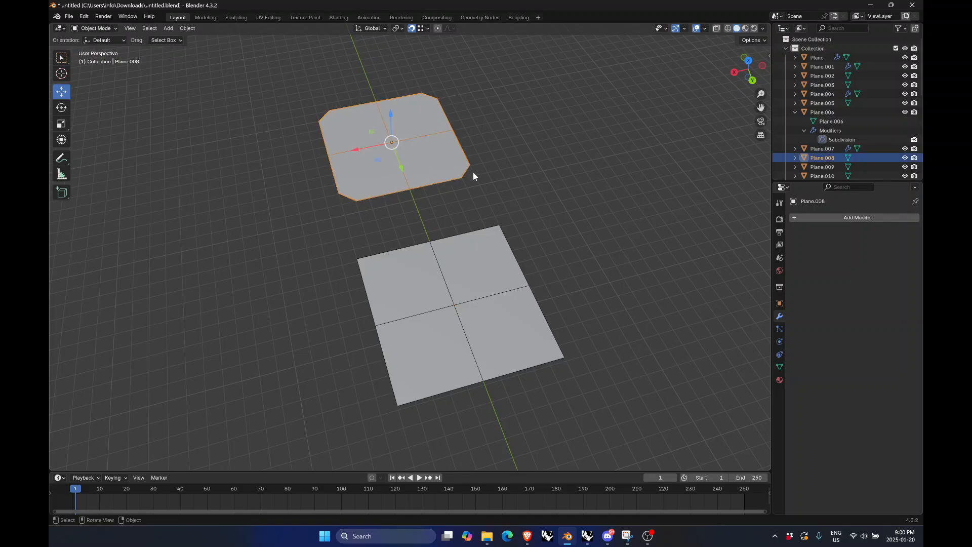
pyautogui.keyDown('shift'); pyautogui.moveTo(500, 175); pyautogui.dragTo(501, 224, button='middle'); pyautogui.keyUp('shift')
pyautogui.scroll(3, 424, 211)
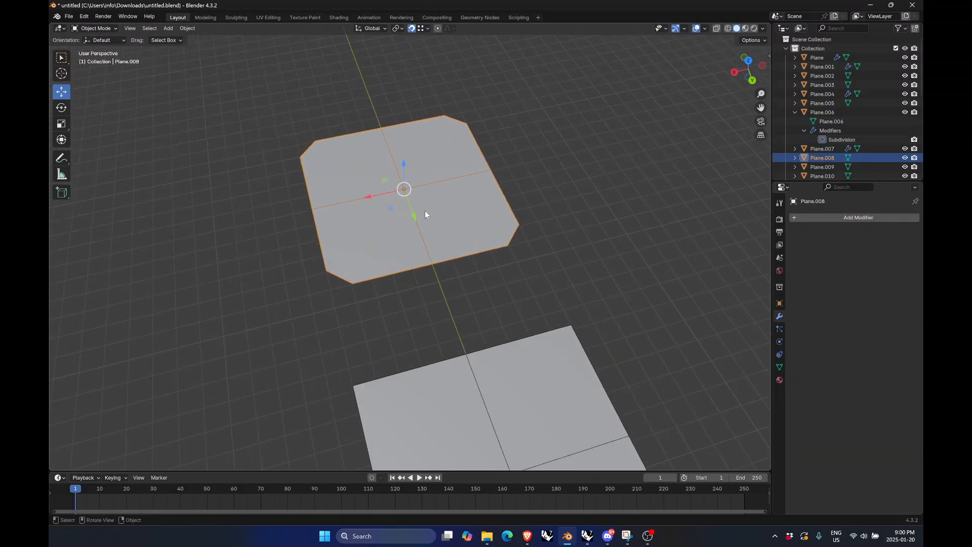
pyautogui.press('Tab')
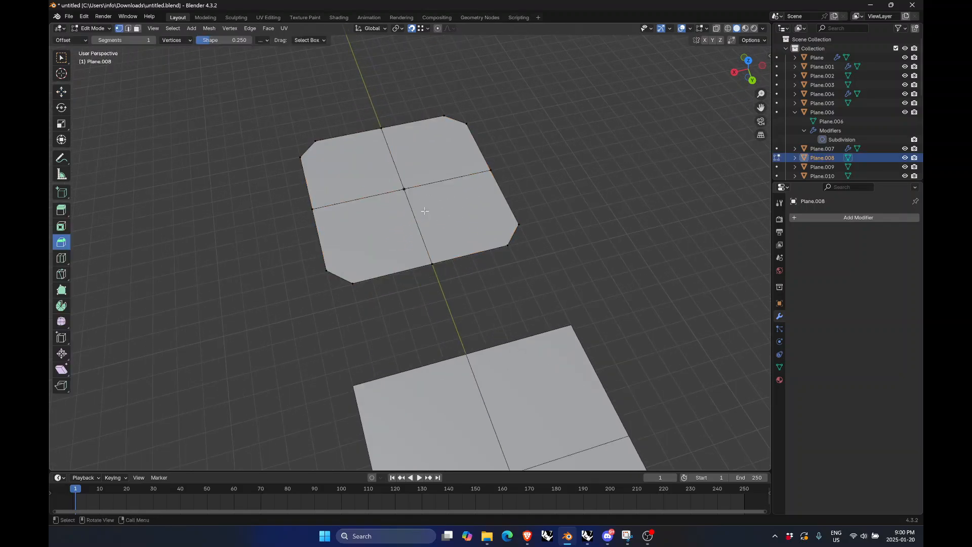
pyautogui.click(380, 129)
pyautogui.keyDown('shift'); pyautogui.click(313, 210); pyautogui.keyUp('shift')
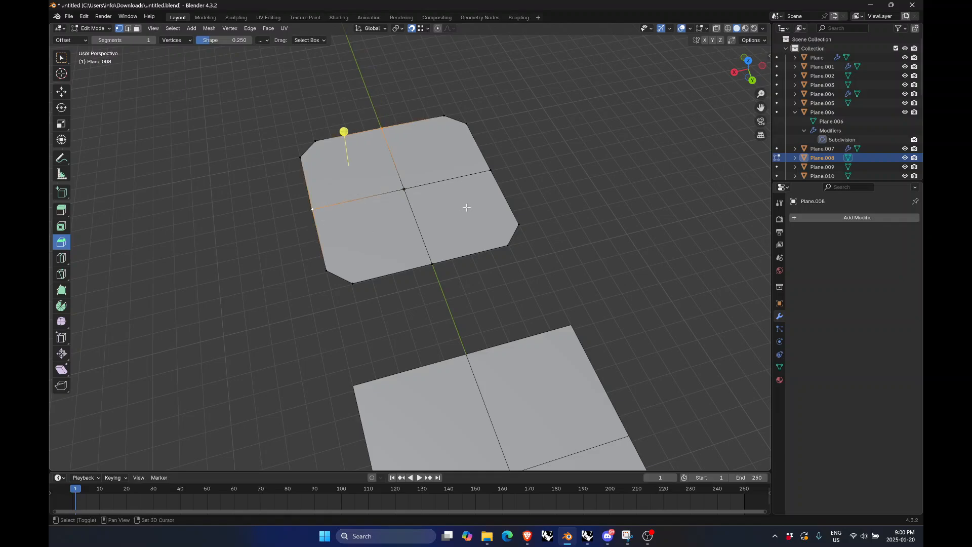
pyautogui.keyDown('shift'); pyautogui.click(493, 173); pyautogui.keyUp('shift')
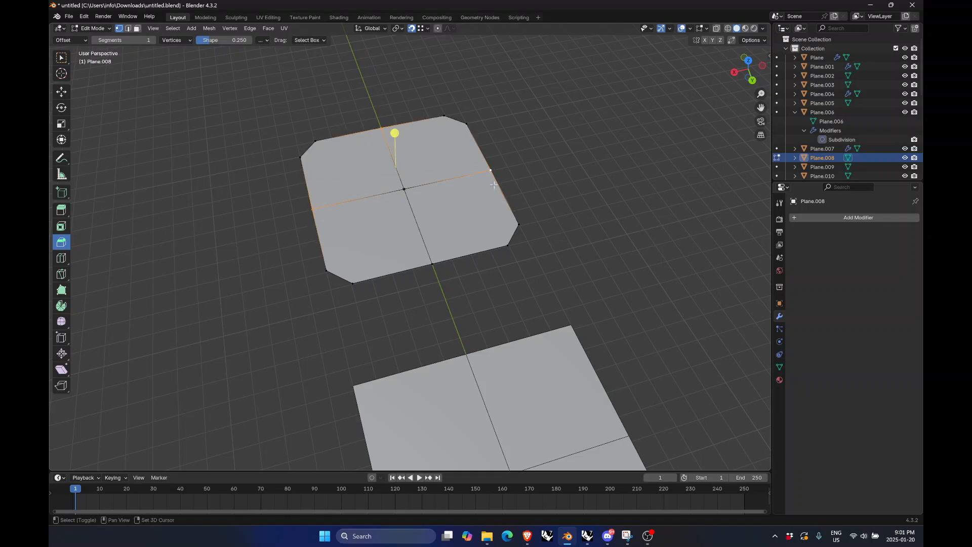
pyautogui.keyDown('shift'); pyautogui.click(432, 264); pyautogui.keyUp('shift')
pyautogui.keyDown('shift'); pyautogui.click(404, 190); pyautogui.keyUp('shift')
pyautogui.click(61, 92)
pyautogui.moveTo(404, 165); pyautogui.dragTo(408, 104)
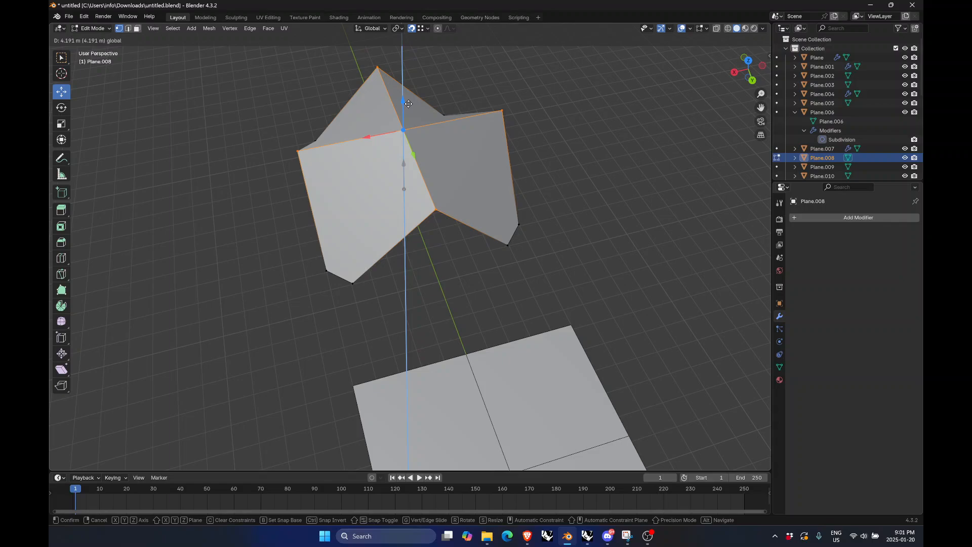
pyautogui.write('7')
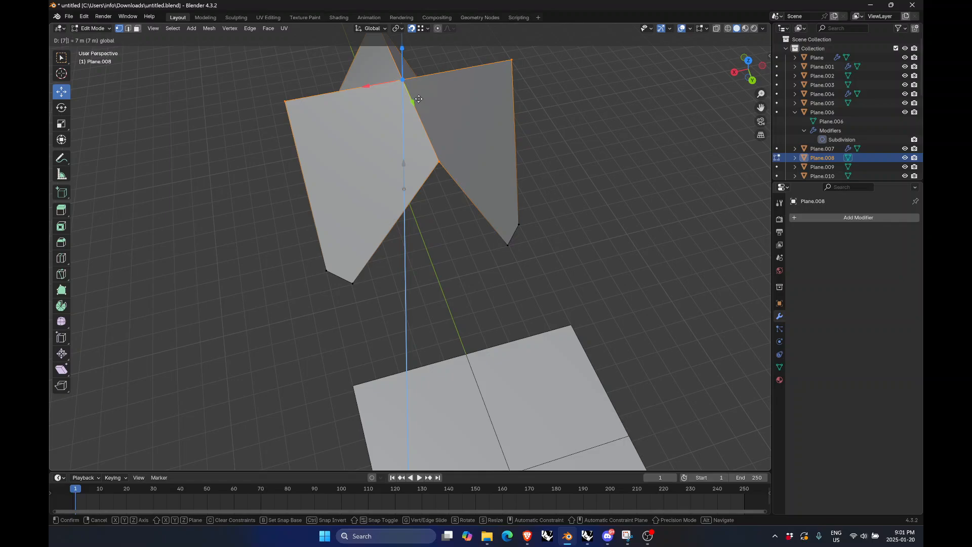
pyautogui.press('Return')
# Raise the centre and four mid-edge vertices of the square-cornered plane 7 m along Z and clear the selection
pyautogui.scroll(-2, 441, 218)
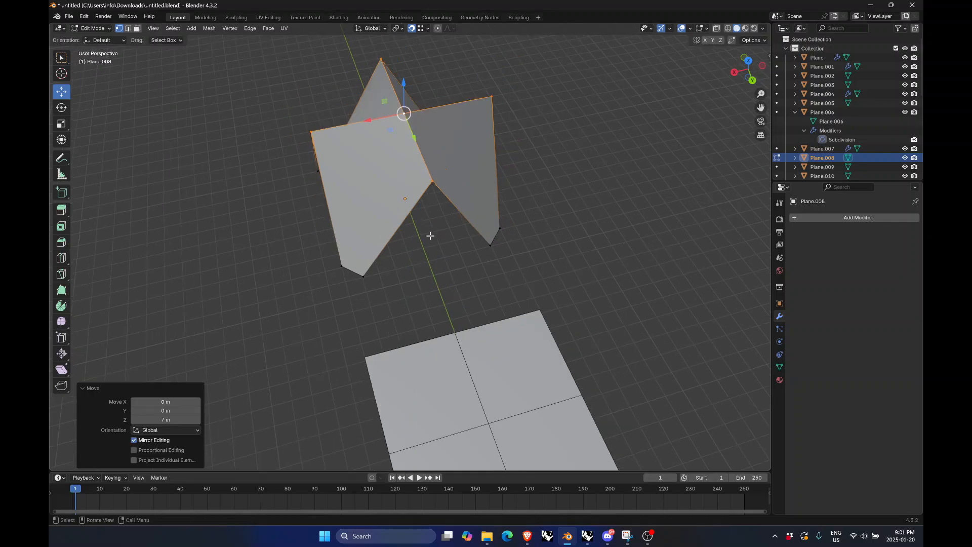
pyautogui.moveTo(483, 259); pyautogui.dragTo(491, 341, button='middle')
pyautogui.scroll(-1, 575, 220)
pyautogui.scroll(-1, 502, 157)
pyautogui.scroll(1, 478, 361)
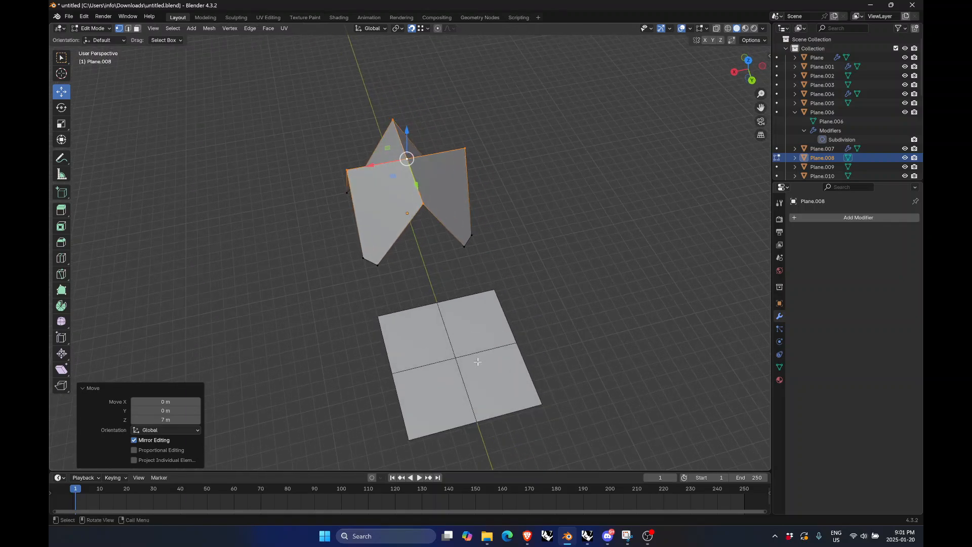
pyautogui.press('Tab')
pyautogui.click(496, 378)
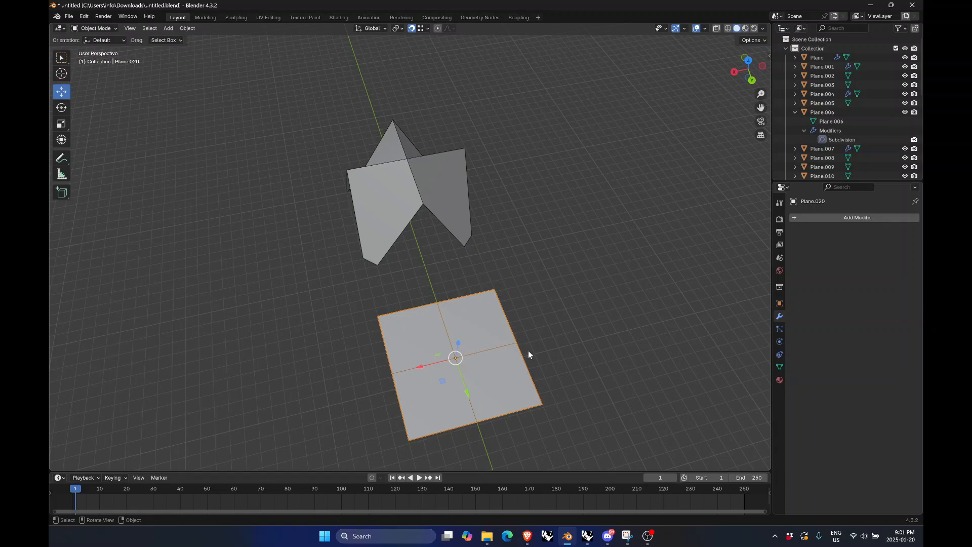
pyautogui.moveTo(528, 350); pyautogui.dragTo(530, 306, button='middle')
pyautogui.scroll(1, 482, 390)
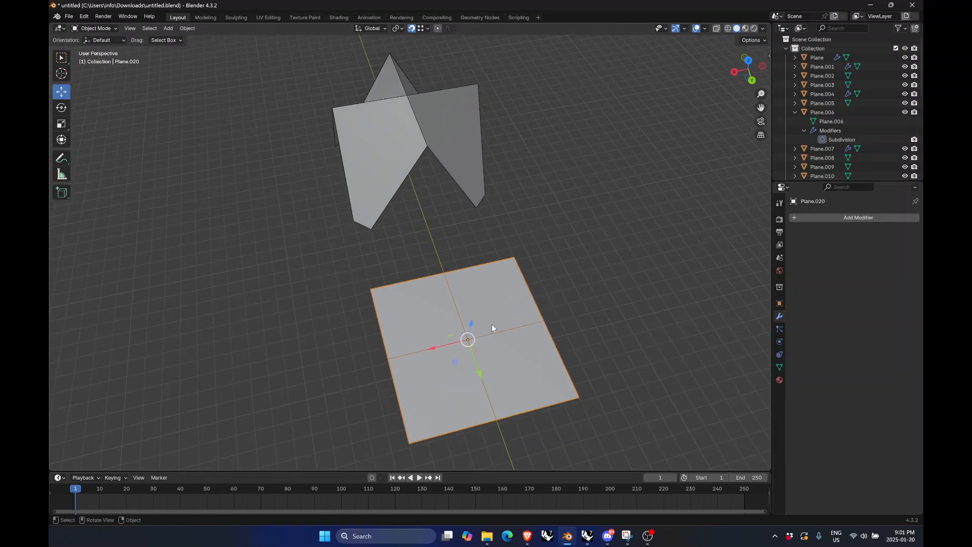
pyautogui.press('Tab')
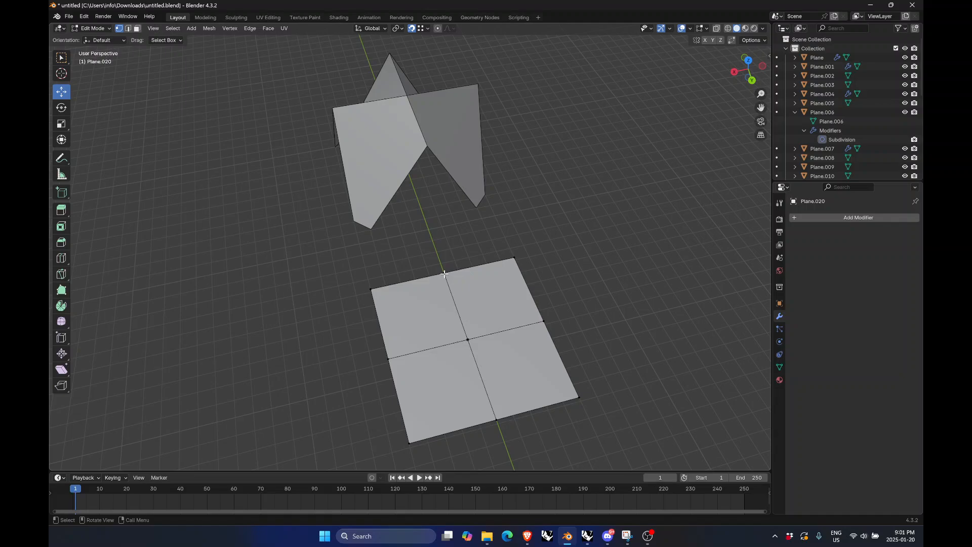
pyautogui.click(444, 274)
pyautogui.keyDown('shift'); pyautogui.click(388, 359); pyautogui.keyUp('shift')
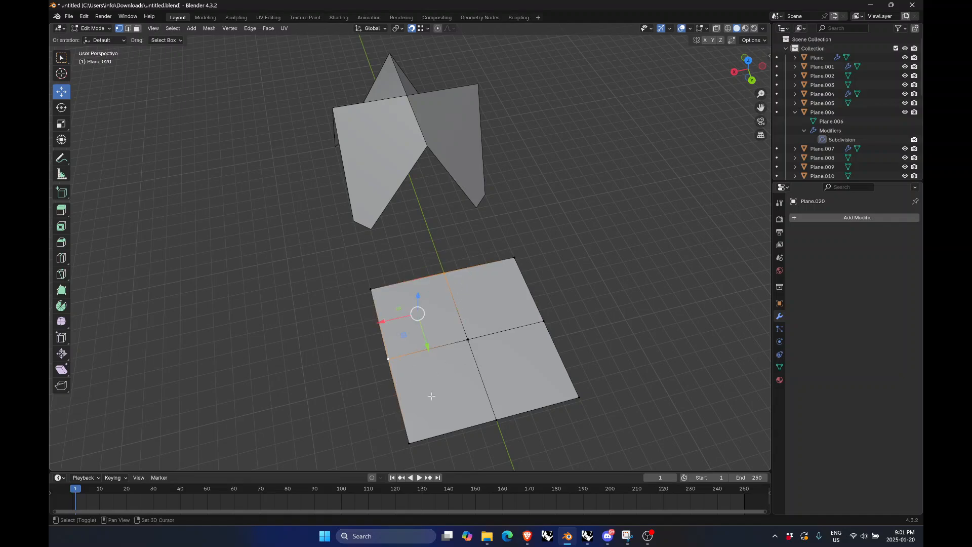
pyautogui.keyDown('shift'); pyautogui.click(496, 419); pyautogui.keyUp('shift')
pyautogui.keyDown('shift'); pyautogui.click(545, 322); pyautogui.keyUp('shift')
pyautogui.write('gz')
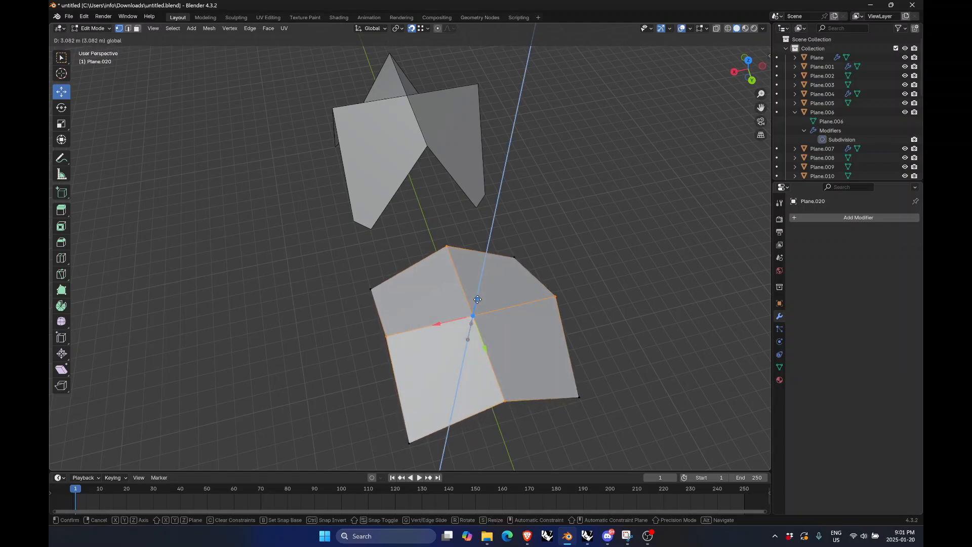
pyautogui.write('7')
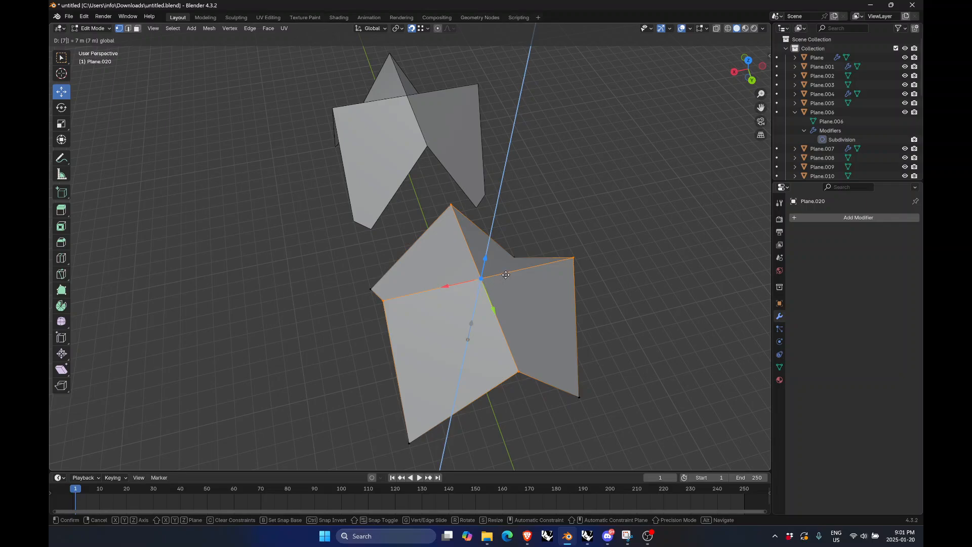
pyautogui.press('Return')
pyautogui.click(652, 332)
# In Object Mode, duplicate both folded planes together and place the copies about 18.4 m away along the negative X axis
pyautogui.moveTo(501, 297); pyautogui.dragTo(557, 339, button='middle')
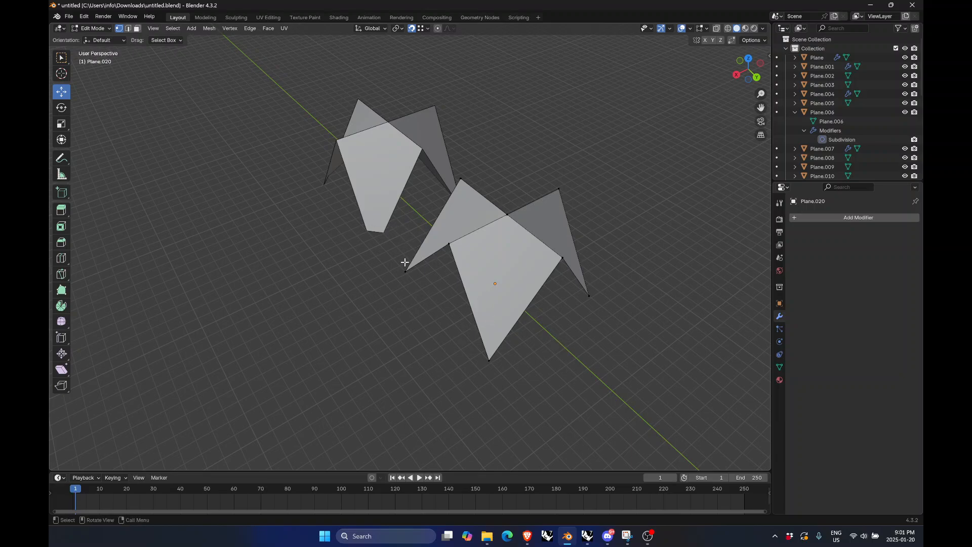
pyautogui.moveTo(405, 262)
pyautogui.mouseDown(button='middle')
pyautogui.moveTo(451, 226)
pyautogui.moveTo(423, 239)
pyautogui.moveTo(403, 275)
pyautogui.moveTo(386, 282)
pyautogui.moveTo(387, 260)
pyautogui.mouseUp(button='middle')
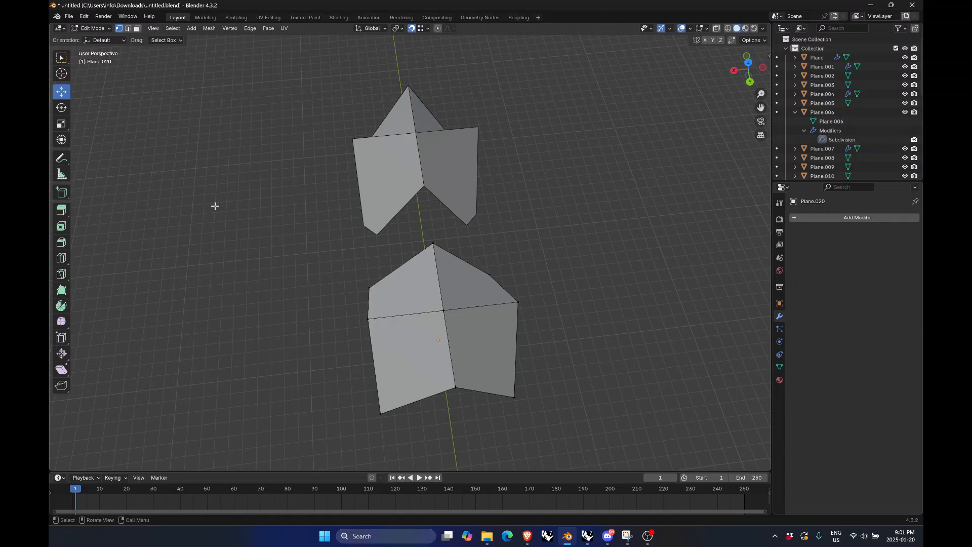
pyautogui.press('Tab')
pyautogui.click(390, 183)
pyautogui.keyDown('shift'); pyautogui.click(451, 311); pyautogui.keyUp('shift')
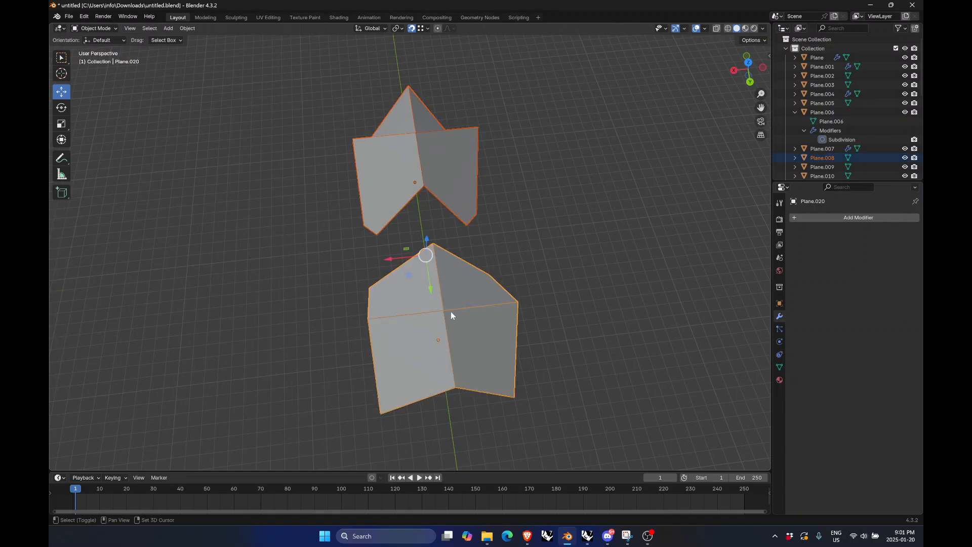
pyautogui.scroll(-3, 420, 348)
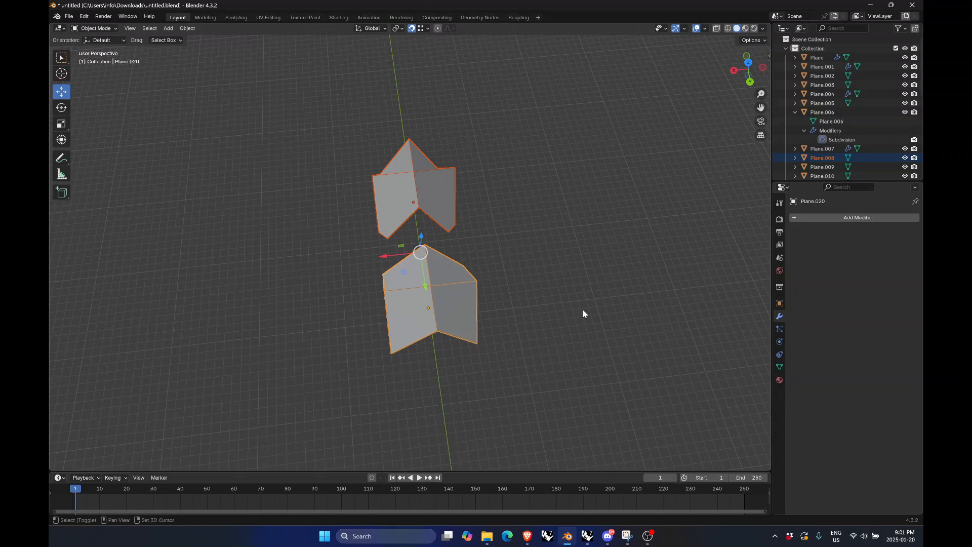
pyautogui.hotkey('shift', 'd')
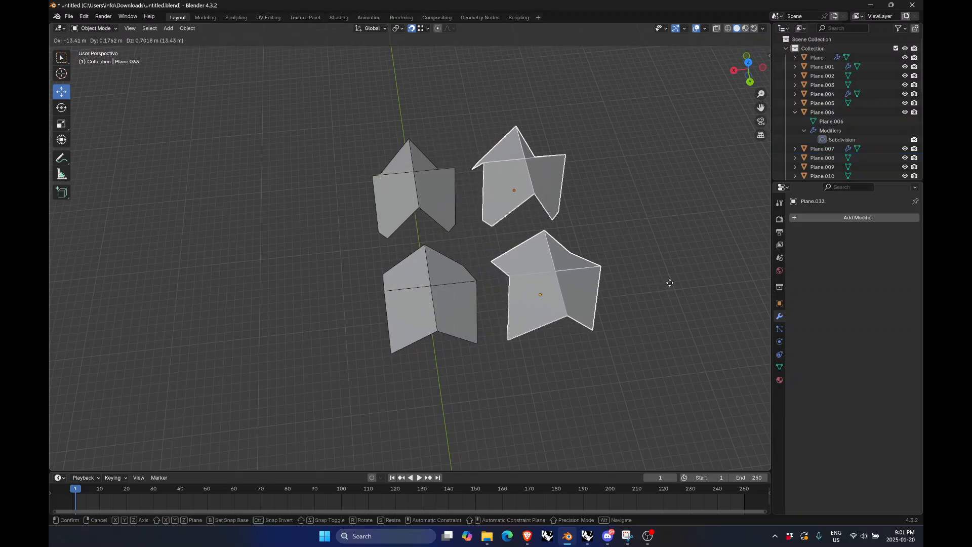
pyautogui.press('x')
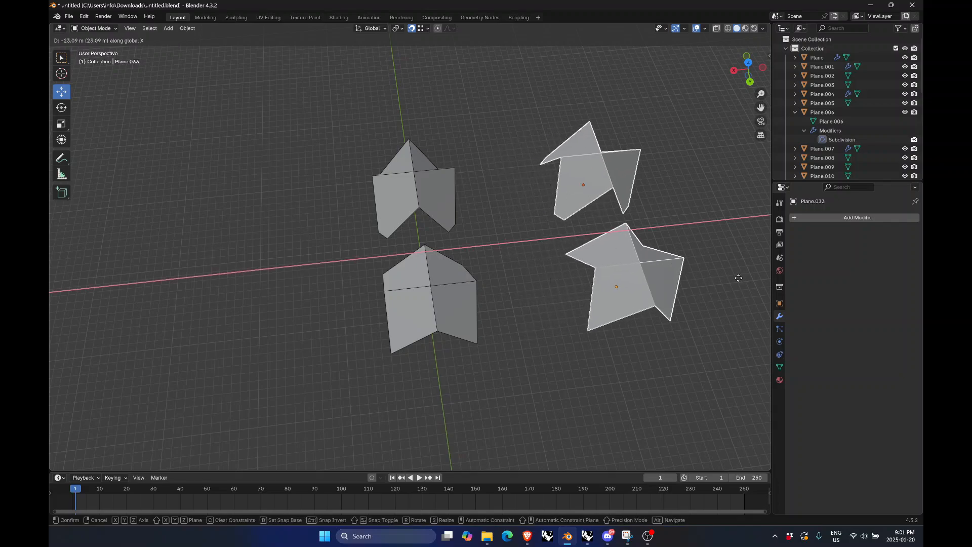
pyautogui.click(708, 283)
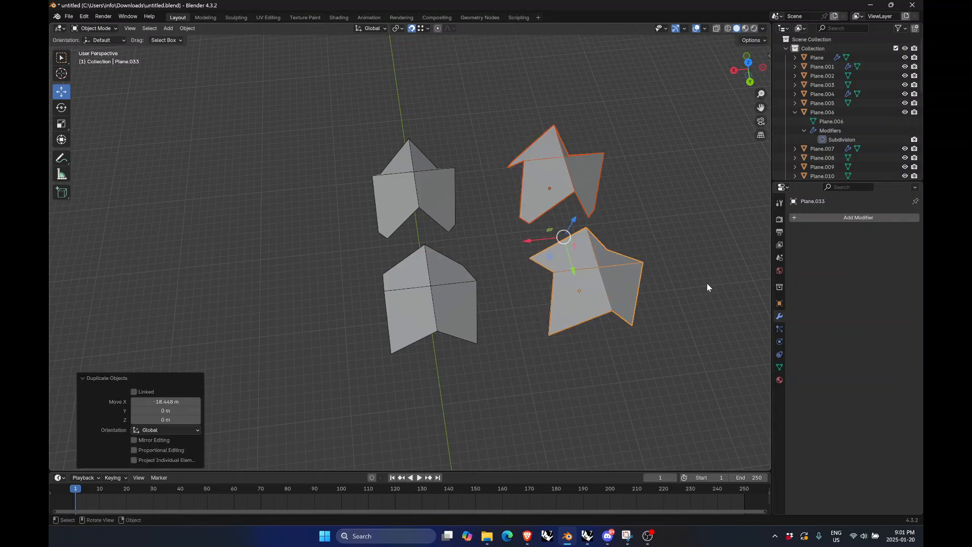
# Add a Subdivision modifier to the copy with bevelled corners, set its viewport level to 2 and expand its advanced settings
pyautogui.click(591, 173)
pyautogui.click(877, 218)
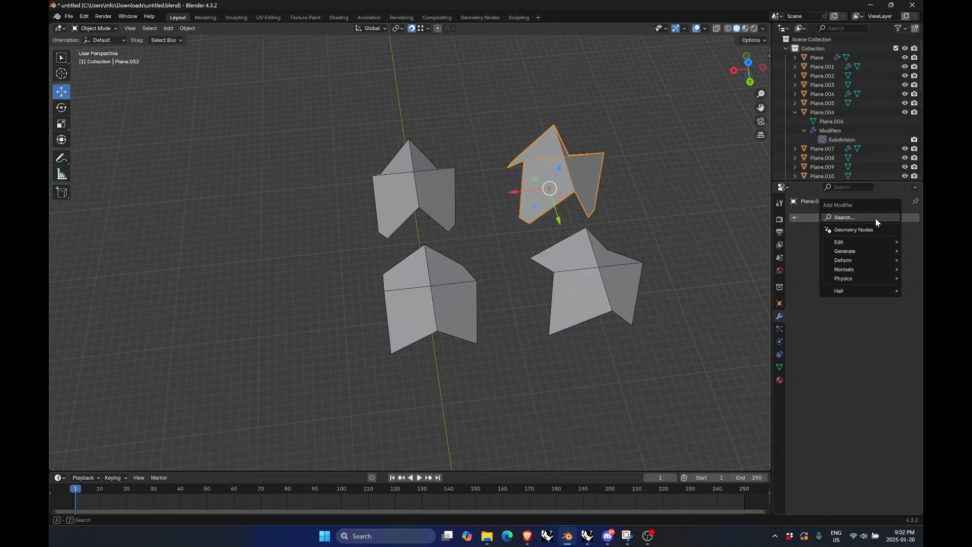
pyautogui.click(876, 218)
pyautogui.click(811, 236)
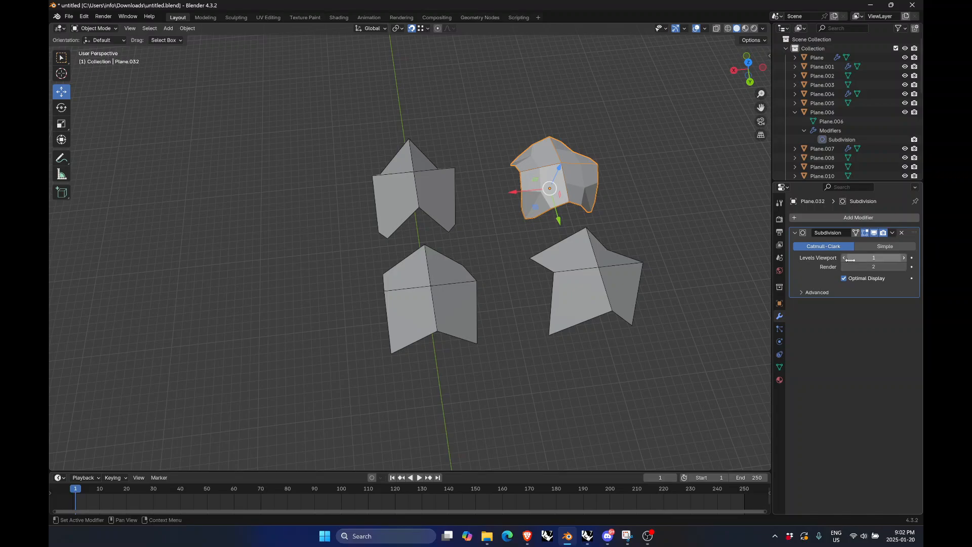
pyautogui.moveTo(591, 218); pyautogui.dragTo(471, 224, button='middle')
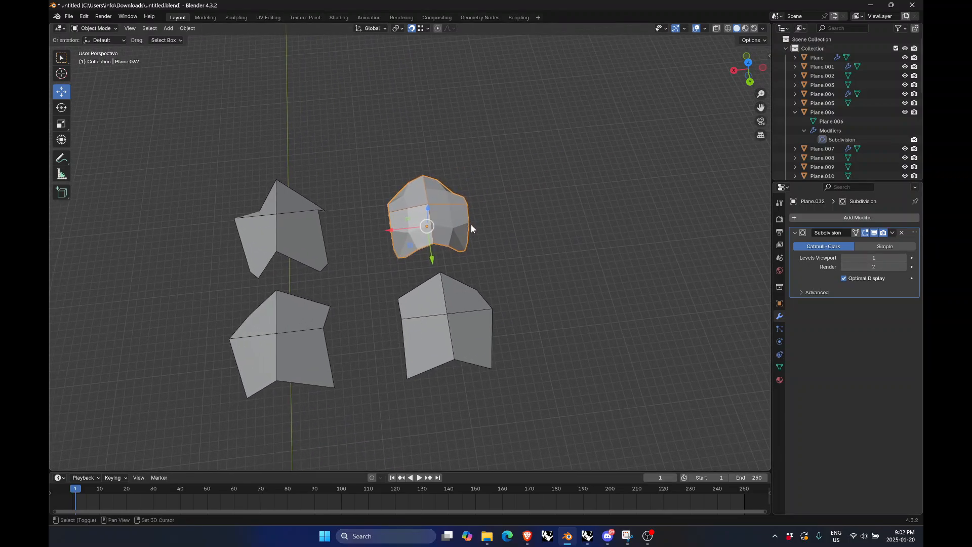
pyautogui.scroll(3, 466, 292)
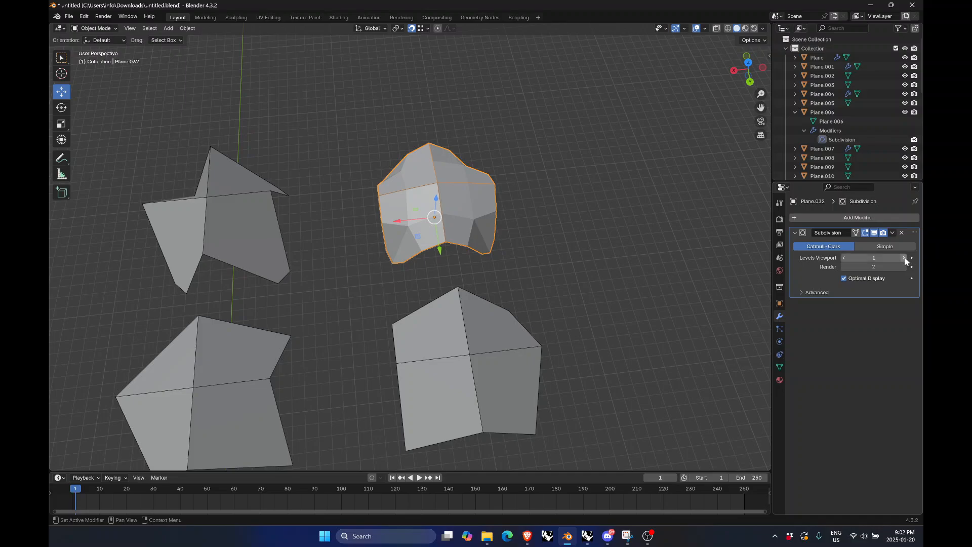
pyautogui.click(904, 258)
pyautogui.click(814, 292)
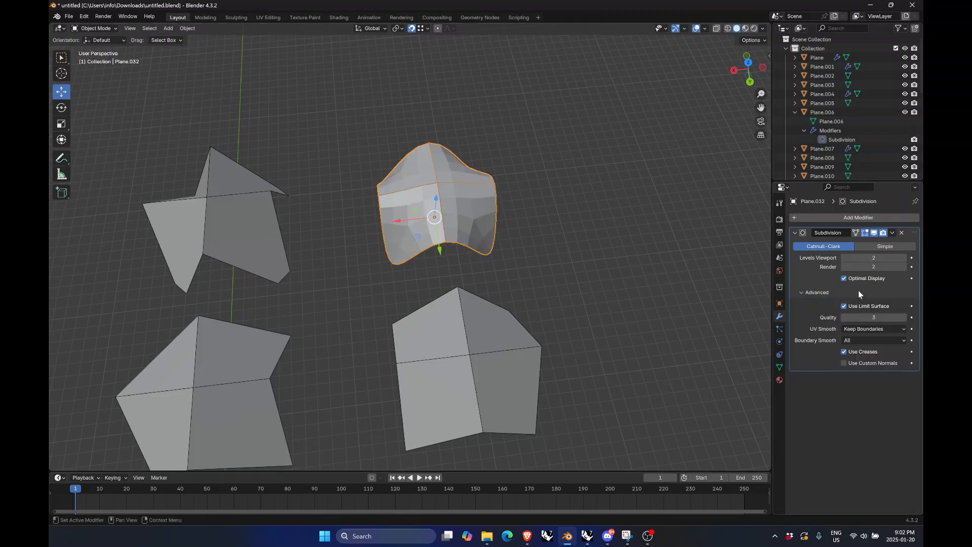
# Turn off Optimal Display in the smoothed plane's Subdivision modifier and clear the selection
pyautogui.click(844, 278)
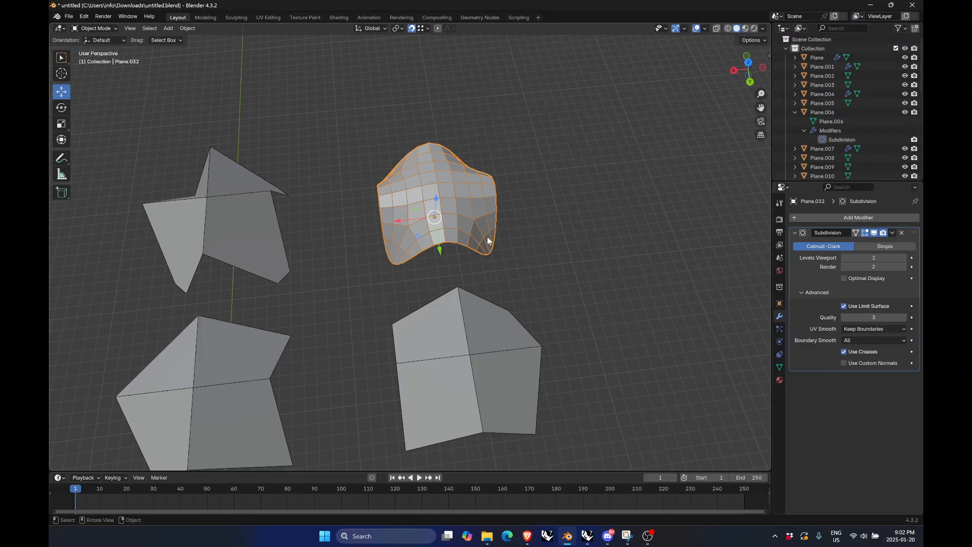
pyautogui.click(508, 216)
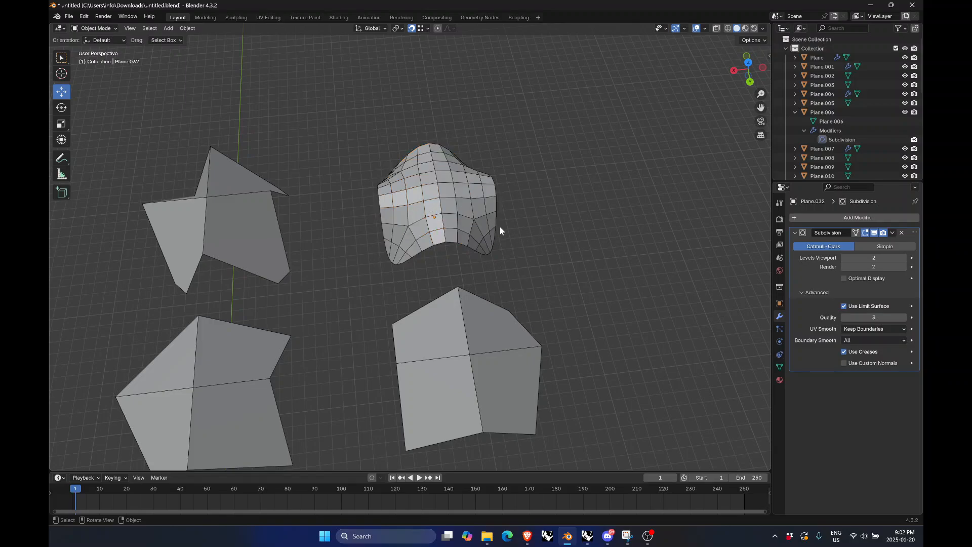
pyautogui.moveTo(500, 231)
pyautogui.mouseDown(button='middle')
pyautogui.moveTo(499, 268)
pyautogui.moveTo(541, 262)
pyautogui.moveTo(570, 238)
pyautogui.moveTo(520, 243)
pyautogui.moveTo(499, 258)
pyautogui.moveTo(496, 242)
pyautogui.mouseUp(button='middle')
# Duplicate the smoothed plane and place the copy about 15.7 m away along the negative X axis
pyautogui.click(473, 218)
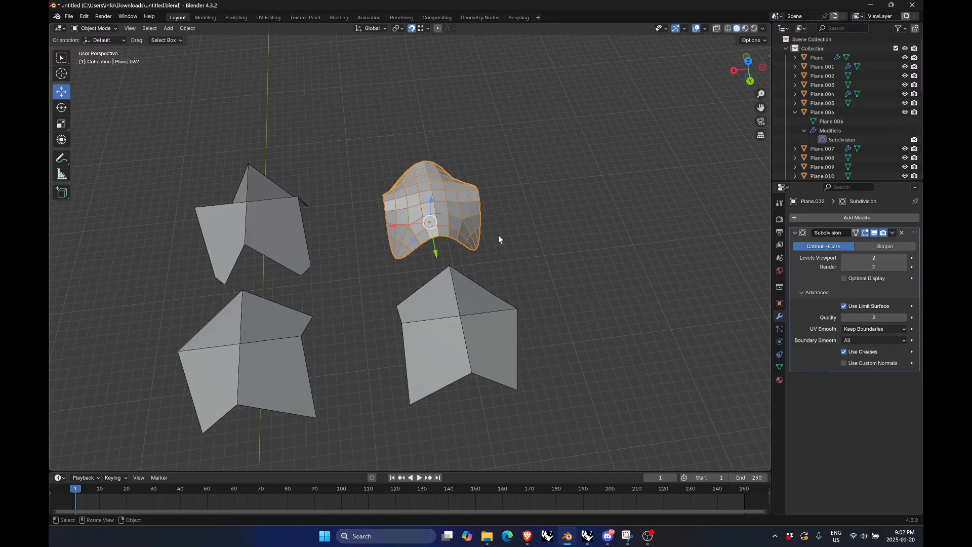
pyautogui.hotkey('shift', 'd')
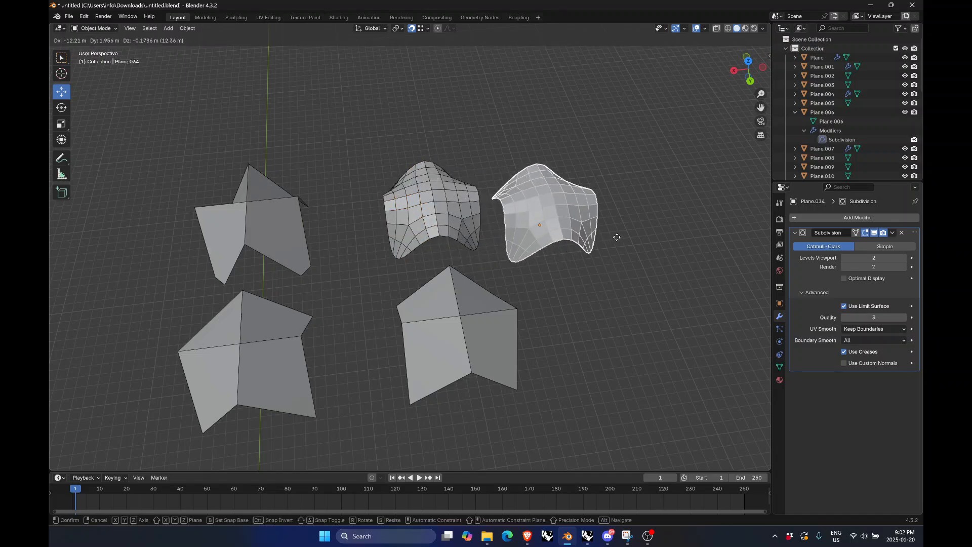
pyautogui.press('x')
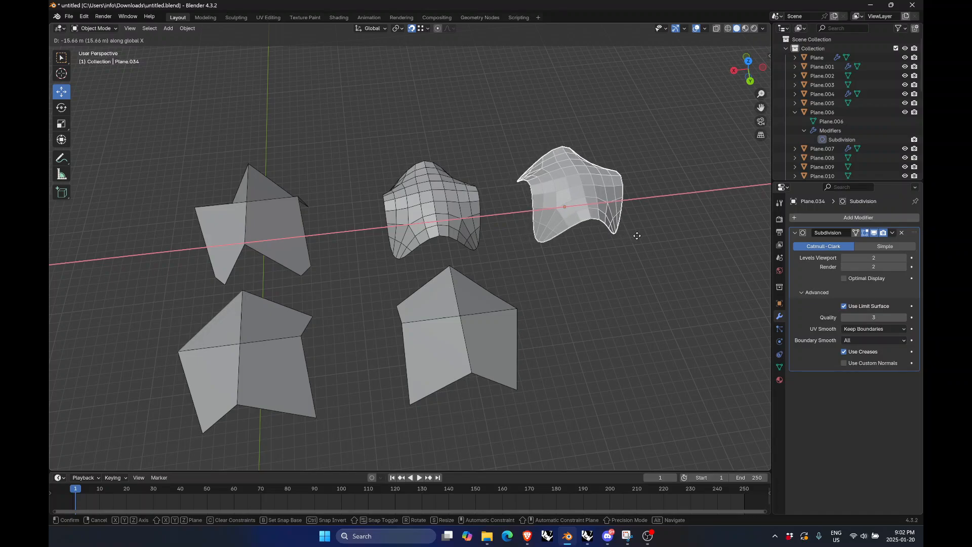
pyautogui.click(643, 278)
pyautogui.click(644, 278)
# Set Boundary Smooth to Keep Corners in the new copy's Subdivision modifier and clear the selection
pyautogui.click(610, 205)
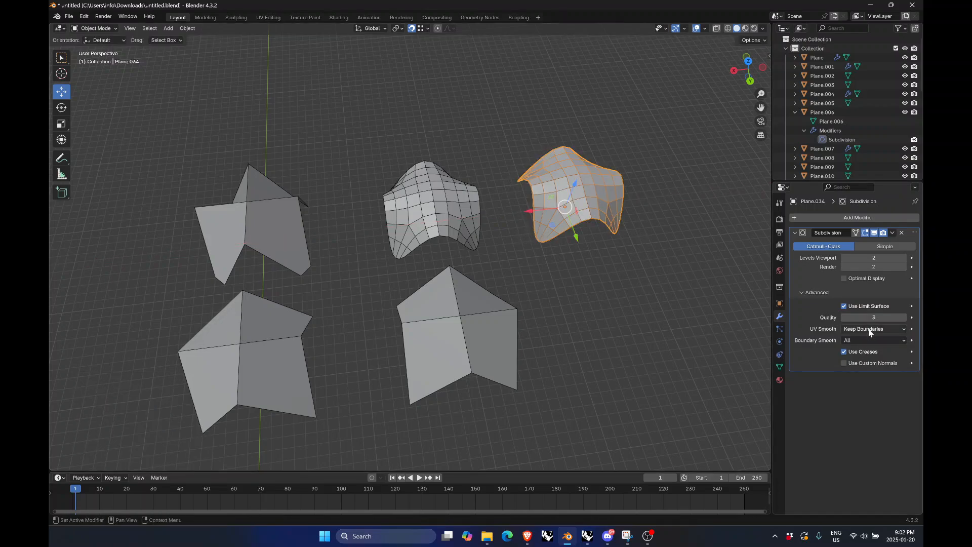
pyautogui.click(872, 341)
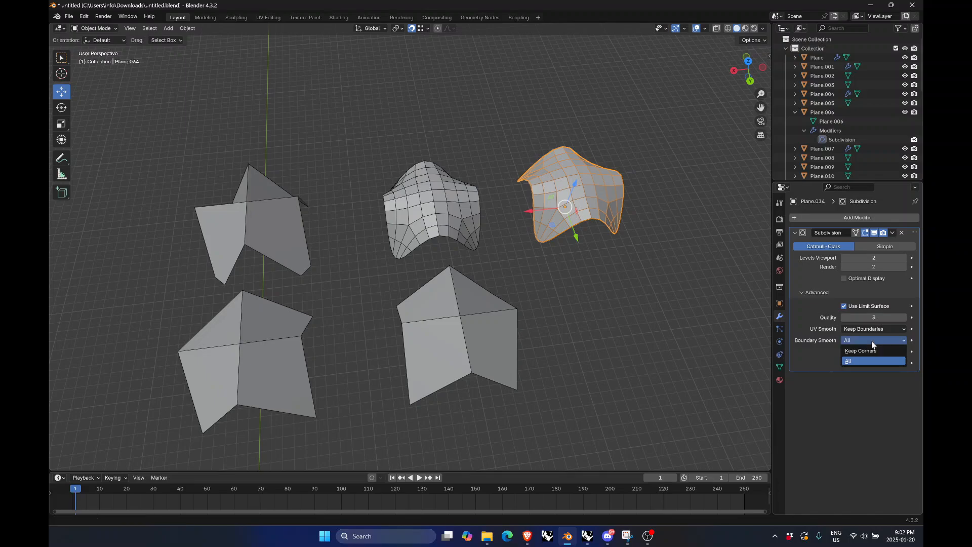
pyautogui.click(873, 350)
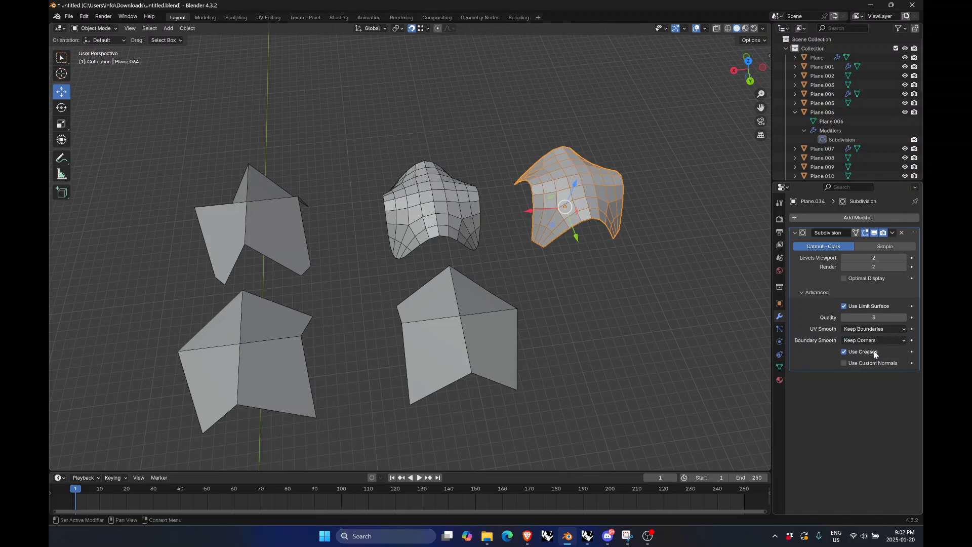
pyautogui.click(647, 319)
# Compare the corners of the two smoothed planes under the All and Keep Corners boundary options, alongside the unsmoothed square-cornered plane
pyautogui.scroll(4, 569, 245)
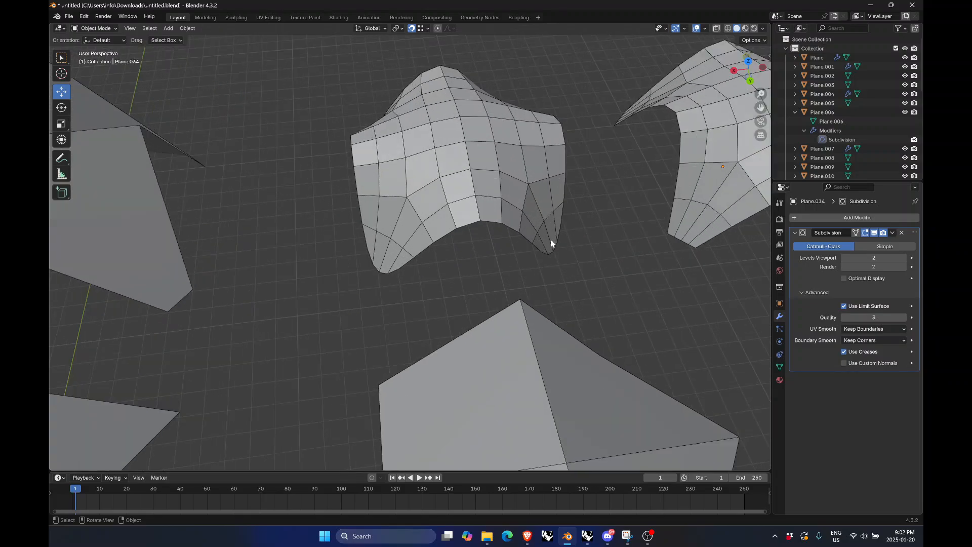
pyautogui.keyDown('shift'); pyautogui.moveTo(673, 237); pyautogui.dragTo(484, 220, button='middle'); pyautogui.keyUp('shift')
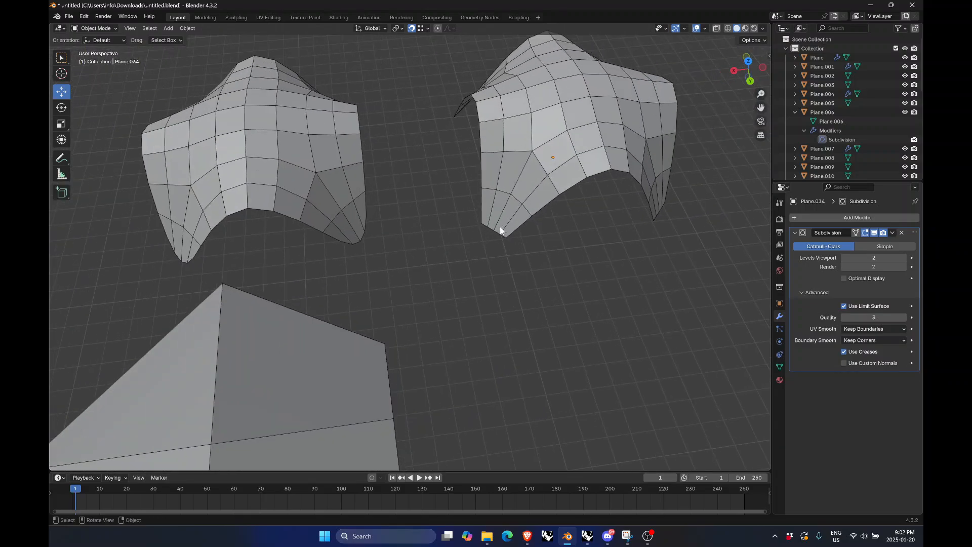
pyautogui.scroll(-4, 539, 257)
pyautogui.keyDown('shift'); pyautogui.moveTo(527, 259); pyautogui.dragTo(549, 274, button='middle'); pyautogui.keyUp('shift')
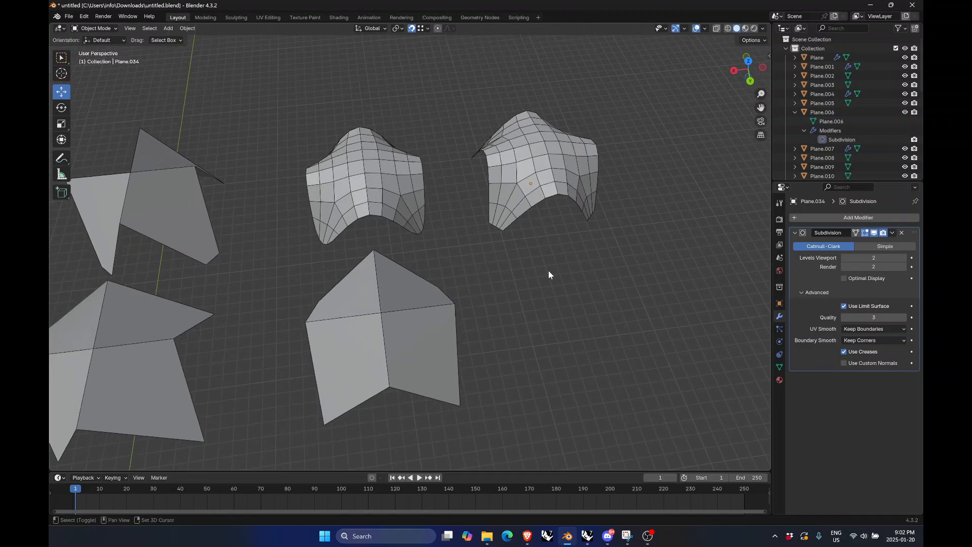
pyautogui.click(421, 354)
pyautogui.scroll(-3, 527, 293)
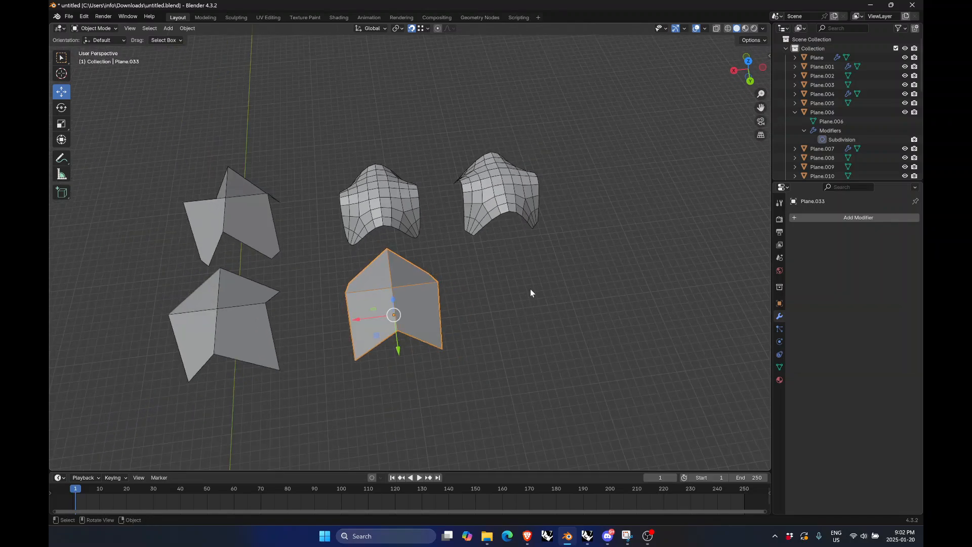
pyautogui.scroll(3, 516, 223)
pyautogui.moveTo(550, 283)
pyautogui.mouseDown(button='middle')
pyautogui.moveTo(540, 292)
pyautogui.moveTo(561, 288)
pyautogui.mouseUp(button='middle')
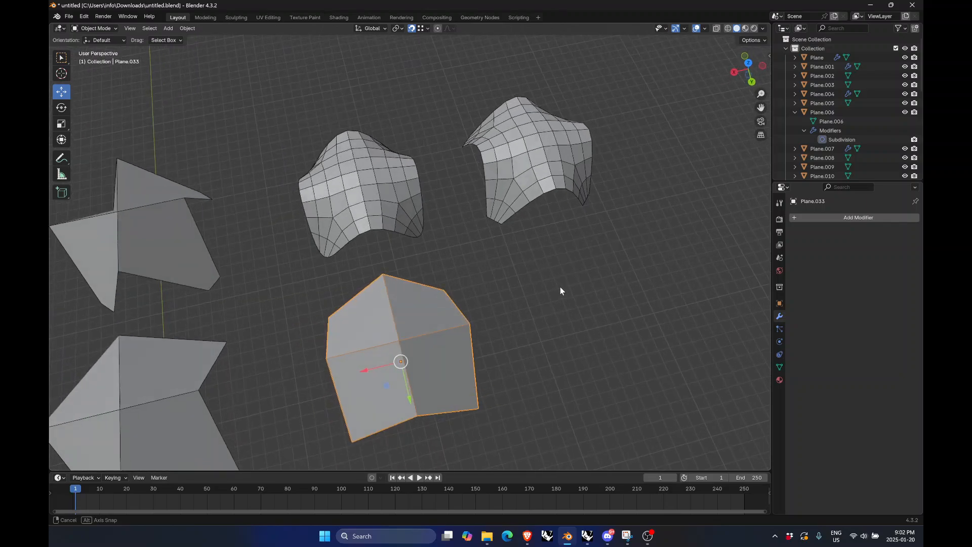
pyautogui.click(580, 330)
pyautogui.scroll(-2, 577, 324)
# Duplicate both smoothed planes together, place the copies about 14.6 m away along the negative Y axis and clear the selection
pyautogui.click(400, 200)
pyautogui.keyDown('shift'); pyautogui.click(490, 185); pyautogui.keyUp('shift')
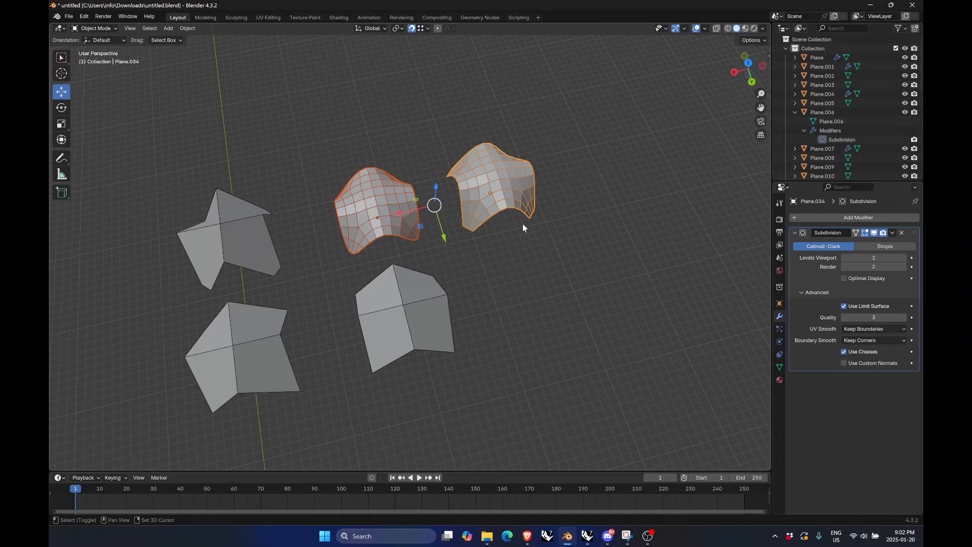
pyautogui.hotkey('shift', 'd')
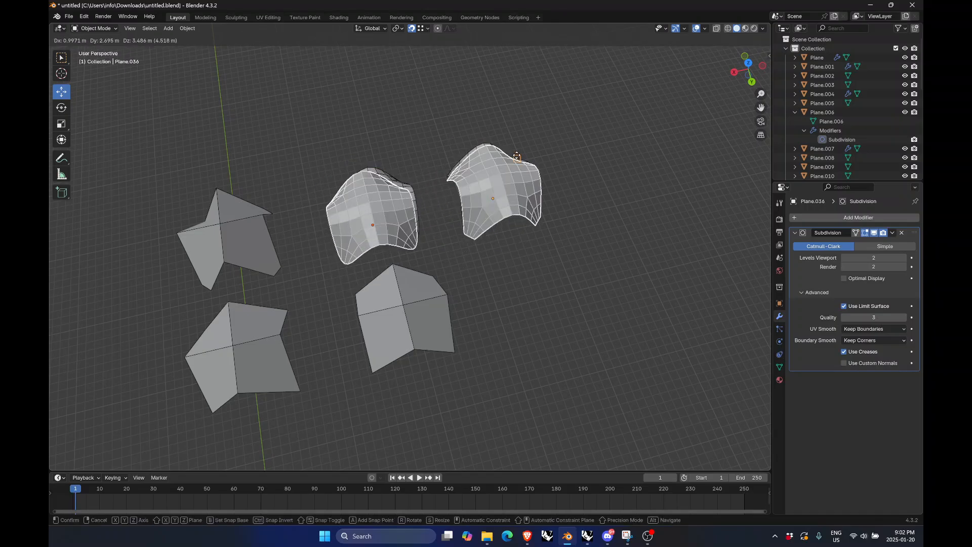
pyautogui.press('y')
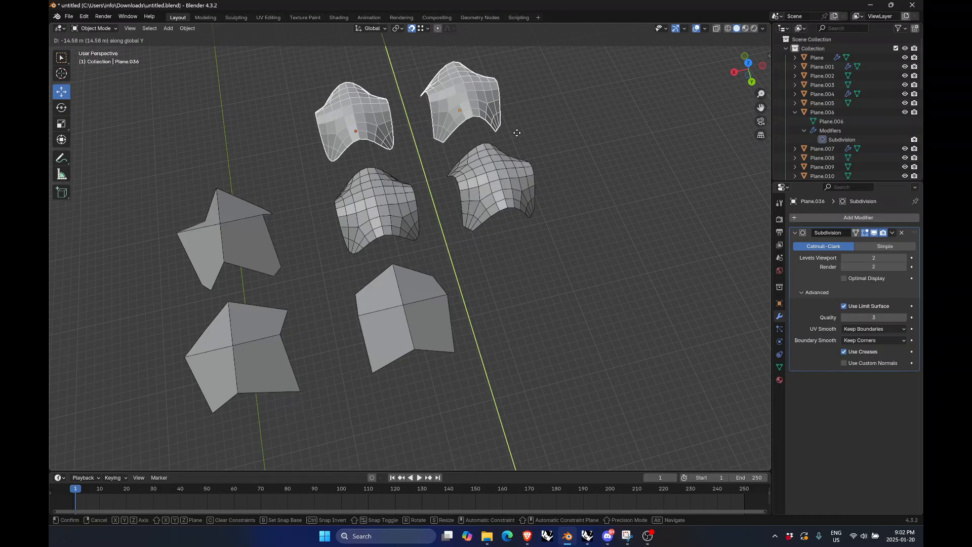
pyautogui.click(516, 133)
pyautogui.click(430, 175)
pyautogui.click(415, 215)
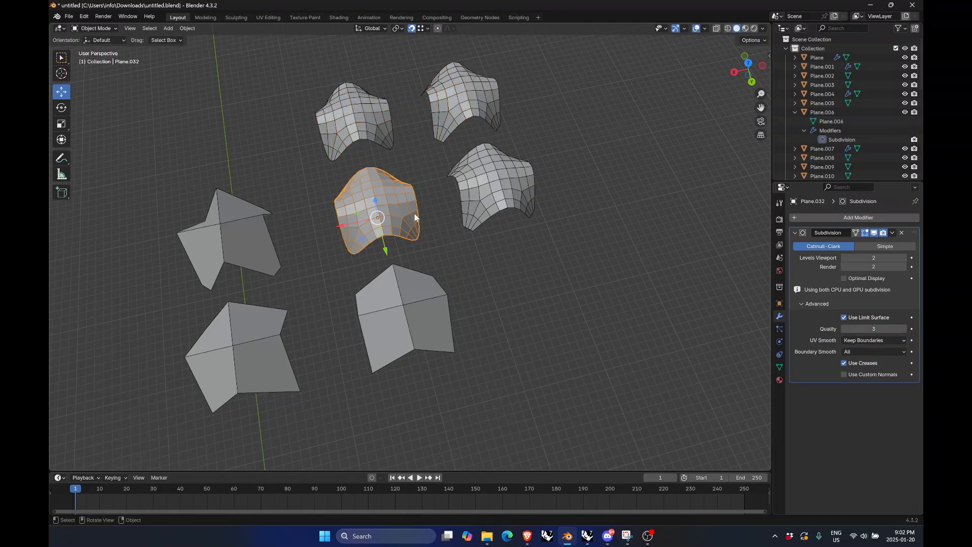
pyautogui.click(515, 183)
pyautogui.click(601, 236)
# Set the Subdivision viewport level to 3 on each of the two new smoothed copies and clear the selection
pyautogui.click(356, 105)
pyautogui.keyDown('shift'); pyautogui.click(486, 106); pyautogui.keyUp('shift')
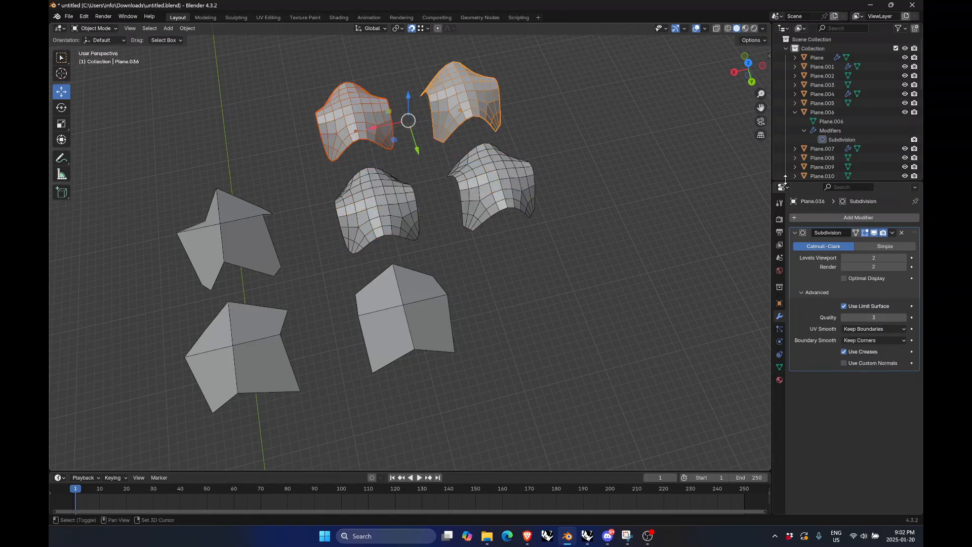
pyautogui.moveTo(874, 258); pyautogui.dragTo(882, 258)
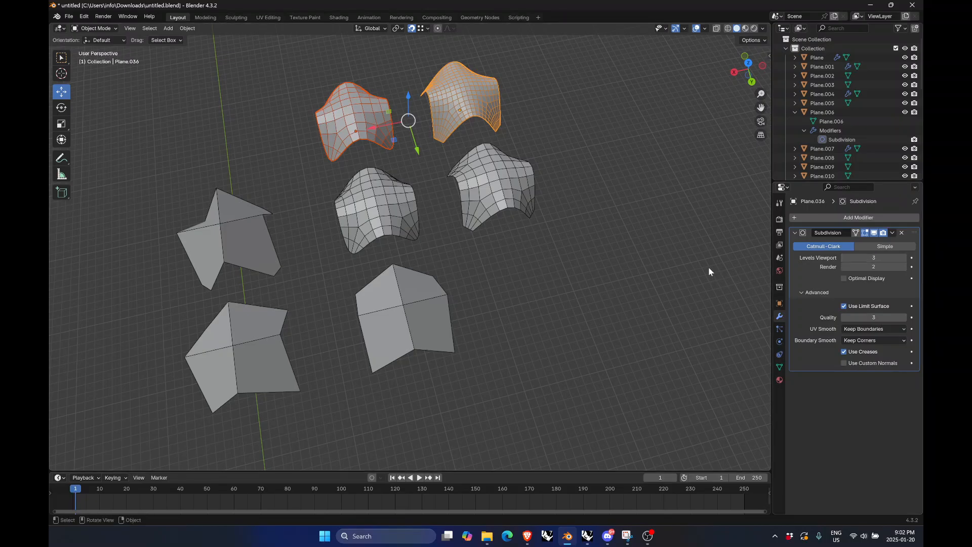
pyautogui.click(694, 242)
pyautogui.click(370, 114)
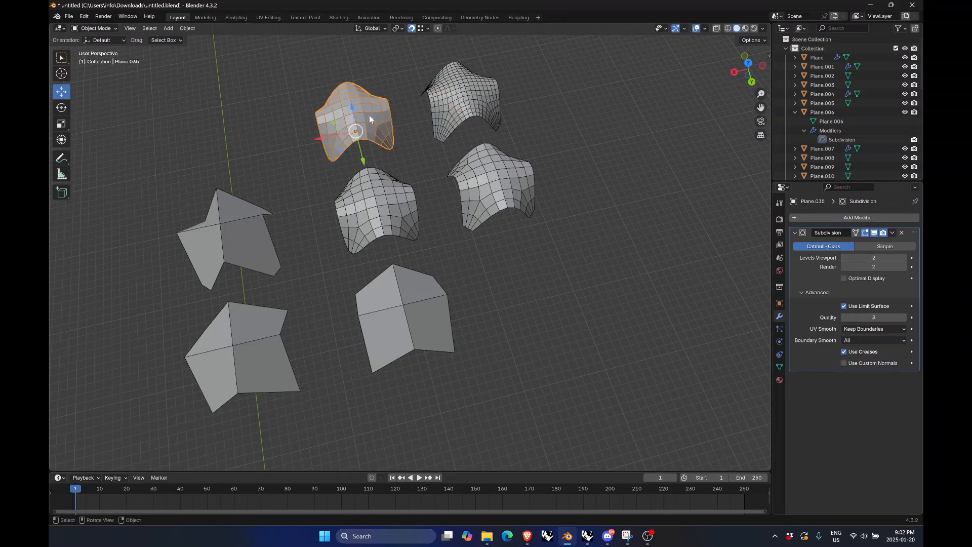
pyautogui.click(903, 258)
pyautogui.click(421, 147)
# Examine how the four smoothed planes differ by subdivision level and by boundary smoothing option
pyautogui.keyDown('shift'); pyautogui.moveTo(353, 133); pyautogui.dragTo(386, 172, button='middle'); pyautogui.keyUp('shift')
pyautogui.scroll(4, 392, 173)
pyautogui.moveTo(448, 192); pyautogui.dragTo(376, 237, button='middle')
pyautogui.moveTo(374, 244); pyautogui.dragTo(372, 249, button='middle')
pyautogui.moveTo(504, 214)
pyautogui.keyDown('shift'); pyautogui.mouseDown(button='middle')
pyautogui.moveTo(433, 230)
pyautogui.moveTo(432, 211)
pyautogui.moveTo(449, 217)
pyautogui.moveTo(437, 214)
pyautogui.moveTo(440, 231)
pyautogui.moveTo(445, 187)
pyautogui.moveTo(411, 186)
pyautogui.moveTo(395, 172)
pyautogui.mouseUp(button='middle'); pyautogui.keyUp('shift')
pyautogui.scroll(-3, 549, 314)
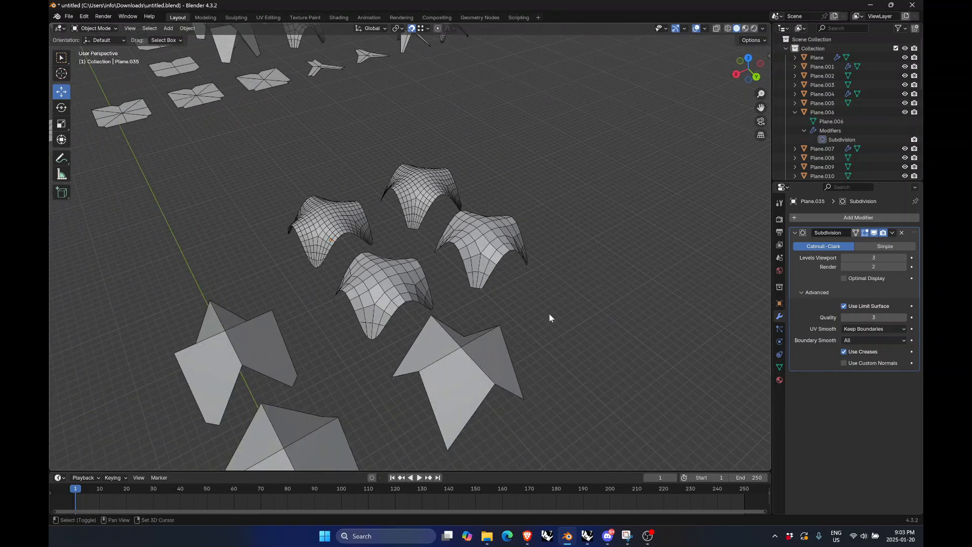
pyautogui.keyDown('shift'); pyautogui.moveTo(549, 314); pyautogui.dragTo(516, 272, button='middle'); pyautogui.keyUp('shift')
pyautogui.scroll(-2, 523, 218)
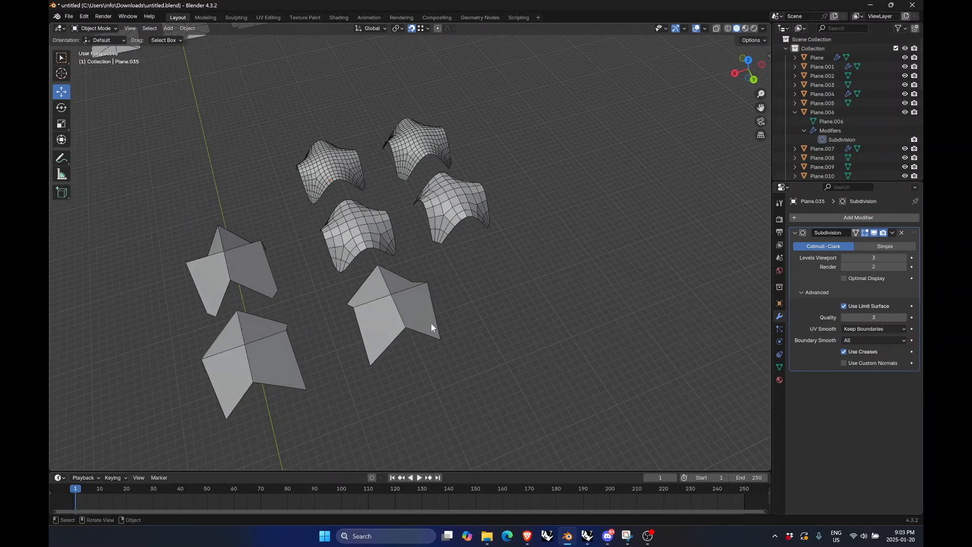
# Select the unsmoothed copy of the square-cornered folded plane beside the smoothed ones
pyautogui.scroll(2, 420, 331)
pyautogui.click(413, 328)
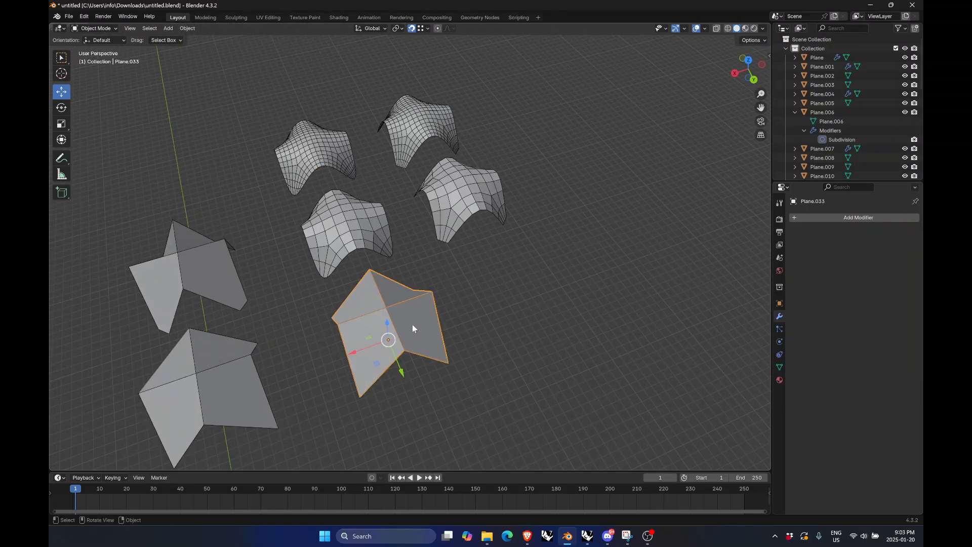
# Add a Subdivision modifier to the selected folded plane with viewport level 2, expand its advanced settings and turn off Optimal Display
pyautogui.click(846, 217)
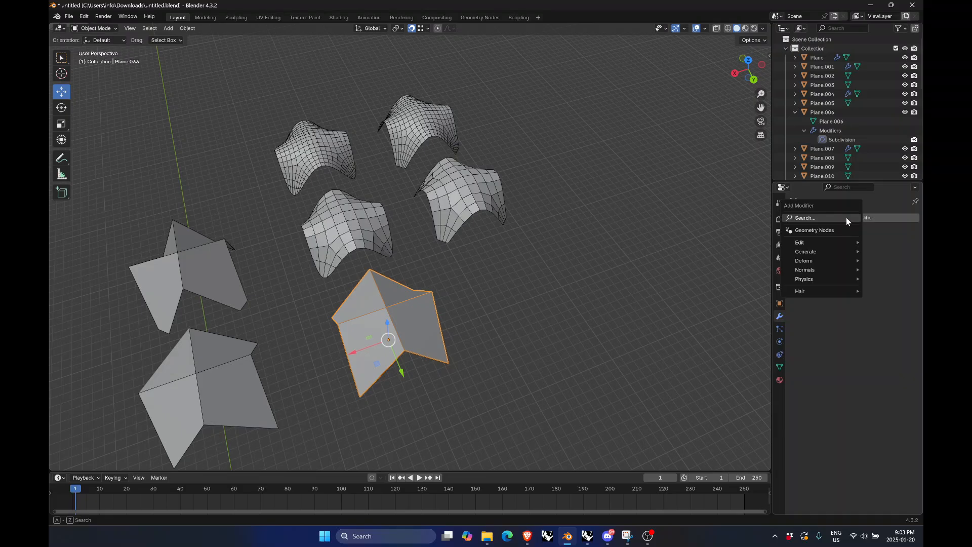
pyautogui.press('space')
pyautogui.click(826, 233)
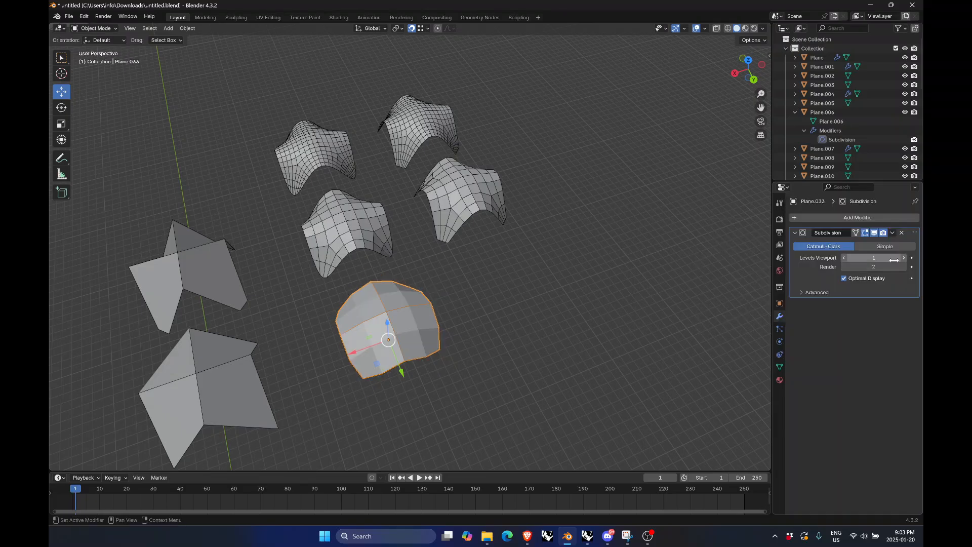
pyautogui.click(905, 257)
pyautogui.click(818, 293)
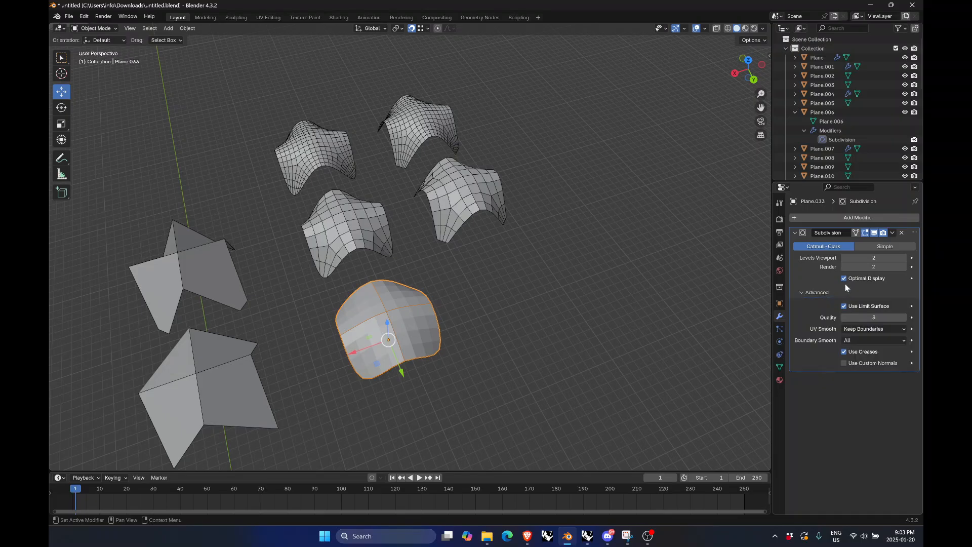
pyautogui.click(844, 279)
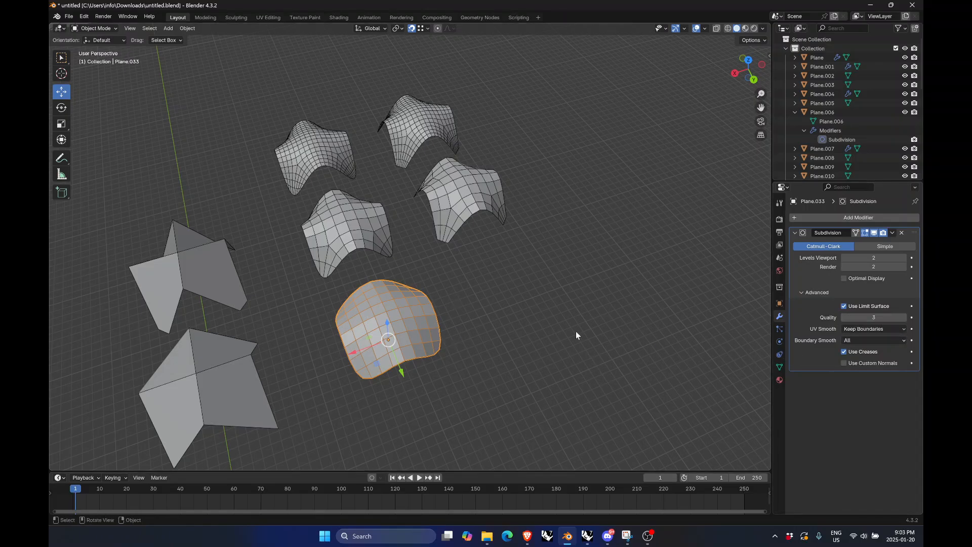
# Duplicate the newly subdivided surface and place the copy about 14 m away in the negative X direction
pyautogui.click(551, 324)
pyautogui.click(411, 325)
pyautogui.hotkey('shift', 'd')
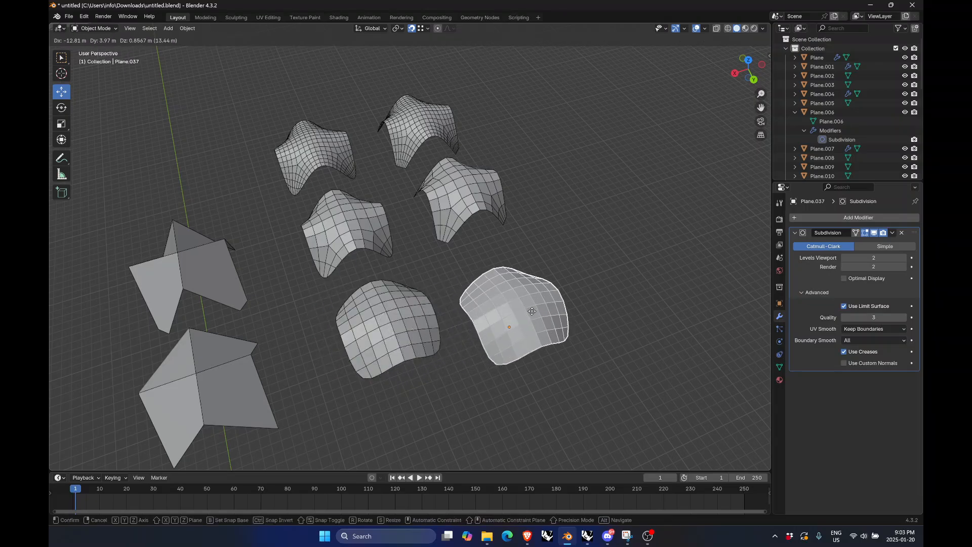
pyautogui.press('x')
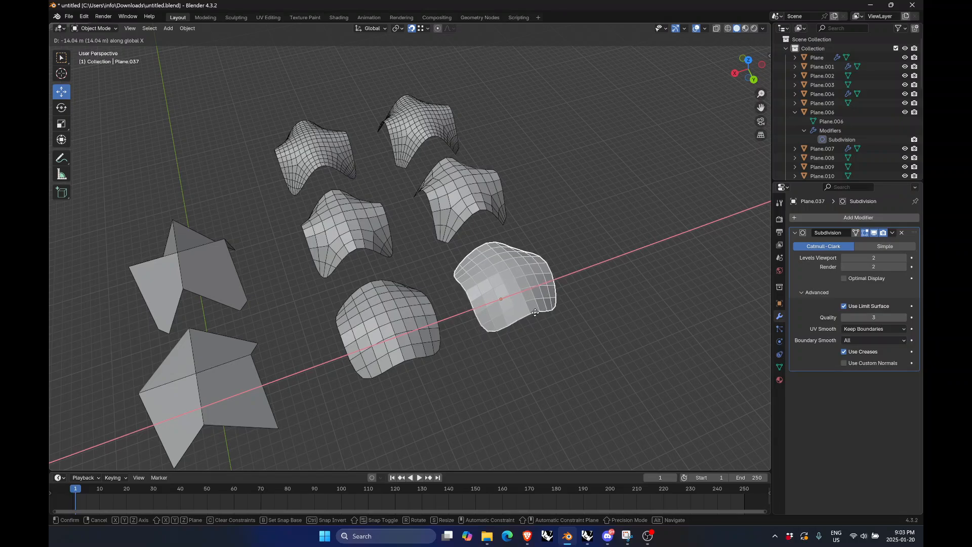
pyautogui.click(538, 312)
# Set the duplicated surface's Subdivision modifier to the Keep Corners boundary smoothing option
pyautogui.click(596, 339)
pyautogui.click(534, 292)
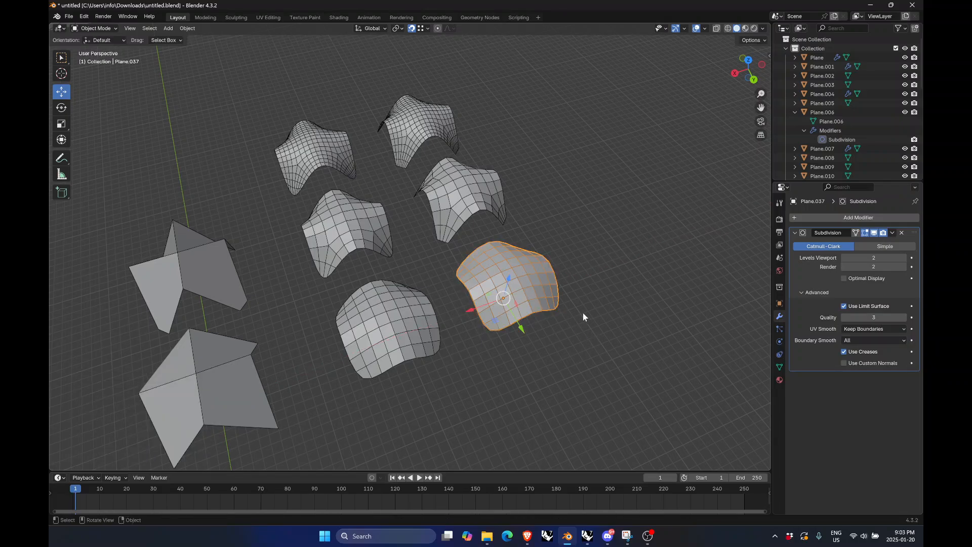
pyautogui.click(881, 341)
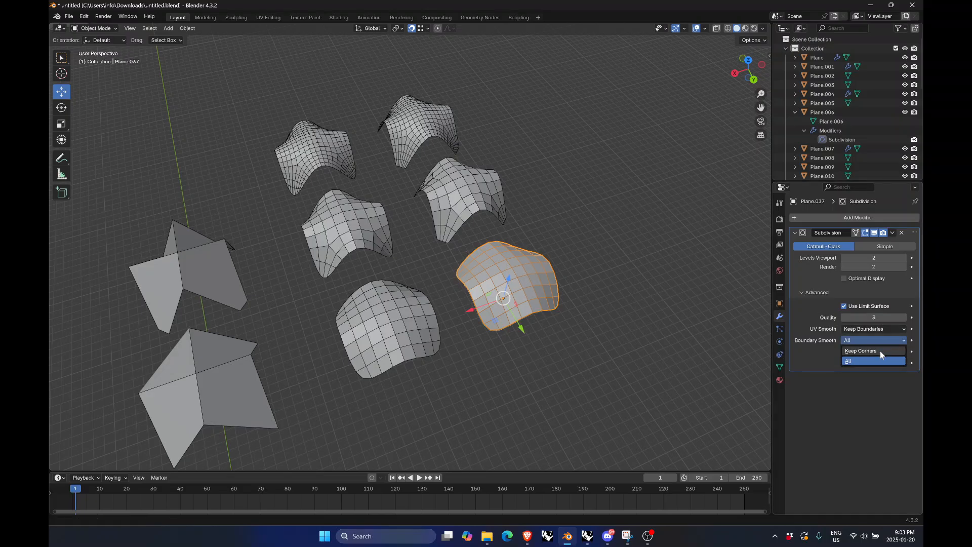
pyautogui.click(880, 352)
pyautogui.click(579, 363)
# Compare the boundary corners of the two newest subdivided surfaces, one smoothed with All and one with Keep Corners
pyautogui.scroll(1, 531, 283)
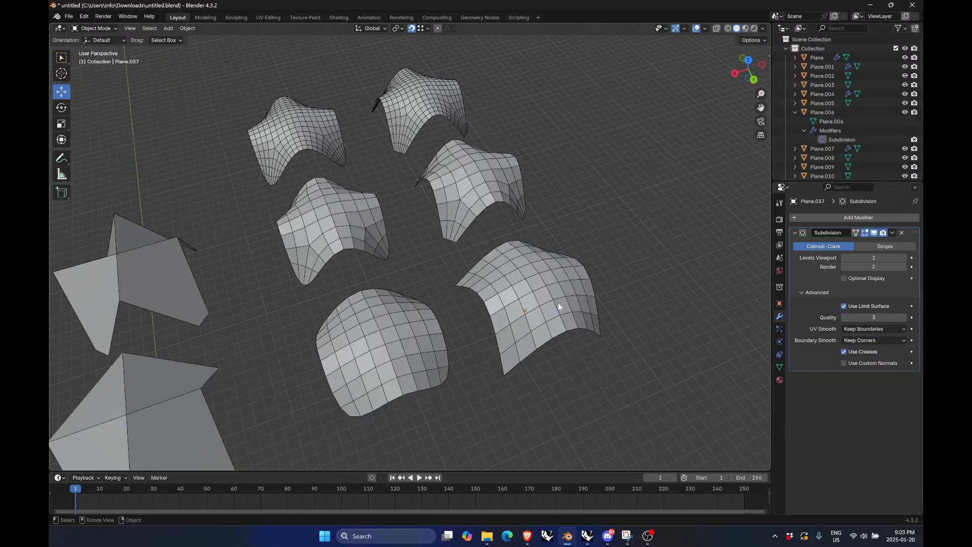
pyautogui.moveTo(558, 303); pyautogui.dragTo(577, 269, button='middle')
pyautogui.click(418, 294)
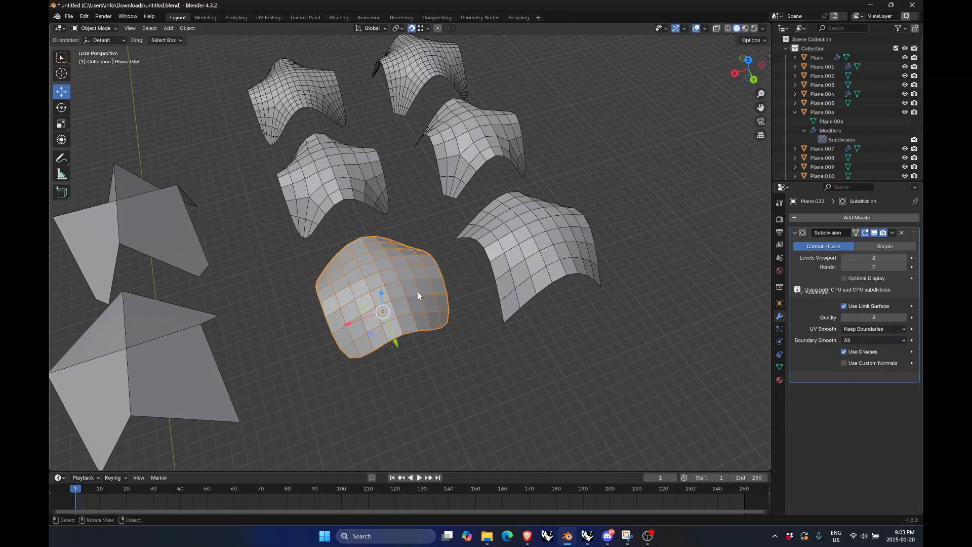
pyautogui.keyDown('shift'); pyautogui.click(533, 236); pyautogui.keyUp('shift')
pyautogui.scroll(-3, 557, 286)
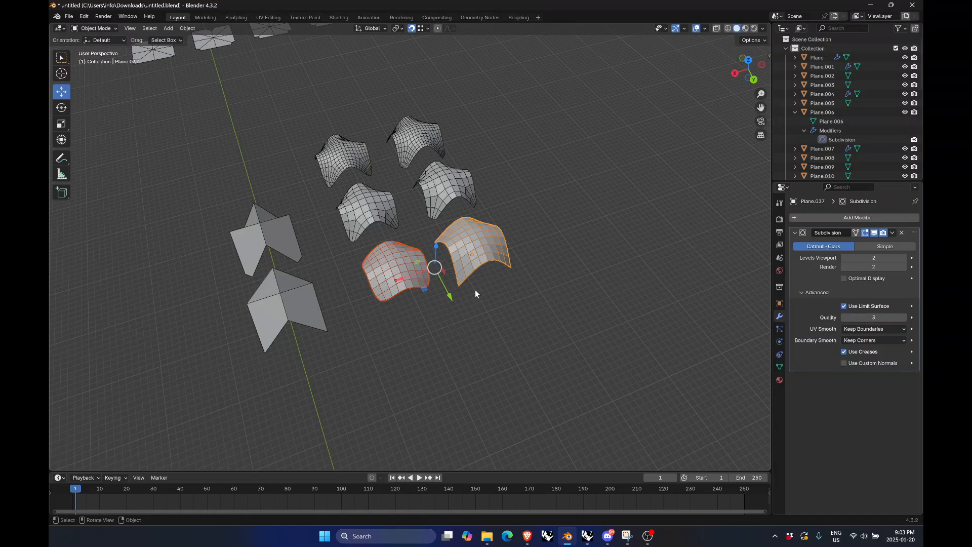
pyautogui.scroll(1, 480, 302)
pyautogui.scroll(1, 454, 223)
pyautogui.click(615, 333)
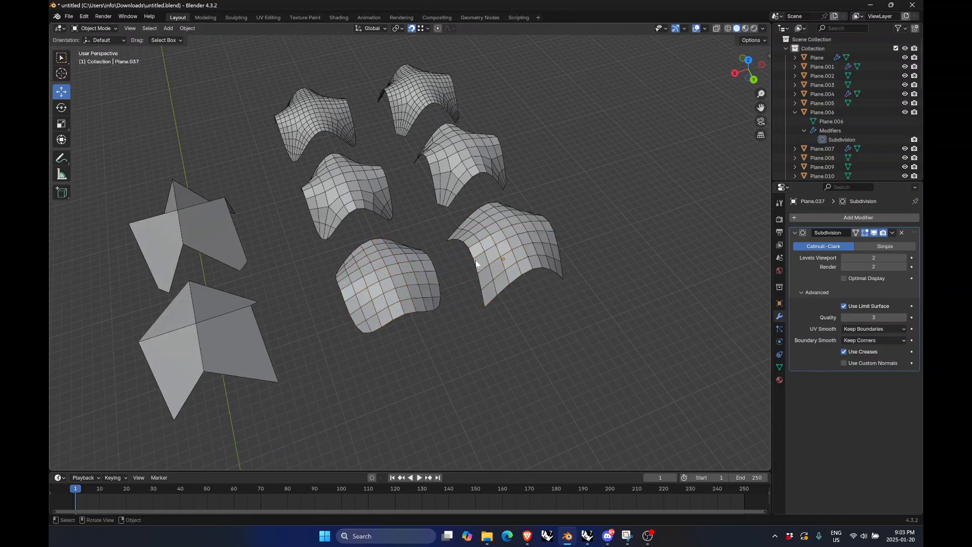
pyautogui.moveTo(478, 265); pyautogui.dragTo(595, 266, button='middle')
pyautogui.scroll(-2, 577, 292)
pyautogui.scroll(3, 435, 211)
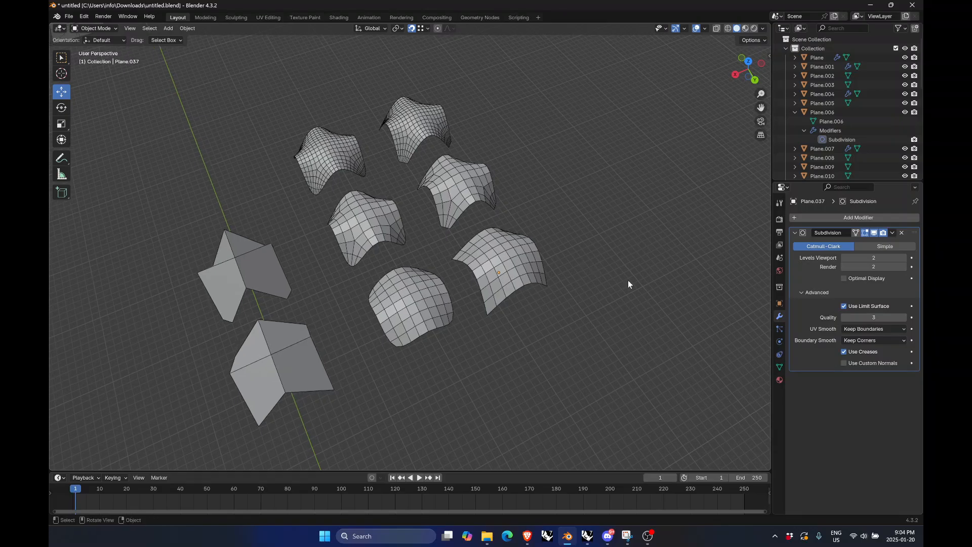
pyautogui.scroll(-1, 630, 279)
pyautogui.moveTo(625, 296); pyautogui.dragTo(609, 291, button='middle')
# Select the two folded planes and six subdivided surfaces for an FBX export, naming the file BtoR_02.fbx
pyautogui.moveTo(192, 103); pyautogui.dragTo(565, 429)
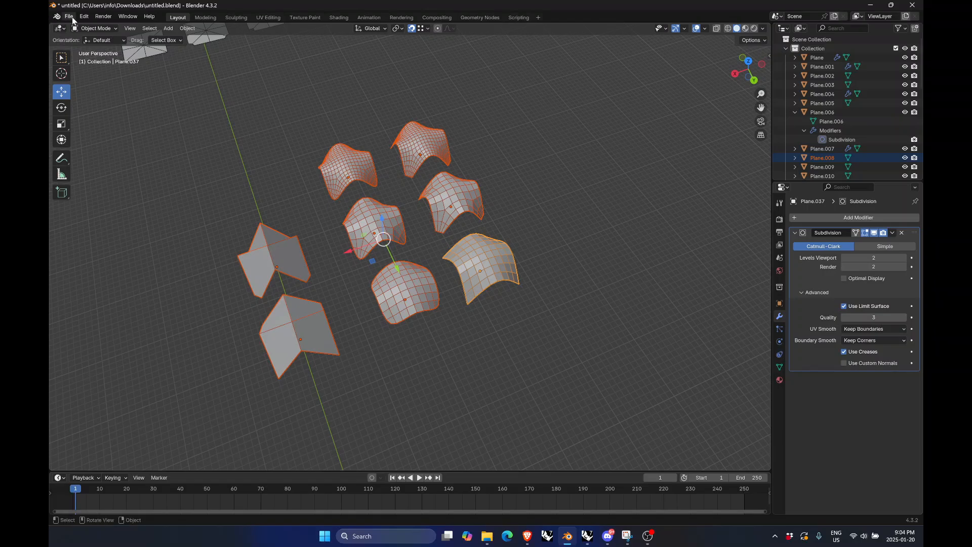
pyautogui.click(69, 17)
pyautogui.moveTo(104, 155)
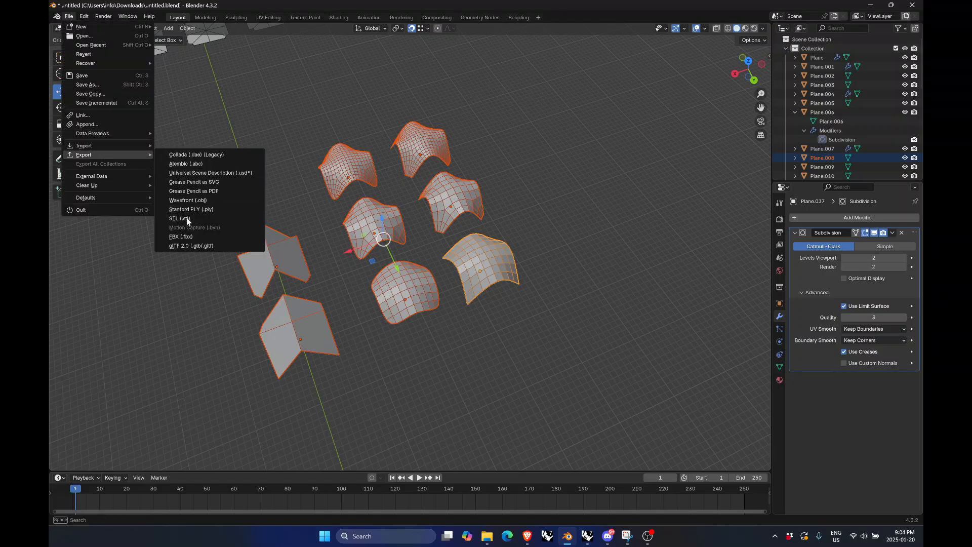
pyautogui.click(188, 237)
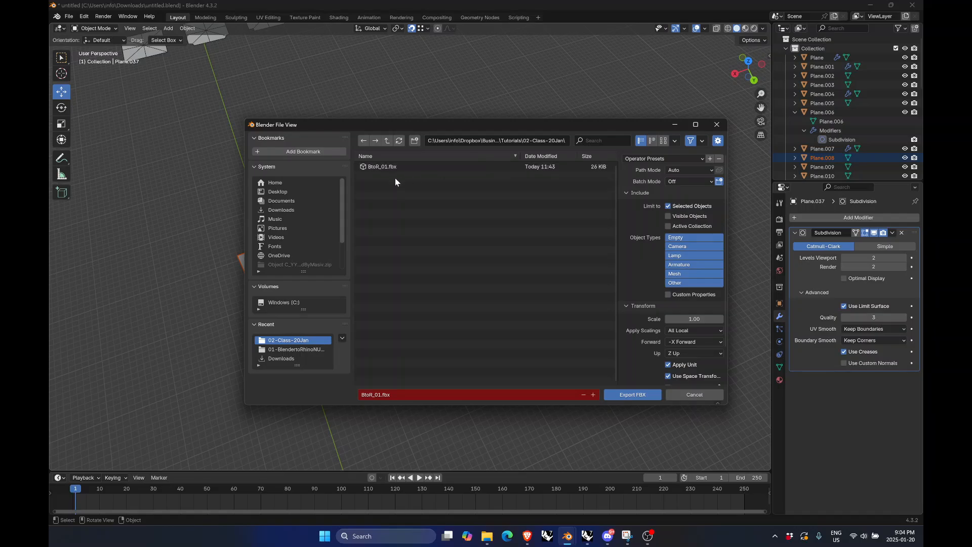
pyautogui.click(382, 166)
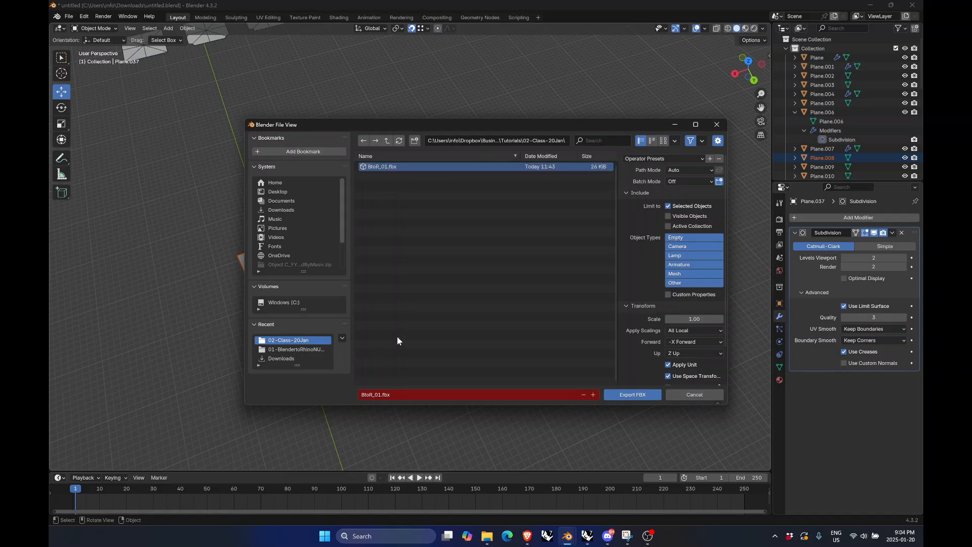
pyautogui.click(380, 395)
pyautogui.moveTo(728, 406); pyautogui.dragTo(743, 448)
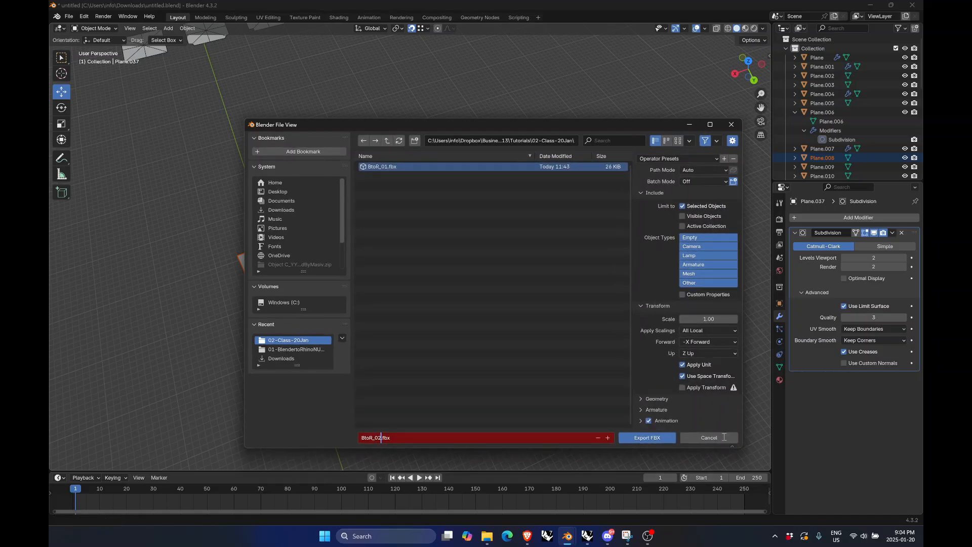
# Expand the Geometry export options to check them, and export the selected objects as FBX
pyautogui.click(642, 398)
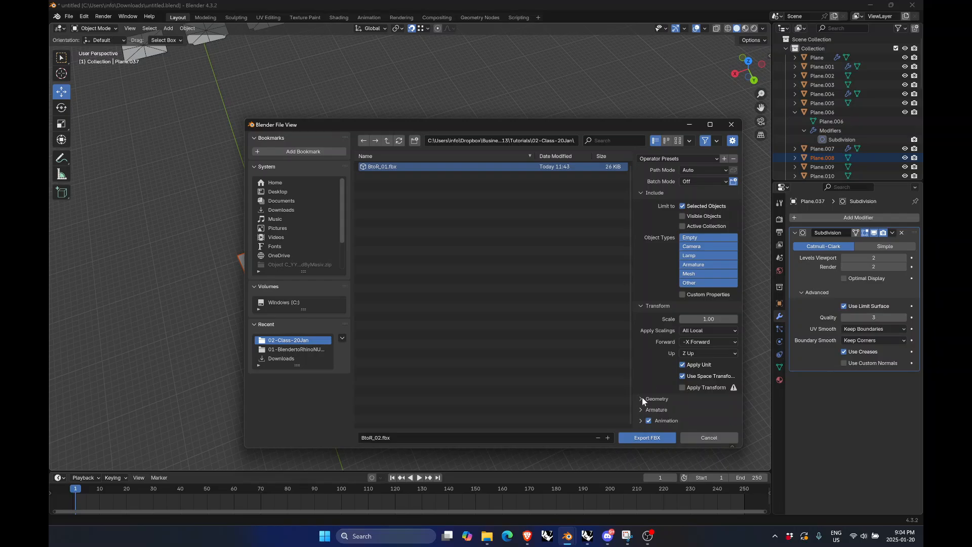
pyautogui.click(642, 397)
pyautogui.scroll(-4, 649, 371)
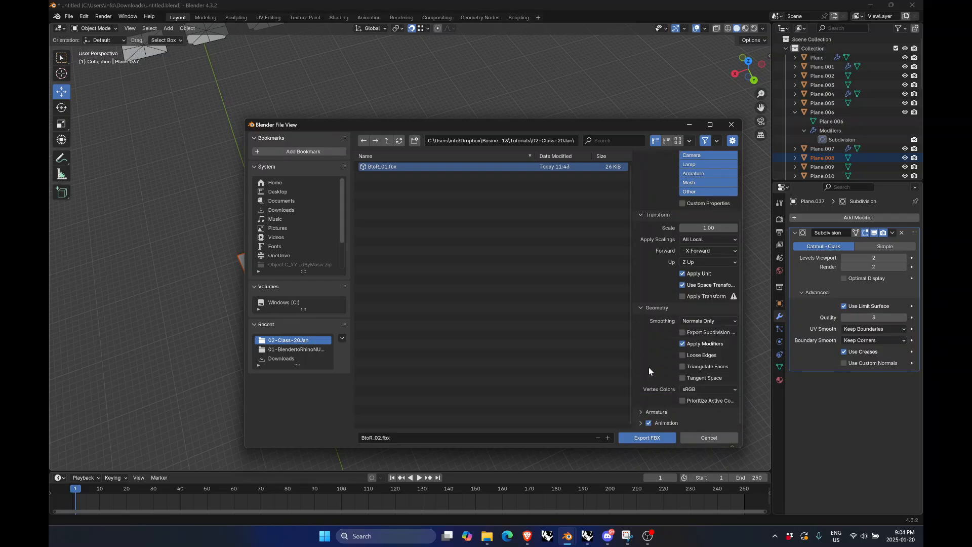
pyautogui.scroll(4, 649, 367)
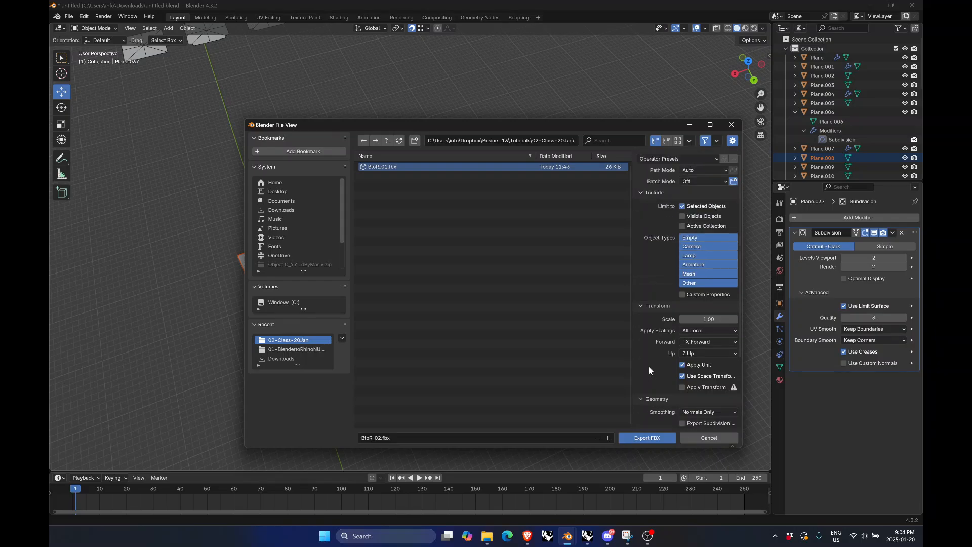
pyautogui.click(657, 438)
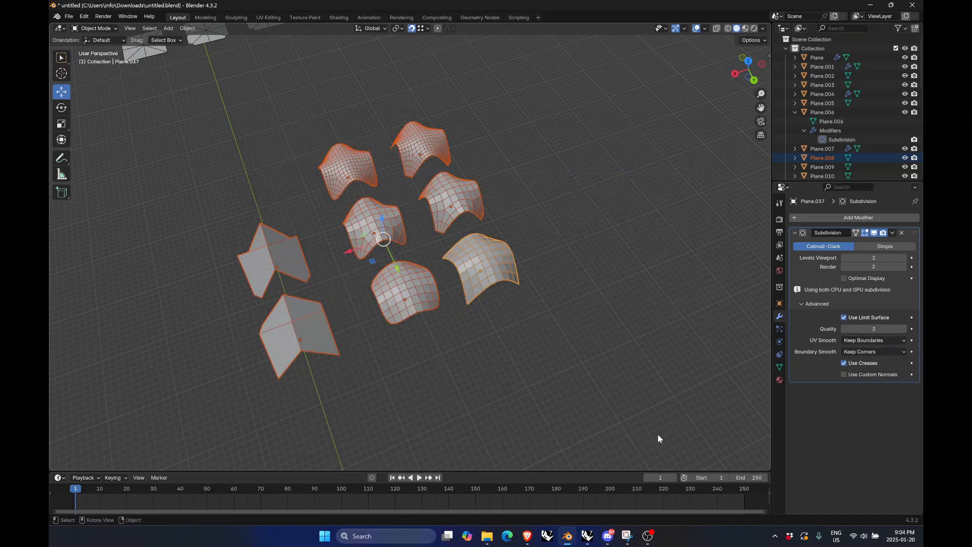
# Switch to Rhino and choose the BtoR_02 FBX file for import into Part05.3dm
pyautogui.moveTo(590, 536)
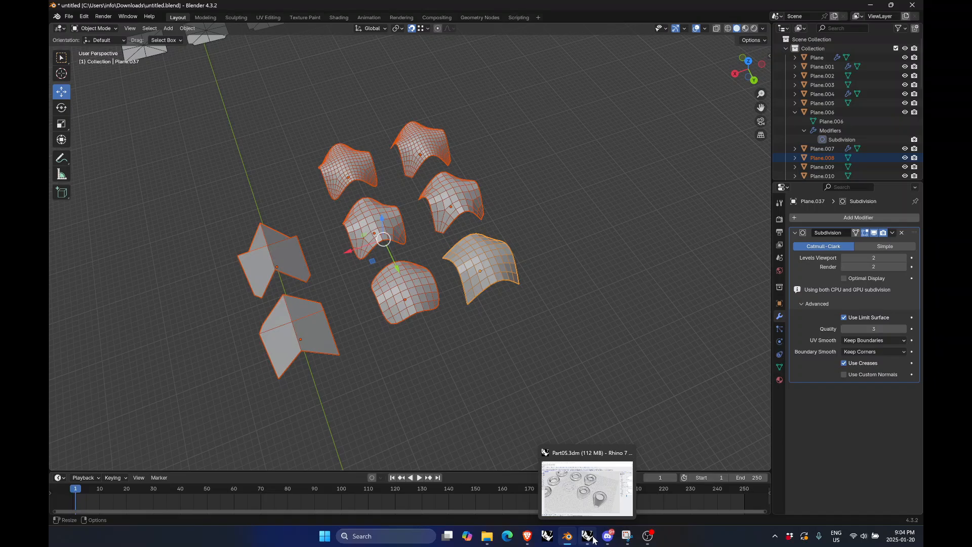
pyautogui.click(597, 494)
pyautogui.scroll(-5, 591, 304)
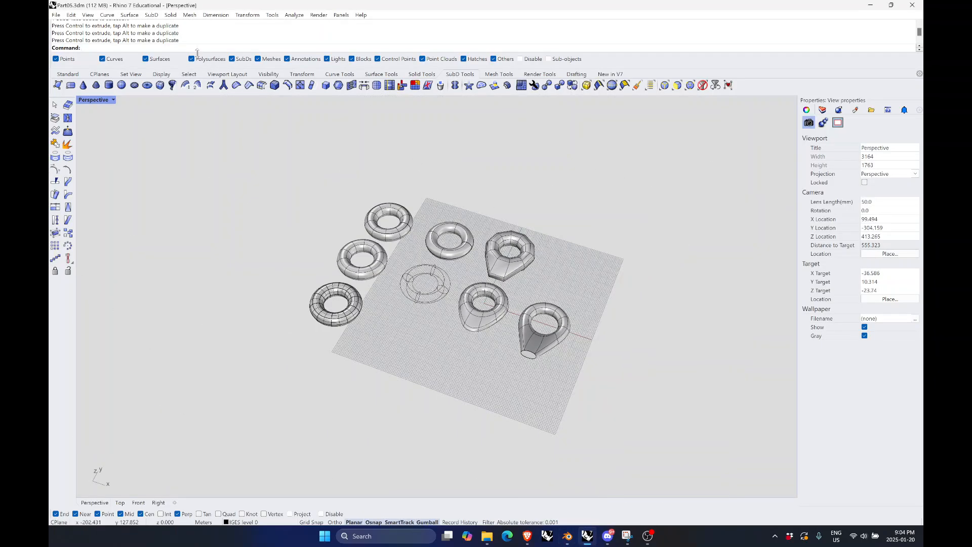
pyautogui.click(56, 15)
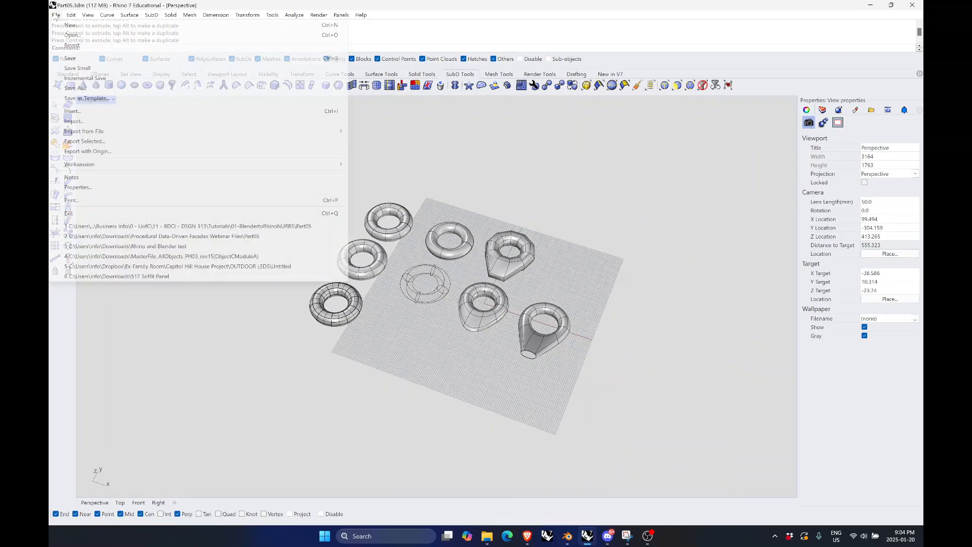
pyautogui.click(81, 121)
pyautogui.click(494, 223)
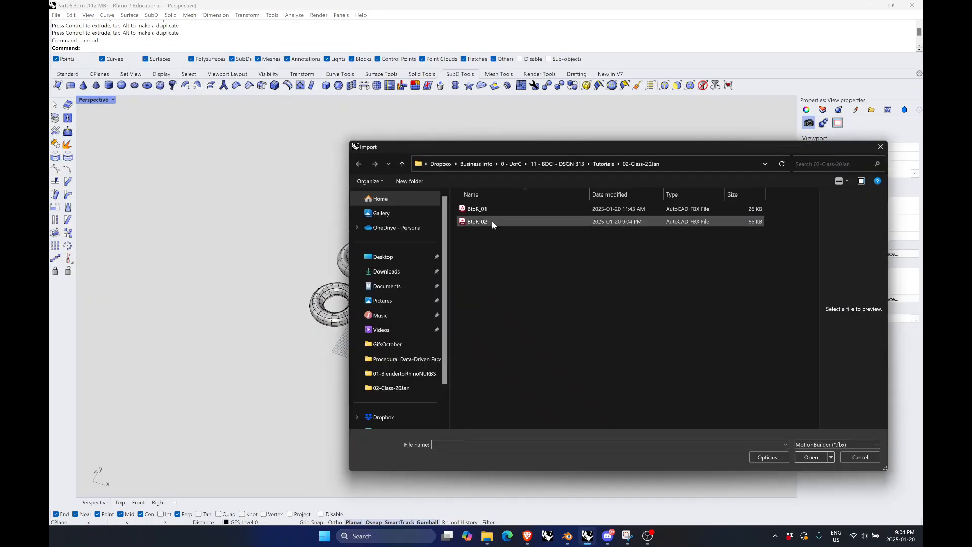
pyautogui.doubleClick(495, 223)
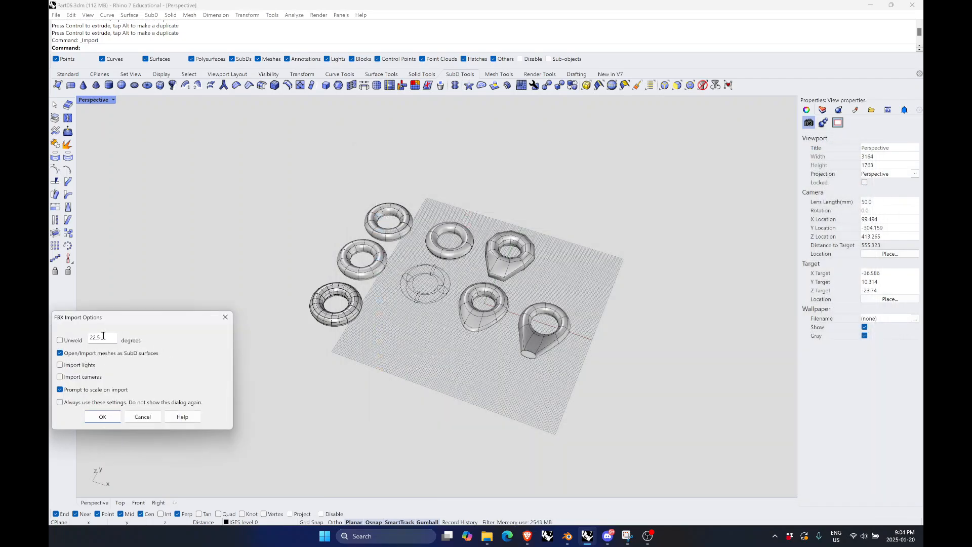
# Import the meshes as SubD surfaces with the existing FBX options and accept scaling the geometry by 0.01
pyautogui.moveTo(110, 325); pyautogui.dragTo(192, 250)
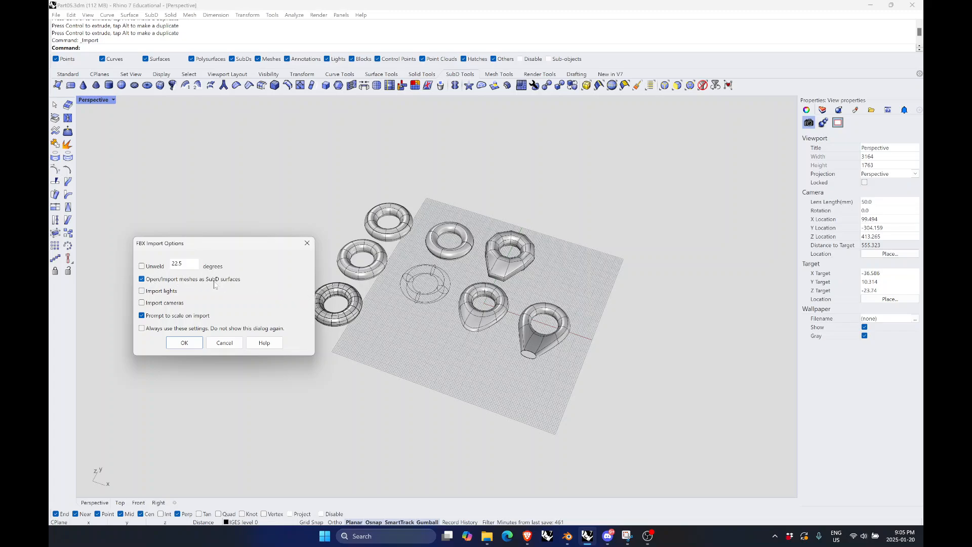
pyautogui.click(180, 340)
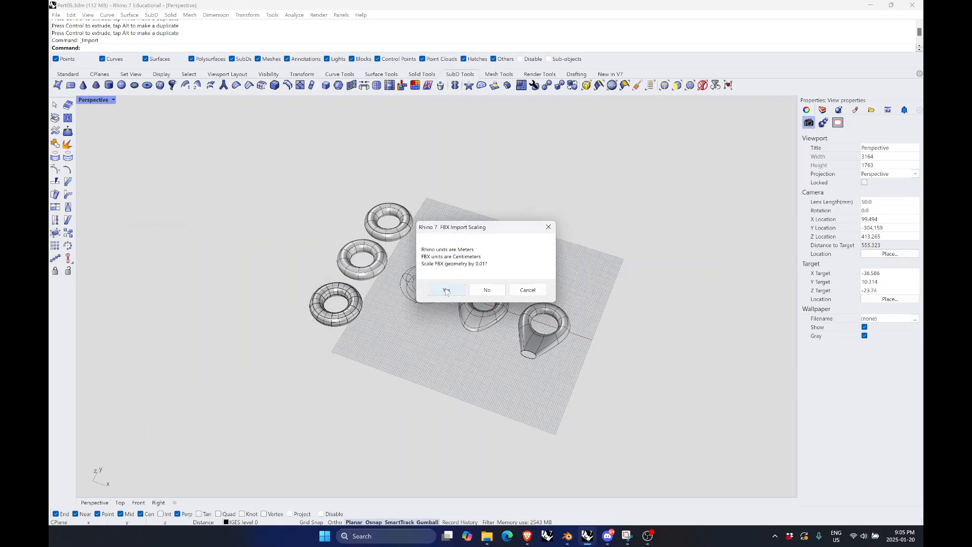
pyautogui.click(447, 291)
# Move the imported SubDs about 93 m in the negative Y direction, clear of the torus models
pyautogui.moveTo(491, 289); pyautogui.dragTo(433, 405)
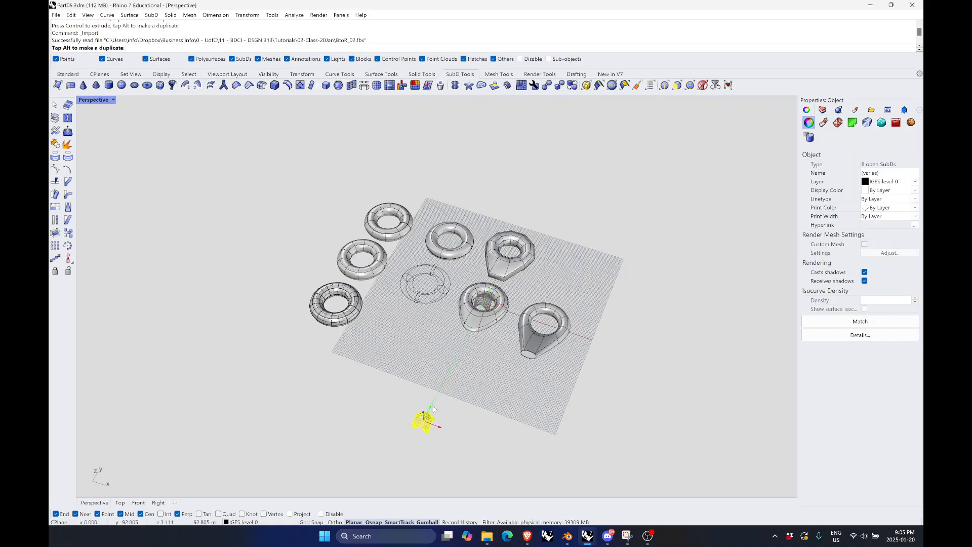
pyautogui.click(69, 75)
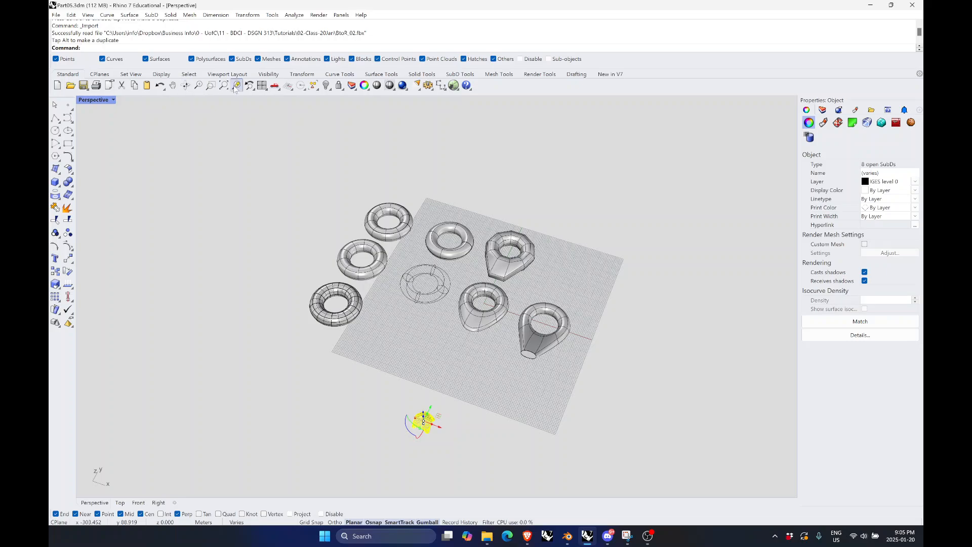
pyautogui.click(235, 89)
pyautogui.click(606, 331)
pyautogui.scroll(-5, 582, 323)
pyautogui.scroll(4, 406, 290)
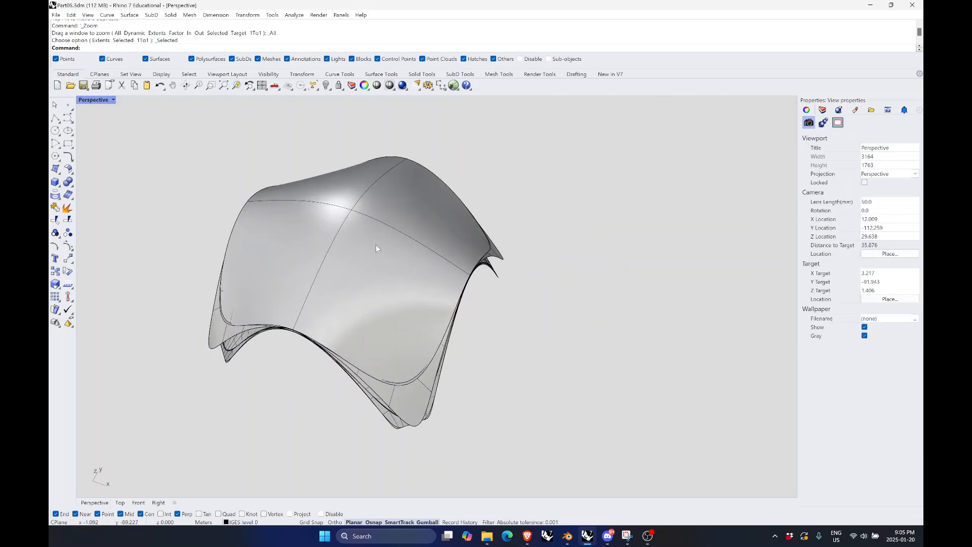
# Move the Plane.020 SubD out of the overlapping stack, about 14 m in the negative Y direction
pyautogui.click(376, 248)
pyautogui.scroll(-2, 424, 303)
pyautogui.moveTo(399, 262); pyautogui.dragTo(313, 391)
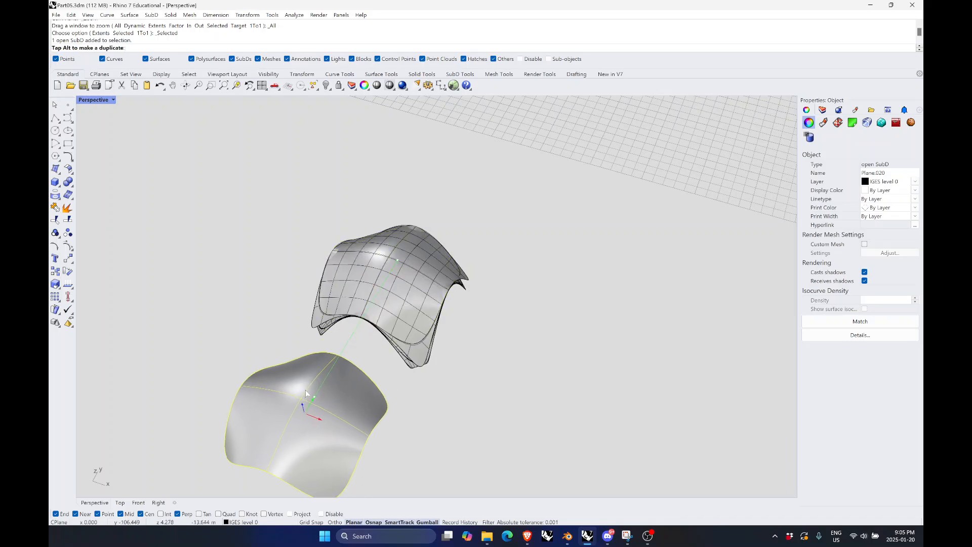
pyautogui.scroll(-4, 358, 232)
# Move the Plane.033 SubD out of the stack along negative Y, beyond the surface already separated
pyautogui.click(376, 248)
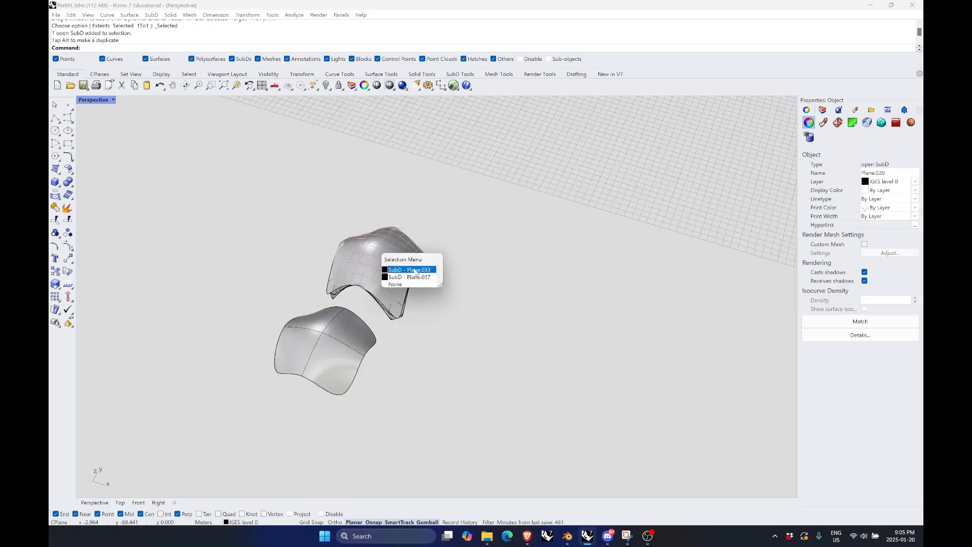
pyautogui.click(409, 269)
pyautogui.keyDown('alt'); pyautogui.moveTo(385, 246); pyautogui.dragTo(277, 413); pyautogui.keyUp('alt')
pyautogui.click(439, 406)
# Move the Plane.037 SubD out of the overlapping stack to a clear spot beside the Plane.033 surface
pyautogui.click(375, 239)
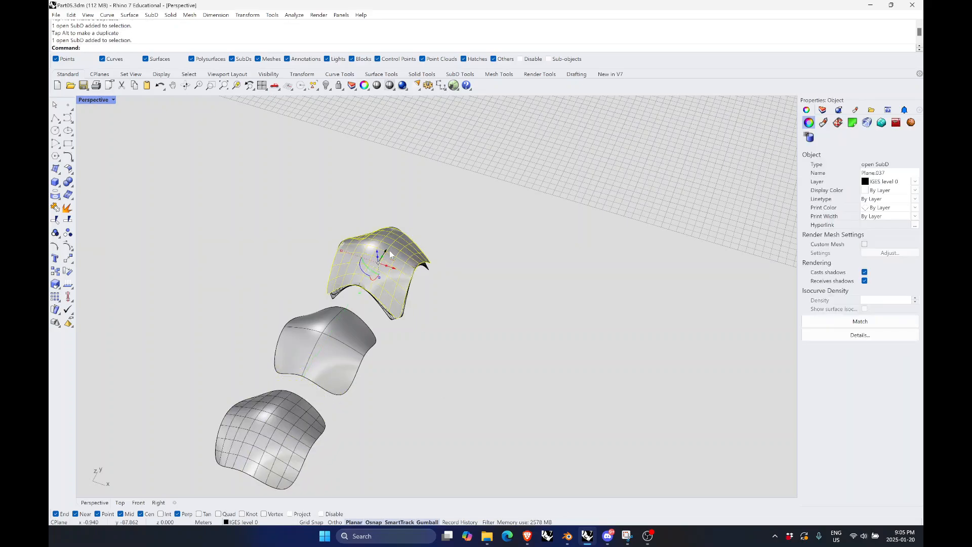
pyautogui.keyDown('alt'); pyautogui.moveTo(390, 253); pyautogui.dragTo(397, 450); pyautogui.keyUp('alt')
pyautogui.scroll(-2, 340, 276)
pyautogui.press('Escape')
# Move the remaining coarse SubD about 16 m in positive X, and the Plane.035 SubD farther along the same direction
pyautogui.click(367, 243)
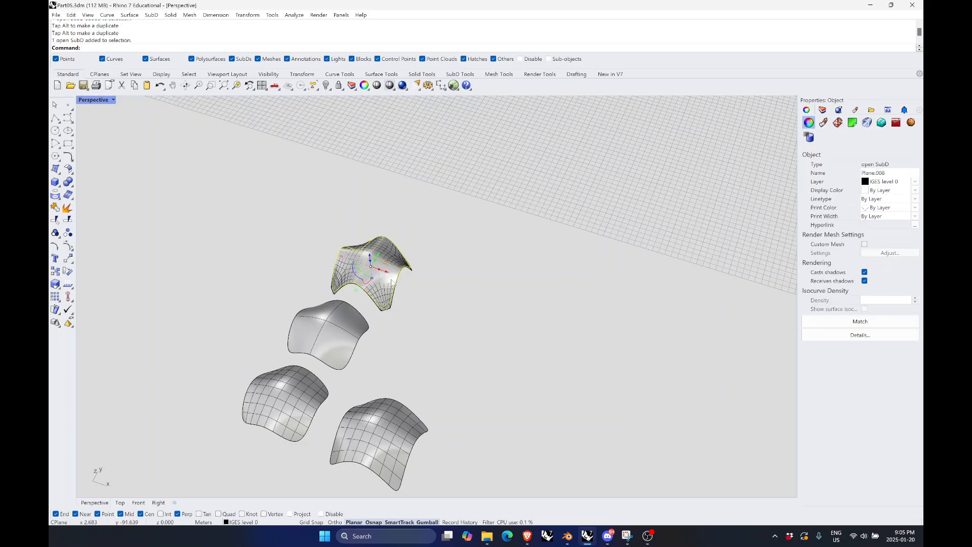
pyautogui.keyDown('alt'); pyautogui.moveTo(390, 276); pyautogui.dragTo(489, 306); pyautogui.keyUp('alt')
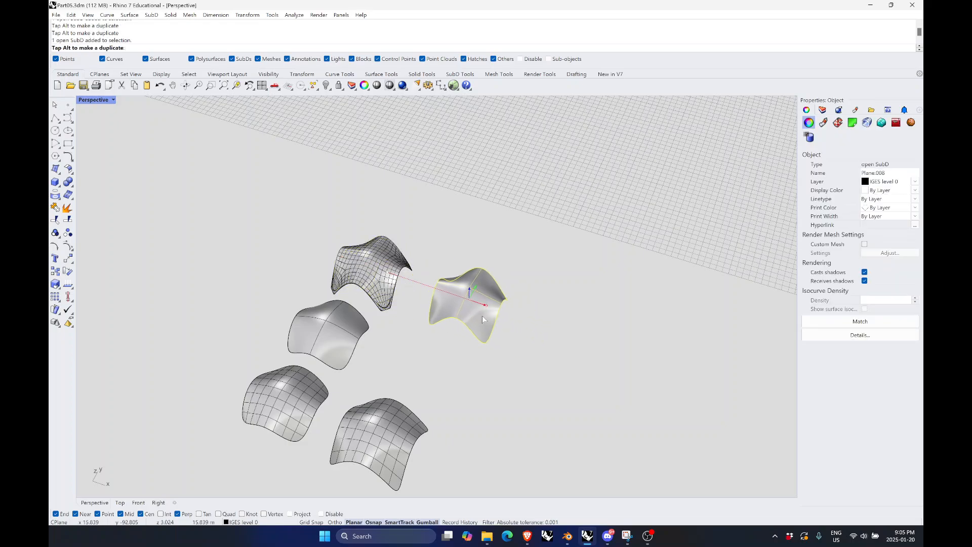
pyautogui.click(380, 260)
pyautogui.click(408, 275)
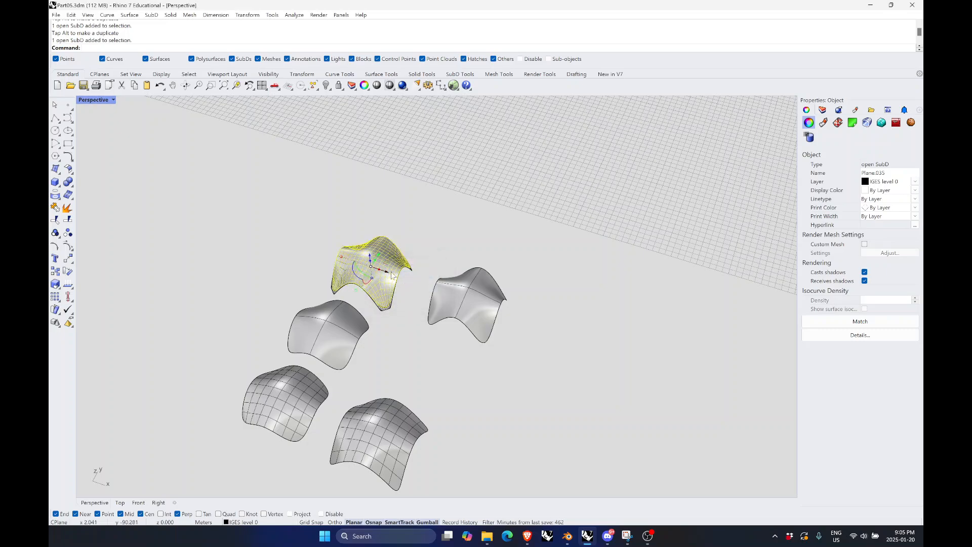
pyautogui.moveTo(391, 277); pyautogui.dragTo(596, 345)
# Move the Plane.036 and Plane.032 SubDs out of the stack along negative X, spaced apart from each other
pyautogui.click(388, 277)
pyautogui.moveTo(387, 278); pyautogui.dragTo(246, 227)
pyautogui.click(388, 278)
pyautogui.click(399, 285)
pyautogui.moveTo(390, 280); pyautogui.dragTo(175, 204)
# Move the Plane.034 SubD along positive X and then along positive Y to a clear spot behind Plane.035
pyautogui.click(377, 267)
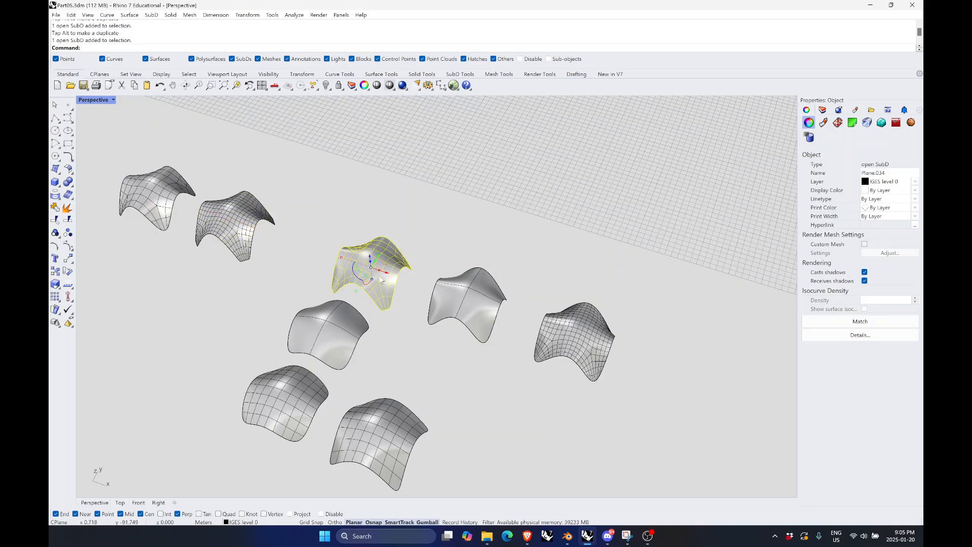
pyautogui.scroll(2, 385, 286)
pyautogui.scroll(-1, 384, 284)
pyautogui.scroll(-2, 393, 292)
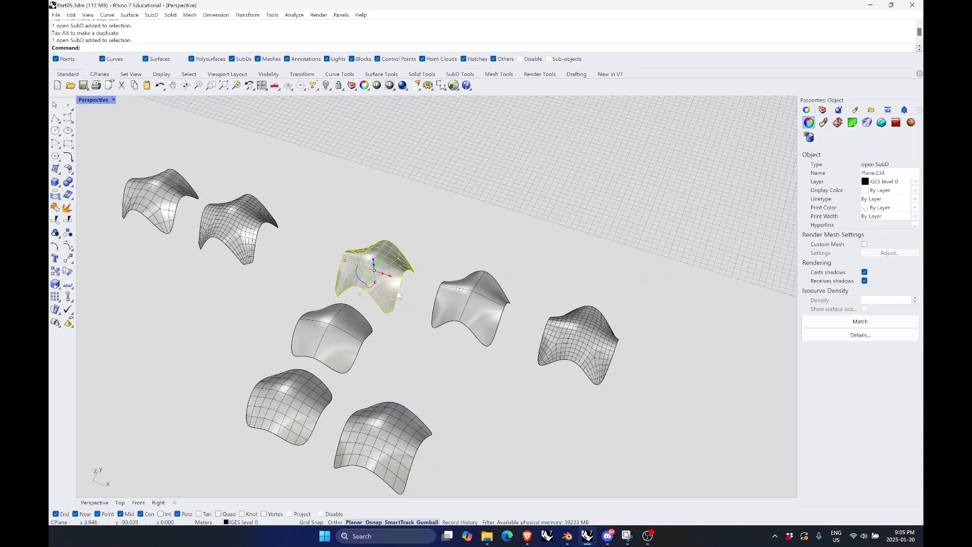
pyautogui.scroll(2, 375, 289)
pyautogui.moveTo(391, 277); pyautogui.dragTo(623, 369)
pyautogui.scroll(-2, 624, 329)
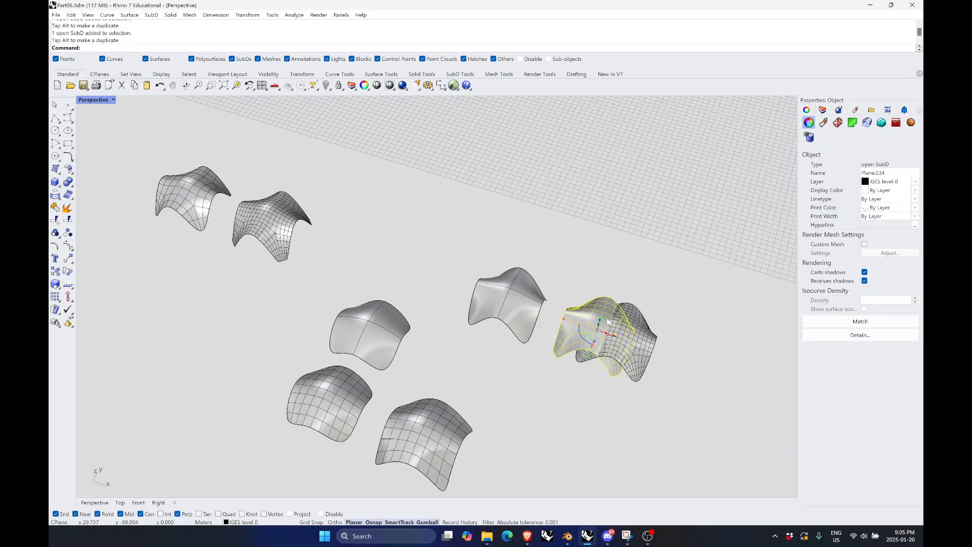
pyautogui.moveTo(606, 319); pyautogui.dragTo(658, 254)
# Place the coarse Plane.020 SubD at the negative X end of the front row and the other coarse SubD behind it
pyautogui.moveTo(374, 338); pyautogui.dragTo(276, 324)
pyautogui.moveTo(278, 282); pyautogui.dragTo(238, 338)
pyautogui.click(315, 290)
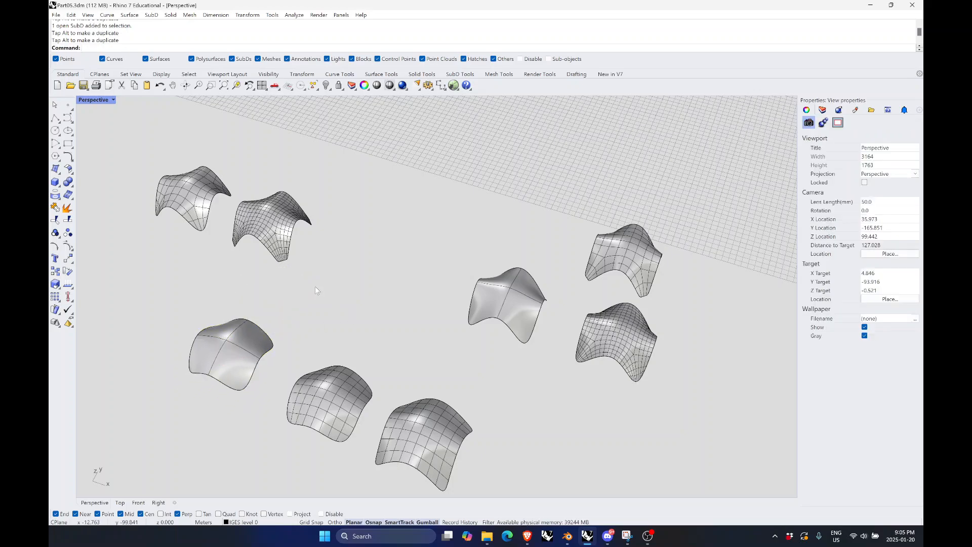
pyautogui.click(470, 333)
pyautogui.moveTo(471, 331); pyautogui.dragTo(302, 280)
pyautogui.click(354, 305)
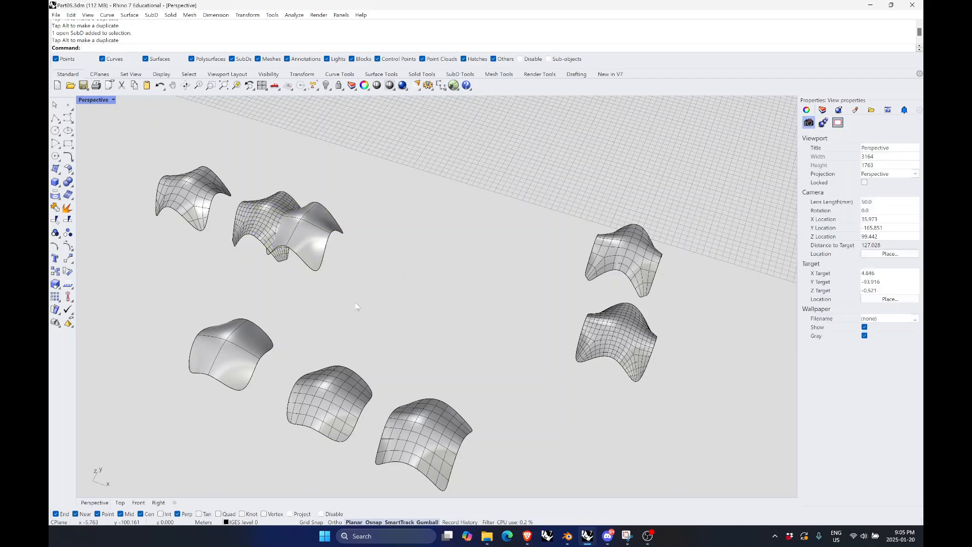
# Move the Plane.032 SubD beside the coarse one in the second row, and Plane.036 along positive X past it
pyautogui.click(214, 208)
pyautogui.moveTo(204, 208); pyautogui.dragTo(398, 292)
pyautogui.click(293, 263)
pyautogui.click(262, 244)
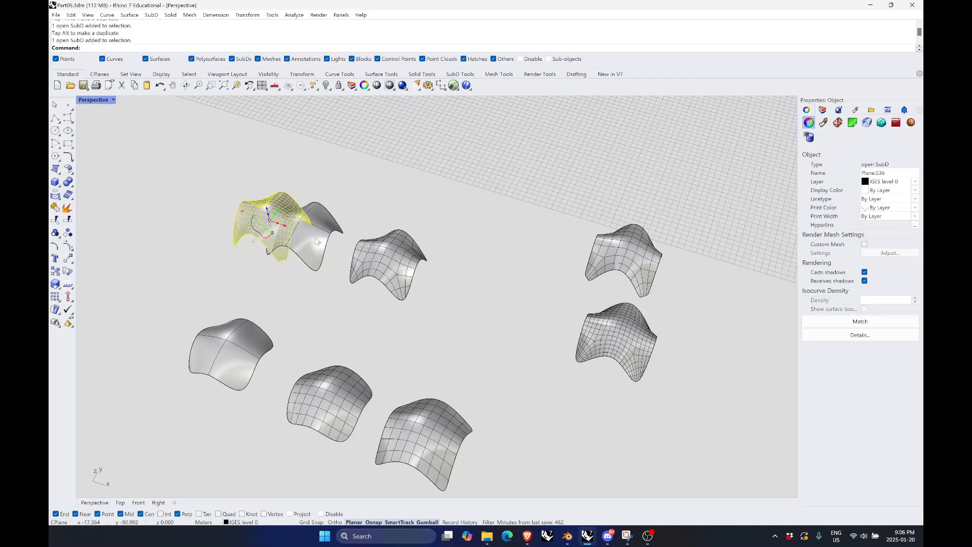
pyautogui.moveTo(286, 226); pyautogui.dragTo(517, 222)
pyautogui.click(573, 275)
# Move the Plane.034 SubD into the second row after Plane.032, and Plane.035 into the rear row beside Plane.036
pyautogui.click(595, 251)
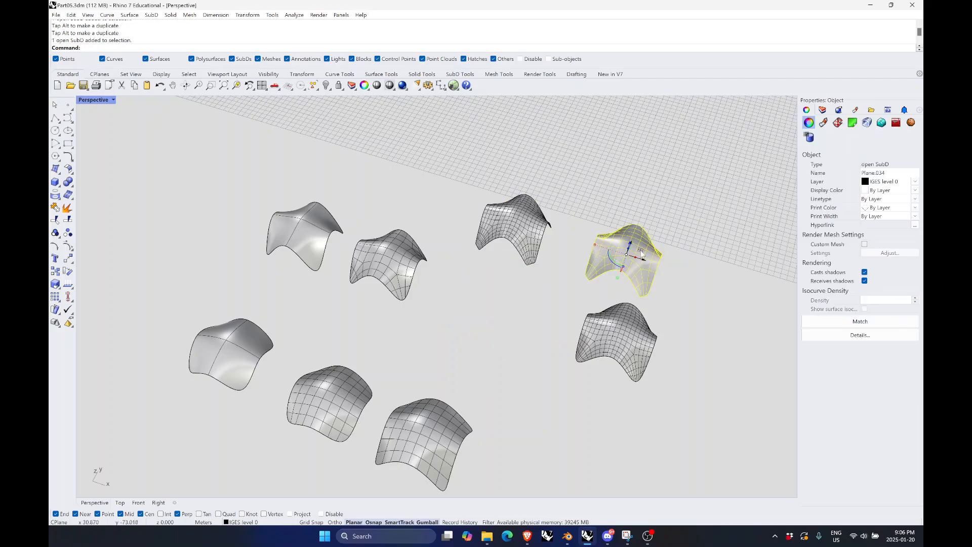
pyautogui.moveTo(679, 305); pyautogui.dragTo(610, 297, button='right')
pyautogui.moveTo(649, 315); pyautogui.dragTo(487, 409)
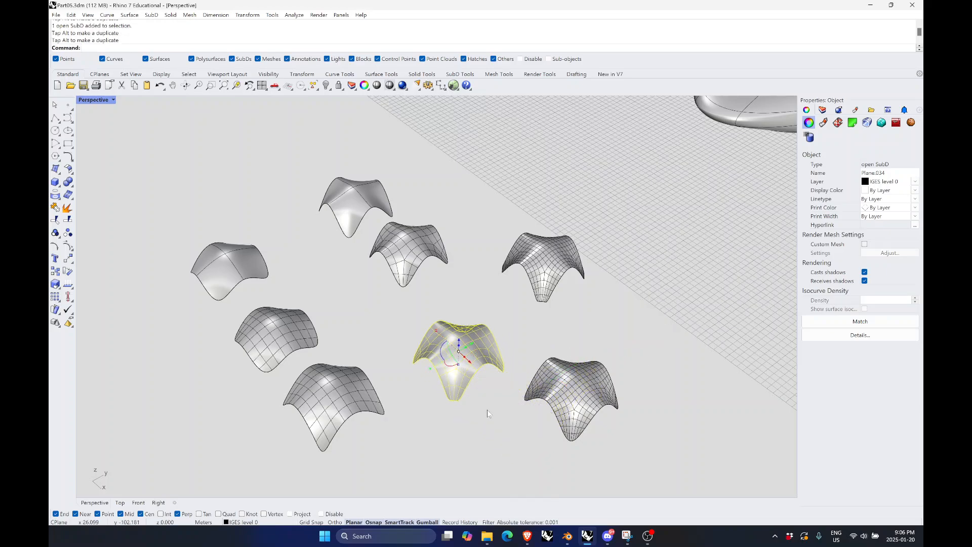
pyautogui.click(487, 410)
pyautogui.click(595, 385)
pyautogui.moveTo(591, 404); pyautogui.dragTo(491, 199)
# Shift the coarse SubD and Plane.032 together, then Plane.034, so the second row lines up with the front row
pyautogui.moveTo(443, 294); pyautogui.dragTo(424, 330, button='right')
pyautogui.moveTo(431, 319); pyautogui.dragTo(319, 277)
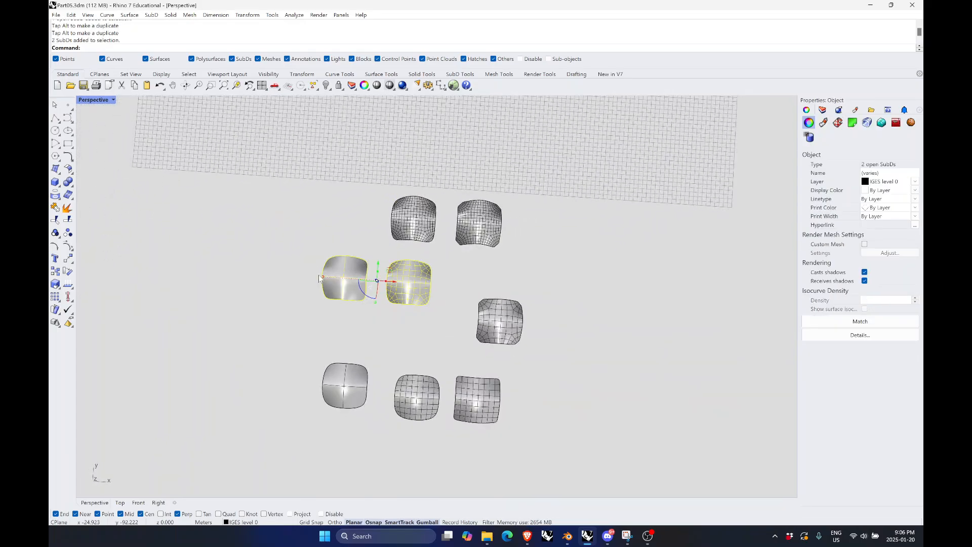
pyautogui.moveTo(378, 265); pyautogui.dragTo(405, 309)
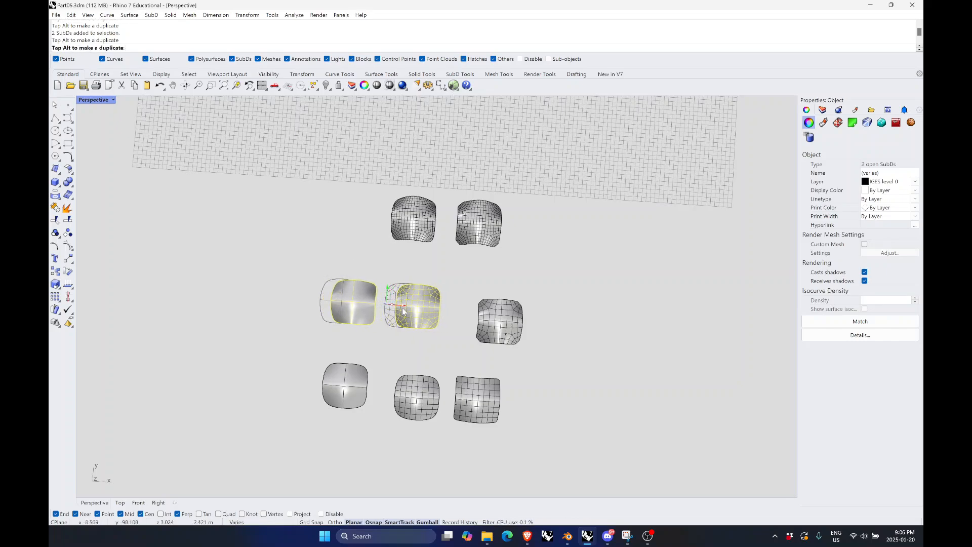
pyautogui.press('Escape')
pyautogui.click(492, 328)
pyautogui.moveTo(503, 297); pyautogui.dragTo(481, 293)
pyautogui.click(526, 349)
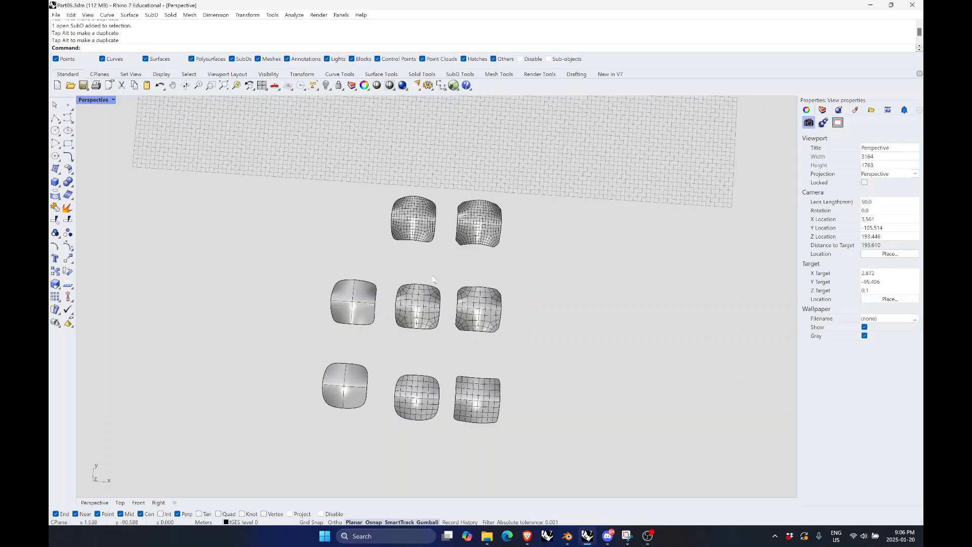
# Shift the two densest SubDs in the rear row closer to the second row and align them with its columns
pyautogui.moveTo(516, 185); pyautogui.dragTo(401, 253)
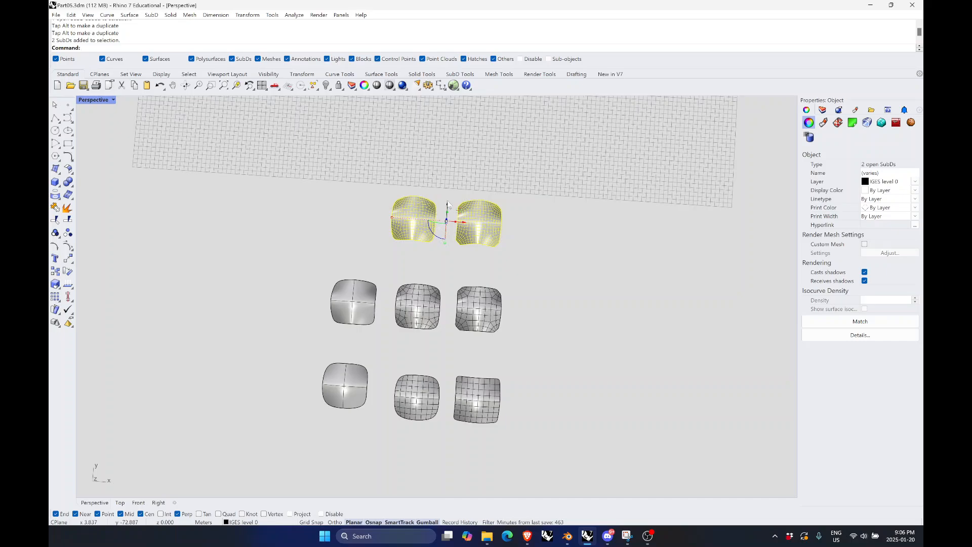
pyautogui.moveTo(449, 206); pyautogui.dragTo(503, 245)
pyautogui.click(487, 270)
pyautogui.click(497, 256)
pyautogui.click(579, 299)
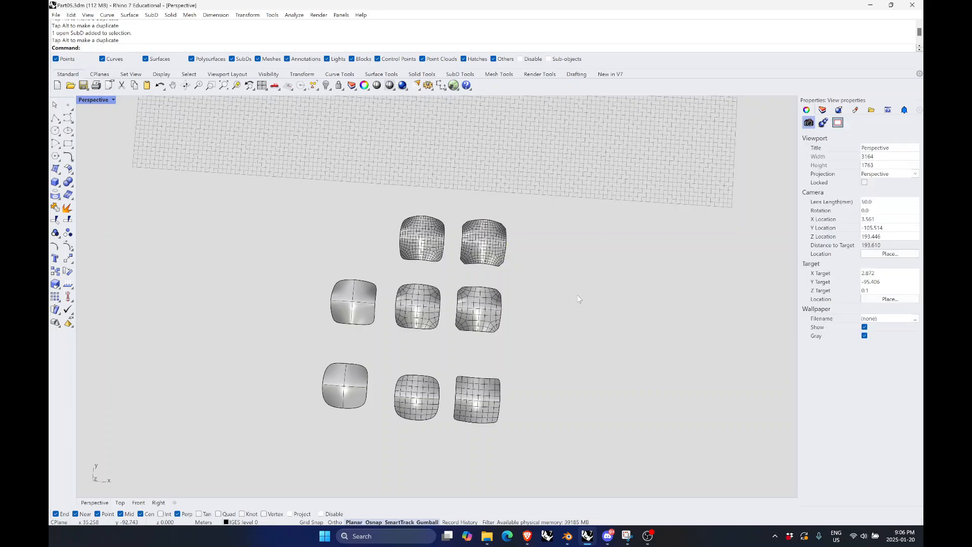
# Inspect the arranged grid of SubD variants from above and at an angle, and show the document's layers
pyautogui.scroll(3, 484, 368)
pyautogui.scroll(2, 433, 350)
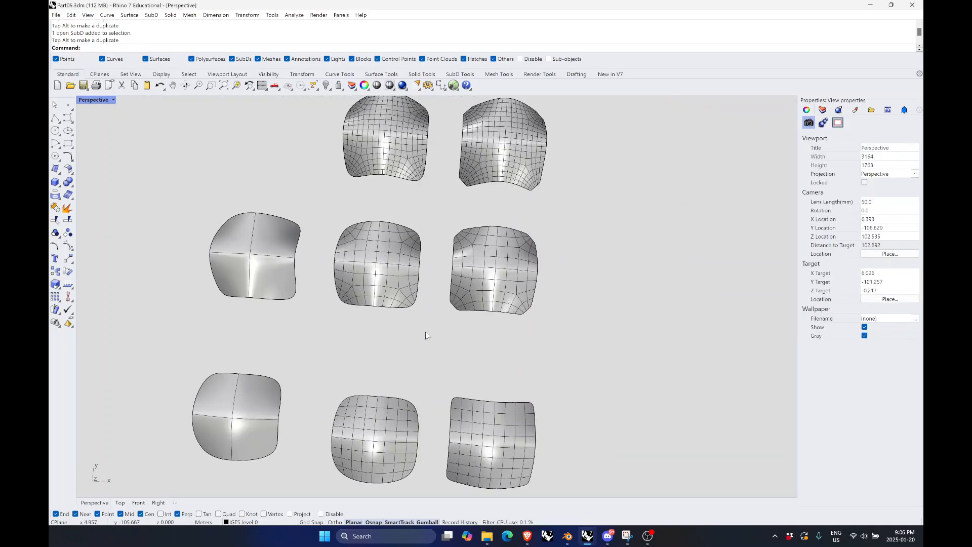
pyautogui.scroll(-2, 497, 307)
pyautogui.scroll(4, 453, 281)
pyautogui.moveTo(486, 319); pyautogui.dragTo(521, 321, button='right')
pyautogui.click(400, 231)
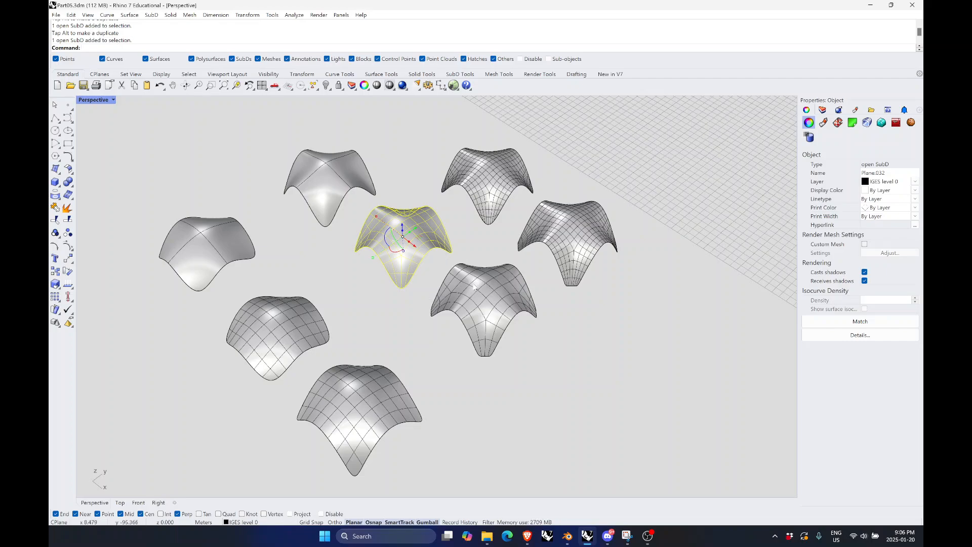
pyautogui.scroll(-2, 449, 318)
pyautogui.moveTo(449, 318); pyautogui.dragTo(463, 339, button='right')
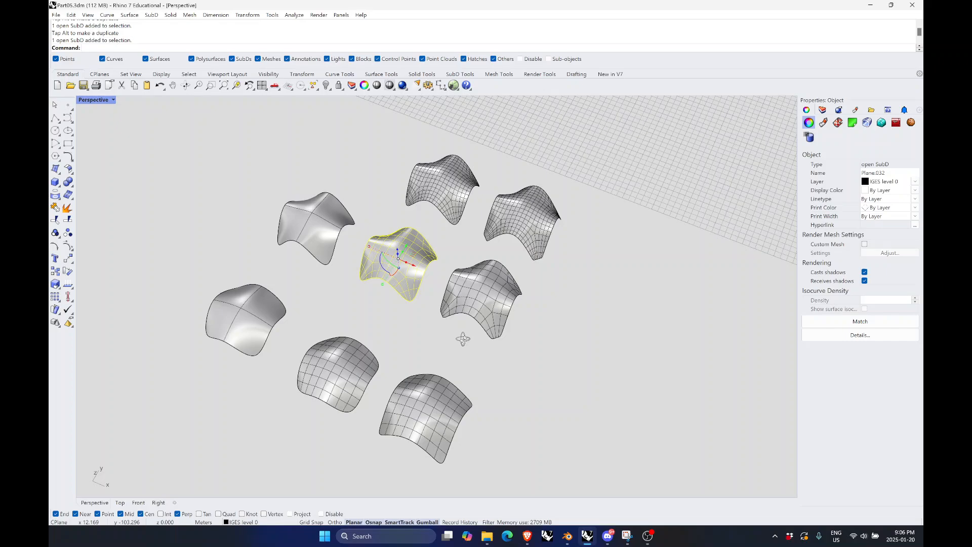
pyautogui.click(511, 334)
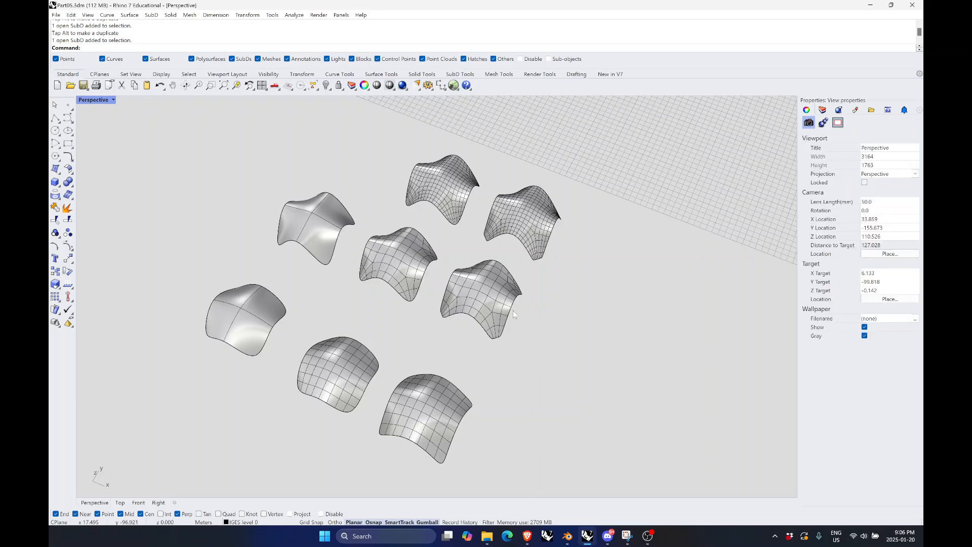
pyautogui.click(822, 109)
pyautogui.scroll(2, 460, 280)
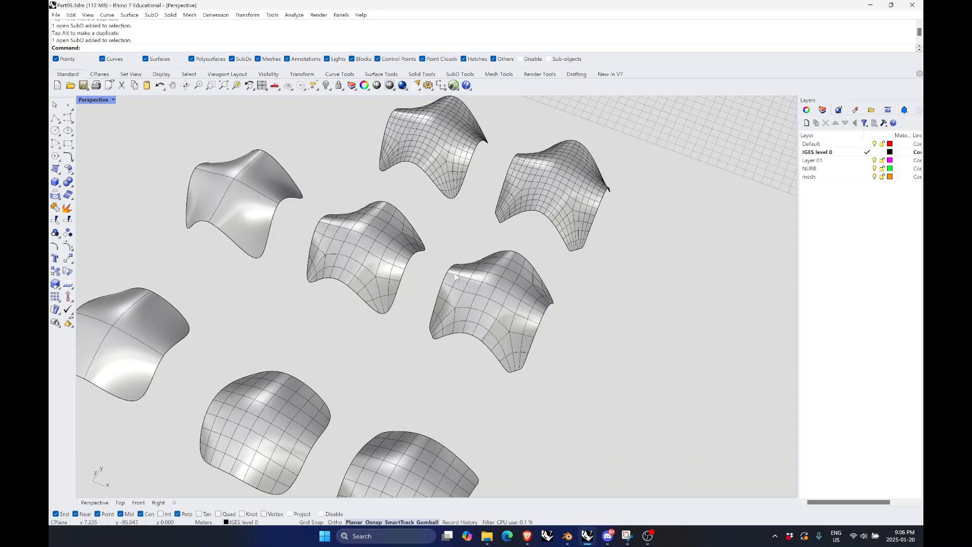
pyautogui.click(393, 249)
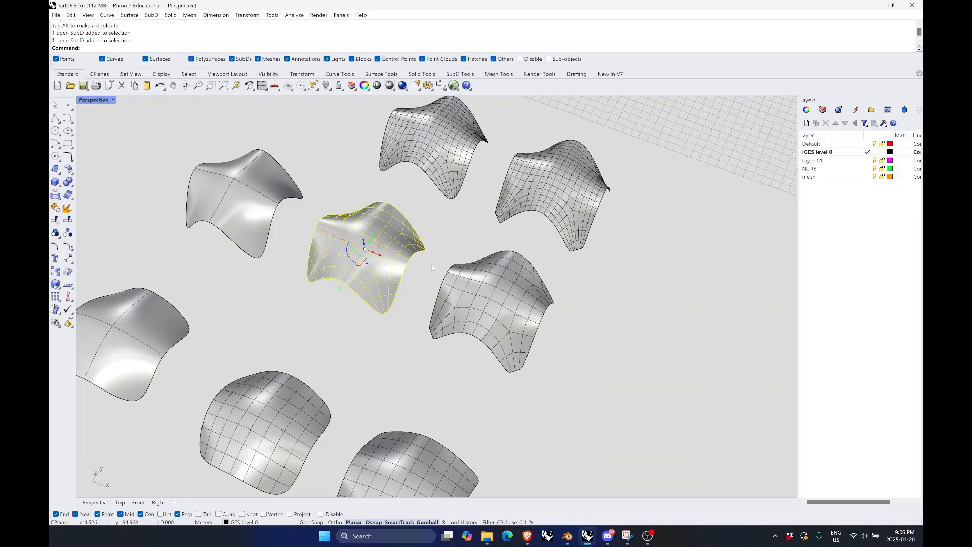
pyautogui.keyDown('shift'); pyautogui.click(455, 159); pyautogui.keyUp('shift')
pyautogui.keyDown('shift'); pyautogui.click(542, 181); pyautogui.keyUp('shift')
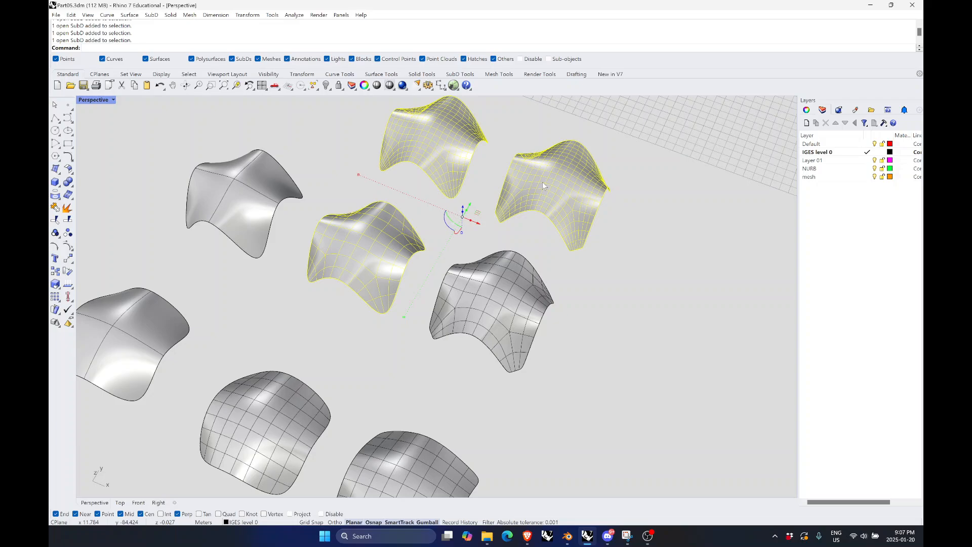
pyautogui.keyDown('shift'); pyautogui.click(514, 287); pyautogui.keyUp('shift')
pyautogui.scroll(-5, 517, 284)
pyautogui.press('Escape')
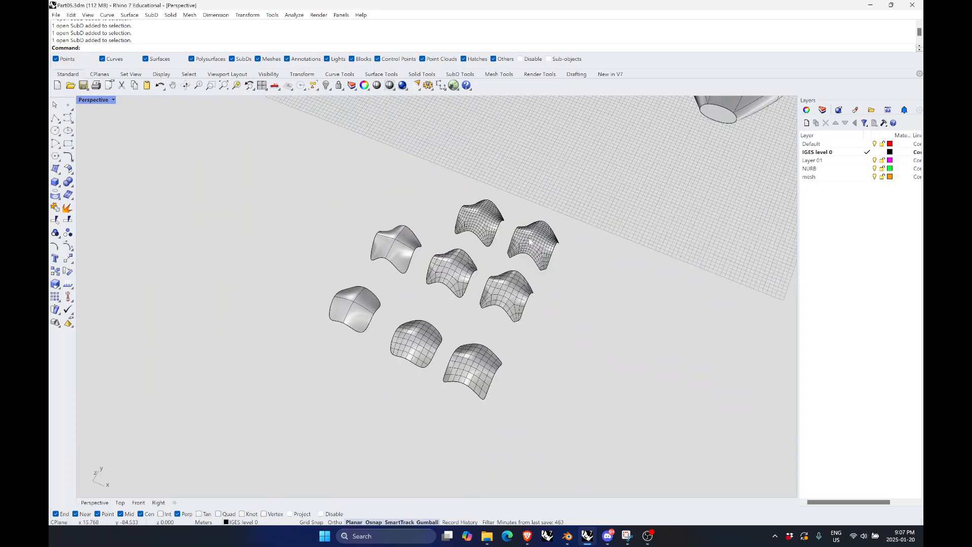
# Convert the four denser SubDs in the second and rear rows with ToNURBS, keeping the inputs, packed faces and G1x extraordinary vertices
pyautogui.scroll(4, 487, 232)
pyautogui.keyDown('shift'); pyautogui.click(489, 232); pyautogui.keyUp('shift')
pyautogui.keyDown('shift'); pyautogui.click(521, 251); pyautogui.keyUp('shift')
pyautogui.keyDown('shift'); pyautogui.click(448, 316); pyautogui.keyUp('shift')
pyautogui.keyDown('shift'); pyautogui.click(512, 360); pyautogui.keyUp('shift')
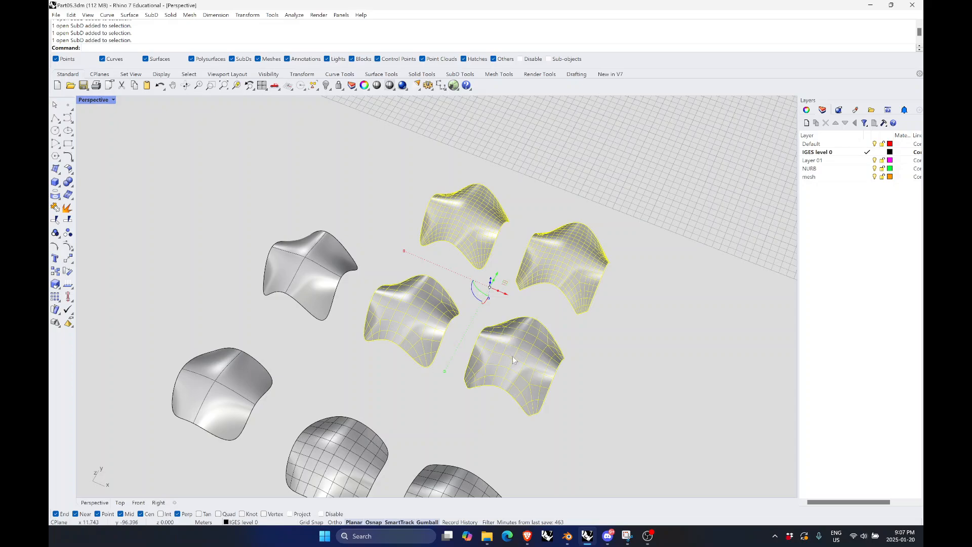
pyautogui.write('ToNURBS')
pyautogui.press('Return')
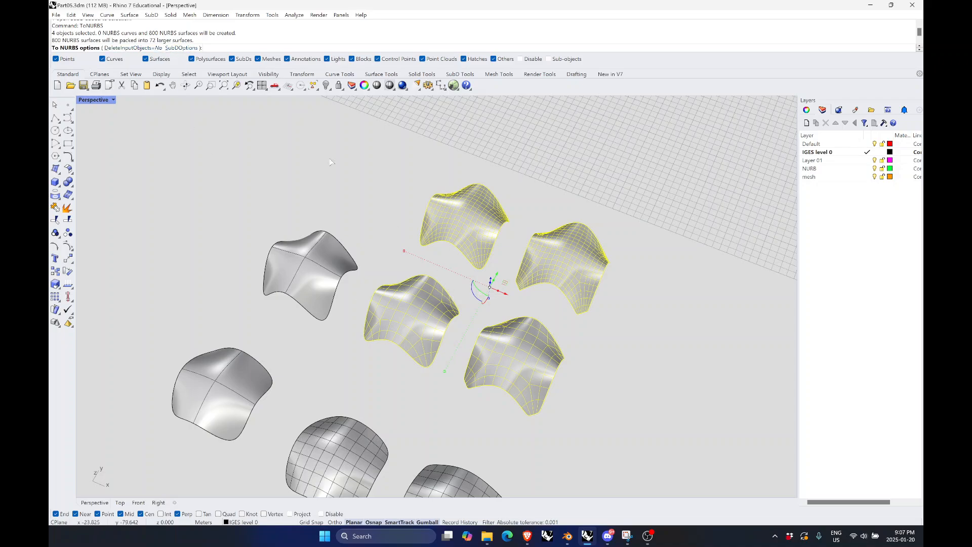
pyautogui.click(182, 48)
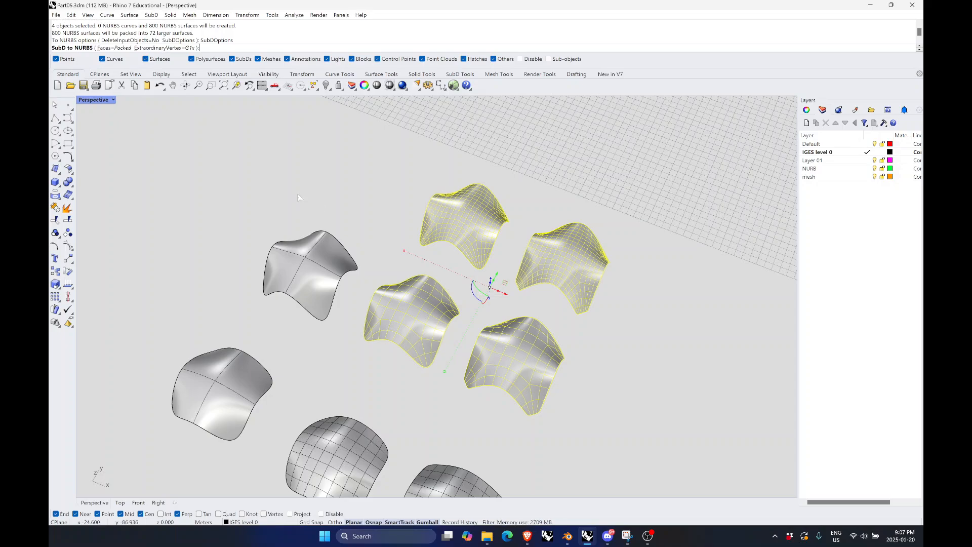
pyautogui.press('Return')
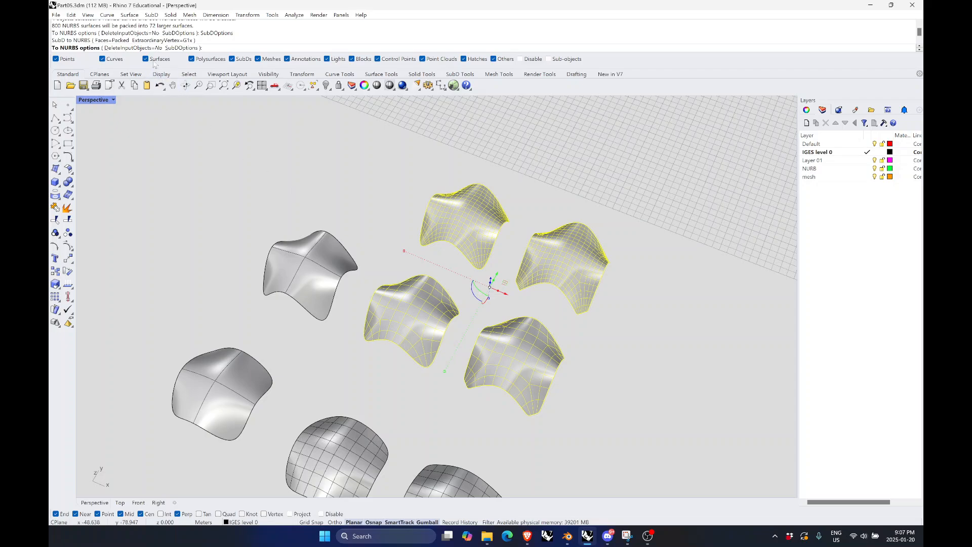
pyautogui.press('Return')
# Try moving the four original SubDs along positive X, clear of their NURBS copies, and undo the move
pyautogui.scroll(-3, 257, 178)
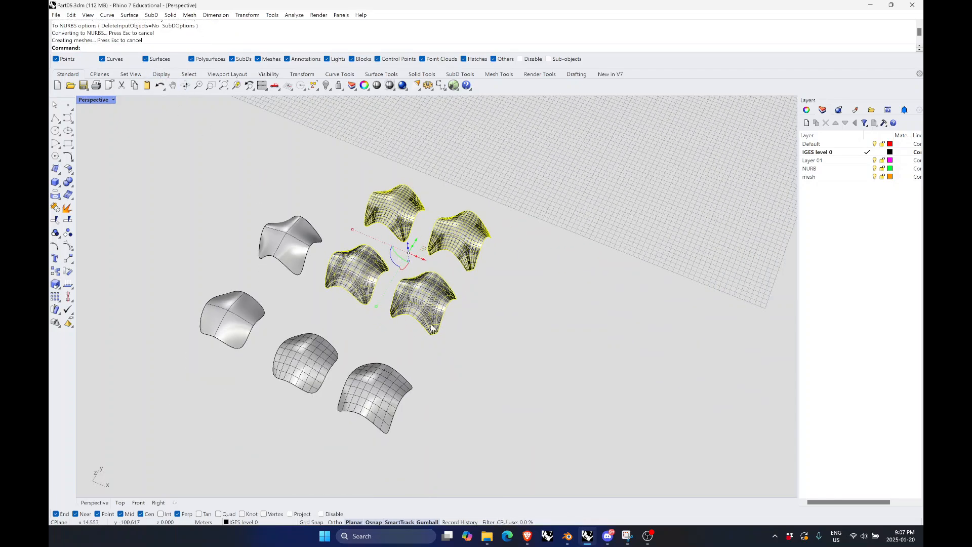
pyautogui.moveTo(429, 263); pyautogui.dragTo(562, 333)
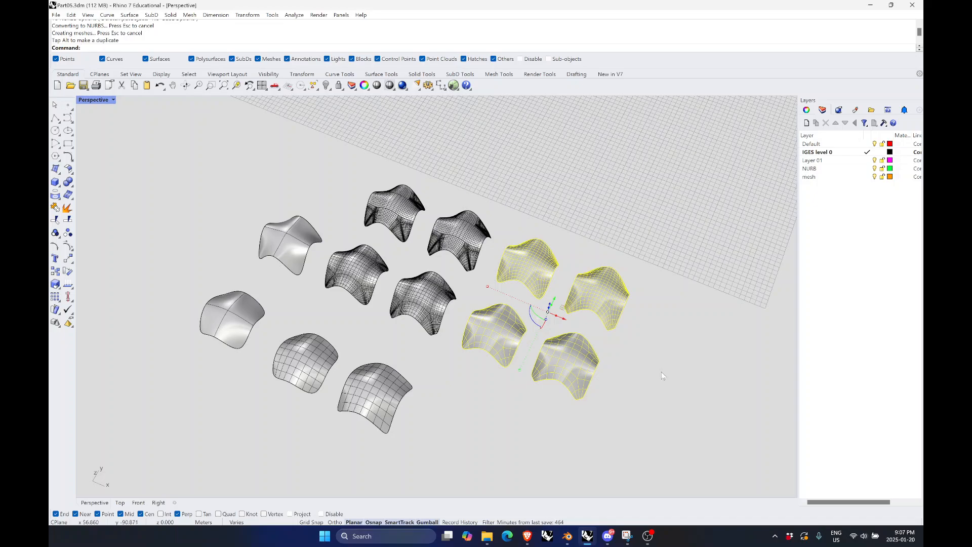
pyautogui.hotkey('ctrl', 'z')
pyautogui.press('Escape')
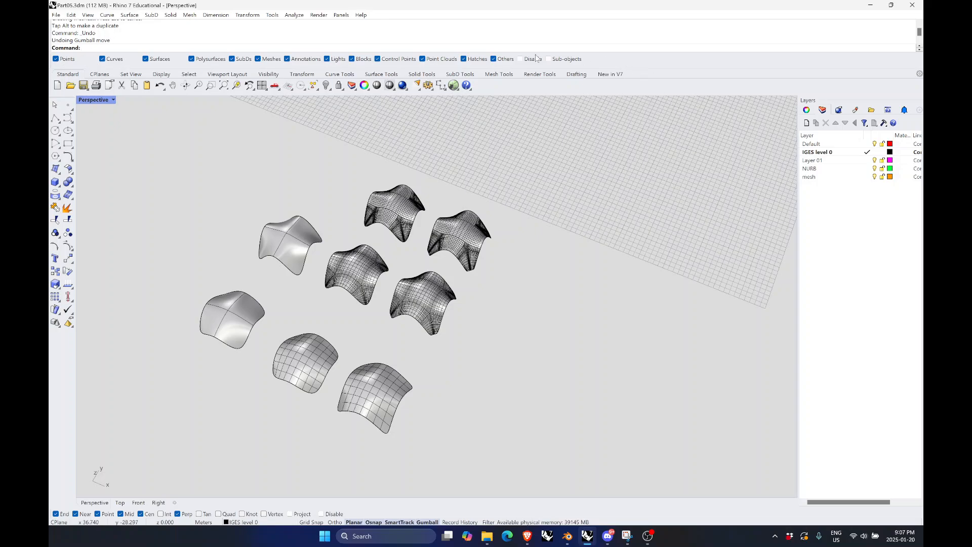
# Hide the selection filter with the SelectionFilter command and show it again
pyautogui.write('SelectionFilter')
pyautogui.press('Return')
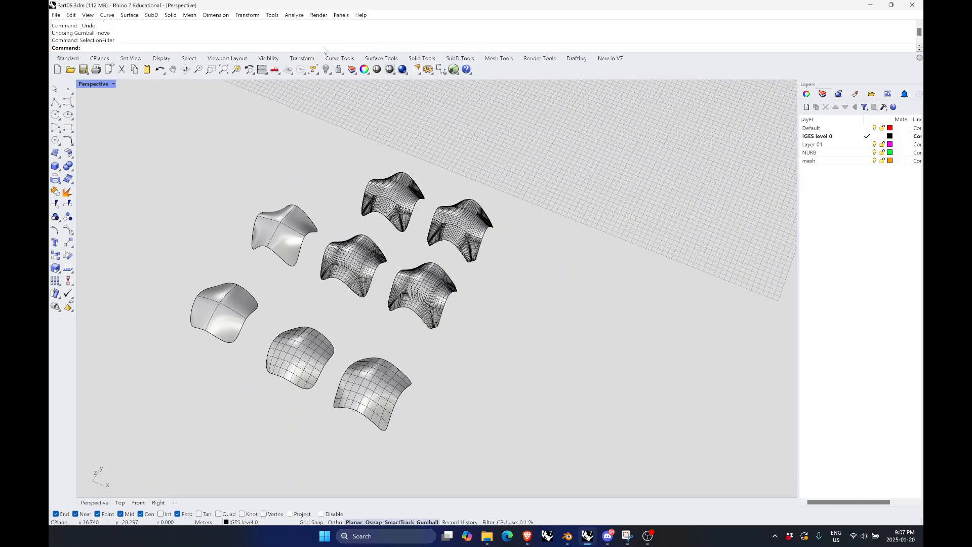
pyautogui.write('SelectionFilter')
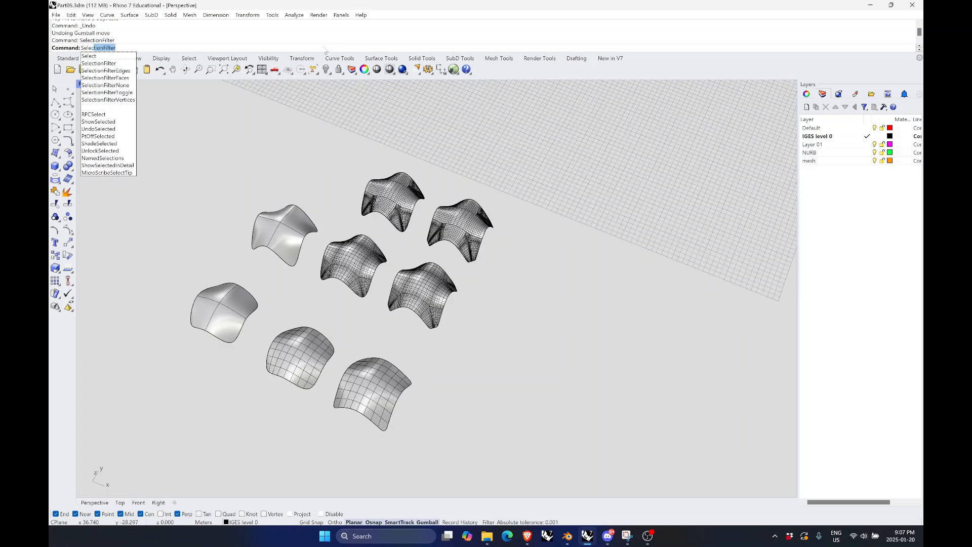
pyautogui.press('Return')
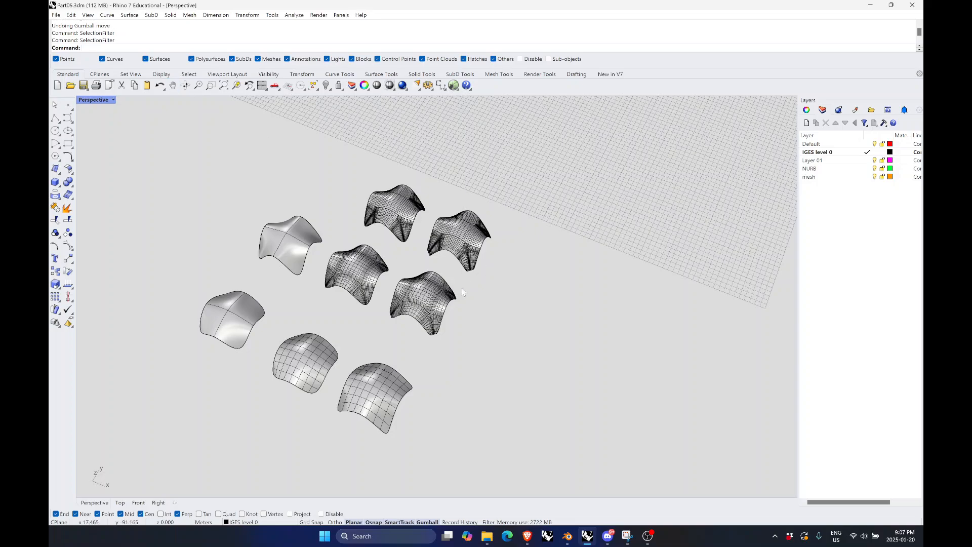
# Limit the selection filter to polysurfaces so the NURBS copies can be picked apart from the overlapping SubDs
pyautogui.scroll(2, 461, 288)
pyautogui.click(381, 191)
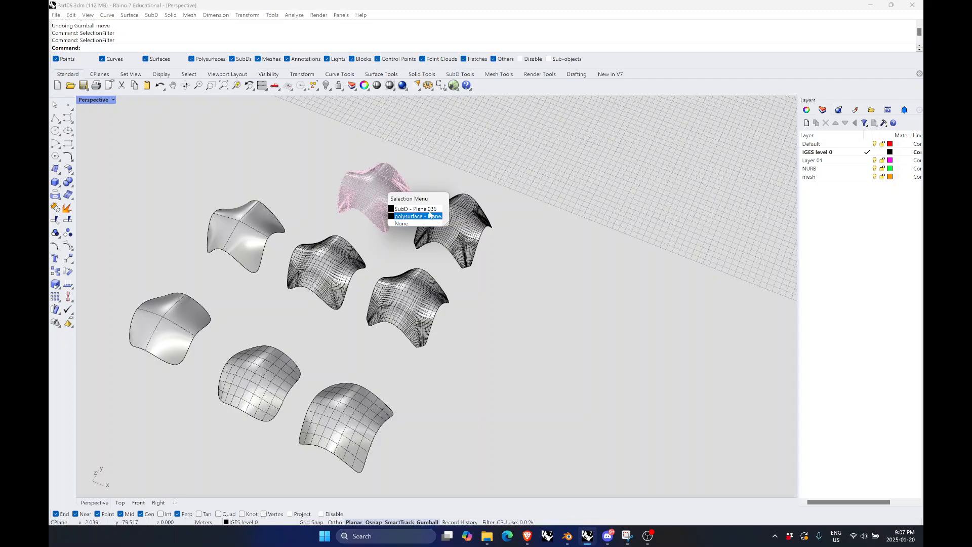
pyautogui.click(170, 160)
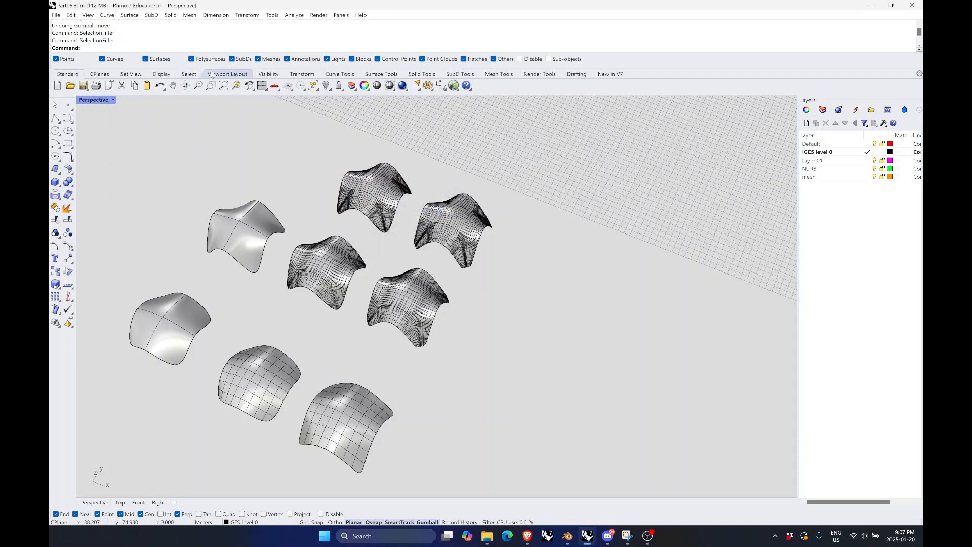
pyautogui.rightClick(204, 57)
pyautogui.rightClick(206, 59)
pyautogui.rightClick(212, 68)
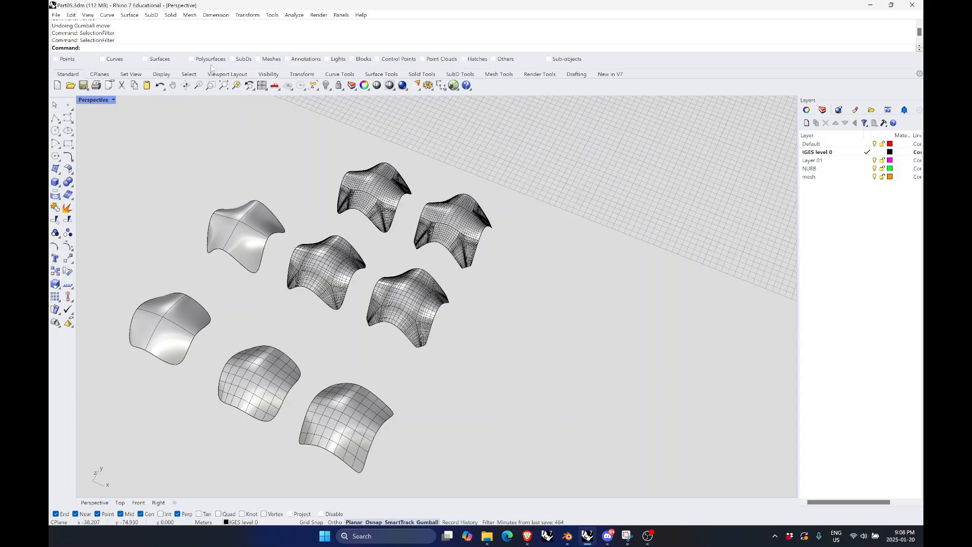
pyautogui.click(207, 60)
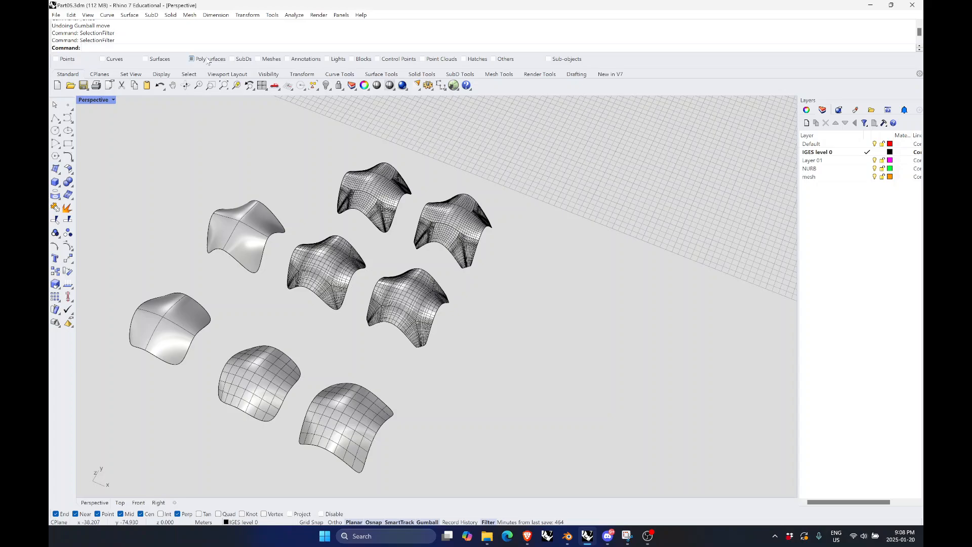
pyautogui.click(164, 59)
# Move the four NURBS polysurfaces along positive X, clear of their original SubDs, and deselect them
pyautogui.moveTo(281, 120); pyautogui.dragTo(501, 358)
pyautogui.moveTo(406, 253); pyautogui.dragTo(567, 330)
pyautogui.press('Escape')
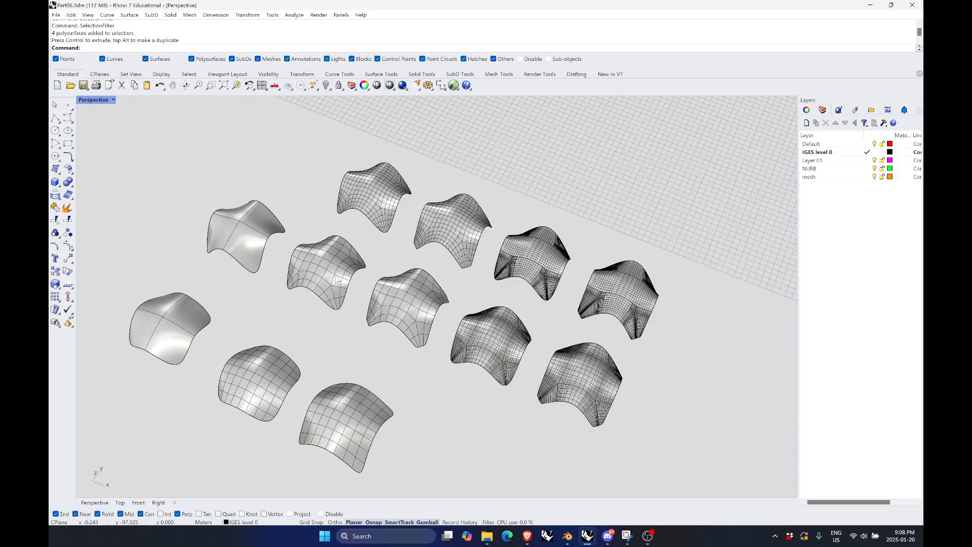
# Select individual SubDs and second-row NURBS copies in turn, comparing their object types and face patterns from different angles
pyautogui.click(335, 276)
pyautogui.click(423, 311)
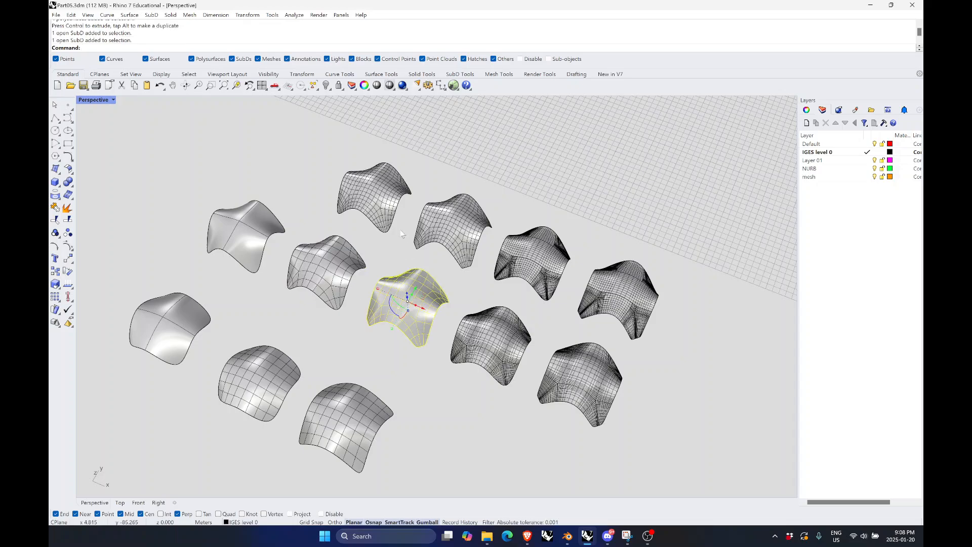
pyautogui.click(377, 200)
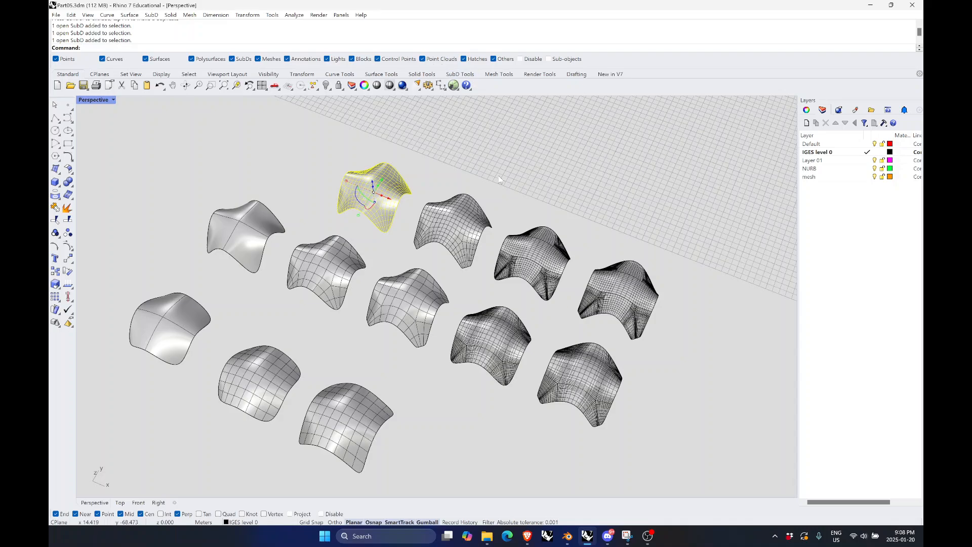
pyautogui.press('Escape')
pyautogui.moveTo(469, 275); pyautogui.dragTo(519, 318, button='right')
pyautogui.click(471, 329)
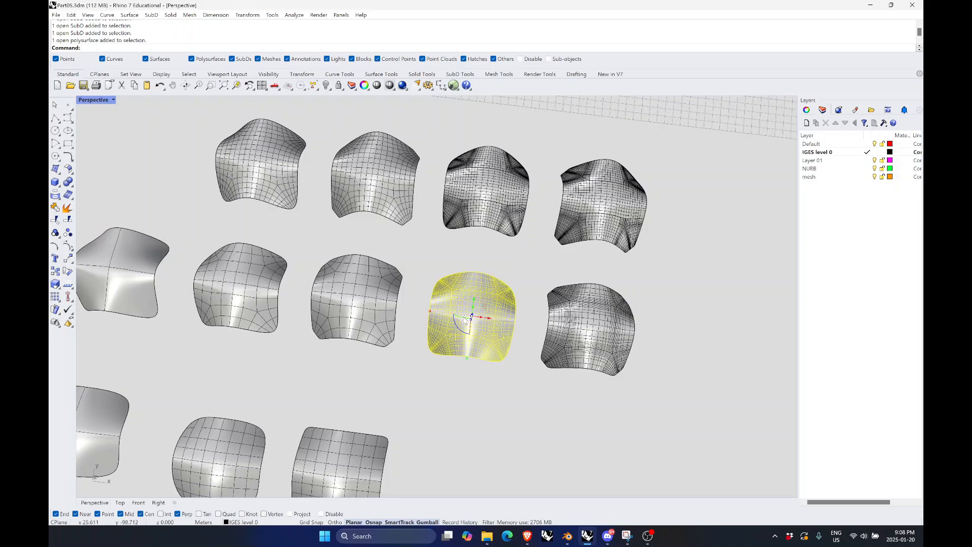
pyautogui.moveTo(657, 315); pyautogui.dragTo(560, 350, button='right')
pyautogui.click(525, 356)
pyautogui.click(410, 312)
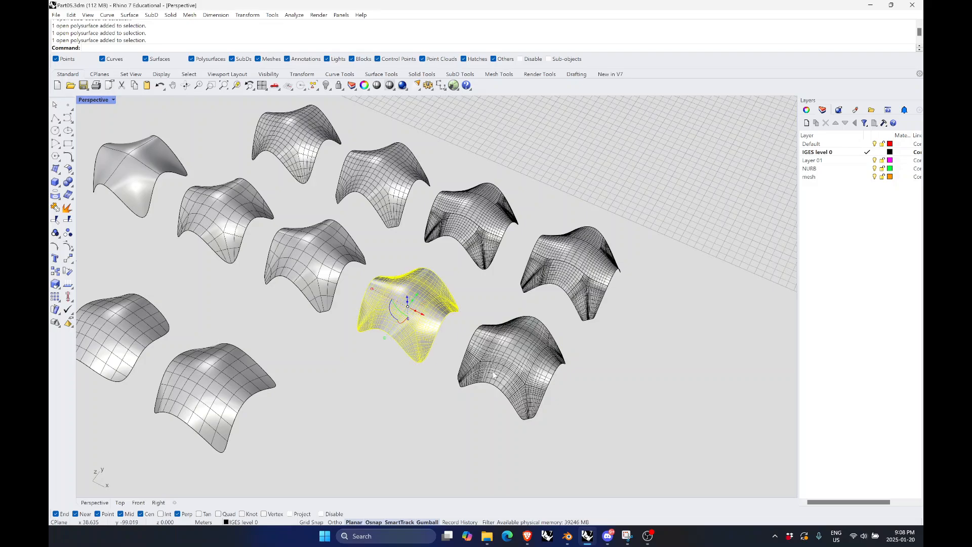
pyautogui.moveTo(429, 330); pyautogui.dragTo(452, 351, button='right')
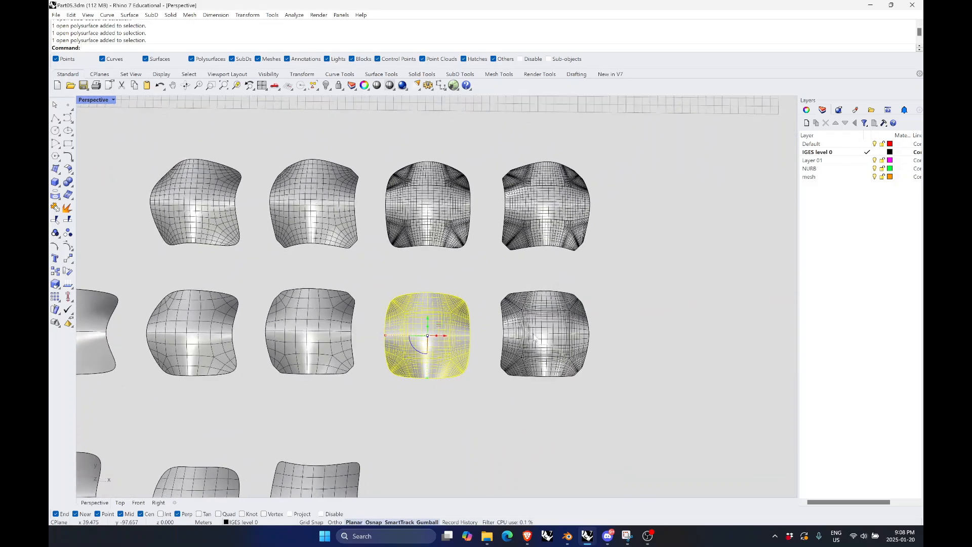
pyautogui.click(539, 359)
pyautogui.moveTo(530, 400); pyautogui.dragTo(531, 359, button='right')
pyautogui.click(484, 371)
# Examine the corners and isocurve density of the SubDs beside their NURBS copies, up close and from above
pyautogui.scroll(5, 369, 341)
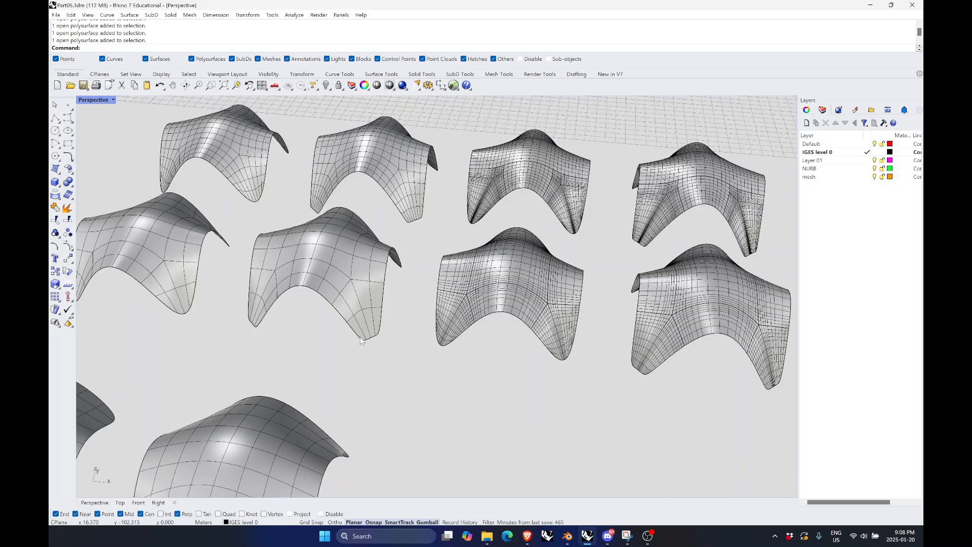
pyautogui.scroll(-2, 369, 338)
pyautogui.scroll(6, 370, 337)
pyautogui.scroll(-8, 374, 324)
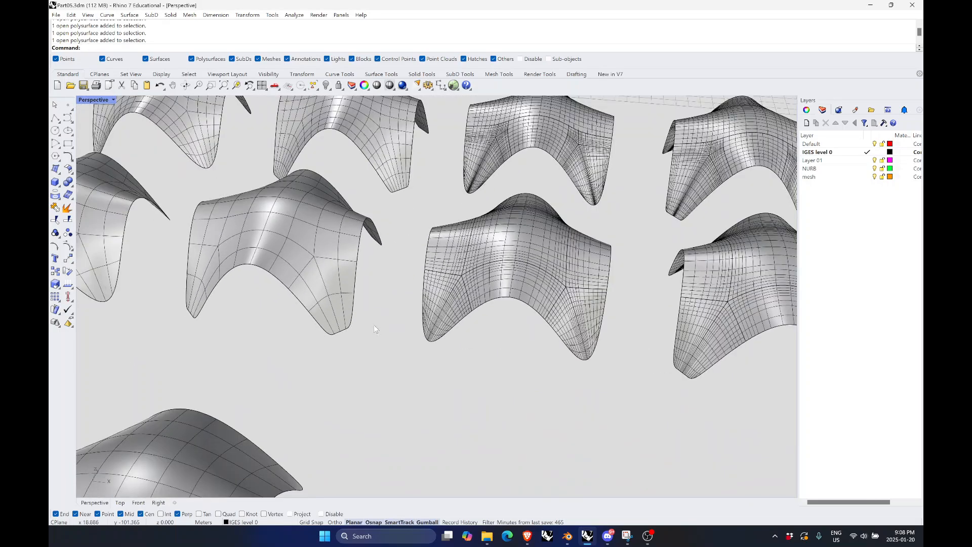
pyautogui.moveTo(464, 311); pyautogui.dragTo(467, 336, button='right')
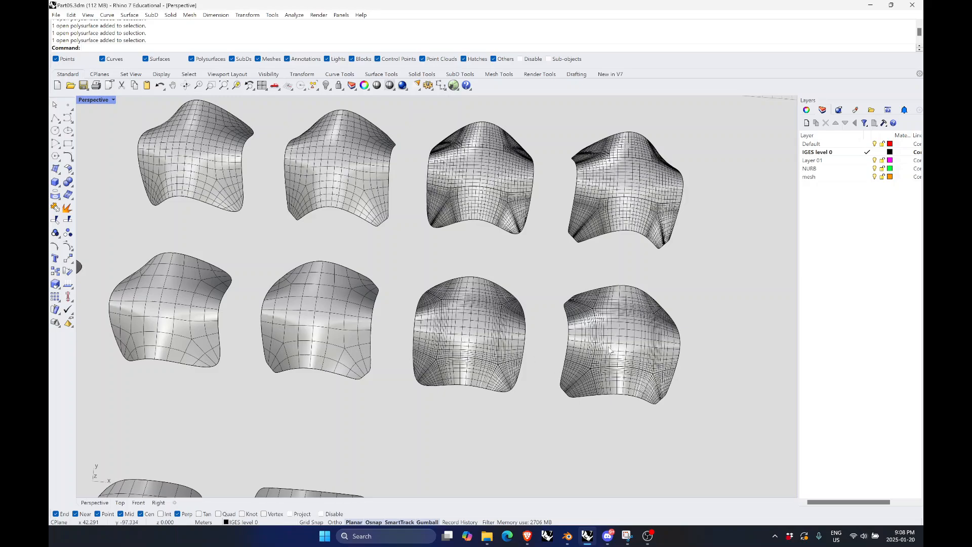
pyautogui.scroll(-2, 375, 362)
pyautogui.scroll(2, 536, 257)
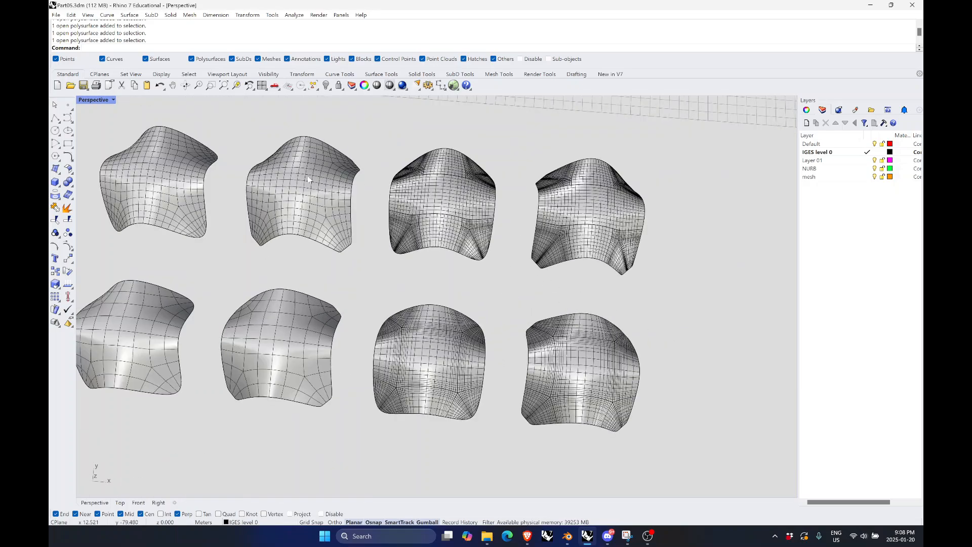
# Highlight the rear row's SubDs together with their NURBS copies, followed by the second row's, to compare each group
pyautogui.click(289, 190)
pyautogui.click(167, 181)
pyautogui.keyDown('shift'); pyautogui.click(314, 198); pyautogui.keyUp('shift')
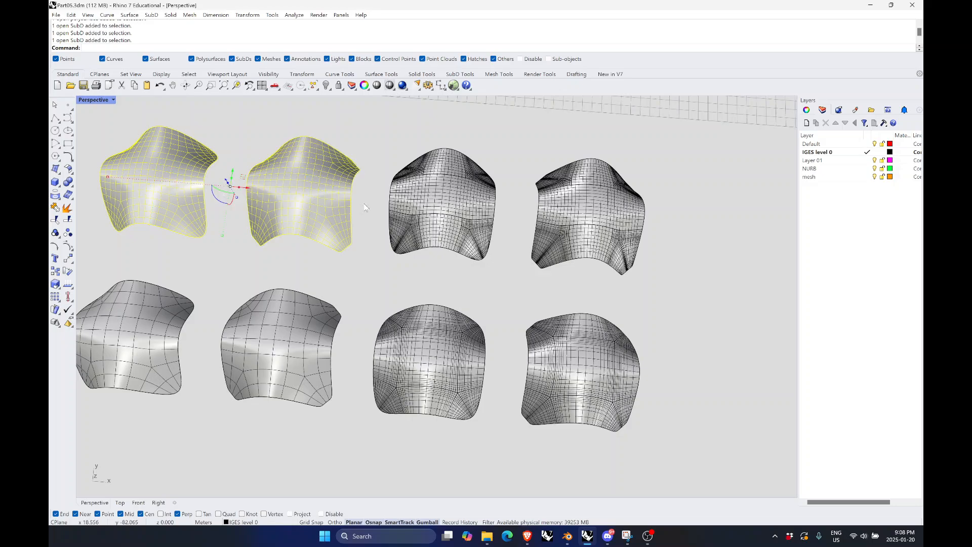
pyautogui.keyDown('shift'); pyautogui.click(446, 210); pyautogui.keyUp('shift')
pyautogui.keyDown('shift'); pyautogui.click(569, 223); pyautogui.keyUp('shift')
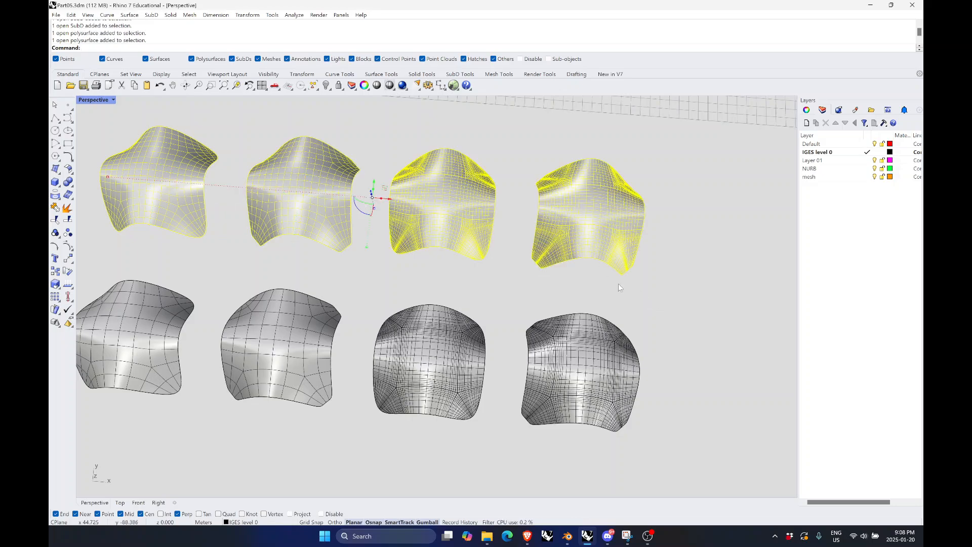
pyautogui.click(170, 344)
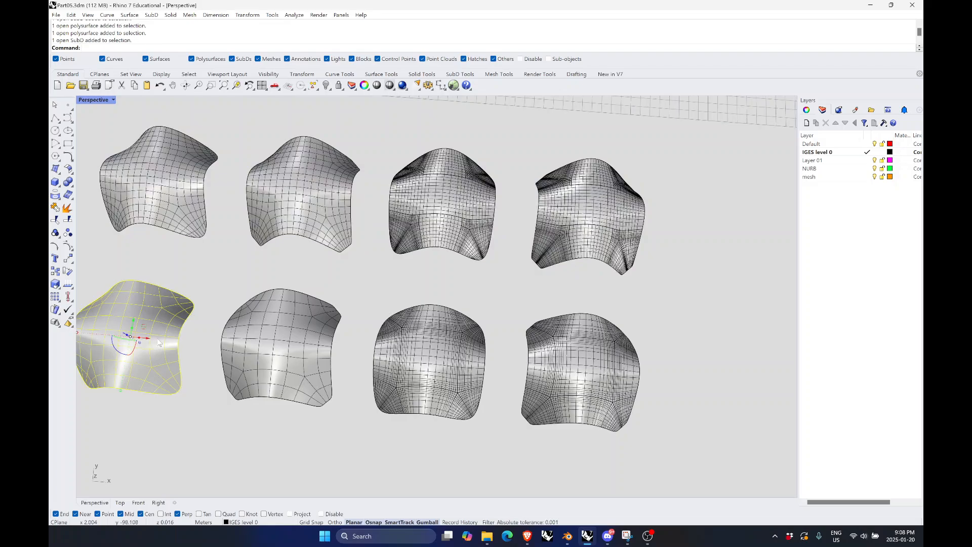
pyautogui.keyDown('shift'); pyautogui.click(290, 351); pyautogui.keyUp('shift')
pyautogui.keyDown('shift'); pyautogui.click(449, 379); pyautogui.keyUp('shift')
pyautogui.keyDown('shift'); pyautogui.click(584, 393); pyautogui.keyUp('shift')
pyautogui.scroll(-2, 583, 391)
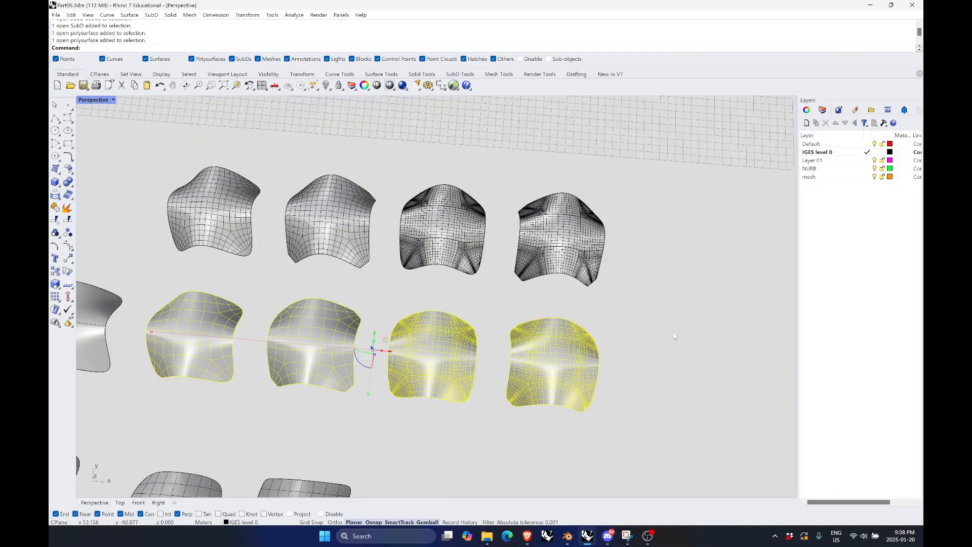
pyautogui.click(673, 336)
# Explode the four NURBS polysurfaces into separate surfaces and clear the selection
pyautogui.scroll(2, 627, 341)
pyautogui.moveTo(663, 440); pyautogui.dragTo(336, 136)
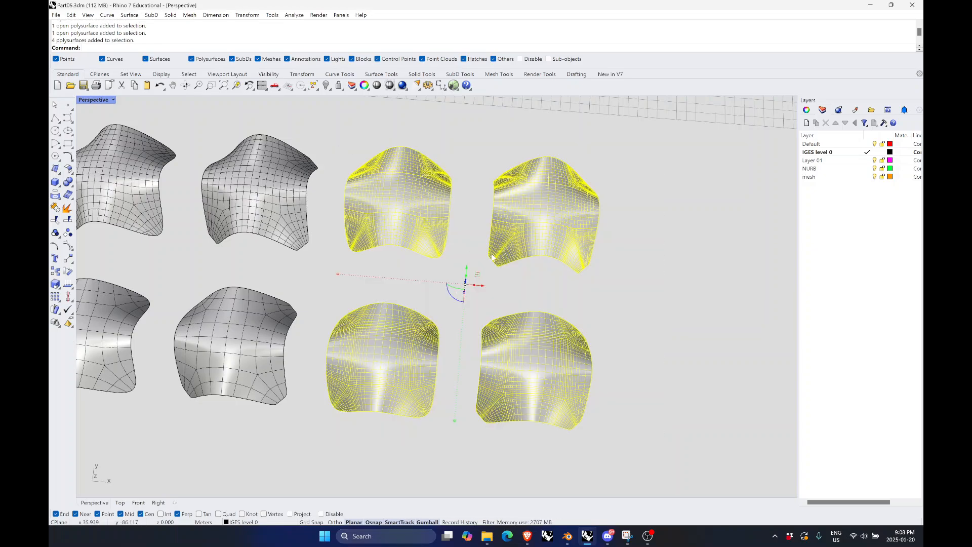
pyautogui.write('Explode')
pyautogui.press('Return')
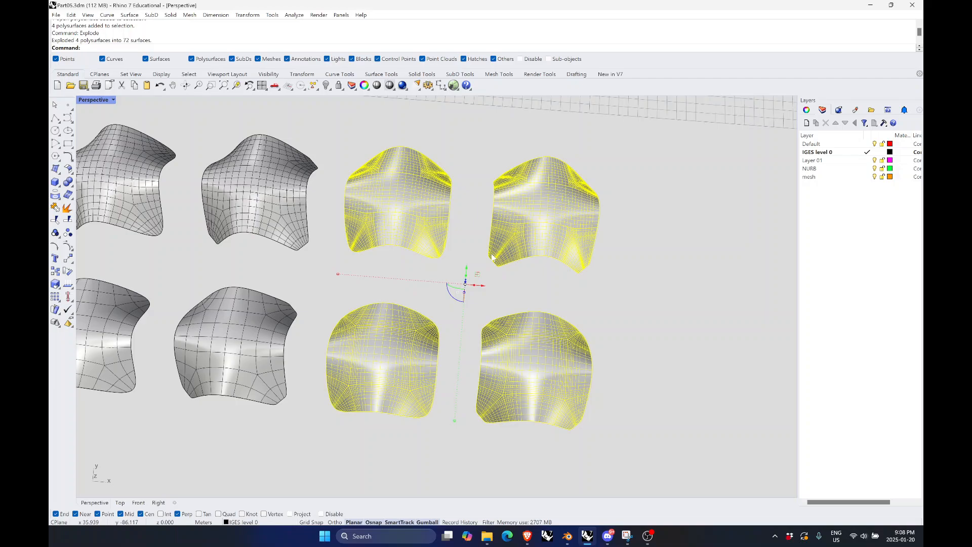
pyautogui.click(657, 304)
# Examine the central band surfaces of the two exploded rear-row NURBS models, singly and together
pyautogui.click(389, 197)
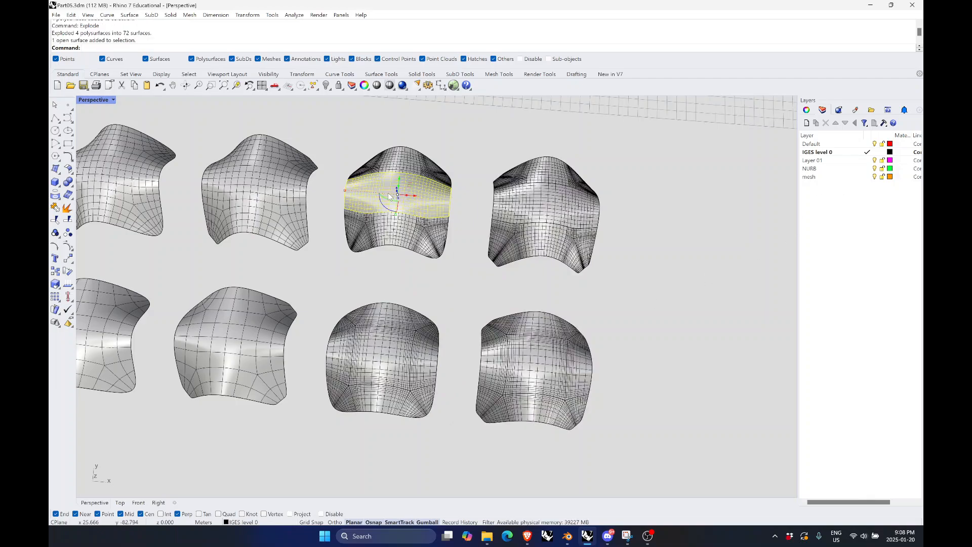
pyautogui.click(547, 201)
pyautogui.scroll(2, 452, 239)
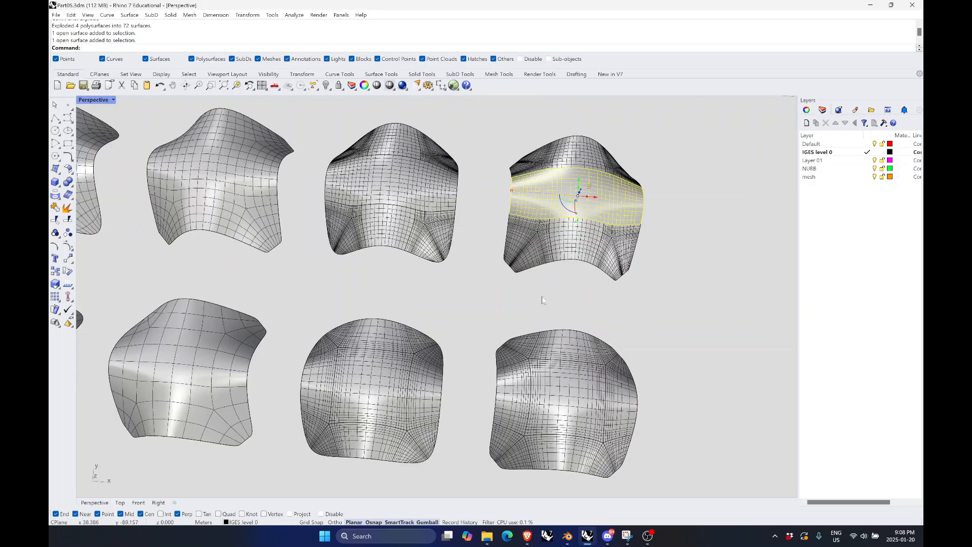
pyautogui.moveTo(488, 301); pyautogui.dragTo(501, 308, button='right')
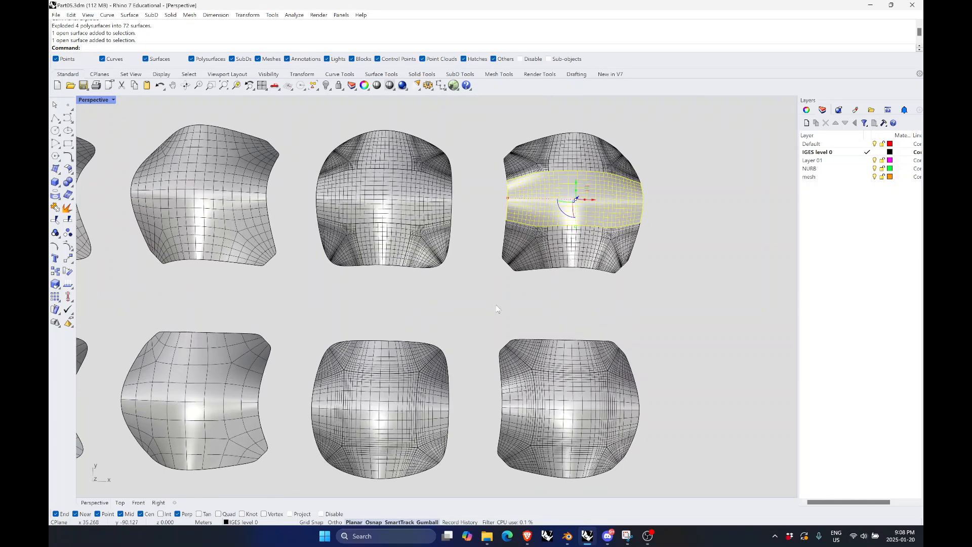
pyautogui.click(496, 304)
pyautogui.click(404, 204)
pyautogui.keyDown('shift'); pyautogui.click(580, 200); pyautogui.keyUp('shift')
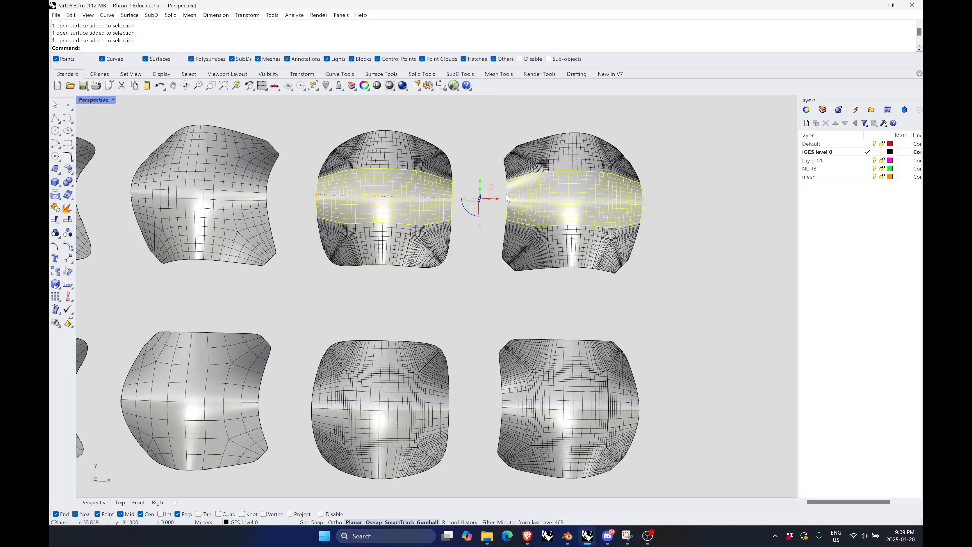
pyautogui.click(732, 260)
# Pick the corner and edge surfaces of the outermost rear-row NURBS model one by one to see its patch layout
pyautogui.click(513, 171)
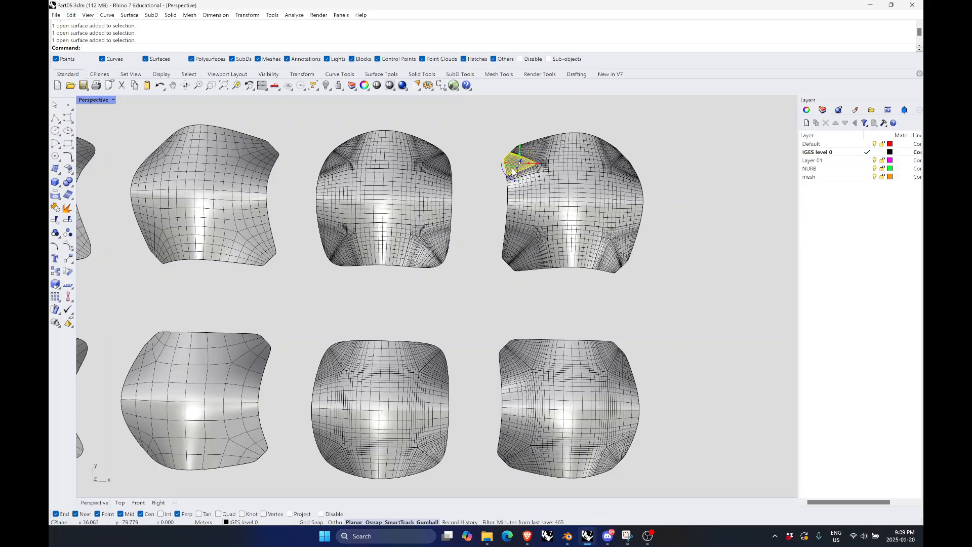
pyautogui.click(520, 216)
pyautogui.click(525, 263)
pyautogui.click(573, 260)
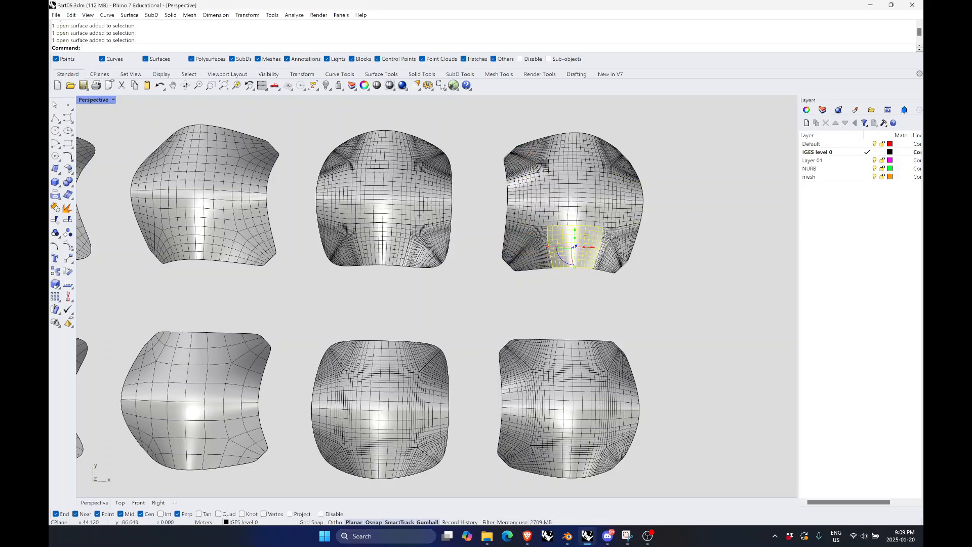
pyautogui.click(614, 257)
pyautogui.click(632, 242)
pyautogui.click(671, 253)
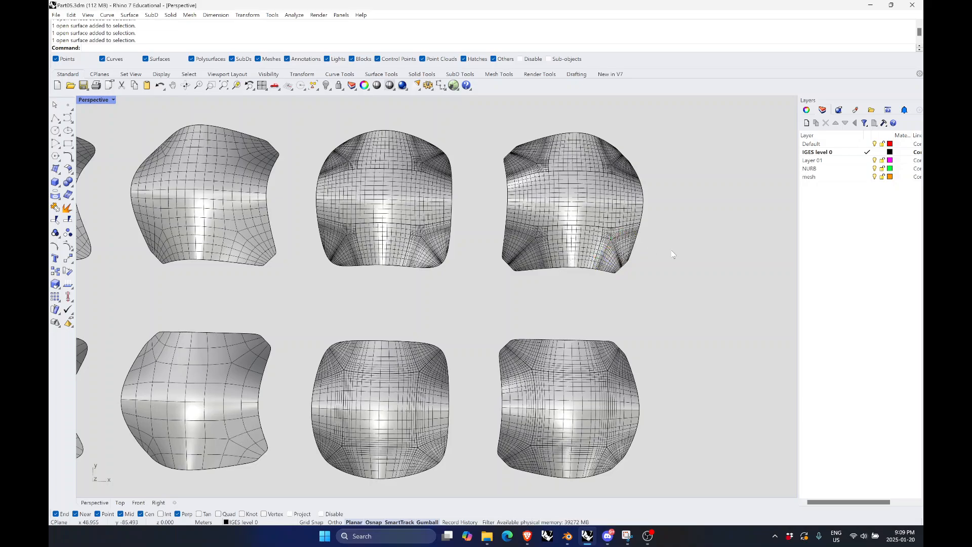
pyautogui.click(624, 172)
pyautogui.click(688, 299)
# Examine the central, edge and corner surfaces of the first exploded NURBS model in the second row
pyautogui.scroll(-2, 566, 201)
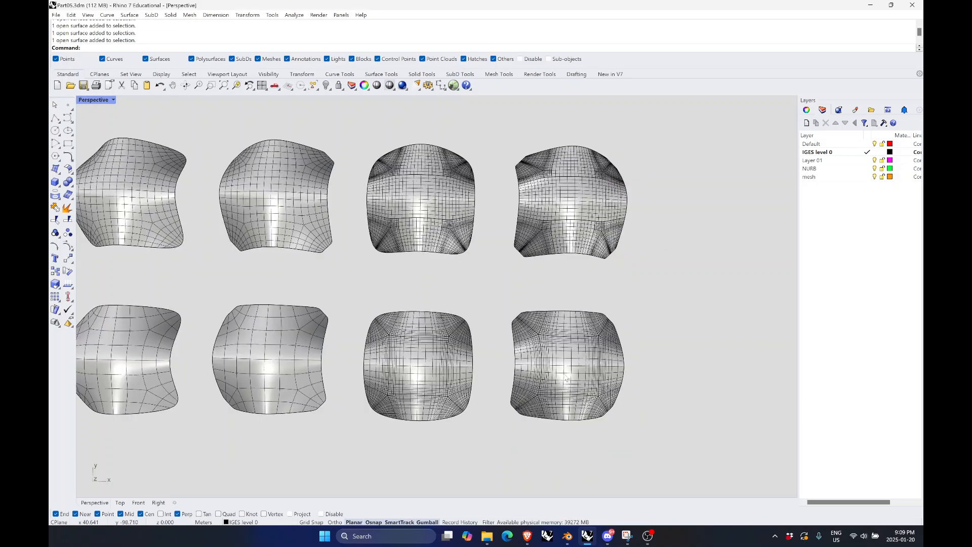
pyautogui.scroll(2, 569, 371)
pyautogui.scroll(-2, 460, 412)
pyautogui.click(413, 387)
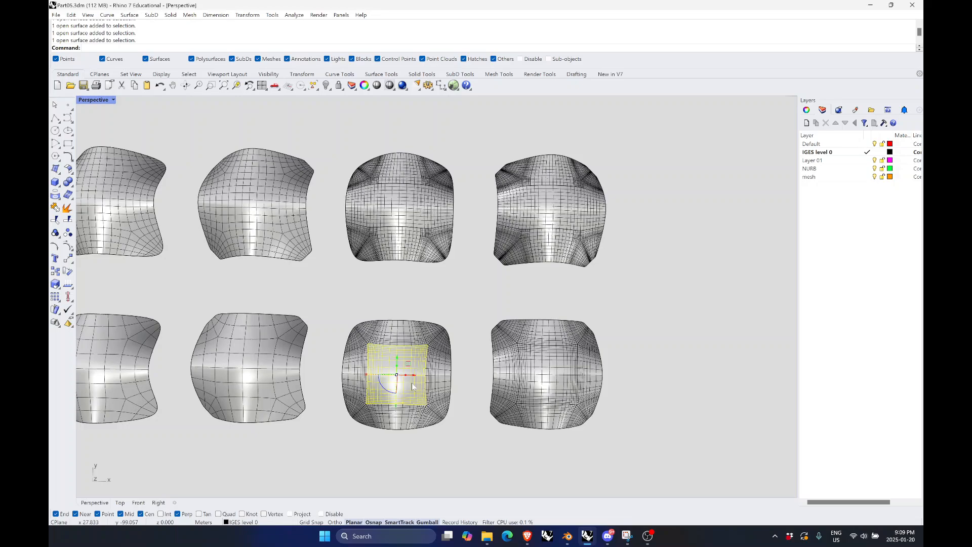
pyautogui.scroll(2, 410, 377)
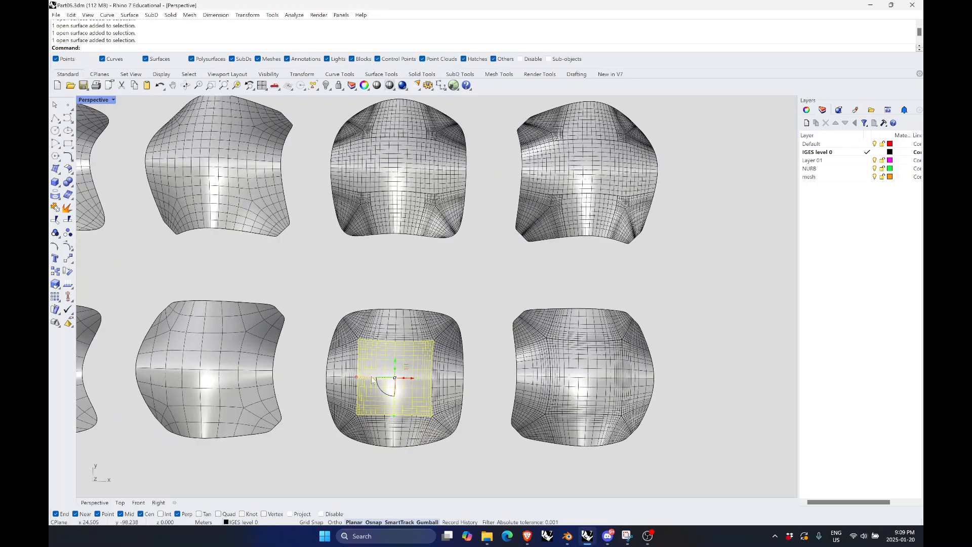
pyautogui.click(341, 377)
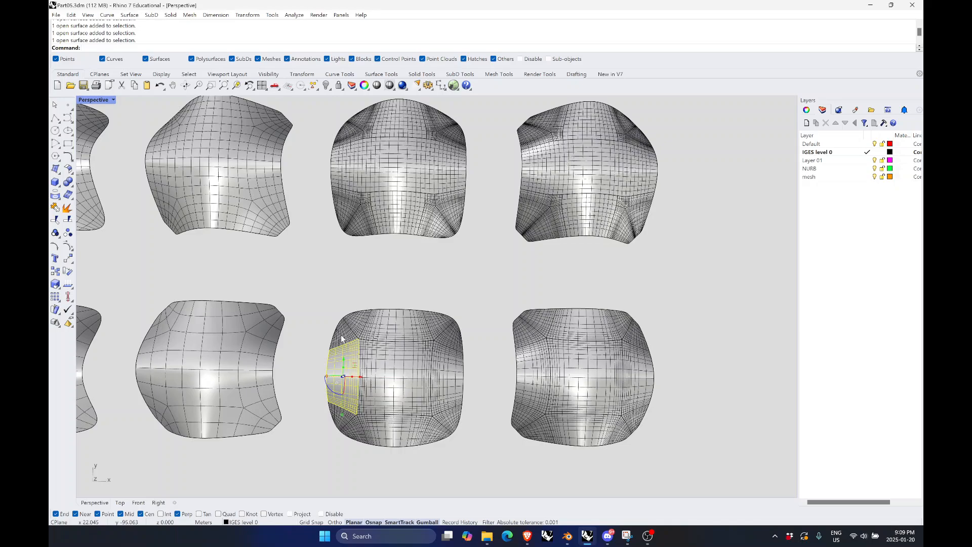
pyautogui.click(342, 330)
pyautogui.click(405, 324)
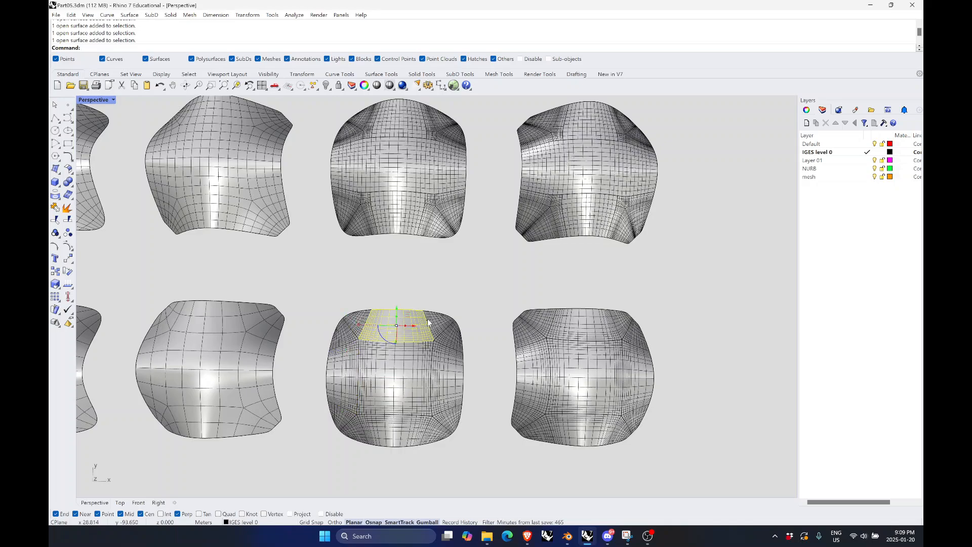
pyautogui.click(452, 333)
pyautogui.click(458, 420)
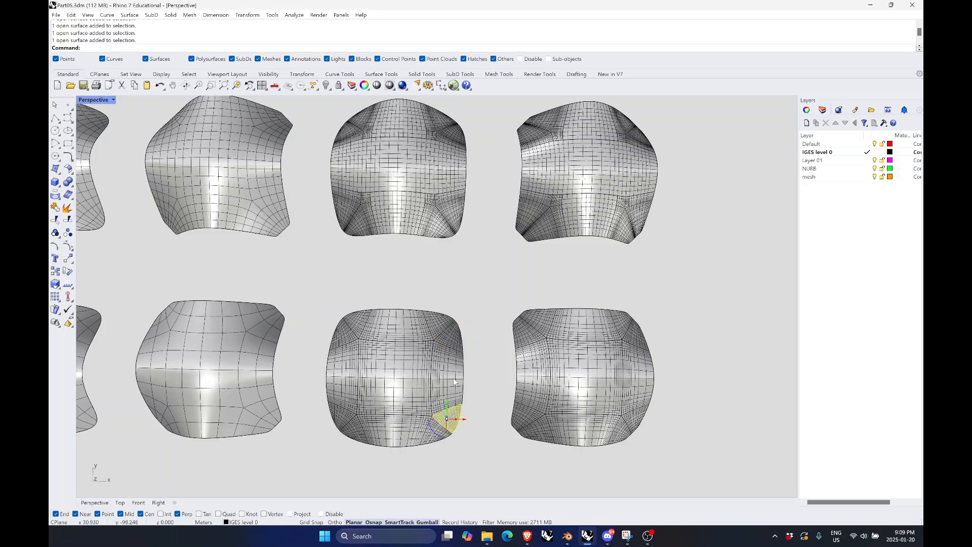
pyautogui.click(452, 376)
# Join the three surfaces along the upper edge of the first exploded second-row NURBS model into one polysurface
pyautogui.click(353, 327)
pyautogui.click(395, 331)
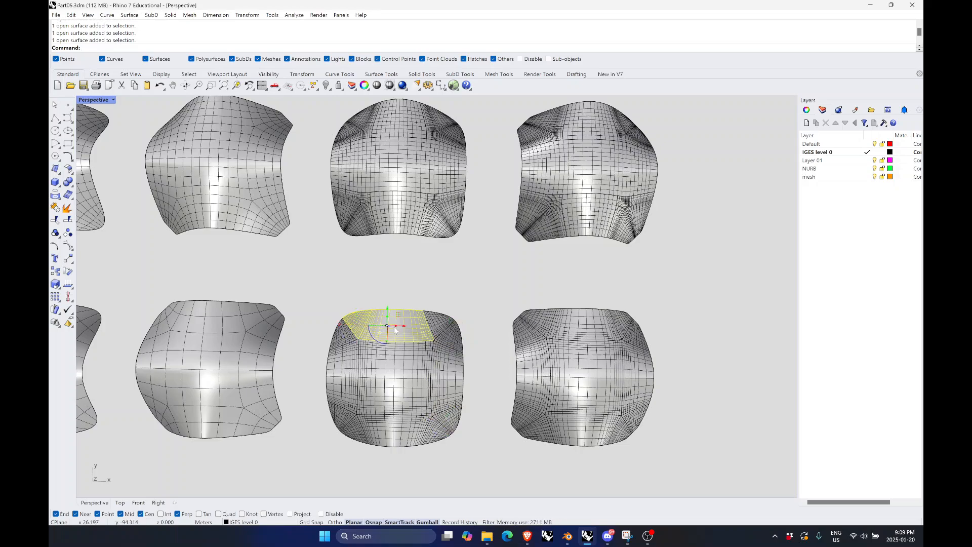
pyautogui.keyDown('shift'); pyautogui.click(444, 323); pyautogui.keyUp('shift')
pyautogui.write('Join')
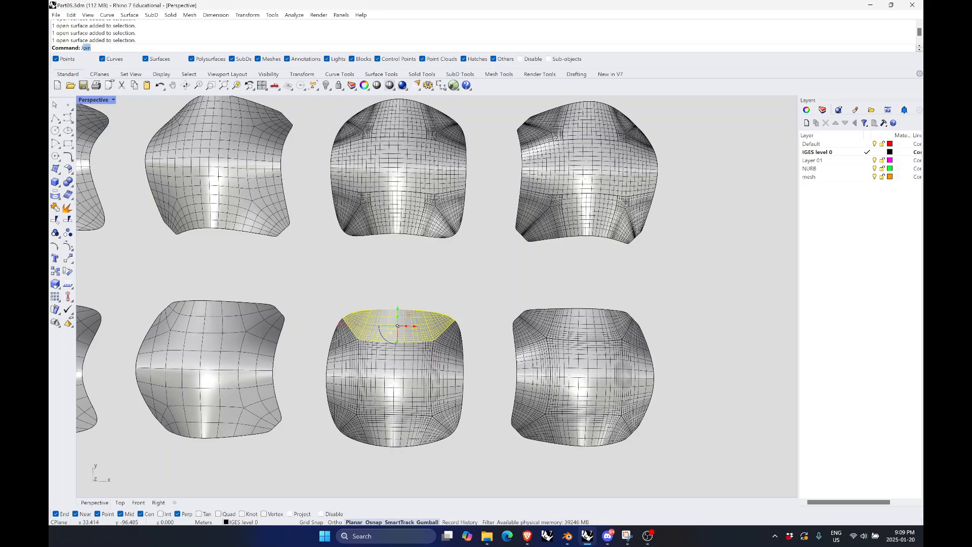
pyautogui.press('Return')
# Join the three surfaces along the right edge of the same second-row NURBS model
pyautogui.click(457, 342)
pyautogui.keyDown('shift'); pyautogui.click(461, 405); pyautogui.keyUp('shift')
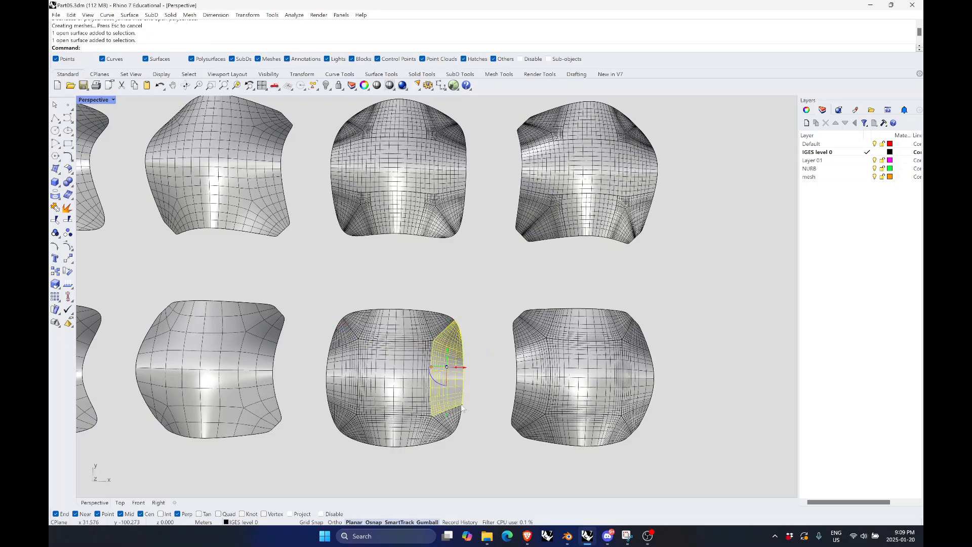
pyautogui.keyDown('shift'); pyautogui.click(460, 427); pyautogui.keyUp('shift')
pyautogui.rightClick(491, 433)
# Join the two corner surfaces and the middle surface along the lower edge of that second-row NURBS model
pyautogui.click(452, 451)
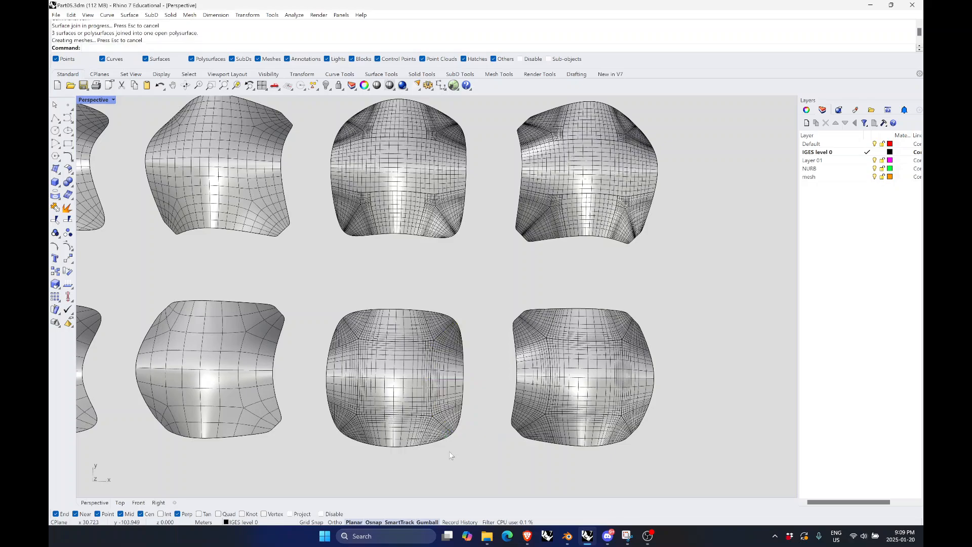
pyautogui.click(440, 438)
pyautogui.keyDown('shift'); pyautogui.click(392, 438); pyautogui.keyUp('shift')
pyautogui.keyDown('shift'); pyautogui.click(361, 438); pyautogui.keyUp('shift')
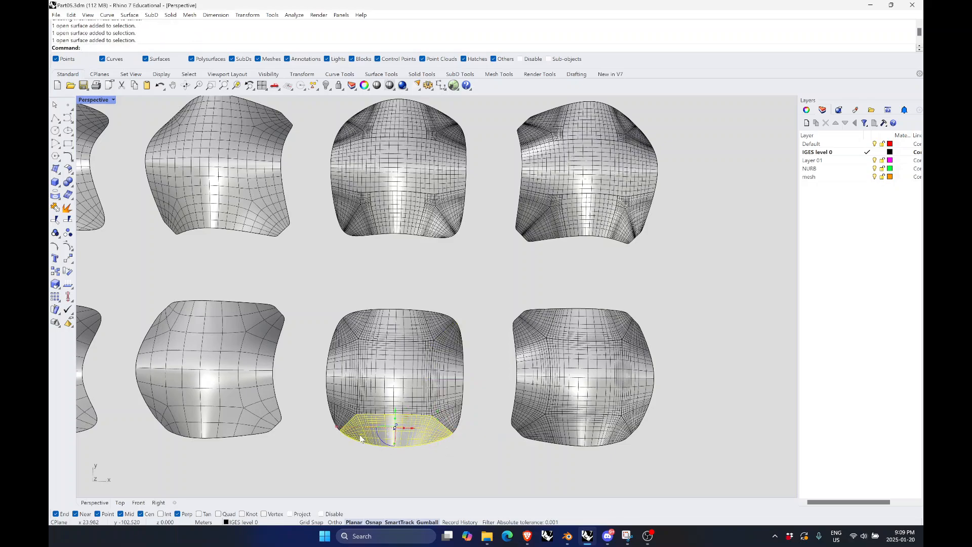
pyautogui.rightClick(415, 462)
# Join the three surfaces along the left edge of that second-row NURBS model
pyautogui.click(342, 413)
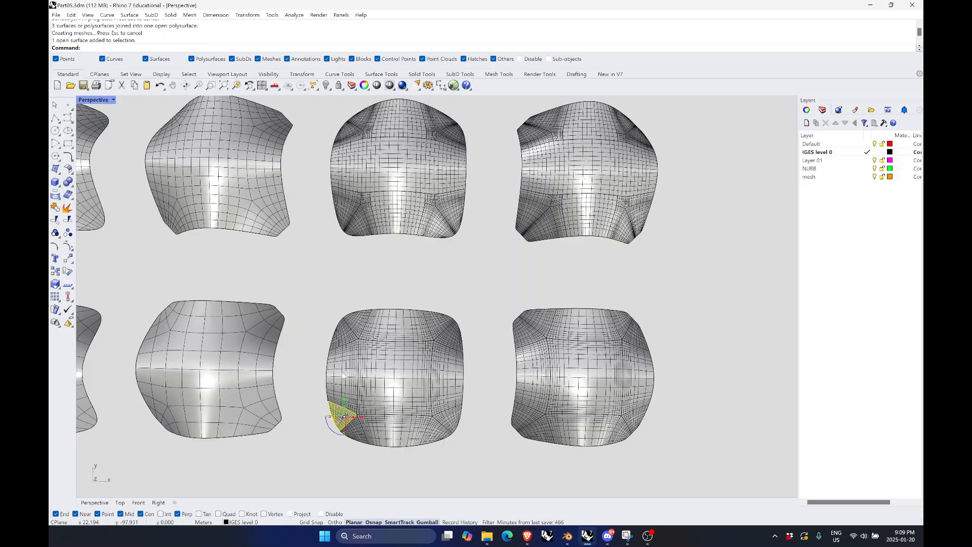
pyautogui.keyDown('shift'); pyautogui.click(342, 371); pyautogui.keyUp('shift')
pyautogui.keyDown('shift'); pyautogui.click(345, 329); pyautogui.keyUp('shift')
pyautogui.rightClick(412, 382)
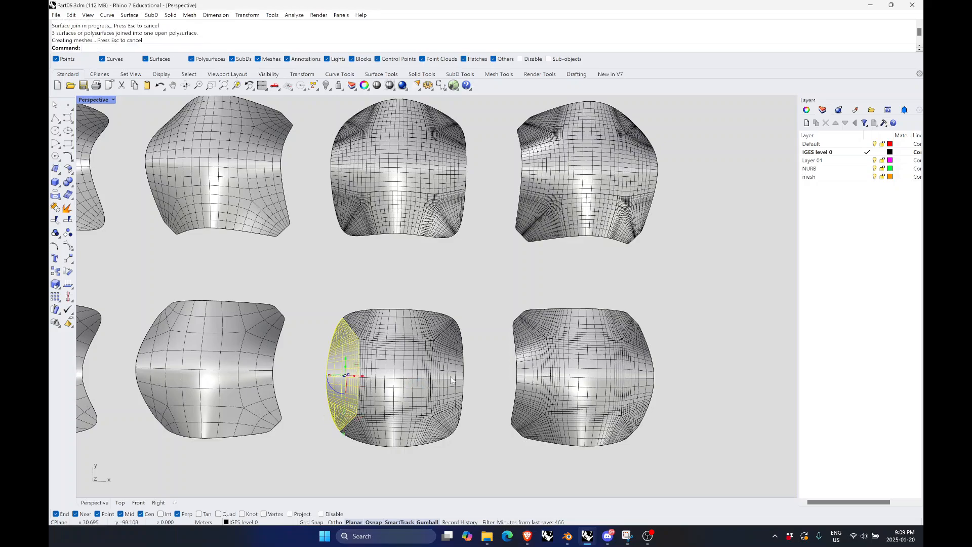
# Select the four joined sides of the regrouped model together, and its central surface on its own, to check the five-part layout
pyautogui.click(349, 350)
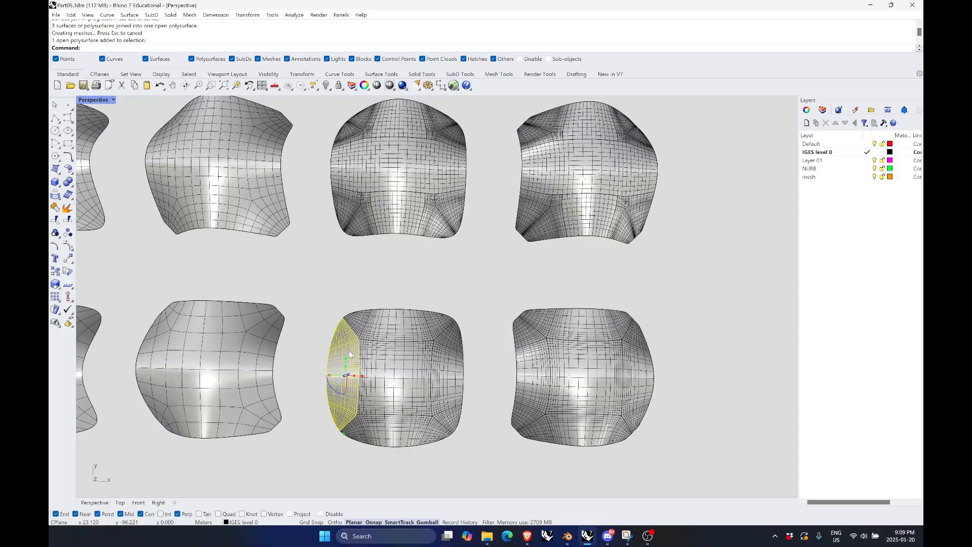
pyautogui.keyDown('shift'); pyautogui.click(390, 320); pyautogui.keyUp('shift')
pyautogui.keyDown('shift'); pyautogui.click(462, 365); pyautogui.keyUp('shift')
pyautogui.keyDown('shift'); pyautogui.click(425, 442); pyautogui.keyUp('shift')
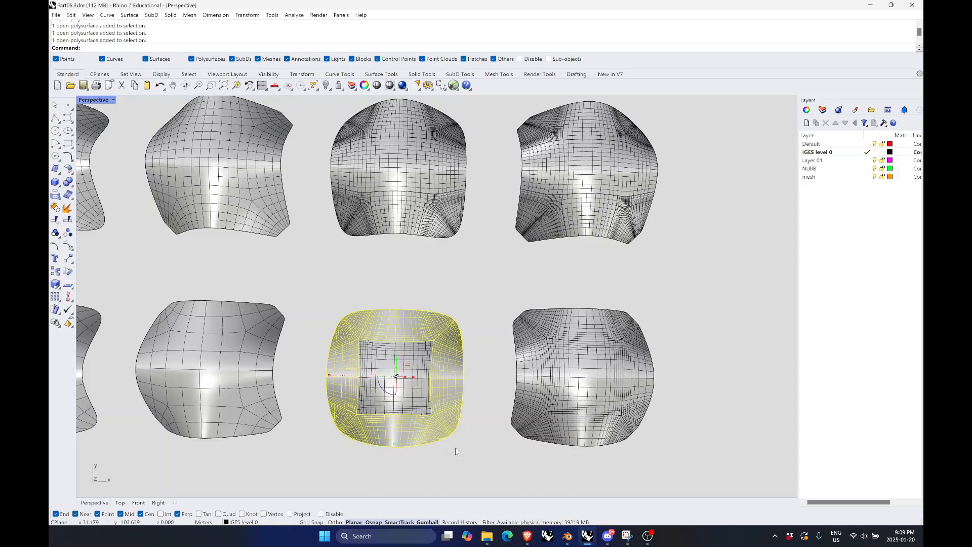
pyautogui.click(482, 453)
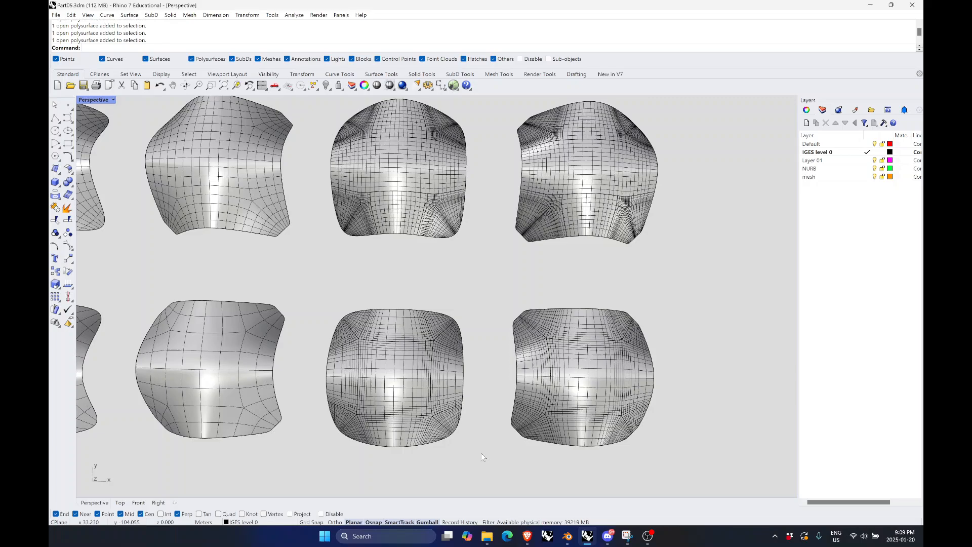
pyautogui.click(407, 388)
pyautogui.scroll(2, 433, 382)
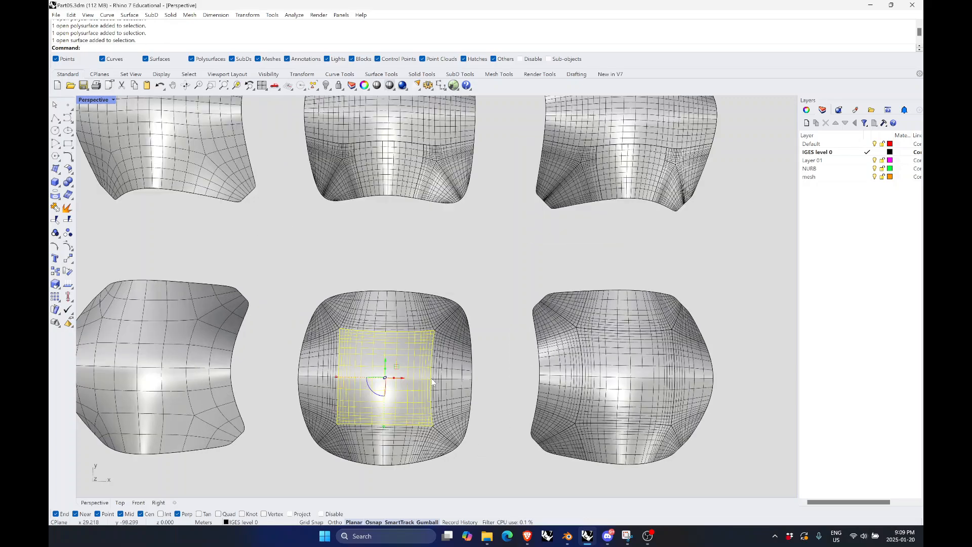
# Inspect the central band and edge surfaces of the two exploded rear-row NURBS models for comparison, and clear the selection
pyautogui.scroll(-5, 473, 339)
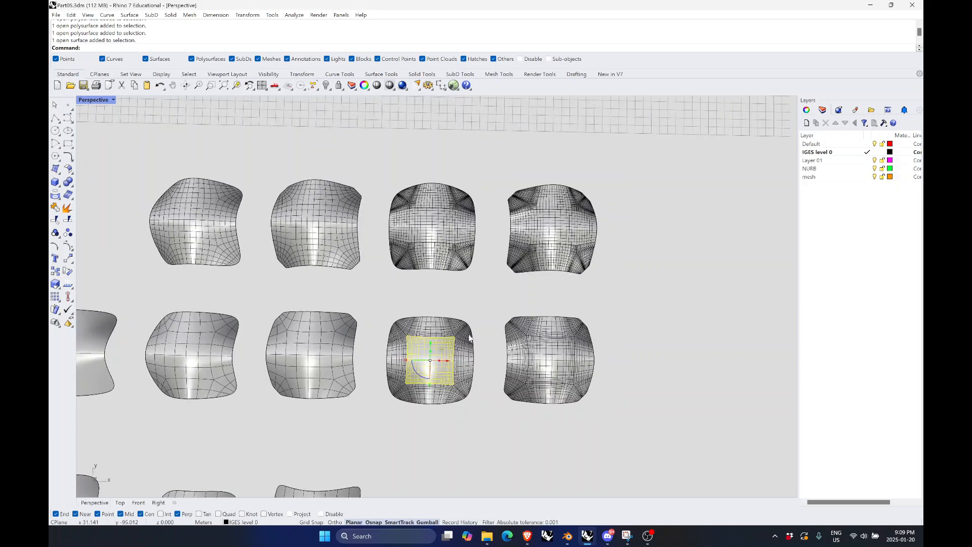
pyautogui.moveTo(481, 399); pyautogui.dragTo(481, 383, button='right')
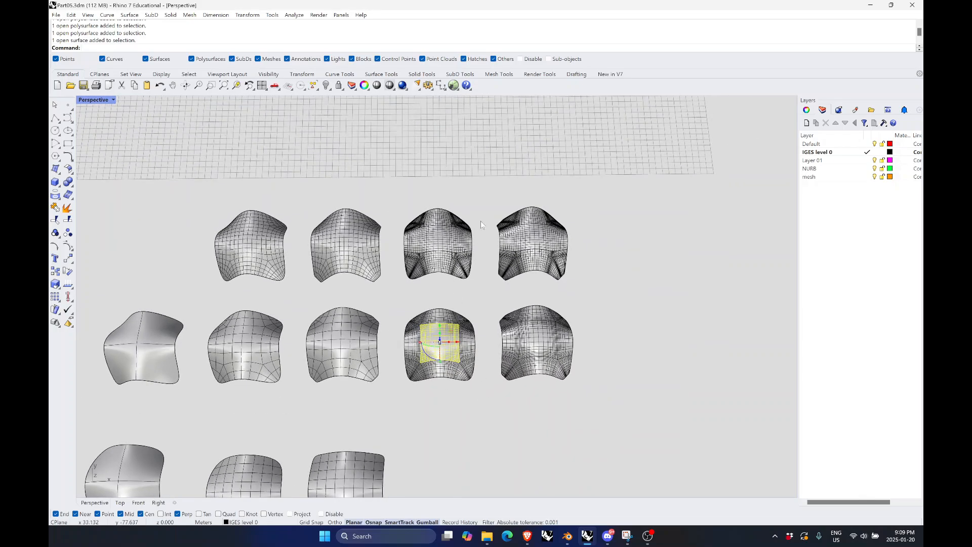
pyautogui.scroll(2, 481, 223)
pyautogui.click(568, 264)
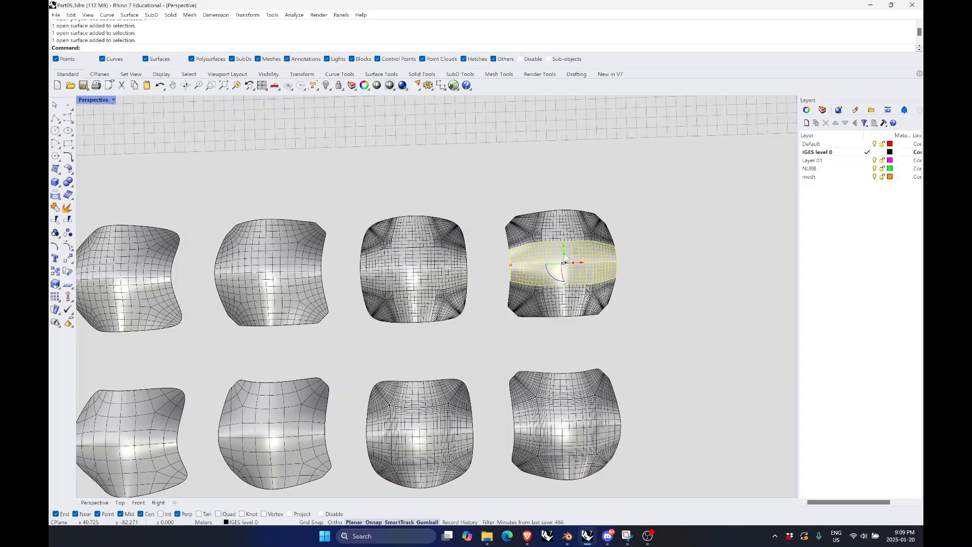
pyautogui.click(562, 229)
pyautogui.click(422, 231)
pyautogui.click(423, 308)
pyautogui.scroll(-3, 496, 310)
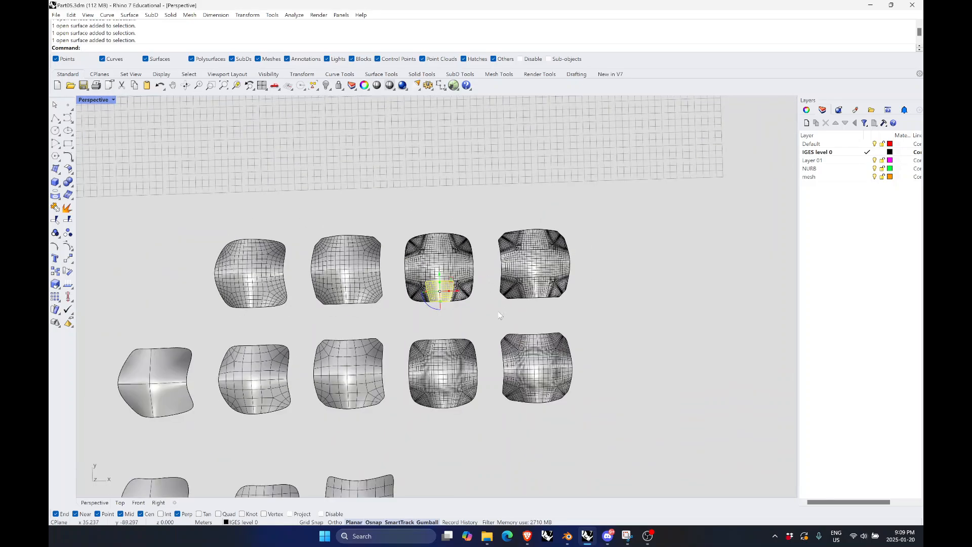
pyautogui.press('Escape')
# Pick the four joined sides of the regrouped second-row model one by one, and clear the selection
pyautogui.scroll(2, 476, 404)
pyautogui.scroll(3, 476, 404)
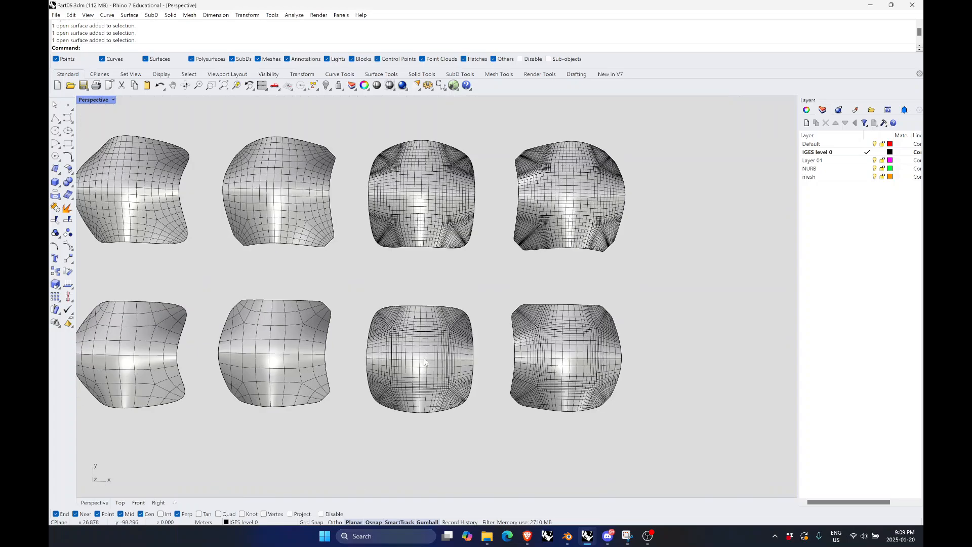
pyautogui.click(387, 345)
pyautogui.click(430, 320)
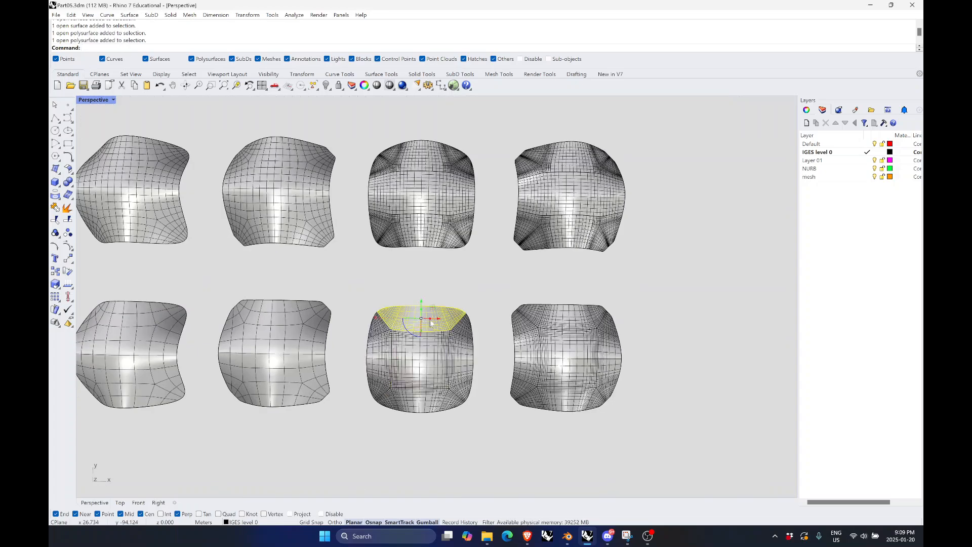
pyautogui.click(467, 362)
pyautogui.click(433, 405)
pyautogui.click(506, 426)
pyautogui.scroll(-5, 658, 358)
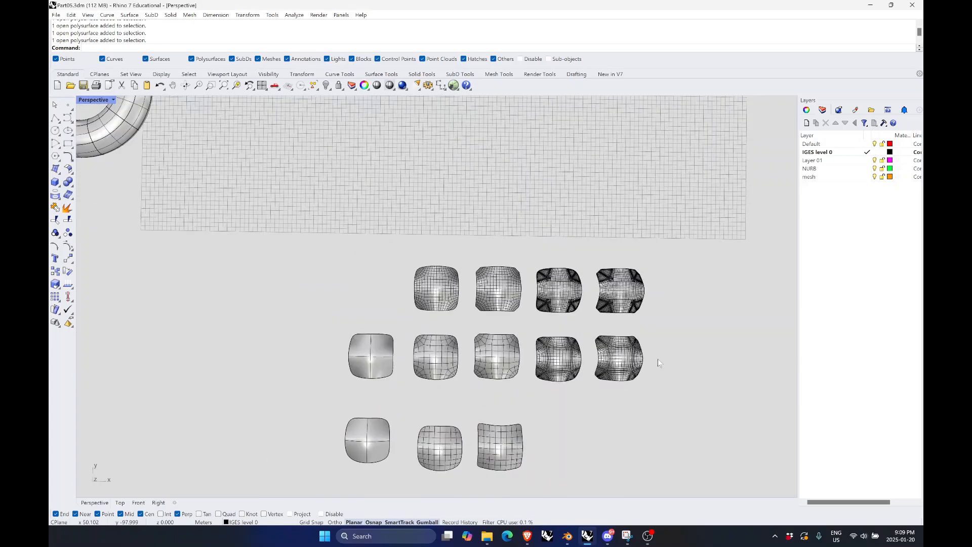
# Compare the joined sides of the regrouped model with the separate front edge surface of the neighbouring exploded model
pyautogui.scroll(10, 613, 313)
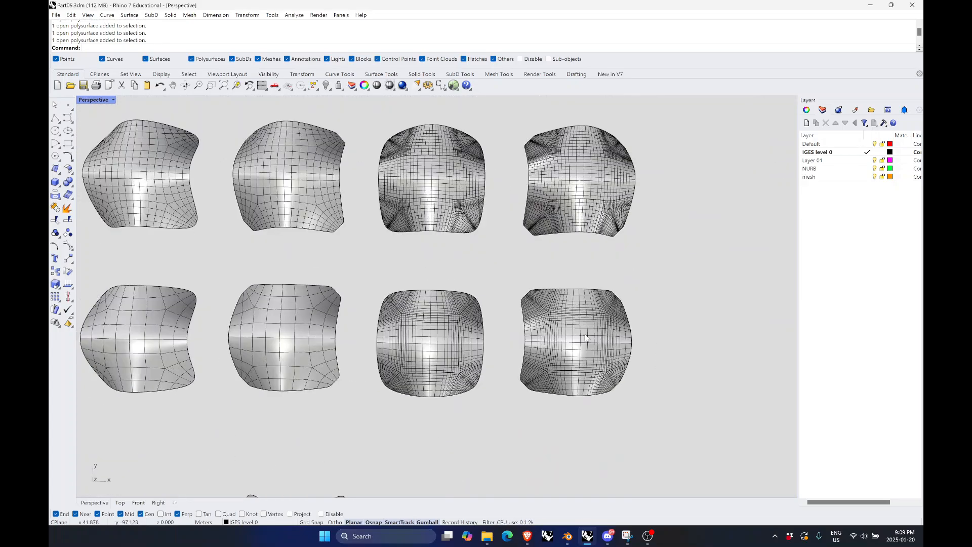
pyautogui.click(400, 294)
pyautogui.click(457, 355)
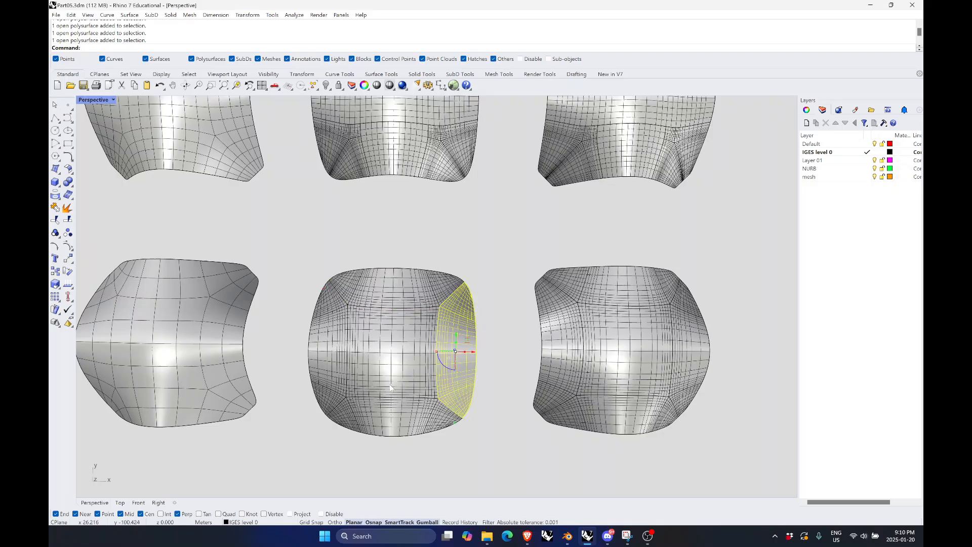
pyautogui.click(395, 425)
pyautogui.moveTo(323, 351); pyautogui.dragTo(476, 395, button='right')
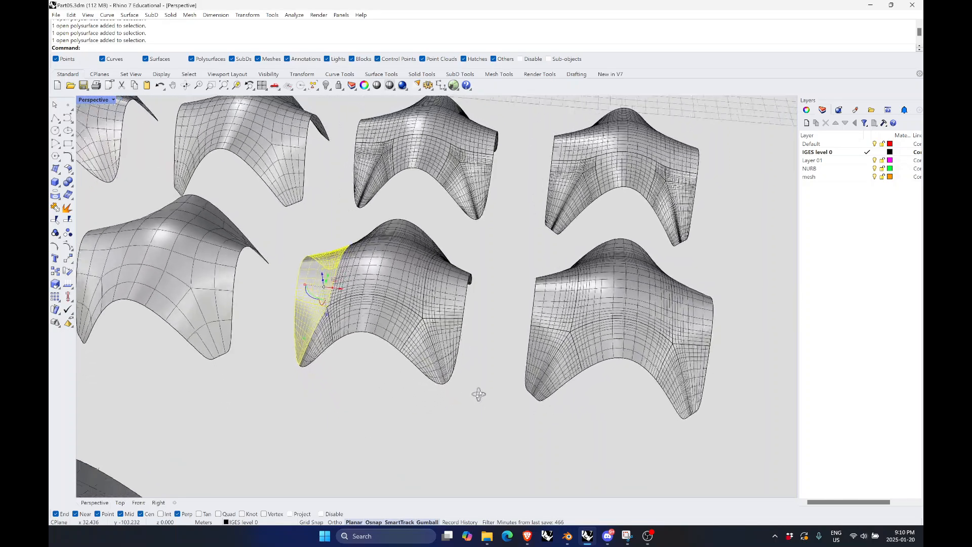
pyautogui.click(528, 389)
pyautogui.click(607, 344)
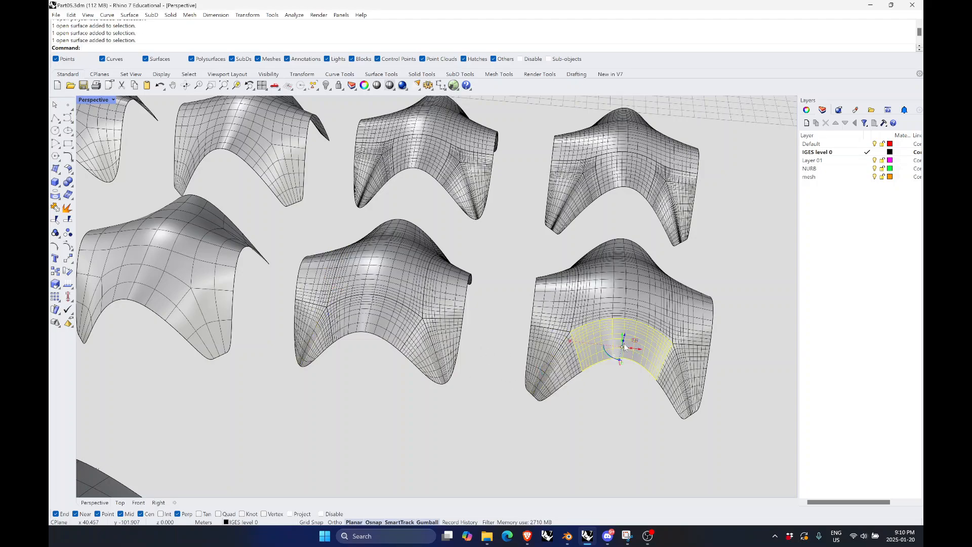
pyautogui.click(547, 414)
pyautogui.click(439, 350)
# Examine the red strip-and-grid model in the distant model group, highlighting its side strips and clearing the selection
pyautogui.scroll(-10, 507, 354)
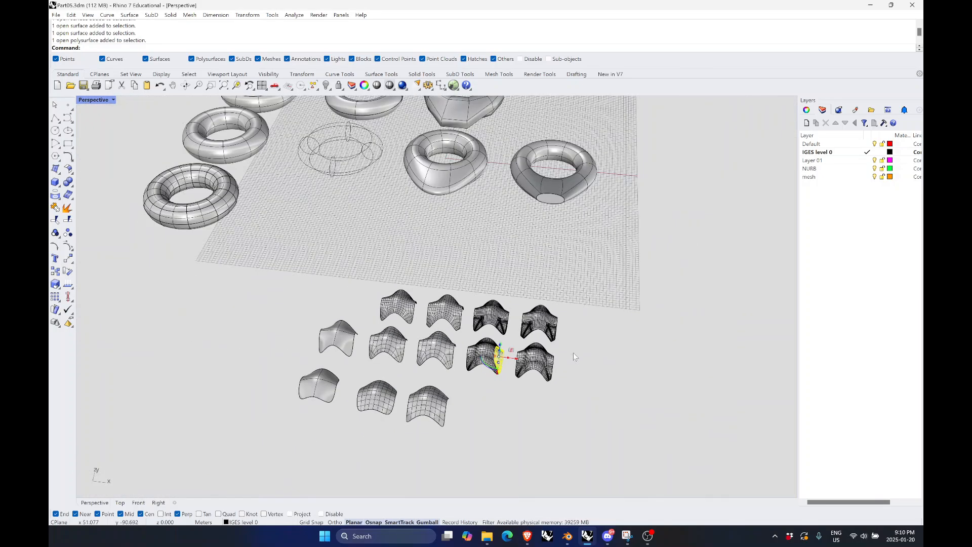
pyautogui.scroll(10, 304, 304)
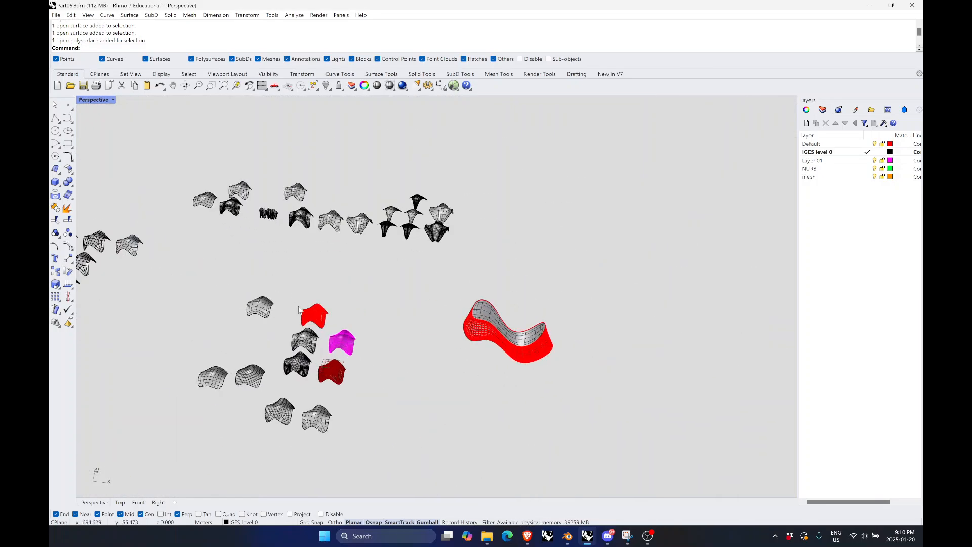
pyautogui.hotkey('ctrl', 'w')
pyautogui.moveTo(335, 298); pyautogui.dragTo(300, 332)
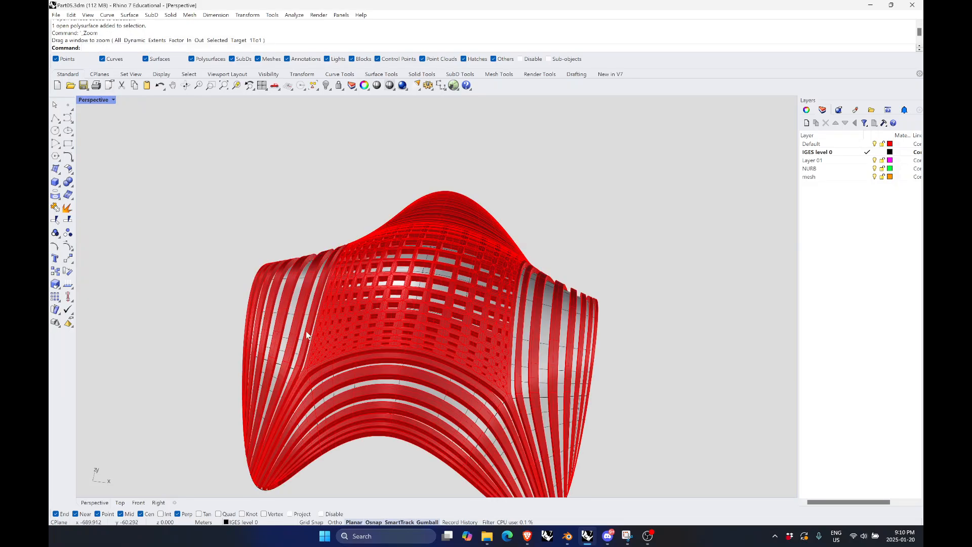
pyautogui.moveTo(455, 304); pyautogui.dragTo(596, 374, button='right')
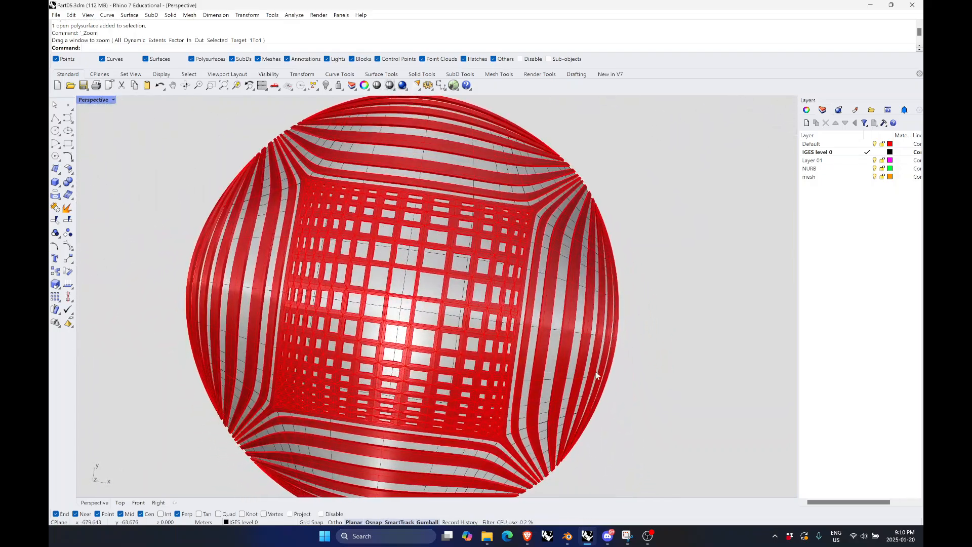
pyautogui.scroll(3, 353, 183)
pyautogui.hotkey('ctrl', 'a')
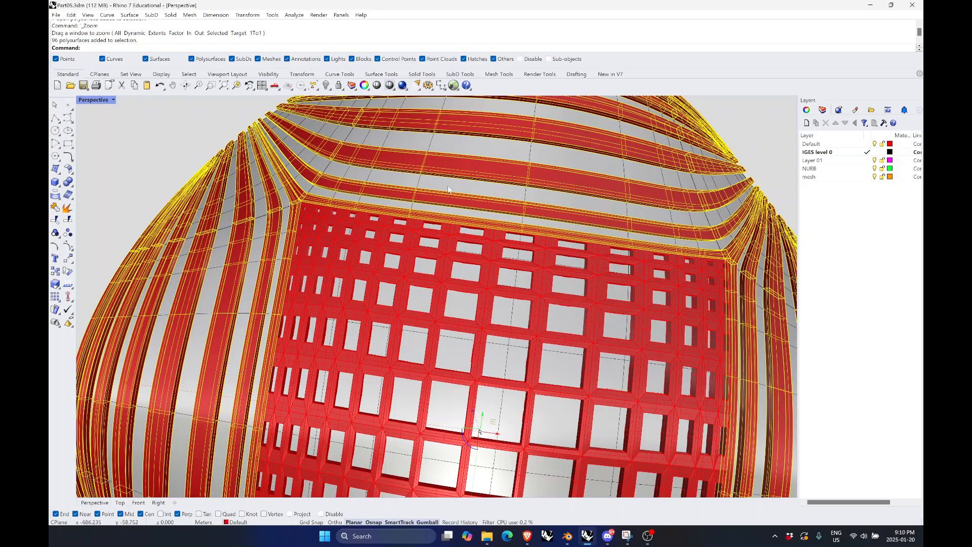
pyautogui.scroll(-5, 410, 190)
pyautogui.click(598, 290)
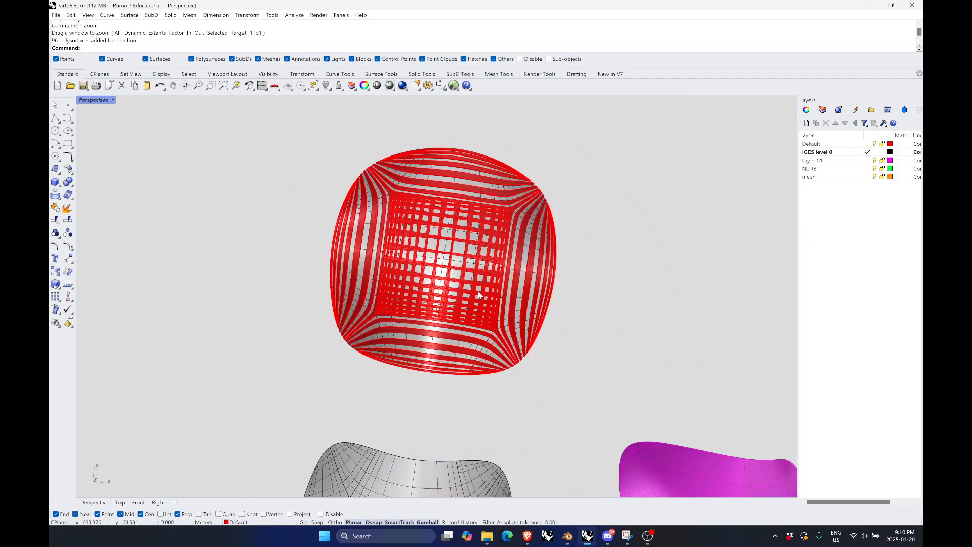
# Return to the rows of SubD and NURBS samples and pick the regrouped model's joined sides and central surface from an oblique view
pyautogui.scroll(-3, 388, 300)
pyautogui.scroll(-6, 388, 300)
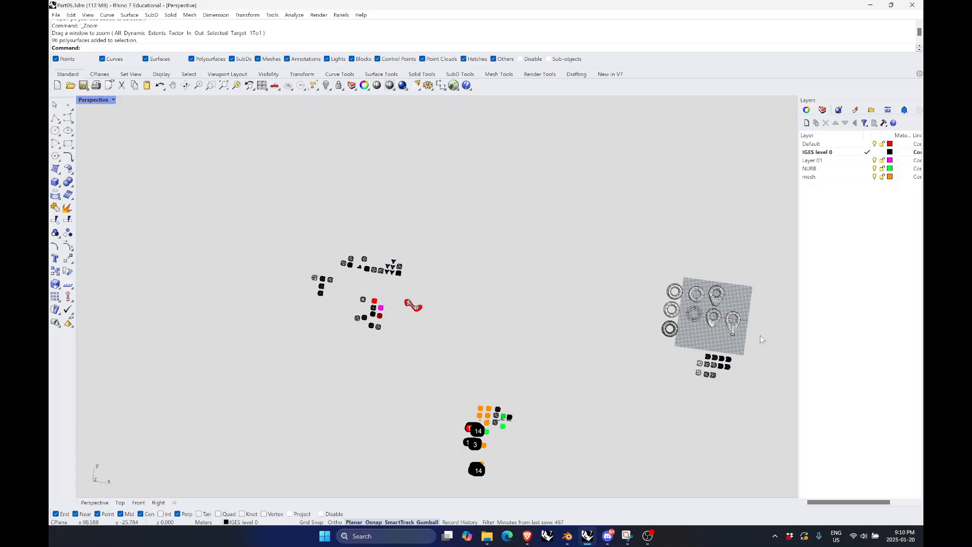
pyautogui.scroll(5, 761, 335)
pyautogui.moveTo(722, 424); pyautogui.dragTo(695, 382, button='right')
pyautogui.scroll(-2, 596, 318)
pyautogui.scroll(5, 601, 418)
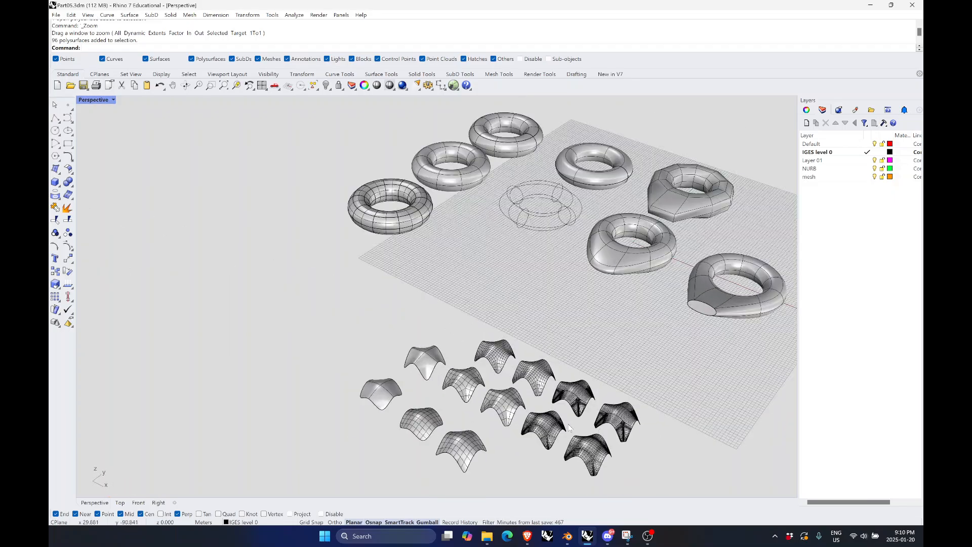
pyautogui.scroll(-2, 562, 412)
pyautogui.scroll(2, 544, 404)
pyautogui.scroll(4, 545, 404)
pyautogui.click(544, 421)
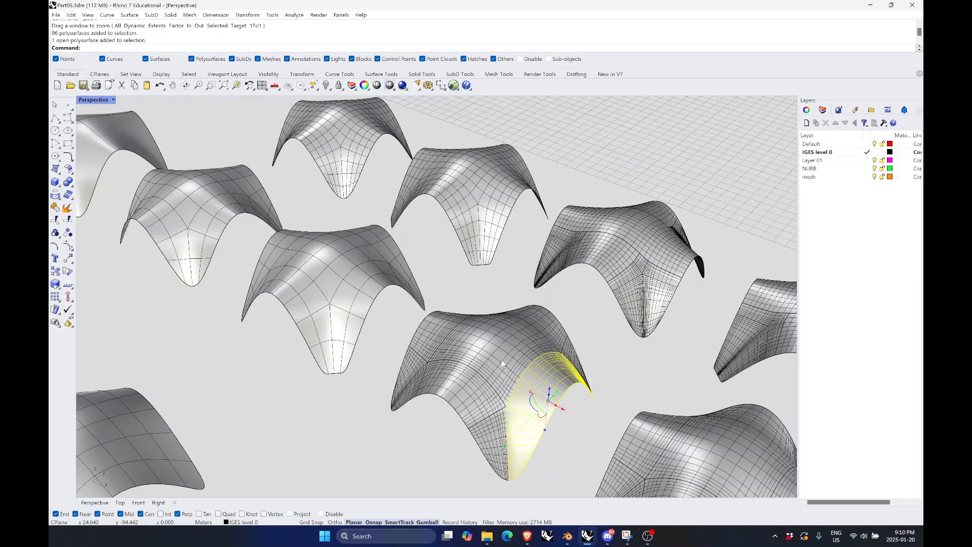
pyautogui.click(501, 364)
pyautogui.click(478, 400)
pyautogui.click(532, 432)
# Clear the selection and compare the second-row SubD models with the neighbouring NURBS models from several distances
pyautogui.scroll(-7, 546, 299)
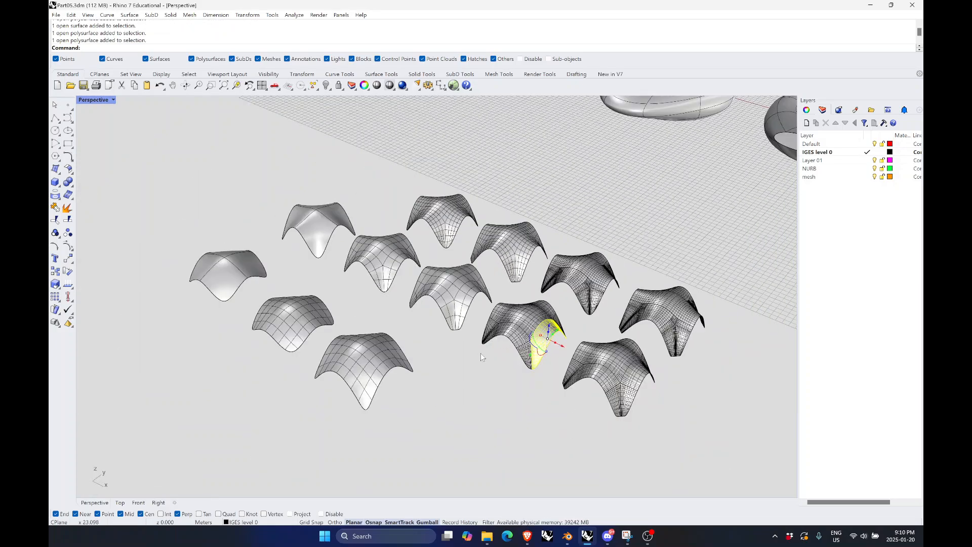
pyautogui.moveTo(481, 354); pyautogui.dragTo(525, 380, button='right')
pyautogui.scroll(-6, 530, 380)
pyautogui.scroll(8, 551, 385)
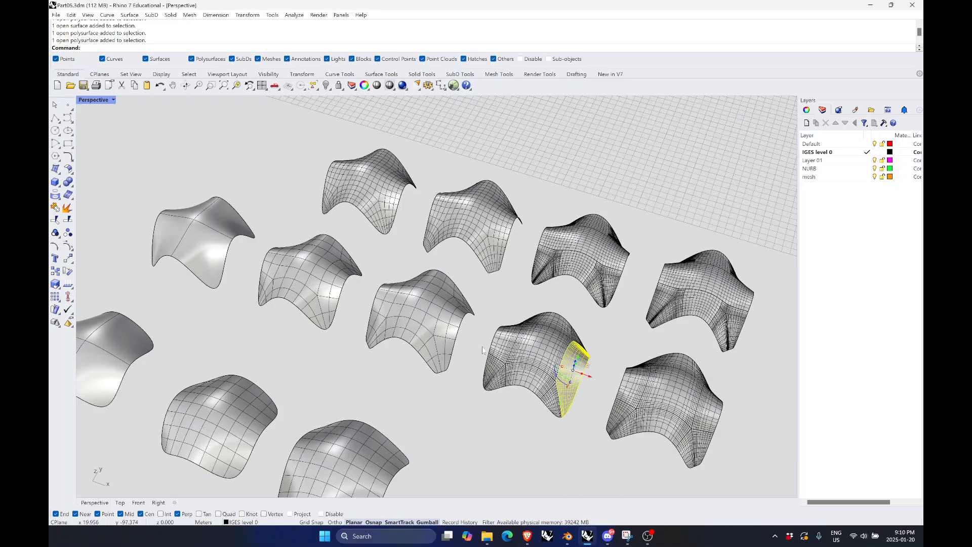
pyautogui.scroll(-3, 482, 346)
pyautogui.click(507, 409)
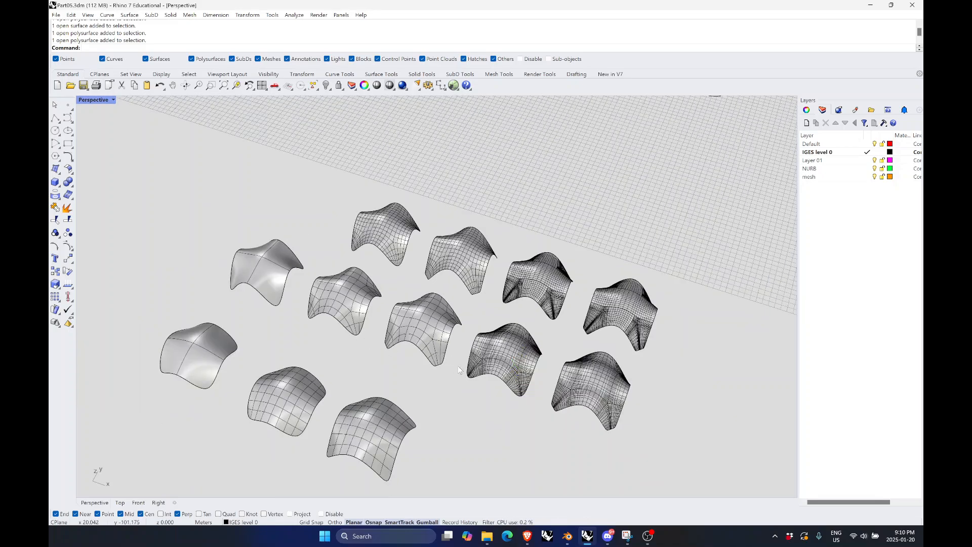
pyautogui.scroll(5, 458, 365)
pyautogui.scroll(-7, 394, 315)
pyautogui.scroll(7, 396, 317)
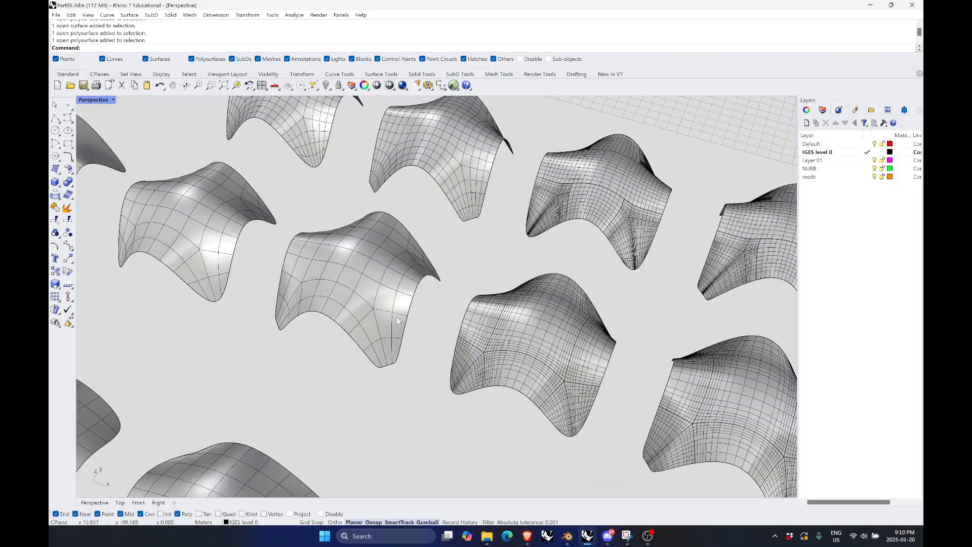
# Place a copy of the second-row SubD model in the empty area in front of the sample rows and select the copy
pyautogui.click(397, 317)
pyautogui.scroll(-9, 555, 231)
pyautogui.moveTo(535, 272); pyautogui.dragTo(532, 286, button='right')
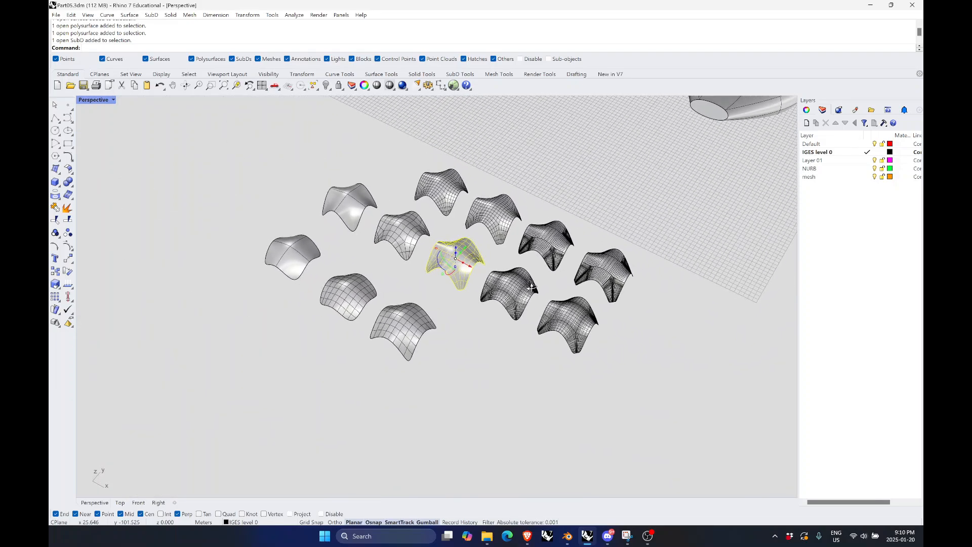
pyautogui.moveTo(468, 249); pyautogui.dragTo(314, 407)
pyautogui.click(362, 414)
pyautogui.scroll(-3, 372, 386)
pyautogui.scroll(8, 342, 428)
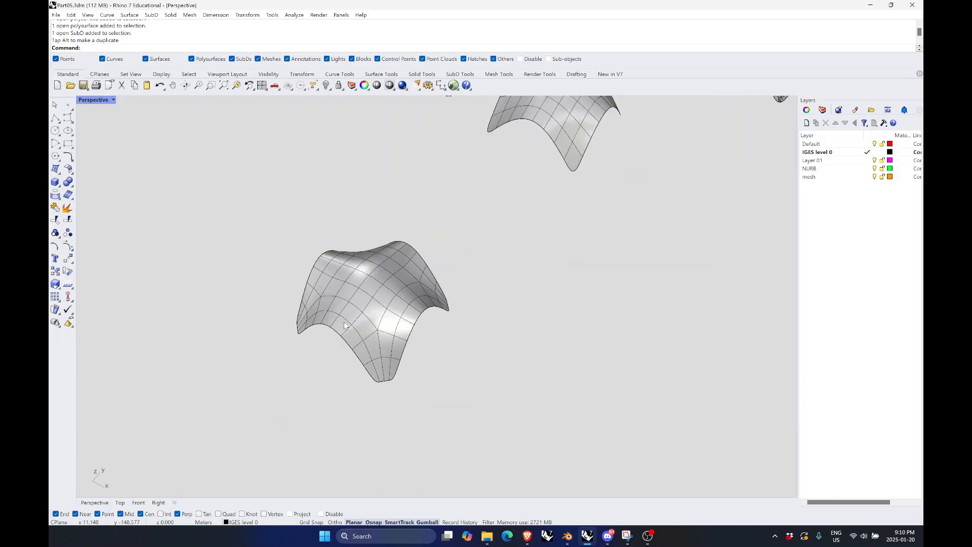
pyautogui.click(429, 344)
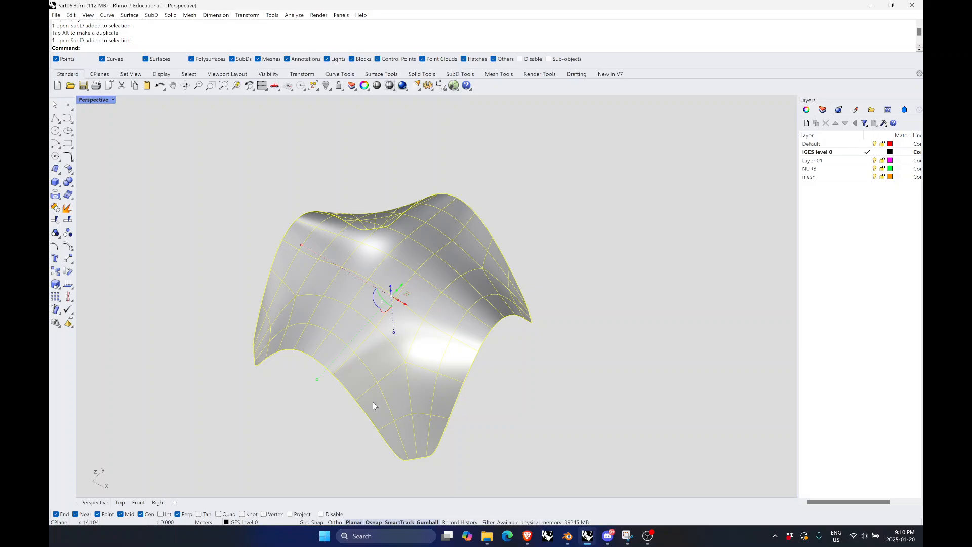
pyautogui.scroll(-8, 373, 402)
pyautogui.scroll(8, 401, 387)
pyautogui.scroll(-5, 475, 400)
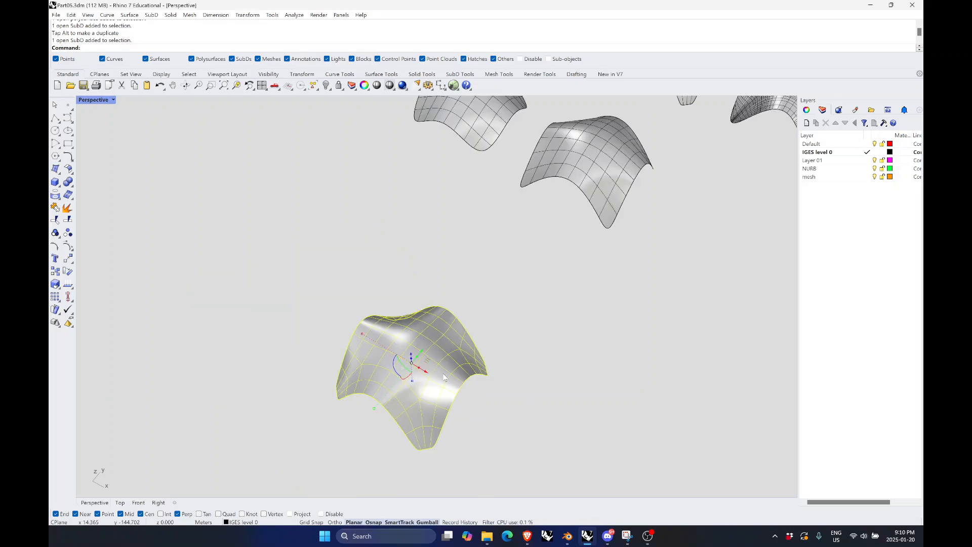
pyautogui.scroll(5, 506, 395)
pyautogui.scroll(-3, 547, 316)
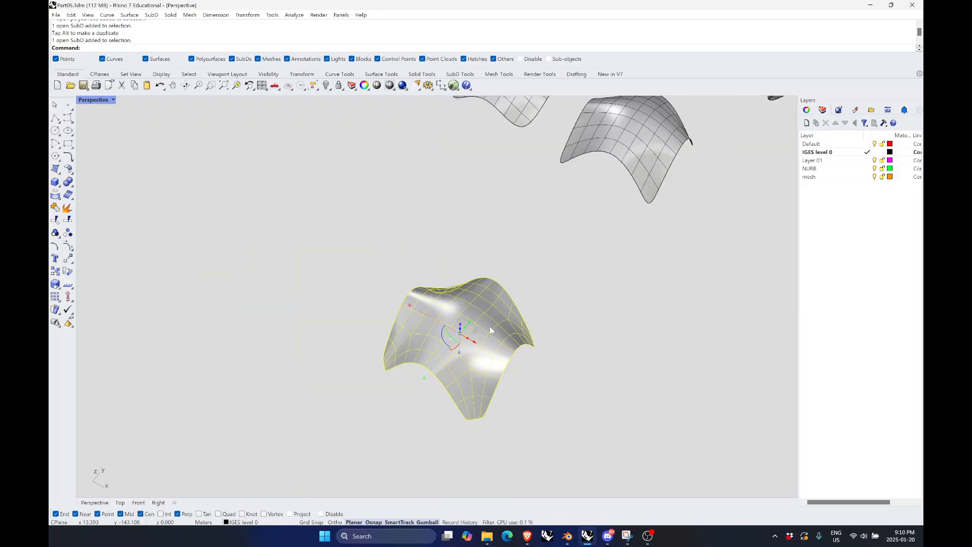
pyautogui.write('ToNU')
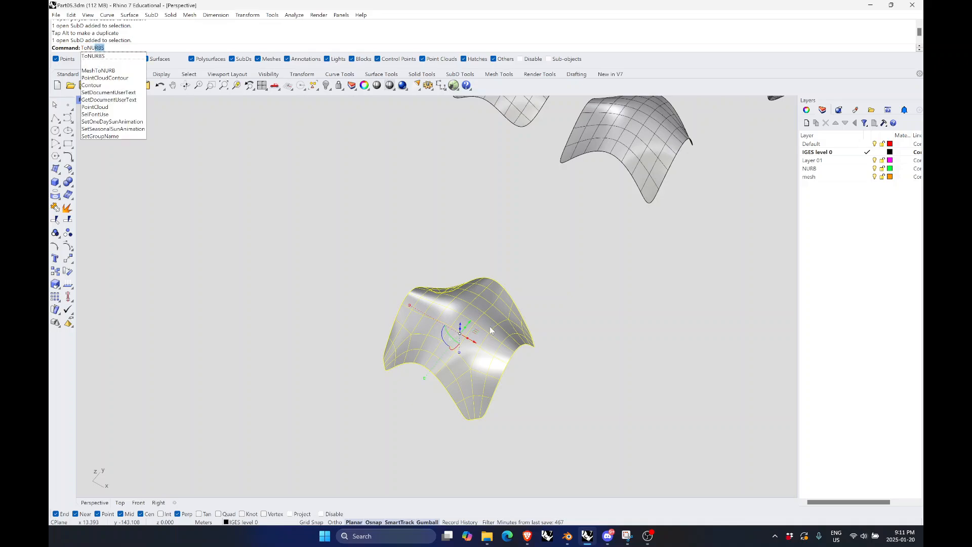
pyautogui.press('BackSpace')
pyautogui.press('BackSpace')
pyautogui.press('BackSpace')
pyautogui.press('BackSpace')
pyautogui.press('BackSpace')
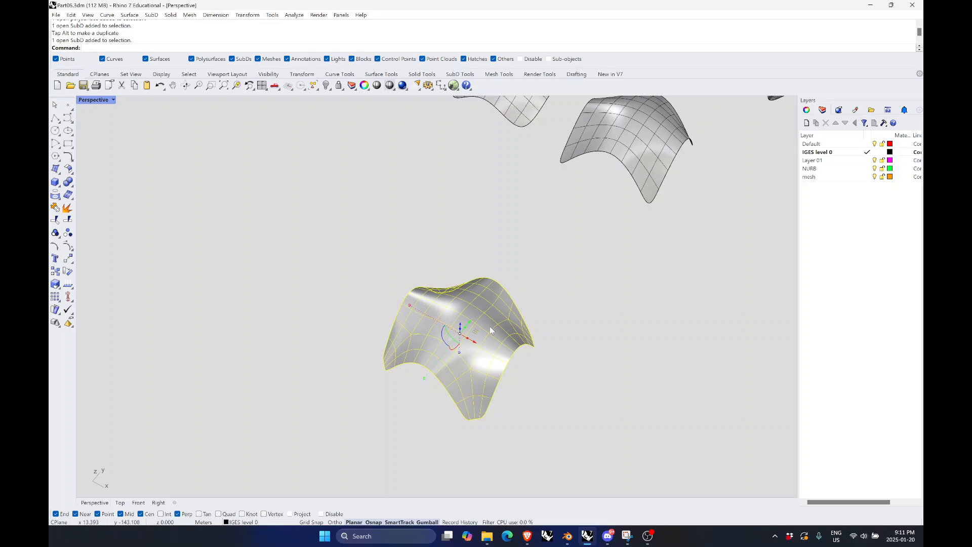
# Create a polygon mesh from the copied SubD model using the detailed meshing options
pyautogui.click(631, 370)
pyautogui.click(488, 335)
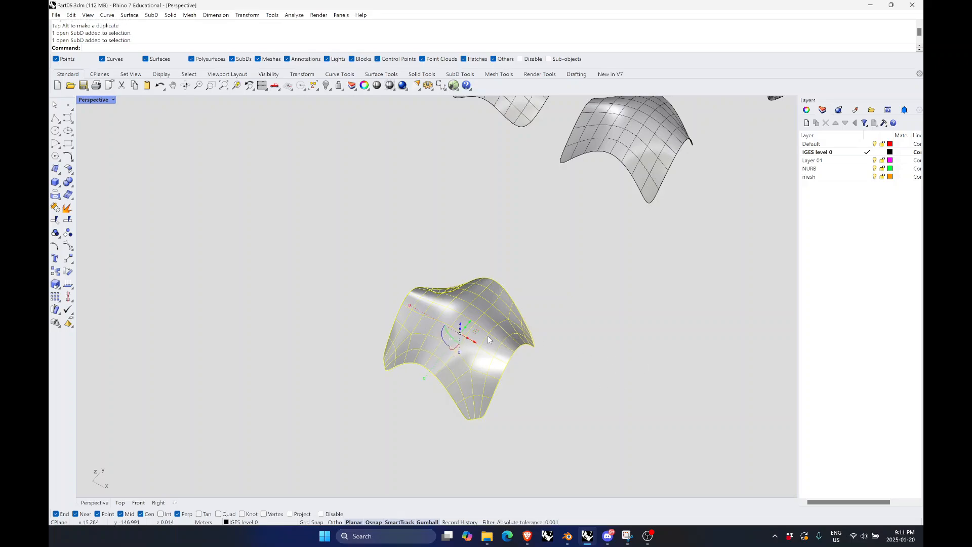
pyautogui.write('Mesh')
pyautogui.press('Return')
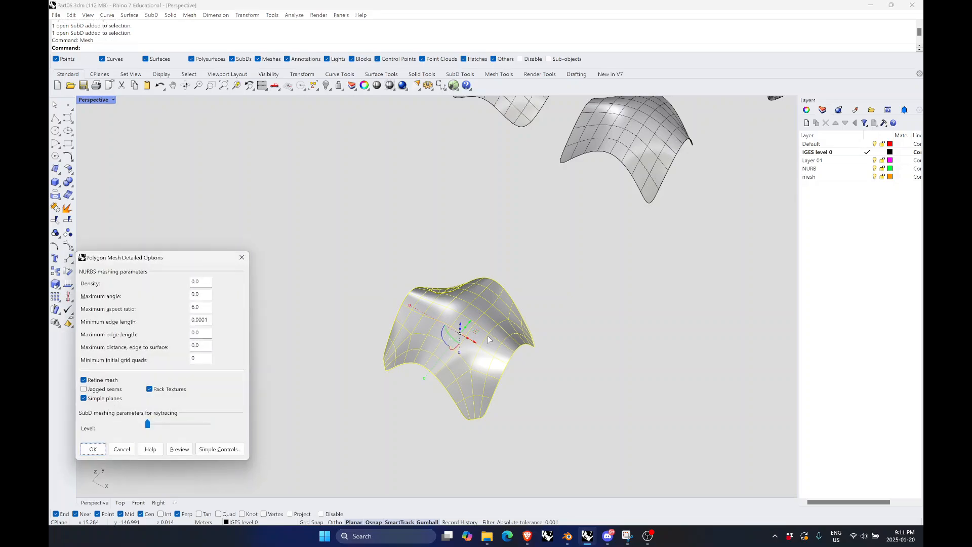
pyautogui.click(149, 427)
pyautogui.click(100, 449)
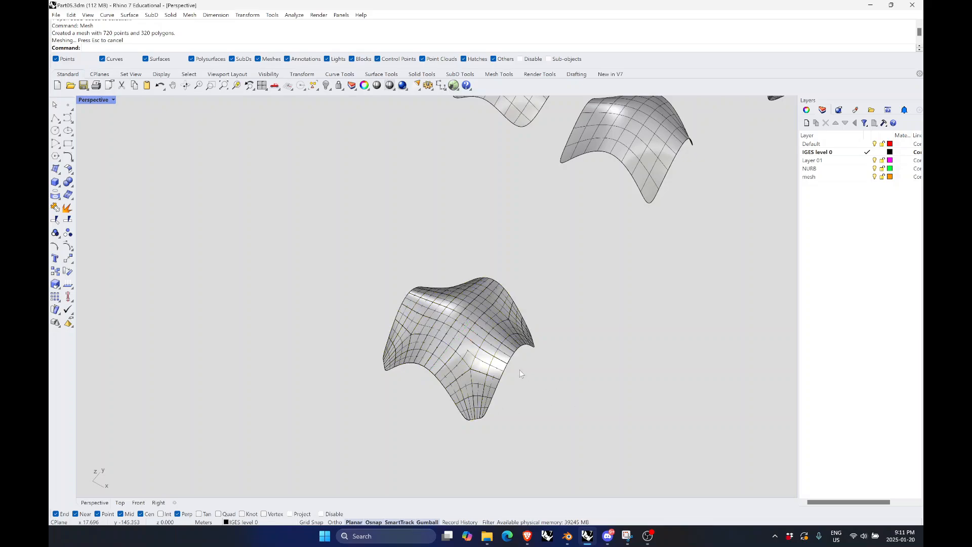
# Move the copied SubD off its mesh to stand beside it, and select the mesh for a close look at its faces
pyautogui.moveTo(466, 348); pyautogui.dragTo(634, 327)
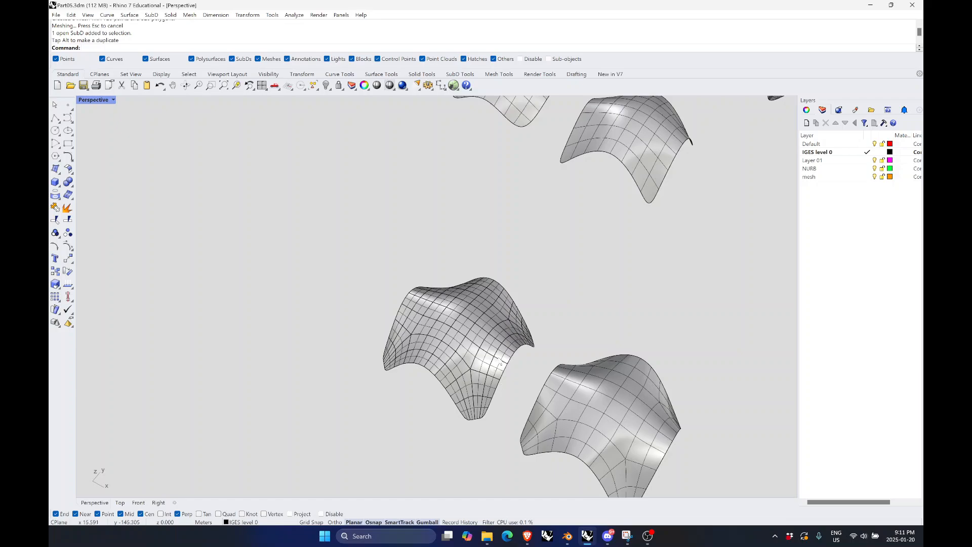
pyautogui.click(478, 333)
pyautogui.scroll(6, 506, 337)
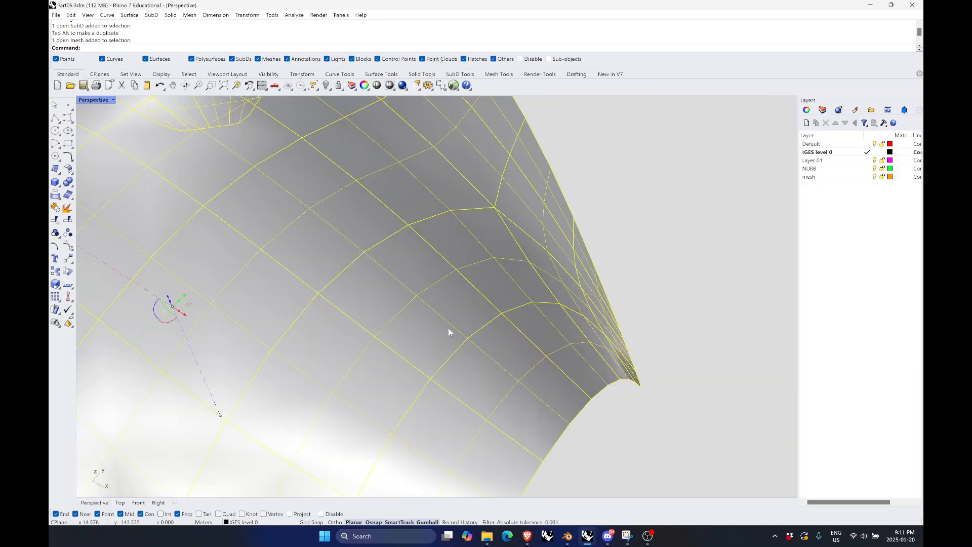
# Copy the whole regrouped NURBS model from the second row to the free spot beside the mesh and clear the selection
pyautogui.scroll(-10, 448, 329)
pyautogui.click(667, 223)
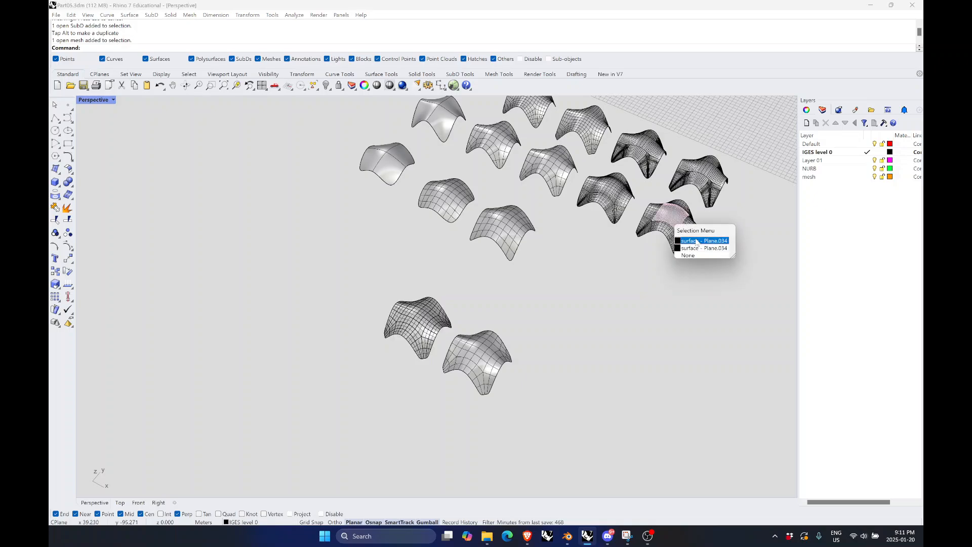
pyautogui.press('Escape')
pyautogui.moveTo(619, 238); pyautogui.dragTo(584, 173)
pyautogui.press('super')
pyautogui.press('super')
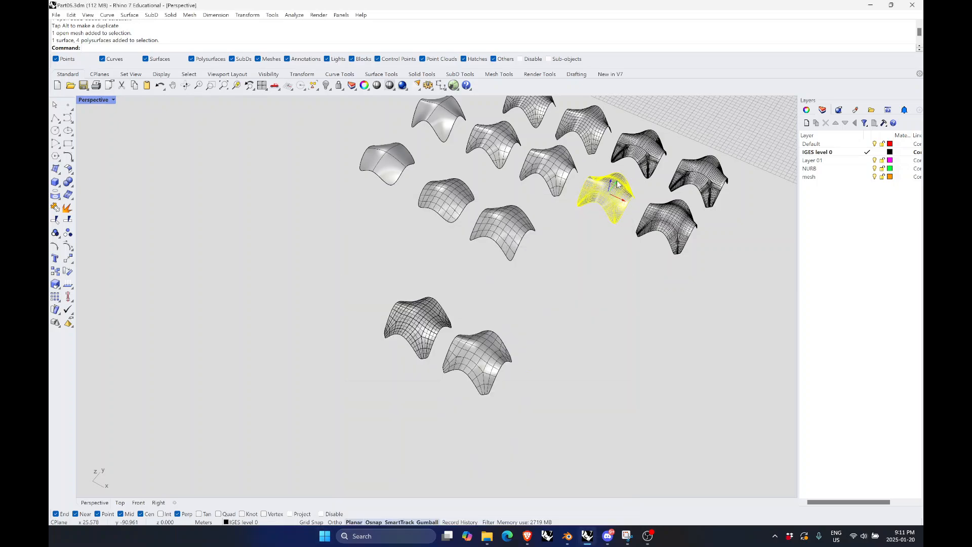
pyautogui.press('super')
pyautogui.press('super')
pyautogui.moveTo(618, 187); pyautogui.dragTo(372, 296)
pyautogui.click(369, 368)
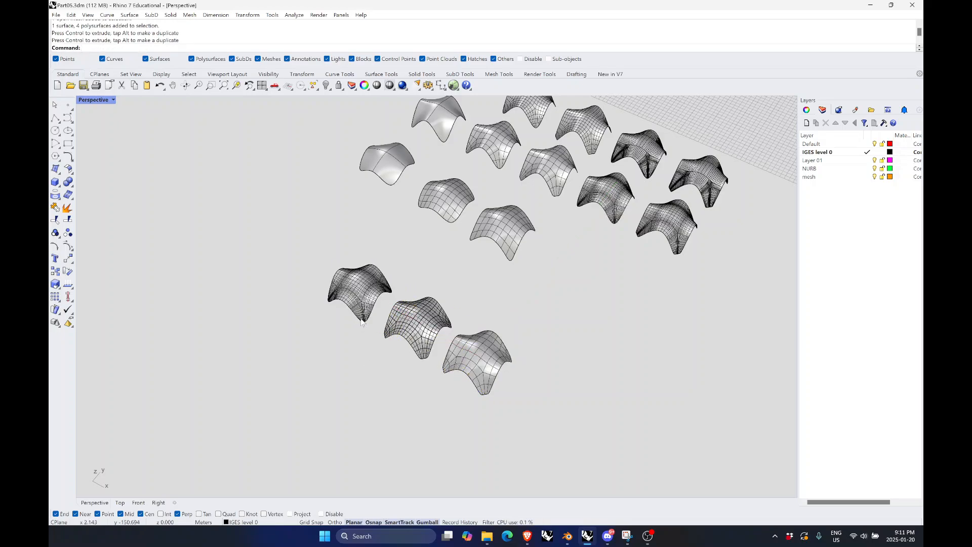
# Examine how the copied NURBS model is split by picking its central surface, a neighbouring side and the front side in turn
pyautogui.scroll(10, 366, 324)
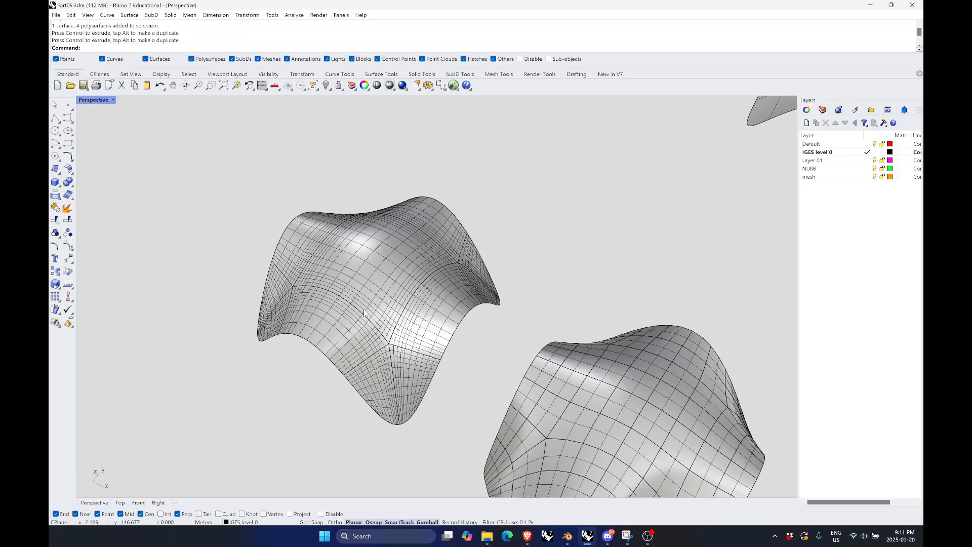
pyautogui.click(382, 282)
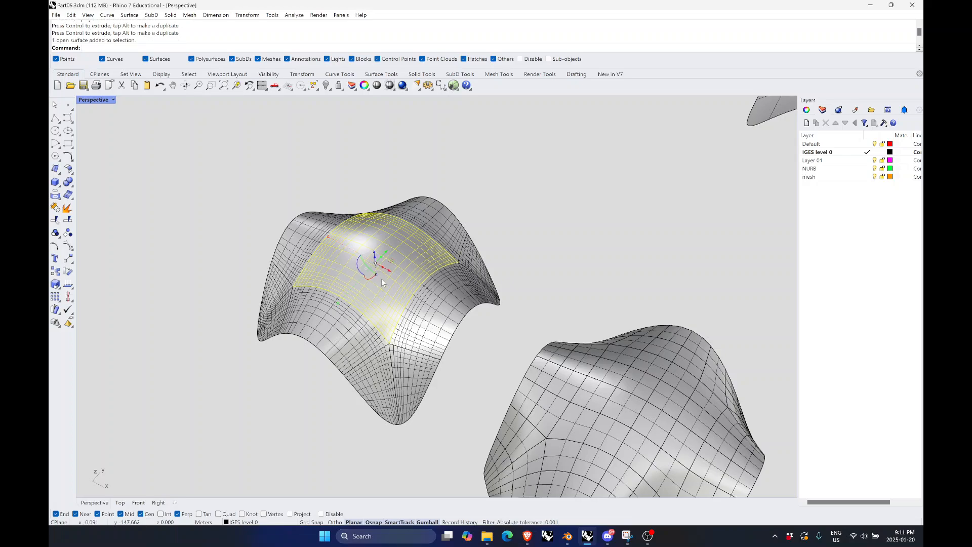
pyautogui.click(310, 252)
pyautogui.click(324, 323)
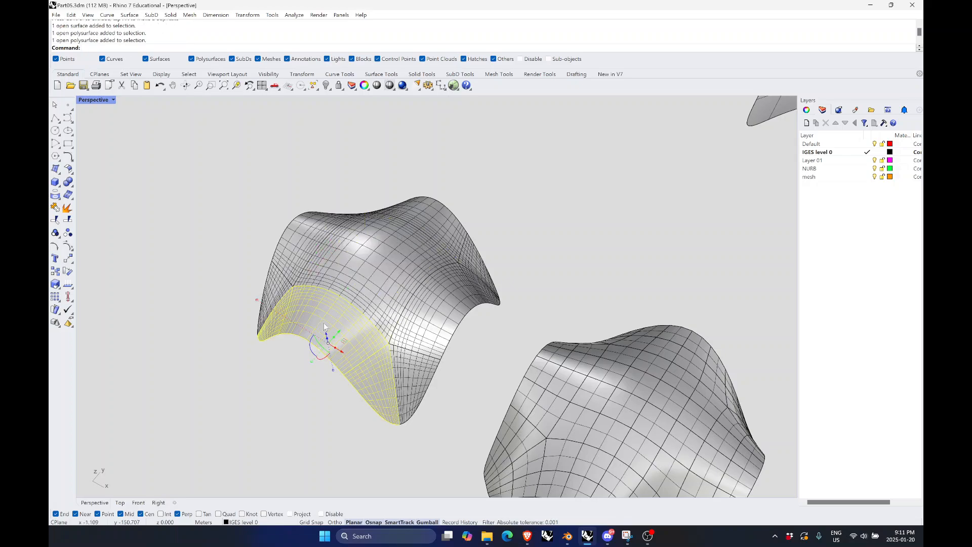
pyautogui.moveTo(324, 323); pyautogui.dragTo(438, 369, button='right')
pyautogui.scroll(-3, 455, 366)
pyautogui.scroll(3, 472, 362)
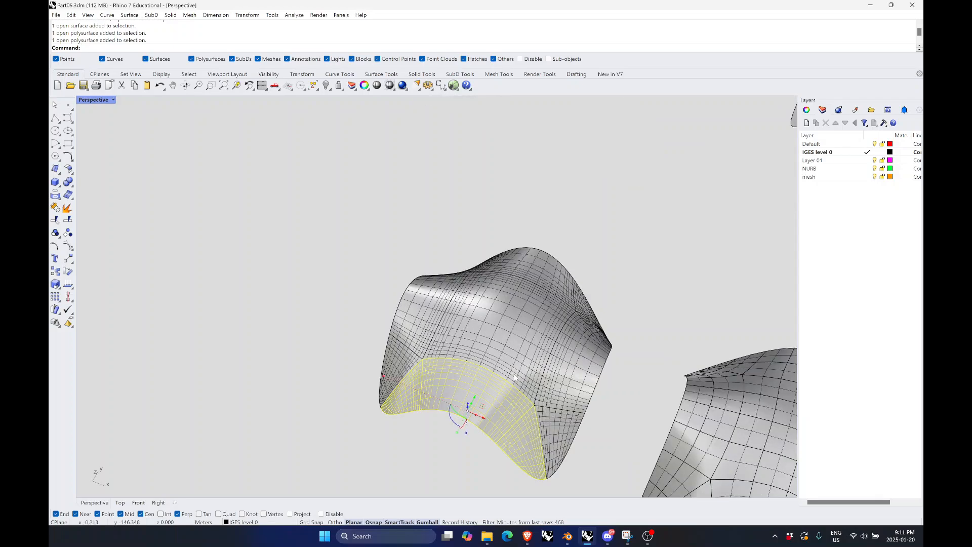
pyautogui.scroll(-3, 484, 364)
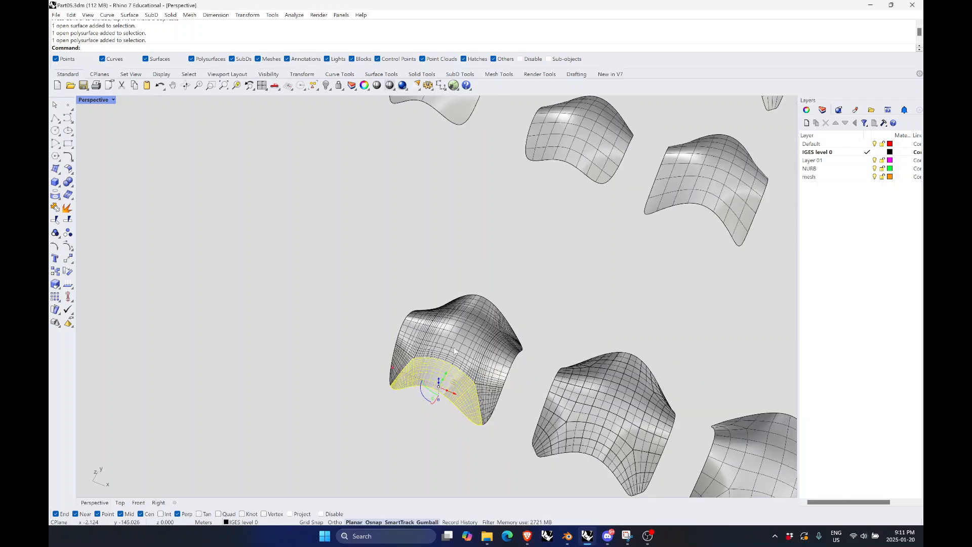
# Inspect the selected front side up close, clear the selection and compare the whole NURBS copy with the neighbouring mesh
pyautogui.rightClick(236, 86)
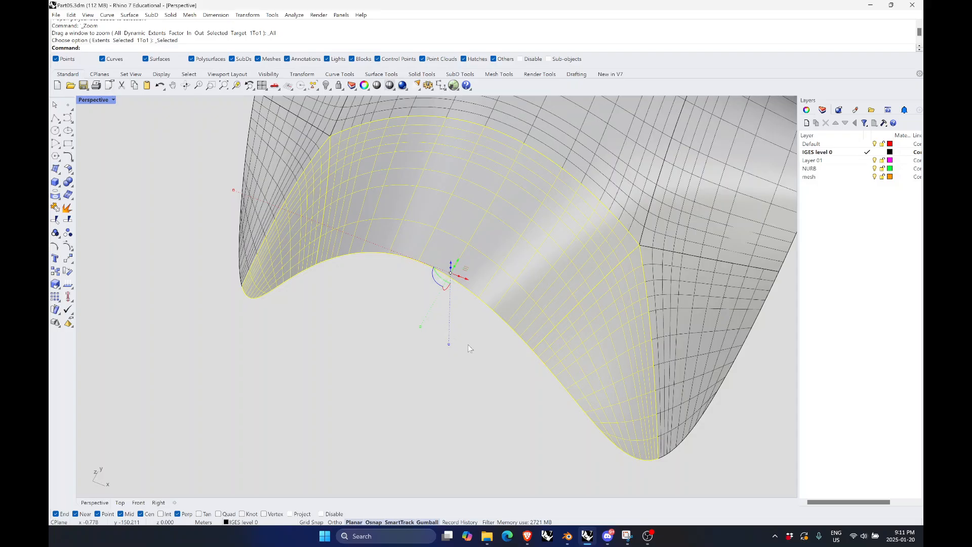
pyautogui.moveTo(468, 345)
pyautogui.mouseDown(button='right')
pyautogui.moveTo(417, 317)
pyautogui.moveTo(495, 330)
pyautogui.moveTo(506, 330)
pyautogui.moveTo(482, 324)
pyautogui.moveTo(514, 318)
pyautogui.moveTo(441, 326)
pyautogui.moveTo(460, 341)
pyautogui.moveTo(463, 299)
pyautogui.moveTo(492, 300)
pyautogui.moveTo(464, 334)
pyautogui.mouseUp(button='right')
pyautogui.click(430, 375)
pyautogui.scroll(-6, 429, 374)
pyautogui.scroll(4, 491, 296)
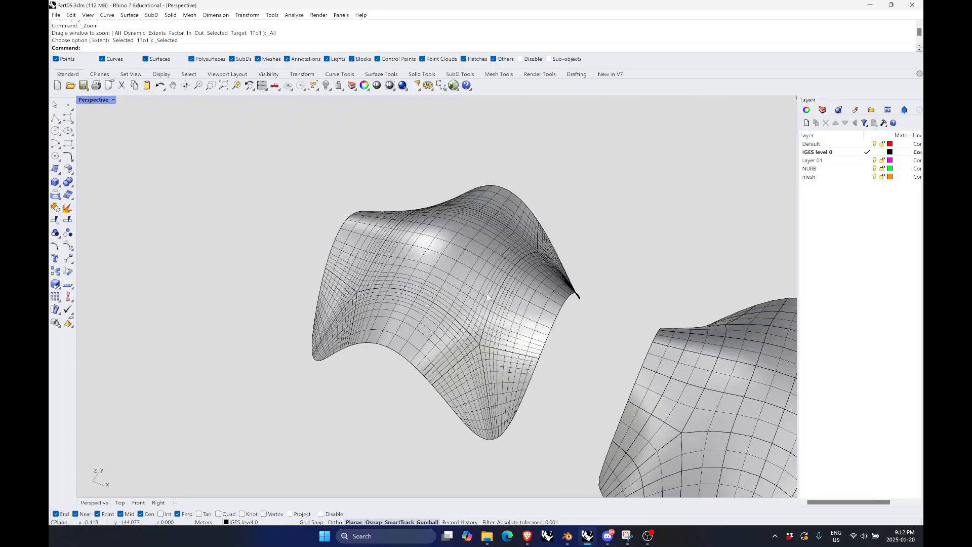
pyautogui.moveTo(488, 298); pyautogui.dragTo(476, 325, button='right')
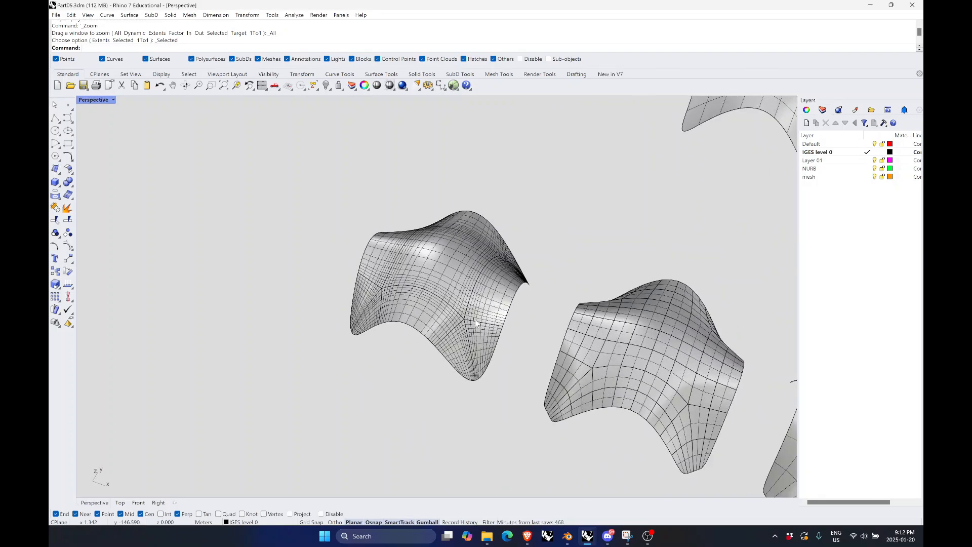
pyautogui.scroll(2, 477, 324)
pyautogui.scroll(2, 522, 305)
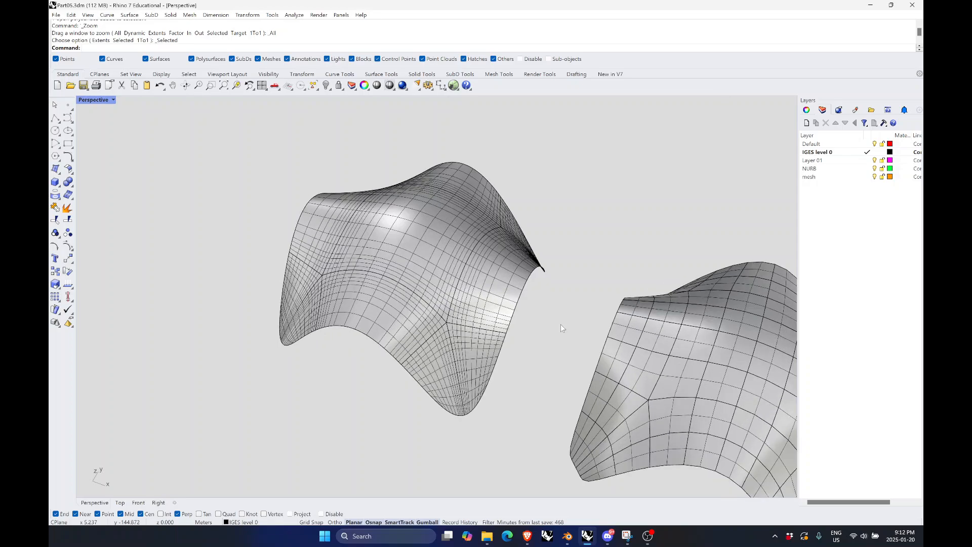
# Run CurvatureAnalysis in Gaussian style on the front side of the NURBS copy, move the analysis window clear of it and close it
pyautogui.write('CurvatureAnalysis')
pyautogui.press('Return')
pyautogui.click(395, 319)
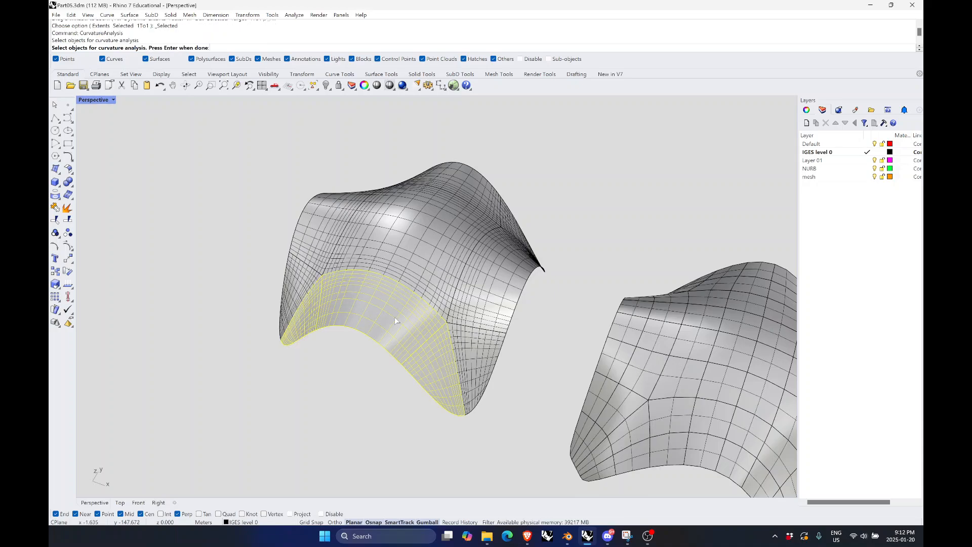
pyautogui.press('Return')
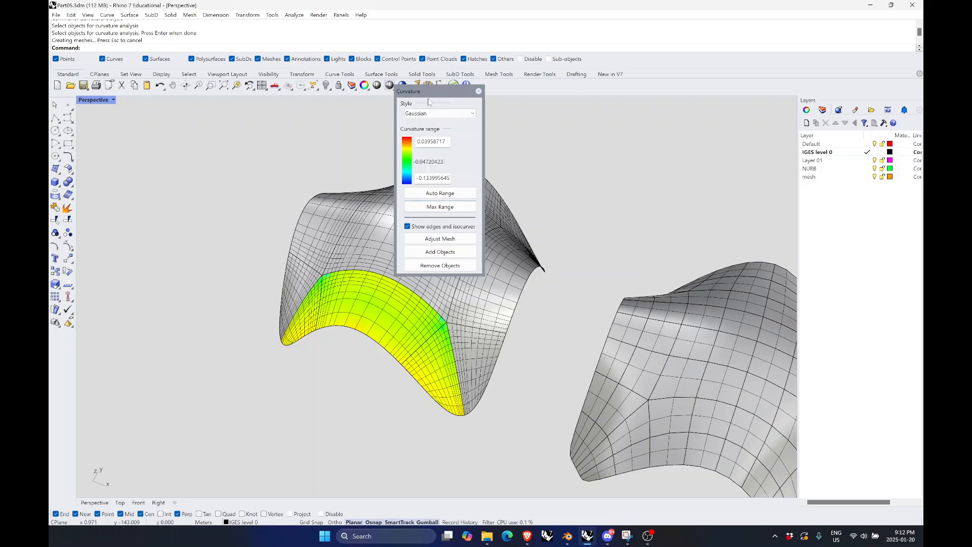
pyautogui.moveTo(429, 95); pyautogui.dragTo(200, 112)
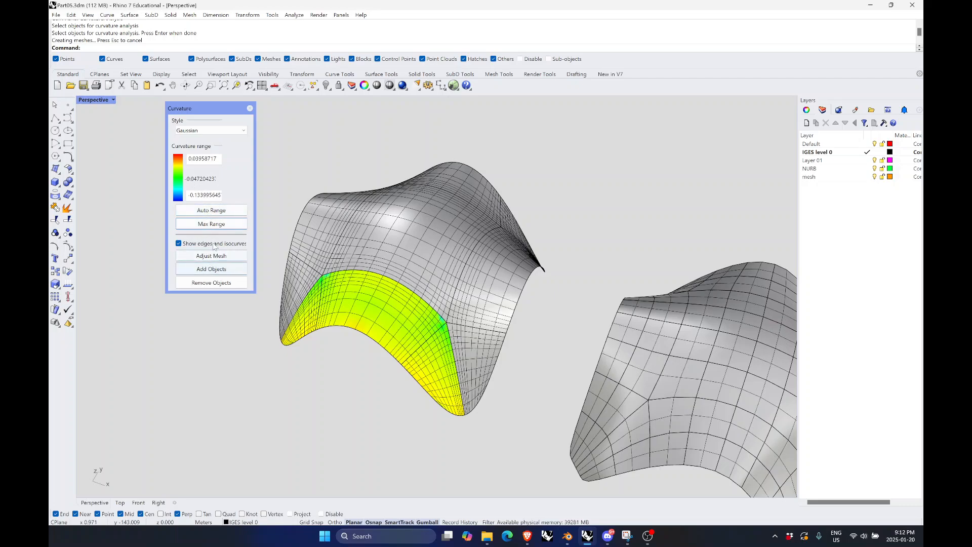
pyautogui.moveTo(194, 108); pyautogui.dragTo(186, 113)
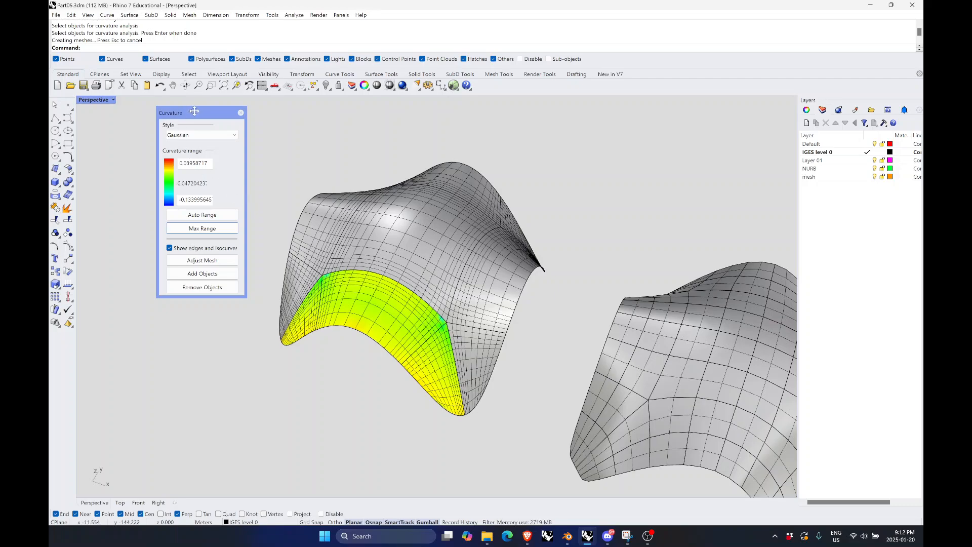
pyautogui.click(241, 113)
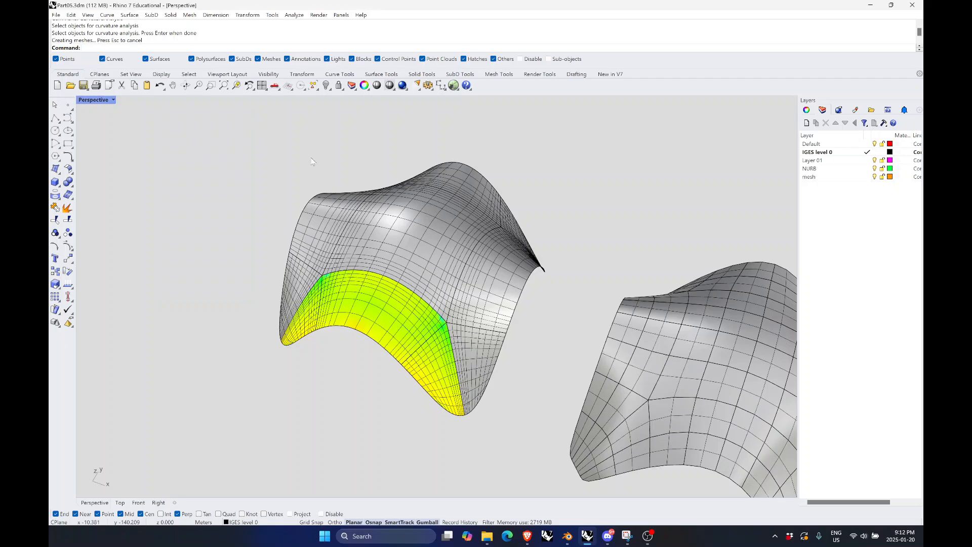
# Analyse the Gaussian curvature of the central surface of the NURBS copy from several angles and close the analysis
pyautogui.click(379, 237)
pyautogui.press('Return')
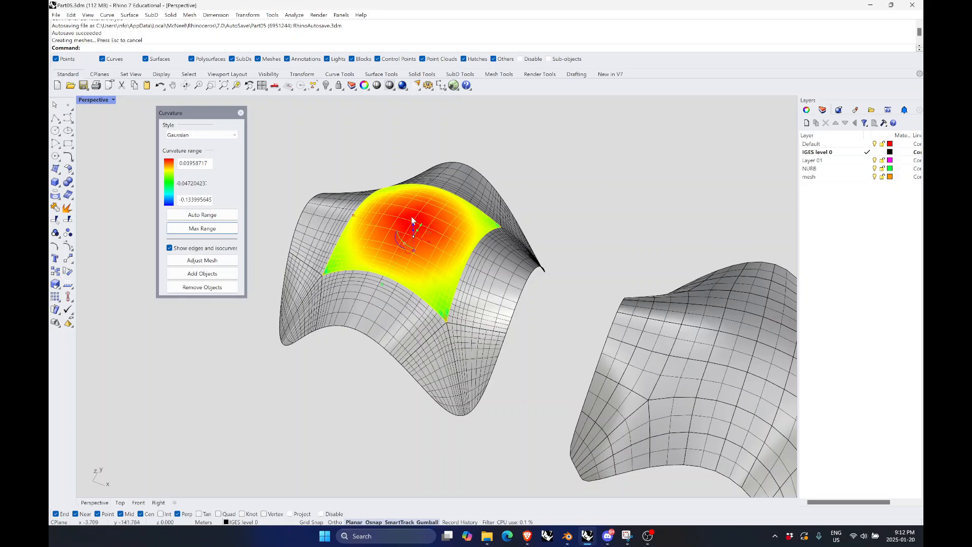
pyautogui.scroll(3, 412, 217)
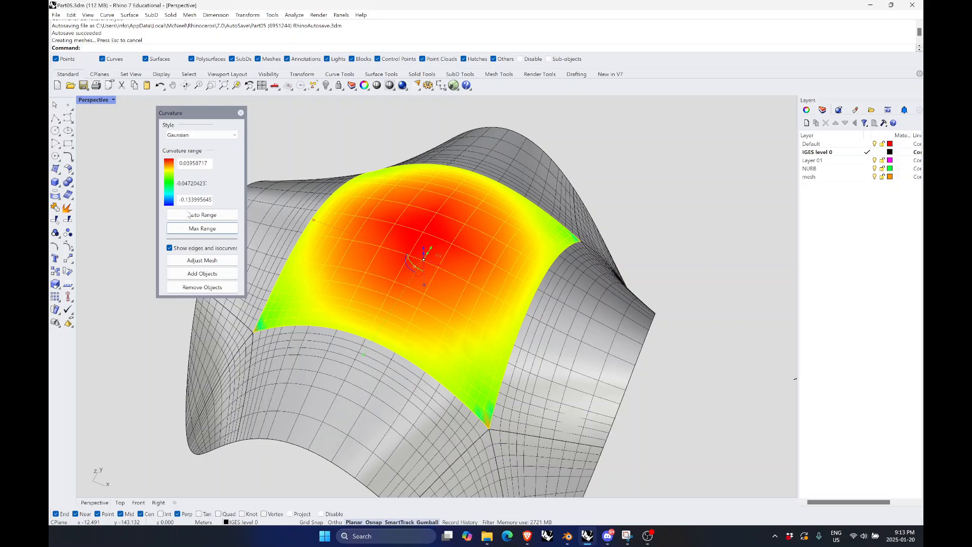
pyautogui.moveTo(551, 295); pyautogui.dragTo(499, 328, button='right')
pyautogui.moveTo(482, 339); pyautogui.dragTo(463, 287, button='right')
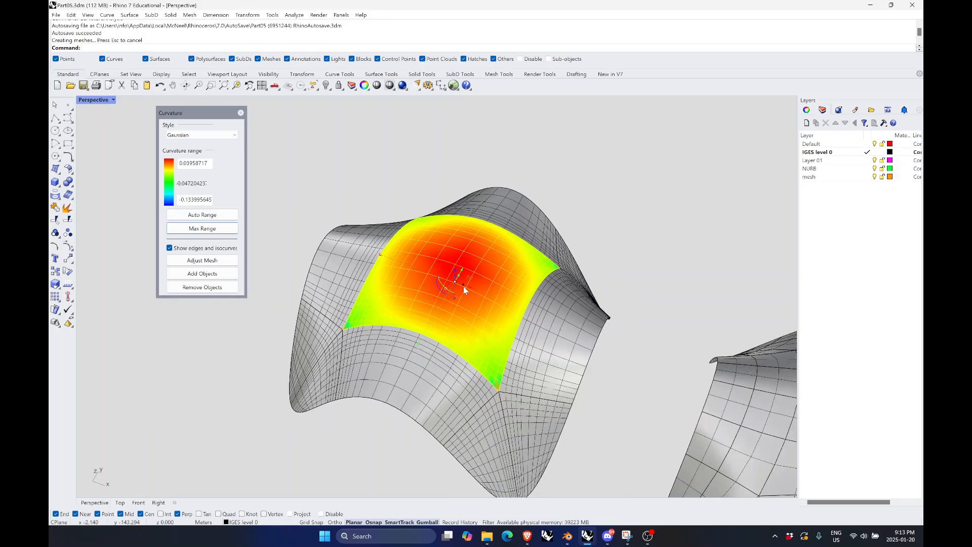
pyautogui.moveTo(499, 369)
pyautogui.mouseDown(button='right')
pyautogui.moveTo(472, 393)
pyautogui.moveTo(436, 326)
pyautogui.moveTo(472, 323)
pyautogui.moveTo(460, 288)
pyautogui.moveTo(412, 280)
pyautogui.mouseUp(button='right')
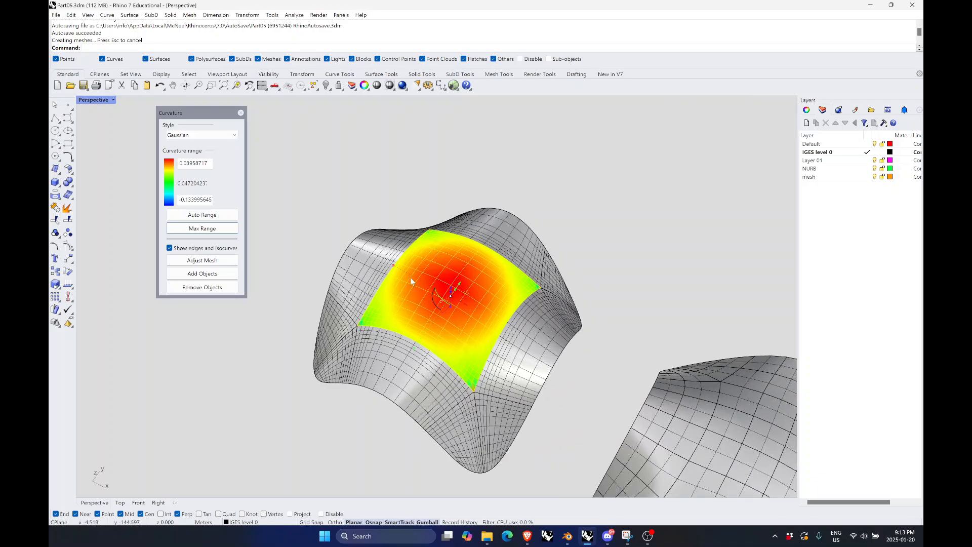
pyautogui.click(240, 113)
# Place a separate copy of the central surface beside the NURBS model and select that copy
pyautogui.moveTo(503, 302); pyautogui.dragTo(580, 366, button='right')
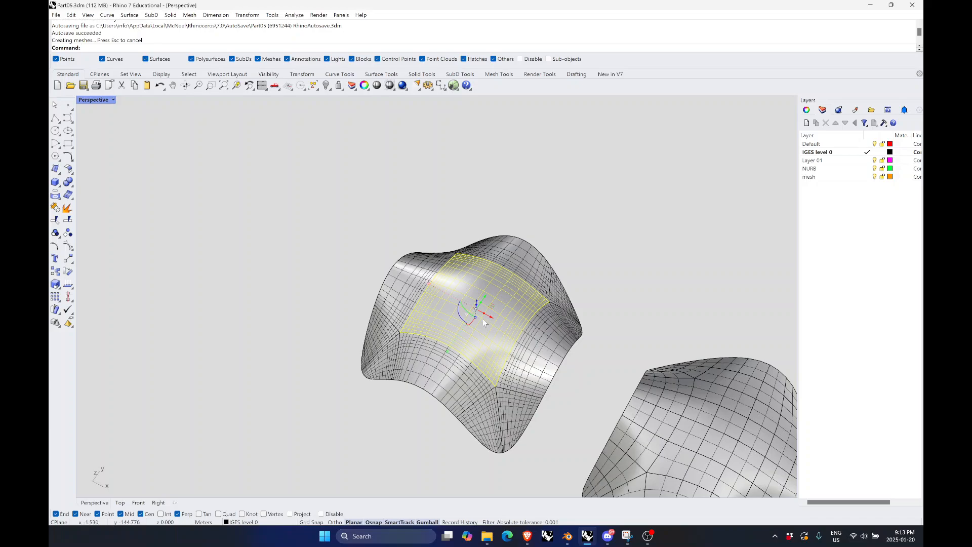
pyautogui.moveTo(495, 318); pyautogui.dragTo(332, 249)
pyautogui.click(309, 284)
pyautogui.click(314, 249)
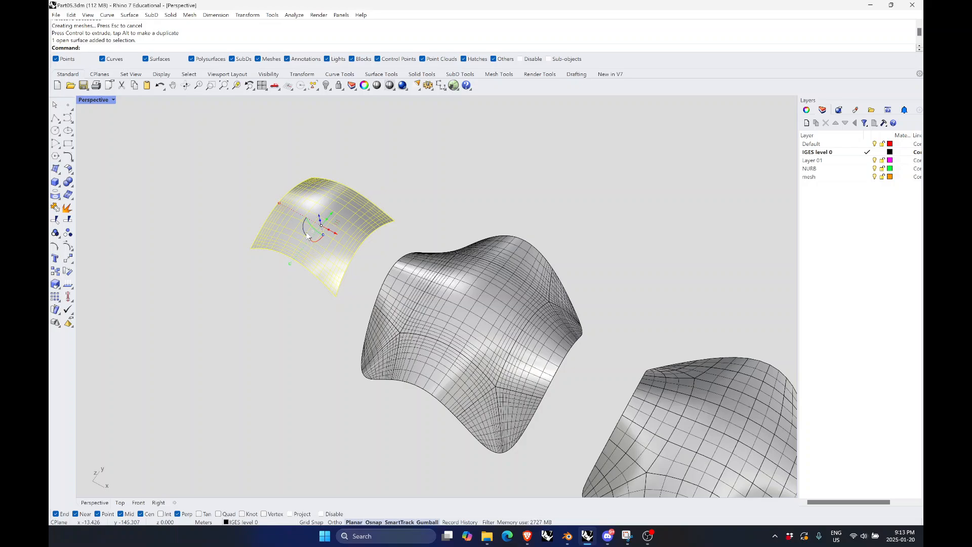
# Rotate the separate copy of the central surface so it is turned over, and reselect it
pyautogui.click(319, 242)
pyautogui.press('Return')
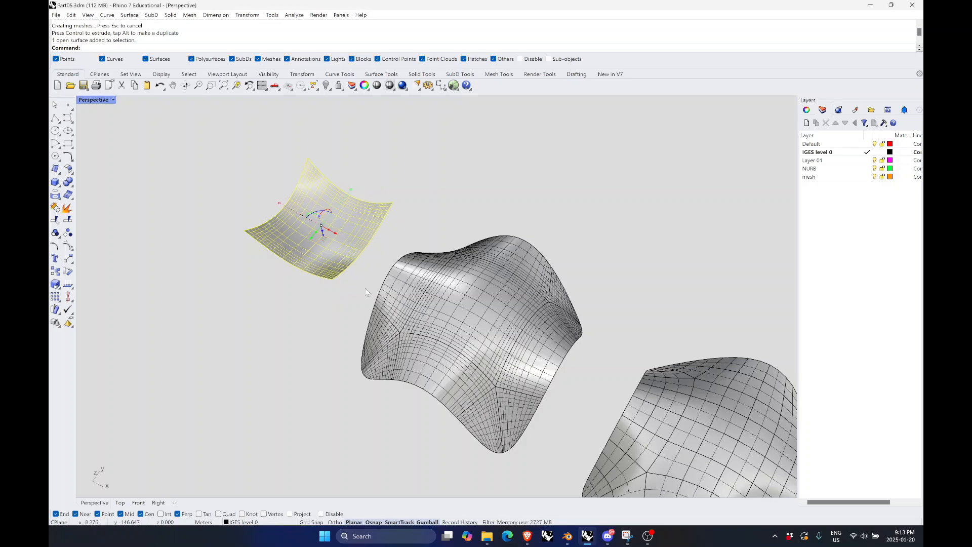
pyautogui.click(365, 288)
pyautogui.click(318, 247)
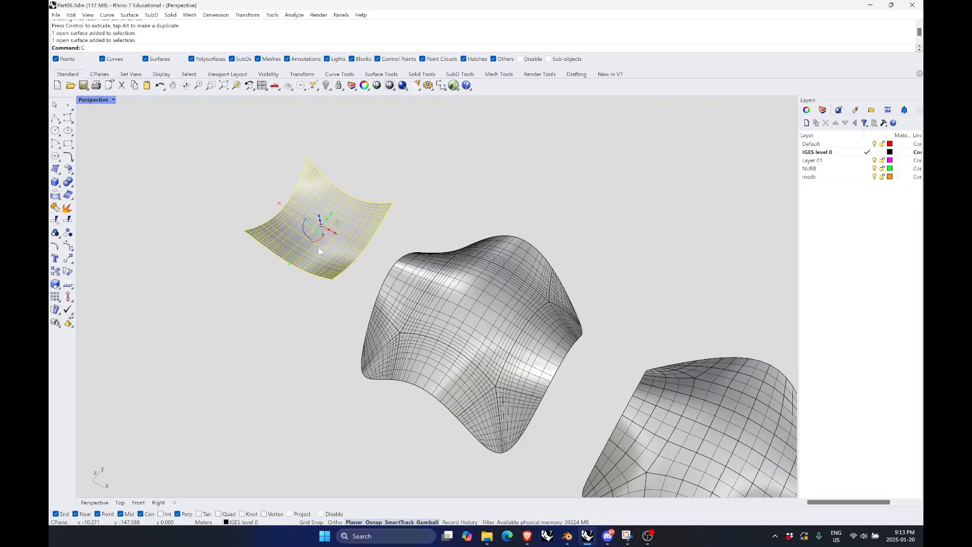
# Run CurvatureAnalysis in Gaussian style on the turned-over copy of the central surface and close the analysis window
pyautogui.write('C')
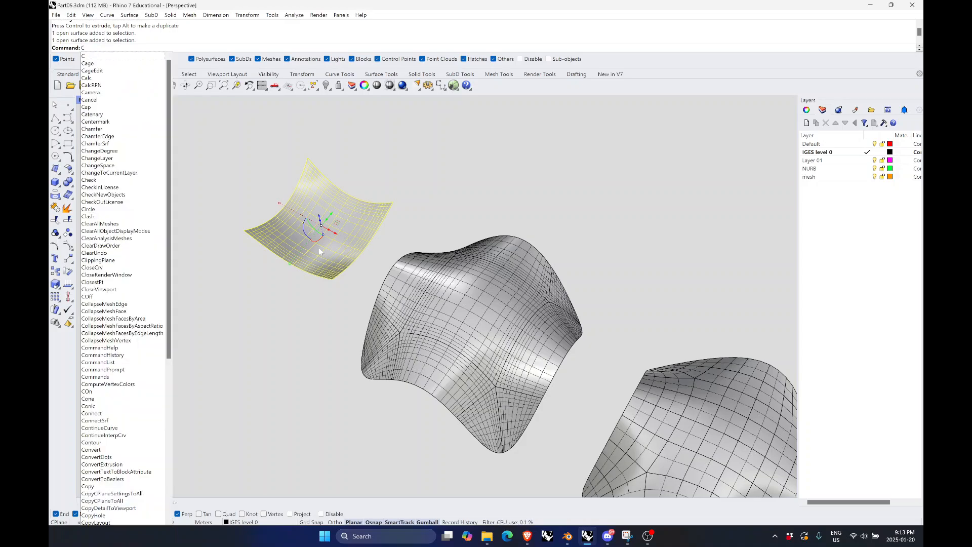
pyautogui.write('urvatureAnalysis')
pyautogui.press('Return')
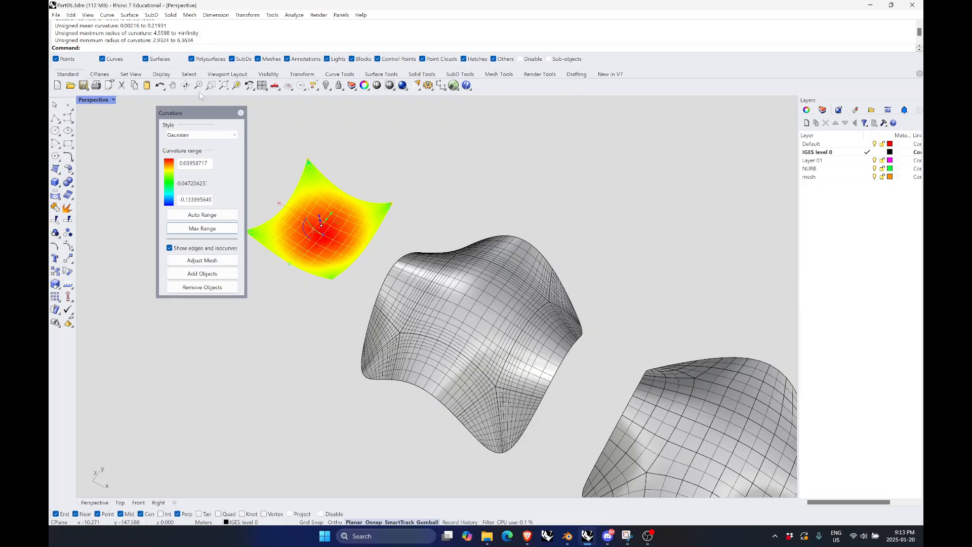
pyautogui.click(240, 112)
# Delete the separate copy of the central surface and return to the row of three models
pyautogui.click(334, 203)
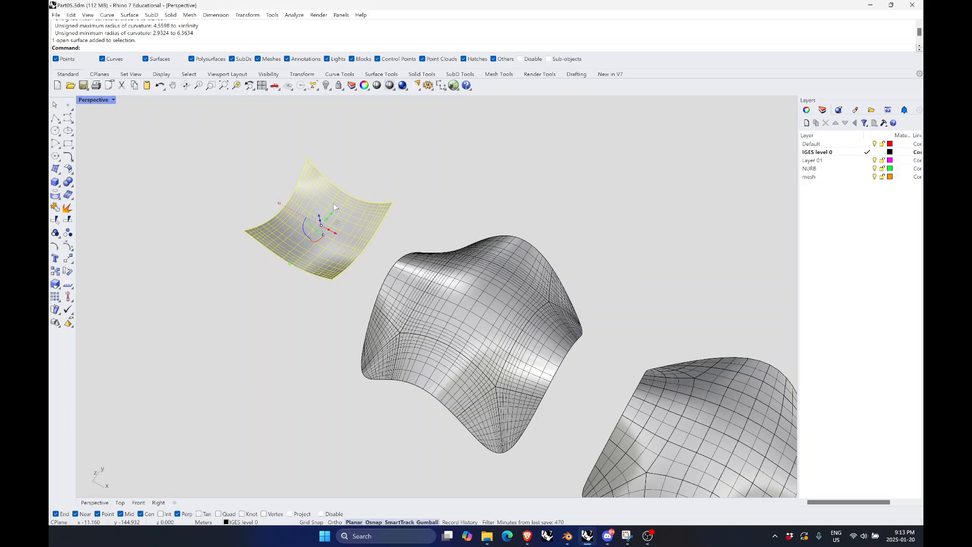
pyautogui.press('Delete')
pyautogui.scroll(-5, 332, 273)
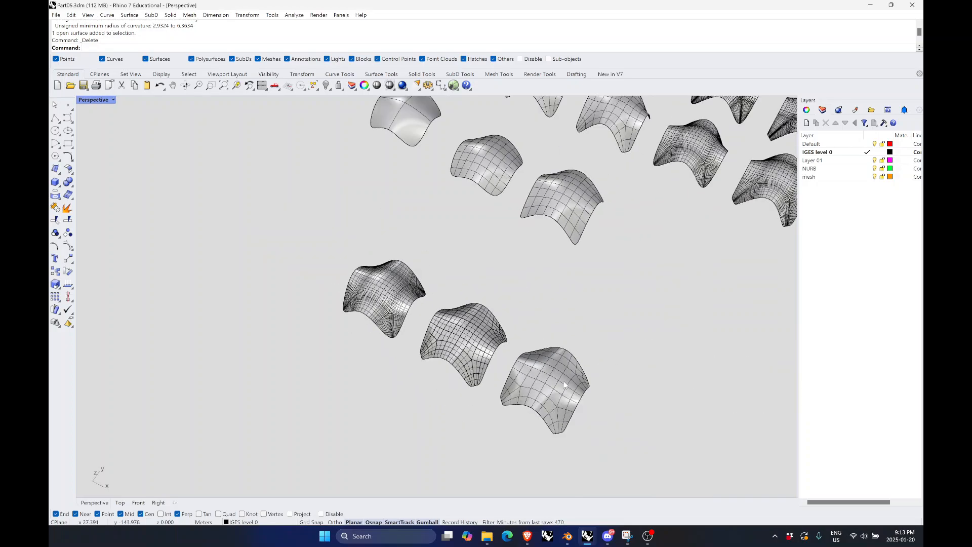
# Examine the middle mesh model up close and from a lower angle, selecting it and clearing the selection
pyautogui.scroll(4, 556, 384)
pyautogui.scroll(2, 320, 278)
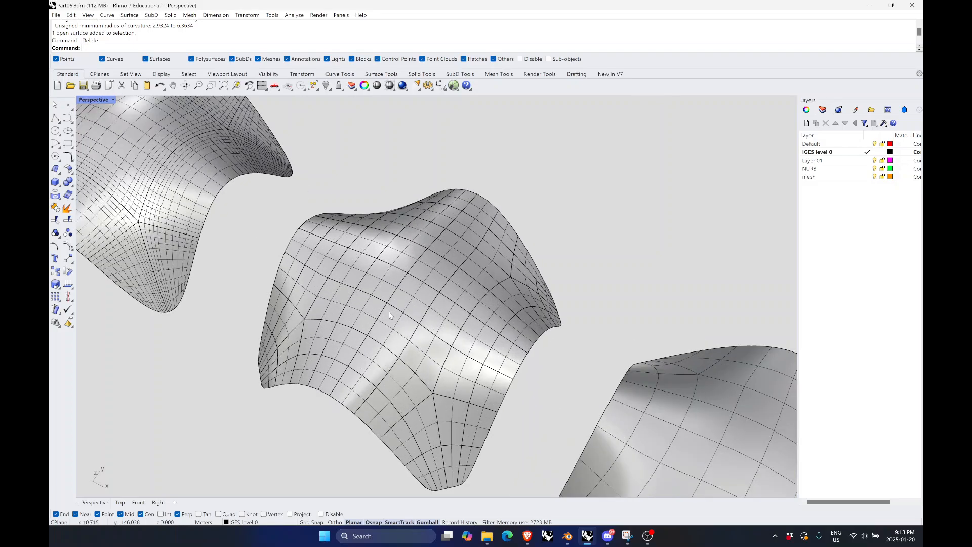
pyautogui.scroll(-2, 430, 366)
pyautogui.moveTo(430, 366)
pyautogui.mouseDown(button='right')
pyautogui.moveTo(446, 340)
pyautogui.moveTo(426, 324)
pyautogui.moveTo(418, 338)
pyautogui.moveTo(435, 357)
pyautogui.mouseUp(button='right')
pyautogui.click(421, 321)
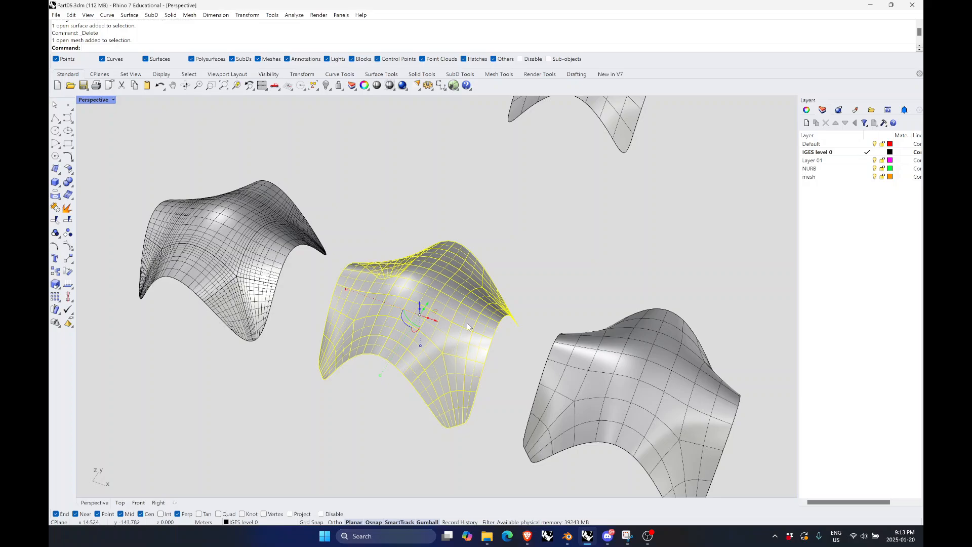
pyautogui.scroll(5, 448, 341)
pyautogui.scroll(-5, 527, 293)
pyautogui.click(527, 293)
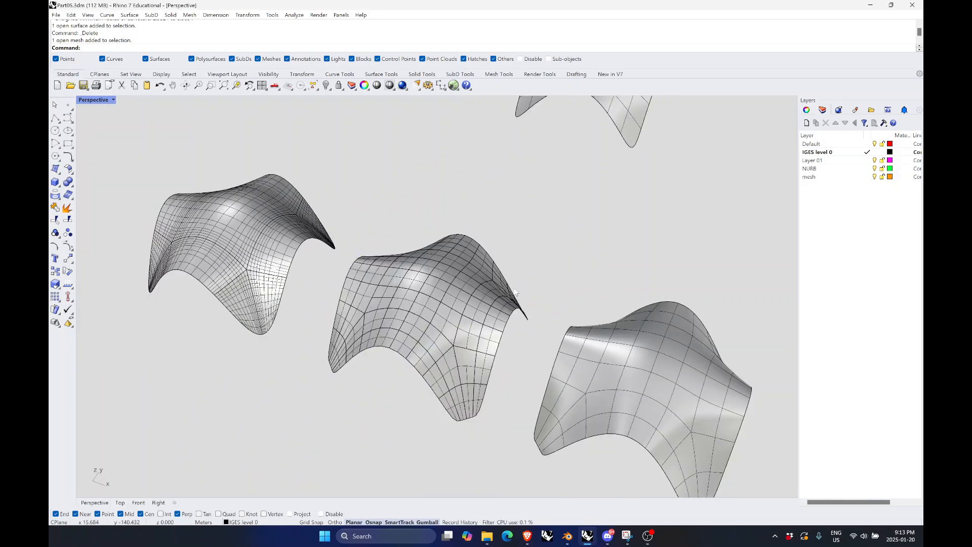
# Try CurvatureAnalysis on the mesh model and on the SubD model beside it, and close the analysis window
pyautogui.click(475, 304)
pyautogui.write('CurvatureAnalysis')
pyautogui.press('Return')
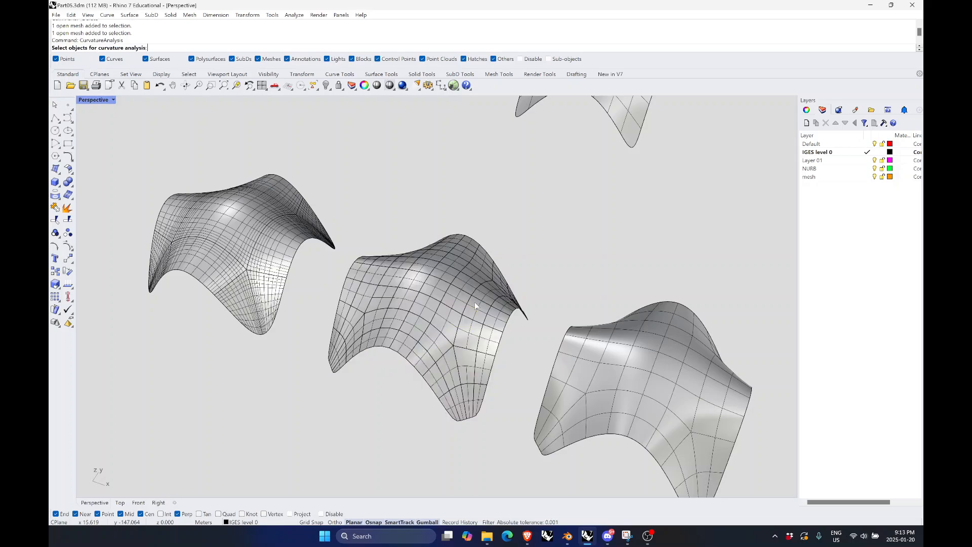
pyautogui.click(643, 393)
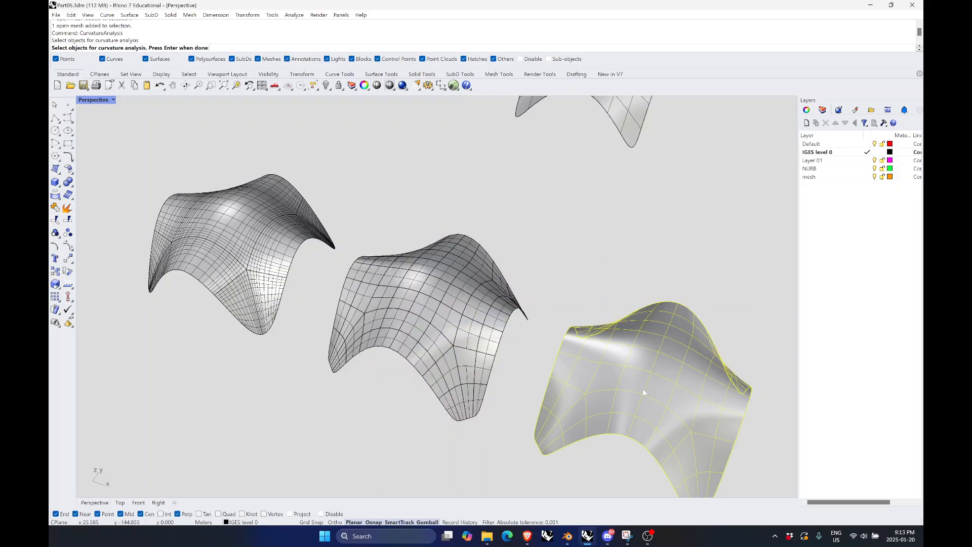
pyautogui.press('Return')
pyautogui.scroll(-3, 319, 310)
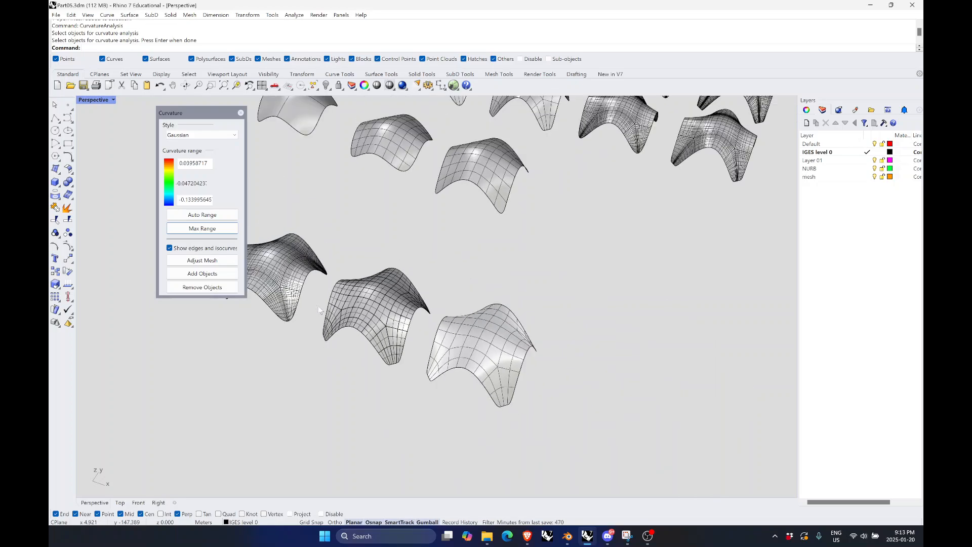
pyautogui.click(241, 113)
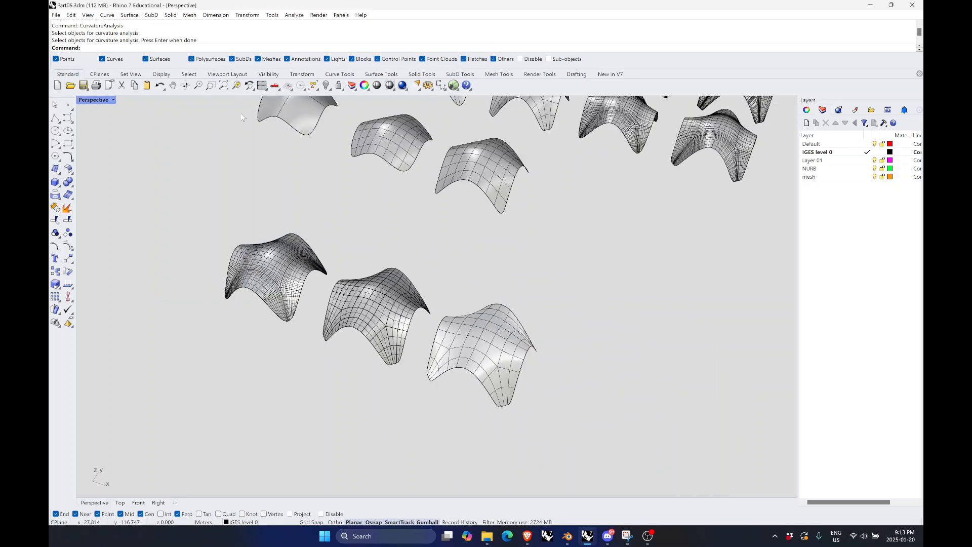
# Analyse the Gaussian curvature of the front side of the NURBS copy, close the analysis and clear the selection
pyautogui.scroll(3, 276, 315)
pyautogui.click(276, 315)
pyautogui.press('Return')
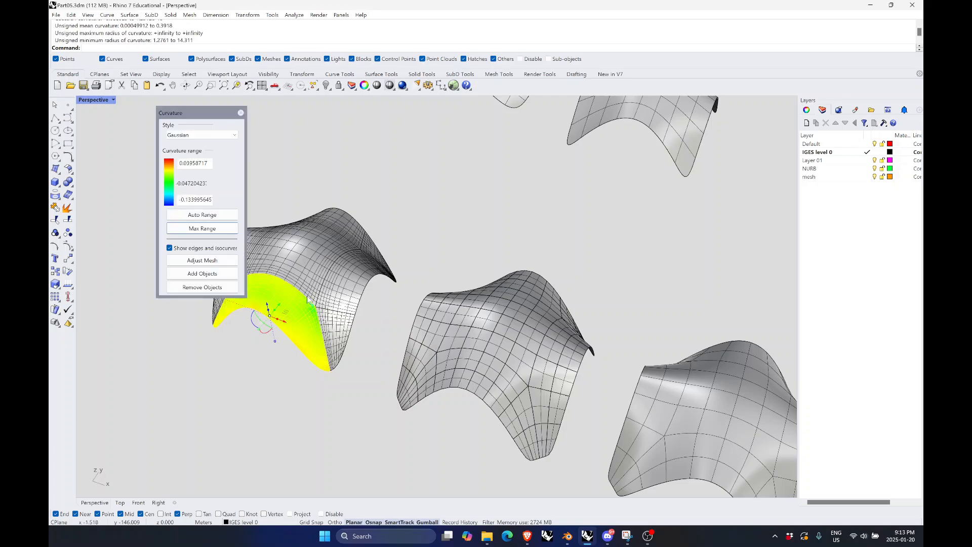
pyautogui.click(241, 113)
pyautogui.click(424, 199)
pyautogui.scroll(-4, 374, 328)
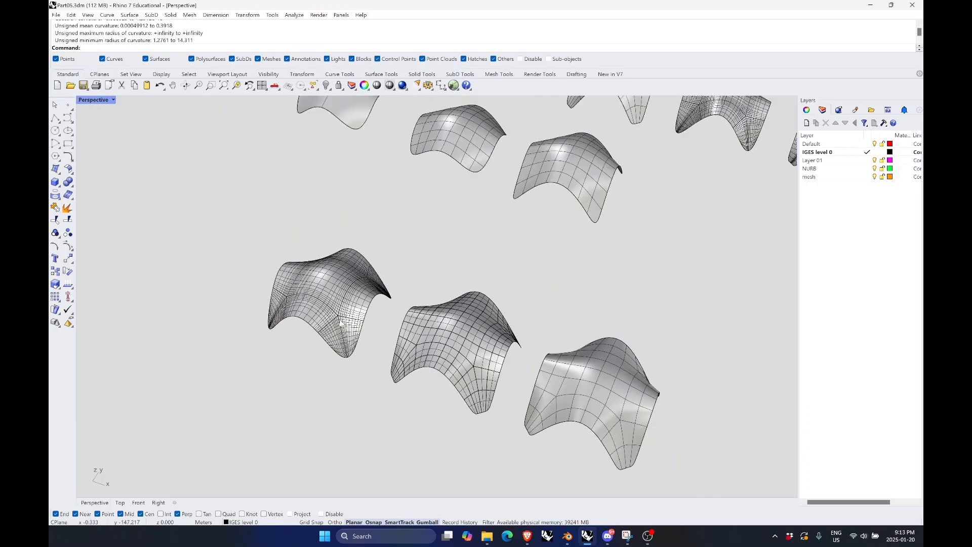
# Inspect the mesh model's faces from several angles beside the neighbouring models and leave the whole mesh selected
pyautogui.scroll(4, 341, 321)
pyautogui.click(444, 356)
pyautogui.scroll(-4, 365, 357)
pyautogui.moveTo(364, 356); pyautogui.dragTo(522, 387, button='right')
pyautogui.scroll(4, 530, 356)
pyautogui.click(624, 367)
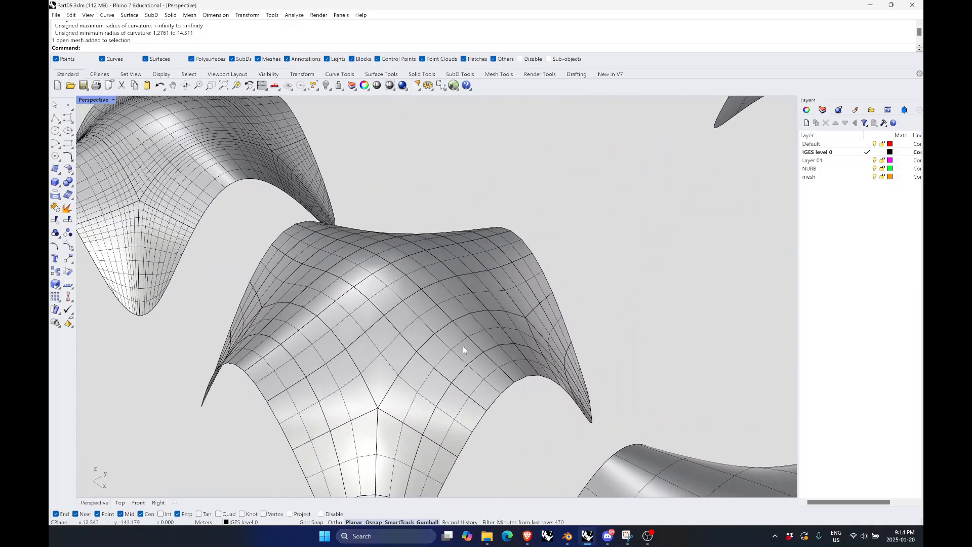
pyautogui.click(463, 347)
pyautogui.scroll(-6, 558, 288)
pyautogui.moveTo(559, 287); pyautogui.dragTo(509, 288, button='right')
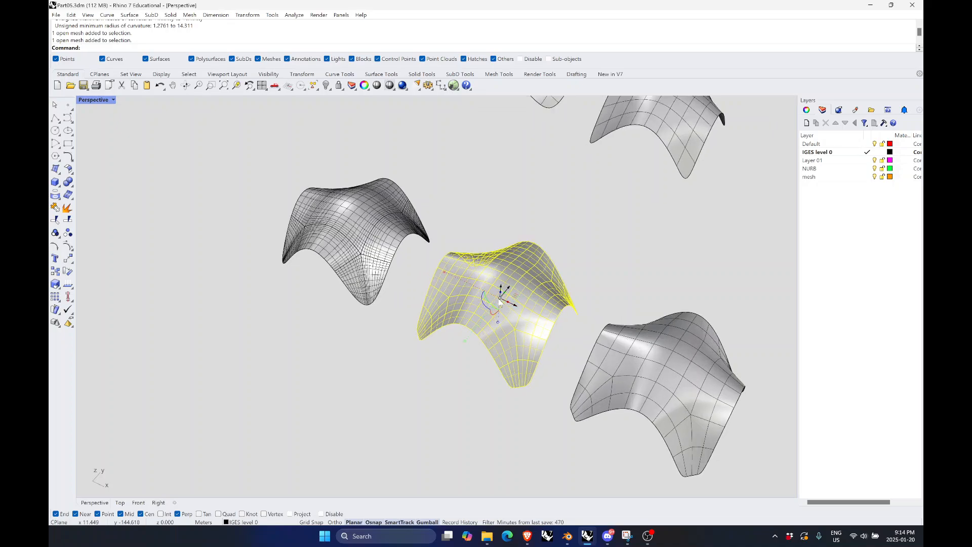
pyautogui.scroll(3, 510, 288)
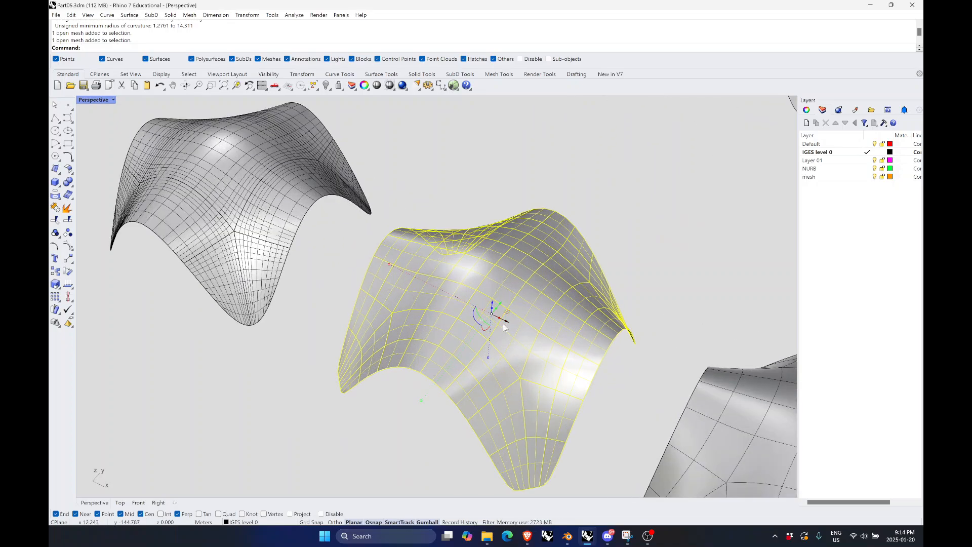
# Duplicate the selected mesh model and place the copy in the empty area in front of the row
pyautogui.keyDown('alt'); pyautogui.moveTo(500, 304); pyautogui.dragTo(399, 429); pyautogui.keyUp('alt')
pyautogui.scroll(-5, 510, 284)
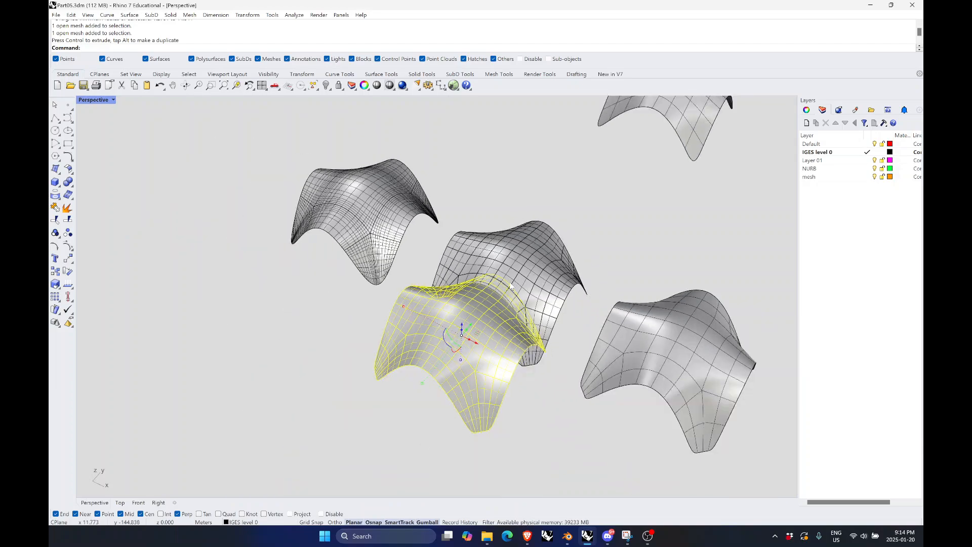
pyautogui.moveTo(476, 324); pyautogui.dragTo(390, 406)
pyautogui.scroll(-5, 467, 388)
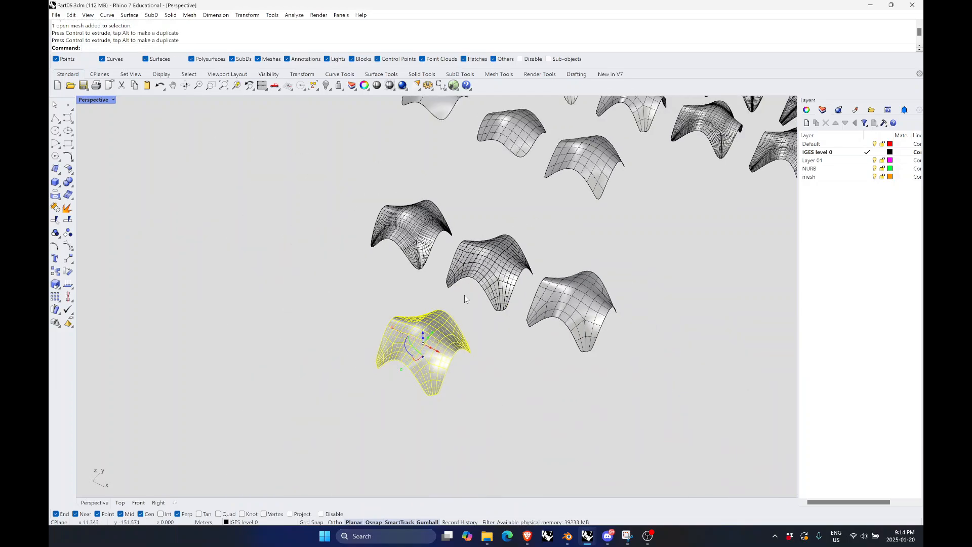
pyautogui.scroll(3, 467, 387)
pyautogui.click(467, 387)
# Convert the mesh copy with ToNURBS, keeping DeleteInputObjects=No and TrimTriangularFaces=Yes
pyautogui.click(425, 335)
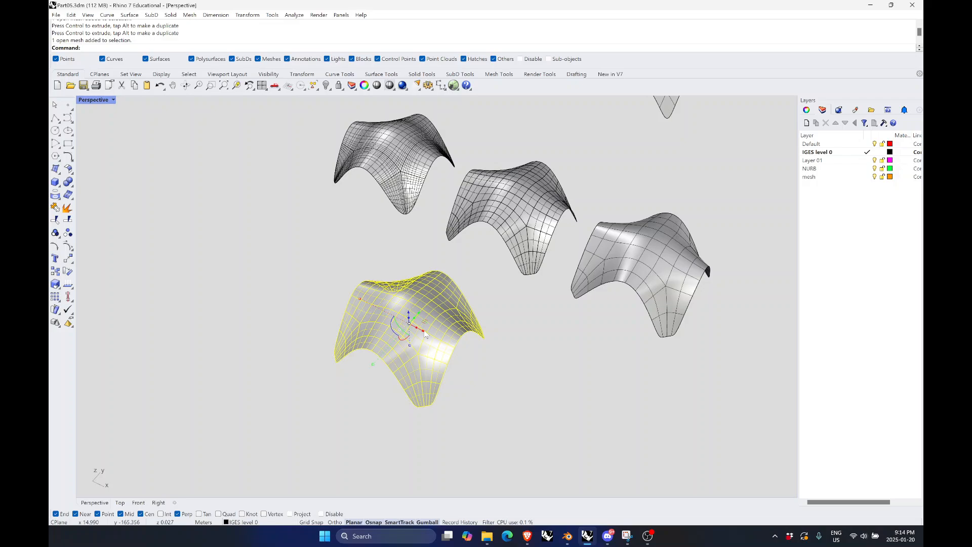
pyautogui.write('ToNURBS')
pyautogui.press('Return')
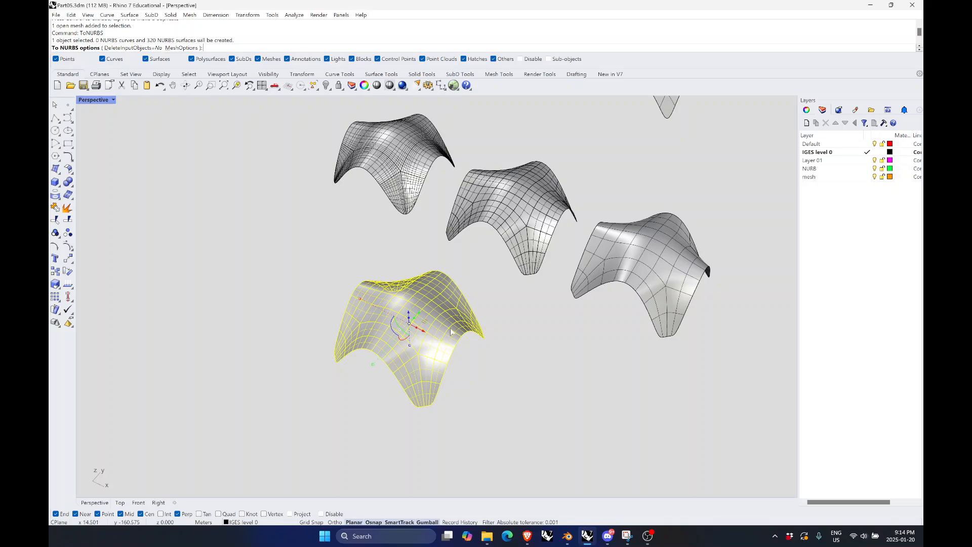
pyautogui.click(186, 47)
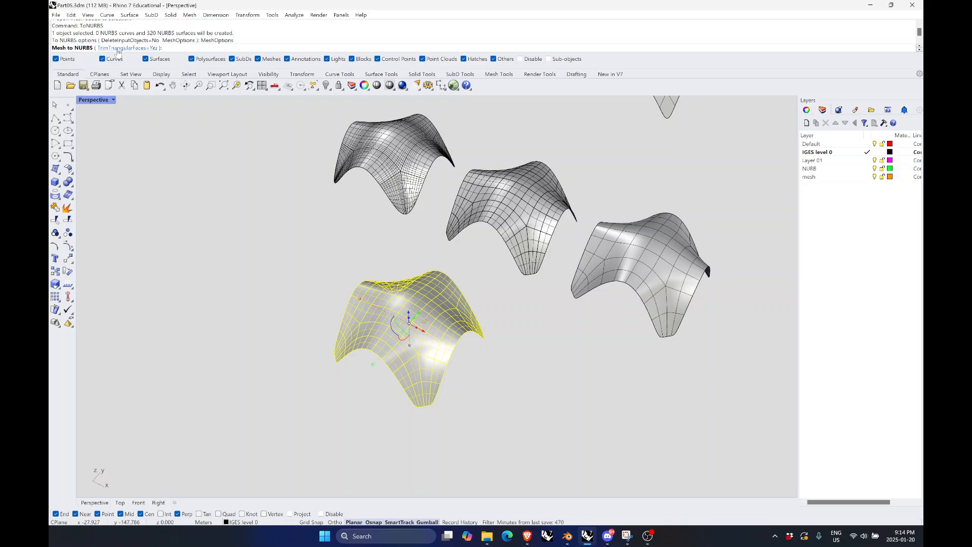
pyautogui.press('Return')
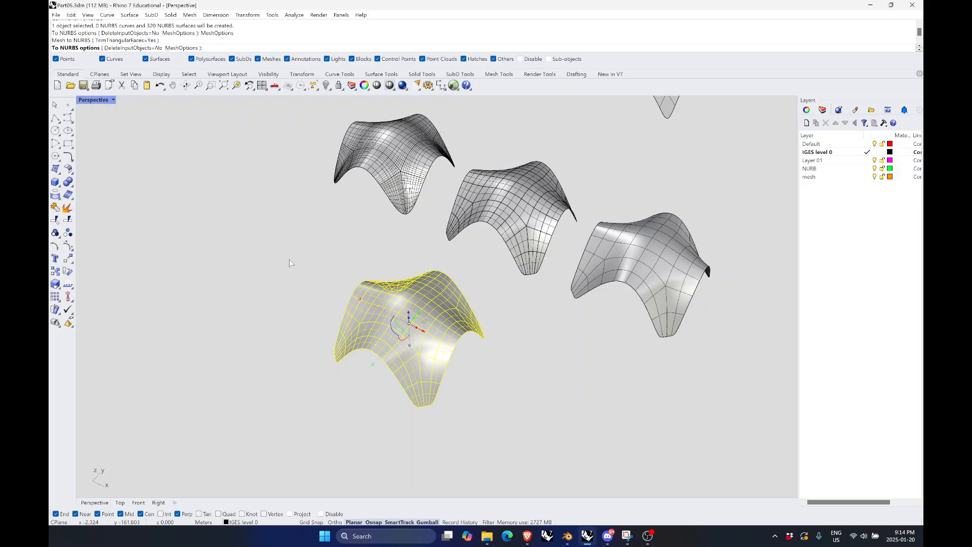
pyautogui.press('Return')
# Select the converted polysurface overlapping the mesh copy and move it clear in front of the mesh
pyautogui.click(471, 359)
pyautogui.click(431, 335)
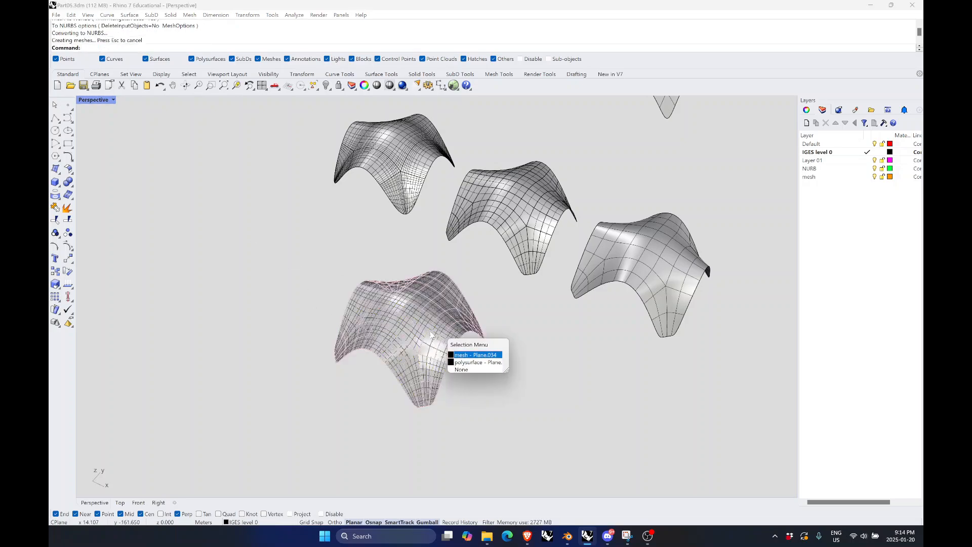
pyautogui.click(477, 362)
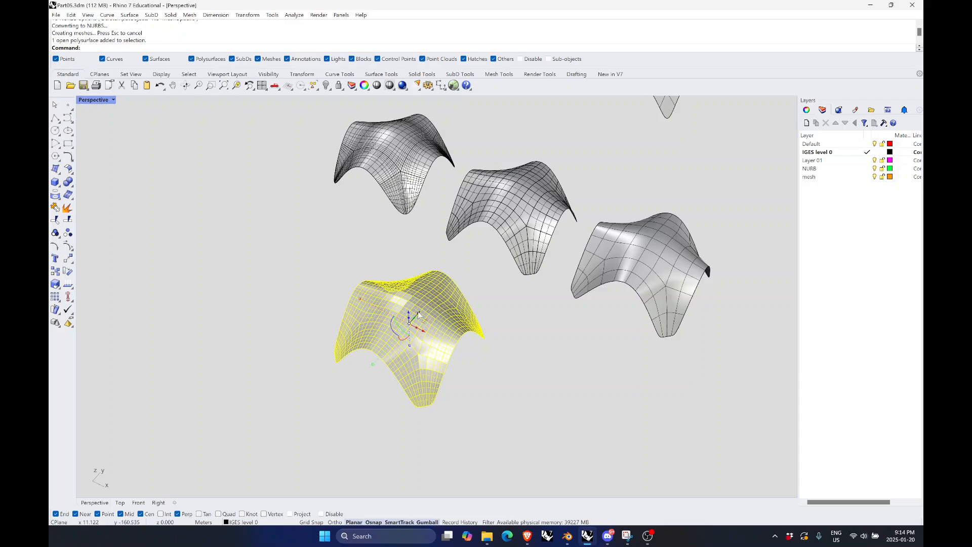
pyautogui.moveTo(419, 317); pyautogui.dragTo(293, 394)
pyautogui.click(402, 458)
pyautogui.scroll(-4, 459, 325)
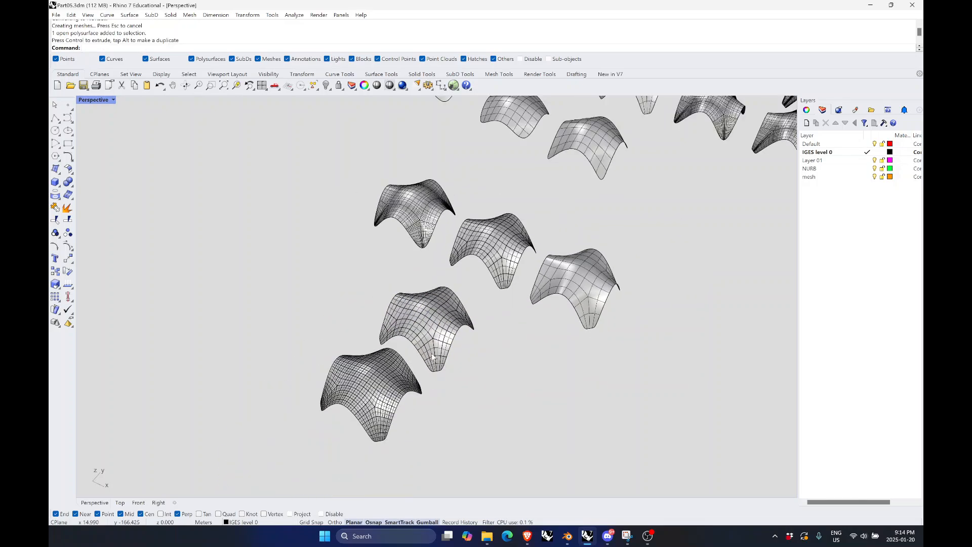
# Examine the facets and shading of the converted polysurface from several angles, comparing it with the mesh copy
pyautogui.scroll(6, 384, 393)
pyautogui.scroll(5, 382, 388)
pyautogui.click(357, 344)
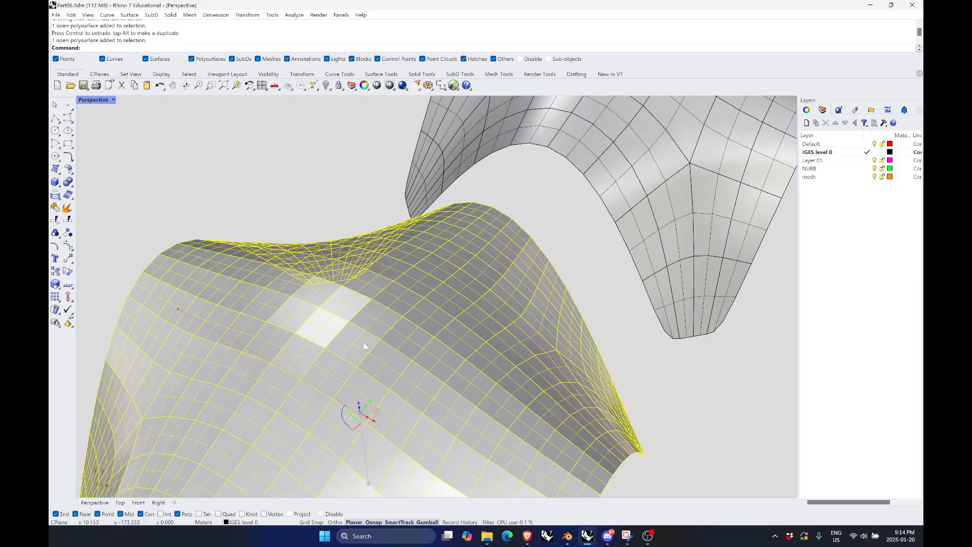
pyautogui.moveTo(431, 344); pyautogui.dragTo(509, 369, button='right')
pyautogui.scroll(-4, 437, 348)
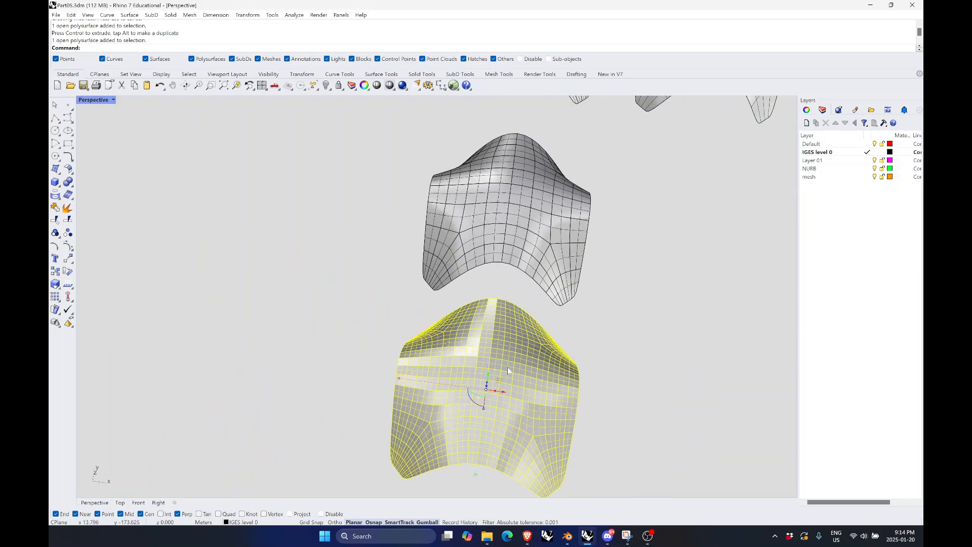
pyautogui.click(651, 404)
pyautogui.scroll(6, 461, 391)
pyautogui.moveTo(461, 392); pyautogui.dragTo(513, 398, button='right')
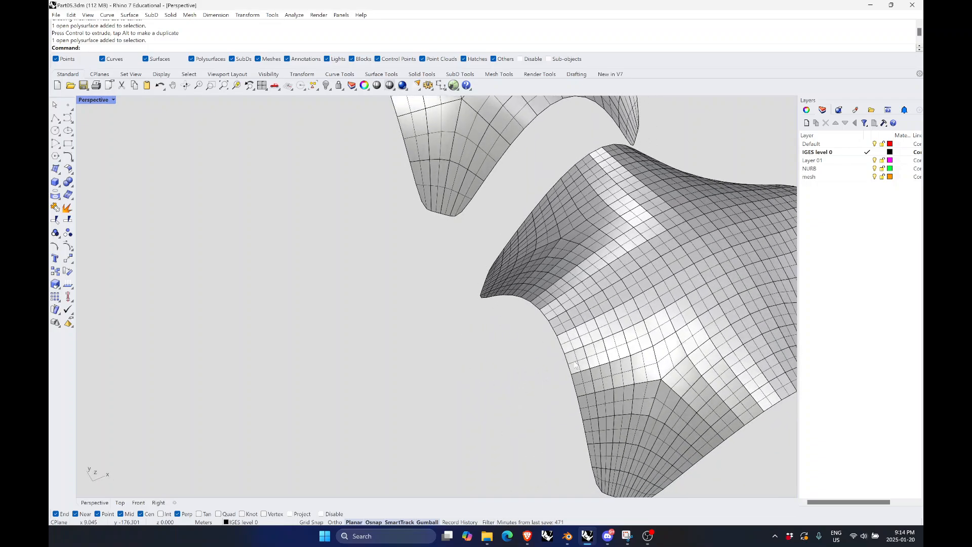
pyautogui.click(605, 310)
pyautogui.scroll(-5, 419, 337)
pyautogui.moveTo(419, 338); pyautogui.dragTo(566, 367, button='right')
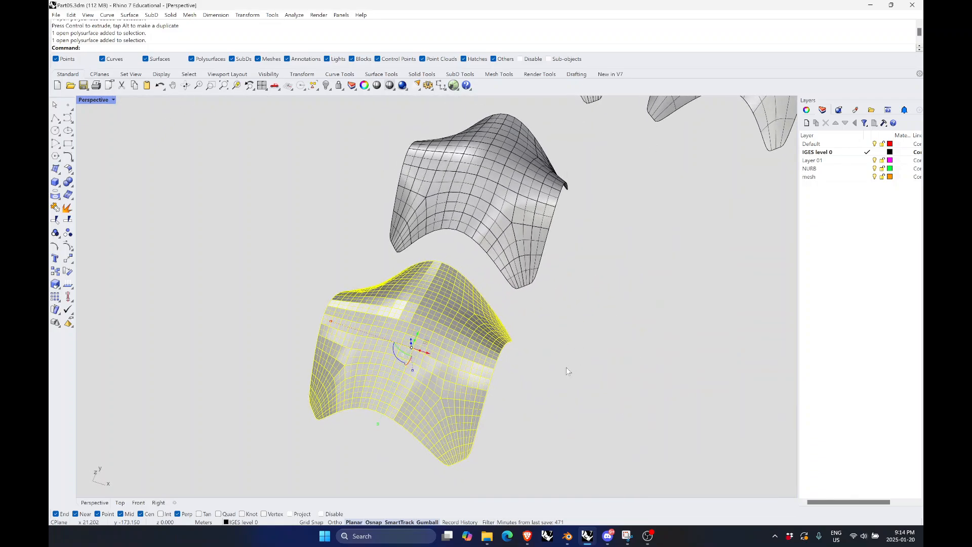
pyautogui.click(565, 367)
pyautogui.scroll(3, 424, 321)
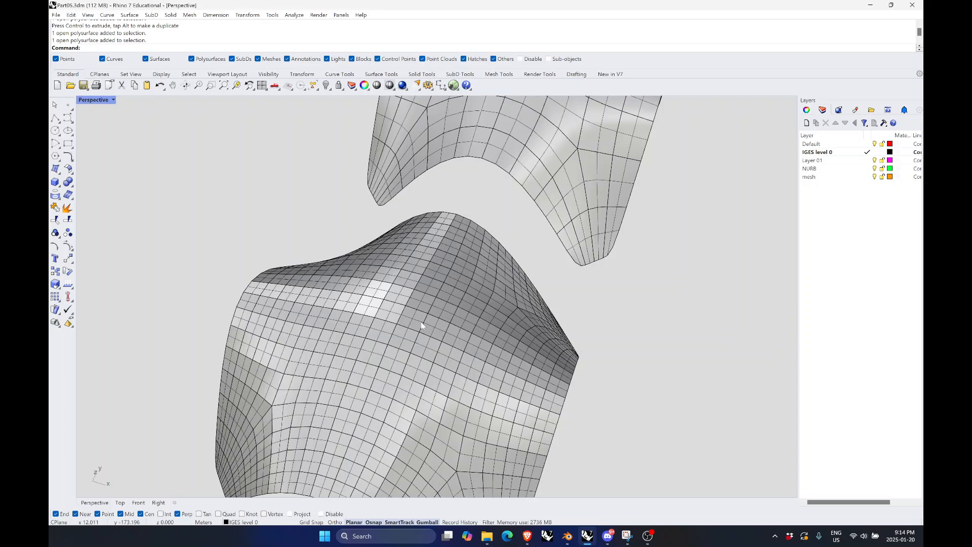
pyautogui.scroll(-4, 459, 238)
pyautogui.scroll(3, 458, 238)
# Convert the mesh copy again with ToNURBS, setting TrimTriangularFaces=No and keeping DeleteInputObjects=No
pyautogui.click(433, 203)
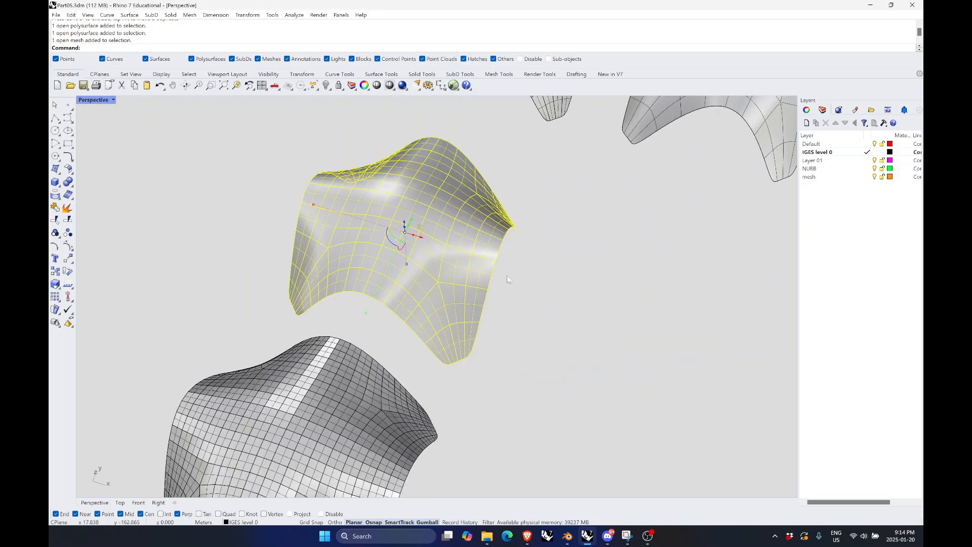
pyautogui.write('ToNURBS')
pyautogui.press('Return')
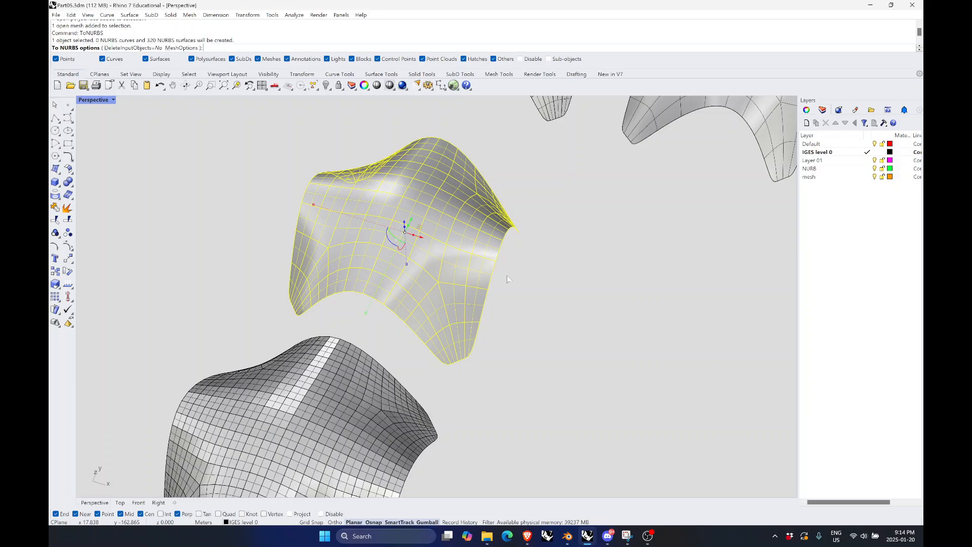
pyautogui.click(182, 48)
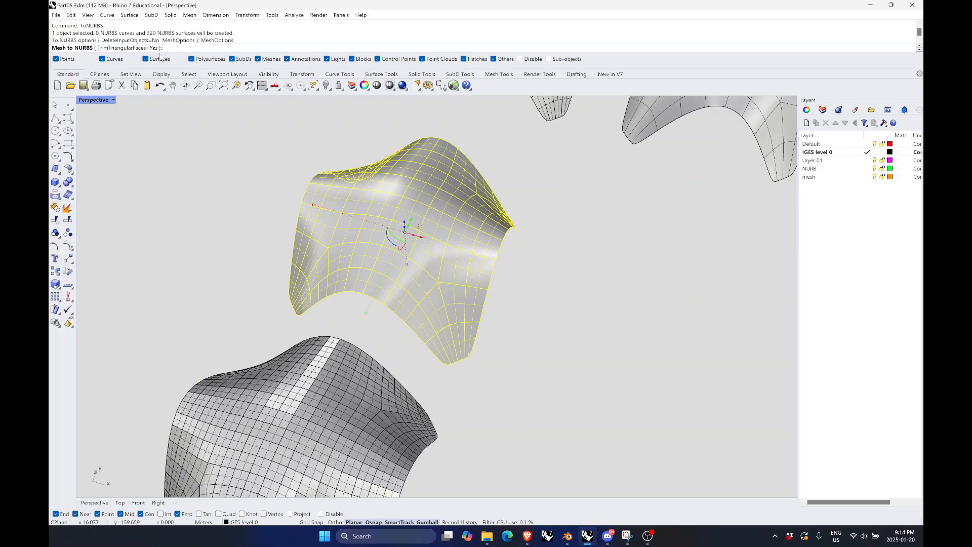
pyautogui.click(126, 49)
pyautogui.press('Return')
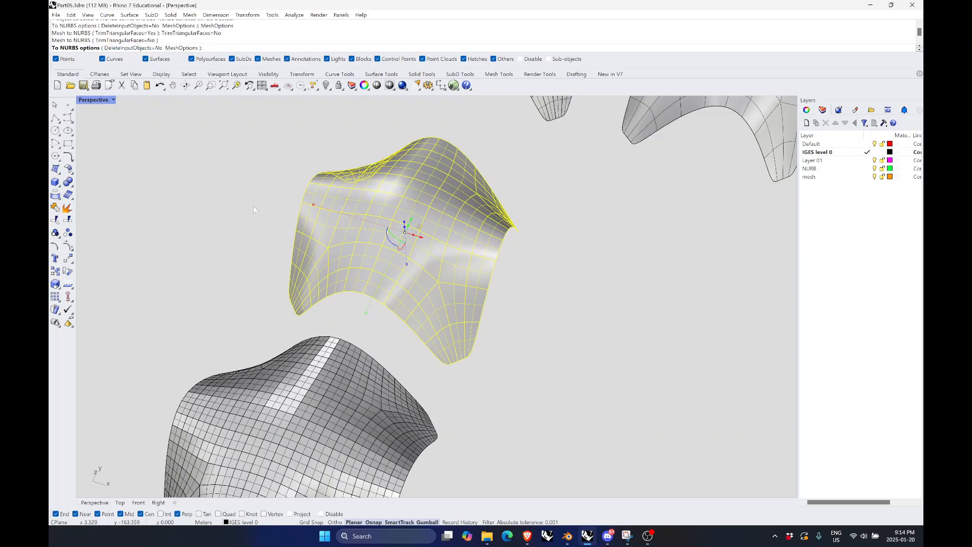
pyautogui.press('Return')
# Move the newly converted polysurface off the mesh copy into the empty space beside the earlier conversion and compare their facets
pyautogui.click(447, 236)
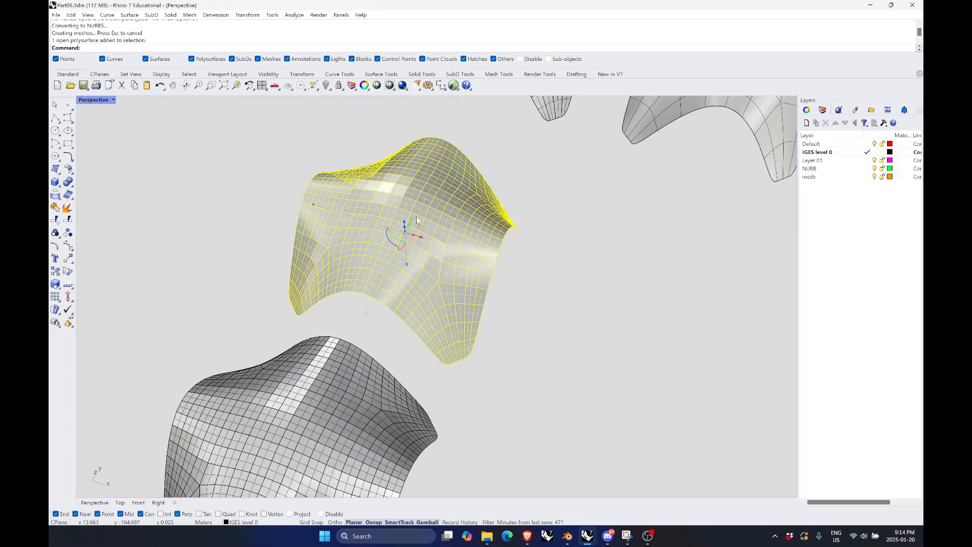
pyautogui.scroll(-3, 415, 202)
pyautogui.moveTo(412, 202); pyautogui.dragTo(492, 408)
pyautogui.press('alt')
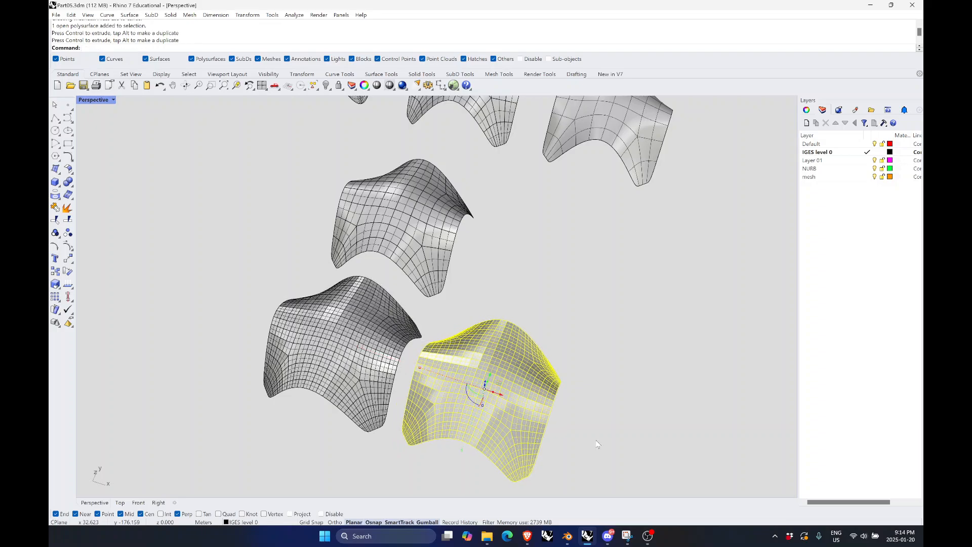
pyautogui.click(596, 439)
pyautogui.scroll(5, 539, 421)
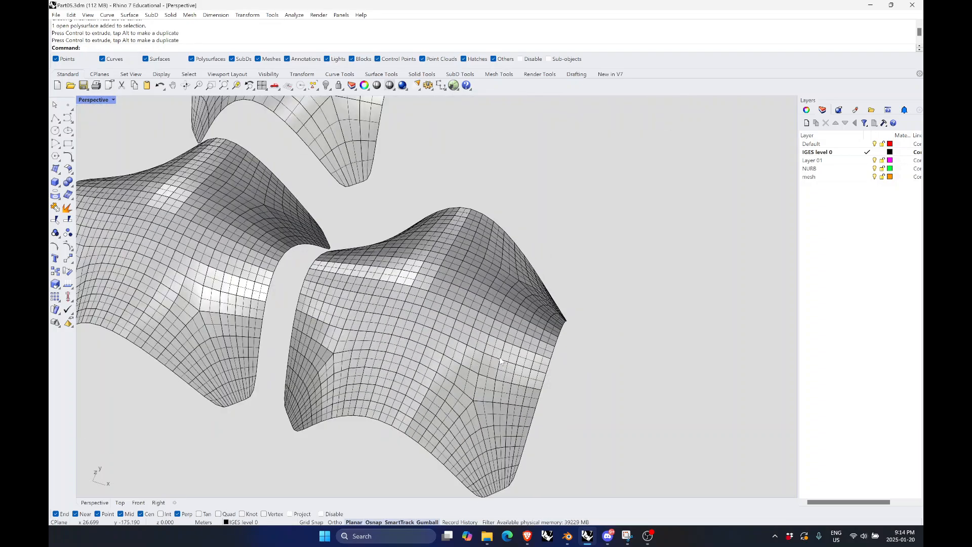
# Delete the second converted polysurface, made with TrimTriangularFaces=No
pyautogui.scroll(-4, 352, 297)
pyautogui.click(525, 348)
pyautogui.press('Delete')
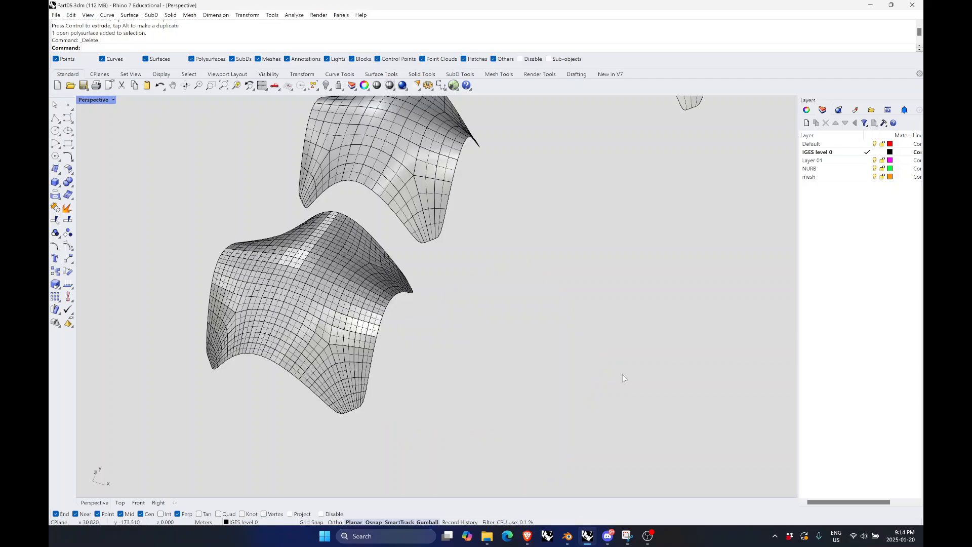
# Run CurvatureAnalysis with the Gaussian style on the remaining converted polysurface in front of the mesh copy
pyautogui.scroll(-3, 555, 336)
pyautogui.scroll(4, 407, 284)
pyautogui.click(423, 329)
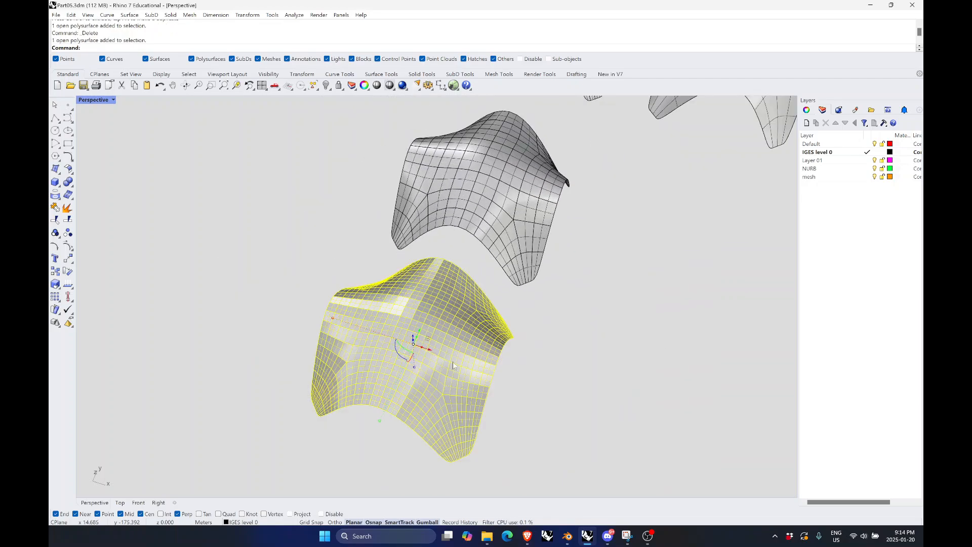
pyautogui.write('Me')
pyautogui.press('BackSpace')
pyautogui.press('BackSpace')
pyautogui.write('CurvatureAnalysis')
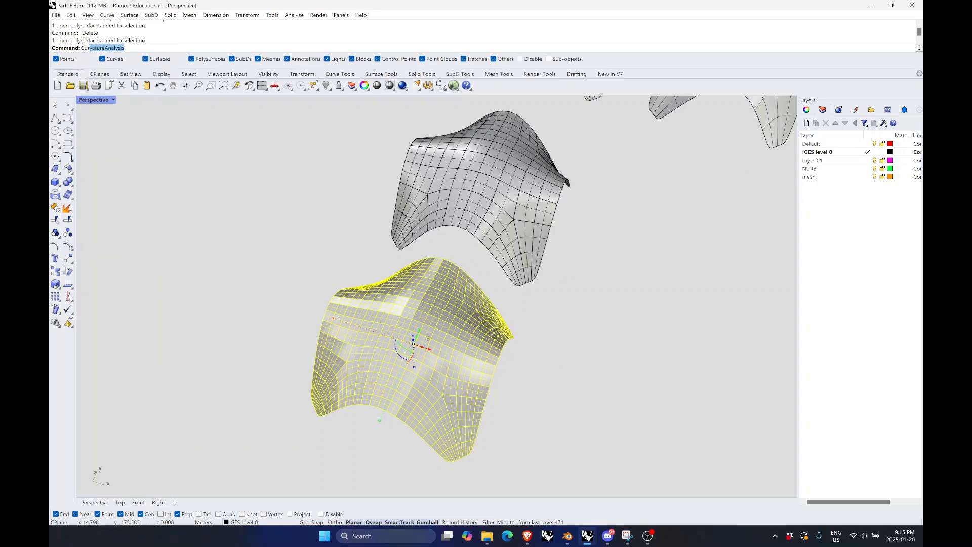
pyautogui.press('Return')
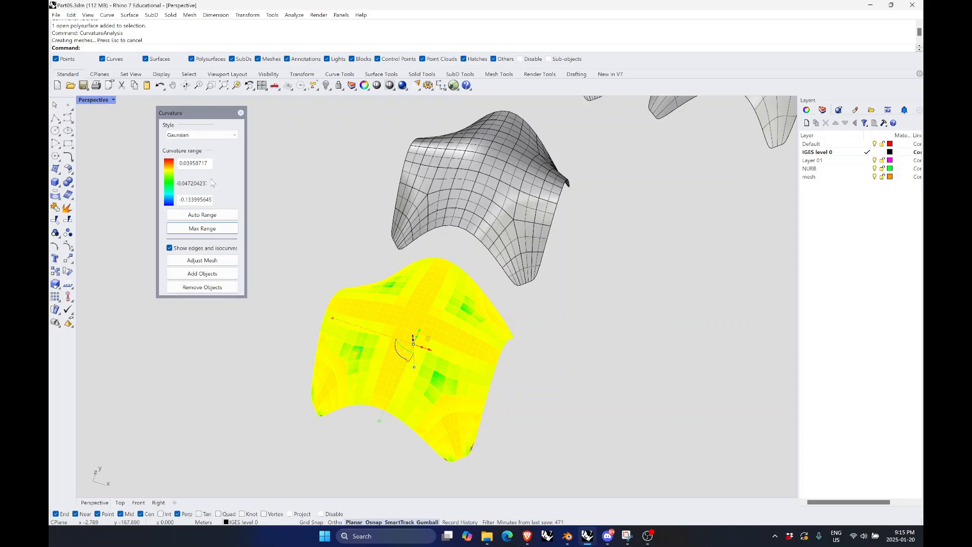
# Inspect the polysurface's Gaussian curvature colours up close and apply the automatic curvature range
pyautogui.scroll(3, 409, 329)
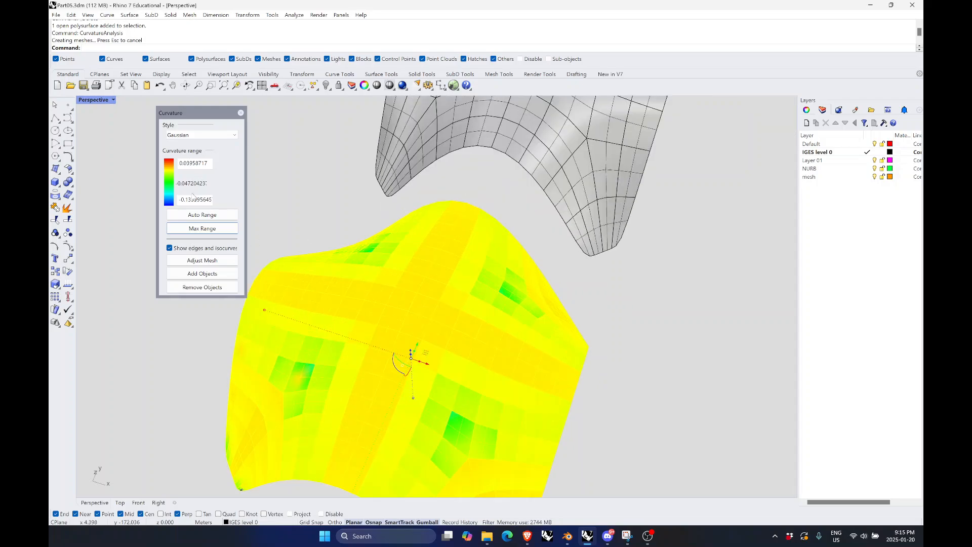
pyautogui.scroll(3, 398, 309)
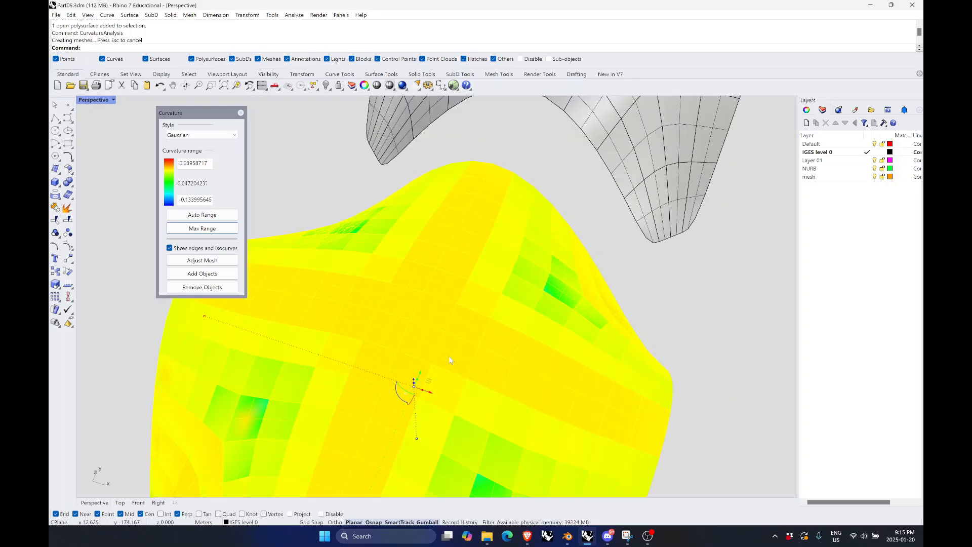
pyautogui.moveTo(449, 357)
pyautogui.mouseDown(button='right')
pyautogui.moveTo(451, 336)
pyautogui.moveTo(584, 387)
pyautogui.moveTo(540, 393)
pyautogui.moveTo(580, 396)
pyautogui.moveTo(506, 304)
pyautogui.mouseUp(button='right')
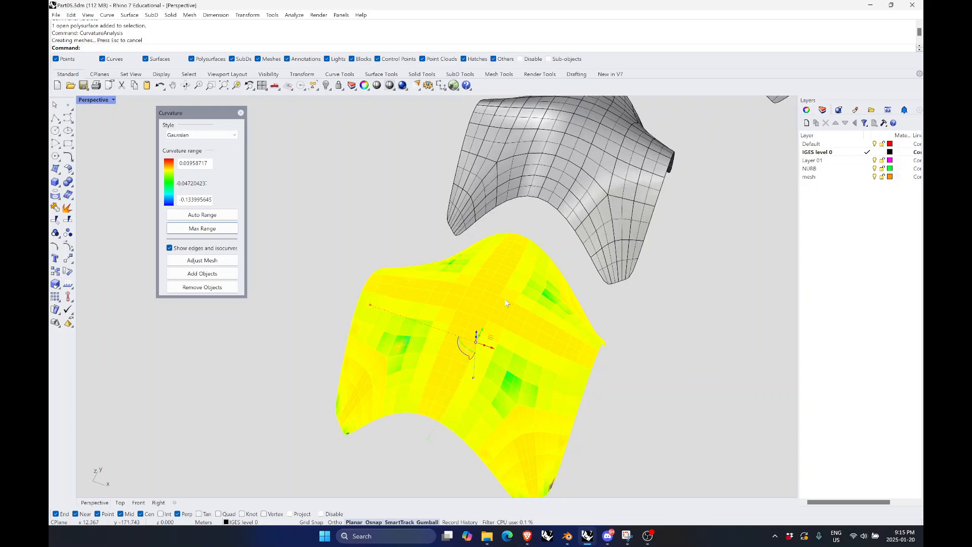
pyautogui.scroll(6, 474, 281)
pyautogui.scroll(-5, 466, 306)
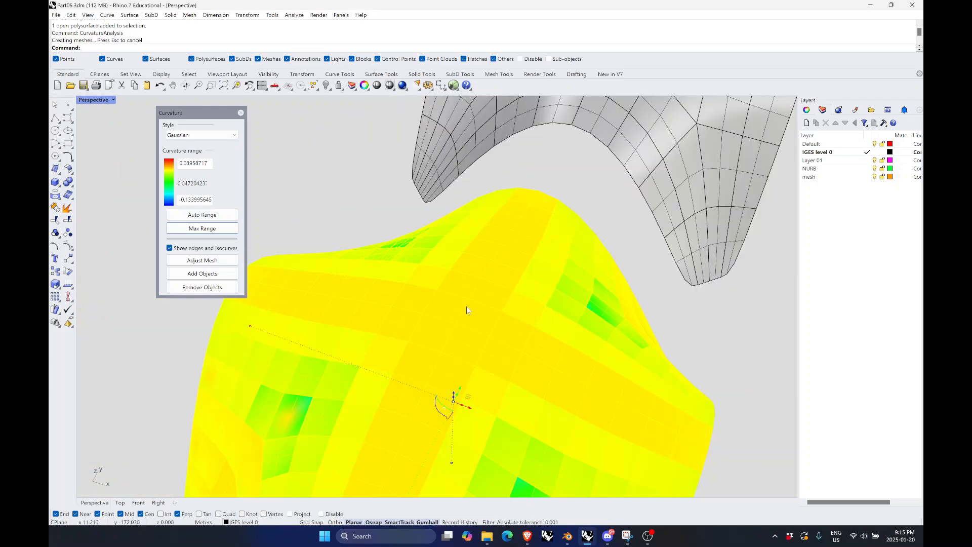
pyautogui.click(212, 217)
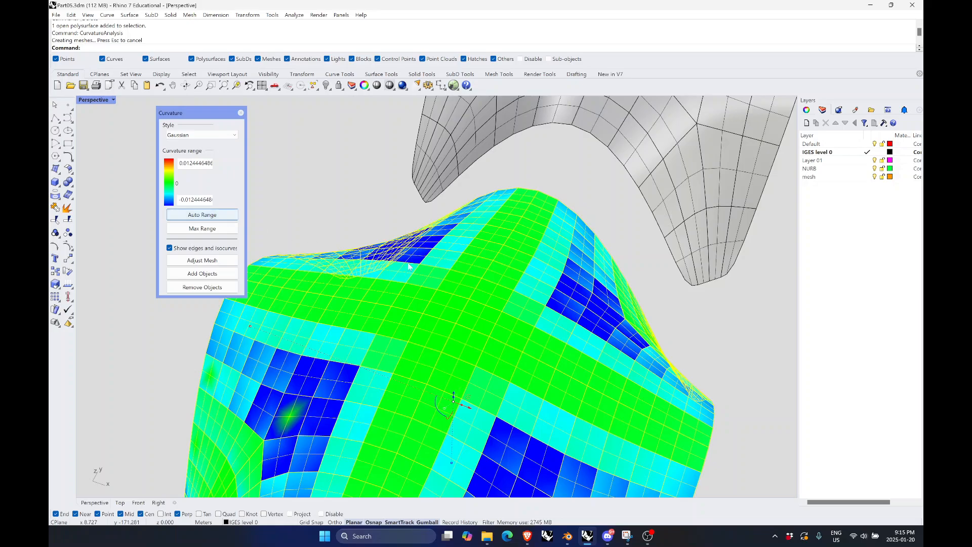
# Examine how the curvature colours change between facets across the polysurface, and close the curvature analysis
pyautogui.scroll(-1, 443, 241)
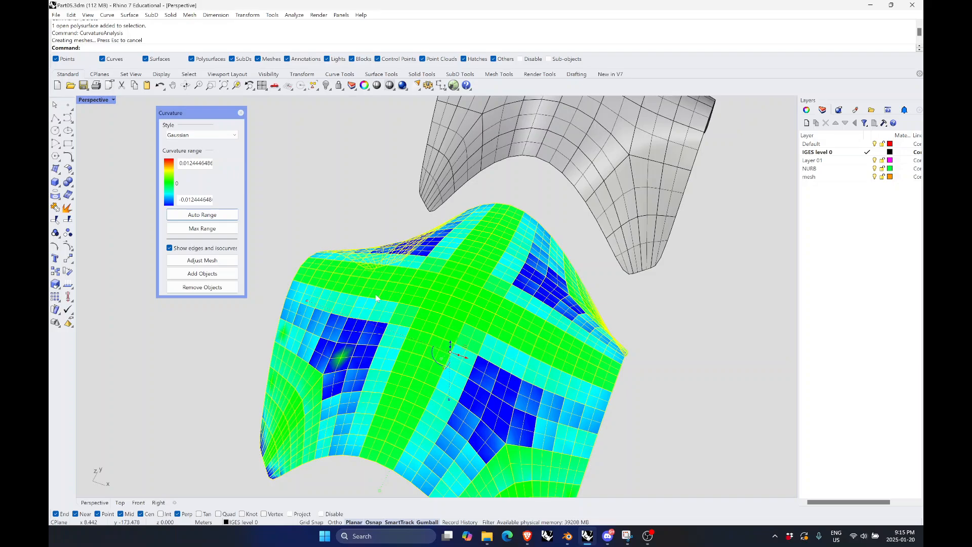
pyautogui.moveTo(463, 286); pyautogui.dragTo(500, 333, button='right')
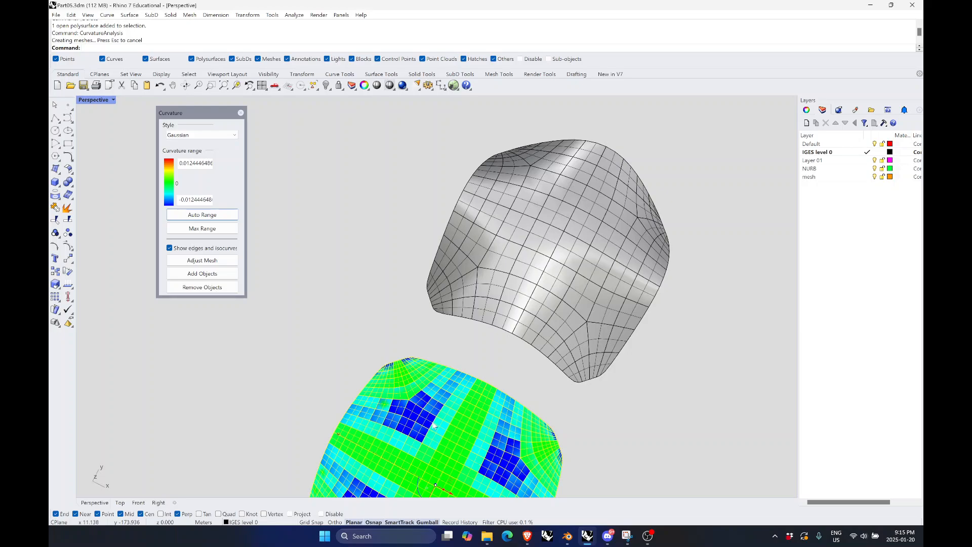
pyautogui.scroll(5, 428, 429)
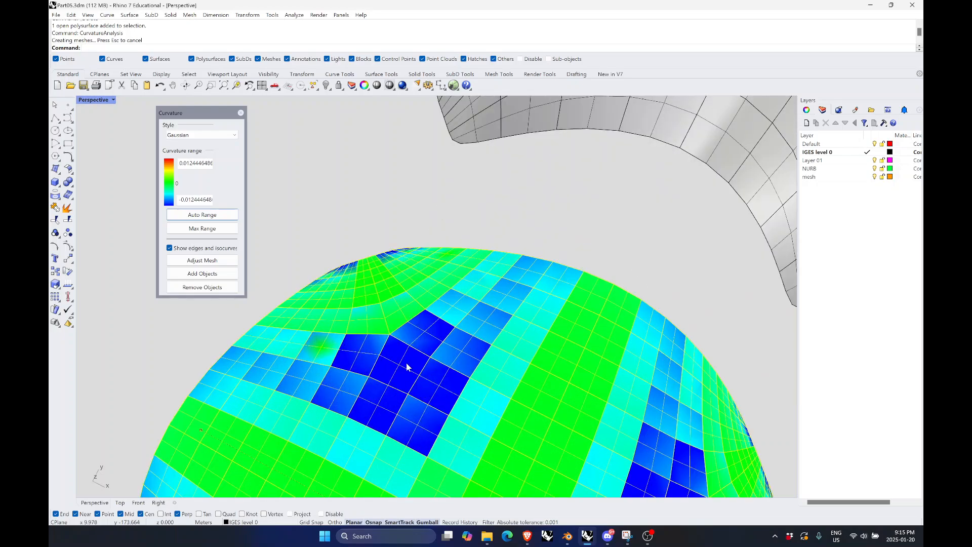
pyautogui.scroll(-2, 414, 350)
pyautogui.scroll(2, 411, 351)
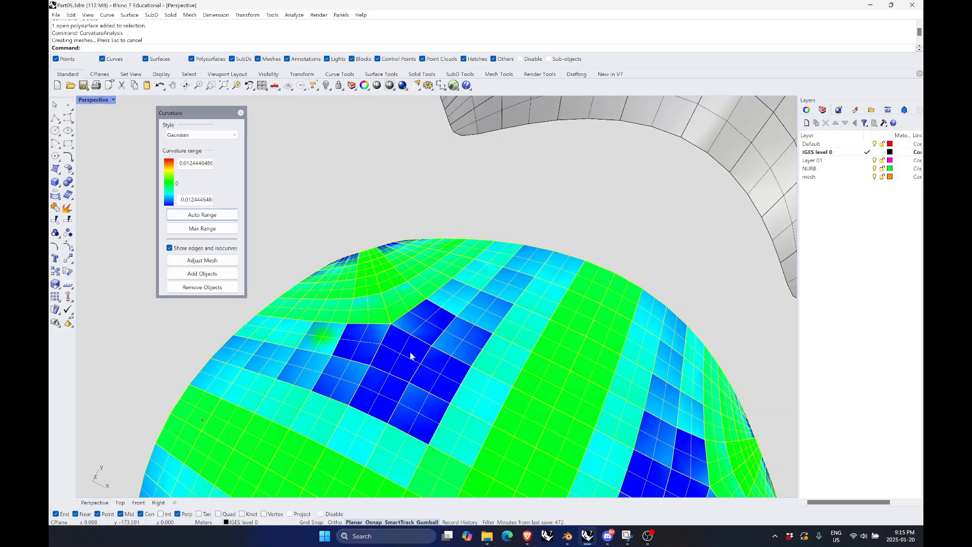
pyautogui.scroll(-4, 417, 359)
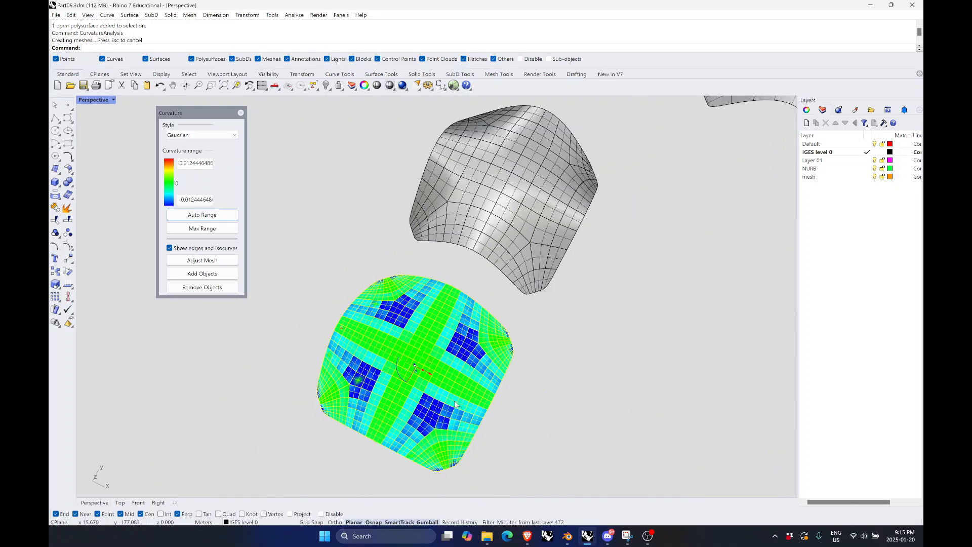
pyautogui.scroll(3, 477, 346)
pyautogui.scroll(3, 476, 346)
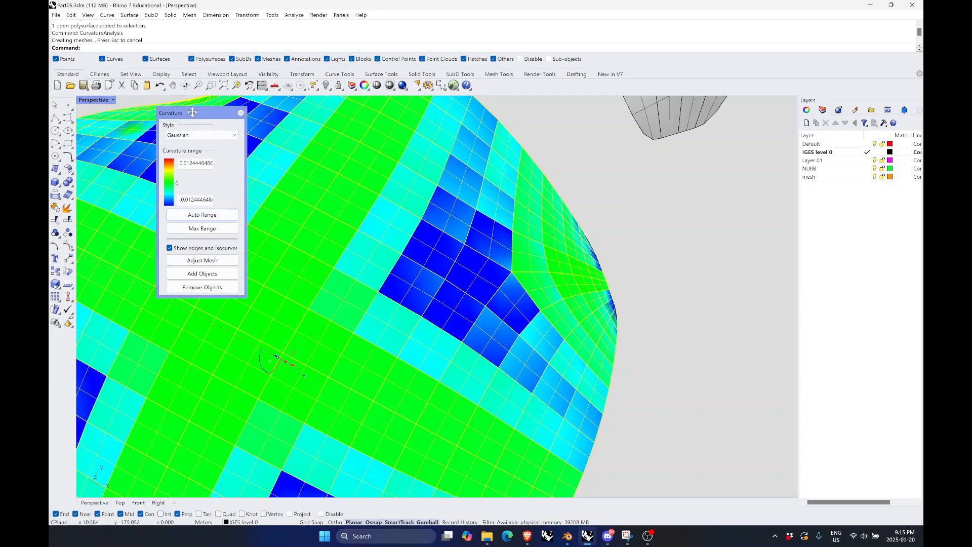
pyautogui.click(241, 113)
pyautogui.scroll(-3, 405, 239)
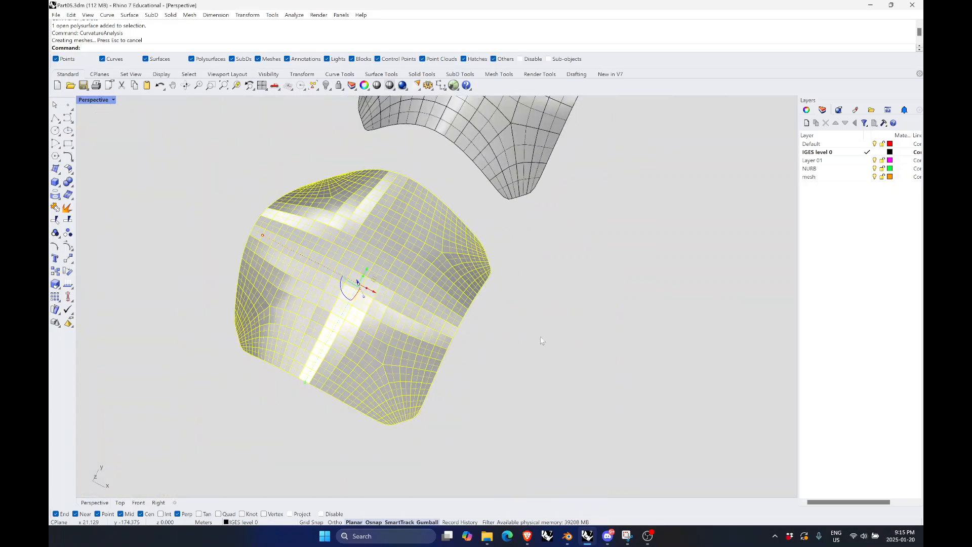
# Explode the converted polysurface into separate surfaces
pyautogui.click(542, 339)
pyautogui.click(406, 281)
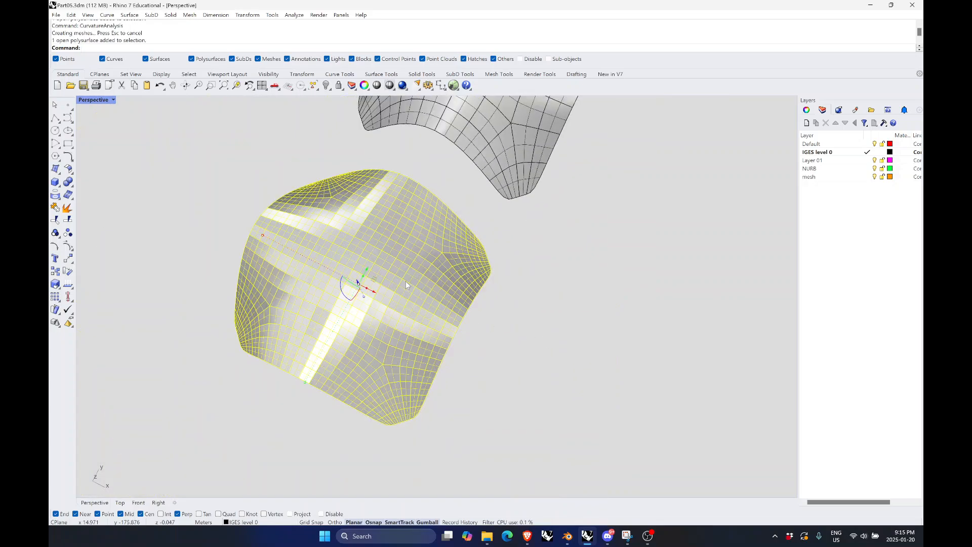
pyautogui.write('Mesh')
pyautogui.press('Escape')
pyautogui.press('Escape')
pyautogui.click(409, 287)
pyautogui.write('e')
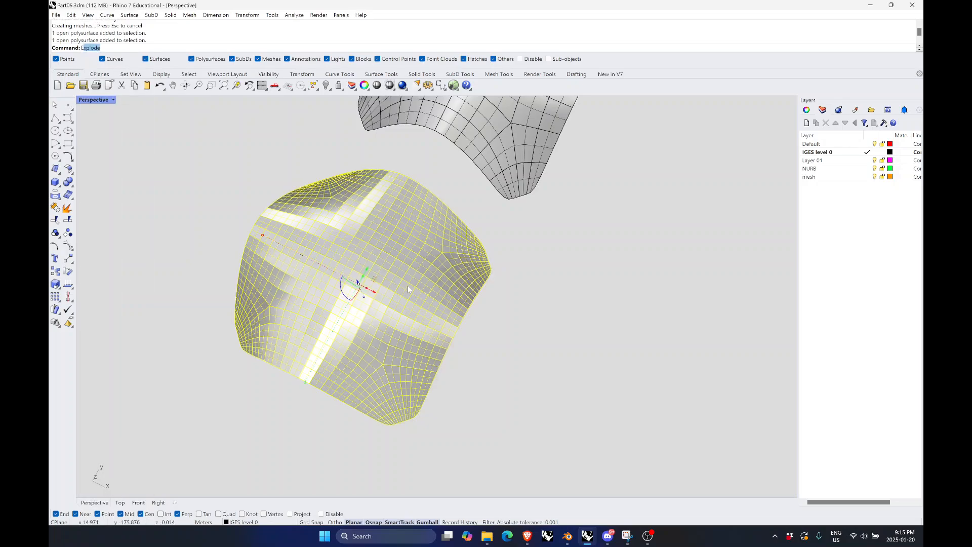
pyautogui.press('Return')
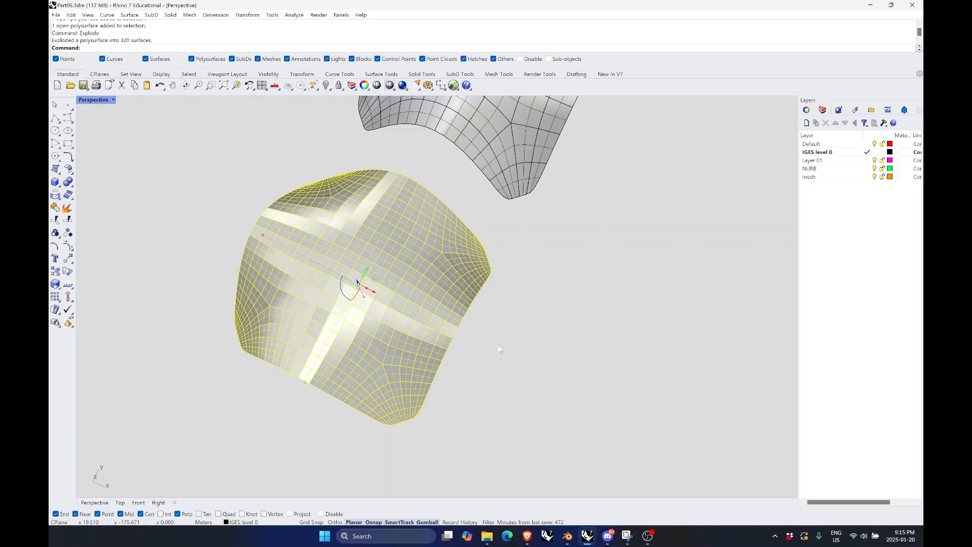
# Select all the exploded surfaces and display their Gaussian curvature analysis
pyautogui.moveTo(480, 462); pyautogui.dragTo(168, 166)
pyautogui.moveTo(485, 296); pyautogui.dragTo(458, 256)
pyautogui.write('cur')
pyautogui.press('Return')
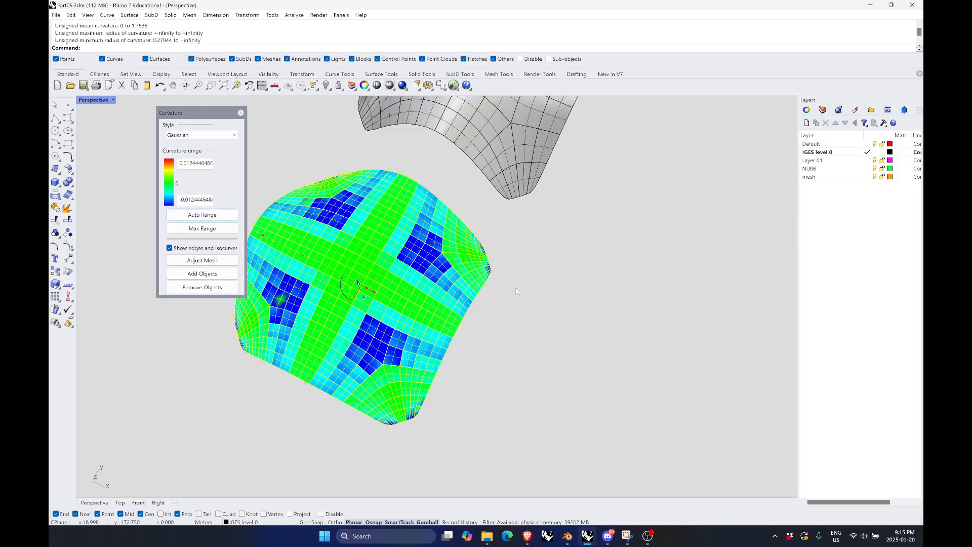
# Try to triangulate the cluster of blue high-curvature surfaces and the adjoining blue strips near one corner with TriangulateMesh
pyautogui.scroll(4, 430, 238)
pyautogui.click(415, 230)
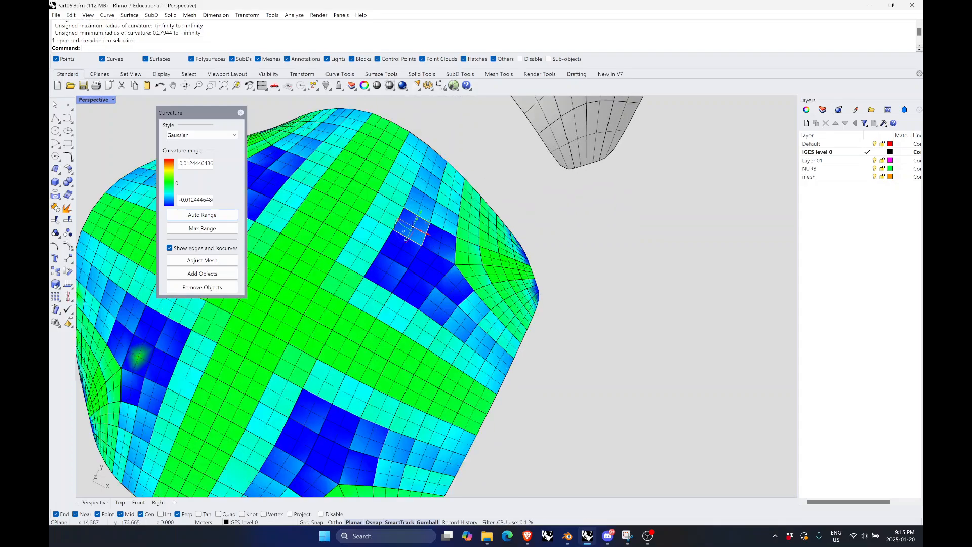
pyautogui.keyDown('shift'); pyautogui.click(447, 244); pyautogui.keyUp('shift')
pyautogui.keyDown('shift'); pyautogui.click(412, 259); pyautogui.keyUp('shift')
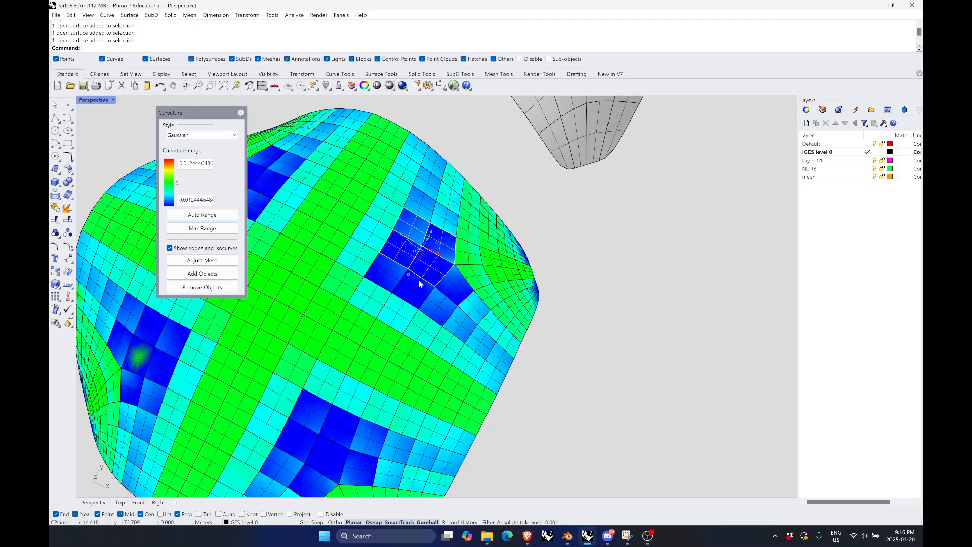
pyautogui.keyDown('shift'); pyautogui.click(389, 286); pyautogui.keyUp('shift')
pyautogui.keyDown('shift'); pyautogui.click(436, 308); pyautogui.keyUp('shift')
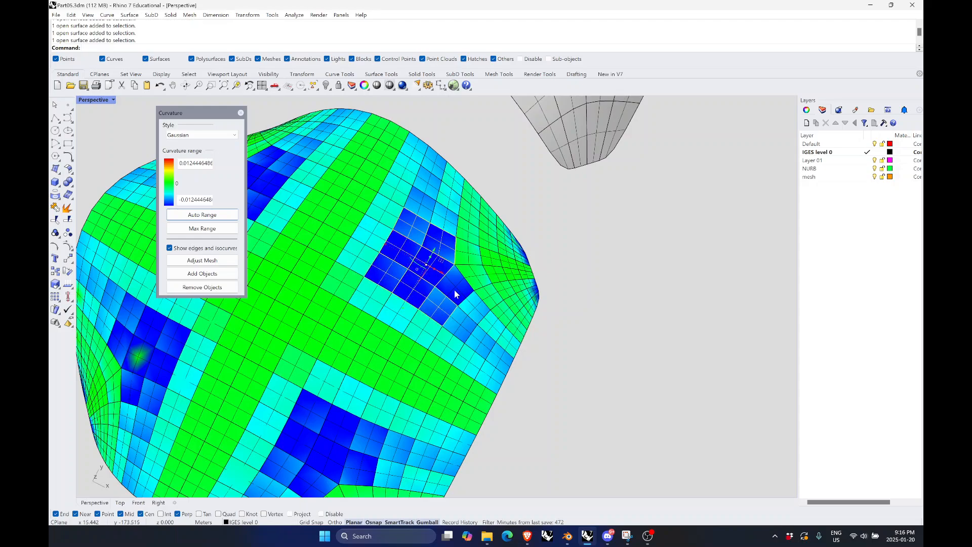
pyautogui.keyDown('shift'); pyautogui.click(455, 285); pyautogui.keyUp('shift')
pyautogui.keyDown('shift'); pyautogui.click(445, 222); pyautogui.keyUp('shift')
pyautogui.keyDown('shift'); pyautogui.click(423, 208); pyautogui.keyUp('shift')
pyautogui.keyDown('shift'); pyautogui.click(432, 185); pyautogui.keyUp('shift')
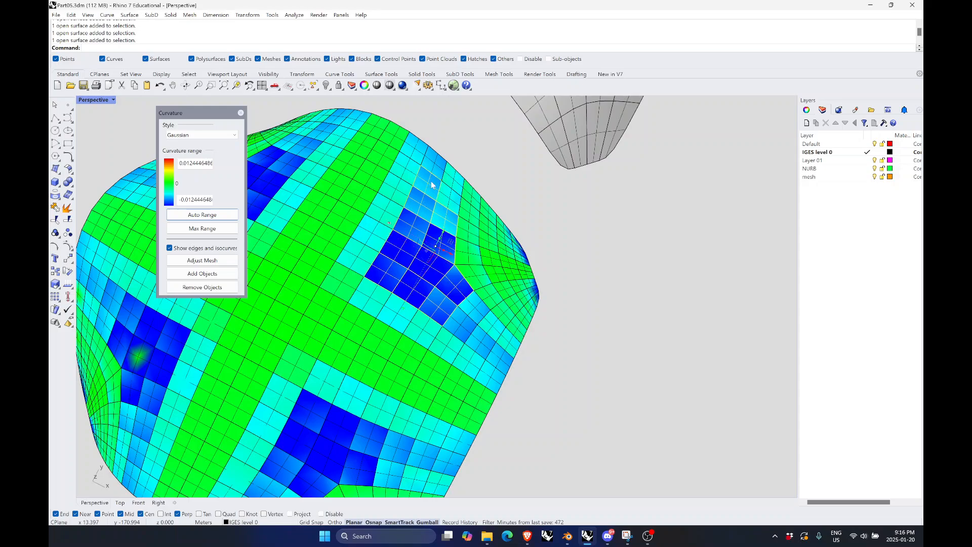
pyautogui.keyDown('shift'); pyautogui.click(436, 172); pyautogui.keyUp('shift')
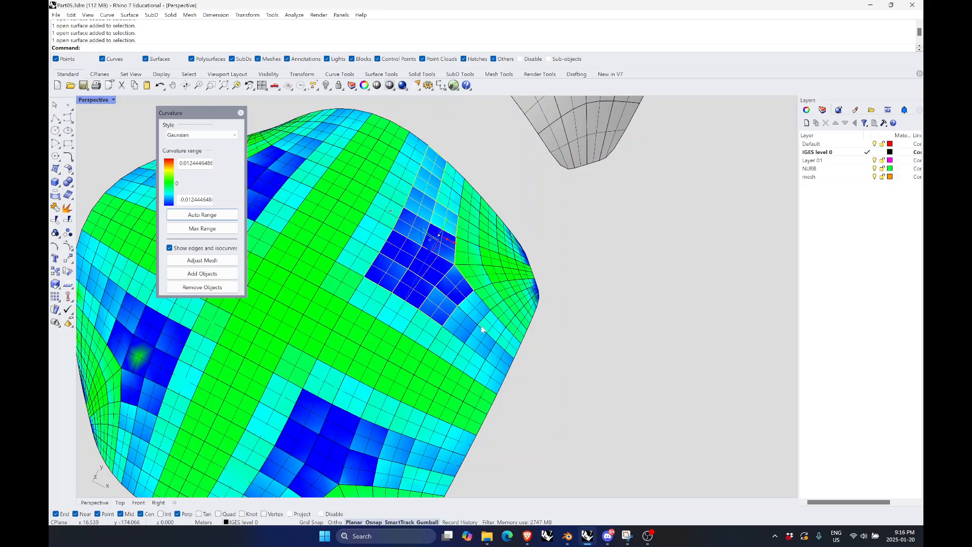
pyautogui.keyDown('shift'); pyautogui.click(471, 314); pyautogui.keyUp('shift')
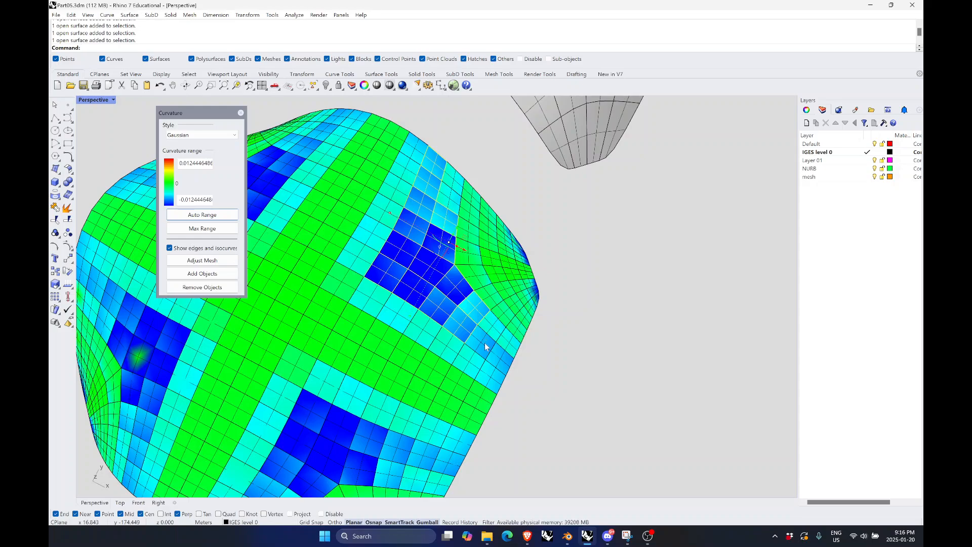
pyautogui.keyDown('shift'); pyautogui.click(485, 346); pyautogui.keyUp('shift')
pyautogui.write('TriangulateMesh')
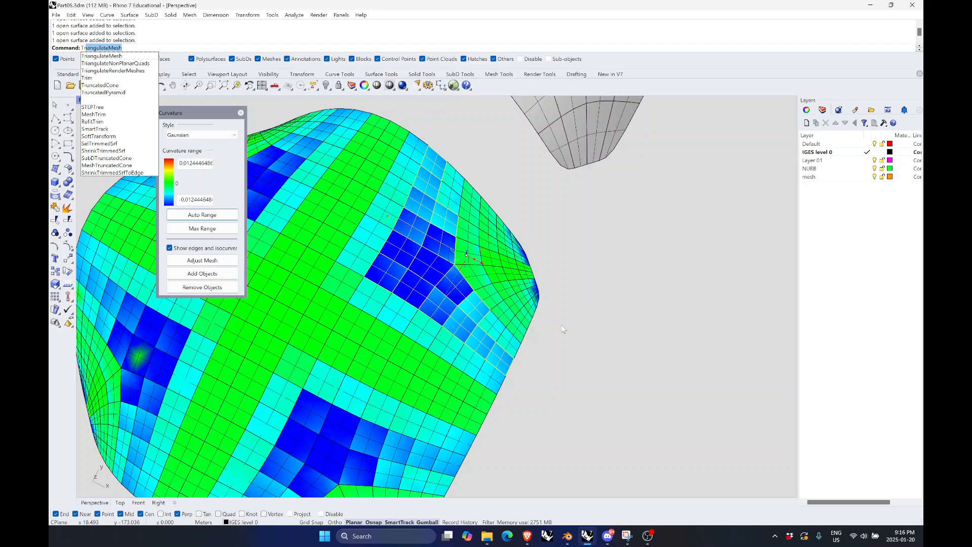
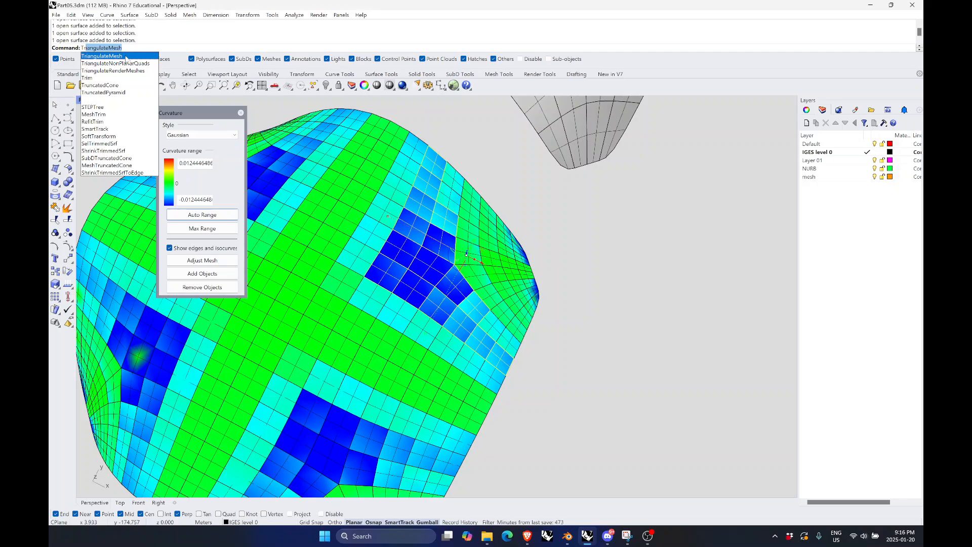
pyautogui.click(126, 57)
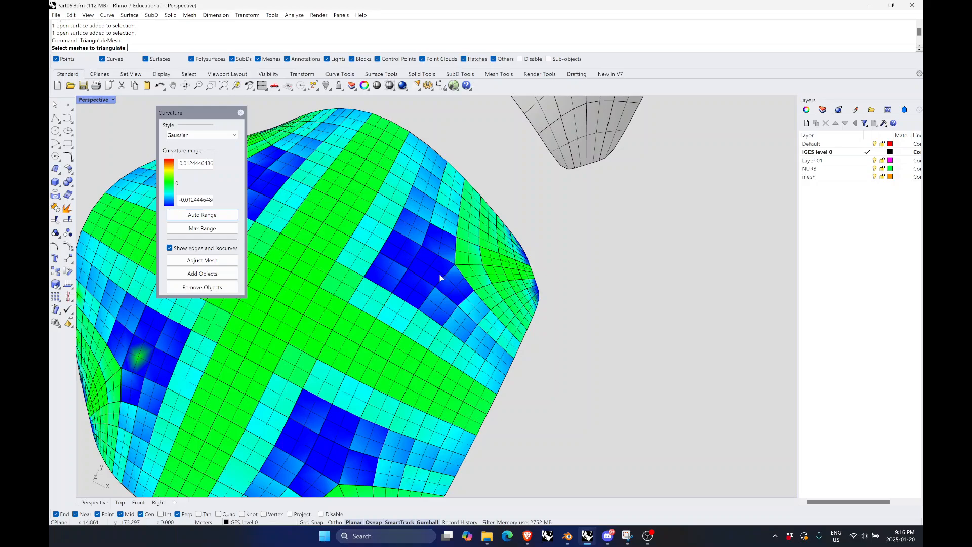
pyautogui.press('Escape')
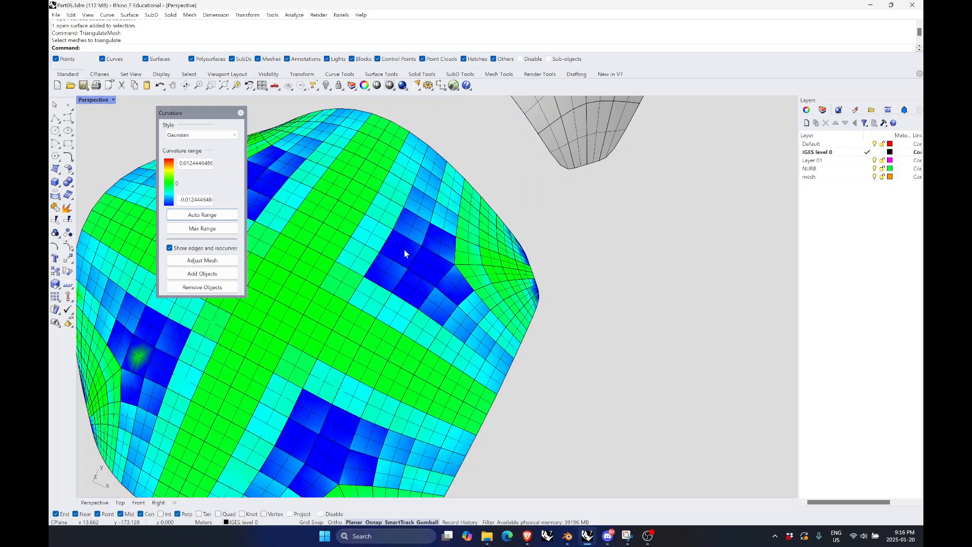
# Try the TriangulateNonPlanarQuads command on the dark blue surfaces in the same cluster
pyautogui.click(405, 250)
pyautogui.keyDown('shift'); pyautogui.click(428, 267); pyautogui.keyUp('shift')
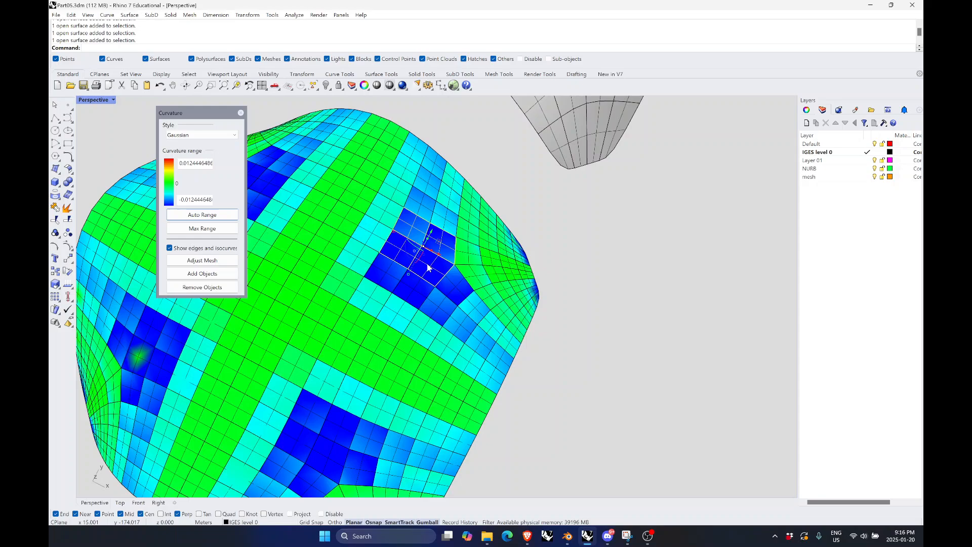
pyautogui.keyDown('shift'); pyautogui.click(390, 274); pyautogui.keyUp('shift')
pyautogui.keyDown('shift'); pyautogui.click(418, 293); pyautogui.keyUp('shift')
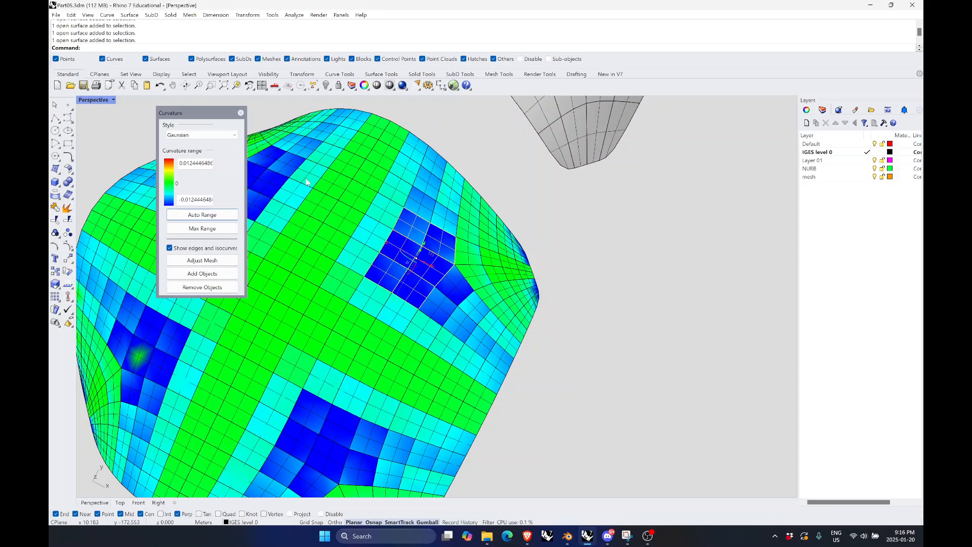
pyautogui.write('Triang')
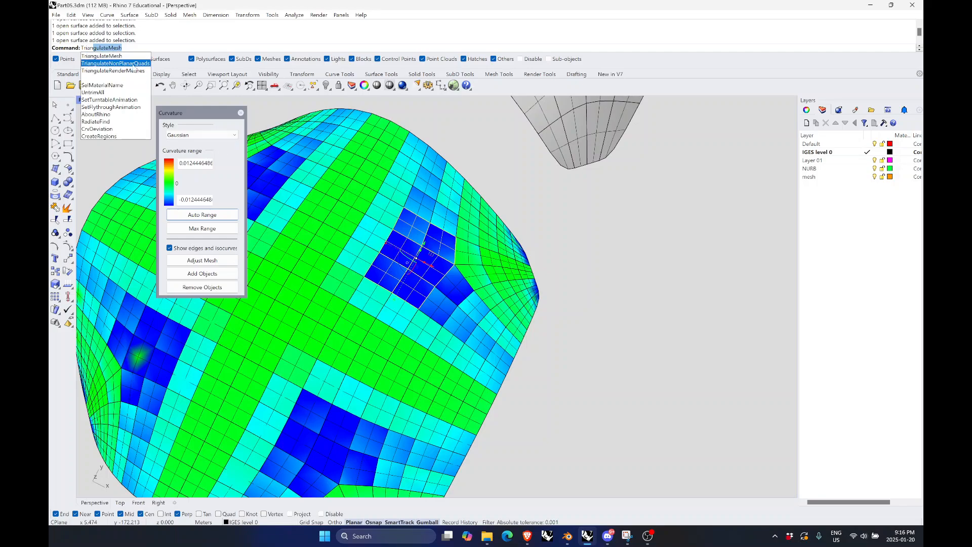
pyautogui.click(139, 64)
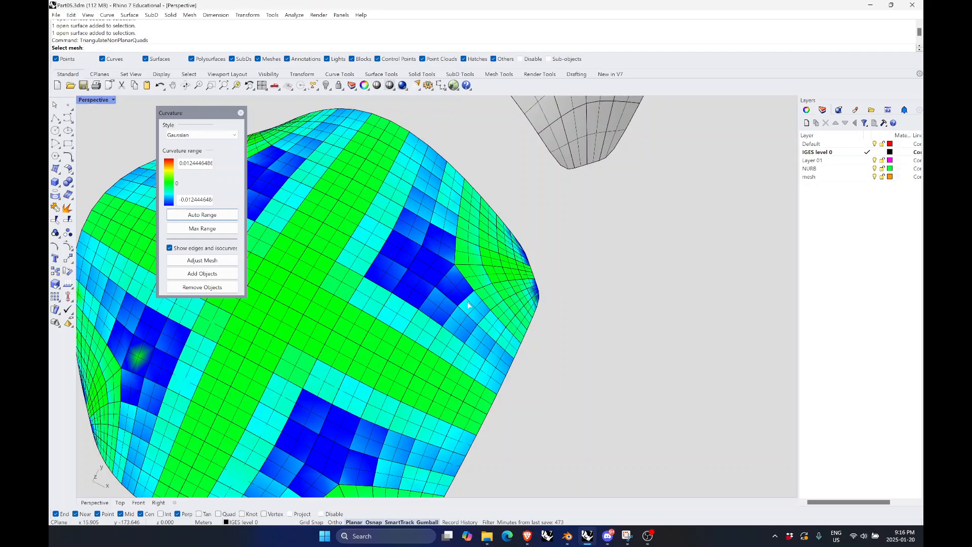
pyautogui.press('Escape')
# Compare the dark blue surfaces with the facets of the neighbouring mesh, and inspect one of them up close
pyautogui.click(405, 254)
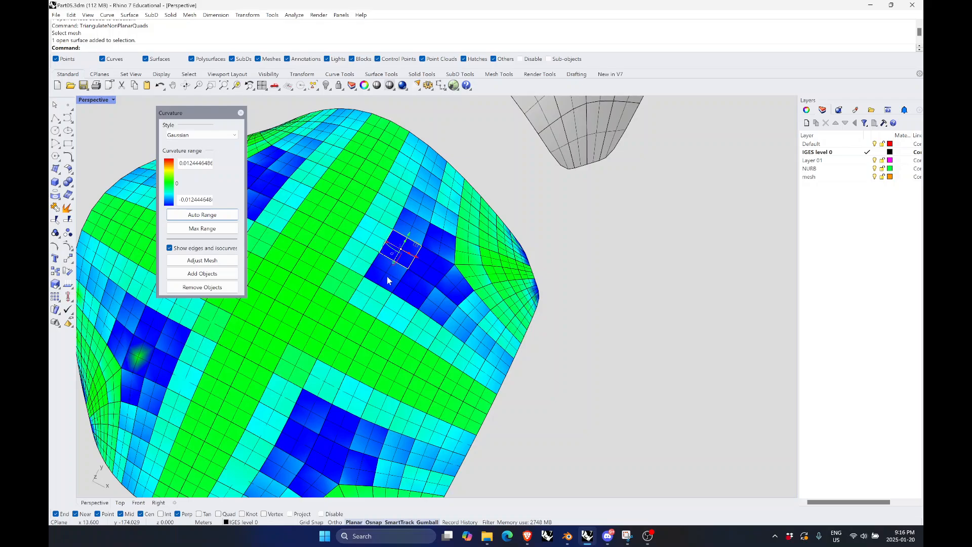
pyautogui.click(387, 277)
pyautogui.click(415, 285)
pyautogui.click(440, 241)
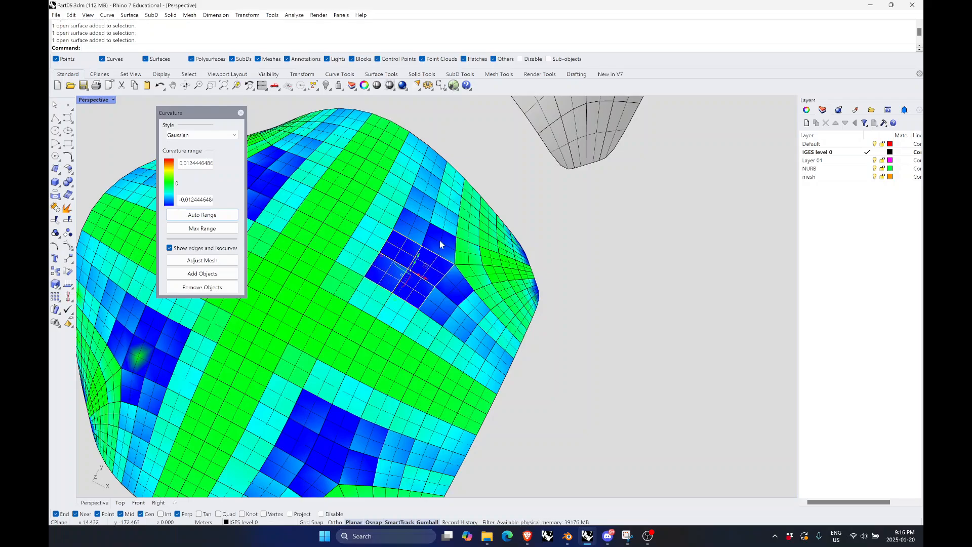
pyautogui.scroll(-6, 378, 347)
pyautogui.scroll(-3, 378, 347)
pyautogui.scroll(2, 445, 243)
pyautogui.click(391, 223)
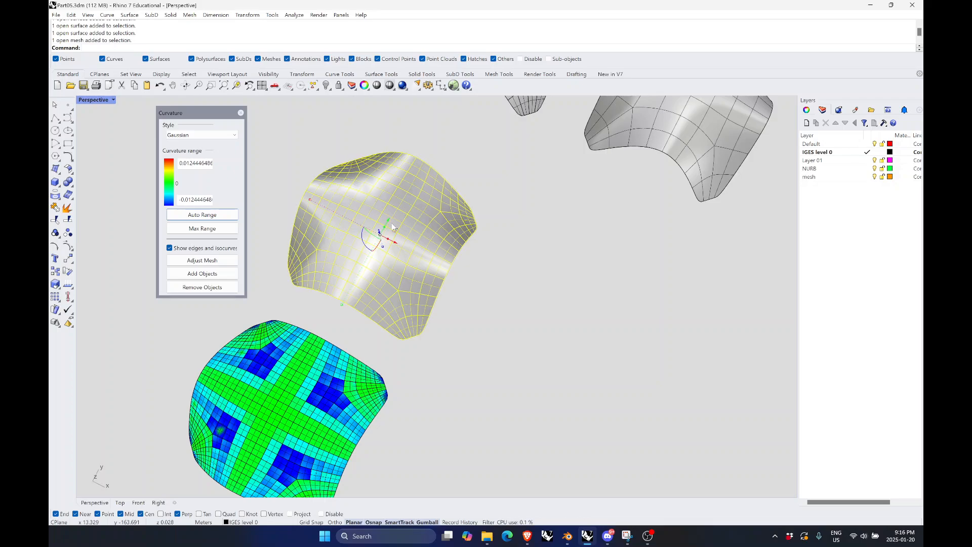
pyautogui.moveTo(470, 275); pyautogui.dragTo(345, 361, button='right')
pyautogui.click(345, 361)
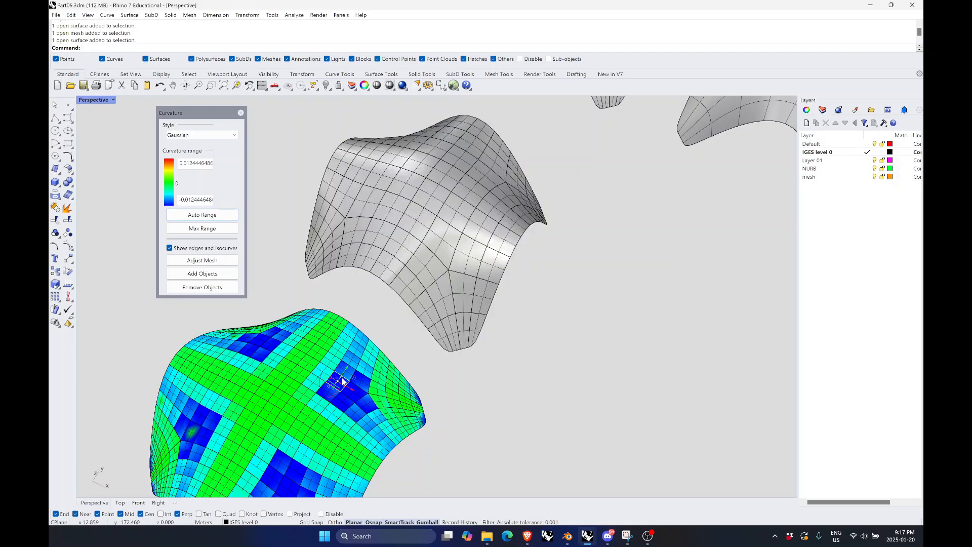
pyautogui.scroll(-2, 376, 390)
pyautogui.scroll(8, 372, 370)
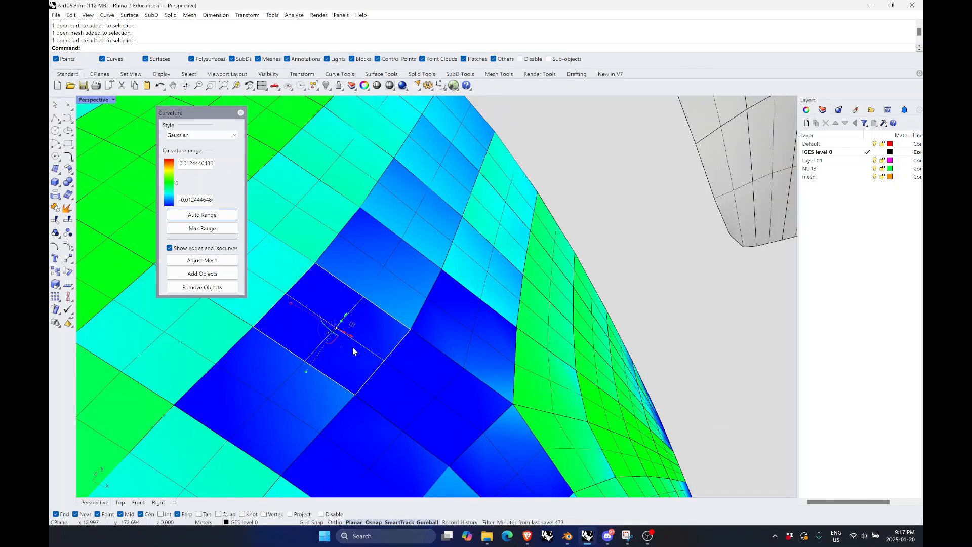
pyautogui.scroll(-3, 417, 304)
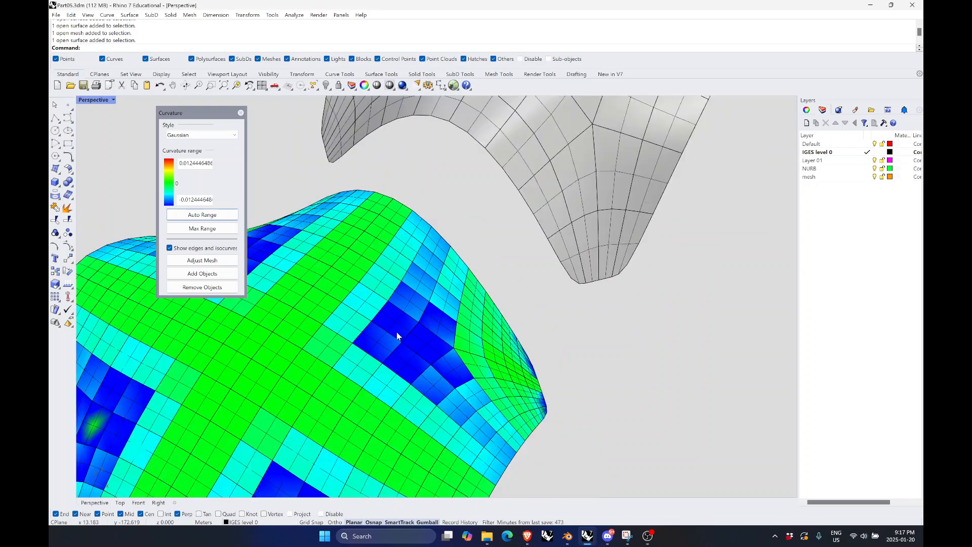
# Examine the four adjoining dark blue surfaces one by one by selecting each in turn
pyautogui.click(381, 346)
pyautogui.click(409, 363)
pyautogui.click(431, 345)
pyautogui.click(399, 319)
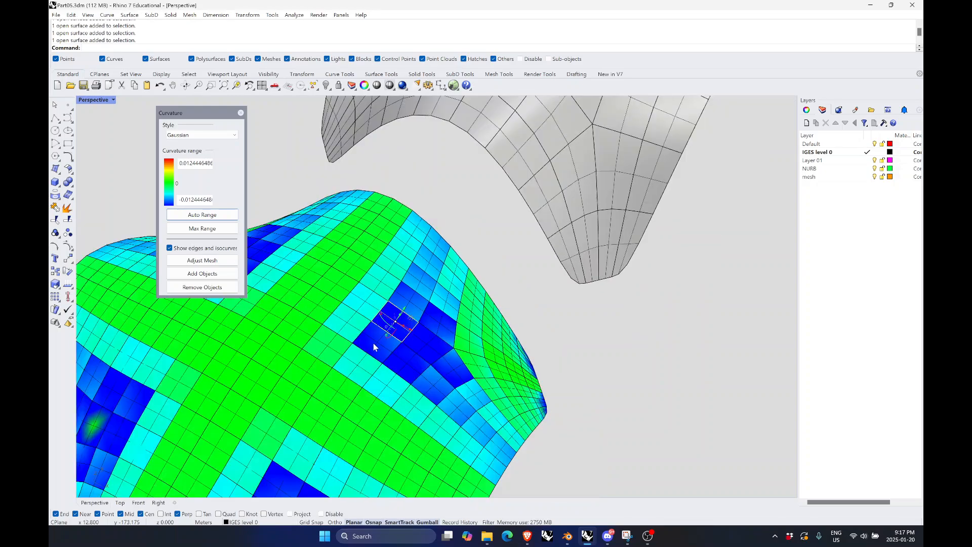
pyautogui.click(373, 344)
pyautogui.click(406, 364)
pyautogui.click(428, 347)
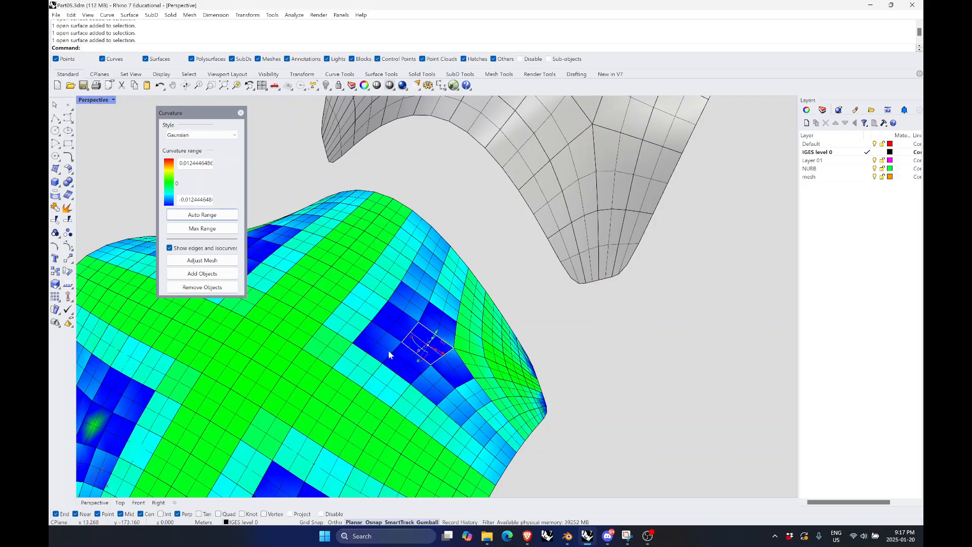
# Delete the dark blue quad surface at the cluster's inner corner, bordering the cyan surfaces
pyautogui.scroll(5, 387, 351)
pyautogui.scroll(-5, 429, 354)
pyautogui.scroll(5, 413, 349)
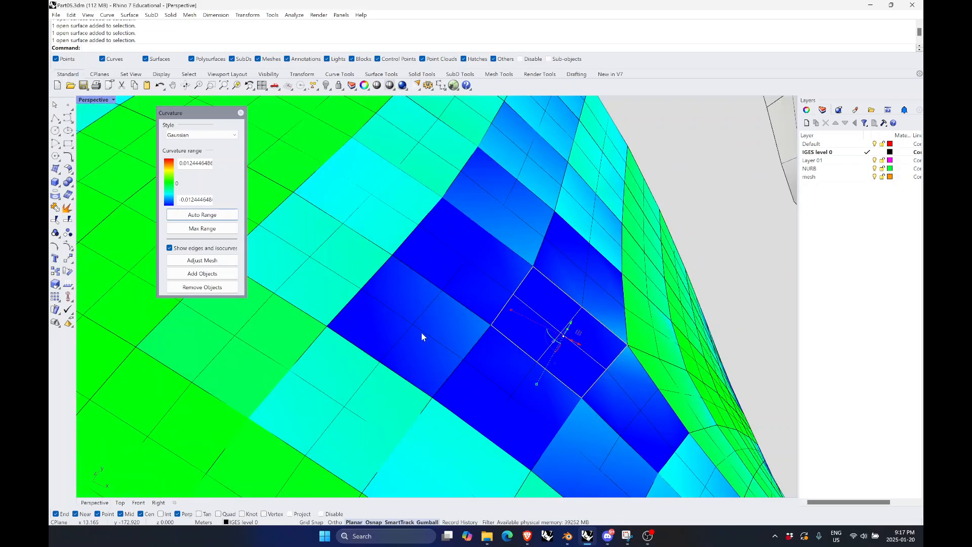
pyautogui.click(422, 337)
pyautogui.press('Delete')
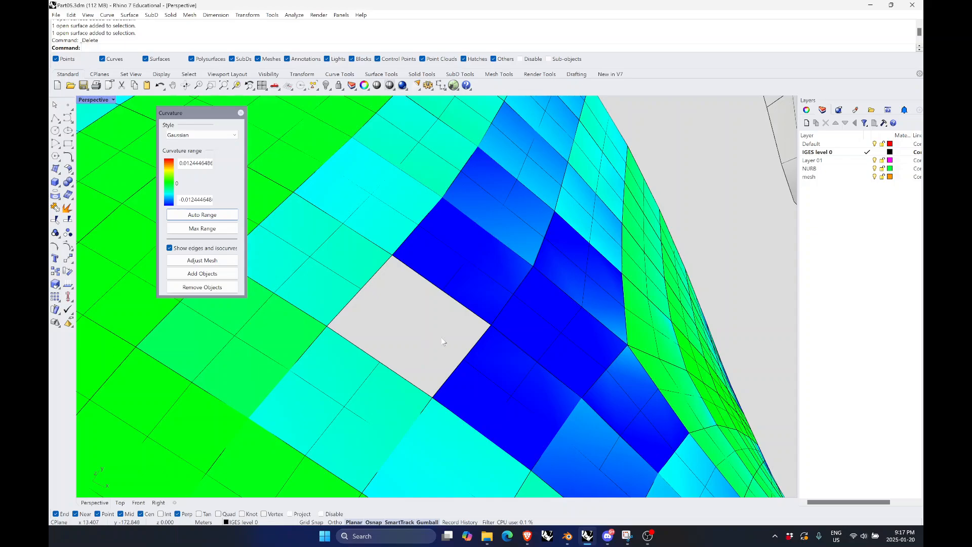
# Fill one half of the gap with a triangular surface from three of its corner points, along the gap's diagonal
pyautogui.click(56, 169)
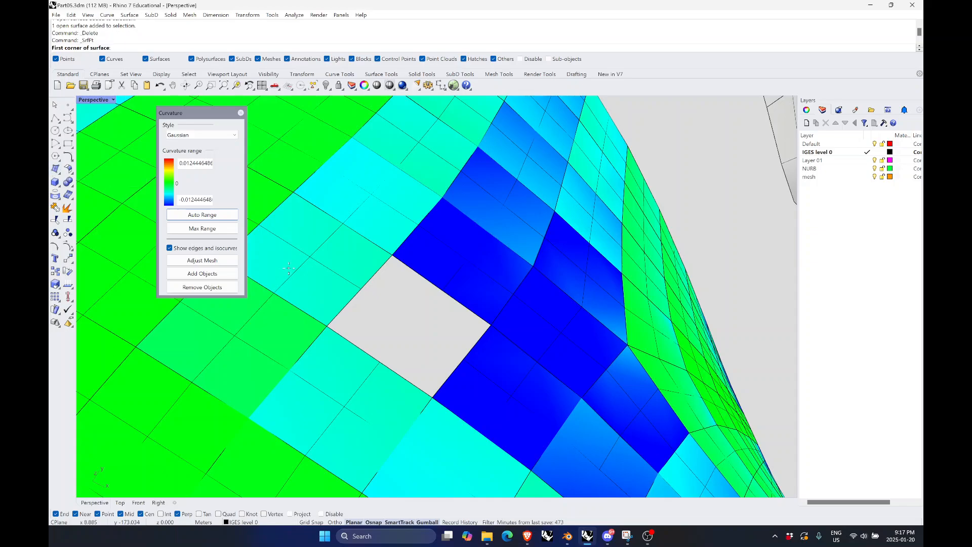
pyautogui.click(395, 258)
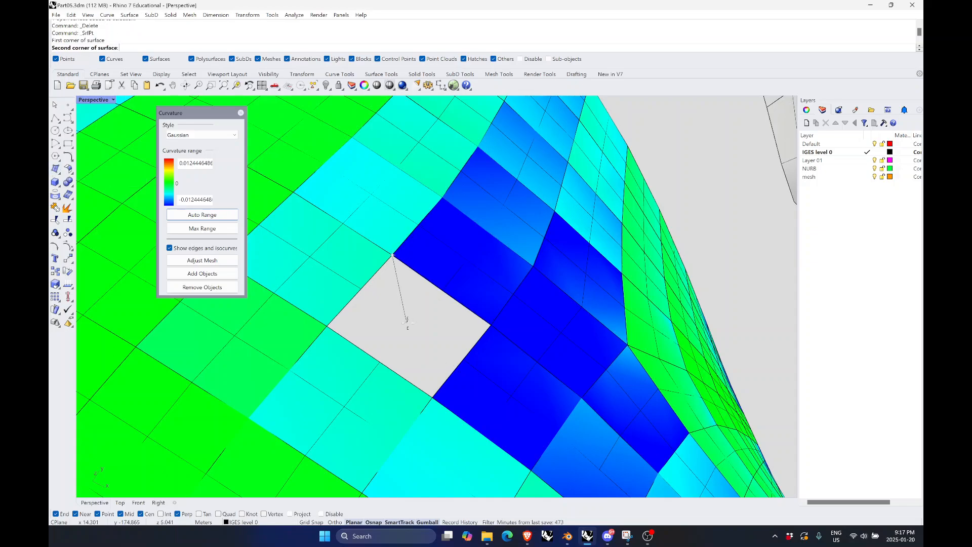
pyautogui.click(491, 325)
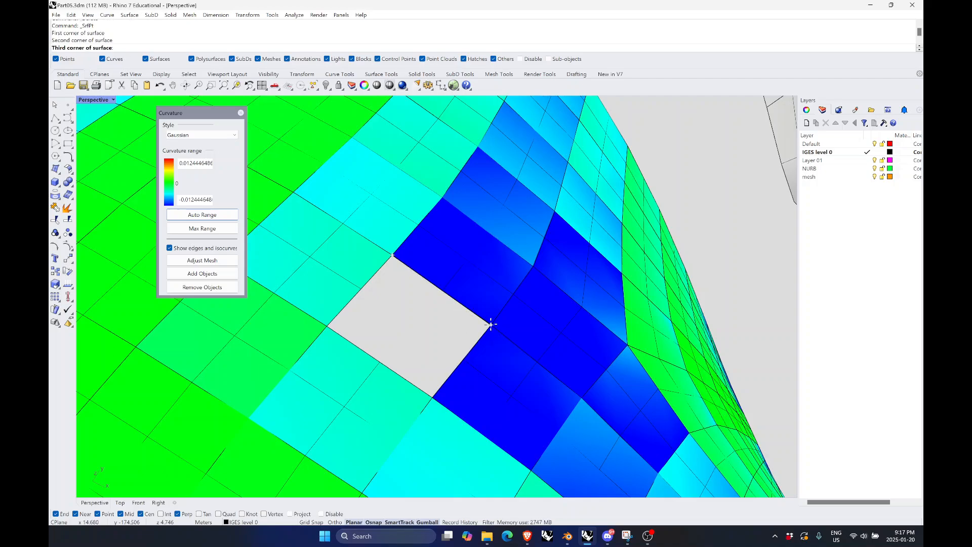
pyautogui.click(432, 398)
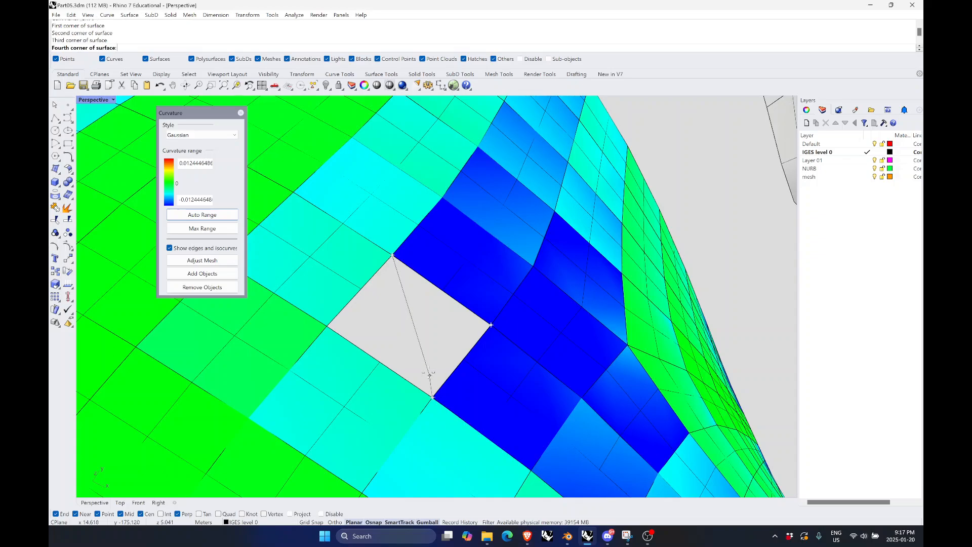
pyautogui.press('Return')
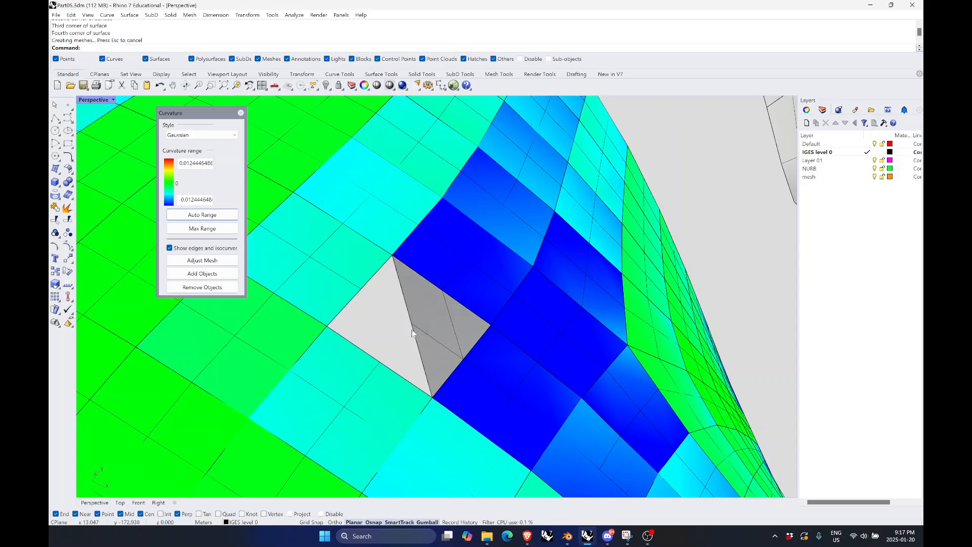
# Fill the remaining half of the gap with a second triangular corner-point surface sharing the same diagonal
pyautogui.press('Return')
pyautogui.click(393, 256)
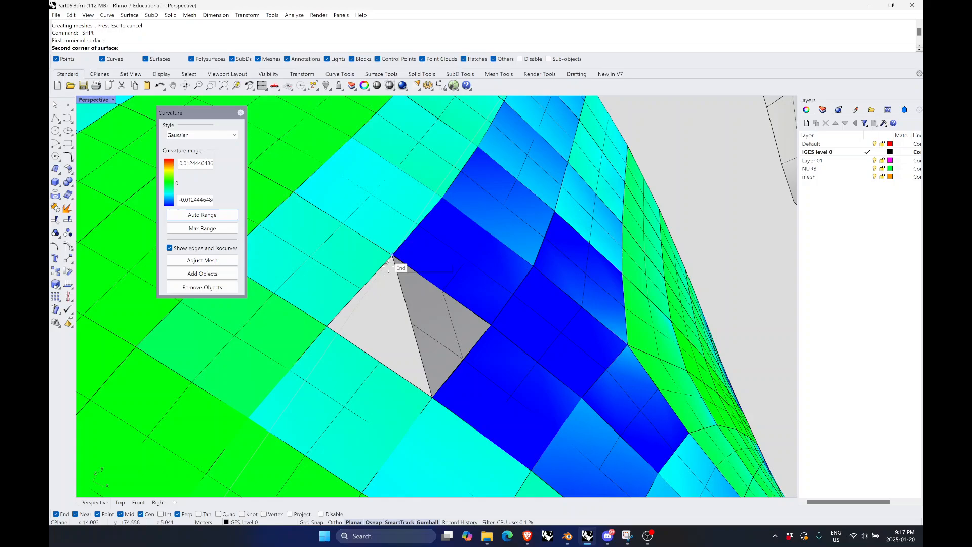
pyautogui.click(327, 326)
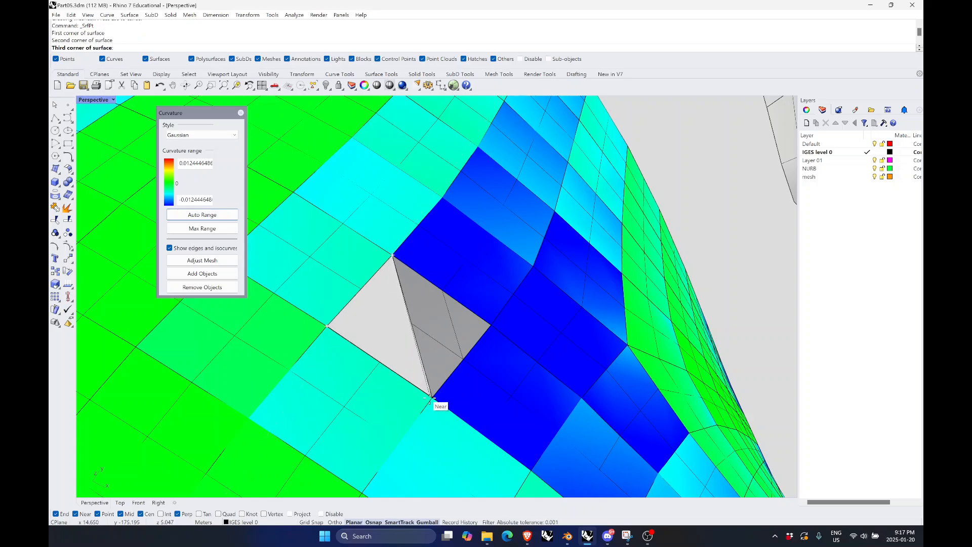
pyautogui.click(432, 398)
pyautogui.click(491, 325)
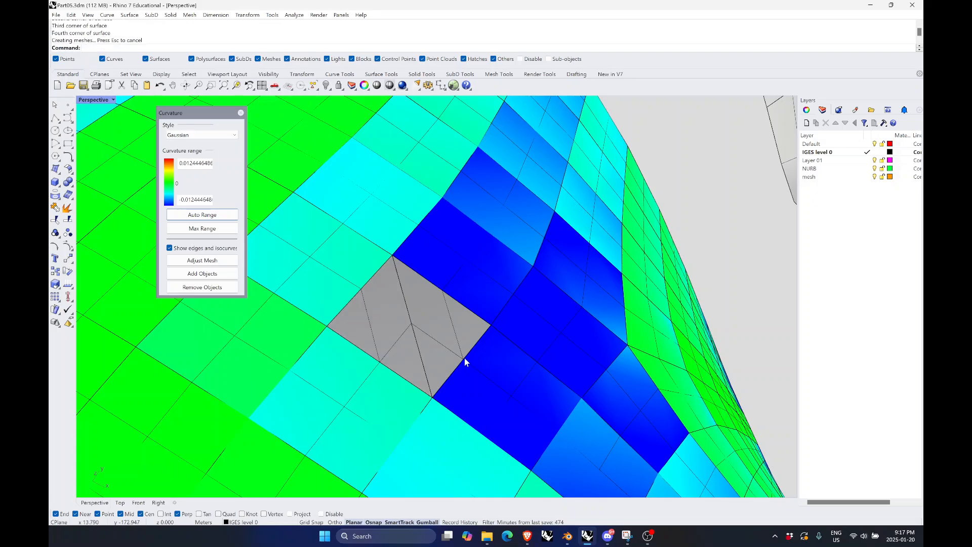
# Check the two new triangular surfaces by selecting each in turn, and close the curvature analysis
pyautogui.scroll(-5, 464, 357)
pyautogui.scroll(5, 439, 304)
pyautogui.click(385, 312)
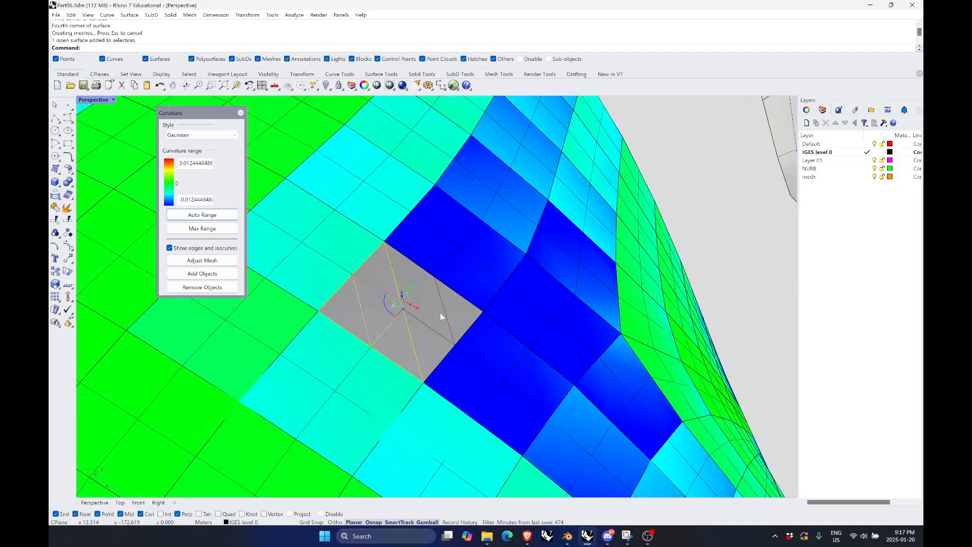
pyautogui.click(439, 313)
pyautogui.click(237, 117)
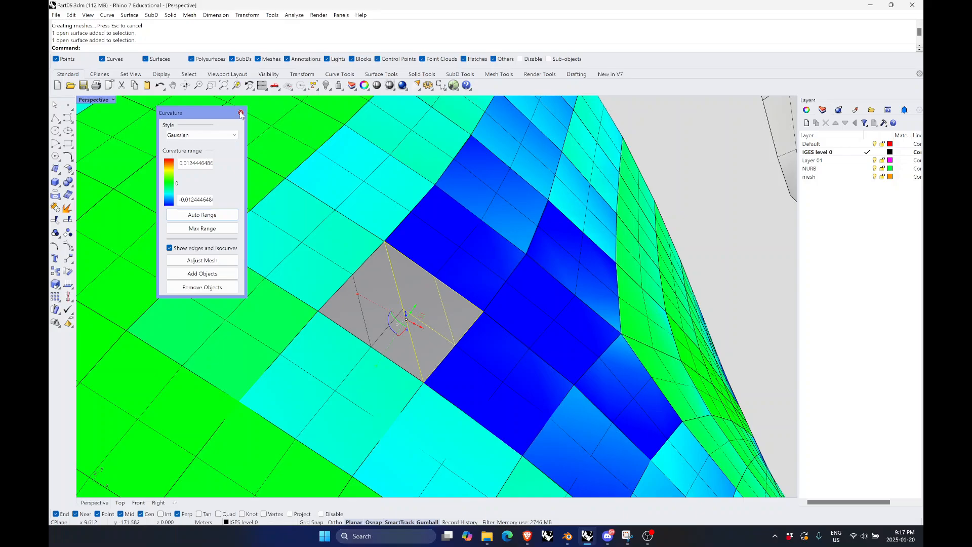
pyautogui.click(240, 116)
# Select all surfaces of the exploded model, display their Gaussian curvature with CurvatureAnalysis, and inspect the two triangles up close
pyautogui.scroll(-4, 430, 255)
pyautogui.click(534, 332)
pyautogui.scroll(-5, 535, 284)
pyautogui.moveTo(536, 284); pyautogui.dragTo(537, 434, button='right')
pyautogui.moveTo(582, 451); pyautogui.dragTo(391, 284)
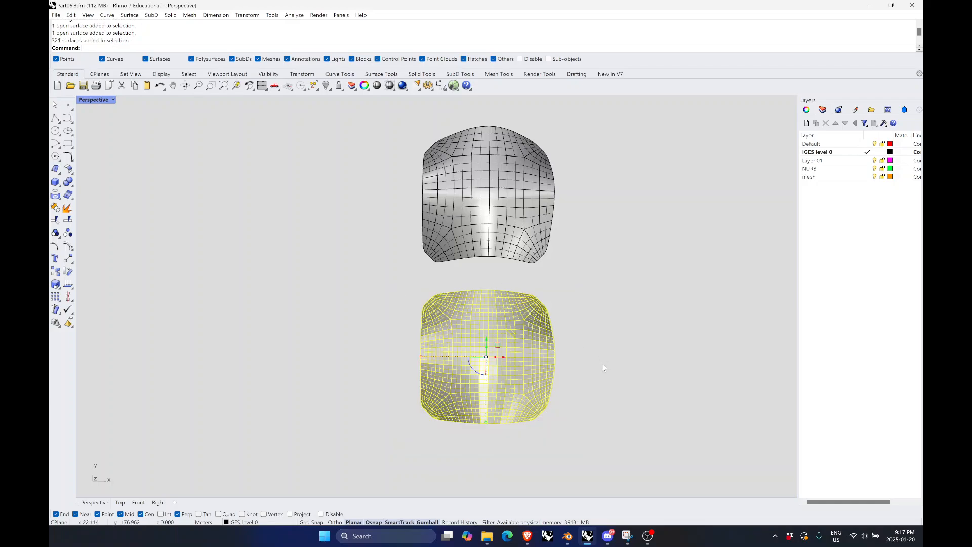
pyautogui.write('CurvatureAnalysis')
pyautogui.press('Return')
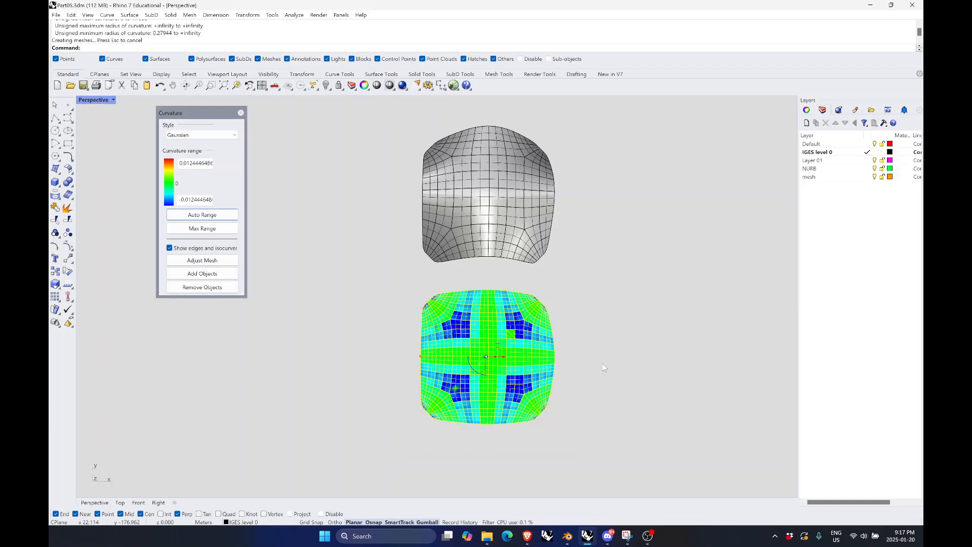
pyautogui.scroll(8, 507, 330)
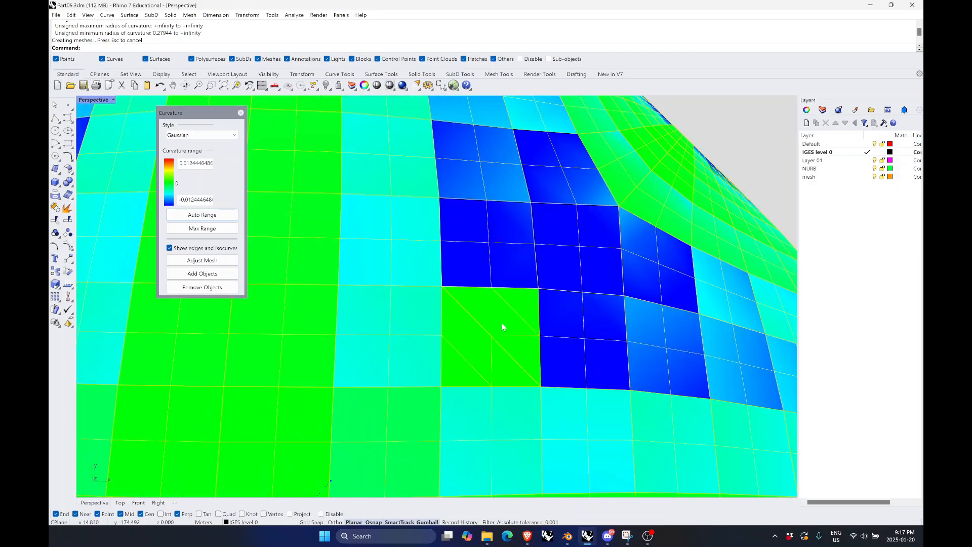
# Examine the Gaussian curvature colours across the dense quad mesh, then close the curvature analysis
pyautogui.scroll(-7, 540, 342)
pyautogui.moveTo(618, 349); pyautogui.dragTo(521, 387, button='right')
pyautogui.scroll(-4, 520, 386)
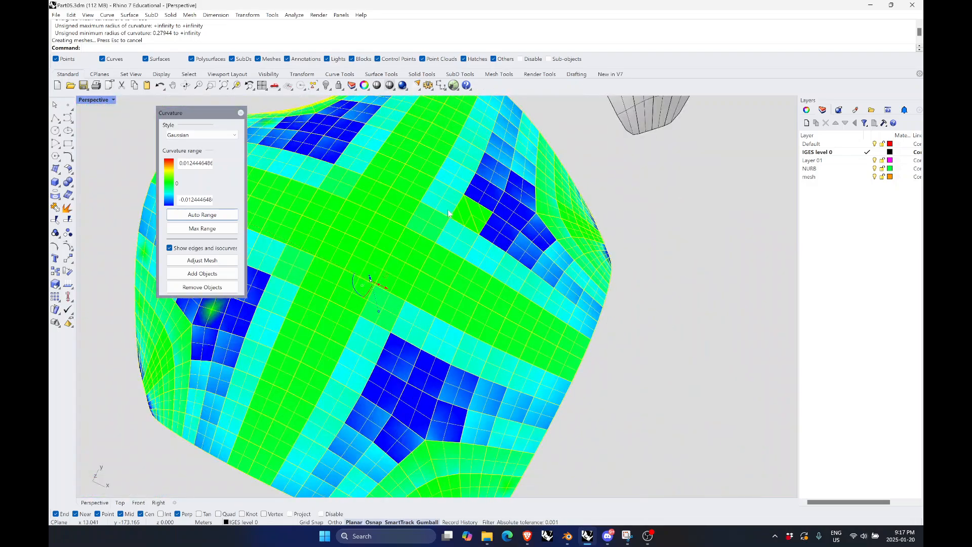
pyautogui.scroll(9, 472, 198)
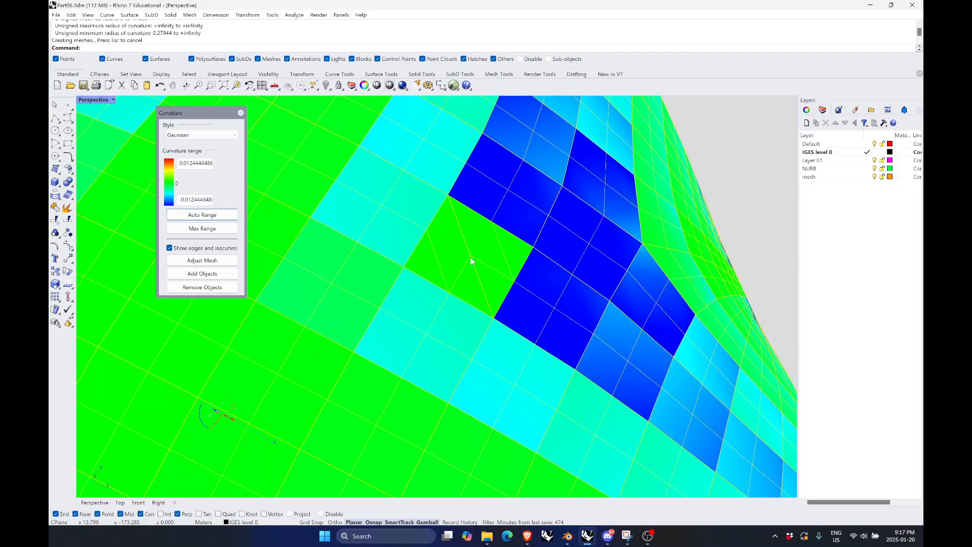
pyautogui.scroll(-6, 495, 298)
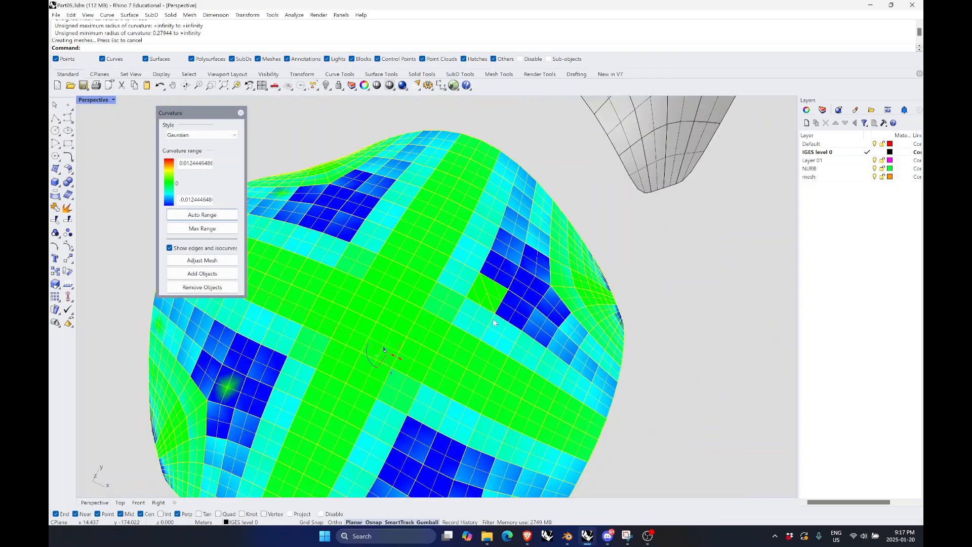
pyautogui.scroll(-3, 462, 319)
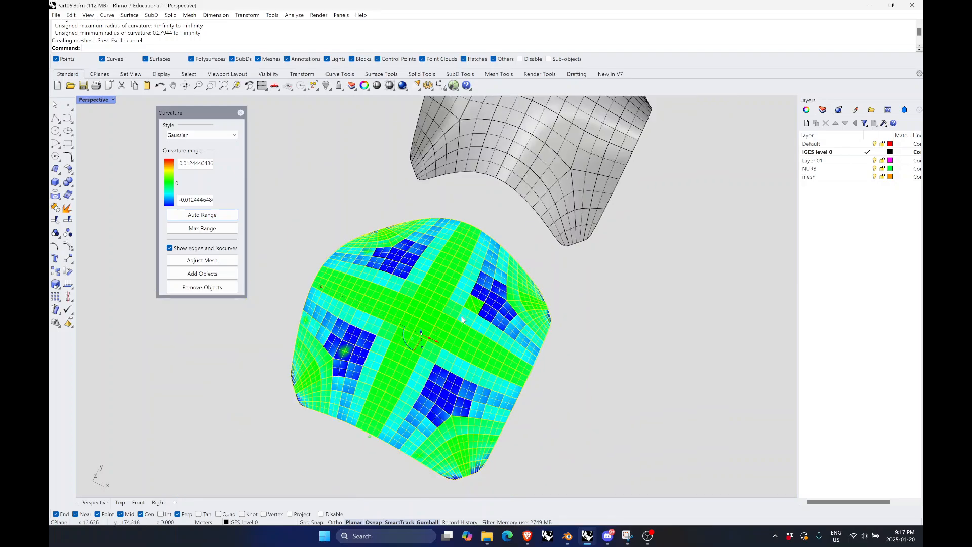
pyautogui.scroll(2, 505, 270)
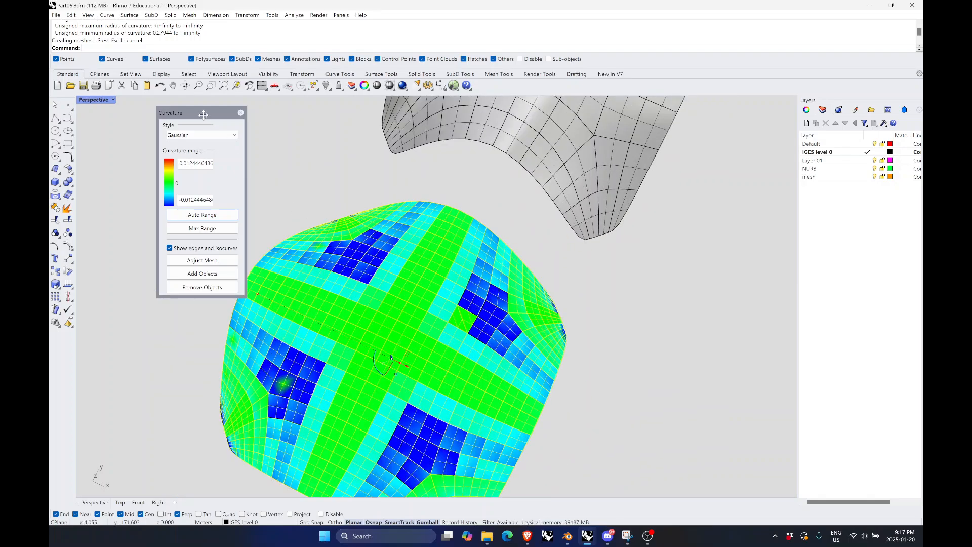
pyautogui.click(241, 113)
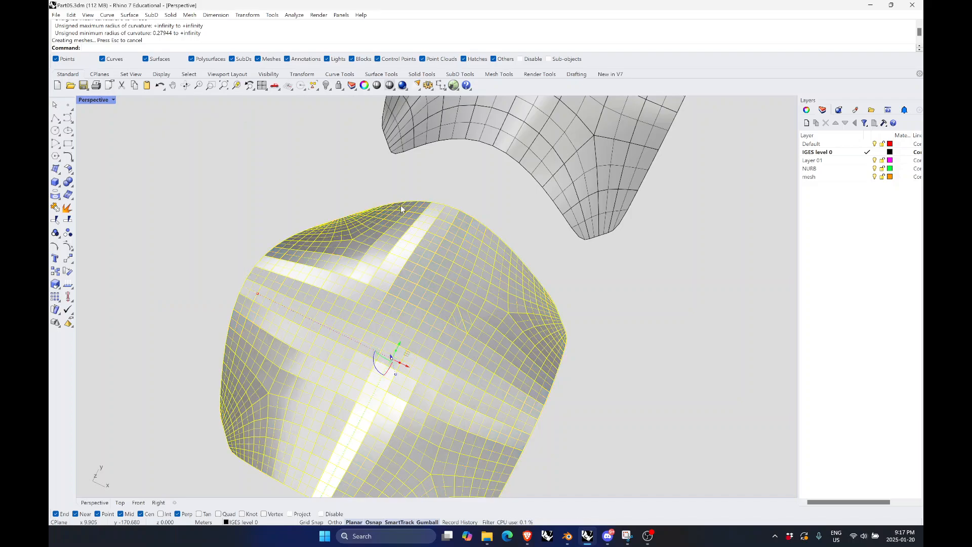
# Duplicate the coarser quad mesh next to the dense one and place the copy beside the original
pyautogui.scroll(-4, 425, 251)
pyautogui.scroll(5, 426, 250)
pyautogui.click(425, 251)
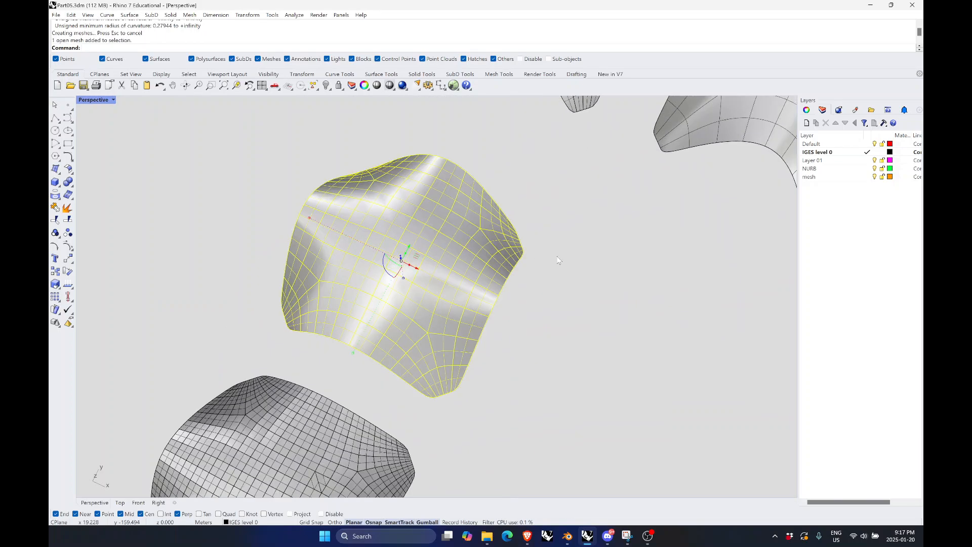
pyautogui.scroll(-5, 511, 301)
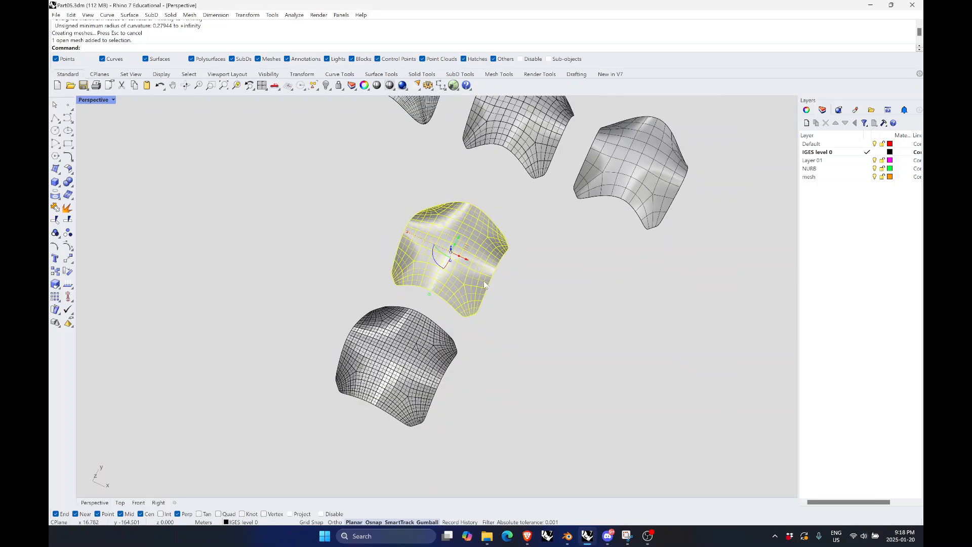
pyautogui.moveTo(469, 261); pyautogui.dragTo(581, 317)
pyautogui.press('Escape')
pyautogui.scroll(3, 600, 311)
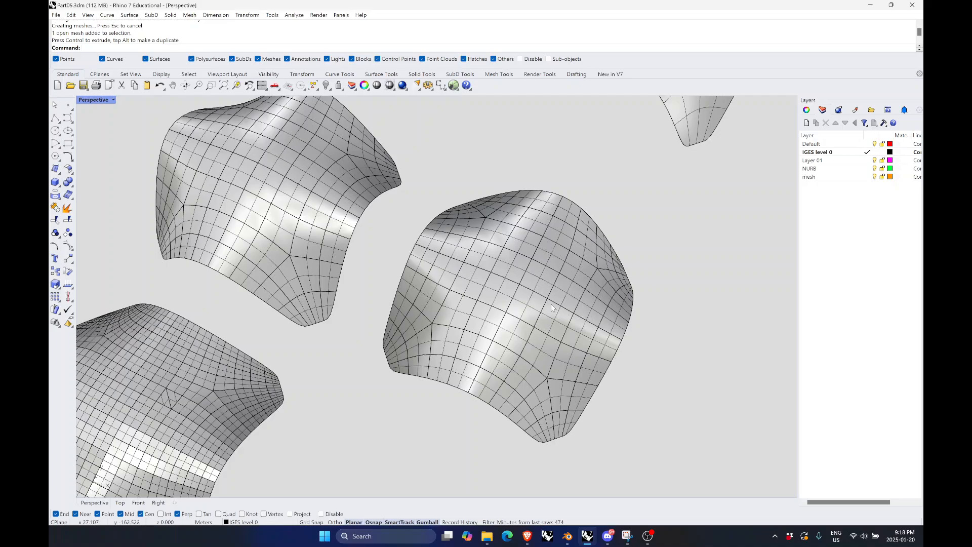
# Convert all faces of the duplicated quad mesh to triangles with TriangulateMesh
pyautogui.hotkey('ctrl', 'w')
pyautogui.moveTo(591, 181); pyautogui.dragTo(481, 394)
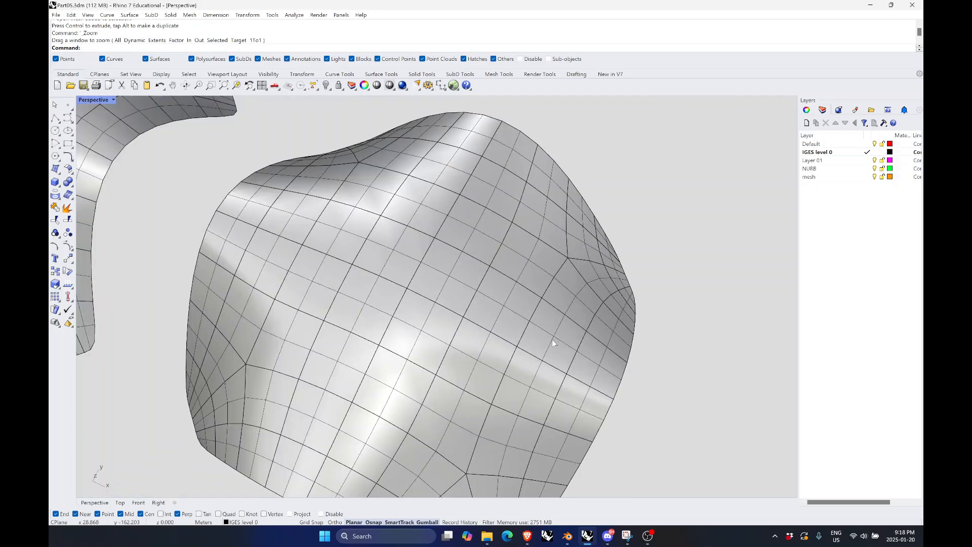
pyautogui.moveTo(521, 355); pyautogui.dragTo(503, 337, button='right')
pyautogui.scroll(-10, 525, 317)
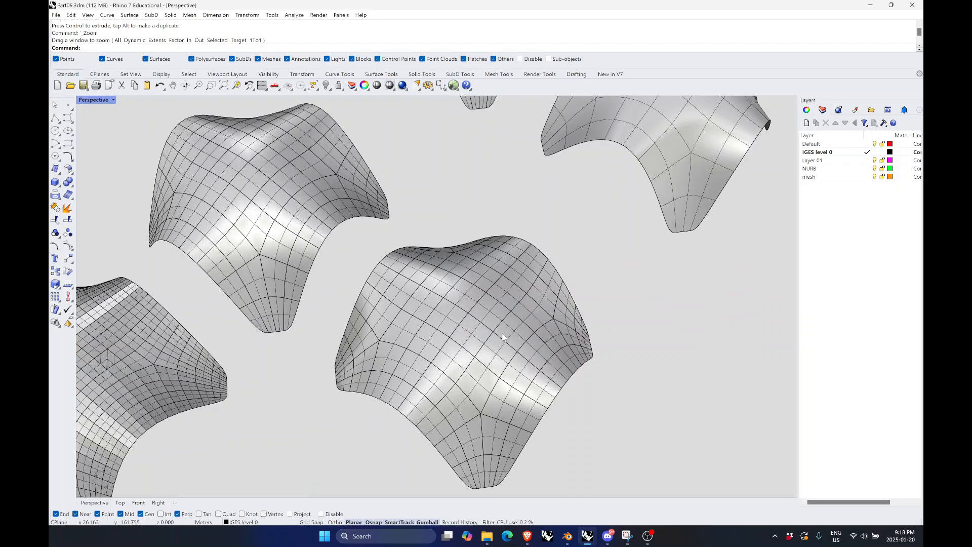
pyautogui.moveTo(587, 369); pyautogui.dragTo(522, 351, button='right')
pyautogui.scroll(3, 522, 310)
pyautogui.click(521, 310)
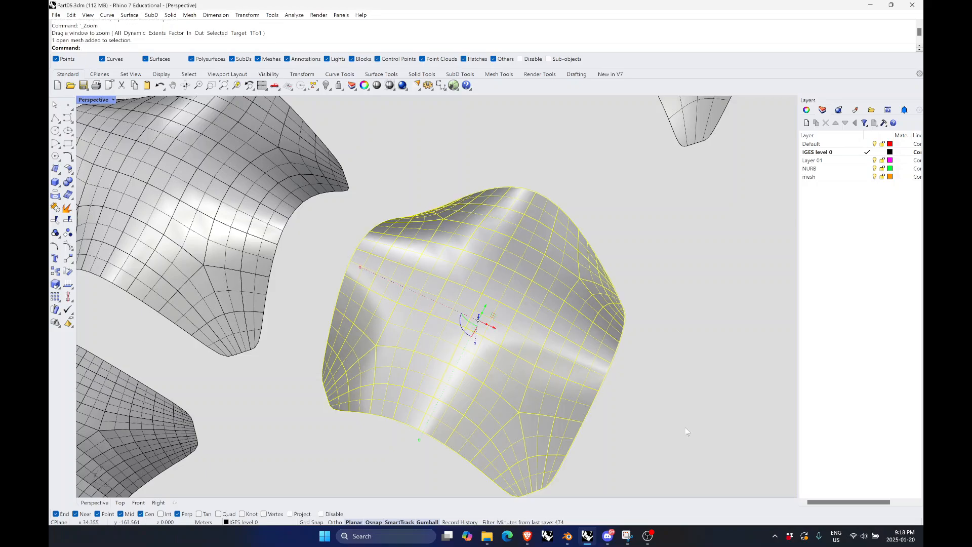
pyautogui.write('Tir')
pyautogui.press('BackSpace')
pyautogui.press('BackSpace')
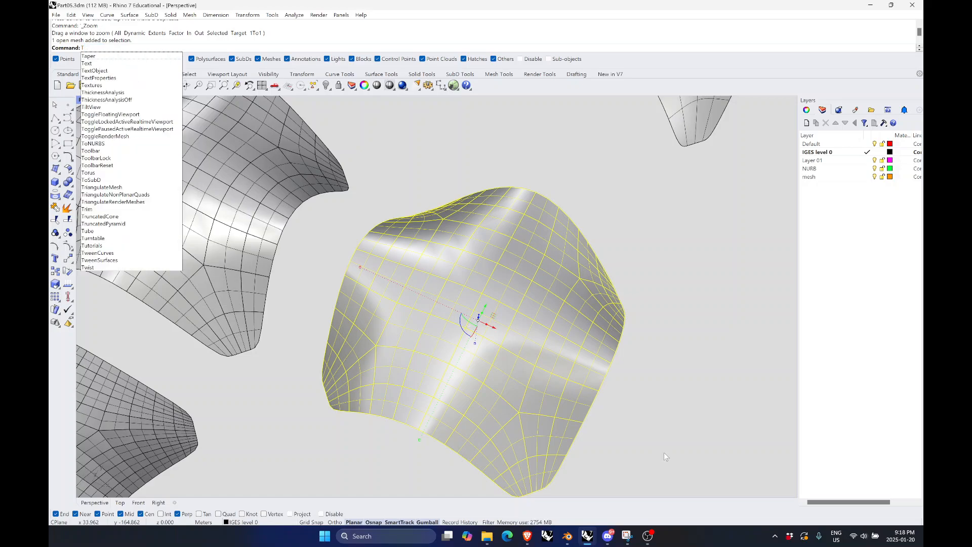
pyautogui.write('riangulateMesh')
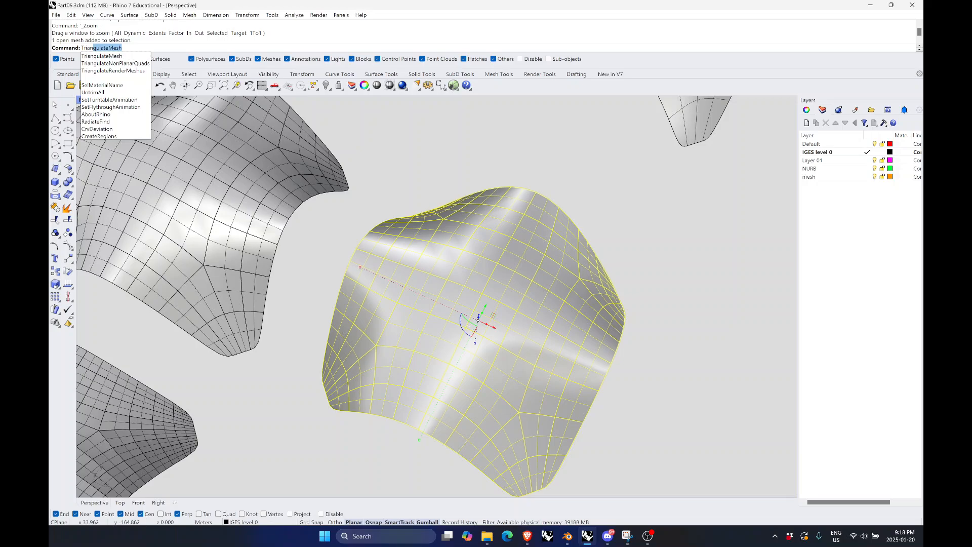
pyautogui.press('Return')
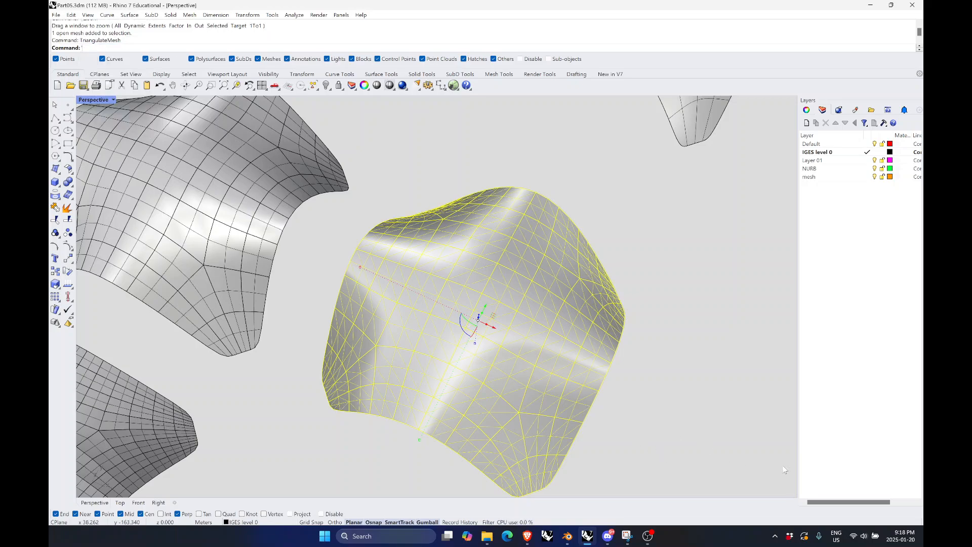
pyautogui.click(639, 376)
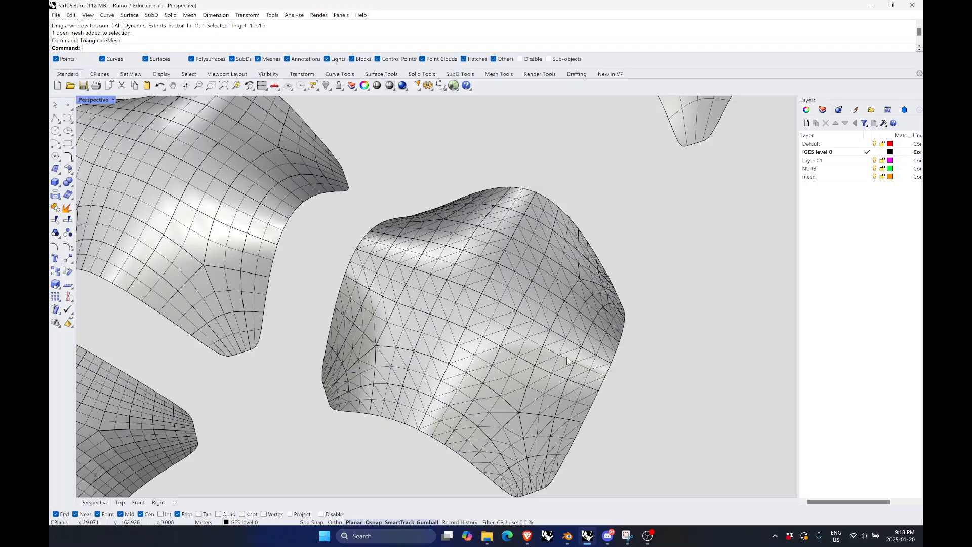
# Duplicate the original quad mesh again and place the second copy beyond the triangulated one
pyautogui.scroll(-5, 568, 361)
pyautogui.click(341, 267)
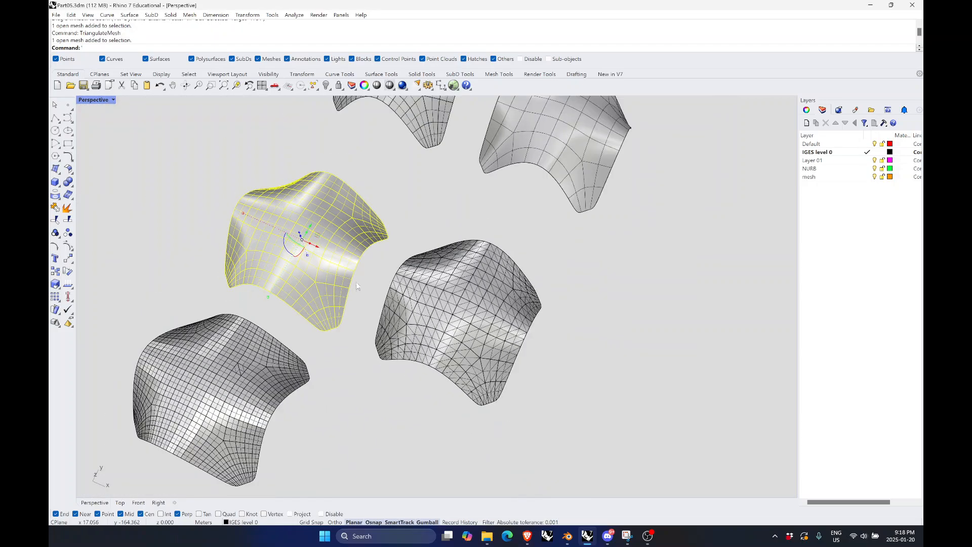
pyautogui.press('alt')
pyautogui.moveTo(321, 252); pyautogui.dragTo(648, 399)
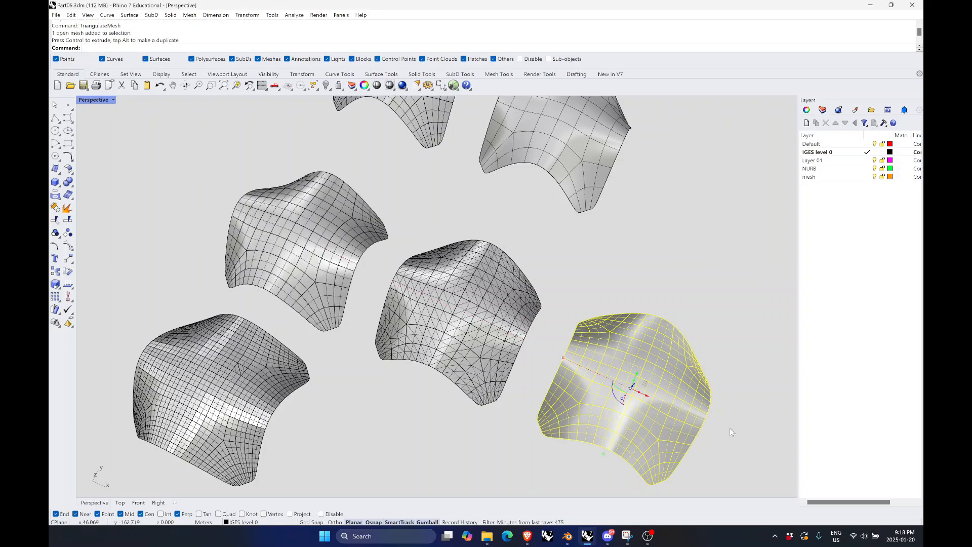
pyautogui.click(730, 428)
# Run TriangulateNonPlanarQuads on the second copy with a distance of 0 and the Shortest diagonal split method
pyautogui.scroll(3, 730, 428)
pyautogui.click(625, 391)
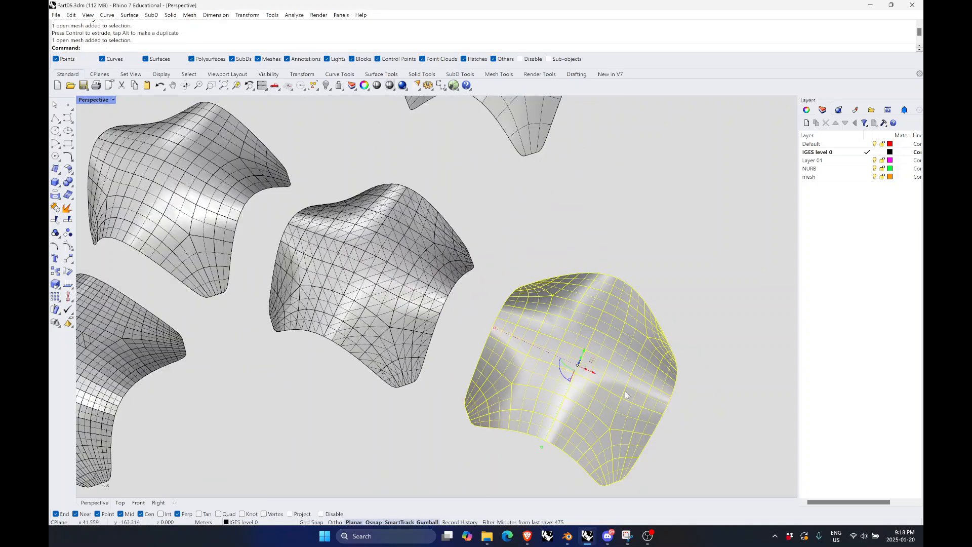
pyautogui.write('TriangulateMesh')
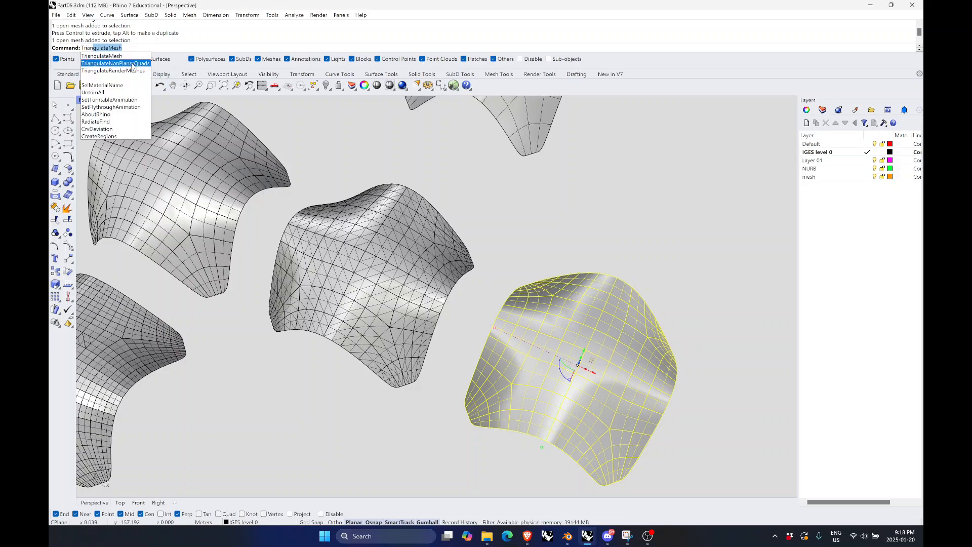
pyautogui.click(133, 65)
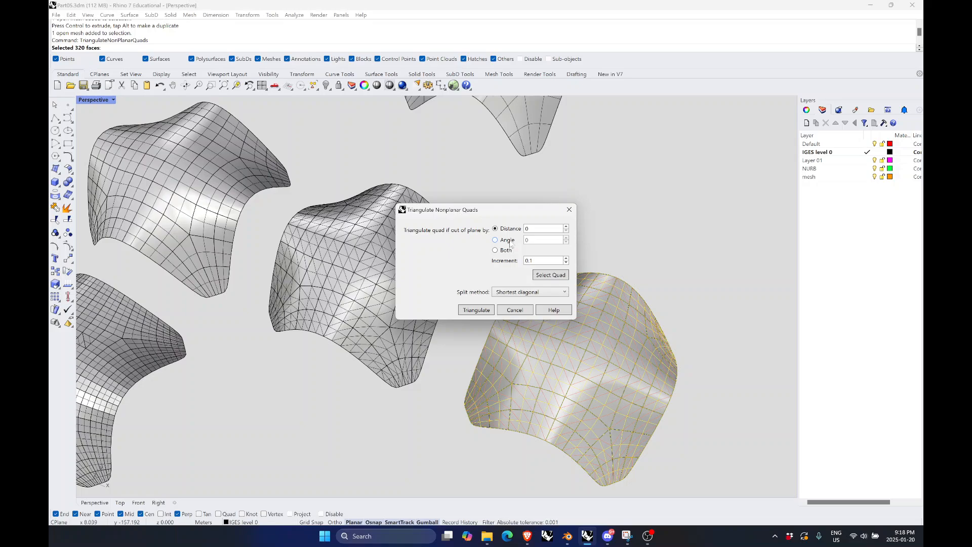
pyautogui.click(548, 292)
pyautogui.click(455, 274)
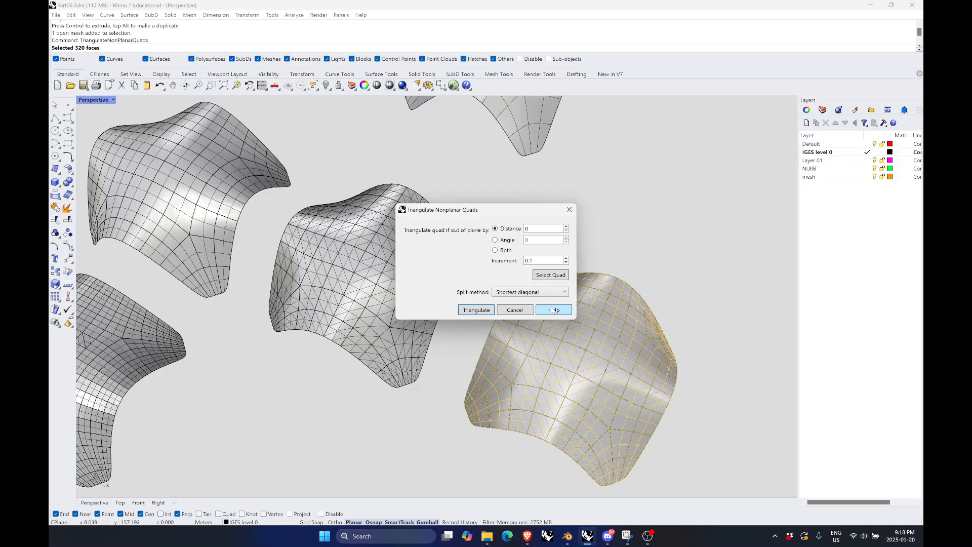
pyautogui.click(485, 311)
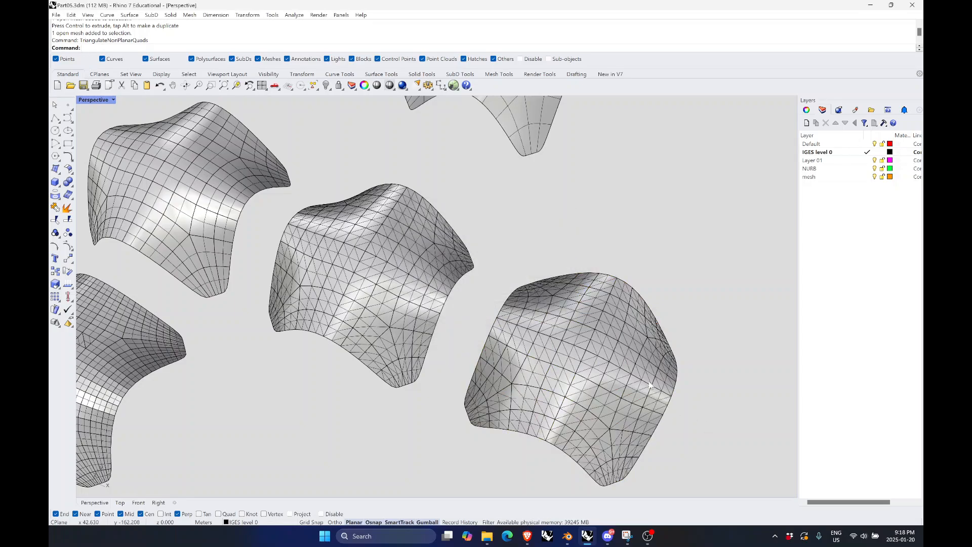
# Examine the edge pattern of the newly triangulated mesh and compare it with the fully triangulated copy beside it
pyautogui.scroll(3, 650, 385)
pyautogui.click(577, 340)
pyautogui.scroll(3, 594, 348)
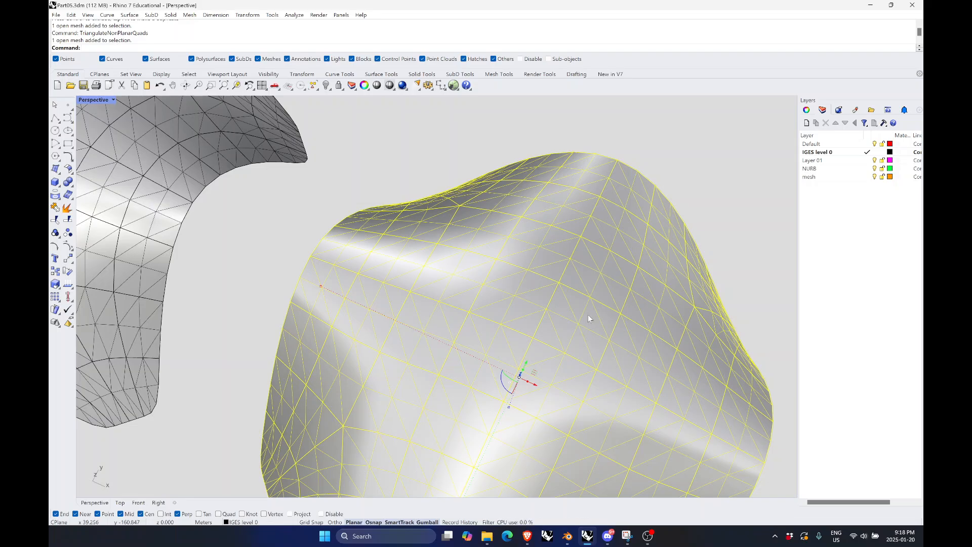
pyautogui.scroll(-5, 544, 263)
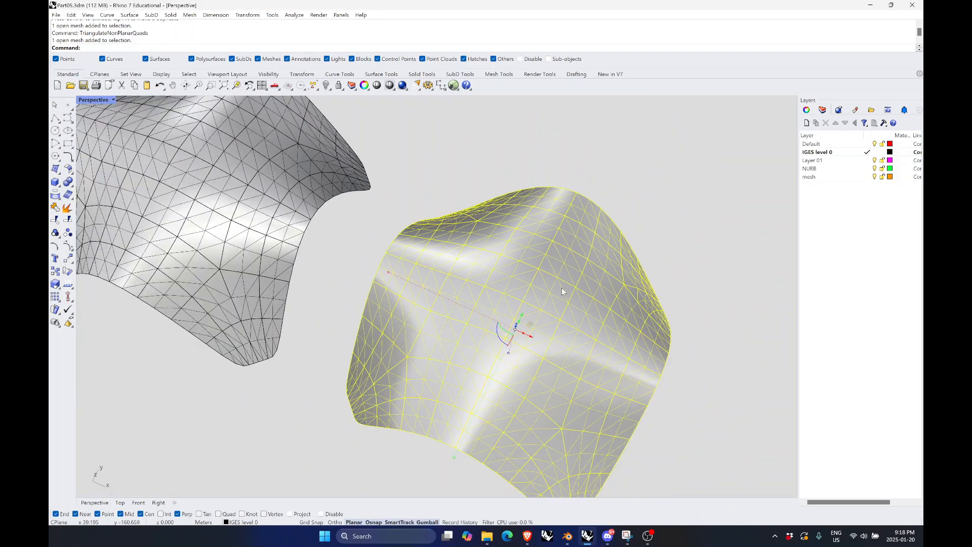
pyautogui.click(648, 440)
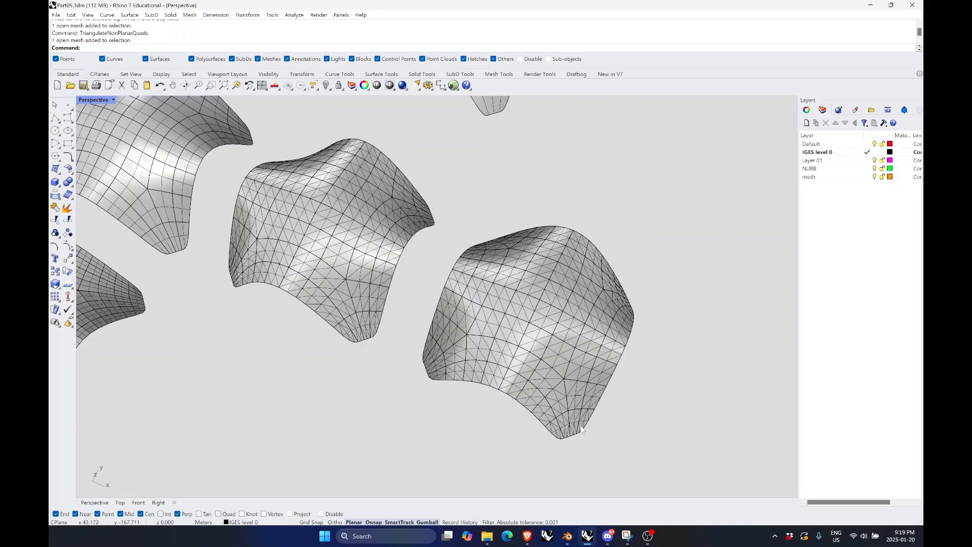
pyautogui.moveTo(582, 429)
pyautogui.mouseDown(button='right')
pyautogui.moveTo(577, 419)
pyautogui.moveTo(591, 428)
pyautogui.mouseUp(button='right')
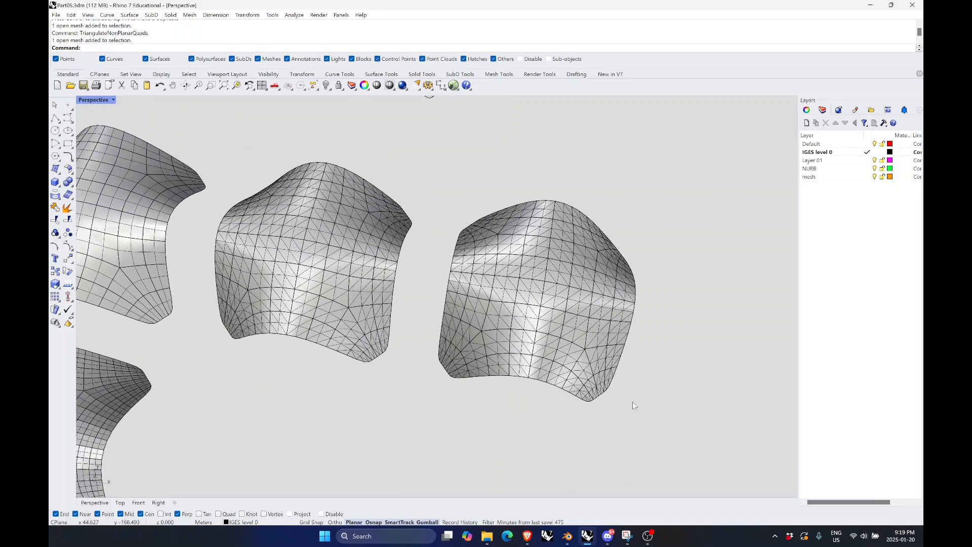
pyautogui.scroll(-2, 633, 405)
pyautogui.scroll(4, 469, 244)
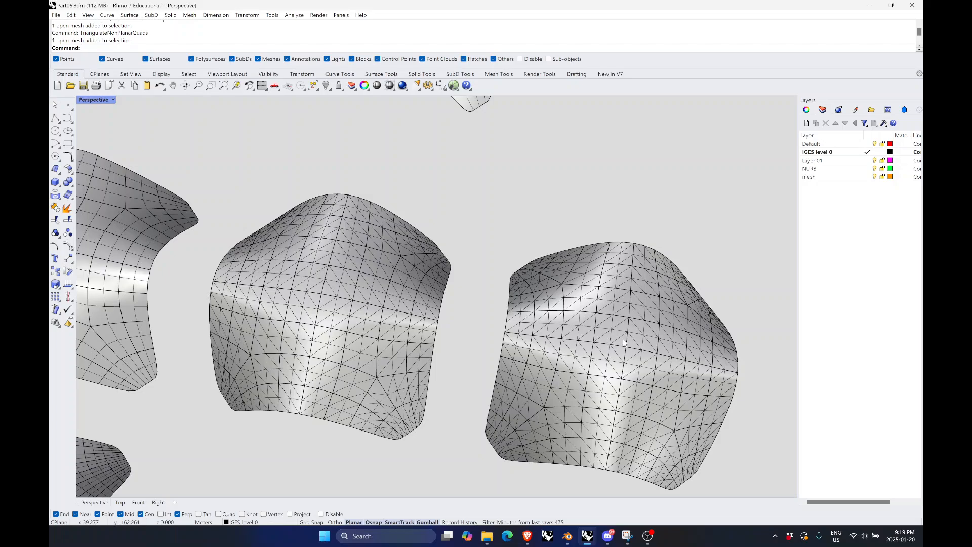
pyautogui.scroll(-2, 640, 370)
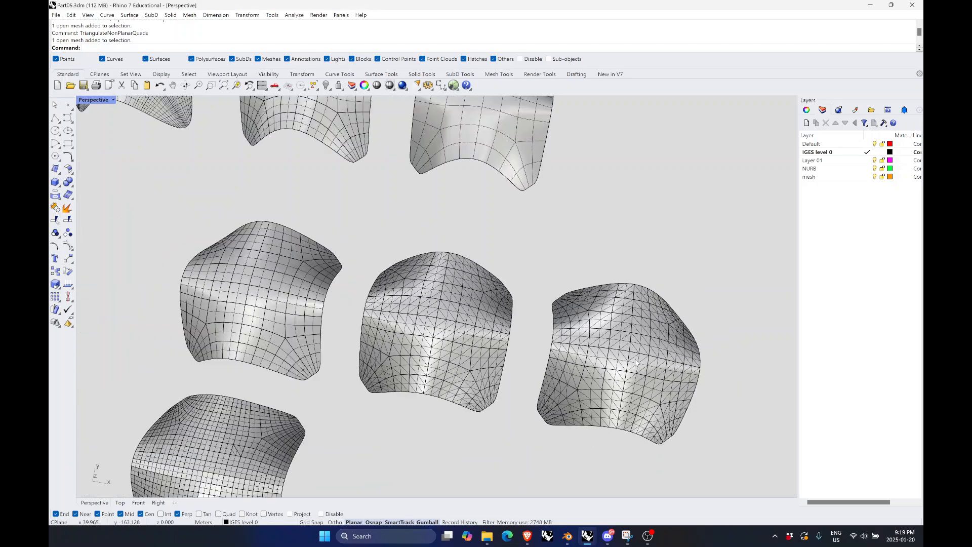
pyautogui.moveTo(665, 363); pyautogui.dragTo(603, 352, button='right')
pyautogui.click(630, 390)
pyautogui.scroll(-5, 643, 357)
pyautogui.scroll(3, 658, 357)
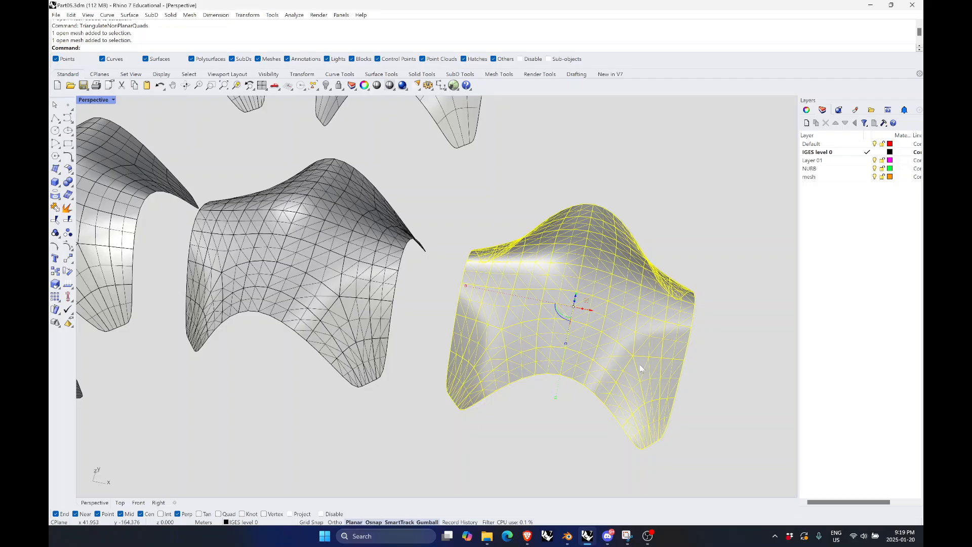
pyautogui.click(598, 440)
pyautogui.scroll(-2, 578, 383)
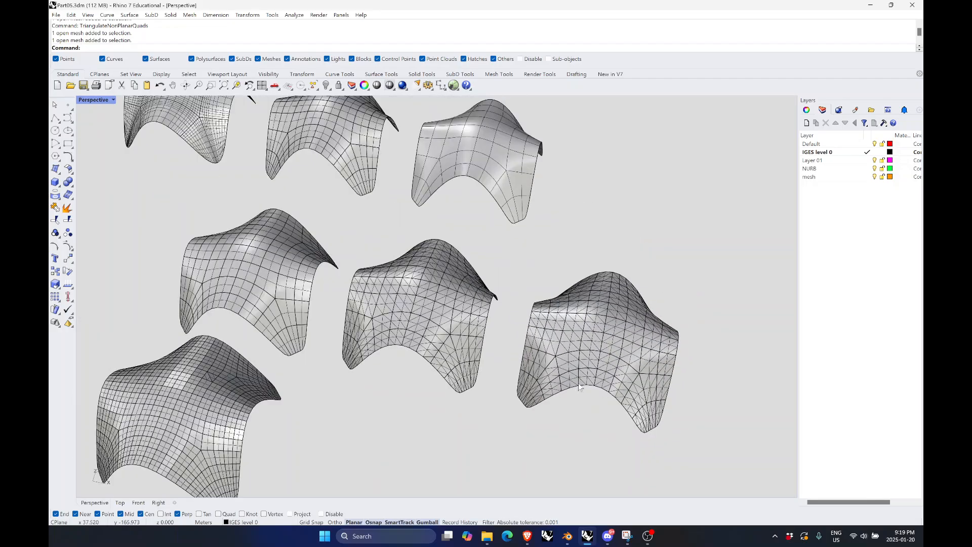
# Review the rows of earlier shell versions and identify the object types in the middle row by selecting them individually
pyautogui.moveTo(578, 383); pyautogui.dragTo(564, 416, button='right')
pyautogui.scroll(-7, 552, 423)
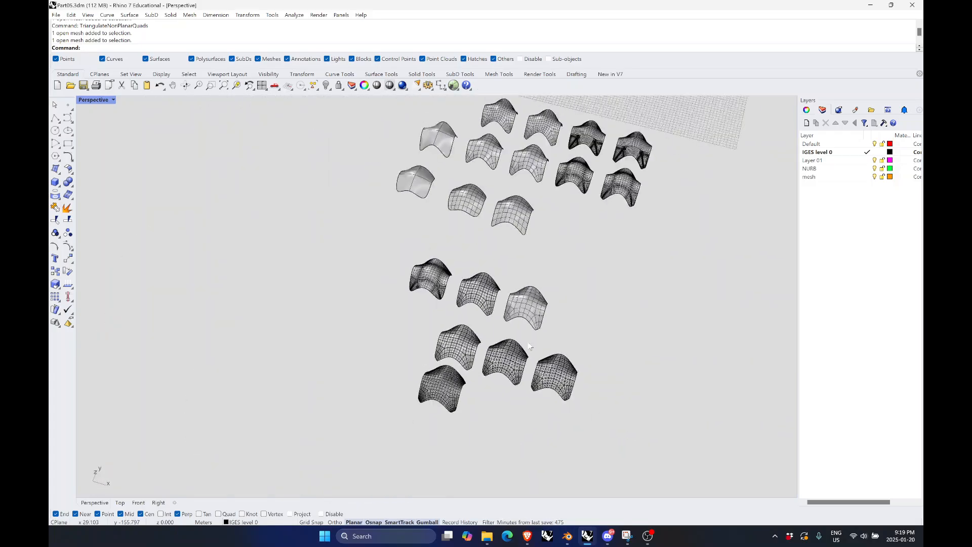
pyautogui.scroll(-4, 530, 346)
pyautogui.scroll(7, 549, 202)
pyautogui.scroll(-5, 484, 348)
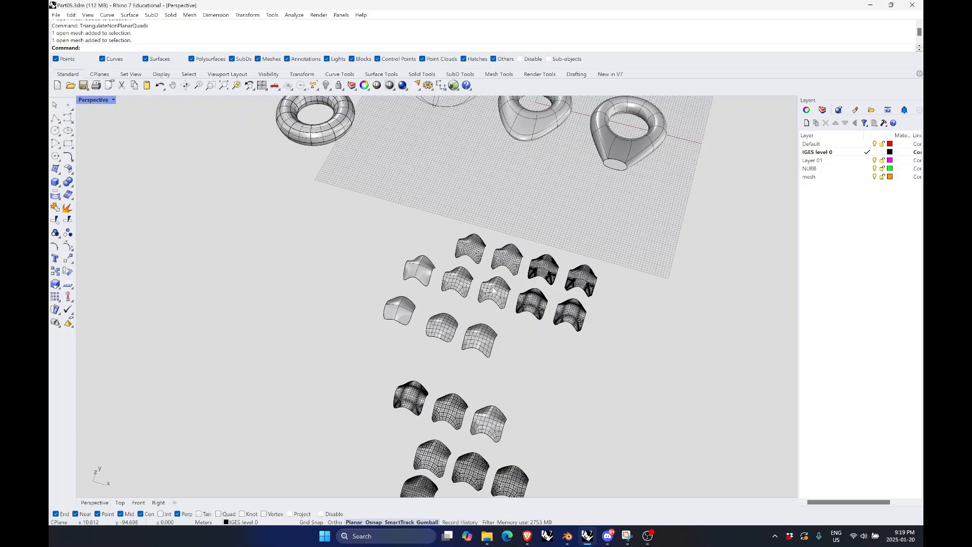
pyautogui.scroll(4, 493, 290)
pyautogui.click(364, 259)
pyautogui.click(443, 276)
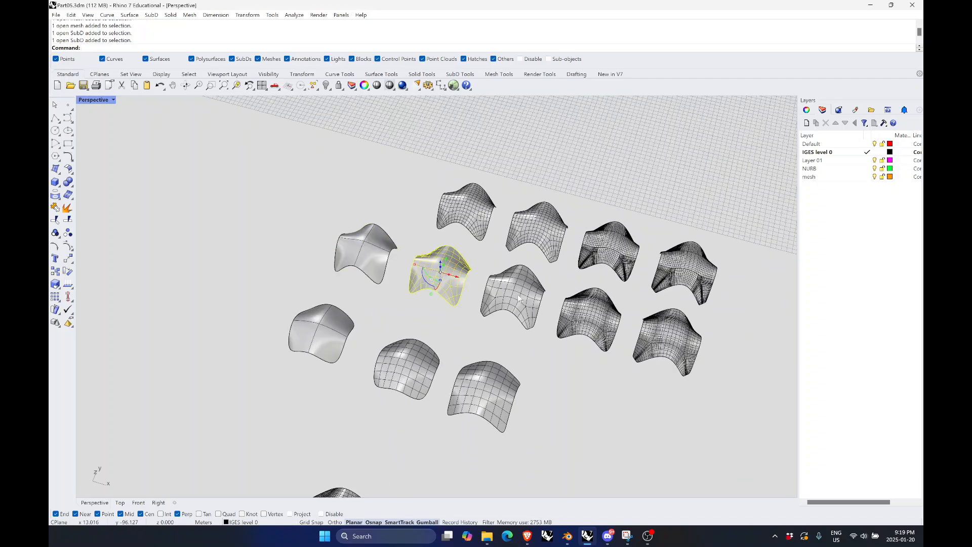
pyautogui.click(517, 293)
pyautogui.click(598, 328)
pyautogui.click(627, 346)
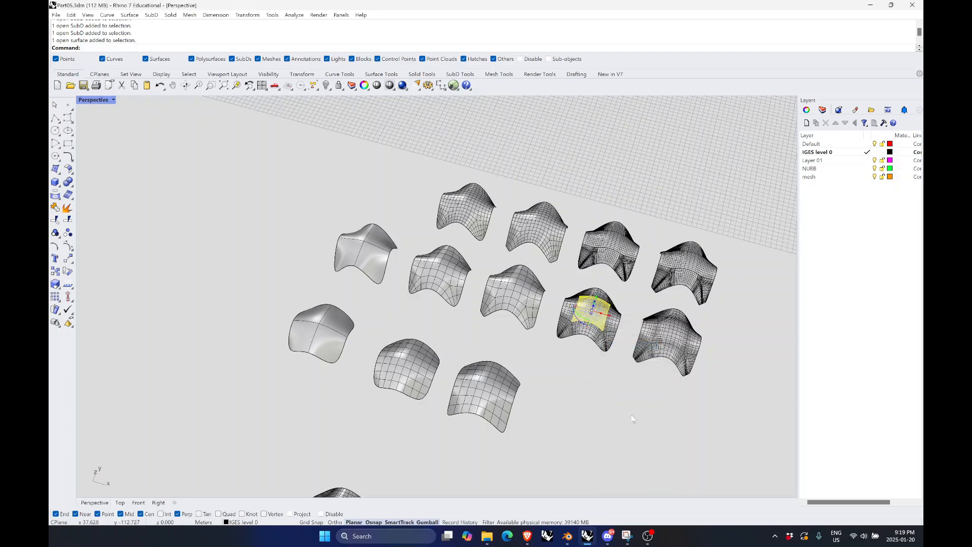
# Switch to Blender and select the two medium-density shells in the middle row together
pyautogui.scroll(-6, 631, 415)
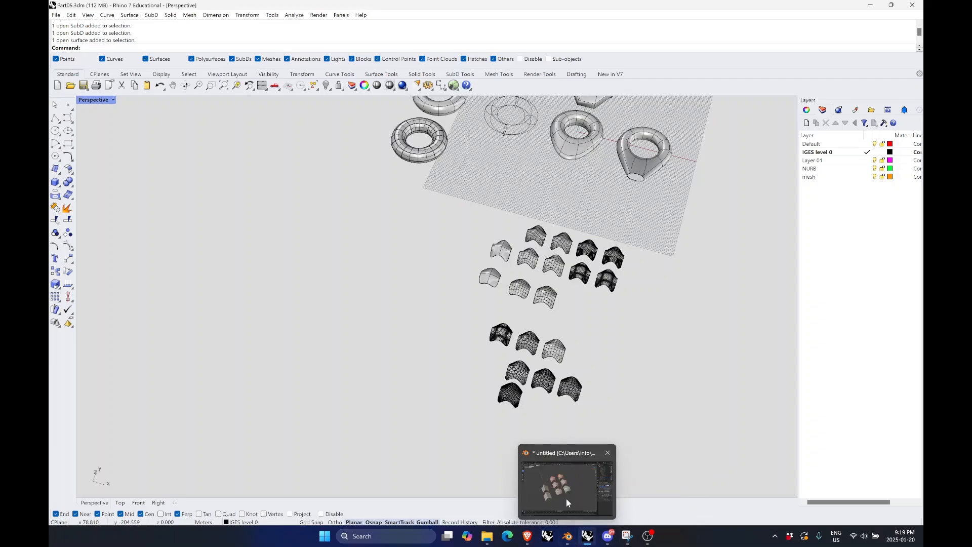
pyautogui.click(566, 500)
pyautogui.scroll(5, 407, 152)
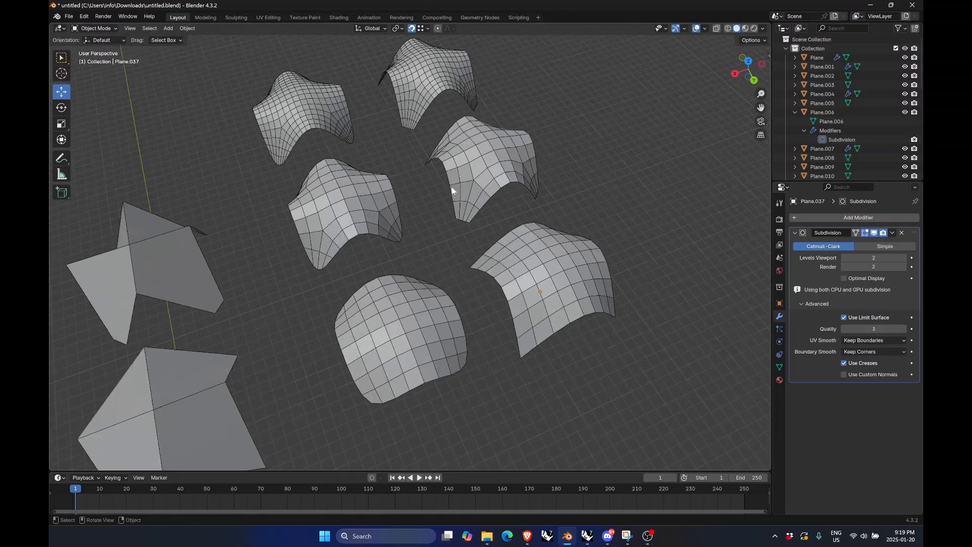
pyautogui.click(363, 195)
pyautogui.keyDown('shift'); pyautogui.click(492, 175); pyautogui.keyUp('shift')
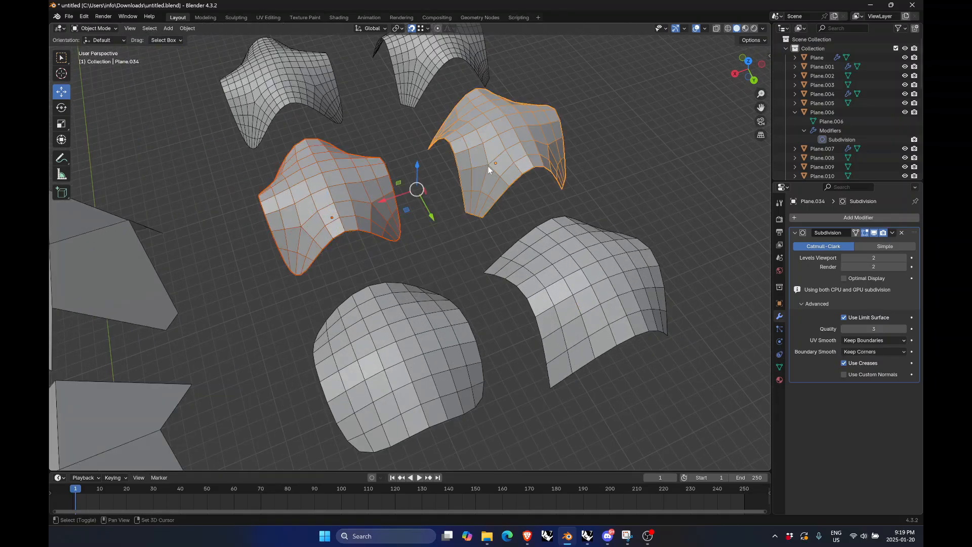
pyautogui.scroll(-3, 506, 276)
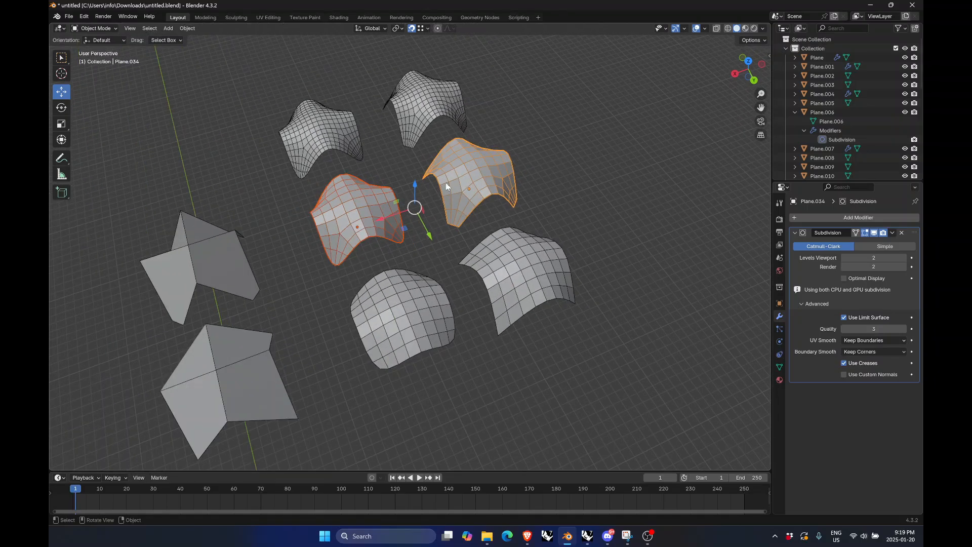
# Export only the selected shells as a Wavefront OBJ file named BtoR_02.obj in the 02-Class-20Jan folder
pyautogui.click(69, 16)
pyautogui.moveTo(124, 155)
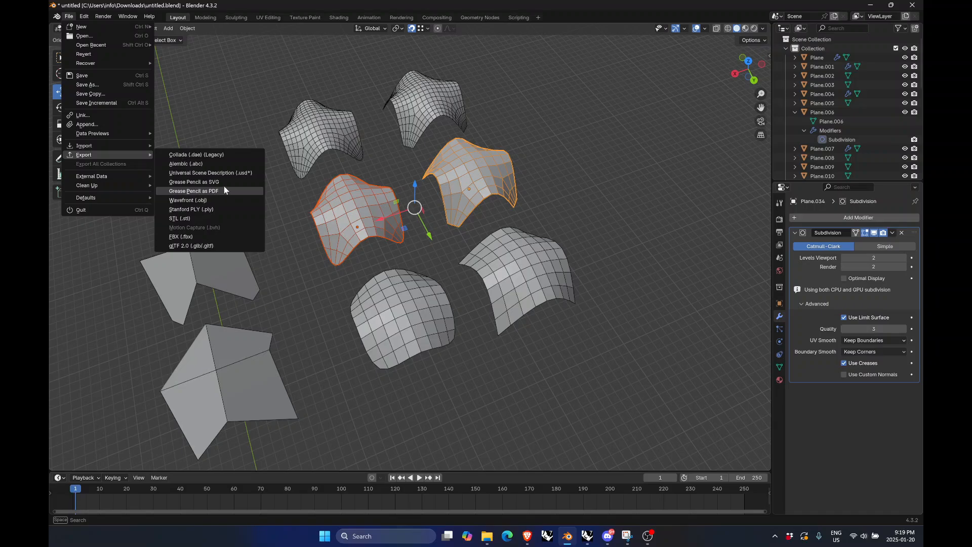
pyautogui.click(224, 201)
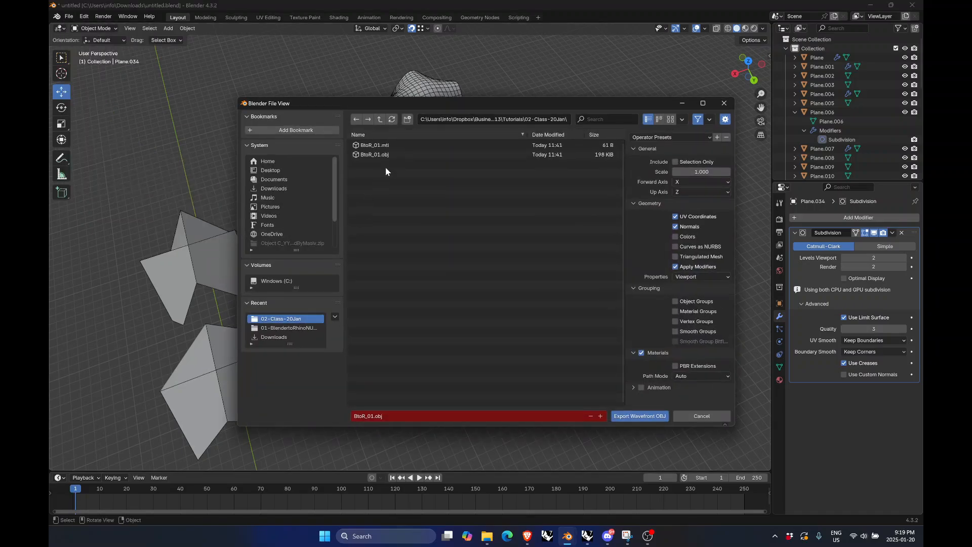
pyautogui.click(375, 144)
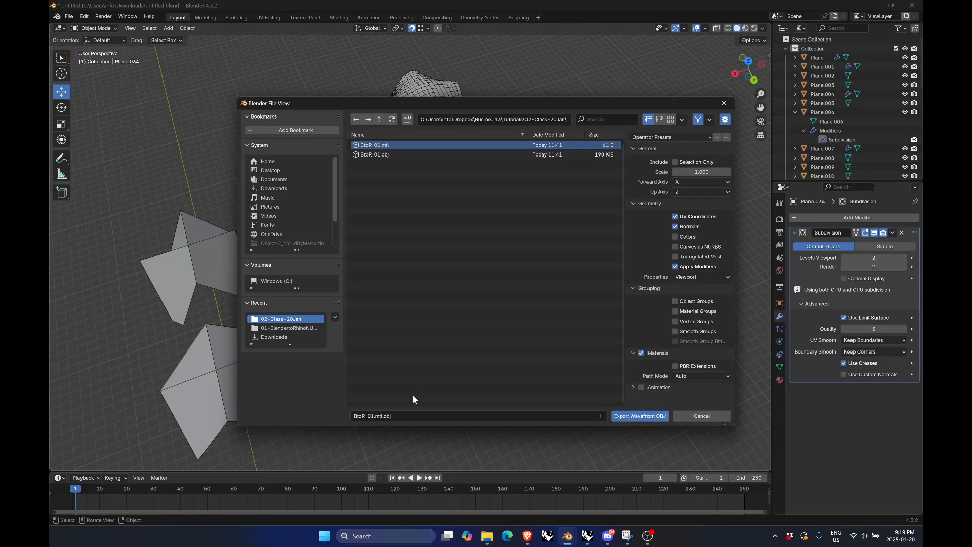
pyautogui.click(380, 154)
pyautogui.click(381, 417)
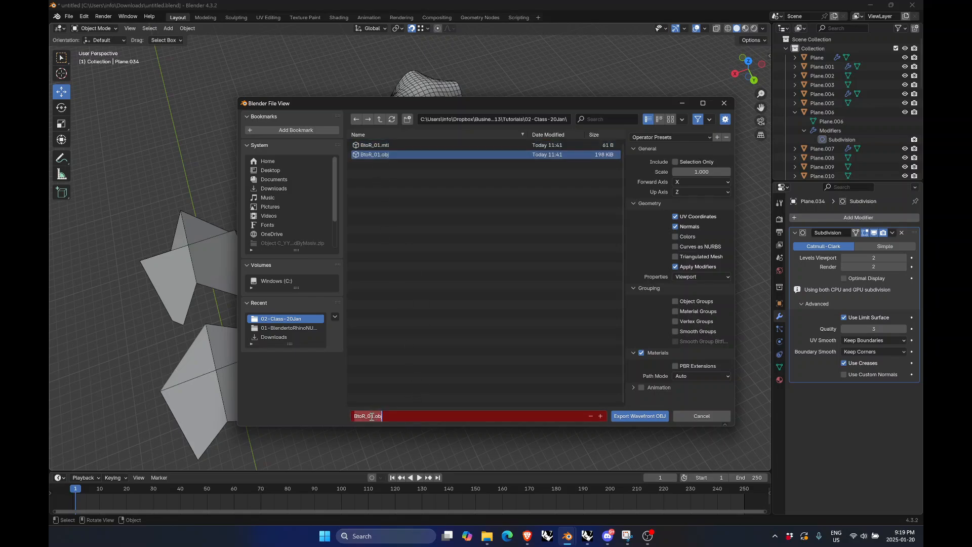
pyautogui.click(375, 417)
pyautogui.click(675, 161)
pyautogui.click(678, 163)
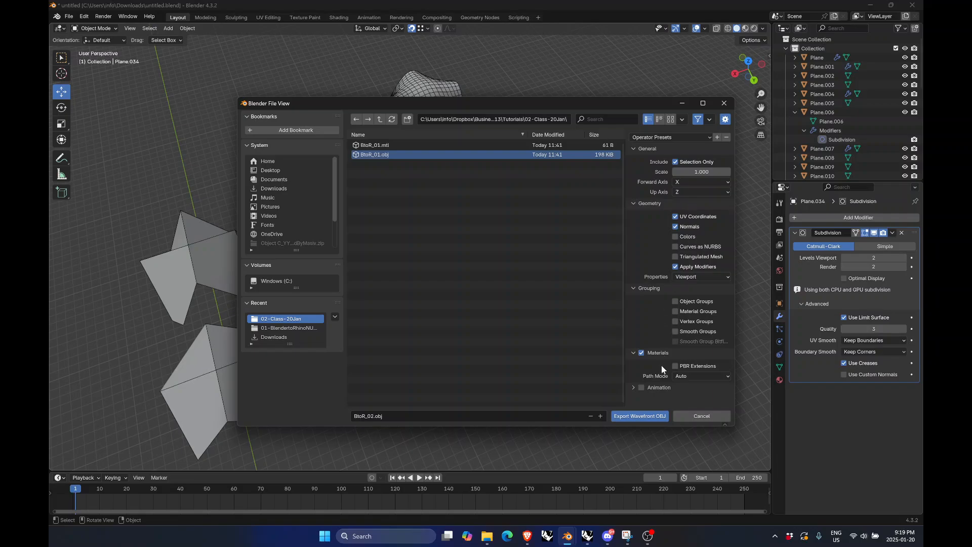
pyautogui.click(649, 416)
# Switch back to Rhino and import BtoR_02.obj in OBJ format, keeping the default import options with groups as object names
pyautogui.moveTo(635, 543)
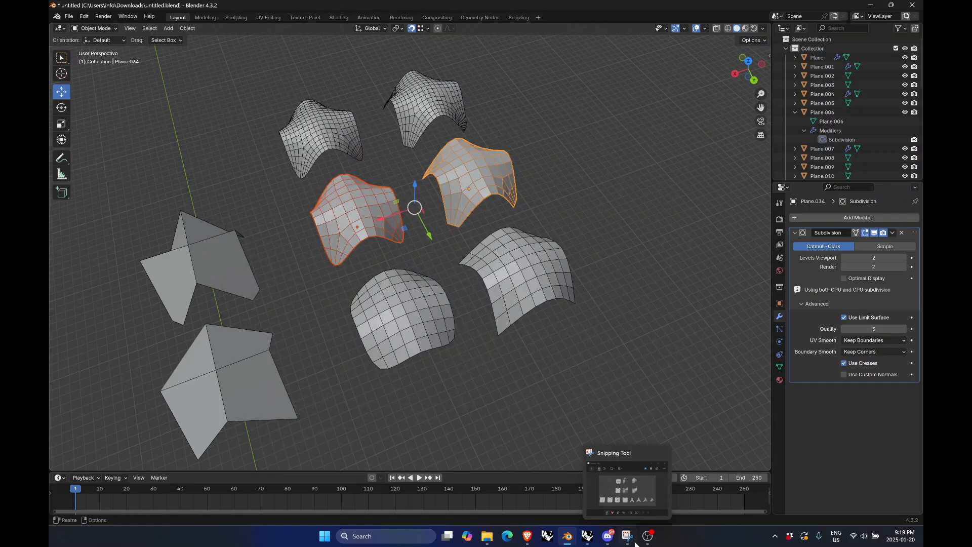
pyautogui.moveTo(605, 543)
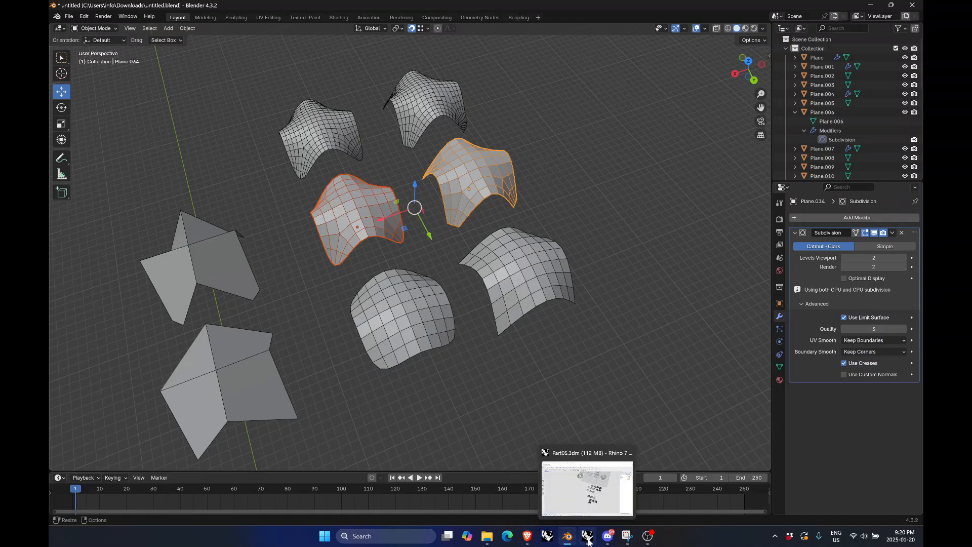
pyautogui.click(597, 502)
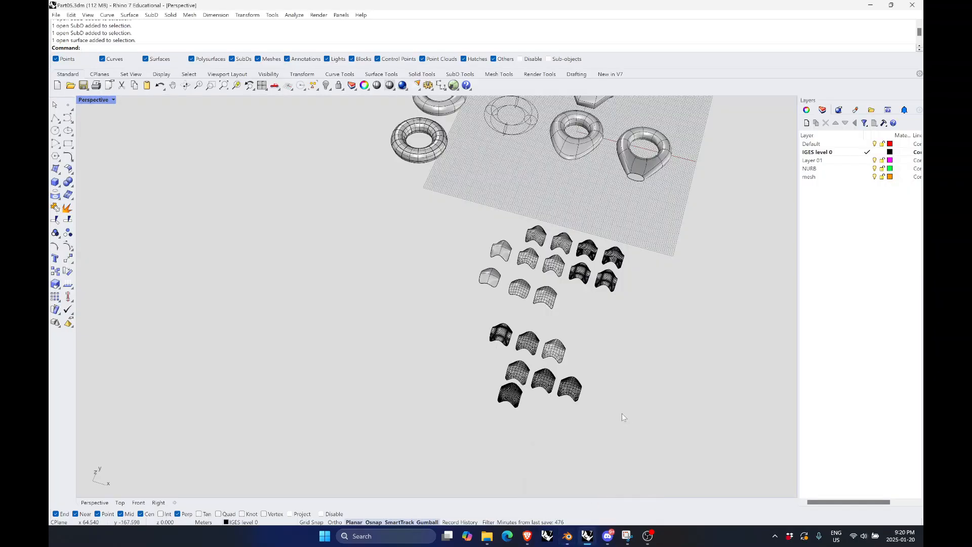
pyautogui.click(56, 15)
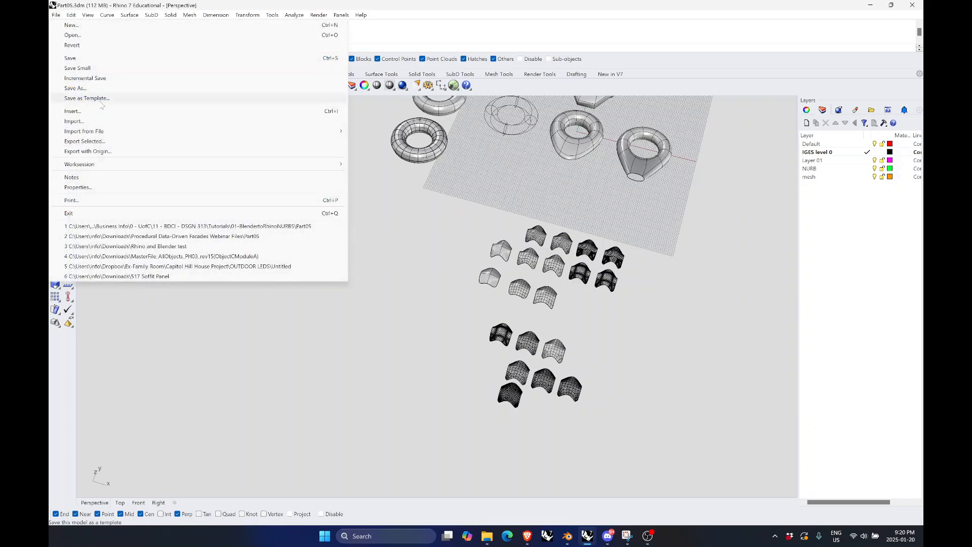
pyautogui.click(105, 123)
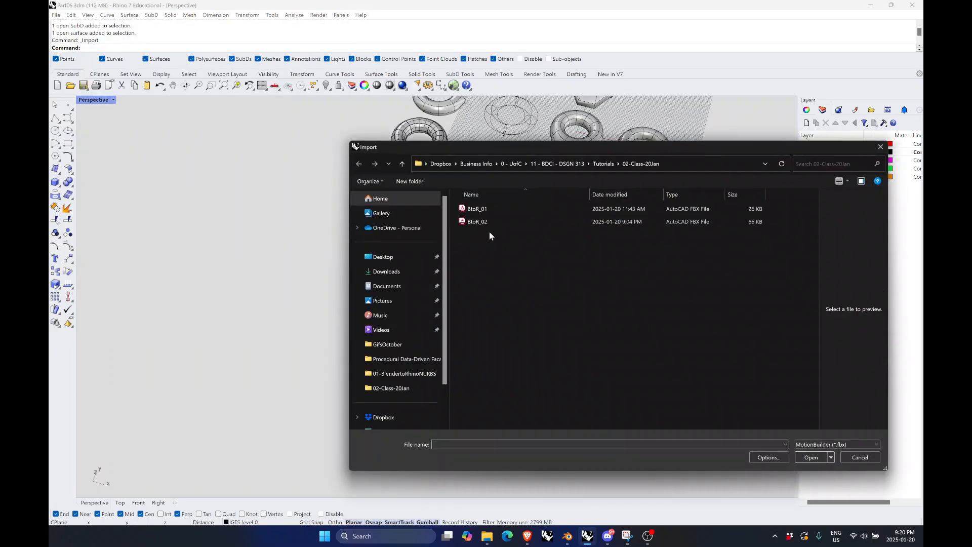
pyautogui.click(476, 221)
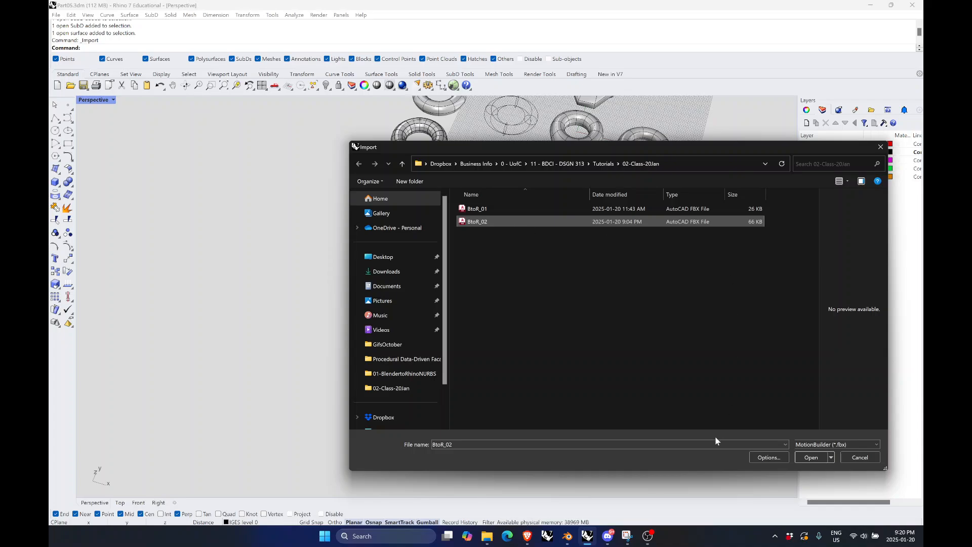
pyautogui.click(856, 445)
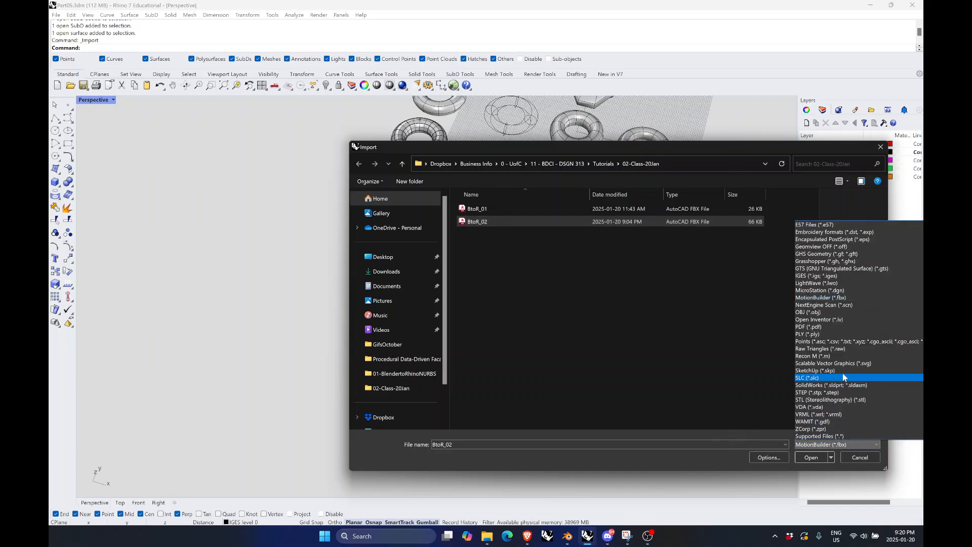
pyautogui.click(861, 312)
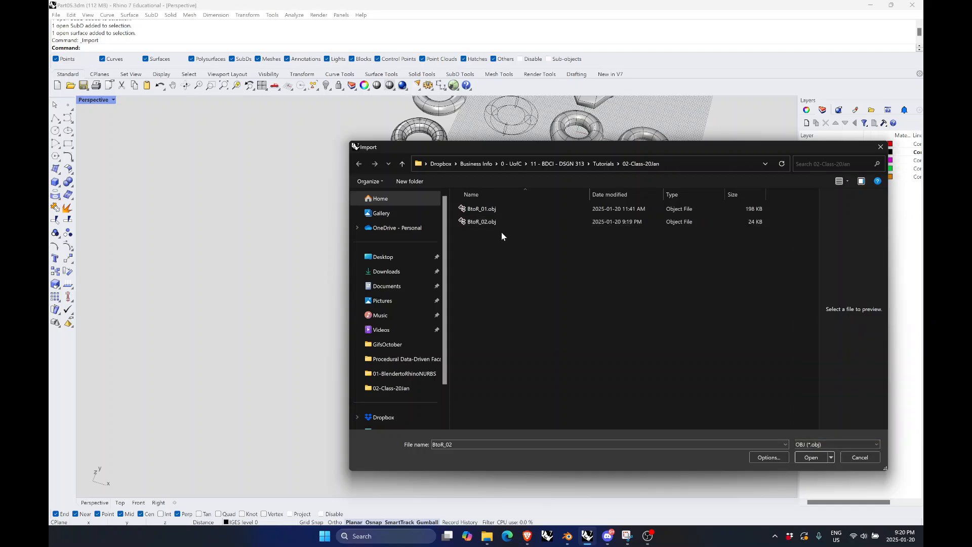
pyautogui.click(495, 223)
pyautogui.doubleClick(494, 223)
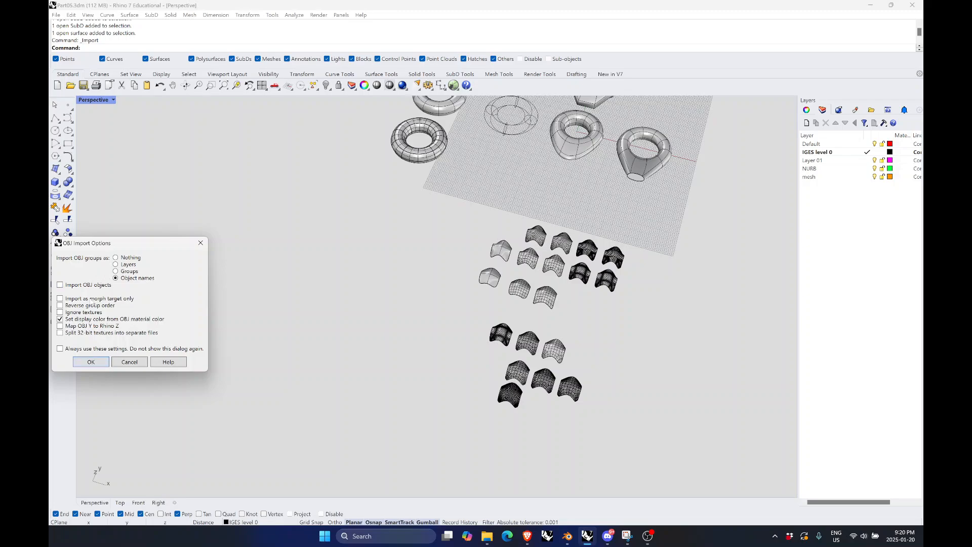
pyautogui.click(100, 366)
# Move the two imported meshes next to the rows of earlier shell versions and deselect them
pyautogui.scroll(-8, 443, 363)
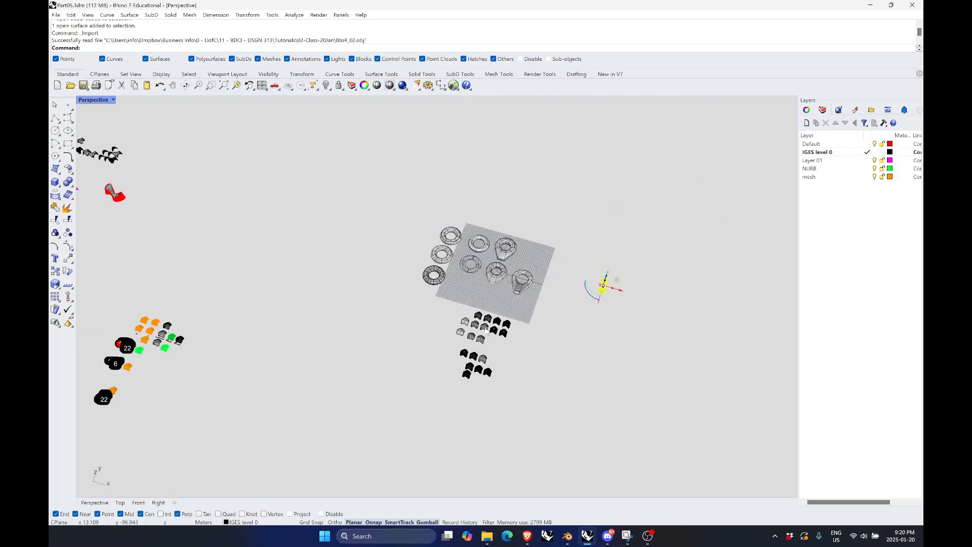
pyautogui.scroll(4, 626, 305)
pyautogui.moveTo(644, 349); pyautogui.dragTo(632, 341, button='right')
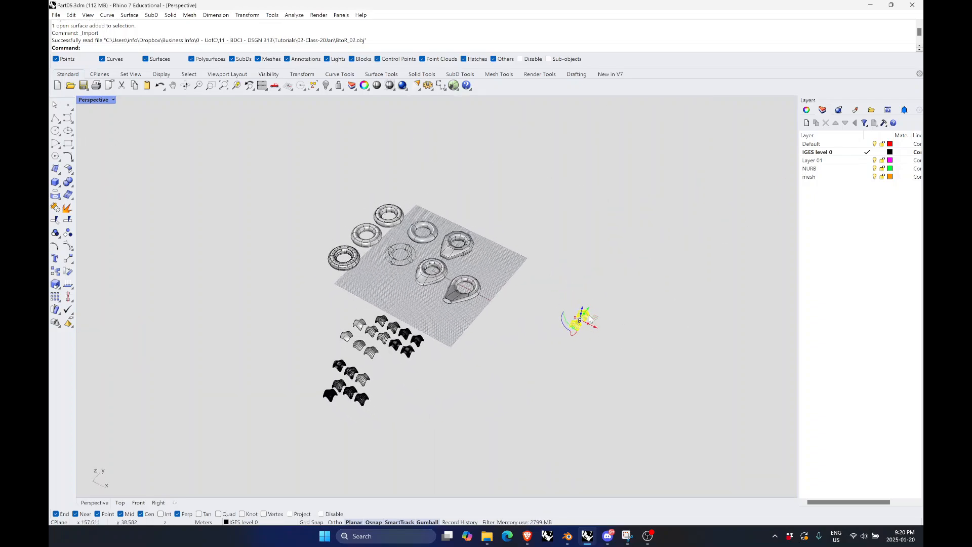
pyautogui.moveTo(577, 318); pyautogui.dragTo(370, 426)
pyautogui.click(397, 424)
# Examine the imported shells up close and check the object type of the front one
pyautogui.write('z')
pyautogui.press('Return')
pyautogui.moveTo(488, 308); pyautogui.dragTo(404, 378, button='right')
pyautogui.scroll(2, 533, 338)
pyautogui.scroll(-5, 525, 324)
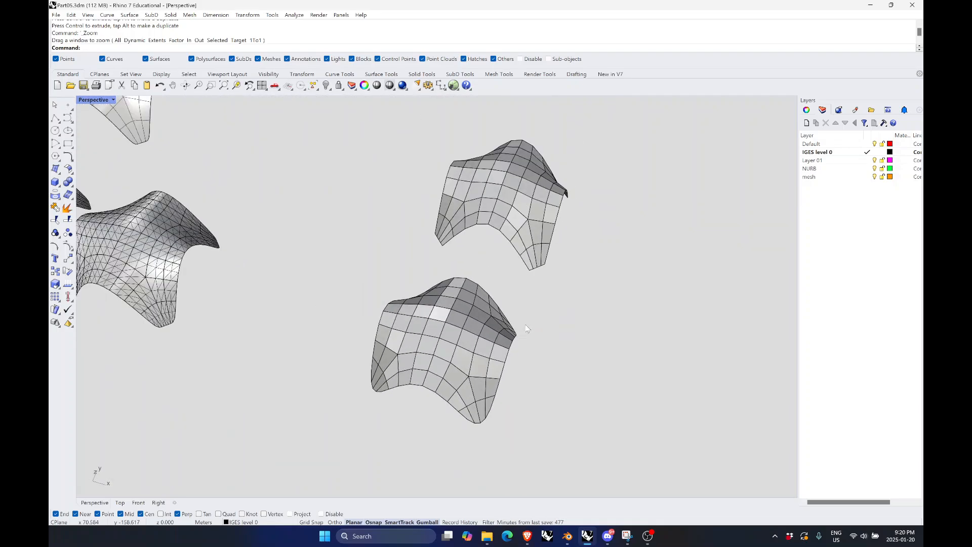
pyautogui.scroll(3, 548, 366)
pyautogui.scroll(3, 569, 370)
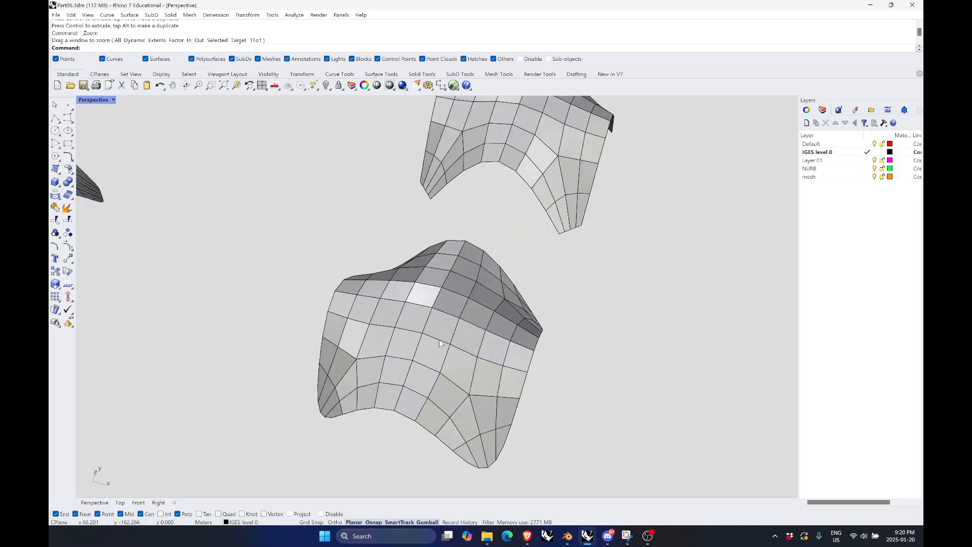
pyautogui.click(440, 338)
pyautogui.scroll(-2, 487, 301)
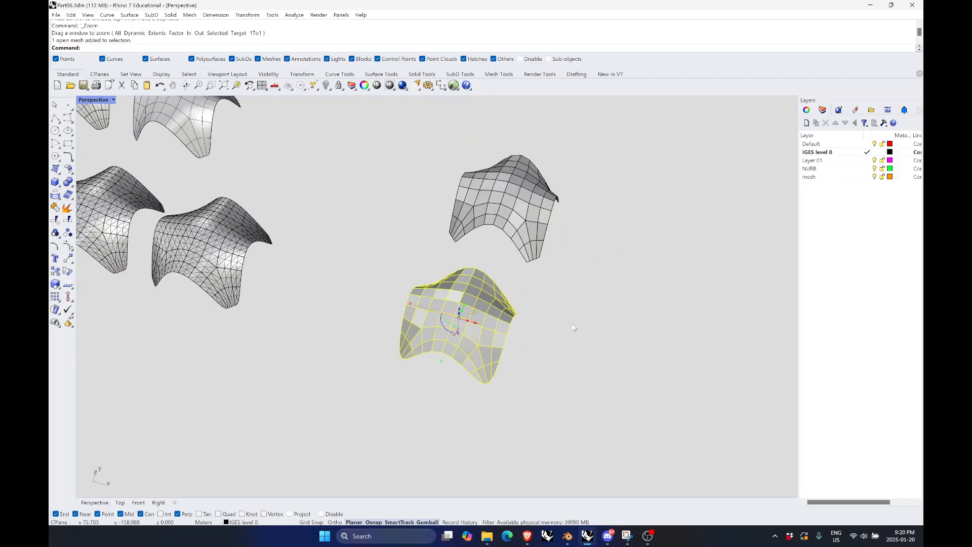
pyautogui.click(532, 348)
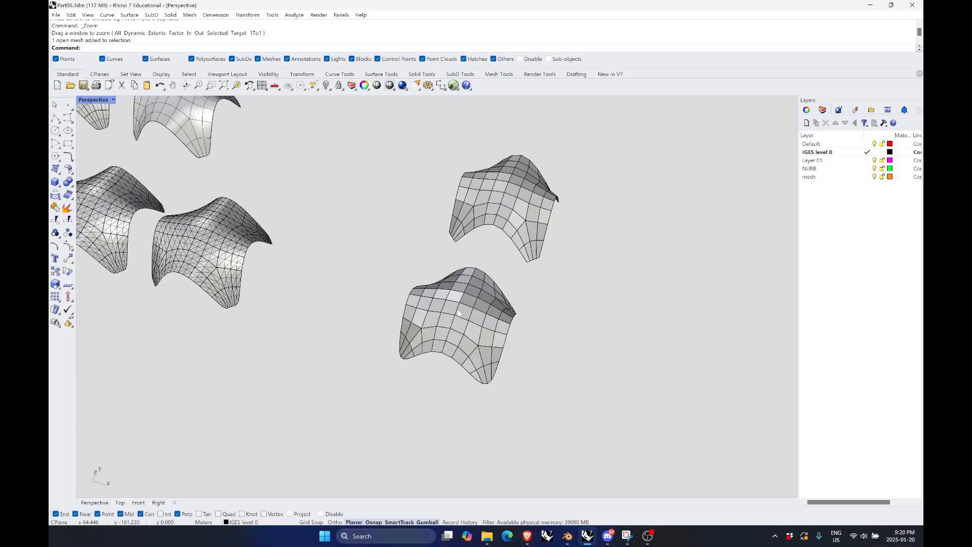
# Duplicate both imported meshes together and place the copies about 14.4 m away along the X axis
pyautogui.keyDown('shift'); pyautogui.moveTo(572, 243); pyautogui.dragTo(531, 270, button='right'); pyautogui.keyUp('shift')
pyautogui.scroll(2, 531, 269)
pyautogui.scroll(2, 408, 377)
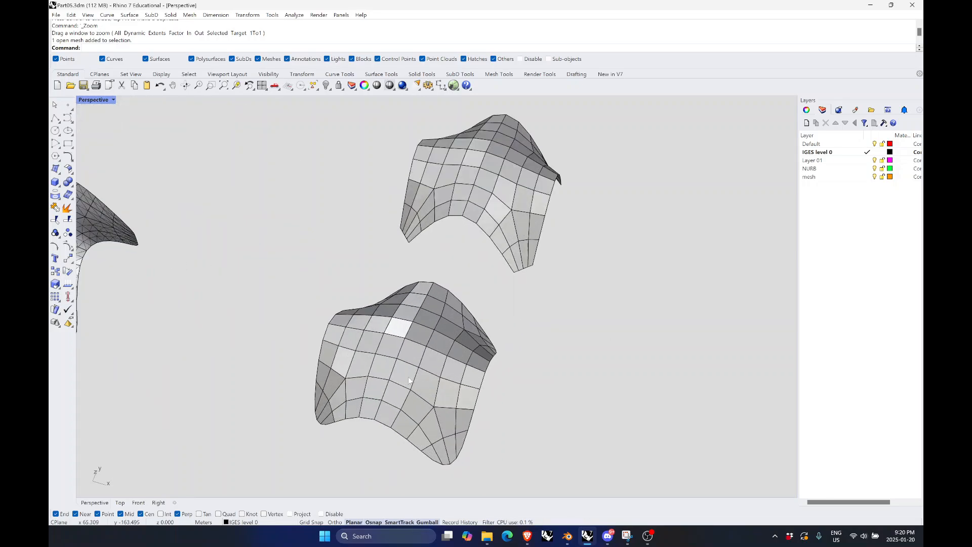
pyautogui.click(408, 377)
pyautogui.scroll(-3, 417, 405)
pyautogui.keyDown('shift'); pyautogui.click(464, 262); pyautogui.keyUp('shift')
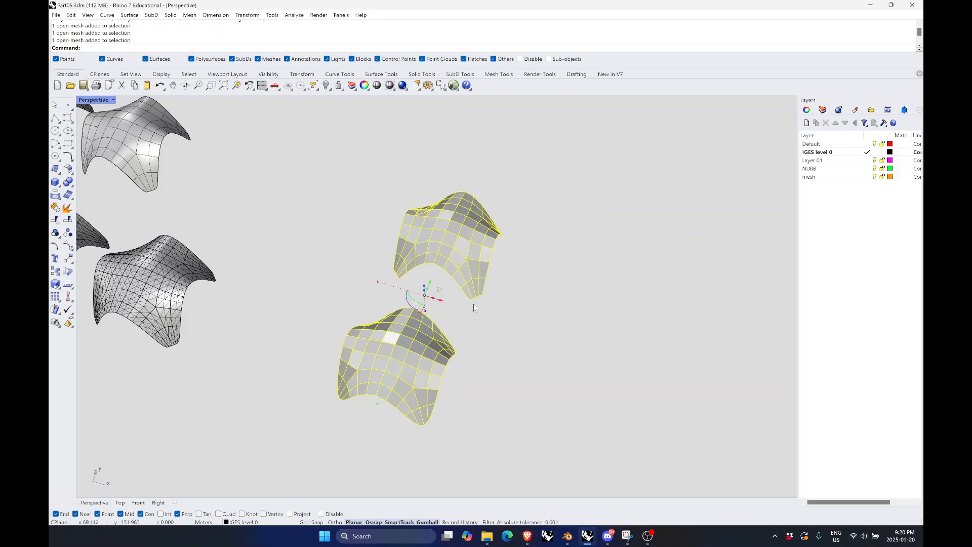
pyautogui.moveTo(450, 305); pyautogui.dragTo(582, 344)
pyautogui.press('alt')
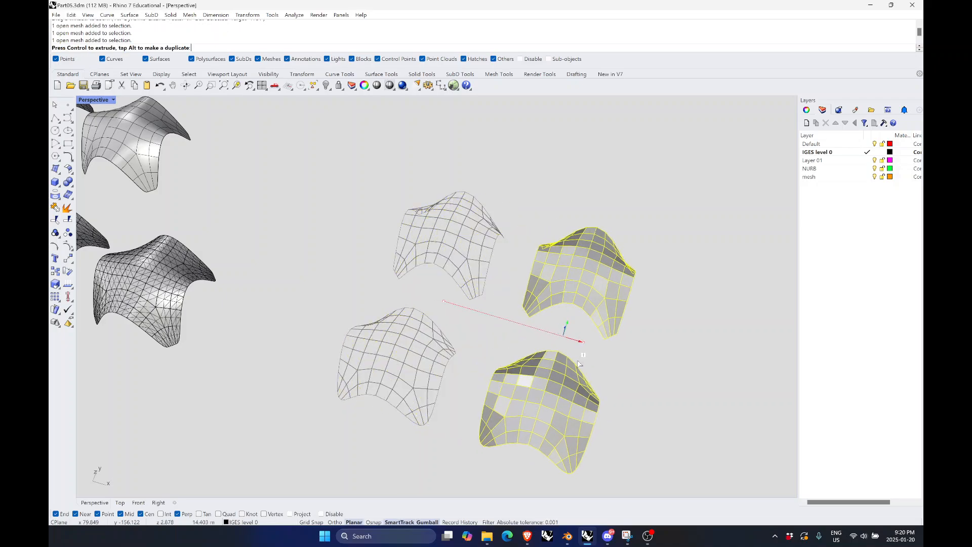
pyautogui.click(669, 292)
# Run TriangulateNonPlanarQuads on the front copy with a distance of 0 and the Shortest diagonal split method
pyautogui.moveTo(685, 248); pyautogui.dragTo(549, 445)
pyautogui.write('TriangulateMesh')
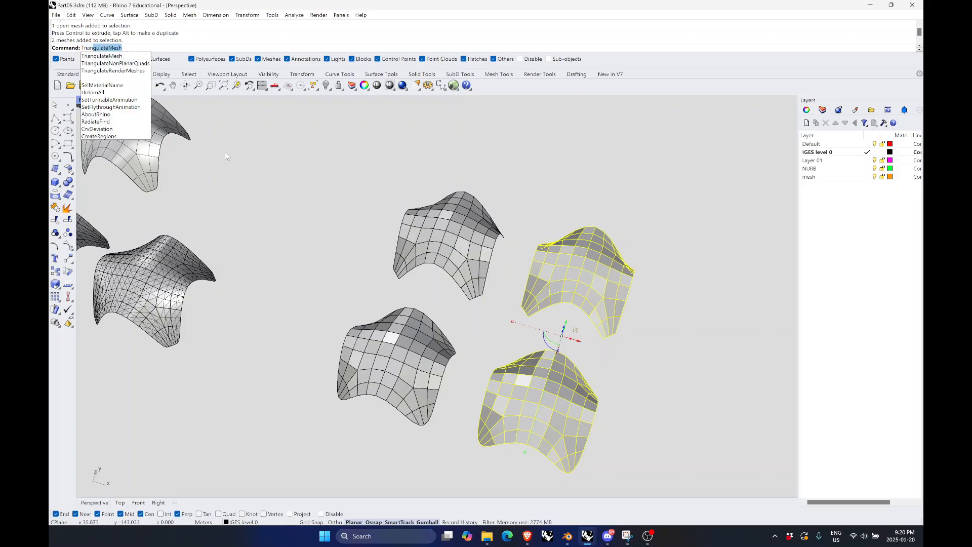
pyautogui.click(135, 64)
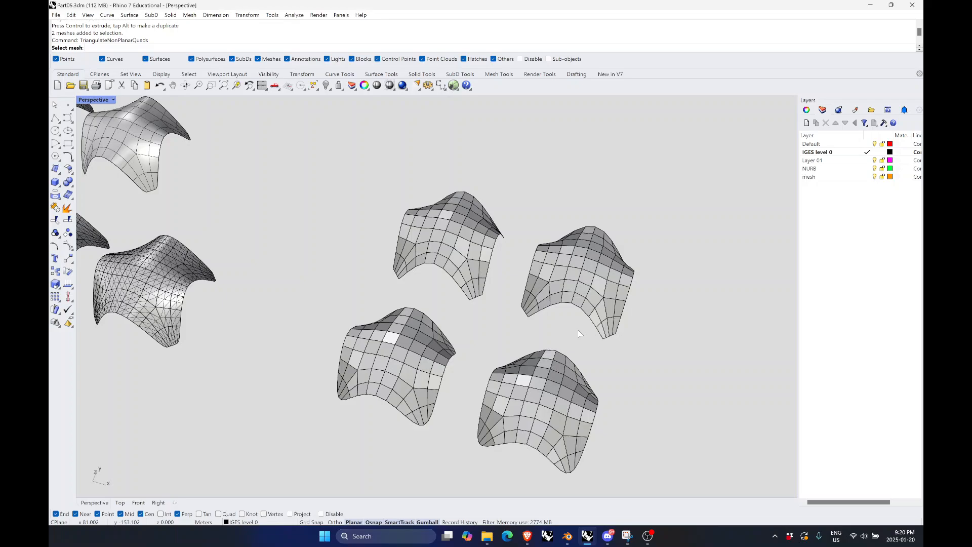
pyautogui.click(591, 389)
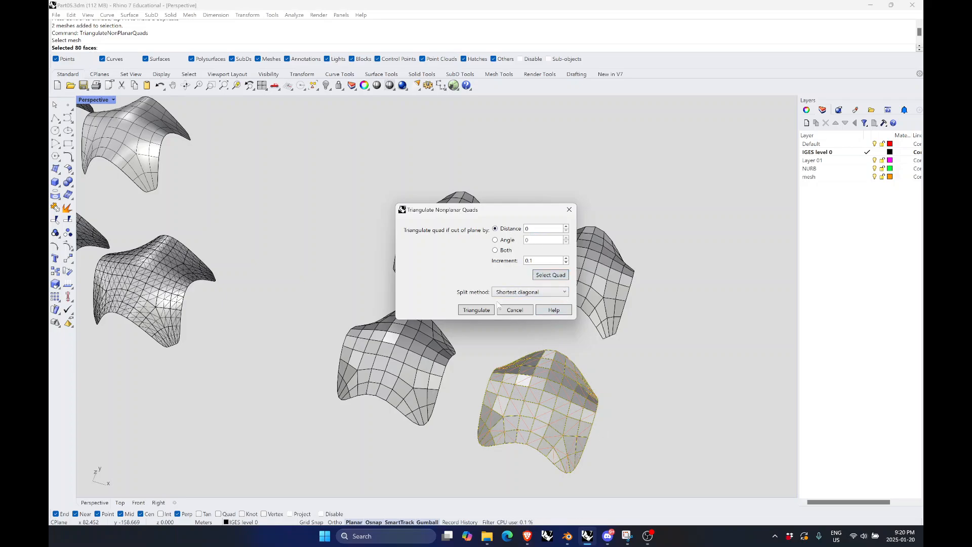
pyautogui.click(484, 310)
pyautogui.scroll(4, 583, 427)
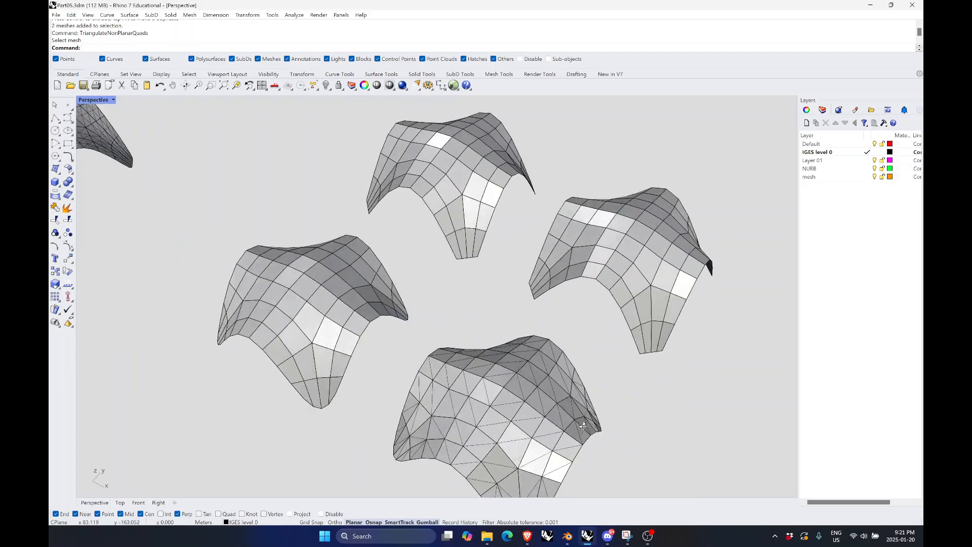
pyautogui.moveTo(583, 427)
pyautogui.mouseDown(button='right')
pyautogui.moveTo(520, 429)
pyautogui.moveTo(612, 421)
pyautogui.moveTo(595, 420)
pyautogui.mouseUp(button='right')
pyautogui.scroll(-3, 596, 420)
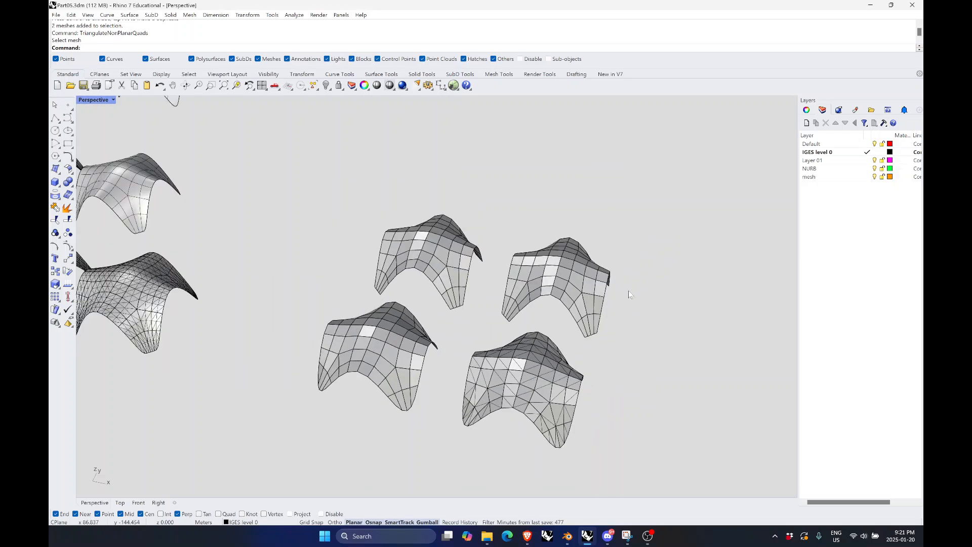
# Triangulate the nonplanar quads of the rear copy with the same distance of 0 and Shortest diagonal split
pyautogui.scroll(2, 630, 294)
pyautogui.click(548, 266)
pyautogui.press('Return')
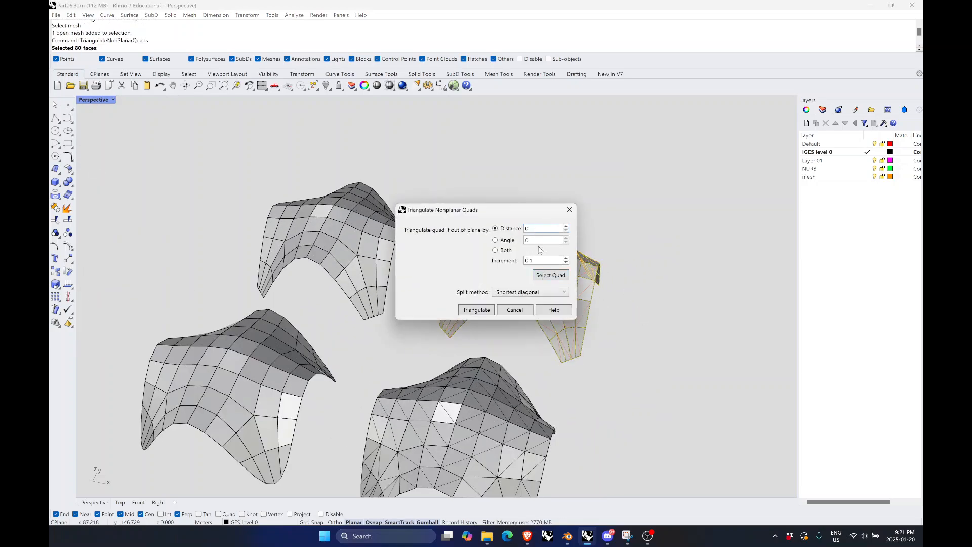
pyautogui.click(492, 308)
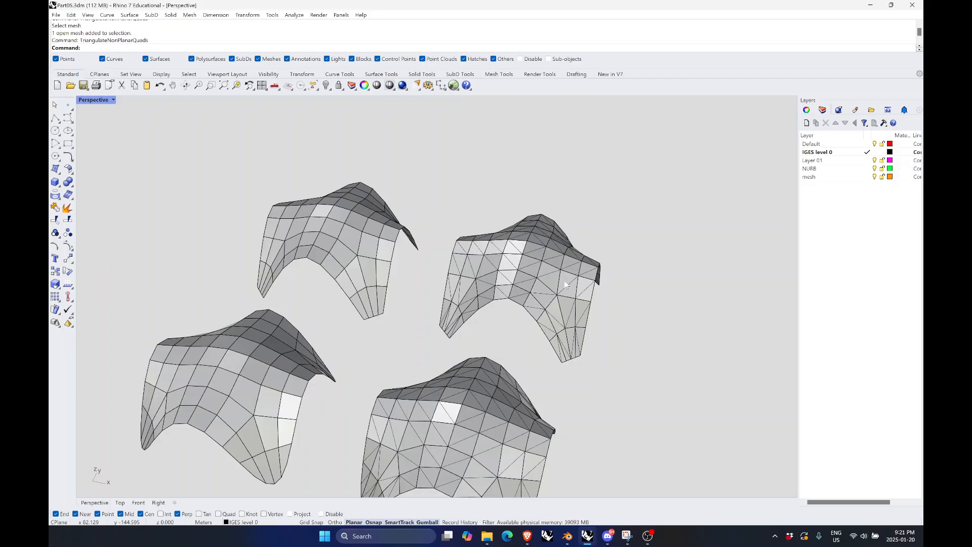
pyautogui.moveTo(566, 285); pyautogui.dragTo(474, 225, button='right')
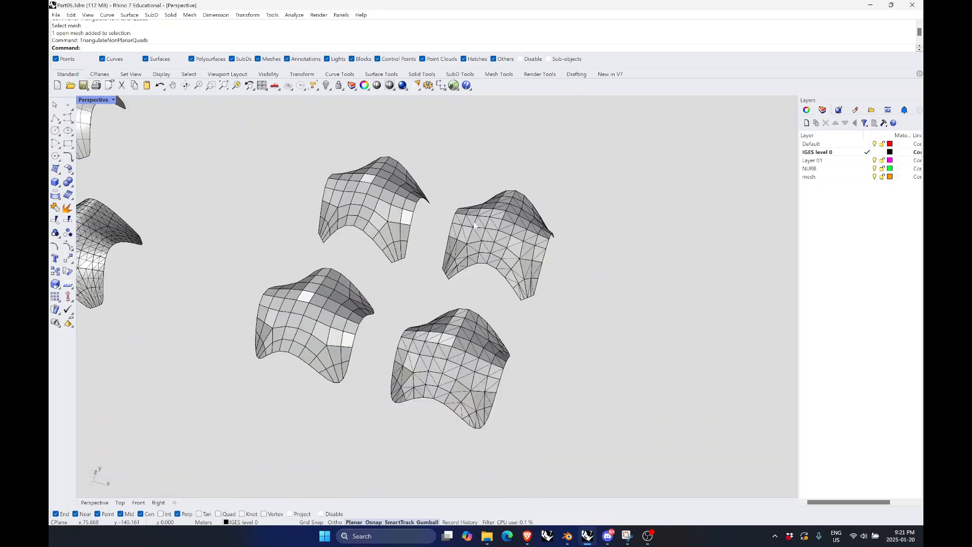
# Duplicate the front untriangulated quad mesh and place the copy beyond its triangulated version, at the end of the front row
pyautogui.scroll(4, 421, 316)
pyautogui.click(268, 264)
pyautogui.scroll(-4, 269, 262)
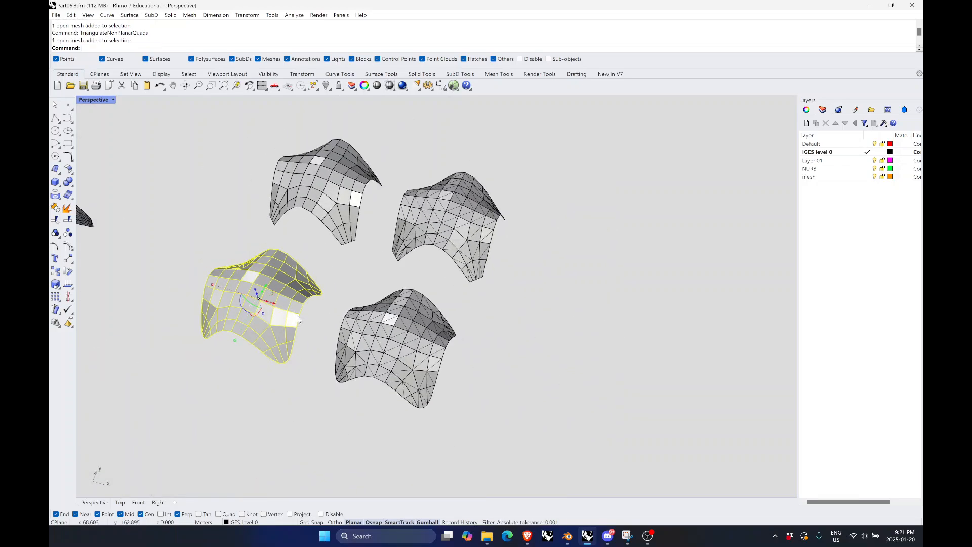
pyautogui.moveTo(297, 315); pyautogui.dragTo(611, 424)
pyautogui.press('alt')
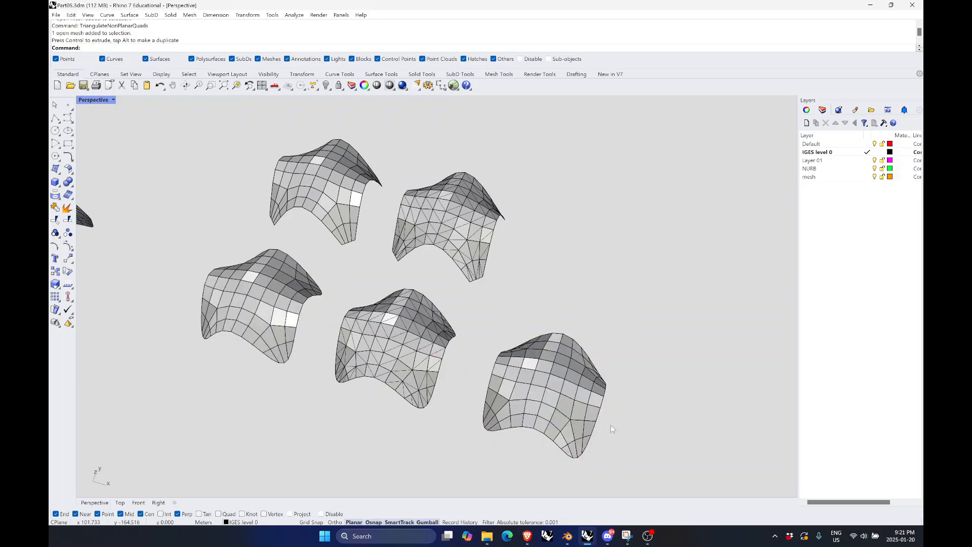
pyautogui.keyDown('shift'); pyautogui.moveTo(611, 425); pyautogui.dragTo(567, 400, button='right'); pyautogui.keyUp('shift')
# Triangulate the nonplanar quads of the new copy with a distance of 0.1 and the Shortest diagonal split method
pyautogui.scroll(5, 567, 399)
pyautogui.click(524, 349)
pyautogui.rightClick(625, 364)
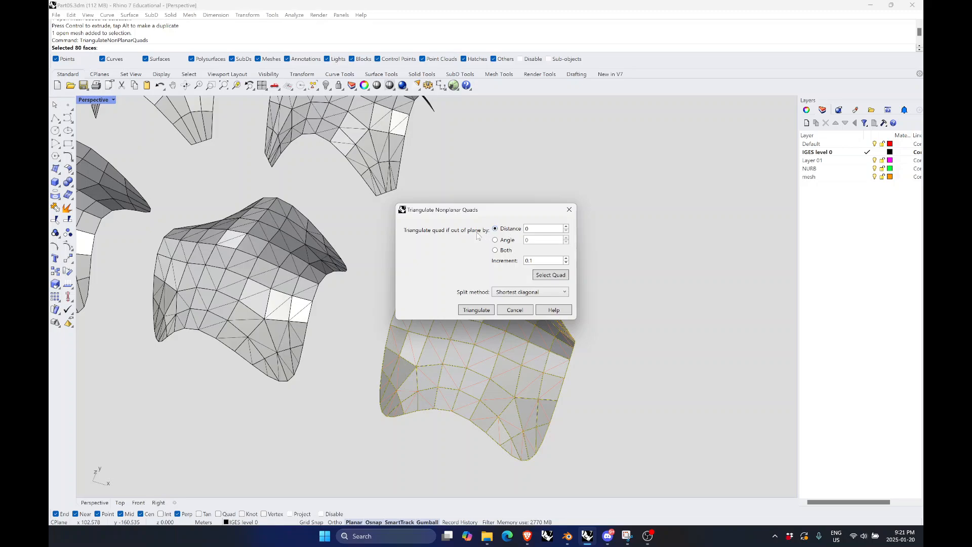
pyautogui.click(566, 227)
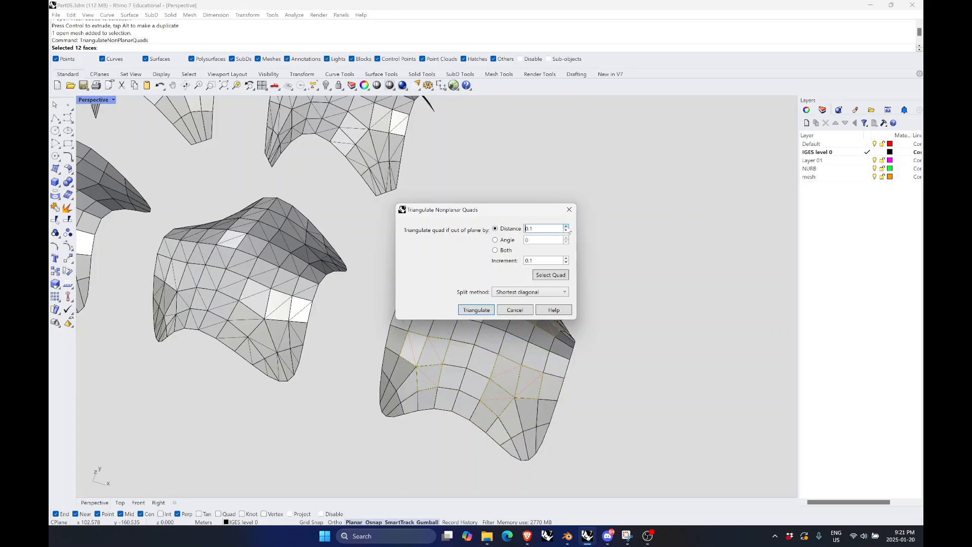
pyautogui.moveTo(528, 213); pyautogui.dragTo(532, 126)
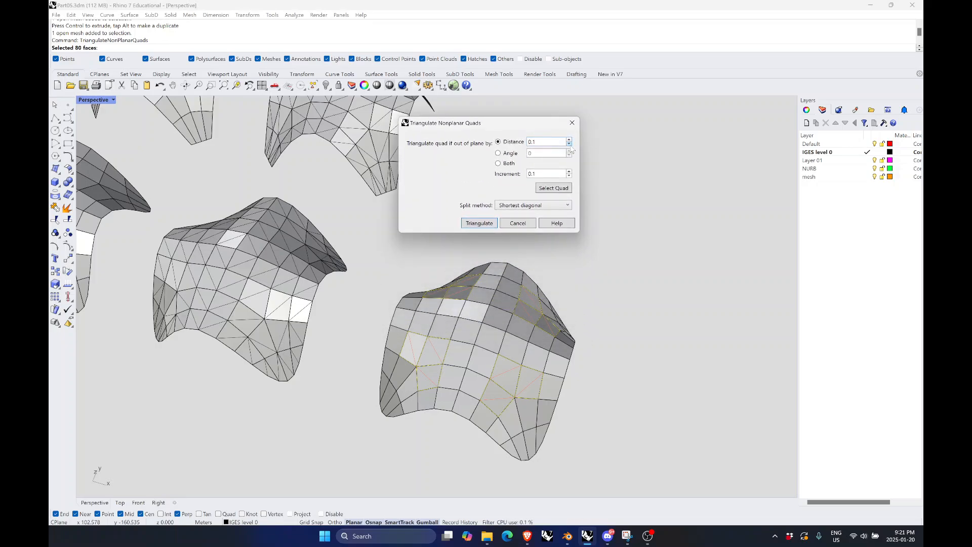
pyautogui.click(570, 144)
pyautogui.click(569, 139)
pyautogui.click(480, 223)
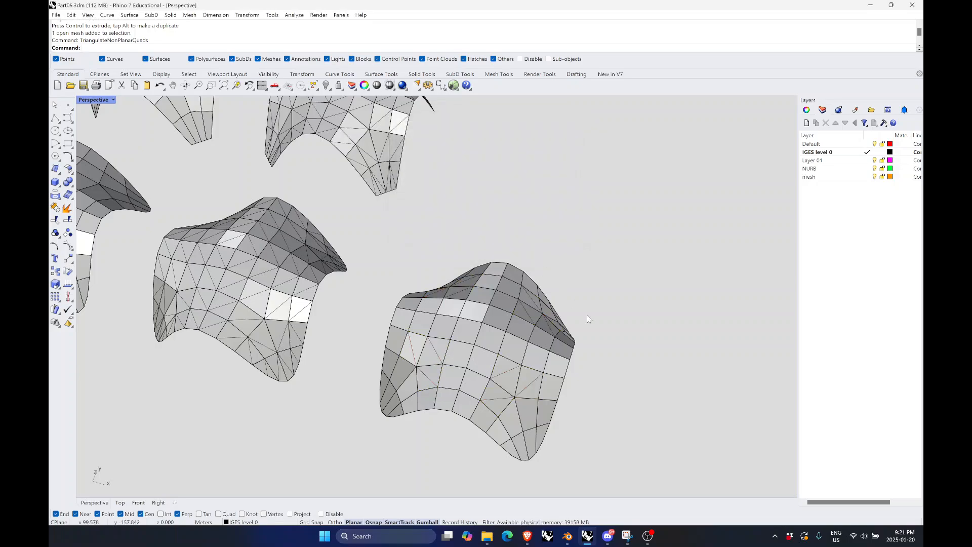
# Convert the front quad mesh with ToNURBS, using DeleteInputObjects=No and TrimTriangularFaces=No
pyautogui.moveTo(649, 350); pyautogui.dragTo(626, 284, button='right')
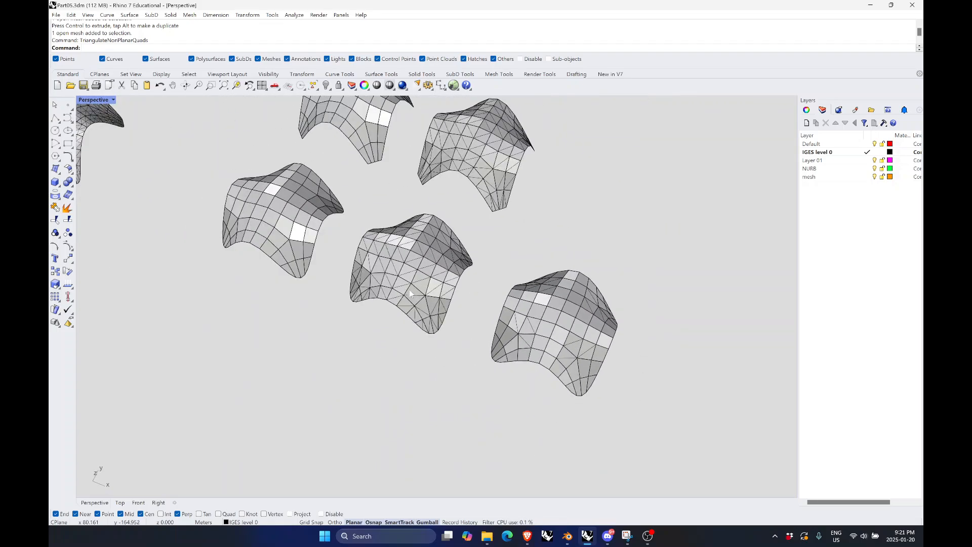
pyautogui.click(311, 255)
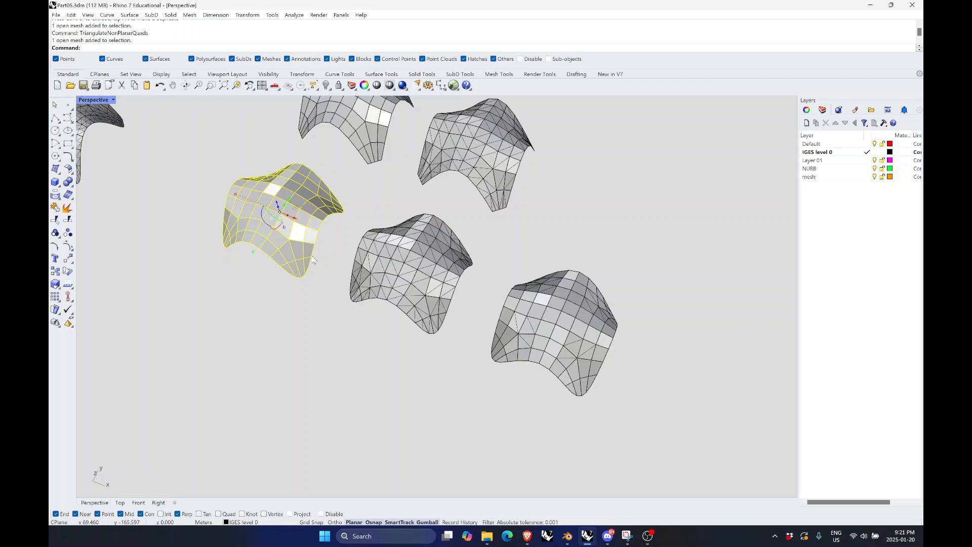
pyautogui.write('ToNU')
pyautogui.press('Return')
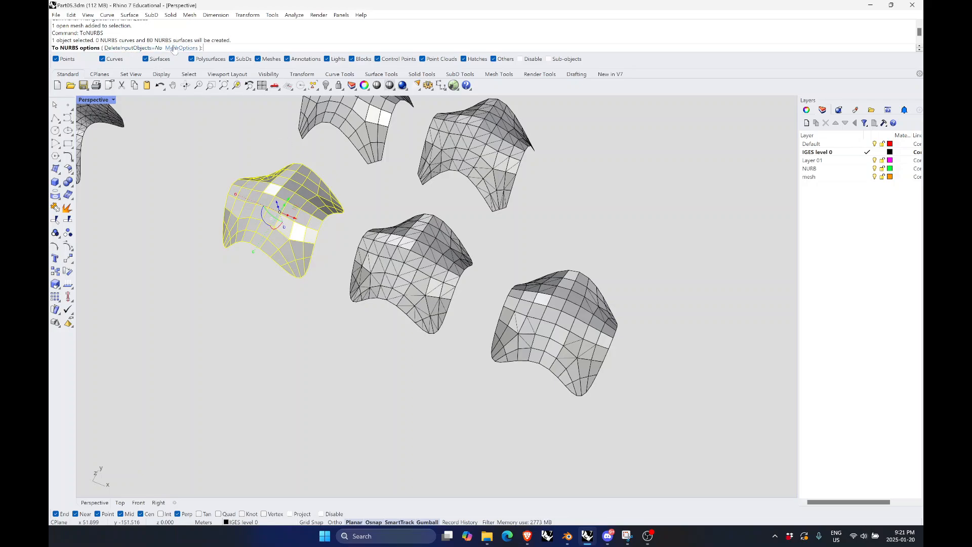
pyautogui.click(181, 47)
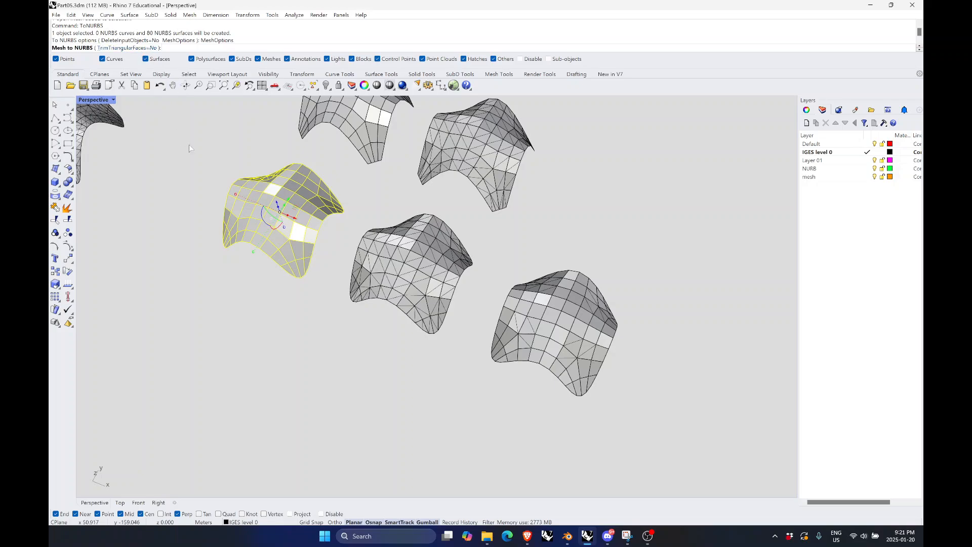
pyautogui.press('Return')
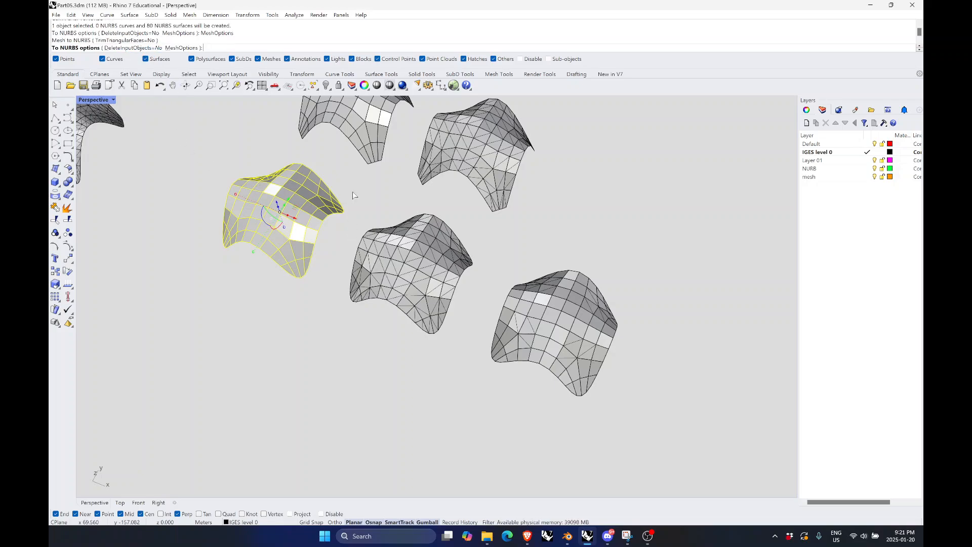
pyautogui.press('Return')
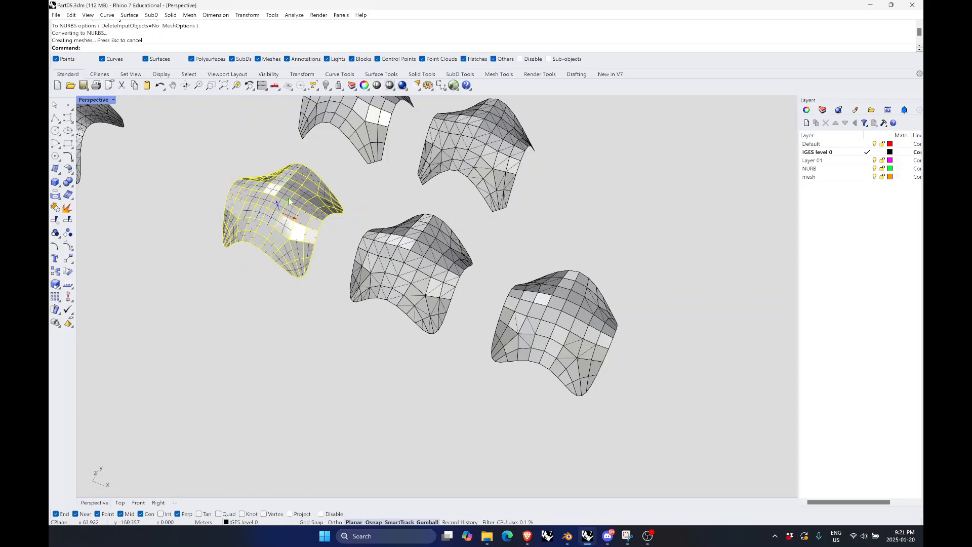
pyautogui.moveTo(288, 200); pyautogui.dragTo(210, 313)
pyautogui.click(305, 391)
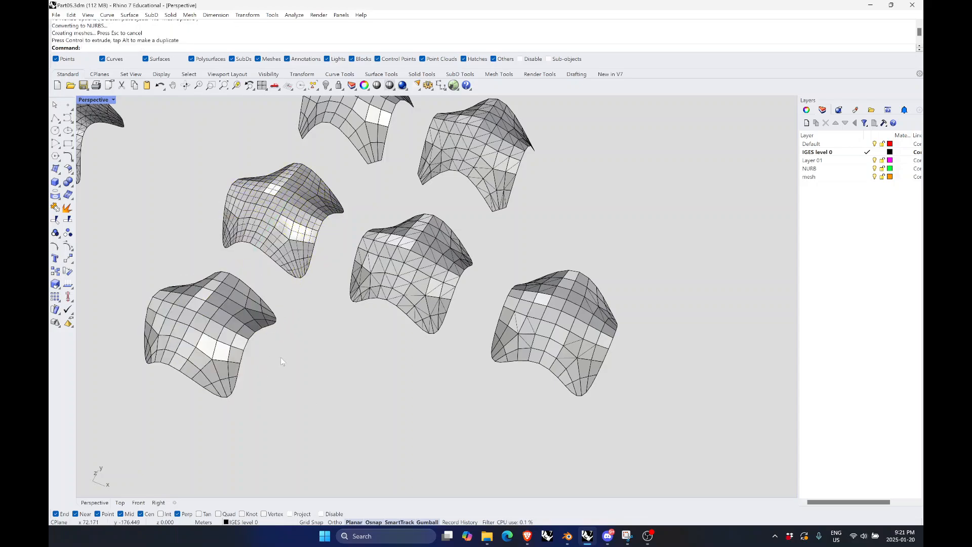
pyautogui.hotkey('ctrl', 'z')
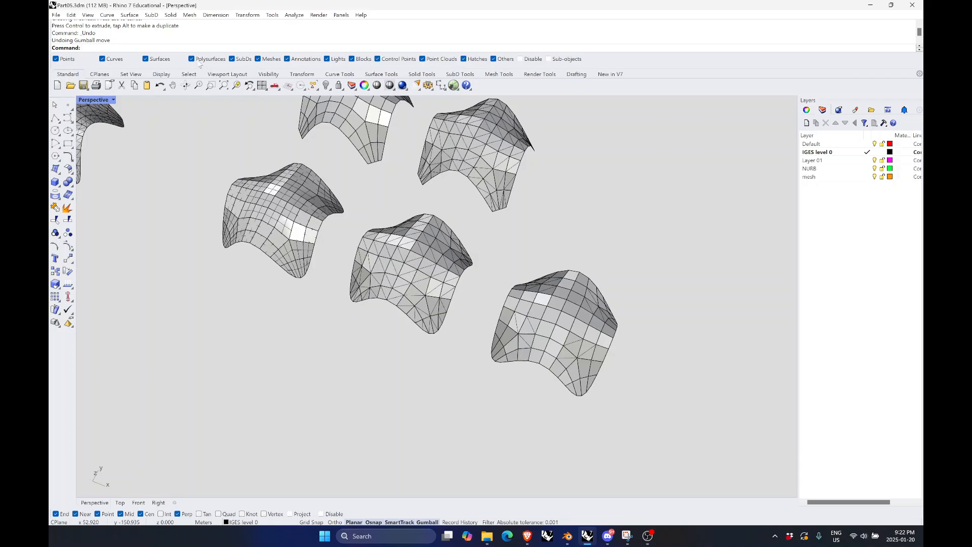
# Select the NURBS polysurface overlapping the front quad mesh and move it in front of the partly triangulated copy
pyautogui.rightClick(203, 59)
pyautogui.click(164, 58)
pyautogui.click(269, 205)
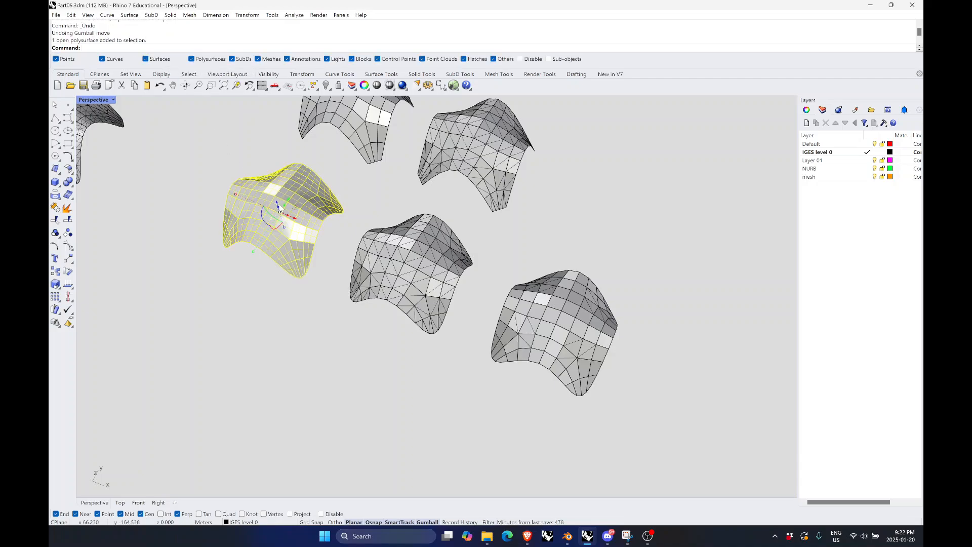
pyautogui.moveTo(288, 200); pyautogui.dragTo(547, 472)
pyautogui.click(477, 327)
pyautogui.scroll(-4, 461, 270)
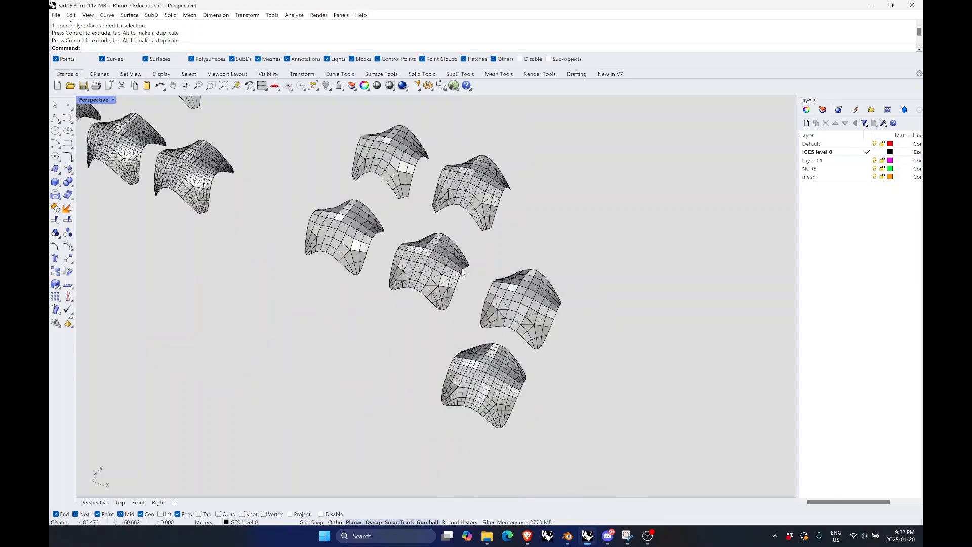
# Compare the NURBS polysurface with the original quad mesh up close, checking the object type and face shading of each
pyautogui.scroll(6, 523, 409)
pyautogui.click(471, 345)
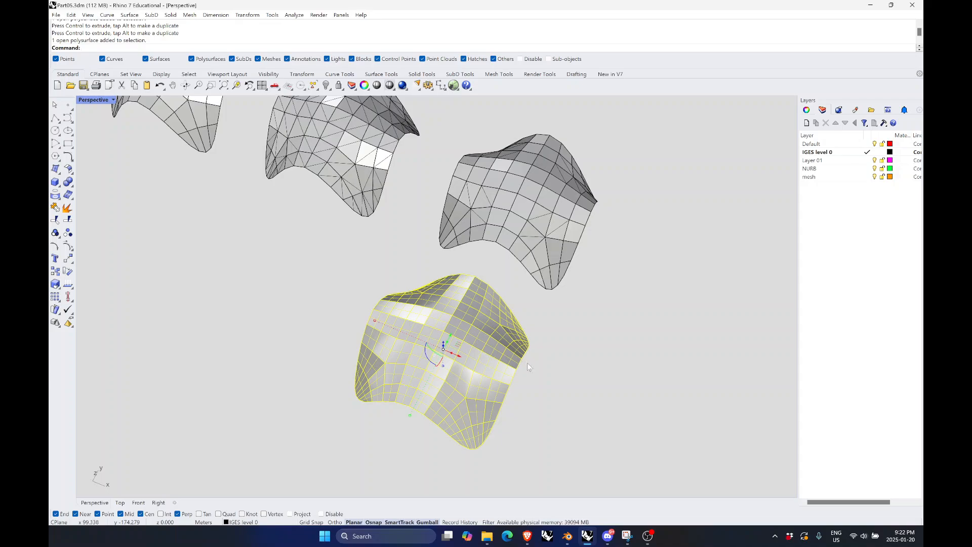
pyautogui.scroll(2, 489, 332)
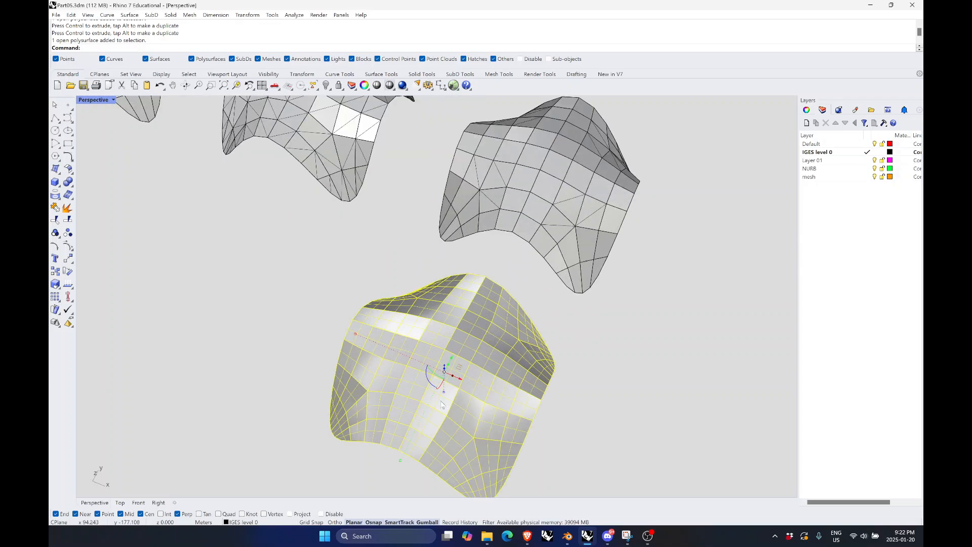
pyautogui.click(677, 384)
pyautogui.scroll(-4, 344, 147)
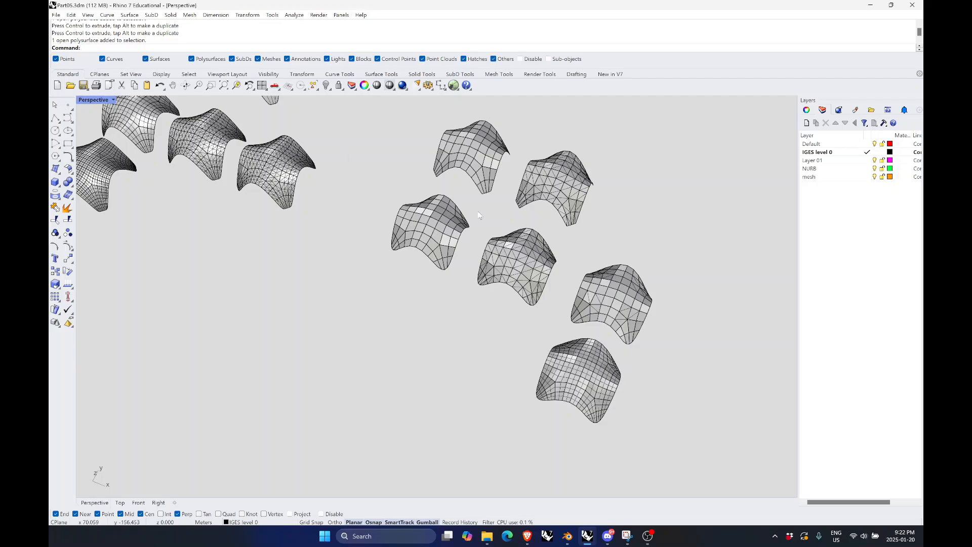
pyautogui.scroll(4, 470, 190)
pyautogui.click(392, 238)
pyautogui.scroll(-7, 372, 253)
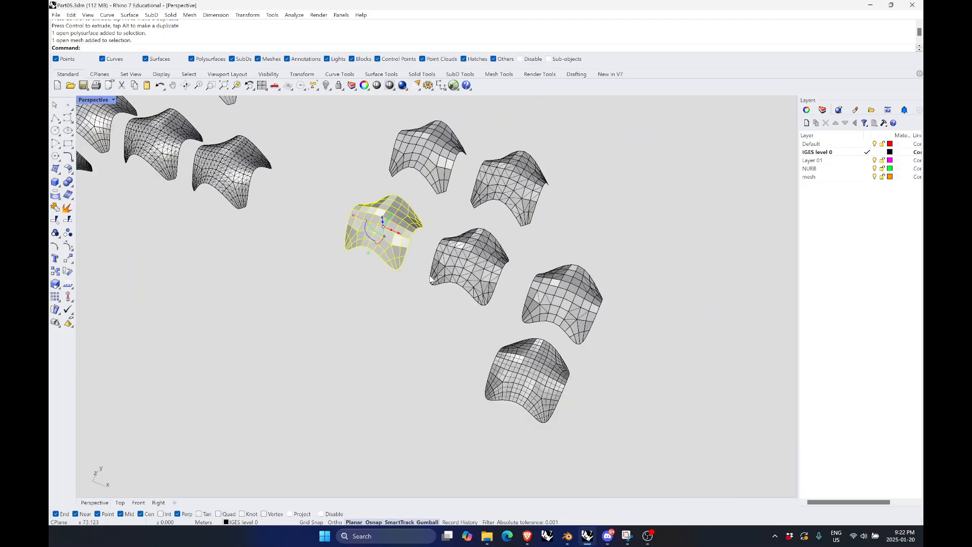
pyautogui.scroll(7, 577, 408)
pyautogui.click(479, 314)
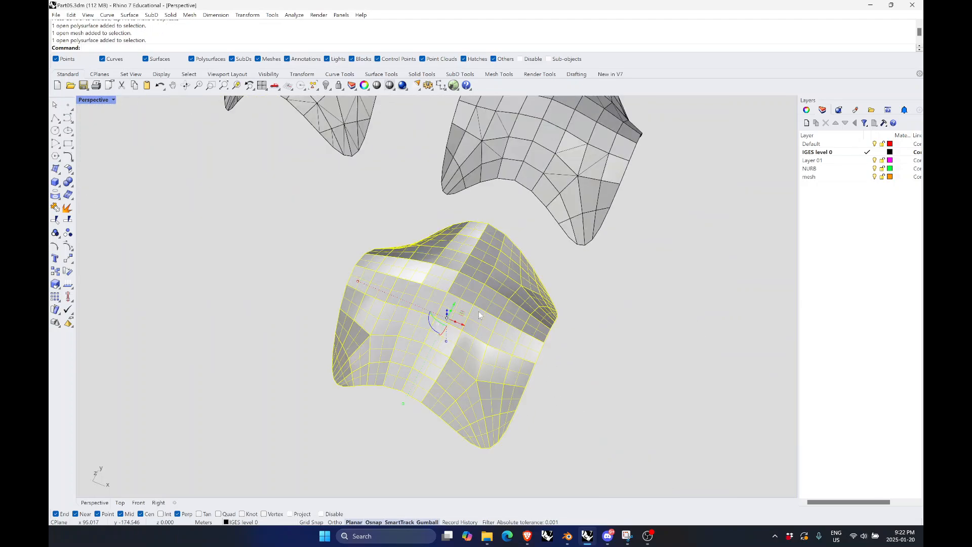
pyautogui.click(554, 357)
pyautogui.scroll(-4, 557, 355)
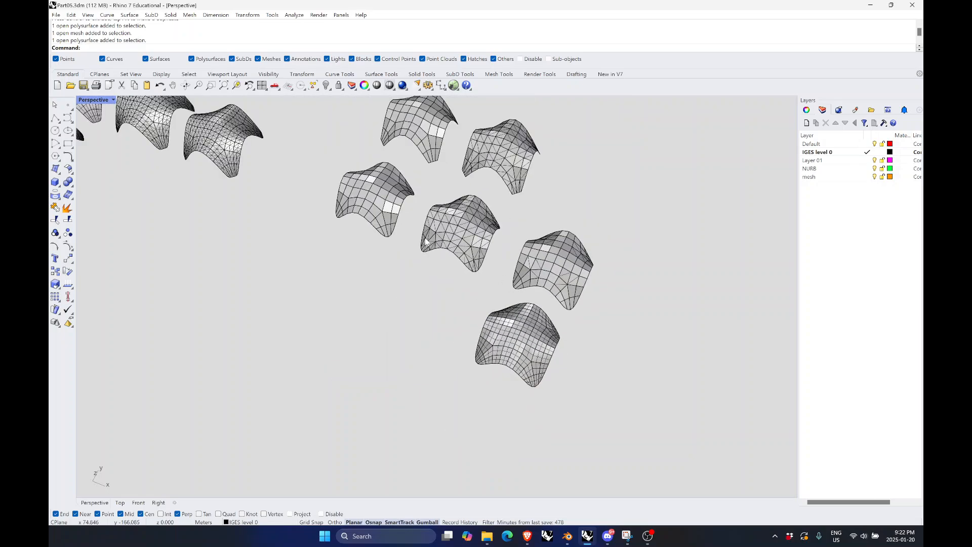
pyautogui.scroll(4, 562, 332)
pyautogui.scroll(-2, 547, 333)
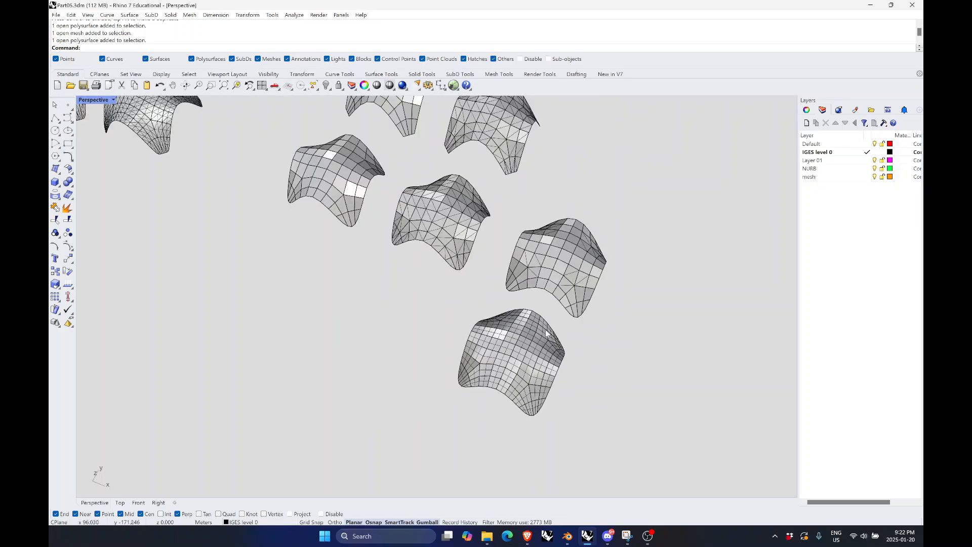
pyautogui.scroll(3, 571, 366)
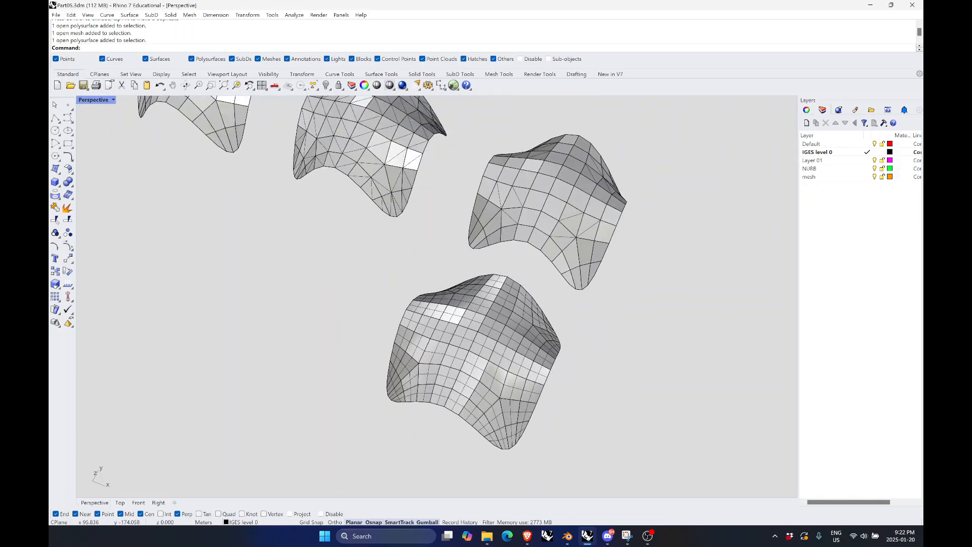
# Run CurvatureAnalysis on the NURBS polysurface in Gaussian style, try the maximum range, and return to the automatic range
pyautogui.click(555, 362)
pyautogui.write('CurvatureAnalysis')
pyautogui.press('Return')
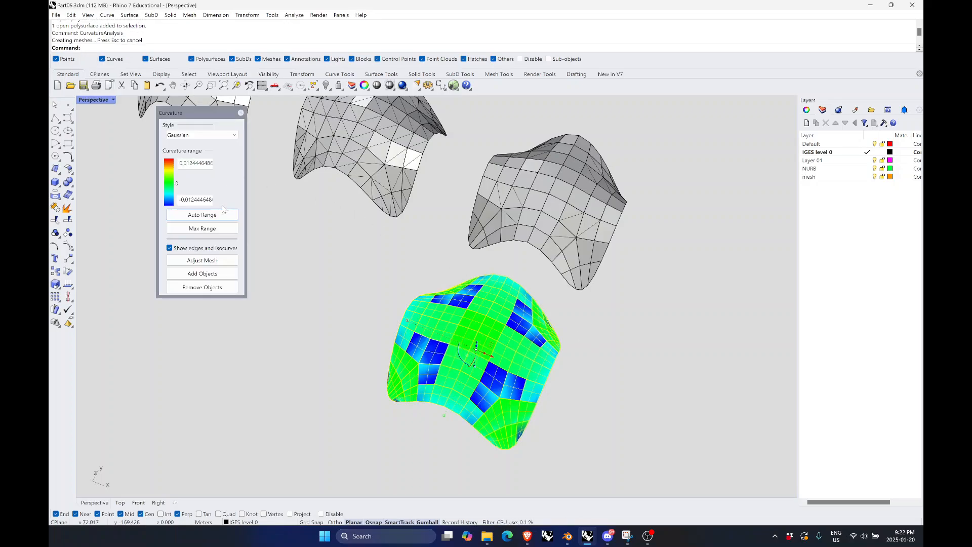
pyautogui.click(202, 214)
pyautogui.scroll(4, 565, 342)
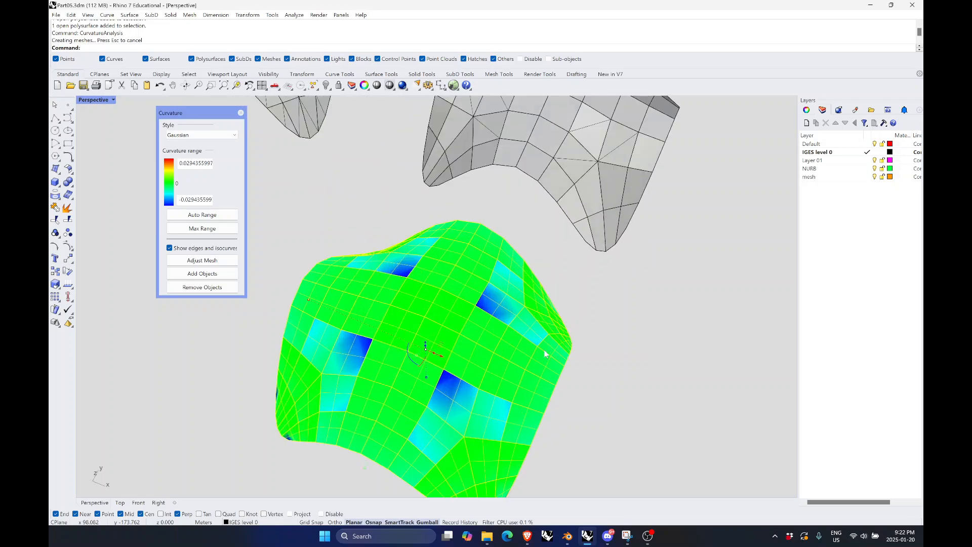
pyautogui.click(212, 230)
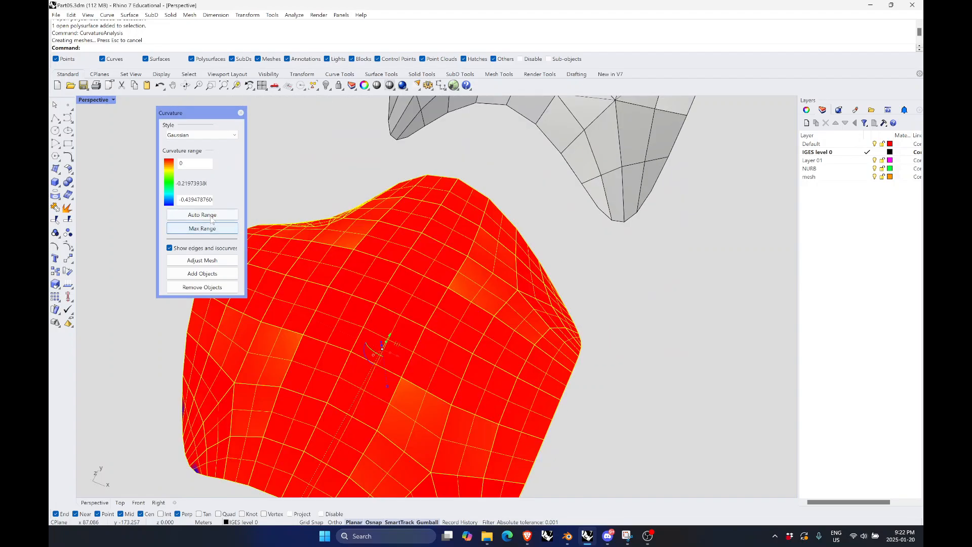
pyautogui.click(219, 215)
pyautogui.press('Home')
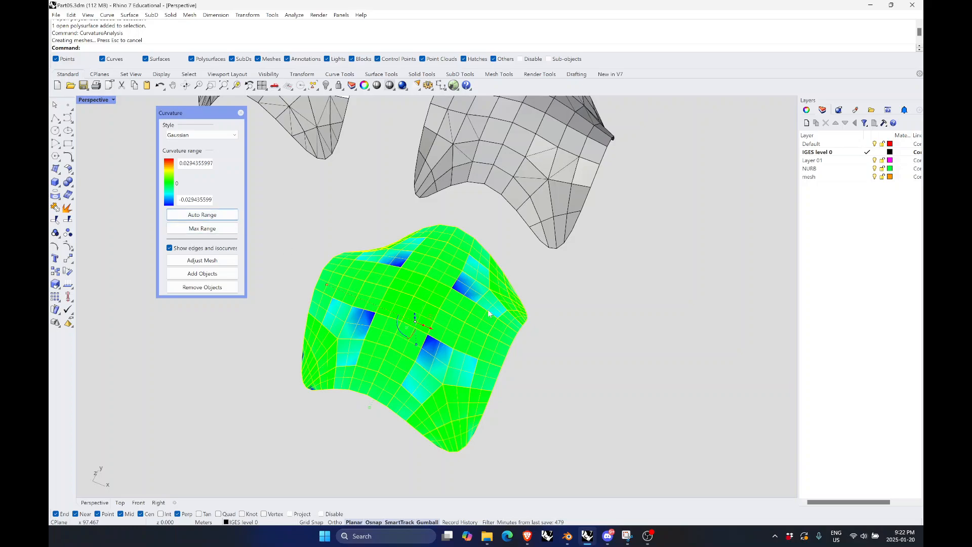
# Examine the Gaussian curvature colours on the polysurface's panels from several angles and close the curvature analysis
pyautogui.scroll(-2, 542, 330)
pyautogui.moveTo(557, 287); pyautogui.dragTo(438, 250, button='right')
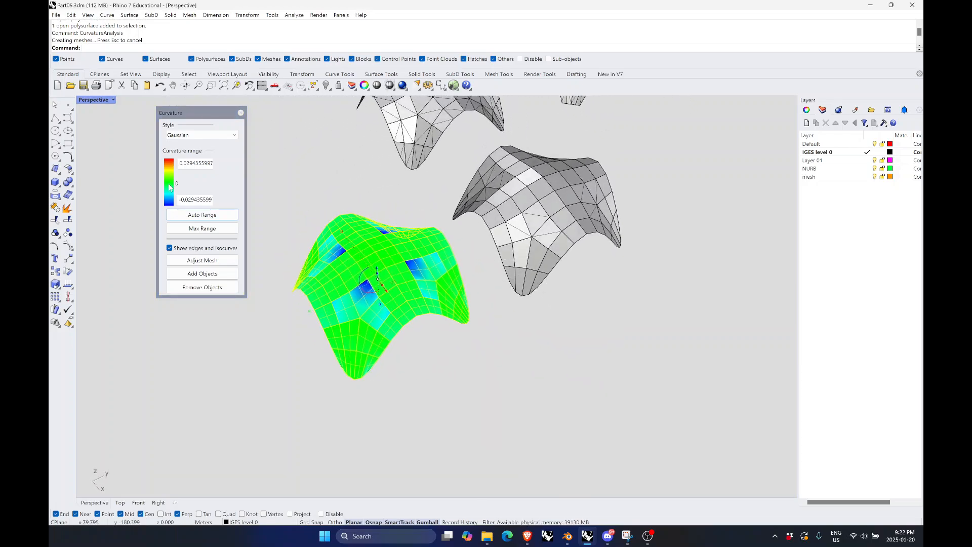
pyautogui.scroll(3, 381, 274)
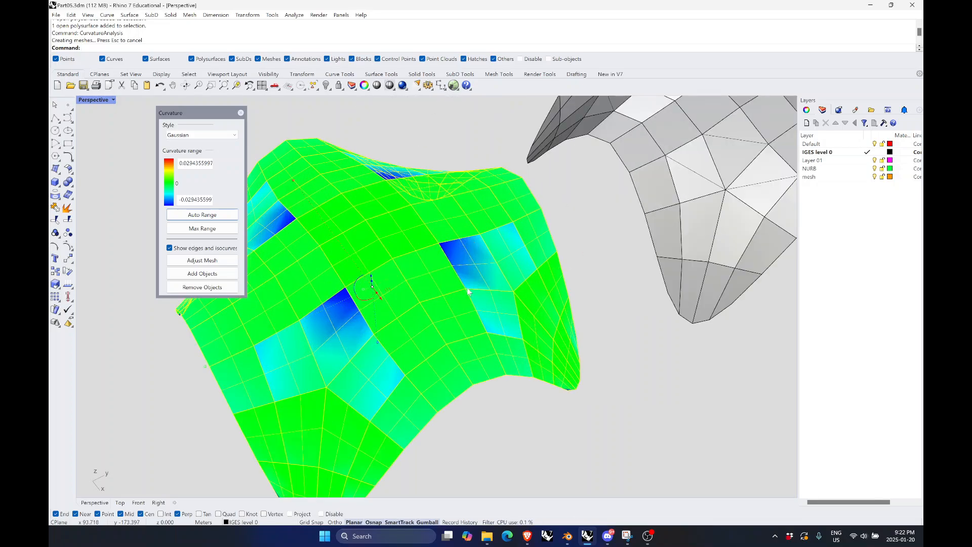
pyautogui.scroll(-3, 487, 291)
pyautogui.moveTo(558, 307); pyautogui.dragTo(516, 309, button='right')
pyautogui.moveTo(606, 257); pyautogui.dragTo(646, 342, button='right')
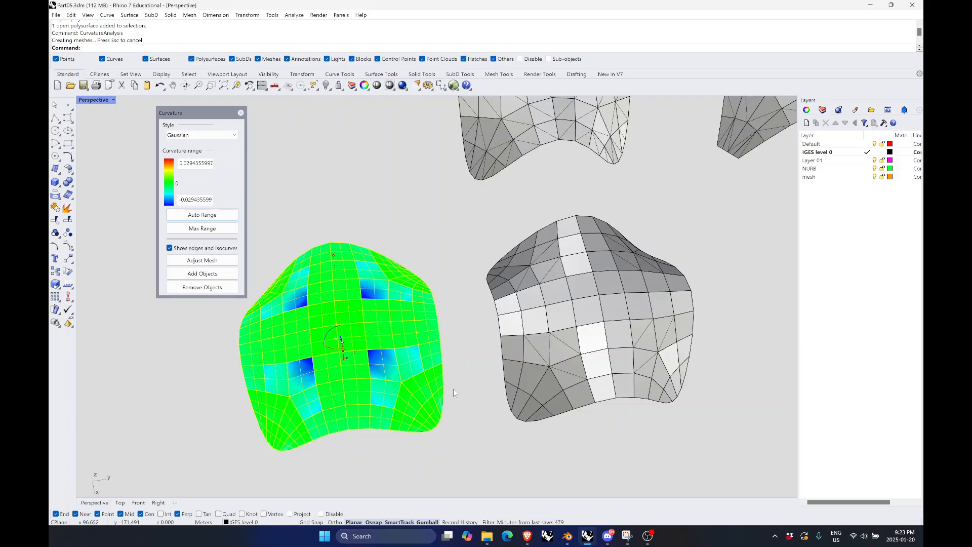
pyautogui.moveTo(625, 415); pyautogui.dragTo(618, 415, button='right')
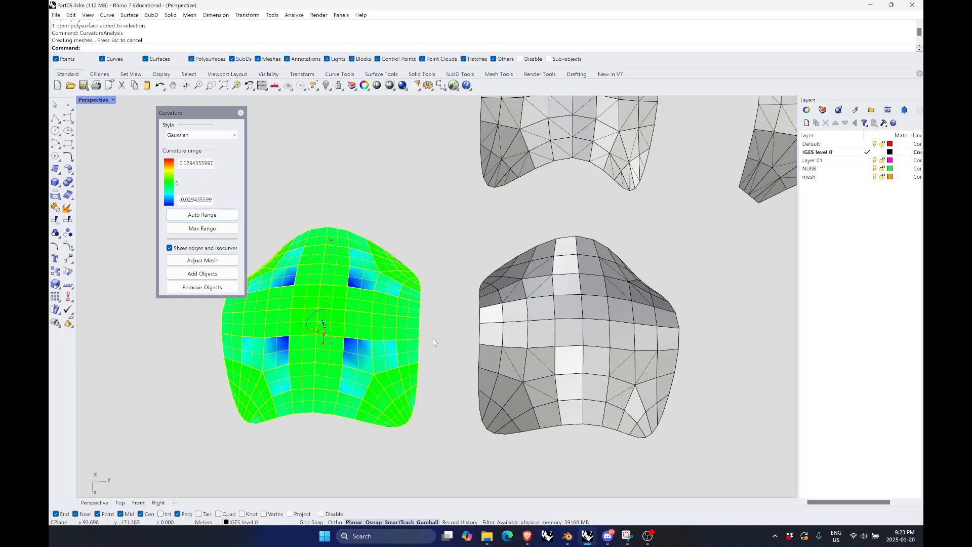
pyautogui.click(241, 113)
pyautogui.click(348, 196)
# Duplicate the untriangulated NURBS polysurface and place the copy in front of the original, clear of the other shells
pyautogui.scroll(-5, 344, 276)
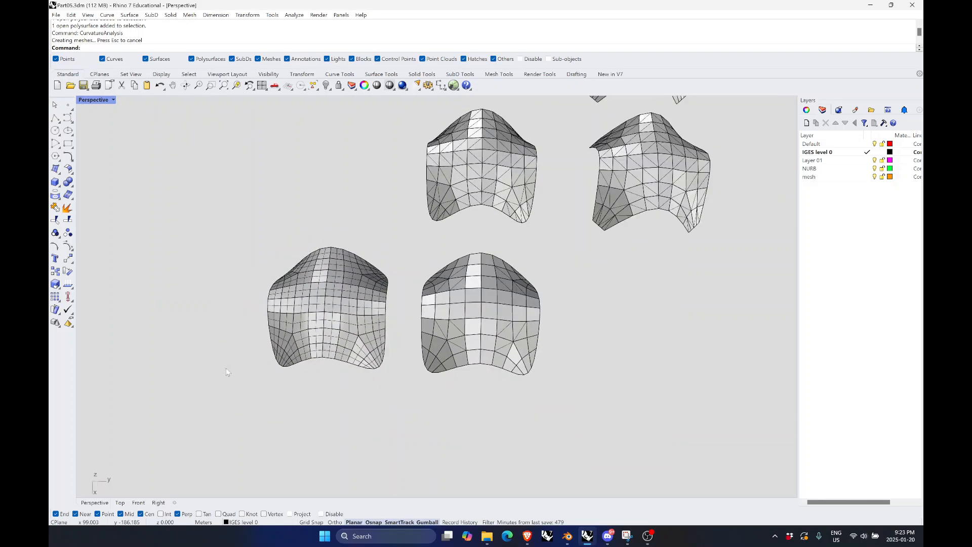
pyautogui.moveTo(227, 373); pyautogui.dragTo(293, 373, button='right')
pyautogui.scroll(3, 552, 390)
pyautogui.click(482, 398)
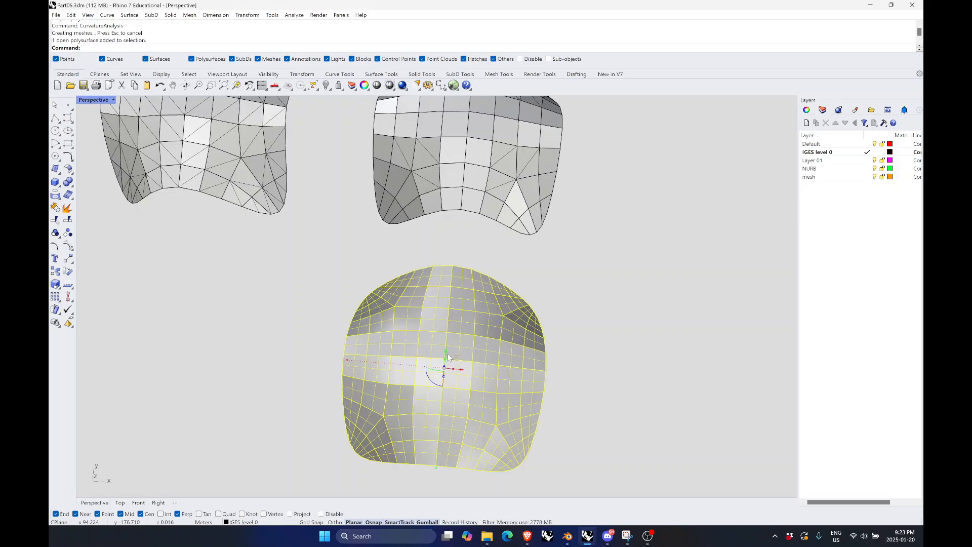
pyautogui.scroll(-6, 602, 329)
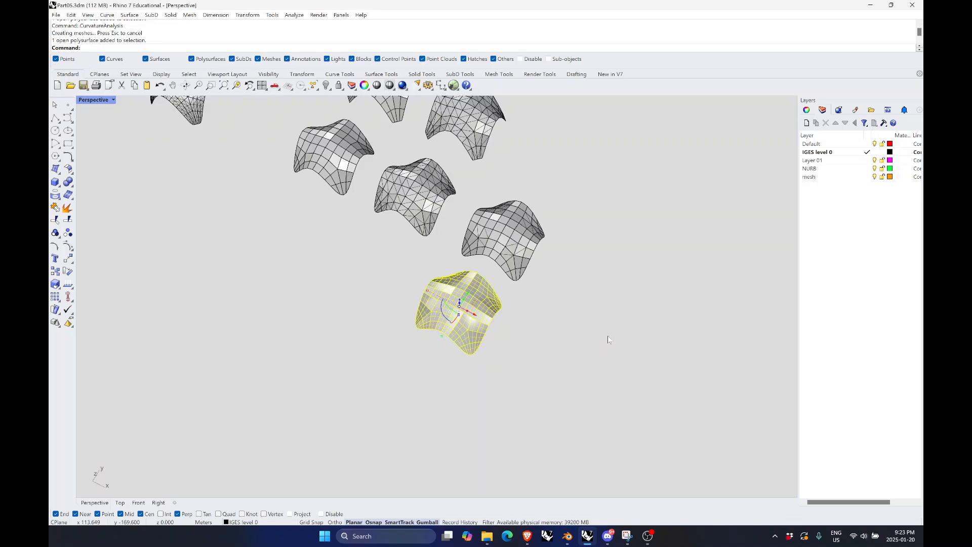
pyautogui.moveTo(534, 288); pyautogui.dragTo(516, 317, button='right')
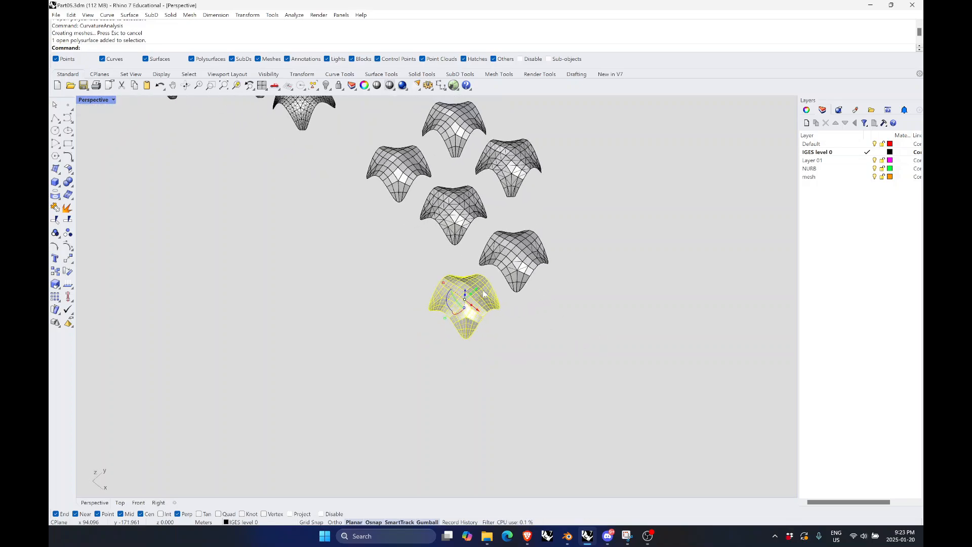
pyautogui.moveTo(479, 290); pyautogui.dragTo(389, 334)
pyautogui.click(481, 376)
pyautogui.scroll(6, 444, 327)
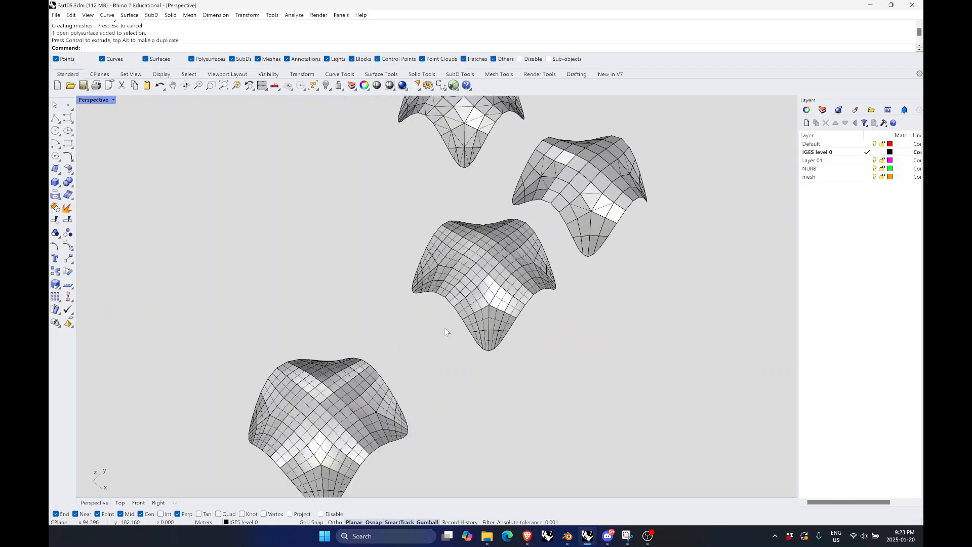
pyautogui.click(492, 307)
pyautogui.scroll(-4, 492, 306)
pyautogui.moveTo(481, 335); pyautogui.dragTo(542, 385, button='right')
pyautogui.click(542, 385)
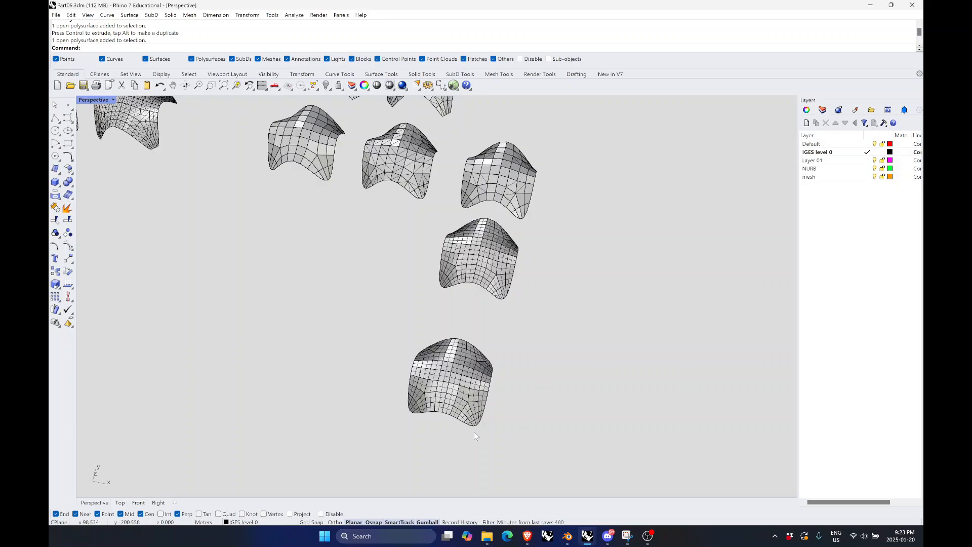
# Convert the partly triangulated mesh with ToNURBS, using DeleteInputObjects=No and TrimTriangularFaces=No
pyautogui.scroll(2, 450, 428)
pyautogui.scroll(-2, 422, 425)
pyautogui.scroll(7, 445, 428)
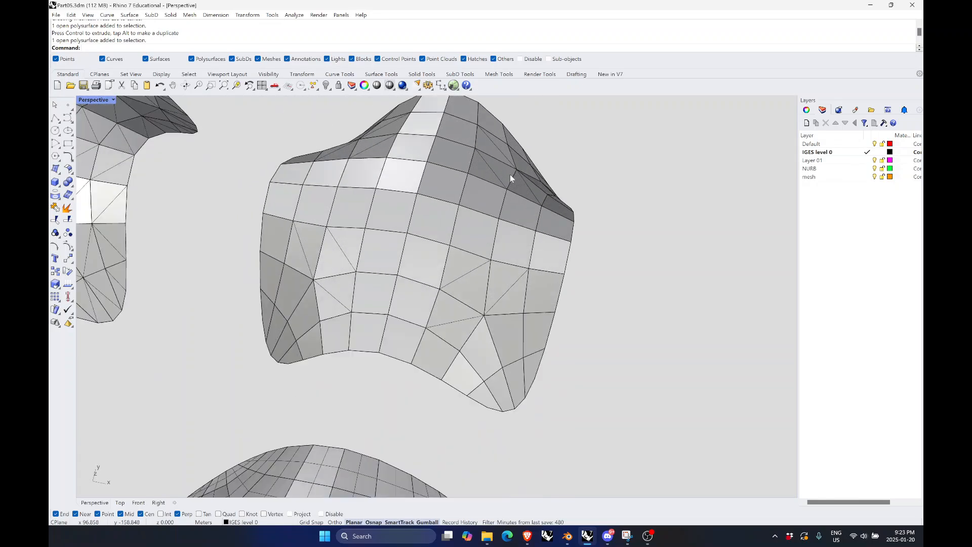
pyautogui.click(459, 240)
pyautogui.scroll(-5, 363, 205)
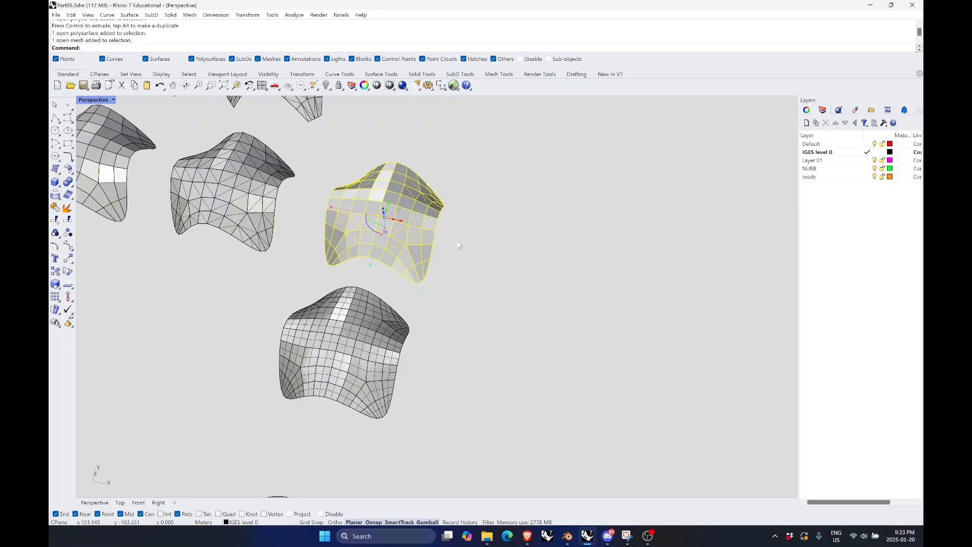
pyautogui.scroll(-3, 446, 233)
pyautogui.scroll(7, 442, 238)
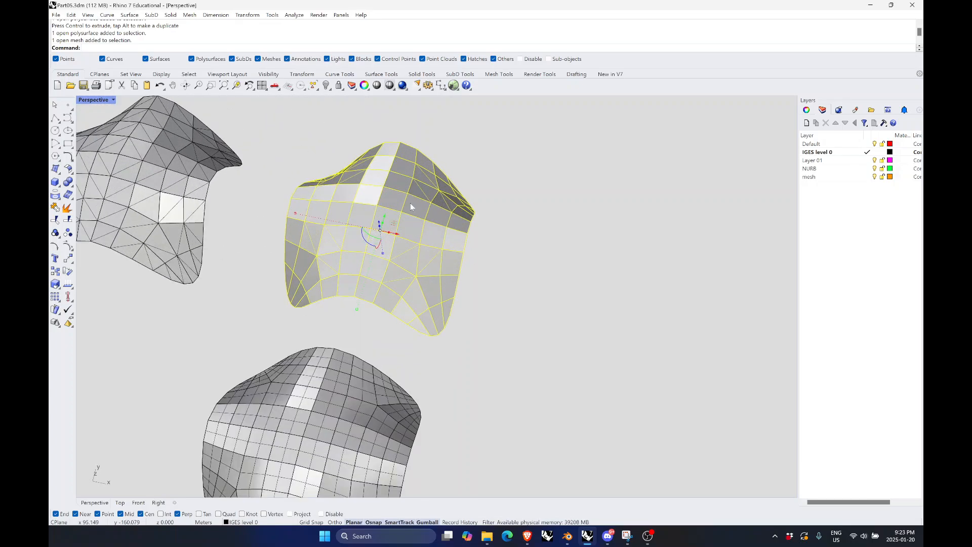
pyautogui.write('ToNURBS')
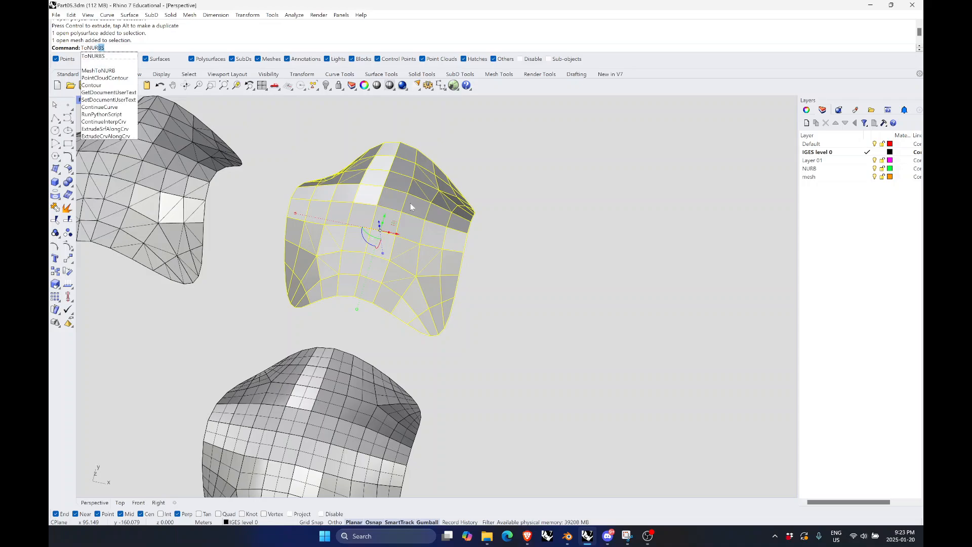
pyautogui.press('Return')
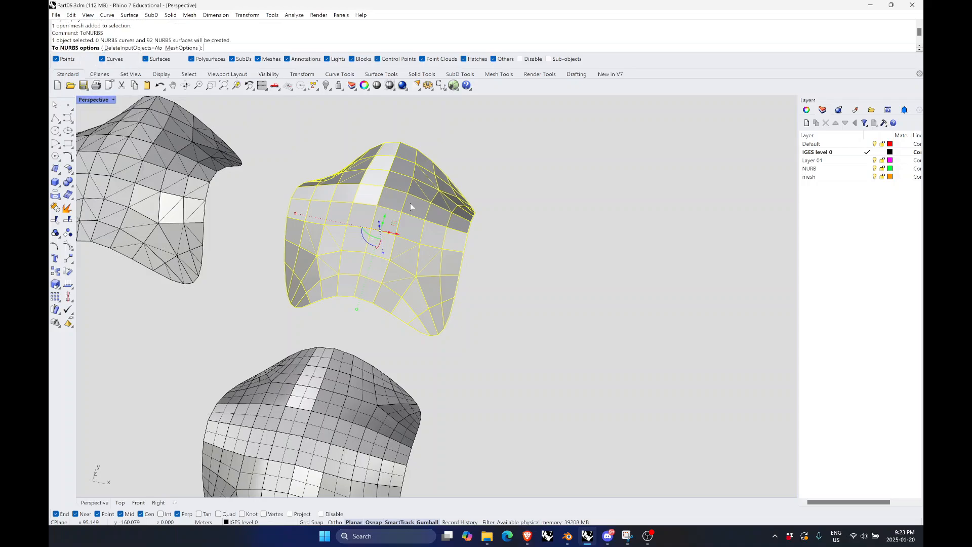
pyautogui.click(187, 48)
pyautogui.press('Return')
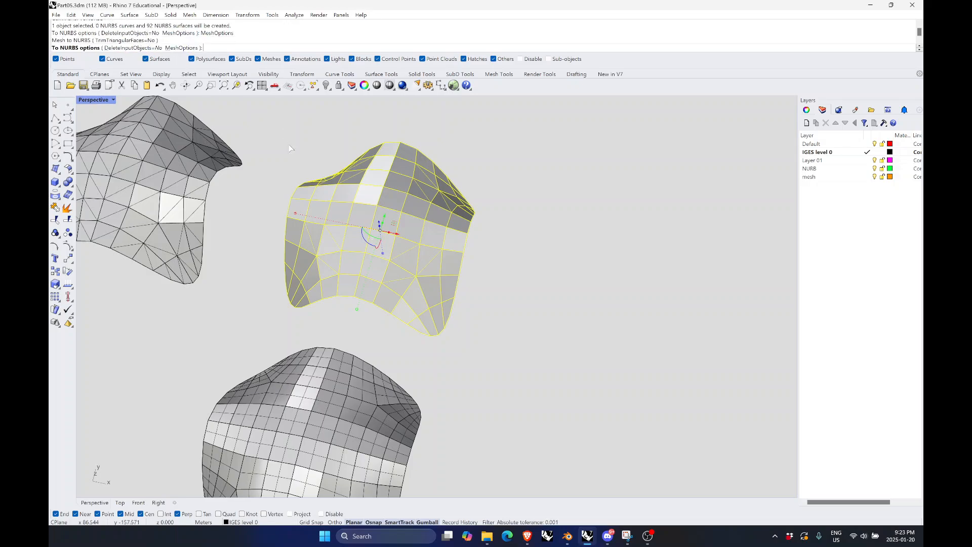
pyautogui.press('Return')
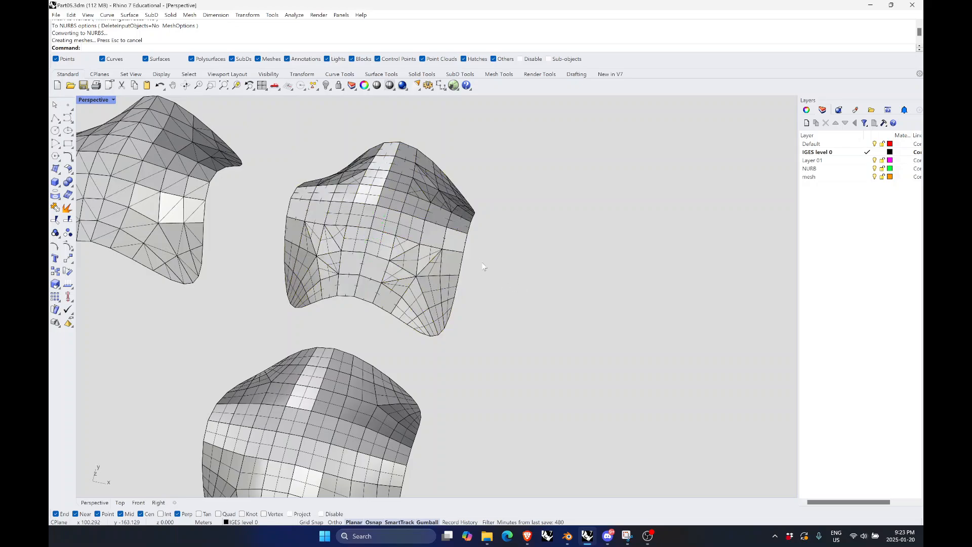
# Move the newly converted NURBS polysurface away from its source mesh into the free space beside it
pyautogui.click(435, 242)
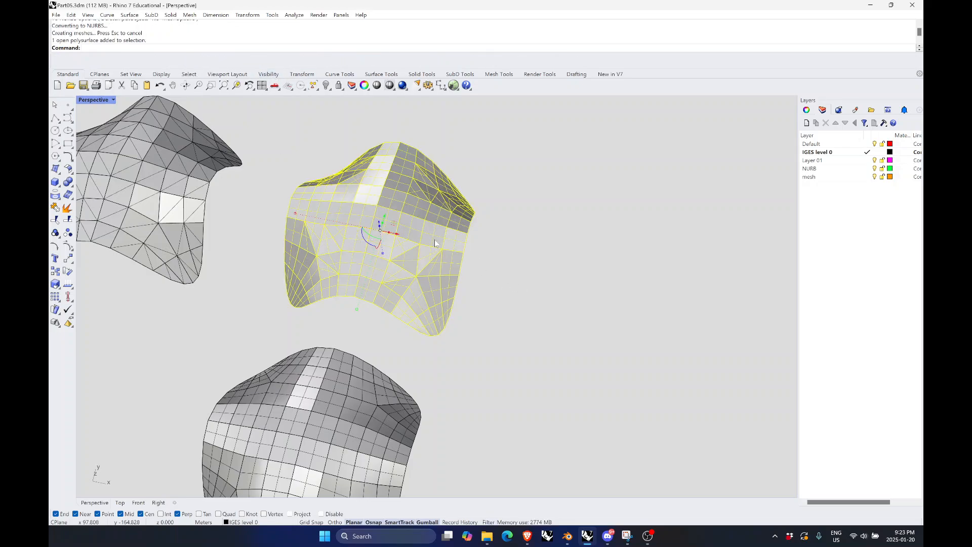
pyautogui.scroll(-2, 434, 242)
pyautogui.moveTo(375, 213); pyautogui.dragTo(523, 256)
pyautogui.click(527, 342)
# Examine the quad and triangular faces of the converted polysurface up close and compare it with the source mesh
pyautogui.scroll(6, 557, 229)
pyautogui.scroll(3, 486, 263)
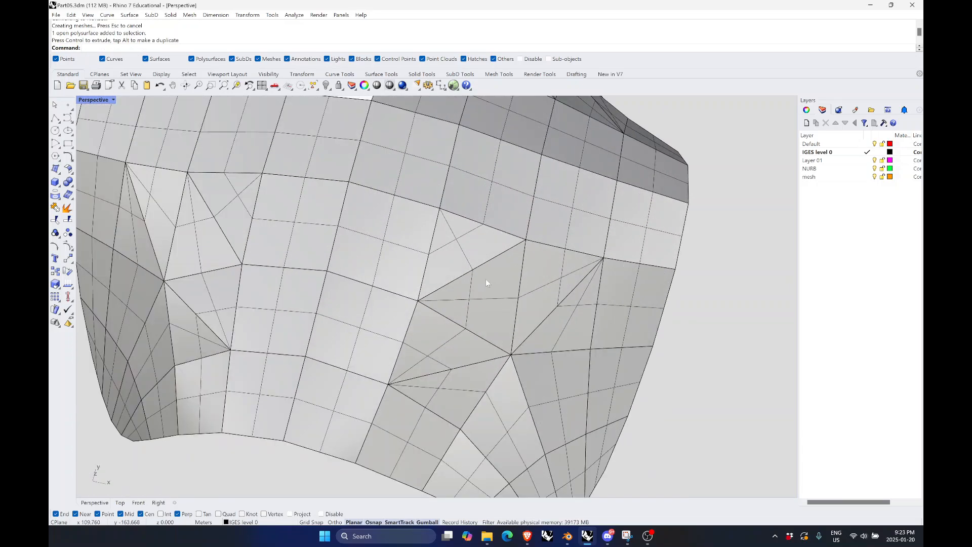
pyautogui.click(473, 257)
pyautogui.scroll(-4, 505, 301)
pyautogui.press('Escape')
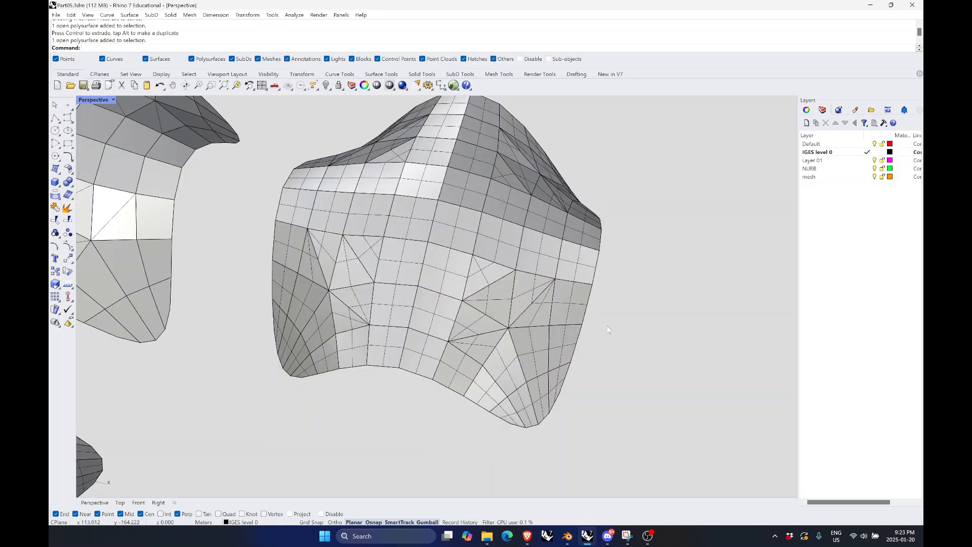
pyautogui.scroll(-3, 480, 250)
pyautogui.scroll(2, 428, 244)
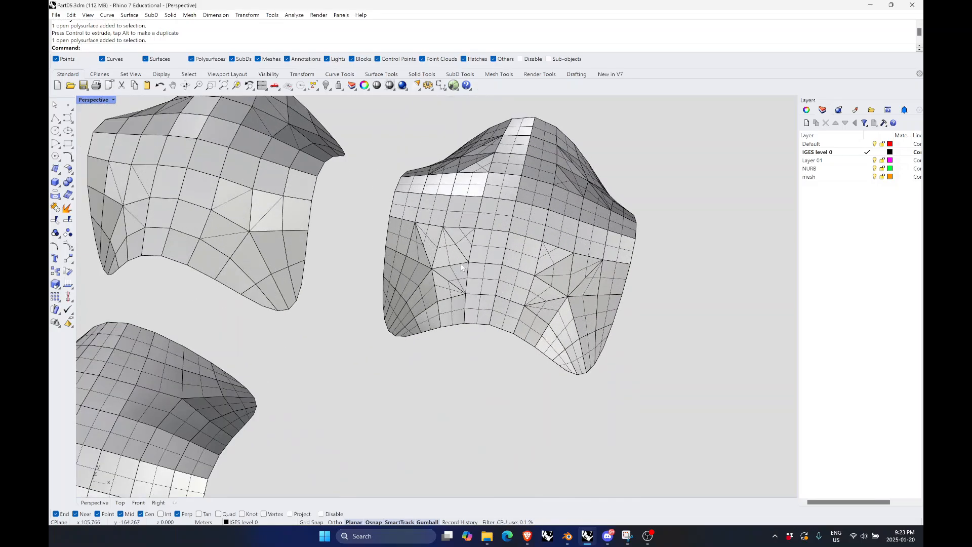
pyautogui.scroll(-4, 462, 267)
# Duplicate the partly triangulated NURBS polysurface along the x axis, placing the copy beside the original
pyautogui.click(511, 263)
pyautogui.scroll(-2, 482, 168)
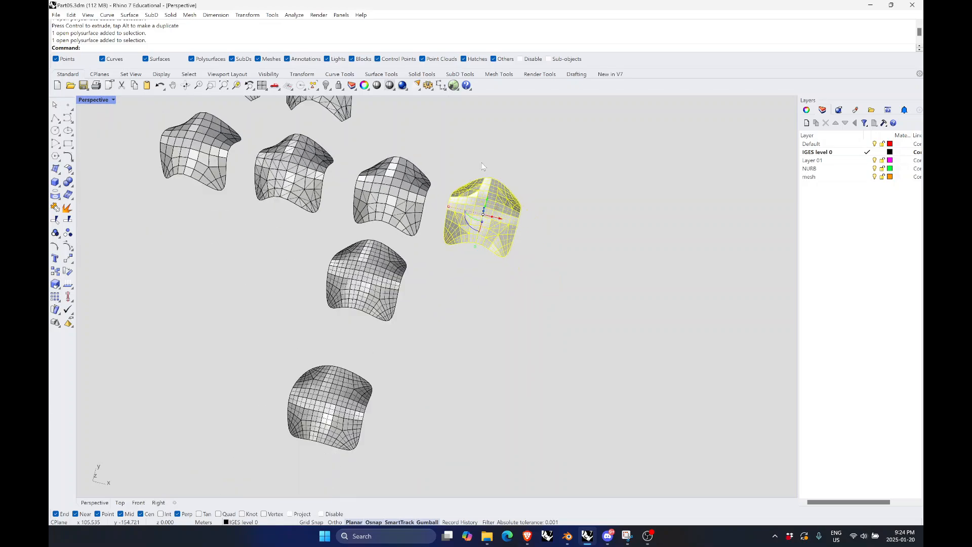
pyautogui.scroll(2, 522, 227)
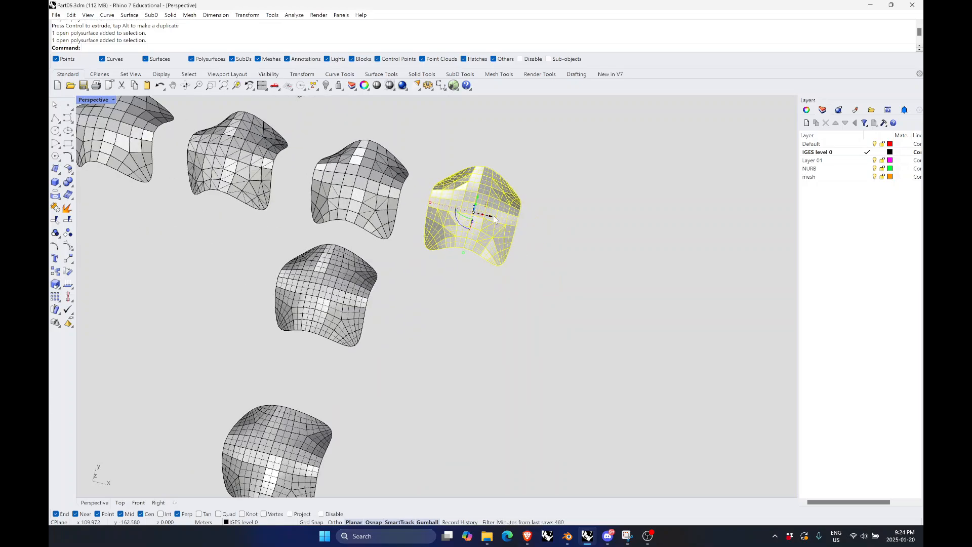
pyautogui.moveTo(493, 218); pyautogui.dragTo(603, 244)
pyautogui.press('alt')
pyautogui.click(672, 276)
pyautogui.scroll(6, 659, 253)
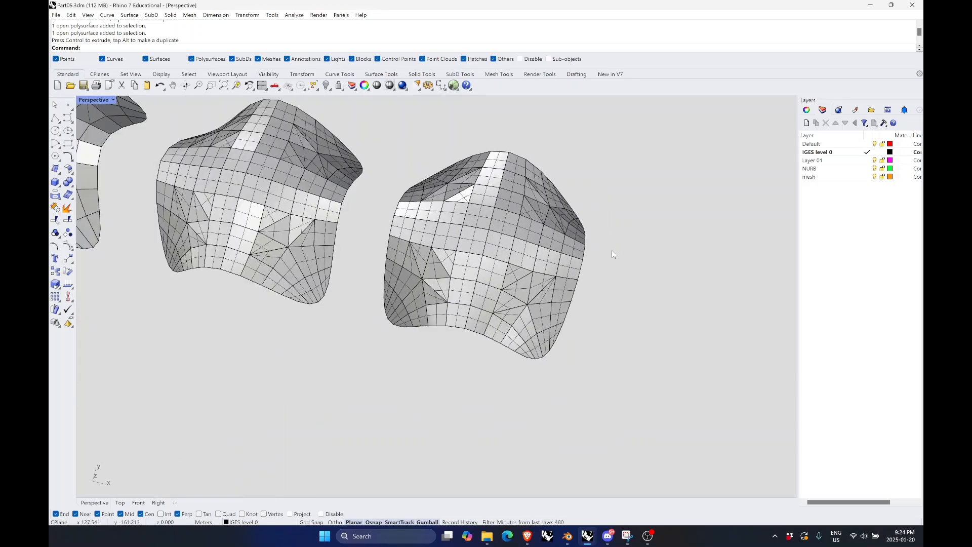
# Explode the duplicated, partly triangulated polysurface into separate surfaces
pyautogui.click(563, 247)
pyautogui.press('Up')
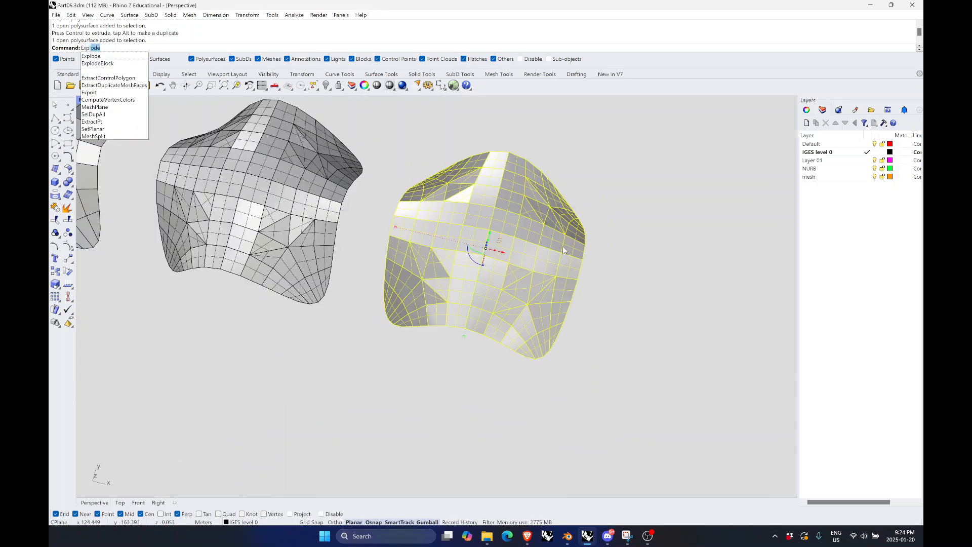
pyautogui.press('Return')
# Join the eight surfaces bordering one arched opening of the exploded shell into a single polysurface strip
pyautogui.moveTo(572, 274); pyautogui.dragTo(479, 169, button='right')
pyautogui.scroll(5, 479, 172)
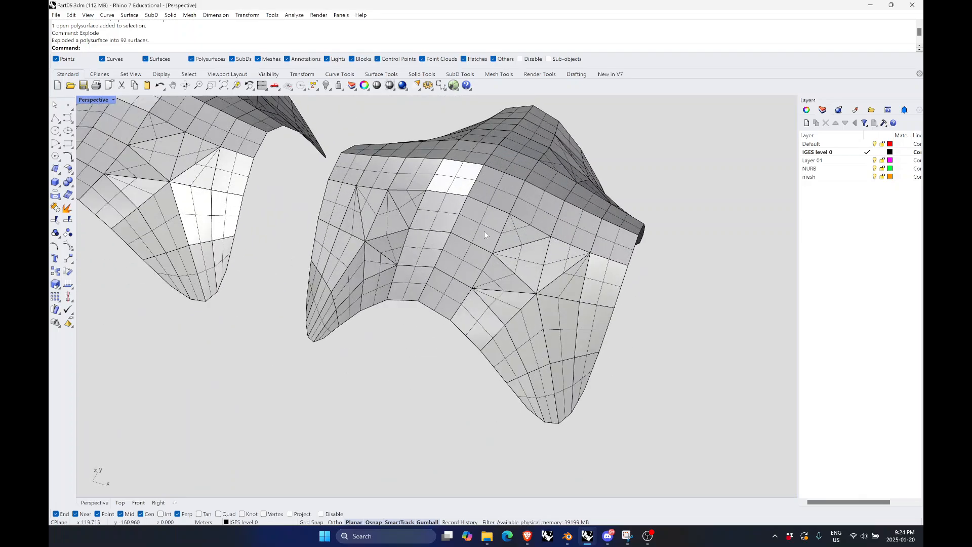
pyautogui.moveTo(595, 274); pyautogui.dragTo(439, 336, button='right')
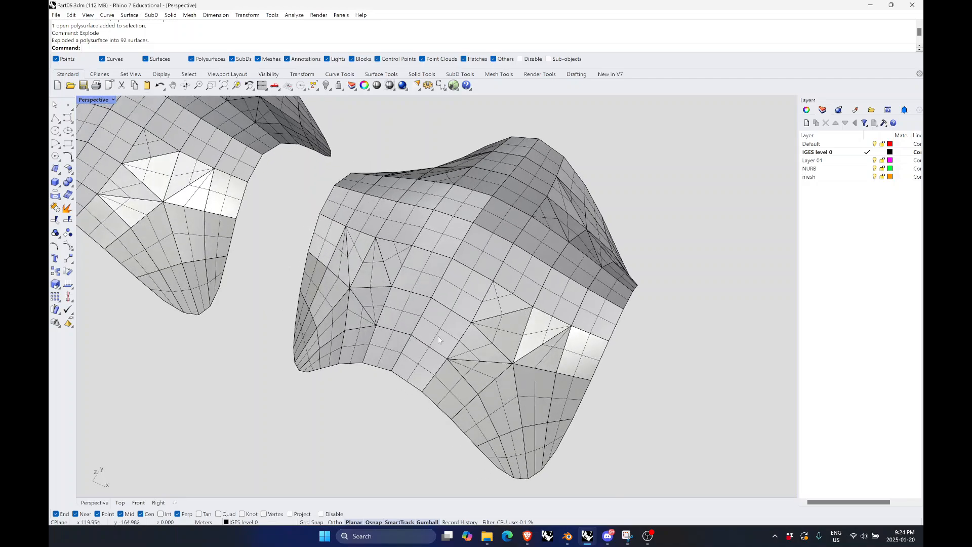
pyautogui.click(310, 369)
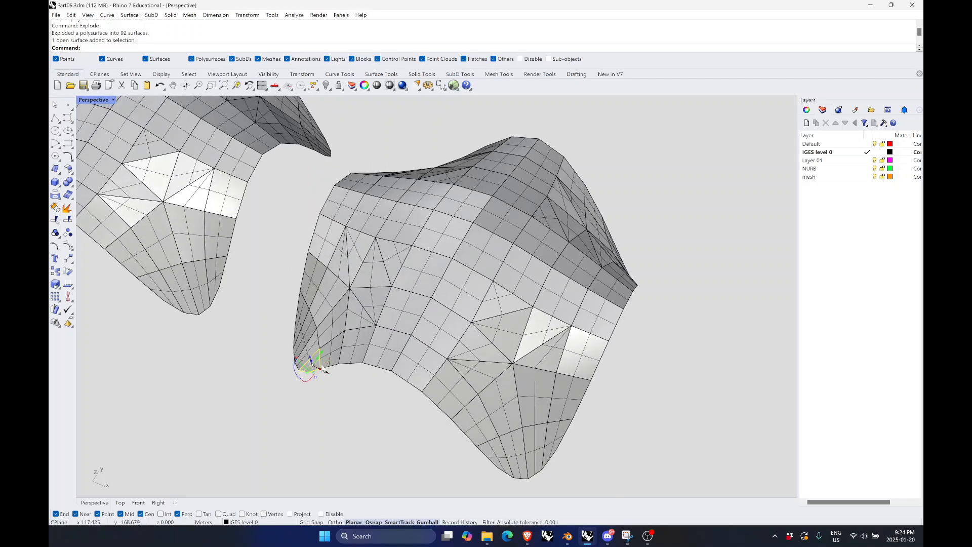
pyautogui.keyDown('shift'); pyautogui.click(334, 354); pyautogui.keyUp('shift')
pyautogui.keyDown('shift'); pyautogui.click(357, 350); pyautogui.keyUp('shift')
pyautogui.keyDown('shift'); pyautogui.click(379, 351); pyautogui.keyUp('shift')
pyautogui.keyDown('shift'); pyautogui.click(414, 367); pyautogui.keyUp('shift')
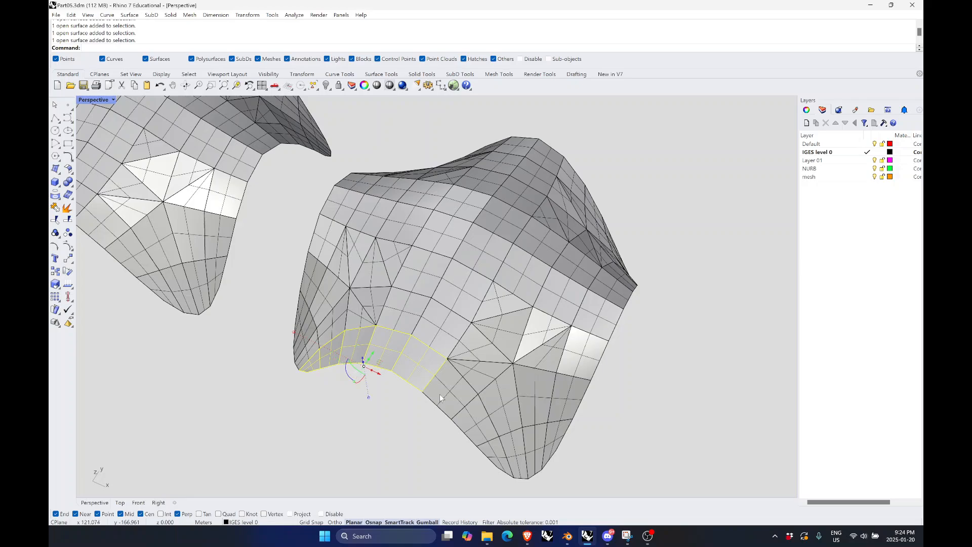
pyautogui.keyDown('shift'); pyautogui.click(442, 393); pyautogui.keyUp('shift')
pyautogui.keyDown('shift'); pyautogui.click(472, 432); pyautogui.keyUp('shift')
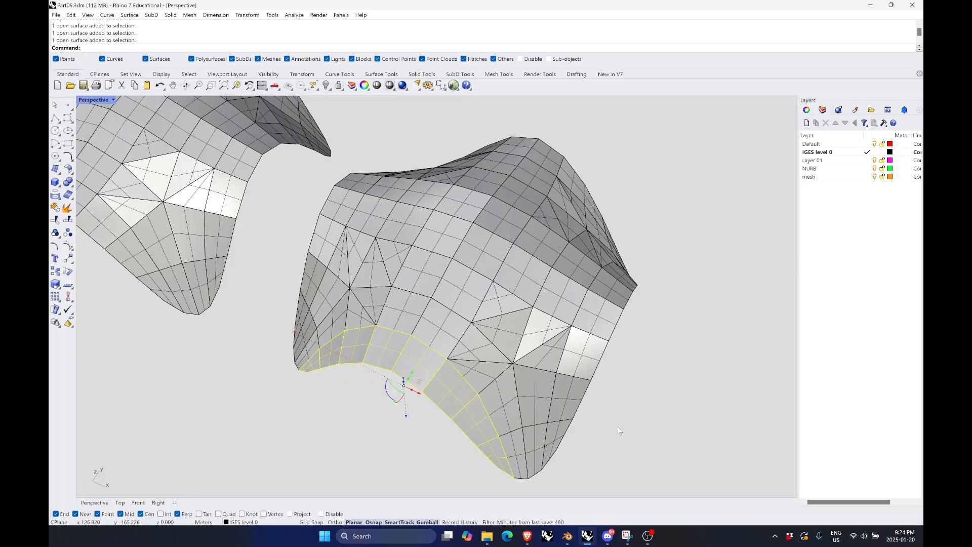
pyautogui.press('Return')
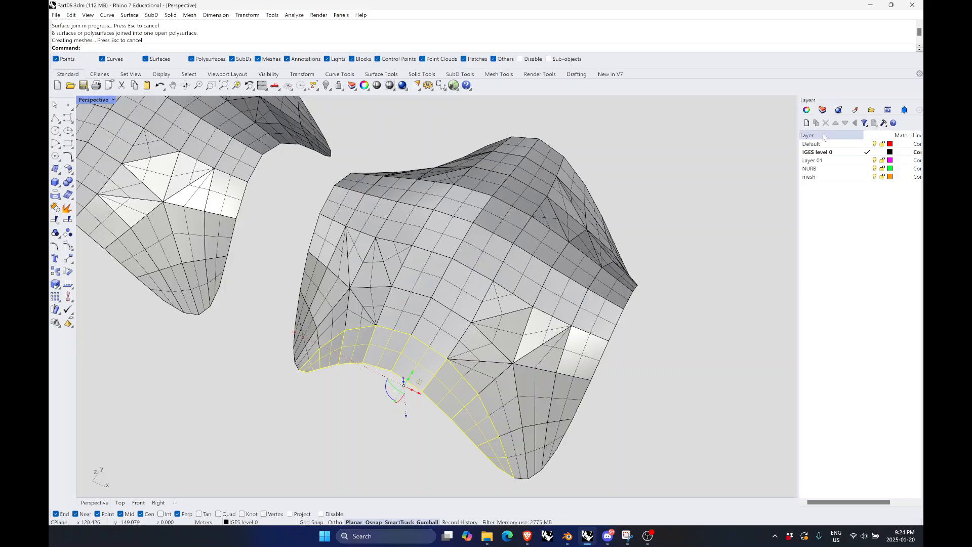
# Set the display colour of the joined strip along the arched edge to Red
pyautogui.click(807, 109)
pyautogui.click(891, 190)
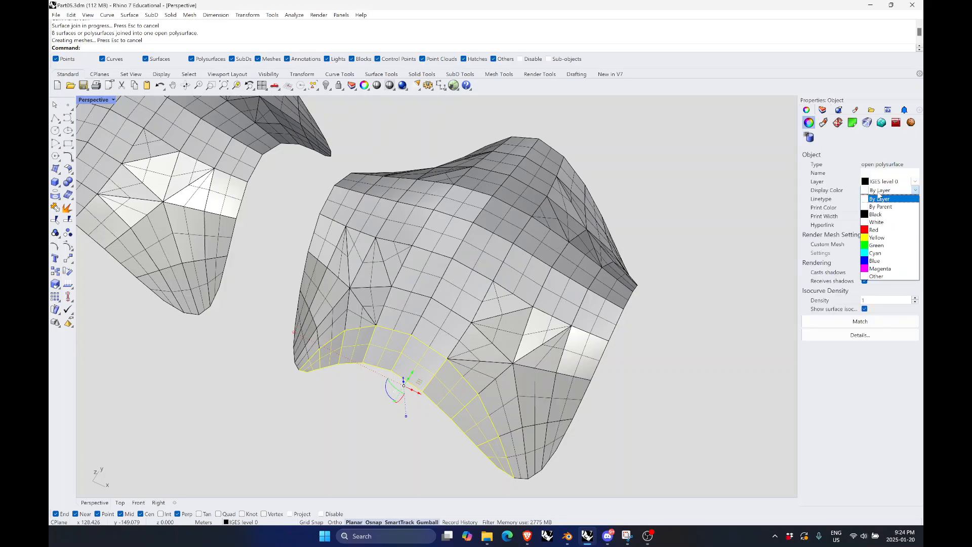
pyautogui.click(884, 224)
pyautogui.click(667, 365)
# Join the ten surfaces, quads and triangles, directly behind the red strip into a second polysurface strip
pyautogui.moveTo(588, 348); pyautogui.dragTo(536, 438, button='right')
pyautogui.click(537, 436)
pyautogui.keyDown('shift'); pyautogui.click(531, 397); pyautogui.keyUp('shift')
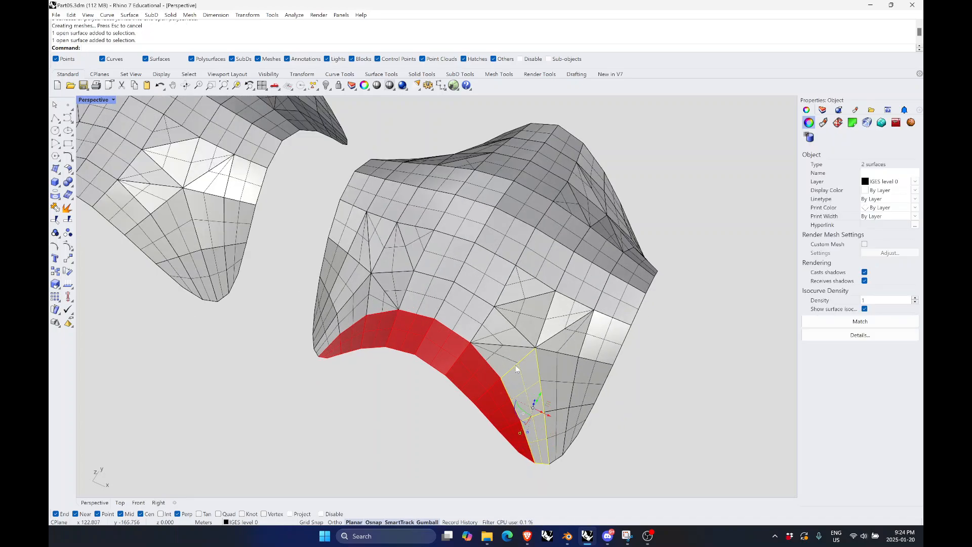
pyautogui.keyDown('shift'); pyautogui.click(508, 352); pyautogui.keyUp('shift')
pyautogui.keyDown('shift'); pyautogui.click(506, 333); pyautogui.keyUp('shift')
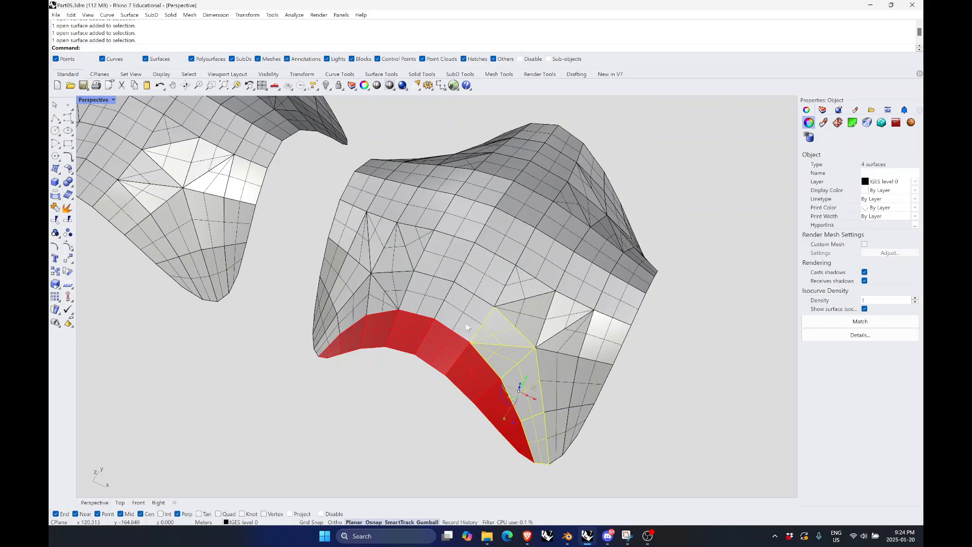
pyautogui.keyDown('shift'); pyautogui.click(459, 309); pyautogui.keyUp('shift')
pyautogui.keyDown('shift'); pyautogui.click(420, 299); pyautogui.keyUp('shift')
pyautogui.keyDown('shift'); pyautogui.click(385, 293); pyautogui.keyUp('shift')
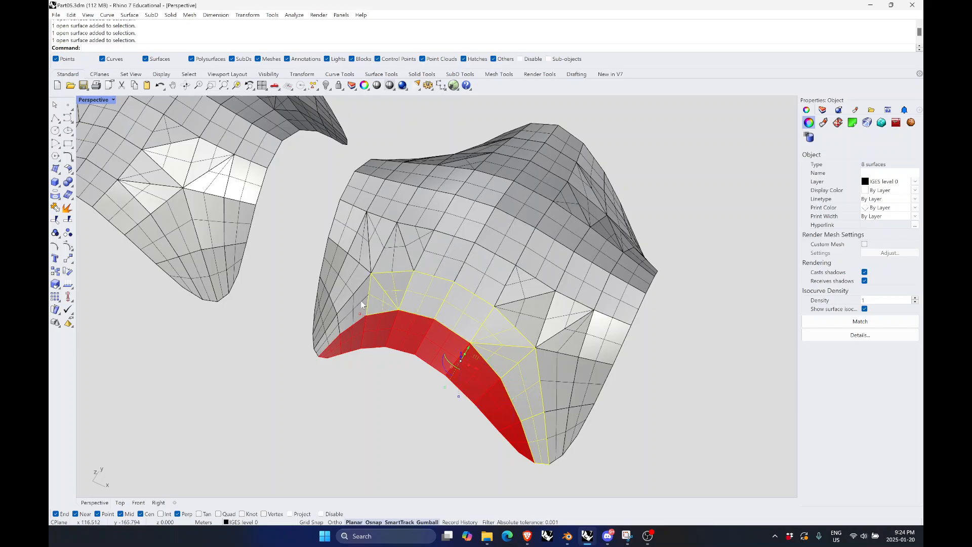
pyautogui.keyDown('shift'); pyautogui.click(358, 302); pyautogui.keyUp('shift')
pyautogui.keyDown('shift'); pyautogui.click(337, 332); pyautogui.keyUp('shift')
pyautogui.press('Return')
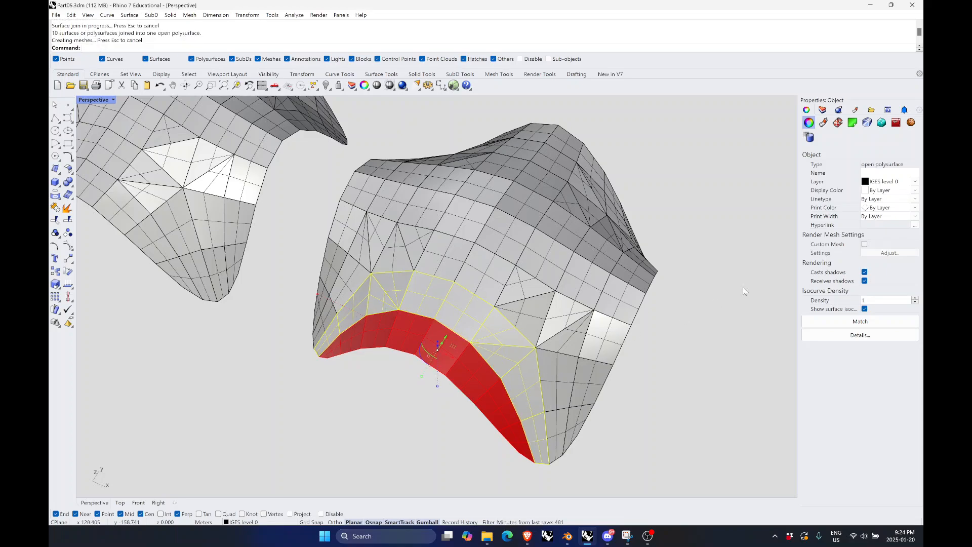
# Set the display colour of the second strip, adjoining the red one, to Green
pyautogui.click(891, 190)
pyautogui.click(884, 253)
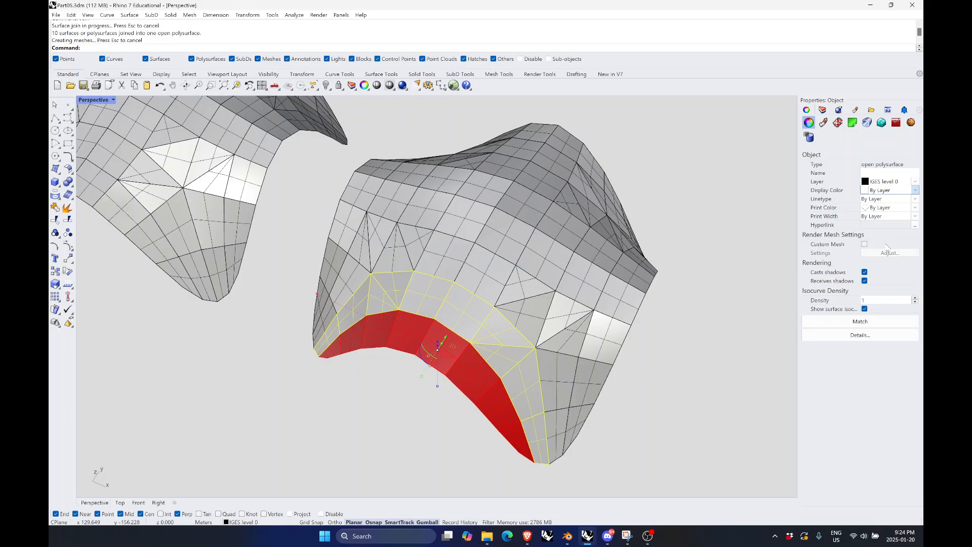
pyautogui.click(708, 375)
# Set the display colour of the eight surfaces bordering the second arched opening, adjacent to the coloured one, to Red
pyautogui.scroll(-5, 626, 284)
pyautogui.moveTo(626, 284); pyautogui.dragTo(415, 329, button='right')
pyautogui.scroll(2, 414, 358)
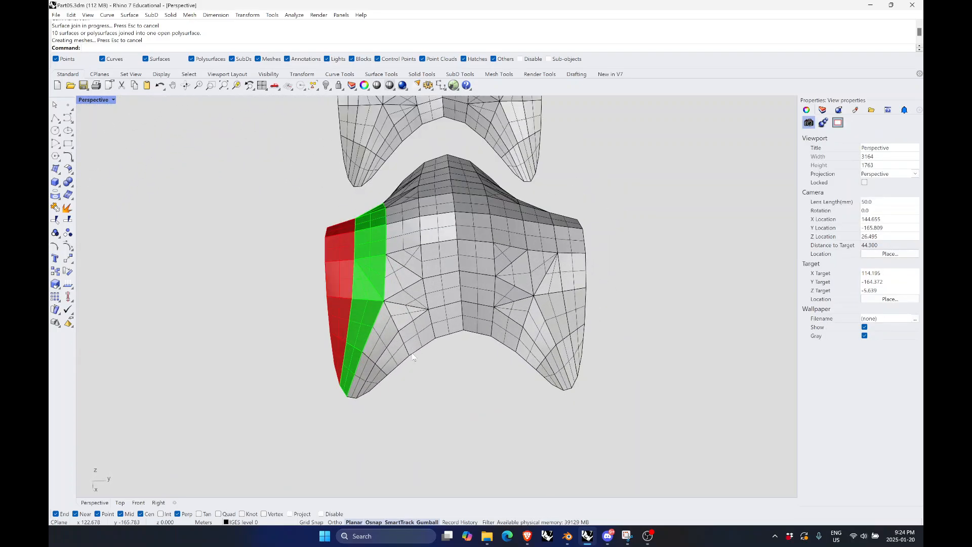
pyautogui.scroll(2, 414, 358)
pyautogui.click(359, 389)
pyautogui.keyDown('shift'); pyautogui.click(383, 361); pyautogui.keyUp('shift')
pyautogui.keyDown('shift'); pyautogui.click(428, 330); pyautogui.keyUp('shift')
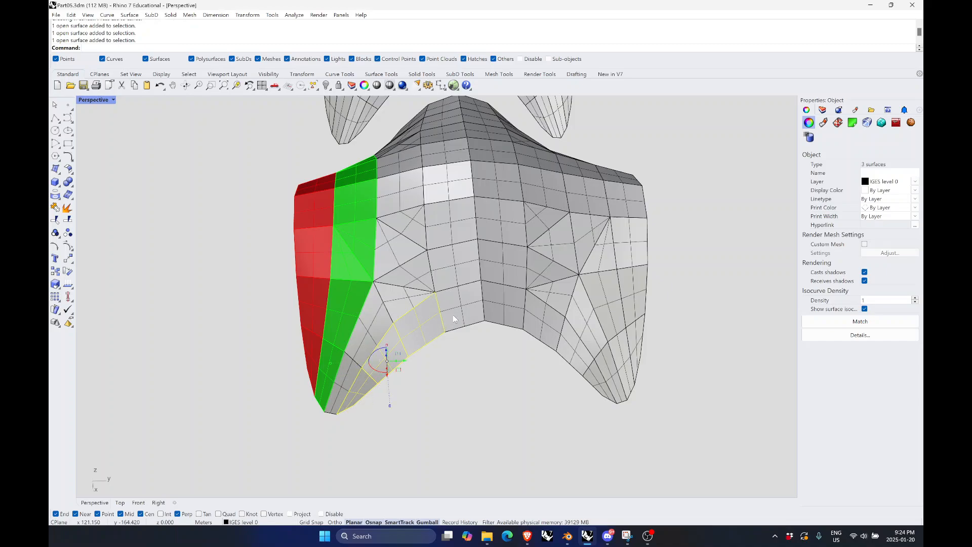
pyautogui.keyDown('shift'); pyautogui.click(452, 318); pyautogui.keyUp('shift')
pyautogui.keyDown('shift'); pyautogui.click(502, 308); pyautogui.keyUp('shift')
pyautogui.keyDown('shift'); pyautogui.click(535, 318); pyautogui.keyUp('shift')
pyautogui.keyDown('shift'); pyautogui.click(583, 367); pyautogui.keyUp('shift')
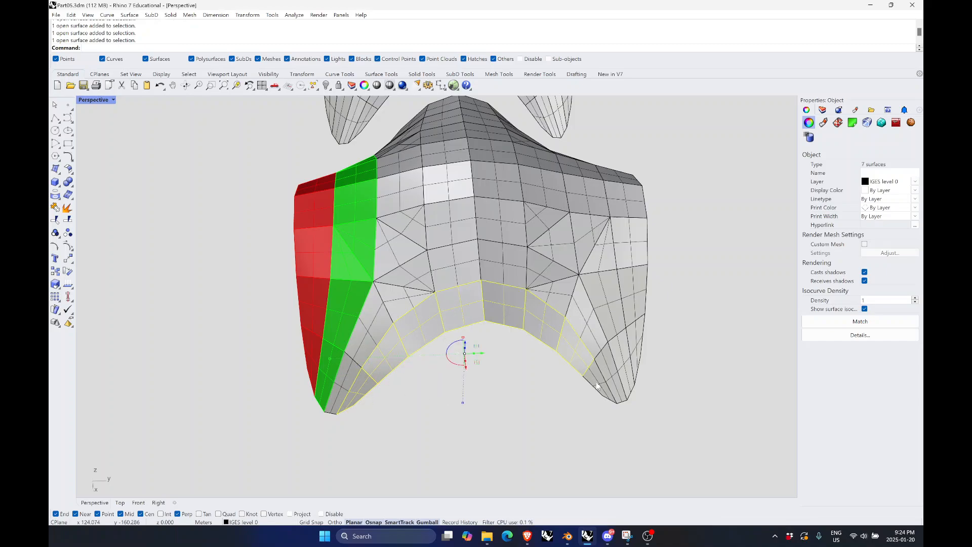
pyautogui.keyDown('shift'); pyautogui.click(597, 387); pyautogui.keyUp('shift')
pyautogui.scroll(-5, 494, 390)
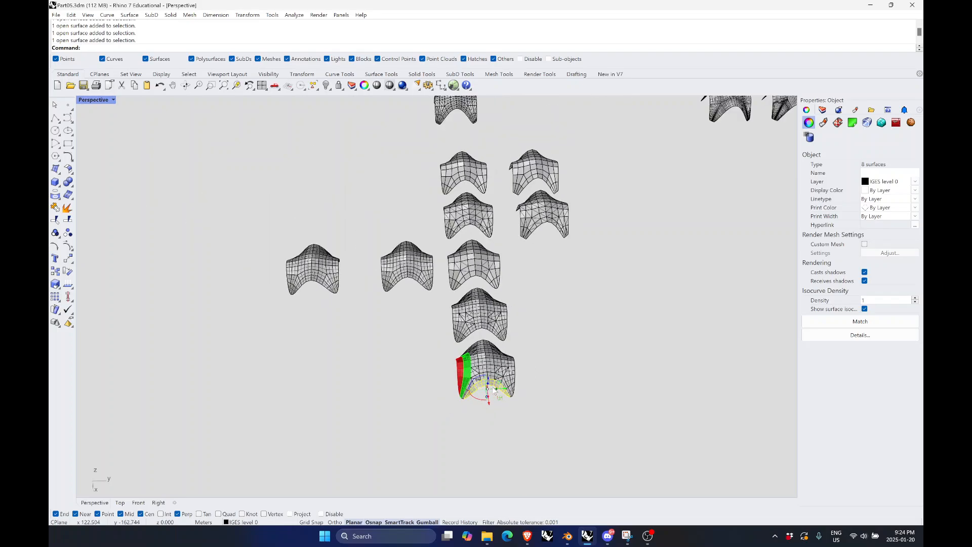
pyautogui.scroll(6, 474, 207)
pyautogui.moveTo(412, 242); pyautogui.dragTo(587, 309, button='right')
pyautogui.scroll(-5, 587, 309)
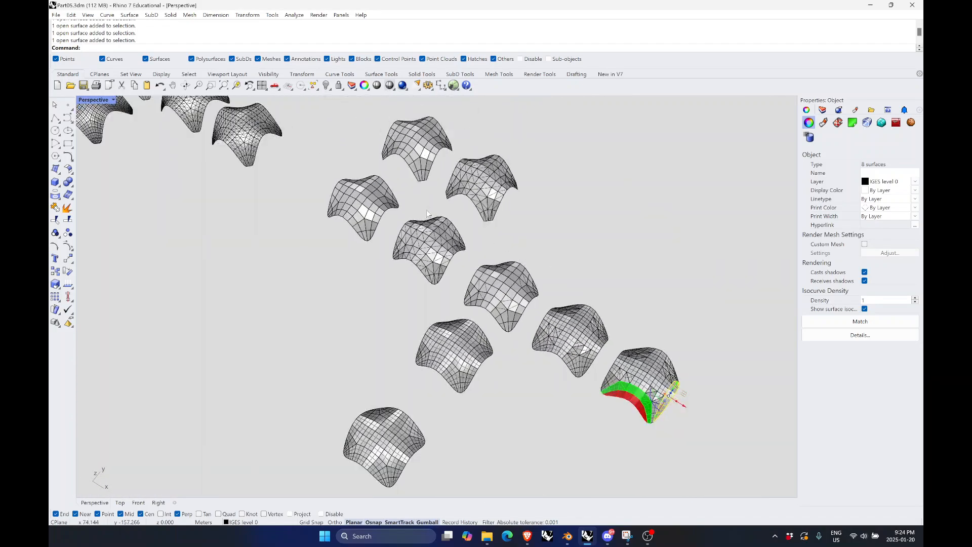
pyautogui.scroll(6, 380, 210)
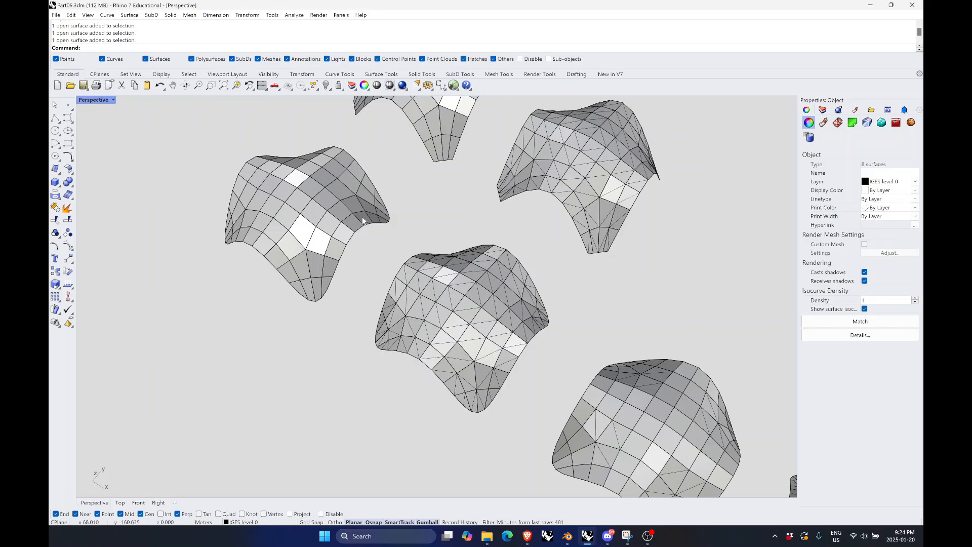
pyautogui.scroll(-8, 362, 218)
pyautogui.keyDown('shift'); pyautogui.moveTo(562, 357); pyautogui.dragTo(515, 322, button='right'); pyautogui.keyUp('shift')
pyautogui.scroll(10, 509, 324)
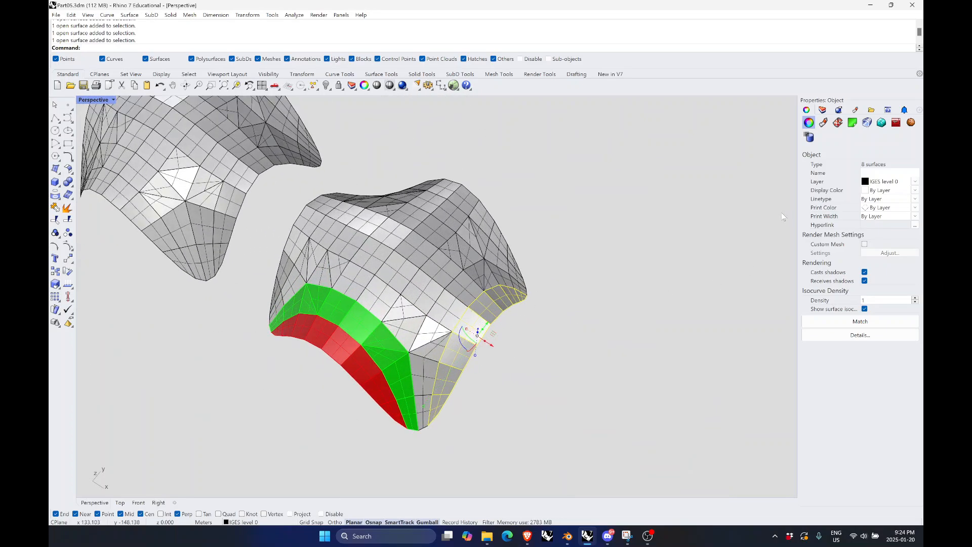
pyautogui.click(889, 190)
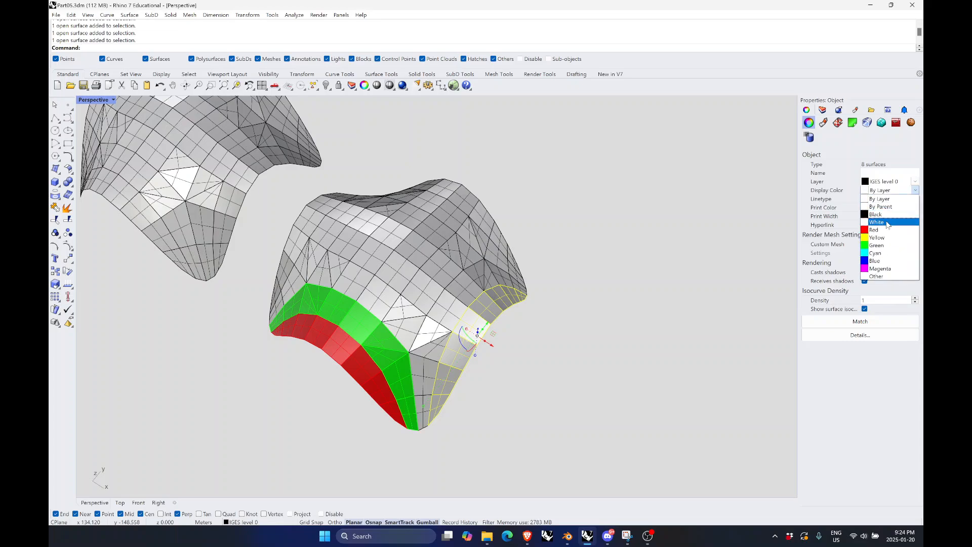
pyautogui.click(886, 234)
pyautogui.press('Escape')
# Set the display colour of the ten quad and triangle surfaces directly behind the second red edge strip to Green
pyautogui.scroll(4, 423, 370)
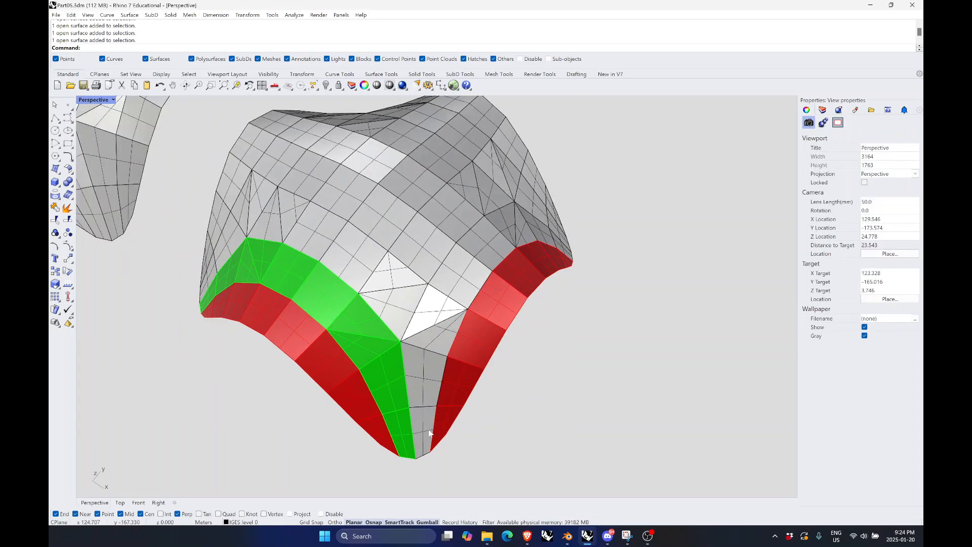
pyautogui.click(430, 431)
pyautogui.keyDown('shift'); pyautogui.click(425, 380); pyautogui.keyUp('shift')
pyautogui.keyDown('shift'); pyautogui.click(437, 334); pyautogui.keyUp('shift')
pyautogui.keyDown('shift'); pyautogui.click(440, 308); pyautogui.keyUp('shift')
pyautogui.keyDown('shift'); pyautogui.click(459, 276); pyautogui.keyUp('shift')
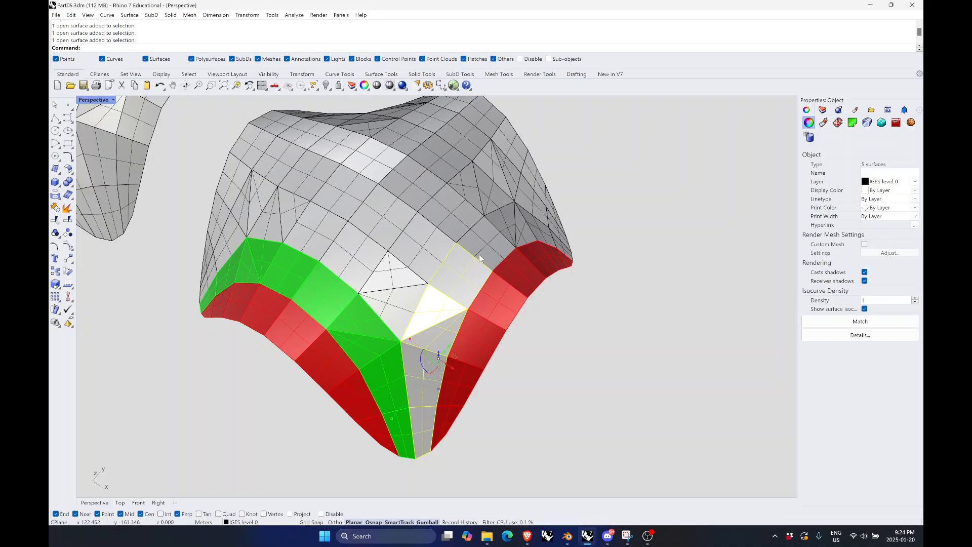
pyautogui.keyDown('shift'); pyautogui.click(479, 254); pyautogui.keyUp('shift')
pyautogui.keyDown('shift'); pyautogui.click(509, 228); pyautogui.keyUp('shift')
pyautogui.keyDown('shift'); pyautogui.click(540, 232); pyautogui.keyUp('shift')
pyautogui.scroll(-2, 615, 267)
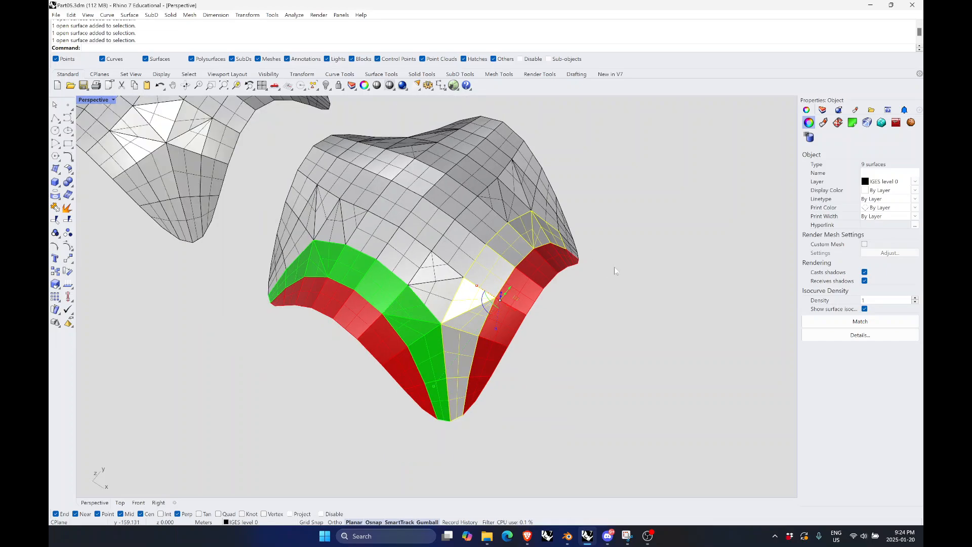
pyautogui.moveTo(615, 267); pyautogui.dragTo(506, 284, button='right')
pyautogui.keyDown('shift'); pyautogui.click(596, 380); pyautogui.keyUp('shift')
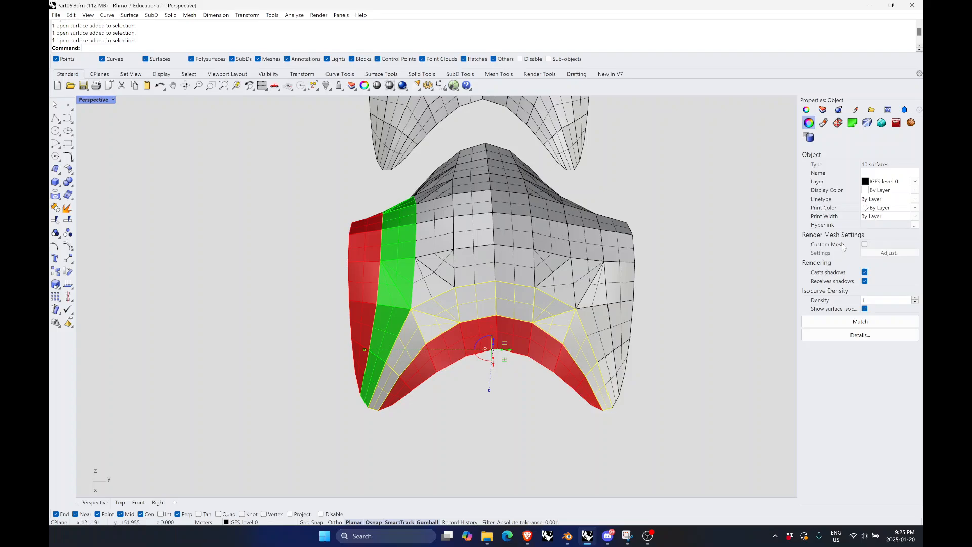
pyautogui.click(893, 190)
pyautogui.click(884, 252)
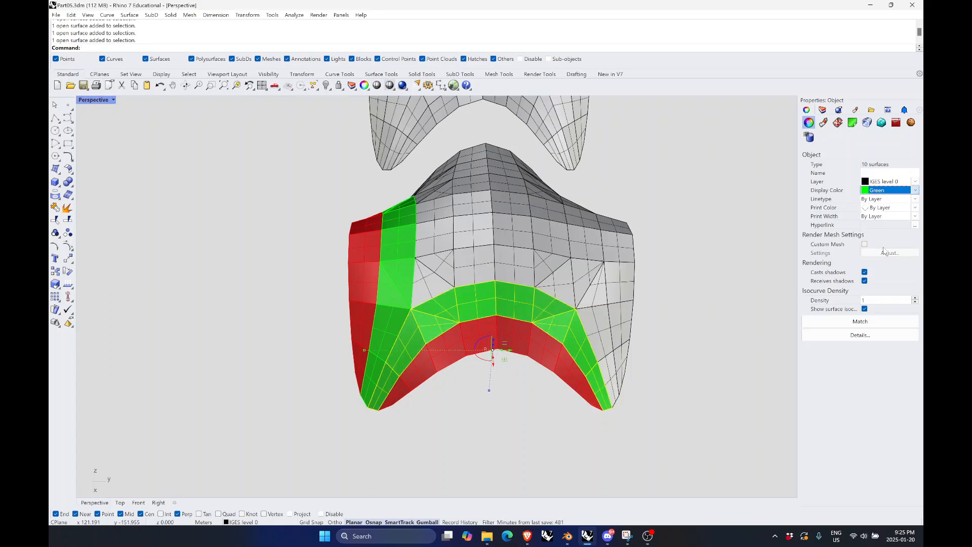
pyautogui.click(665, 373)
# Set the display colour of the eight surfaces bordering the third, still uncoloured arched opening to Red
pyautogui.scroll(-4, 610, 281)
pyautogui.moveTo(610, 280); pyautogui.dragTo(548, 285, button='right')
pyautogui.scroll(-4, 474, 266)
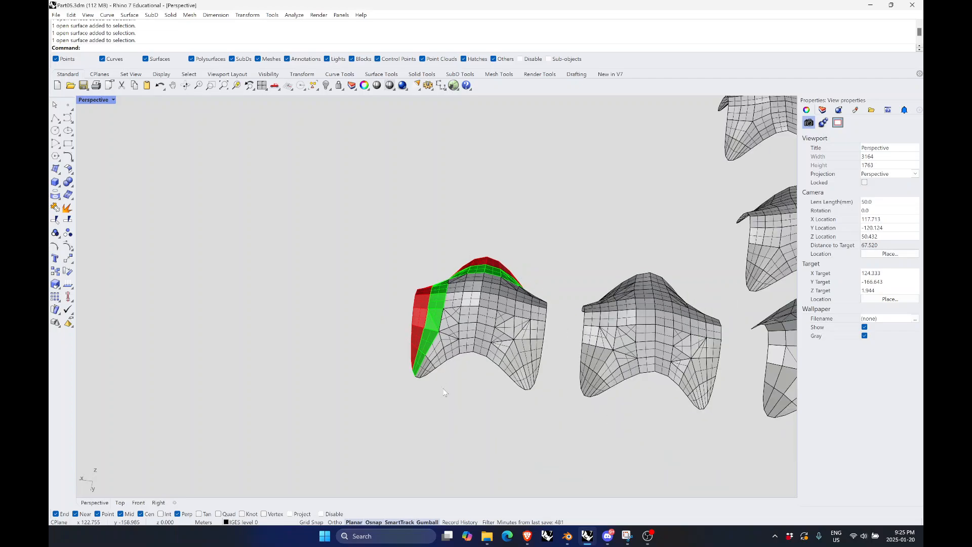
pyautogui.scroll(6, 438, 372)
pyautogui.click(423, 361)
pyautogui.keyDown('shift'); pyautogui.click(426, 346); pyautogui.keyUp('shift')
pyautogui.keyDown('shift'); pyautogui.click(445, 316); pyautogui.keyUp('shift')
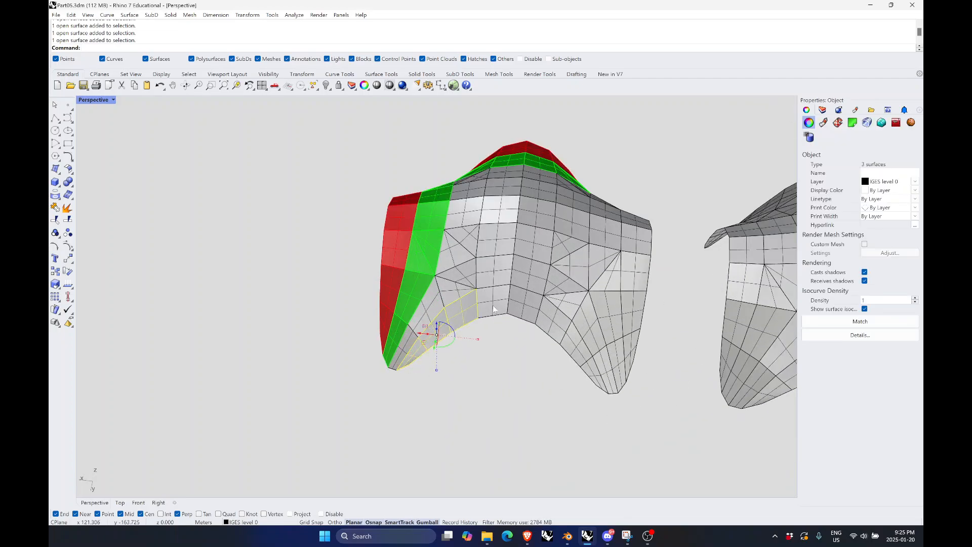
pyautogui.keyDown('shift'); pyautogui.click(494, 304); pyautogui.keyUp('shift')
pyautogui.keyDown('shift'); pyautogui.click(531, 314); pyautogui.keyUp('shift')
pyautogui.keyDown('shift'); pyautogui.click(553, 317); pyautogui.keyUp('shift')
pyautogui.keyDown('shift'); pyautogui.click(574, 342); pyautogui.keyUp('shift')
pyautogui.keyDown('shift'); pyautogui.click(596, 373); pyautogui.keyUp('shift')
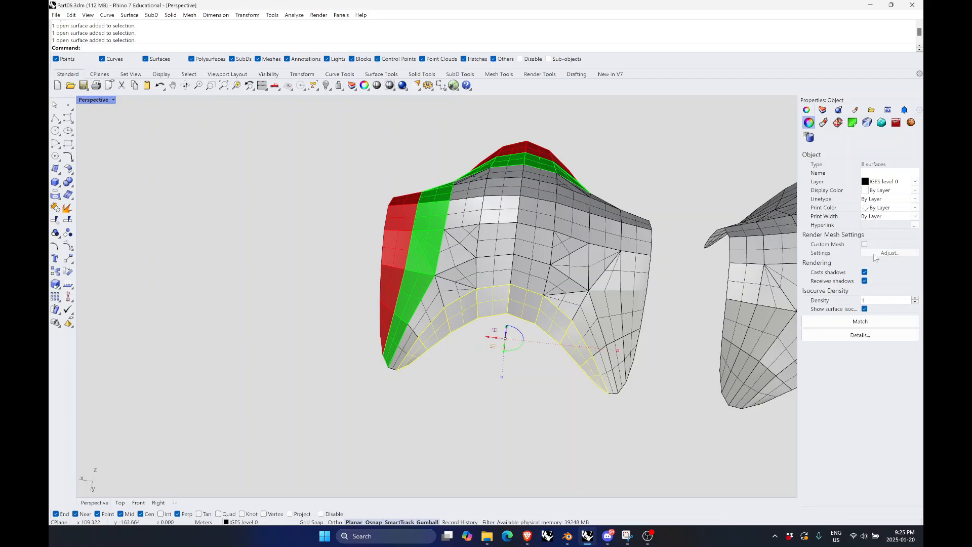
pyautogui.click(888, 200)
pyautogui.click(893, 191)
pyautogui.click(892, 192)
pyautogui.click(874, 230)
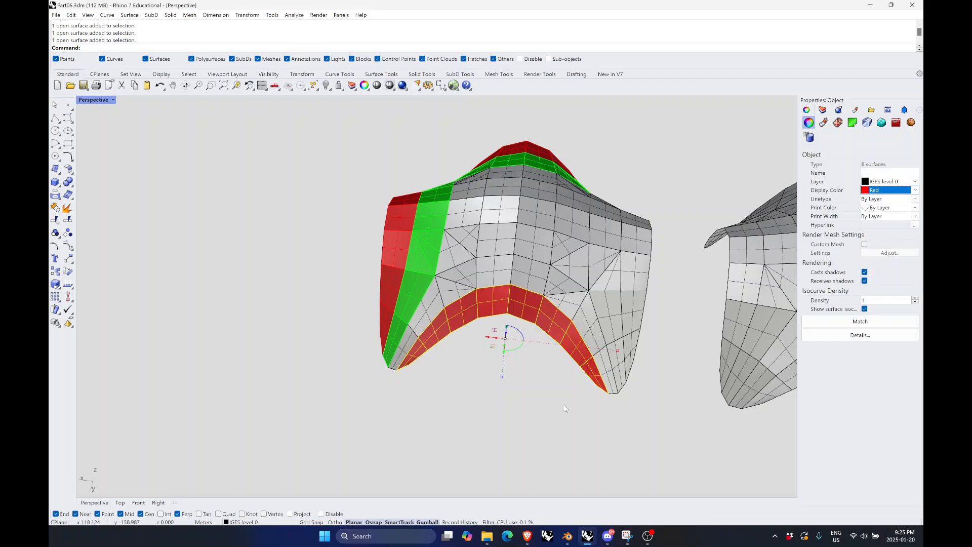
pyautogui.click(563, 404)
# Join the ten quad and triangle surfaces directly behind the third red edge strip into one polysurface strip
pyautogui.scroll(-3, 465, 211)
pyautogui.scroll(3, 466, 228)
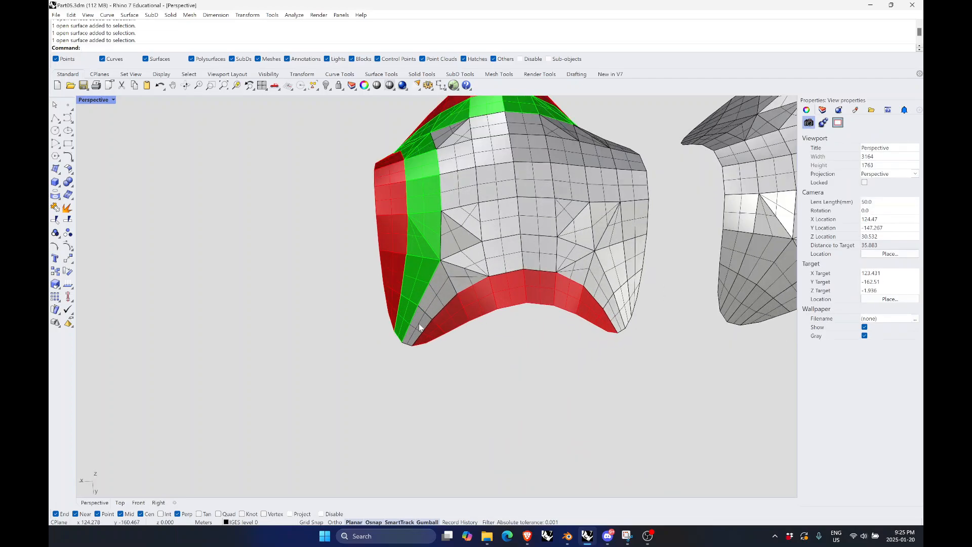
pyautogui.click(451, 290)
pyautogui.keyDown('shift'); pyautogui.click(460, 278); pyautogui.keyUp('shift')
pyautogui.keyDown('shift'); pyautogui.click(475, 261); pyautogui.keyUp('shift')
pyautogui.keyDown('shift'); pyautogui.click(500, 258); pyautogui.keyUp('shift')
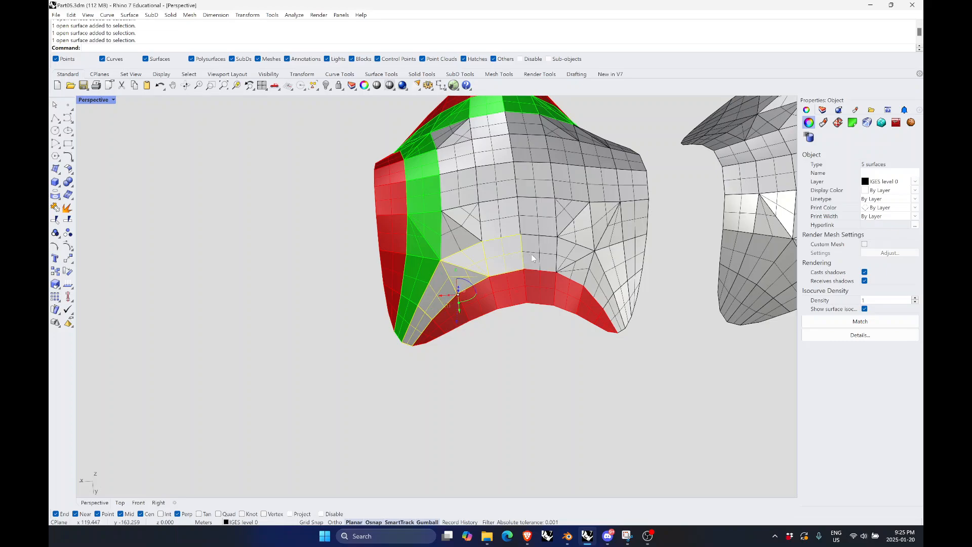
pyautogui.keyDown('shift'); pyautogui.click(535, 257); pyautogui.keyUp('shift')
pyautogui.keyDown('shift'); pyautogui.click(573, 255); pyautogui.keyUp('shift')
pyautogui.keyDown('shift'); pyautogui.click(581, 273); pyautogui.keyUp('shift')
pyautogui.keyDown('shift'); pyautogui.click(599, 278); pyautogui.keyUp('shift')
pyautogui.keyDown('shift'); pyautogui.click(607, 299); pyautogui.keyUp('shift')
pyautogui.keyDown('shift'); pyautogui.click(616, 318); pyautogui.keyUp('shift')
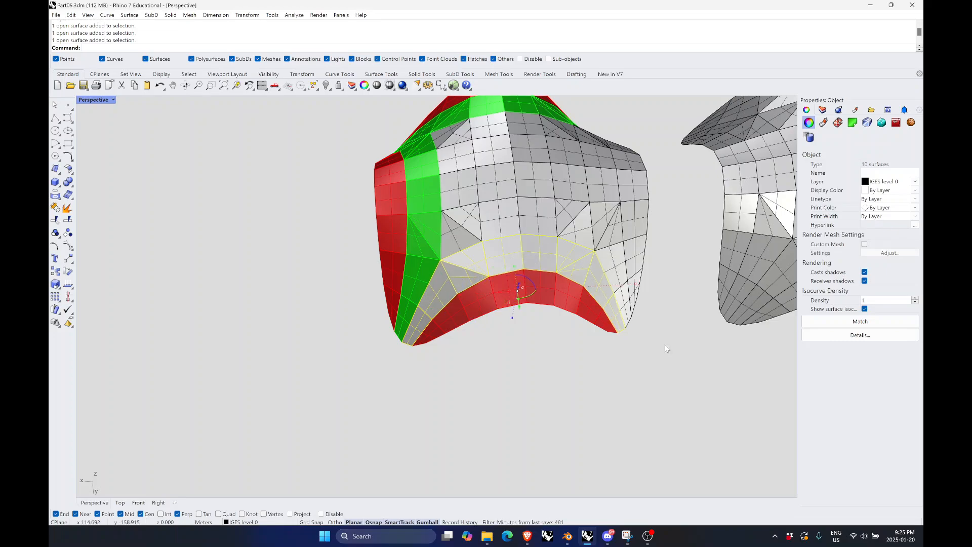
pyautogui.hotkey('ctrl', 'j')
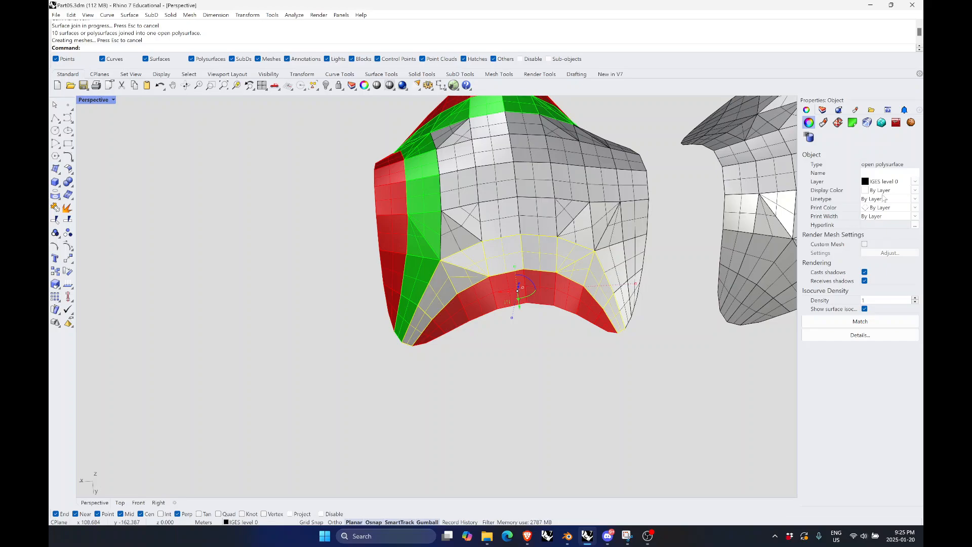
# Set the display colour of the joined strip behind the third red edge to Green
pyautogui.click(886, 195)
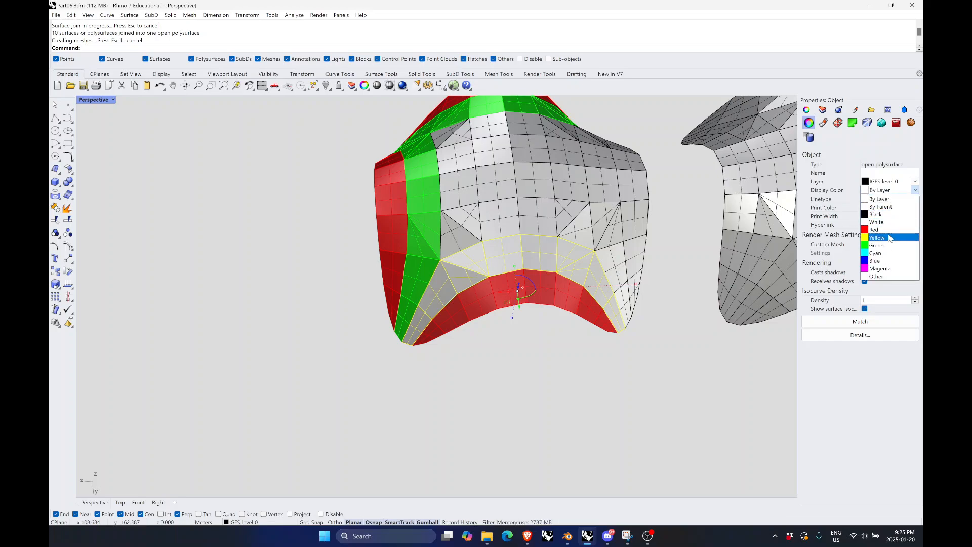
pyautogui.click(890, 246)
pyautogui.click(669, 392)
pyautogui.scroll(-6, 542, 271)
pyautogui.moveTo(499, 281); pyautogui.dragTo(508, 220, button='right')
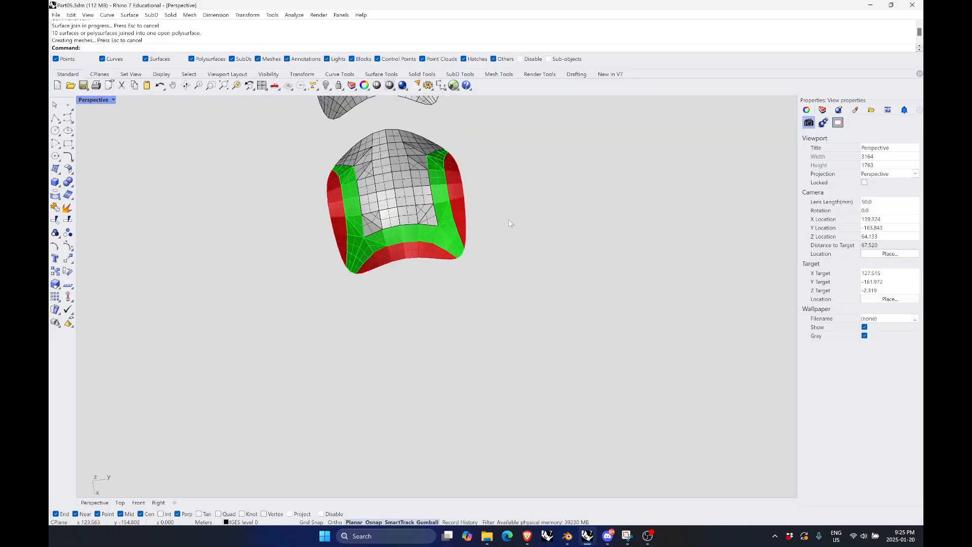
pyautogui.scroll(10, 364, 208)
pyautogui.click(328, 231)
pyautogui.scroll(-5, 393, 258)
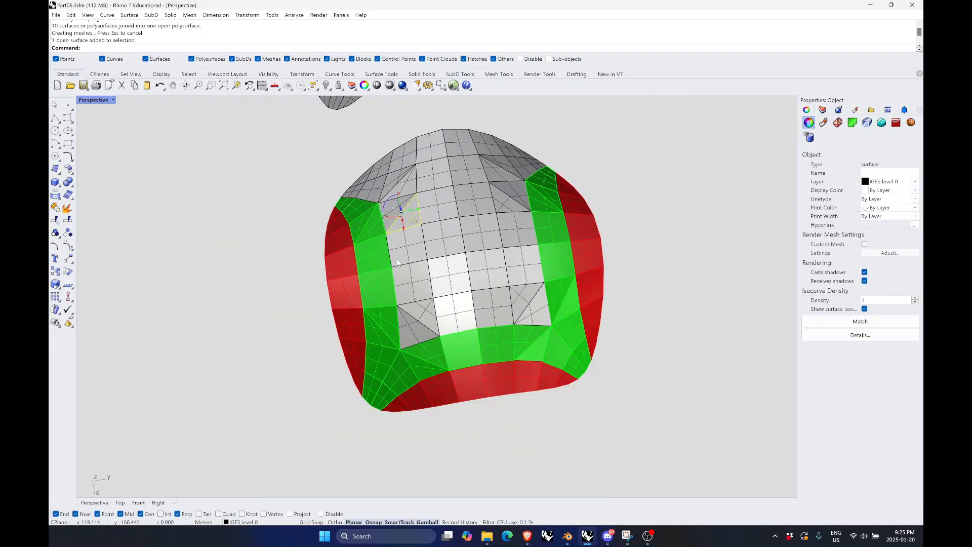
pyautogui.moveTo(396, 262); pyautogui.dragTo(439, 192, button='right')
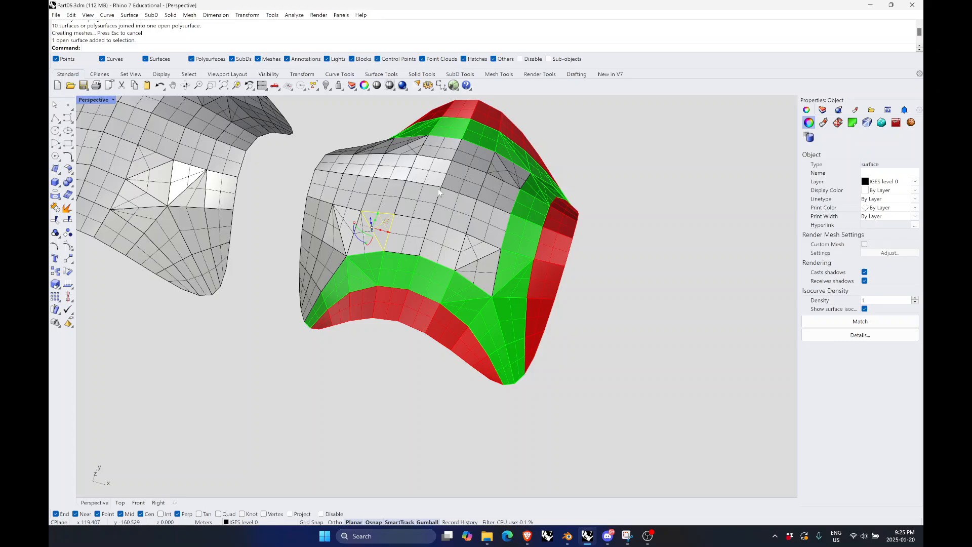
pyautogui.click(601, 448)
# Duplicate the joined red and green strips of the first arched opening into the empty space in front of the shell
pyautogui.scroll(-2, 550, 379)
pyautogui.scroll(5, 451, 335)
pyautogui.click(446, 326)
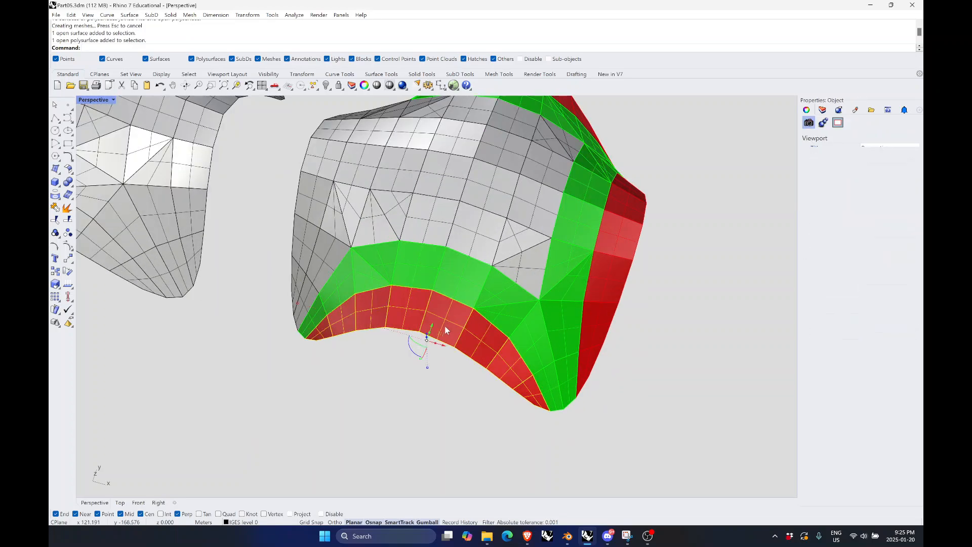
pyautogui.keyDown('shift'); pyautogui.click(446, 292); pyautogui.keyUp('shift')
pyautogui.moveTo(446, 293); pyautogui.dragTo(470, 282, button='right')
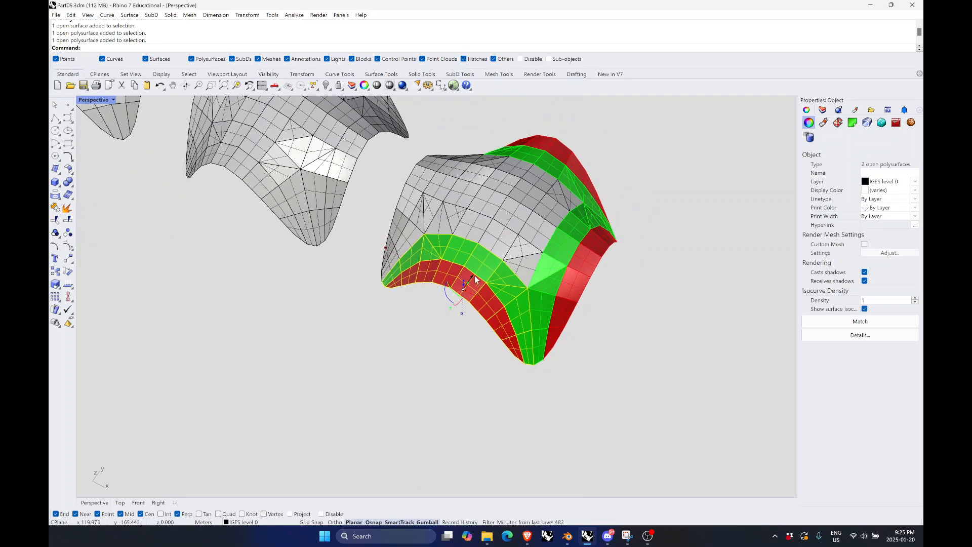
pyautogui.moveTo(475, 276); pyautogui.dragTo(430, 337)
pyautogui.click(491, 345)
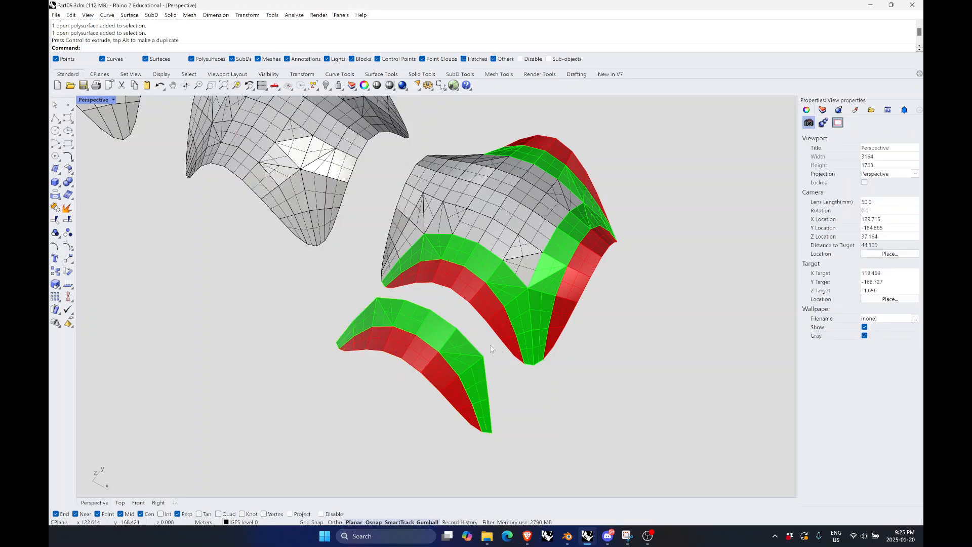
# Move the duplicated red strip away from the duplicated green strip, leaving a gap between the two
pyautogui.scroll(3, 445, 331)
pyautogui.click(423, 320)
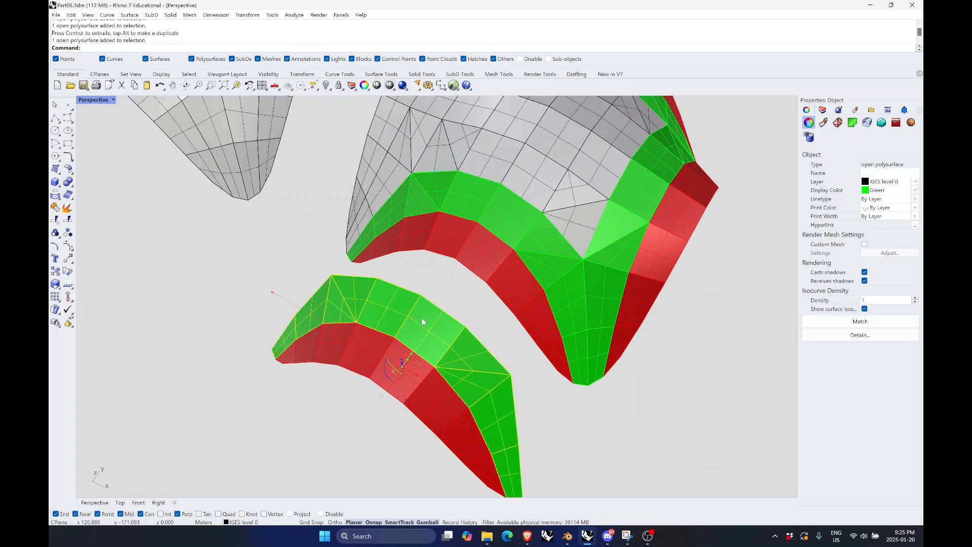
pyautogui.click(357, 371)
pyautogui.moveTo(357, 371); pyautogui.dragTo(416, 345, button='right')
pyautogui.moveTo(416, 344); pyautogui.dragTo(373, 397)
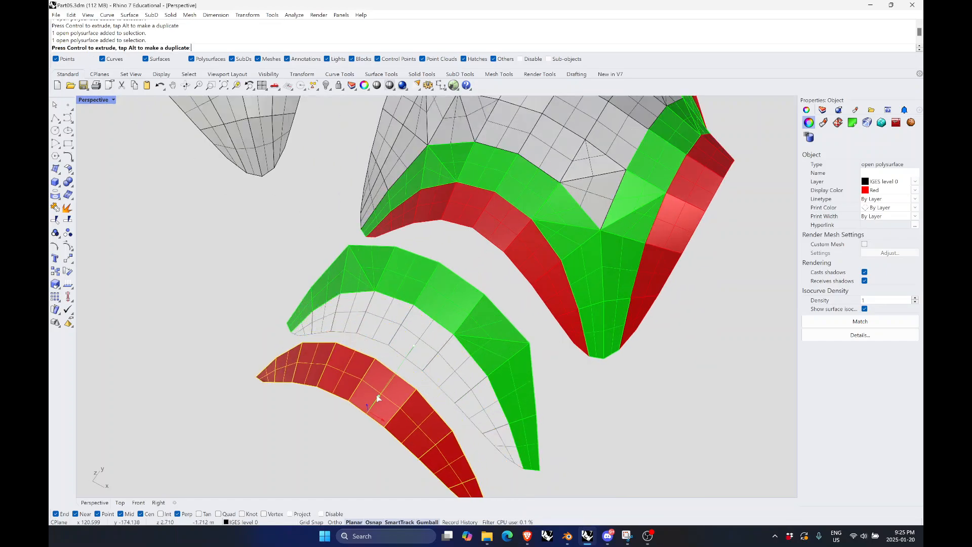
pyautogui.click(409, 362)
# Examine the shapes and panel divisions of the separated red and green strips beside the shell
pyautogui.scroll(-3, 455, 325)
pyautogui.scroll(6, 454, 322)
pyautogui.moveTo(689, 314)
pyautogui.mouseDown(button='right')
pyautogui.moveTo(619, 321)
pyautogui.moveTo(683, 323)
pyautogui.mouseUp(button='right')
pyautogui.scroll(-2, 492, 299)
pyautogui.scroll(-4, 491, 298)
pyautogui.scroll(6, 525, 311)
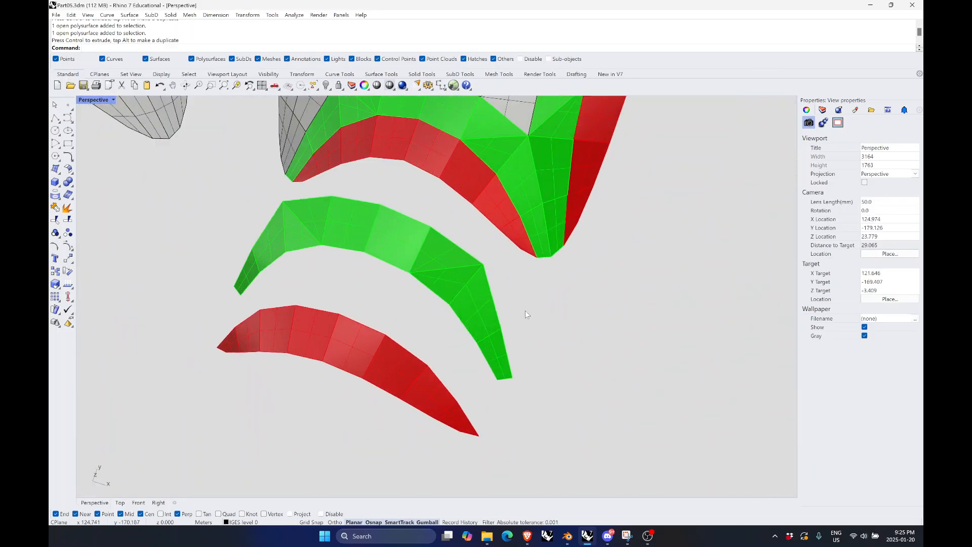
pyautogui.scroll(-4, 601, 361)
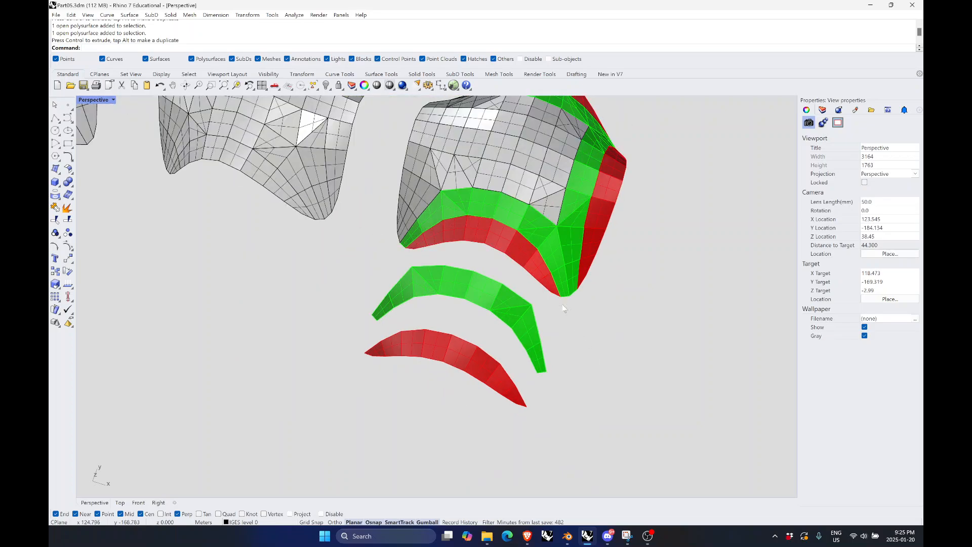
pyautogui.scroll(5, 494, 310)
pyautogui.scroll(-5, 511, 353)
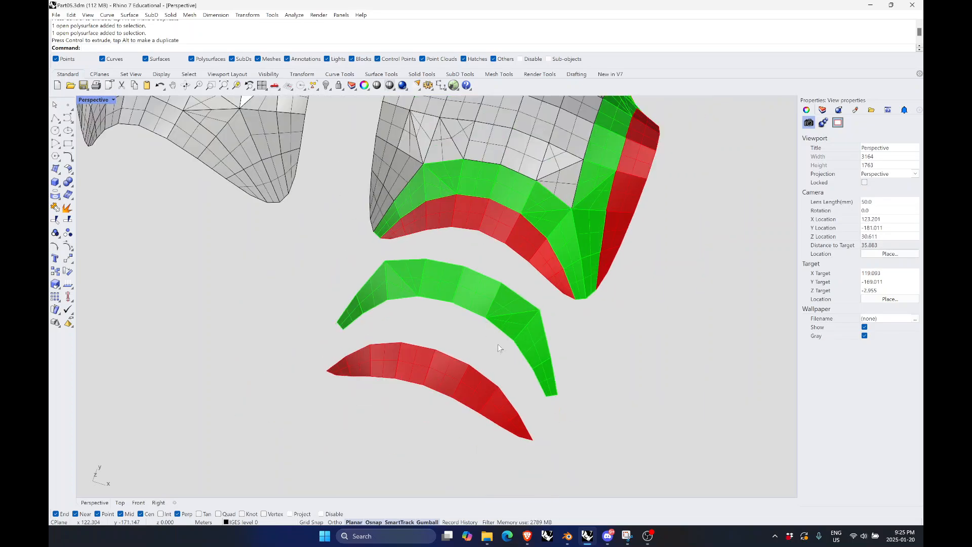
pyautogui.moveTo(499, 345); pyautogui.dragTo(520, 400, button='right')
pyautogui.scroll(5, 482, 383)
pyautogui.click(446, 382)
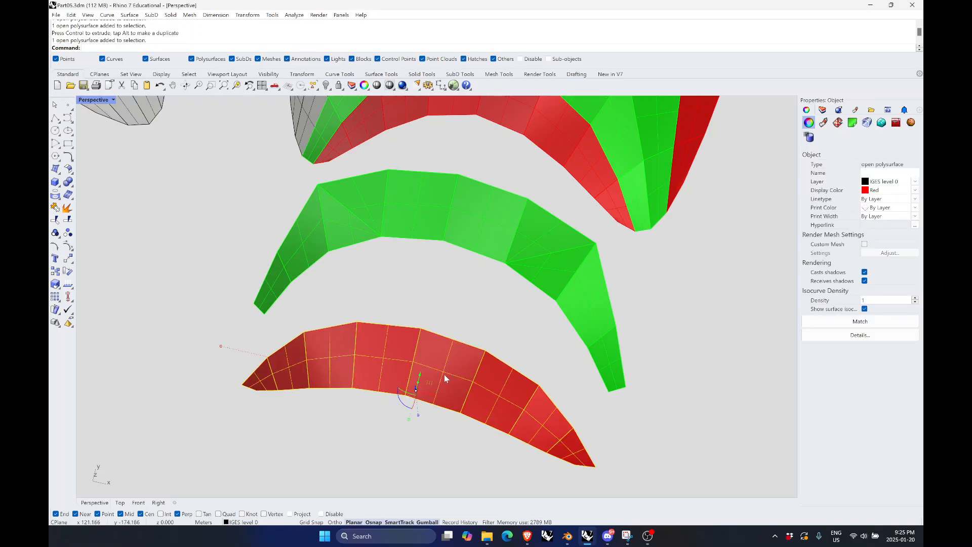
pyautogui.keyDown('shift'); pyautogui.click(505, 241); pyautogui.keyUp('shift')
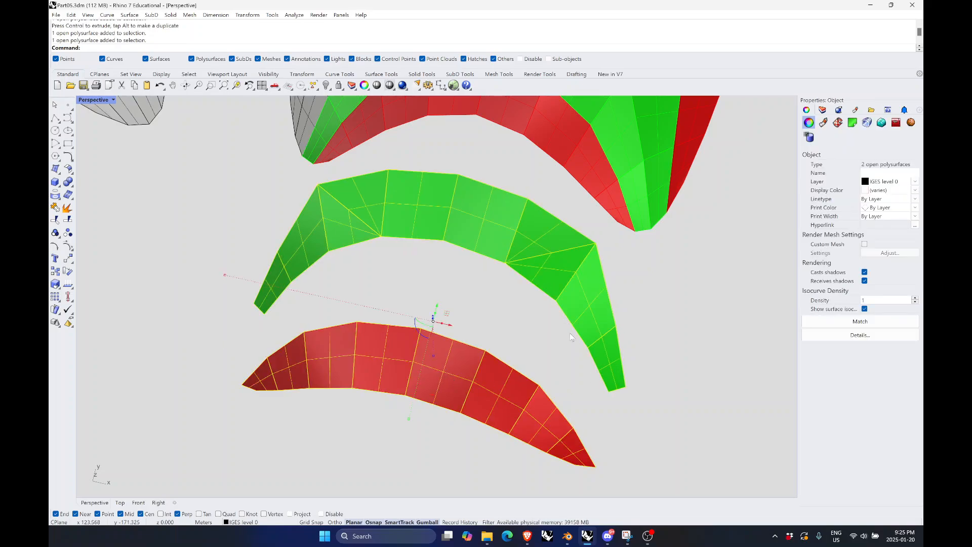
pyautogui.write('rollSrf')
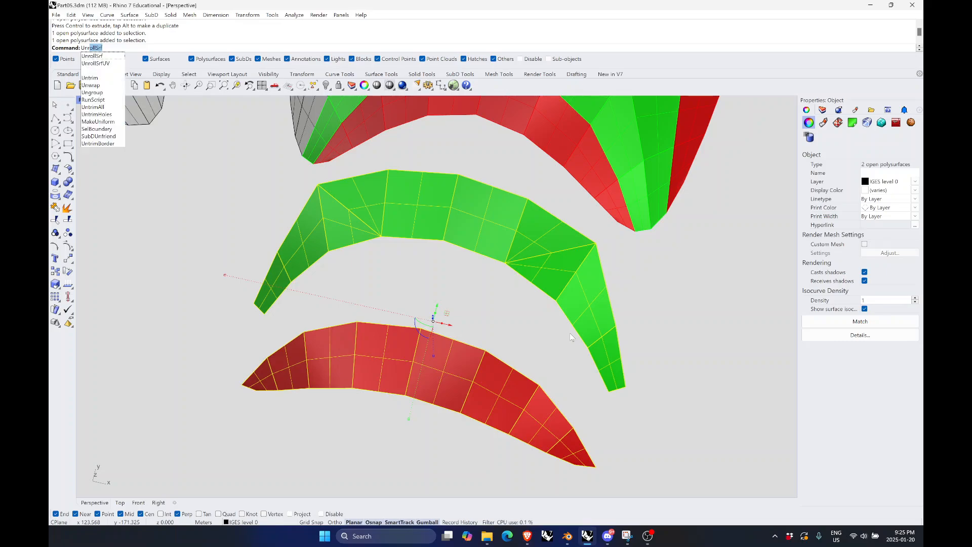
pyautogui.press('Return')
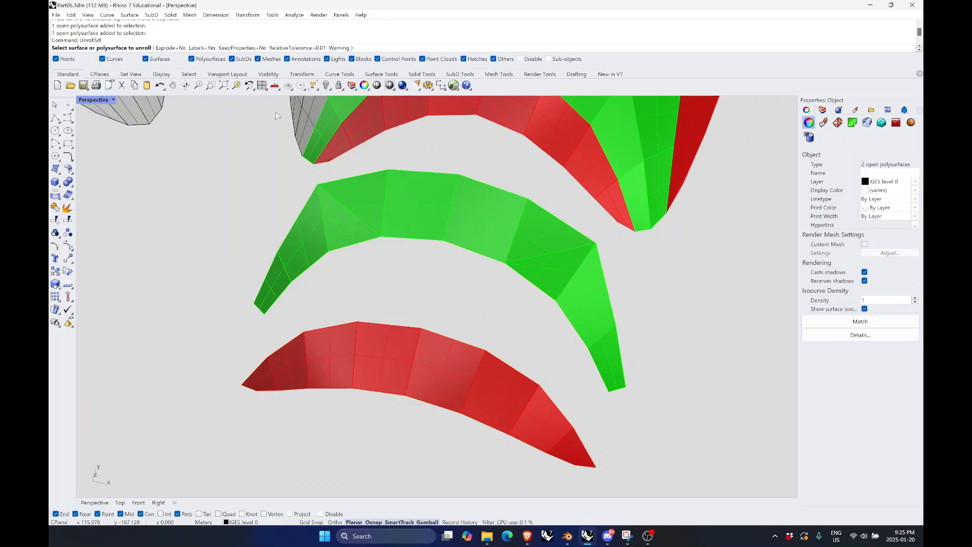
pyautogui.click(174, 48)
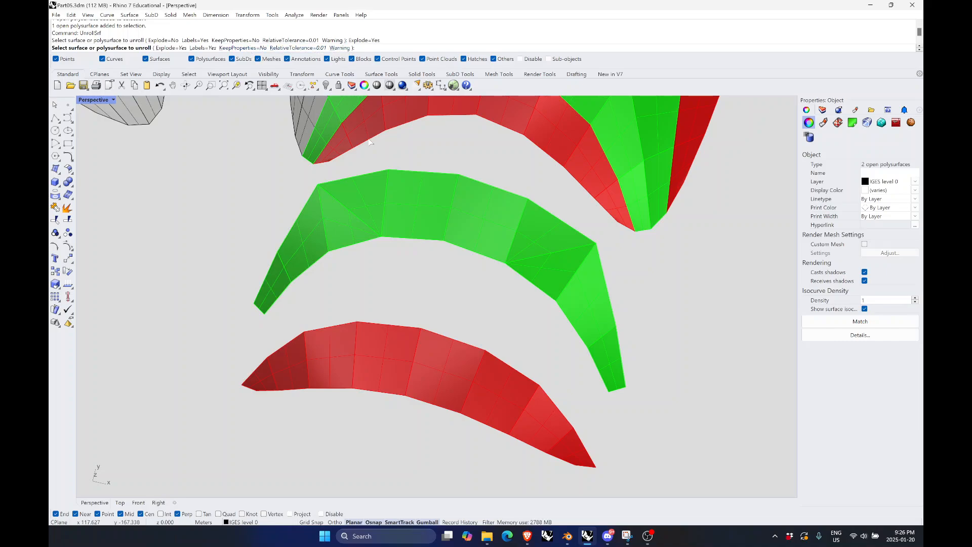
pyautogui.press('Escape')
pyautogui.scroll(-10, 546, 292)
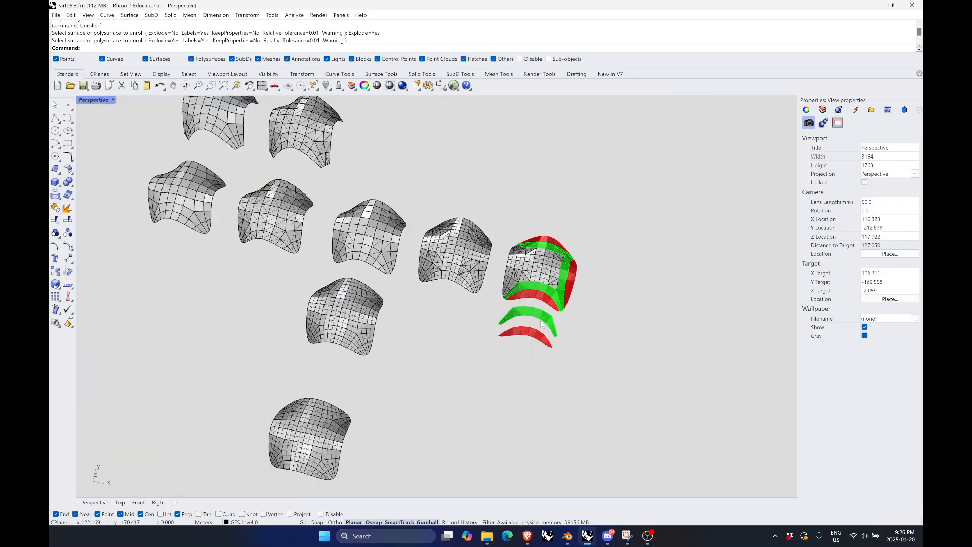
pyautogui.scroll(4, 484, 235)
pyautogui.scroll(2, 485, 236)
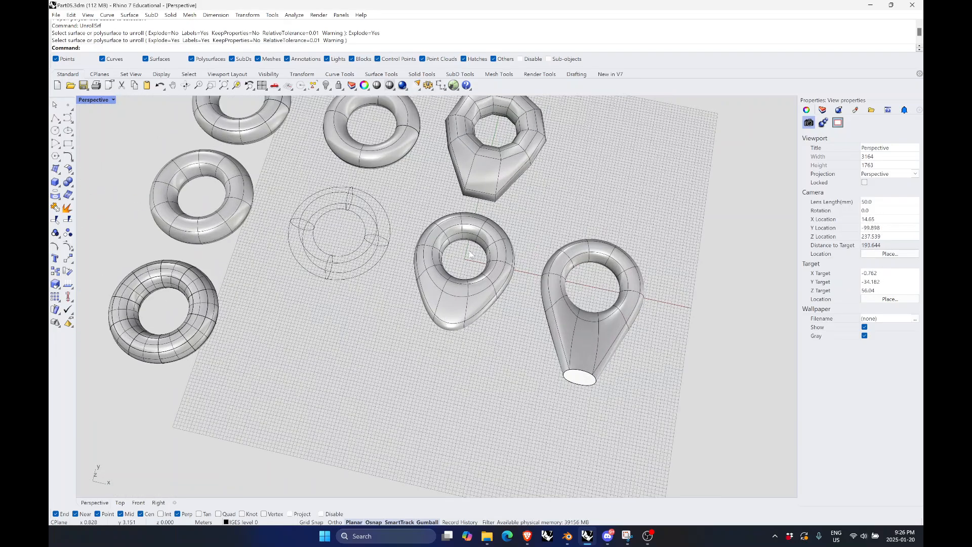
pyautogui.scroll(-8, 469, 250)
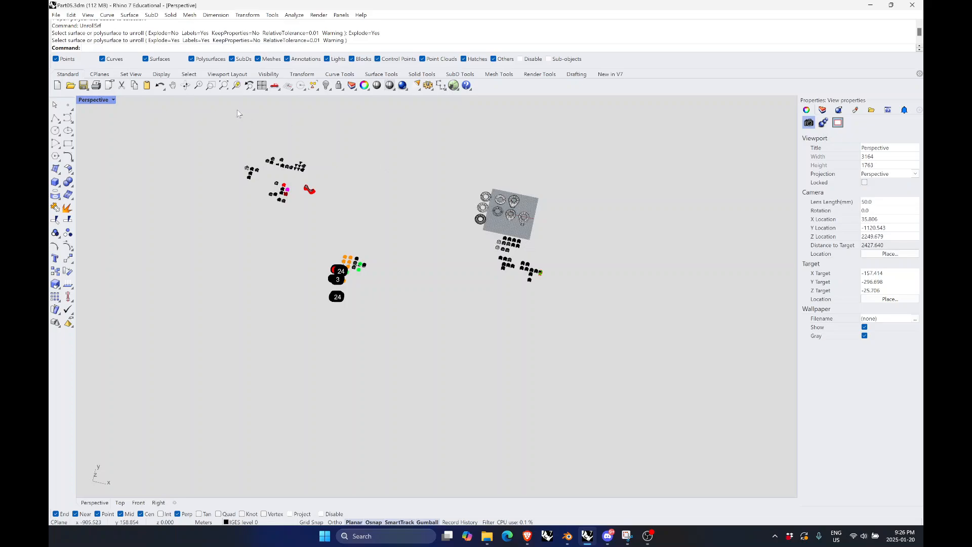
pyautogui.click(237, 85)
# Explode the duplicated red strip and join its surfaces back into one polysurface
pyautogui.scroll(8, 570, 287)
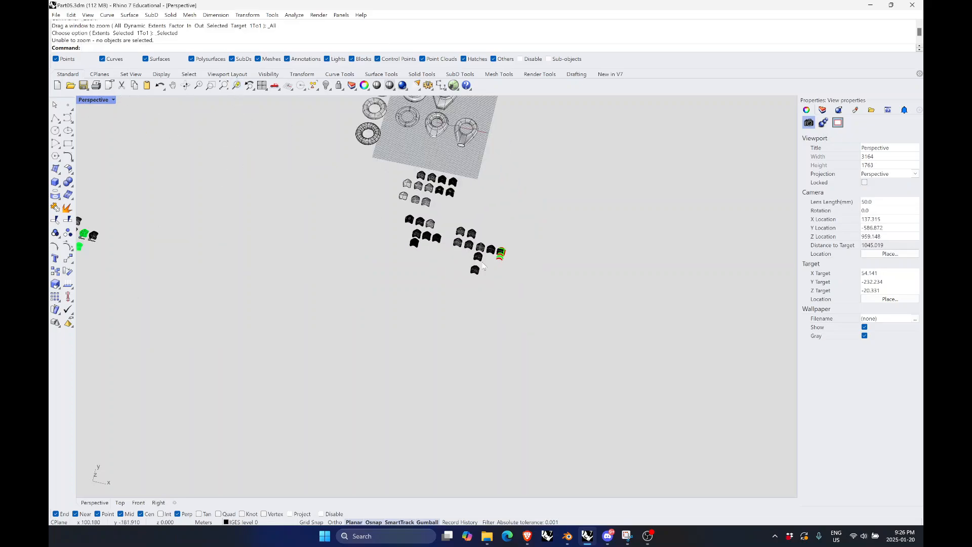
pyautogui.scroll(5, 555, 250)
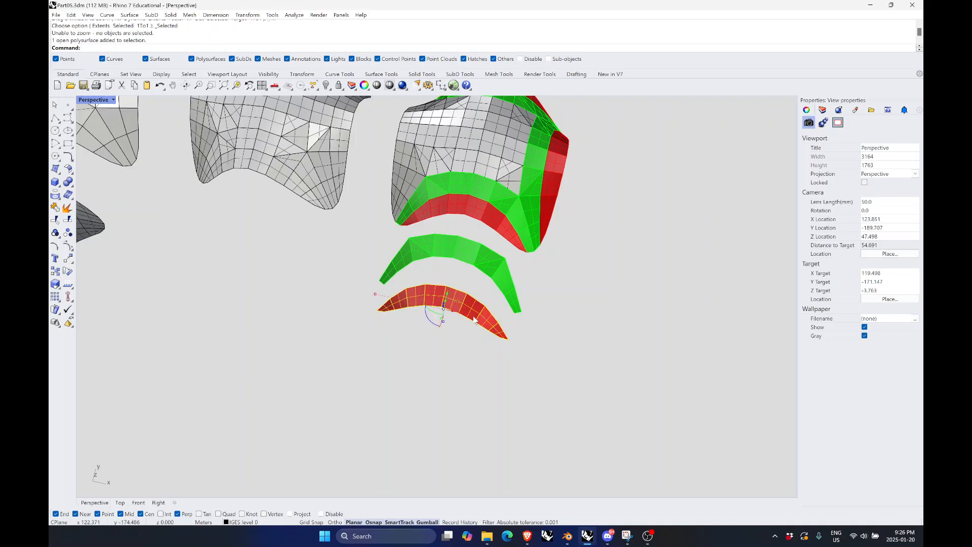
pyautogui.click(475, 319)
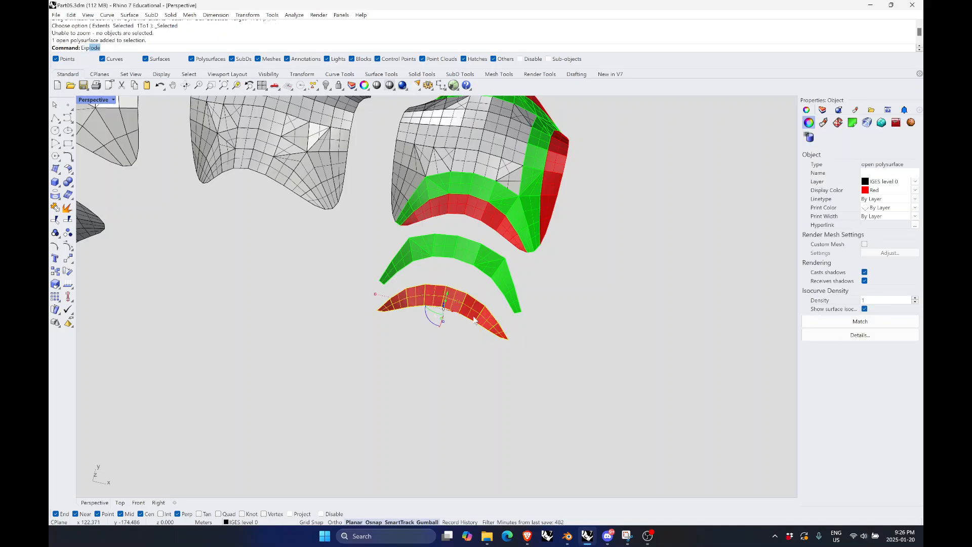
pyautogui.press('Return')
pyautogui.click(471, 379)
pyautogui.scroll(5, 472, 310)
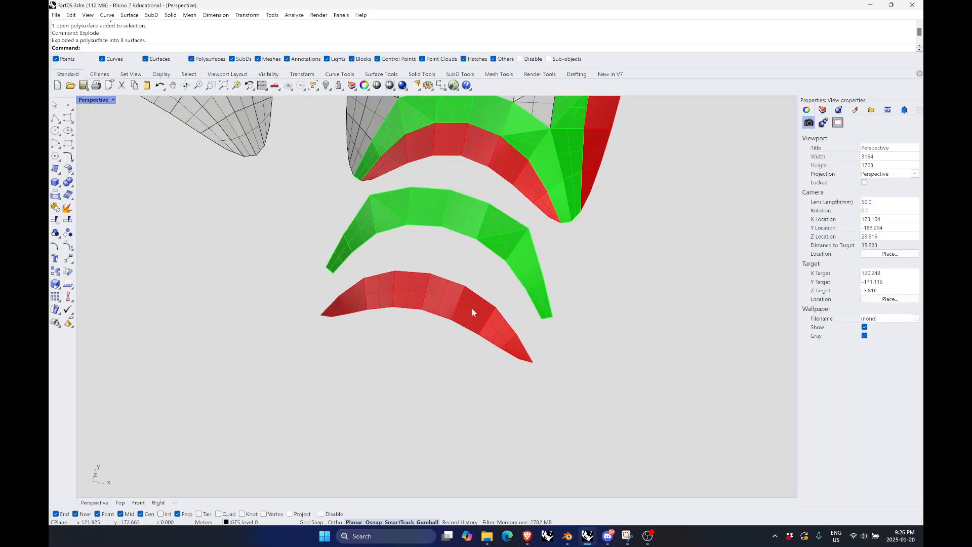
pyautogui.moveTo(497, 370); pyautogui.dragTo(529, 372, button='right')
pyautogui.moveTo(621, 427); pyautogui.dragTo(386, 299)
pyautogui.hotkey('ctrl', 'j')
pyautogui.moveTo(498, 378); pyautogui.dragTo(562, 390, button='right')
pyautogui.scroll(2, 471, 329)
pyautogui.press('Escape')
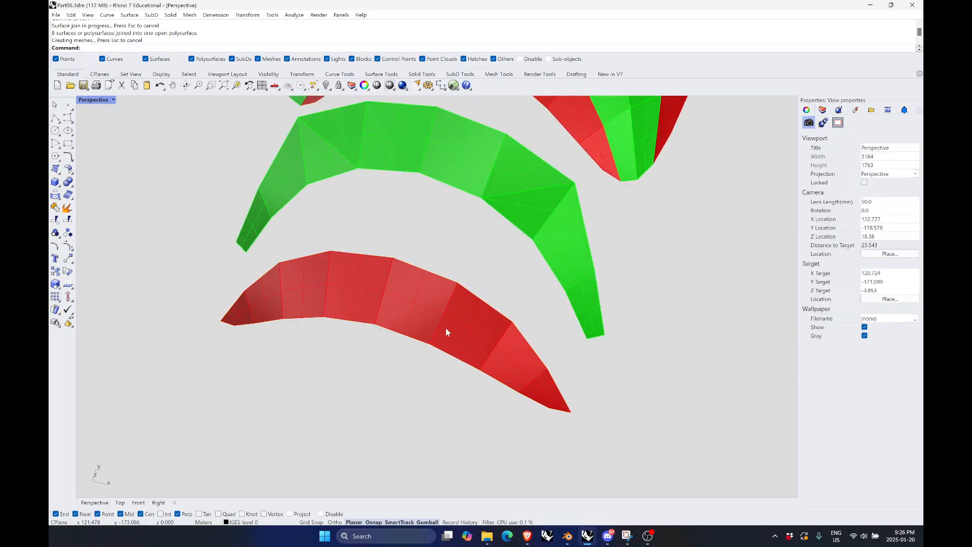
# Unroll the duplicated red strip with UnrollSrf, keeping its panels unexploded and labels switched on
pyautogui.click(446, 332)
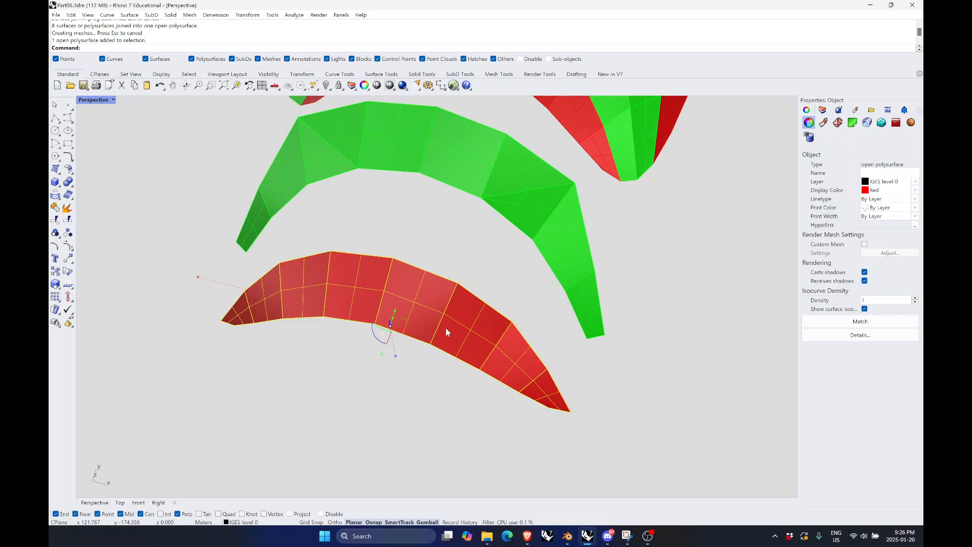
pyautogui.write('UnrollSrf')
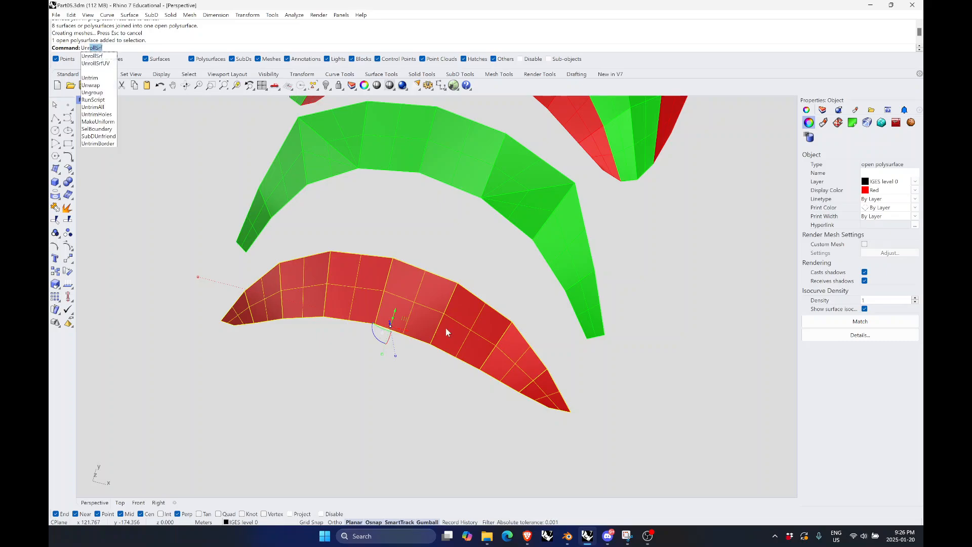
pyautogui.press('Return')
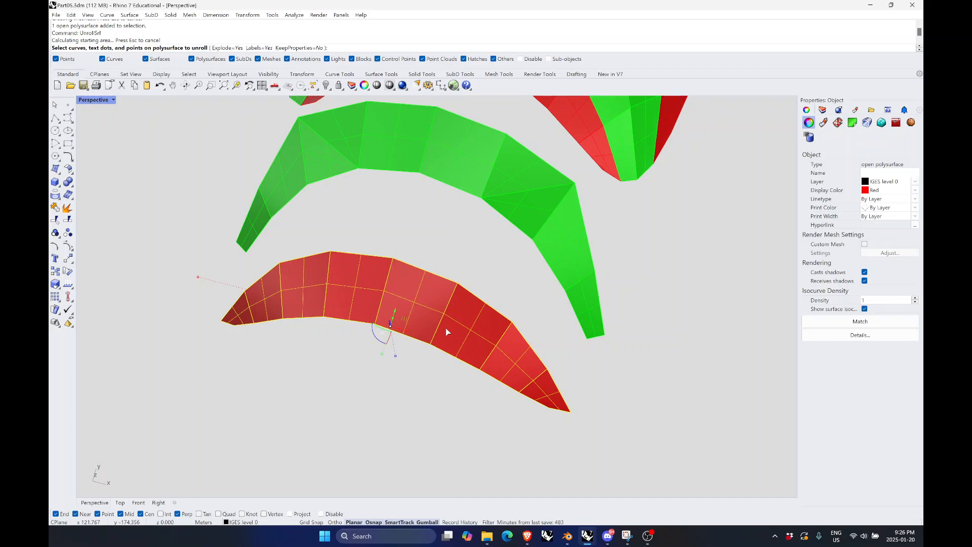
pyautogui.click(231, 48)
pyautogui.press('Return')
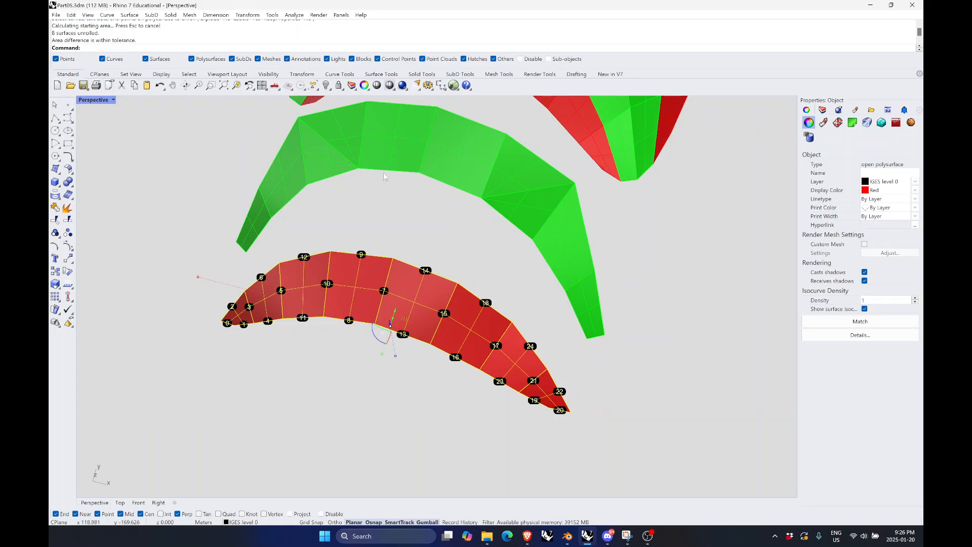
# Move the unrolled, numbered red strip from the world origin into the empty space beside the red and green strips
pyautogui.scroll(-10, 521, 373)
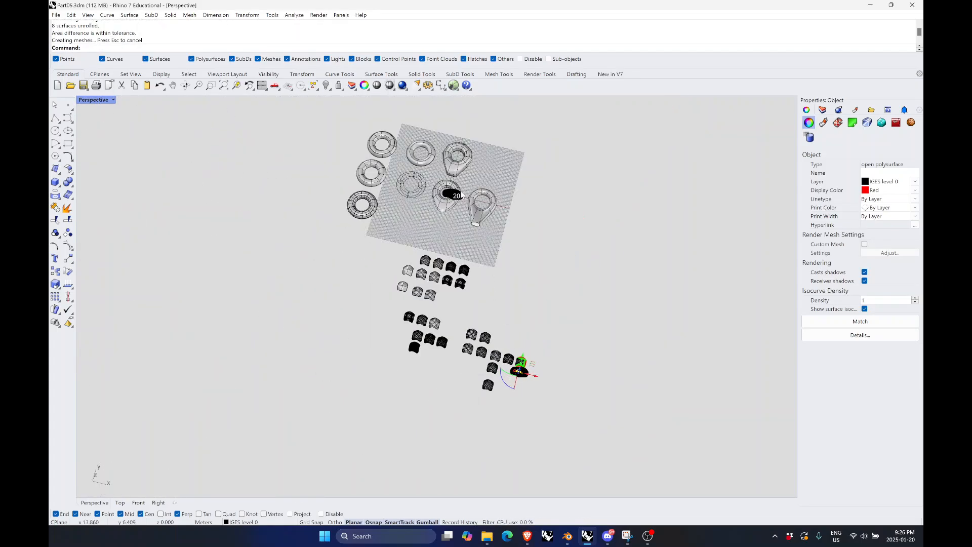
pyautogui.scroll(10, 461, 195)
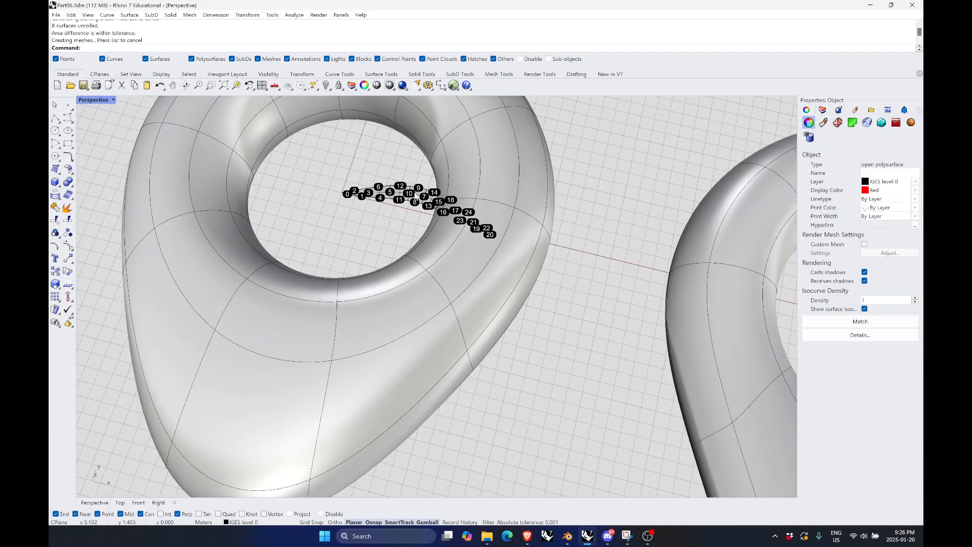
pyautogui.scroll(6, 414, 195)
pyautogui.click(414, 193)
pyautogui.scroll(-8, 405, 175)
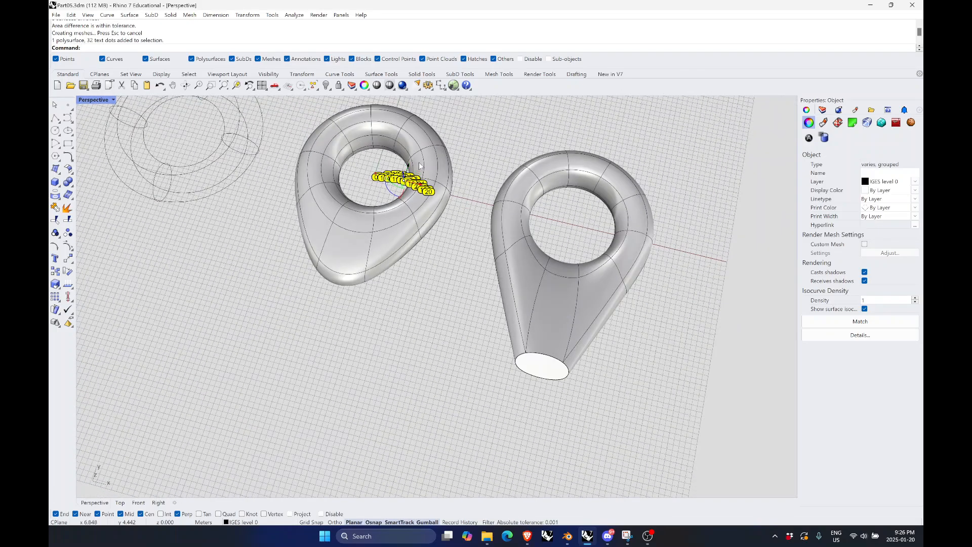
pyautogui.scroll(-8, 419, 166)
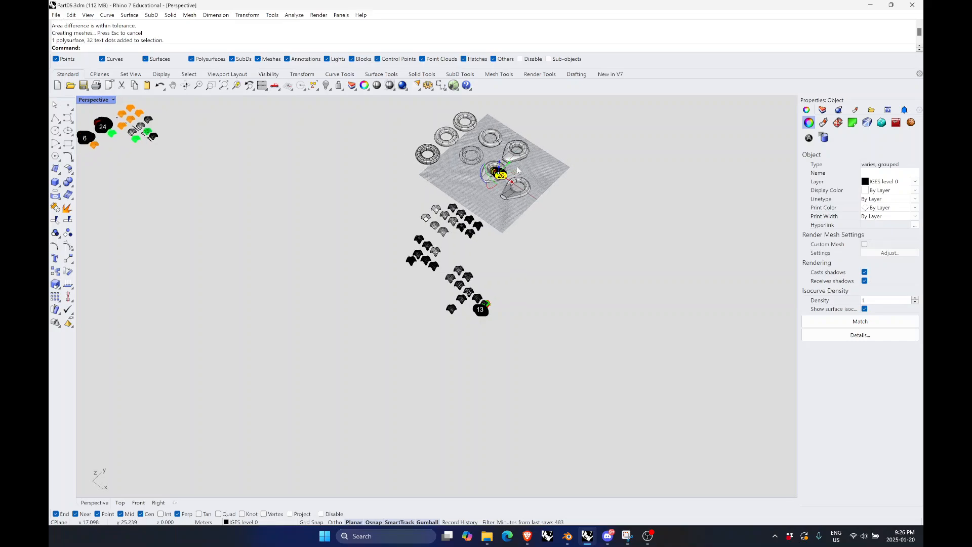
pyautogui.moveTo(517, 170); pyautogui.dragTo(474, 340)
pyautogui.scroll(6, 466, 303)
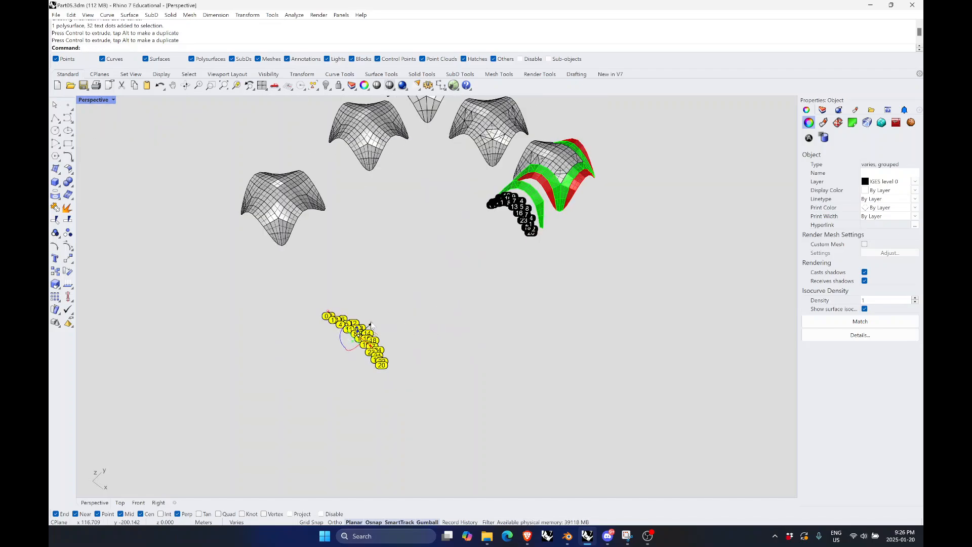
pyautogui.moveTo(371, 324); pyautogui.dragTo(515, 258)
pyautogui.click(514, 259)
# Unroll the duplicated green strip with UnrollSrf, with Explode set to No and Labels set to Yes
pyautogui.scroll(10, 512, 203)
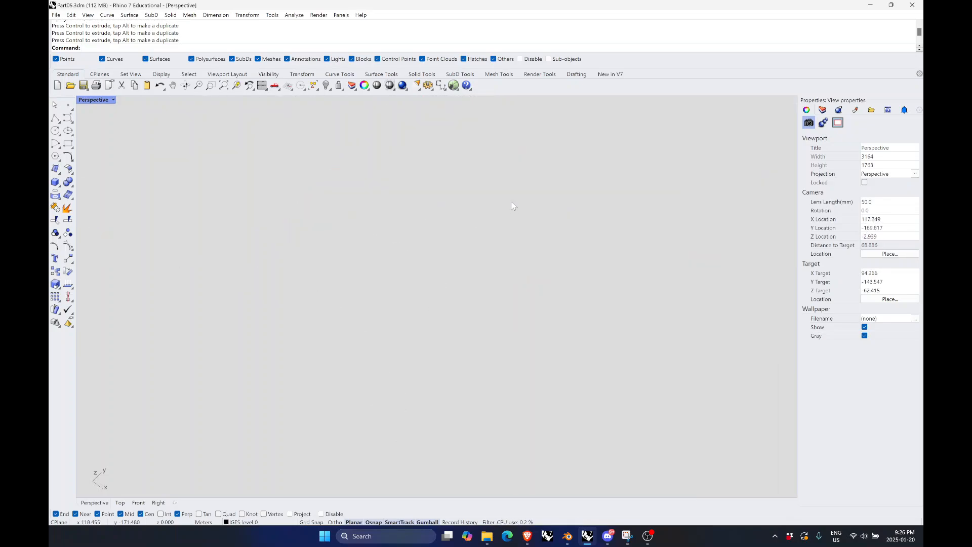
pyautogui.scroll(-10, 523, 230)
pyautogui.scroll(5, 523, 229)
pyautogui.click(624, 212)
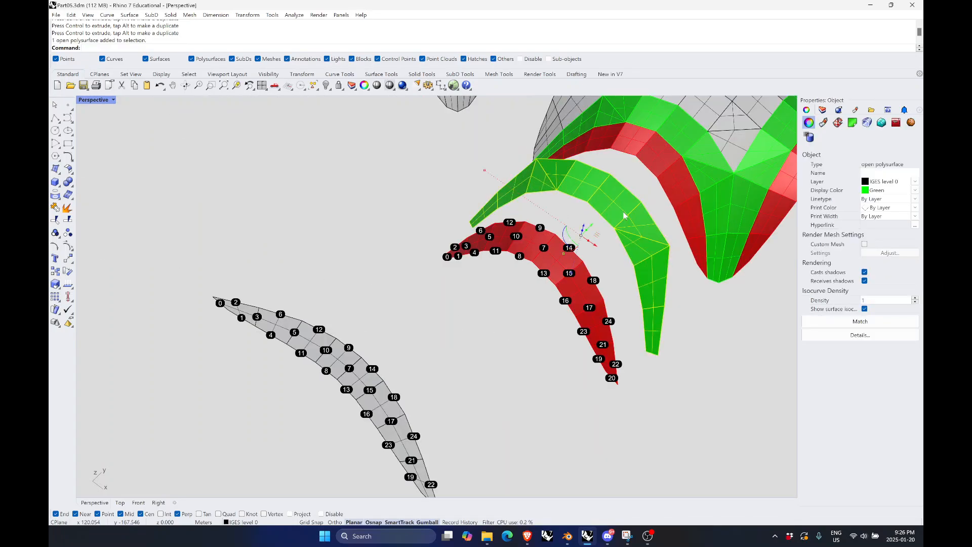
pyautogui.write('UnrollSrf')
pyautogui.press('Return')
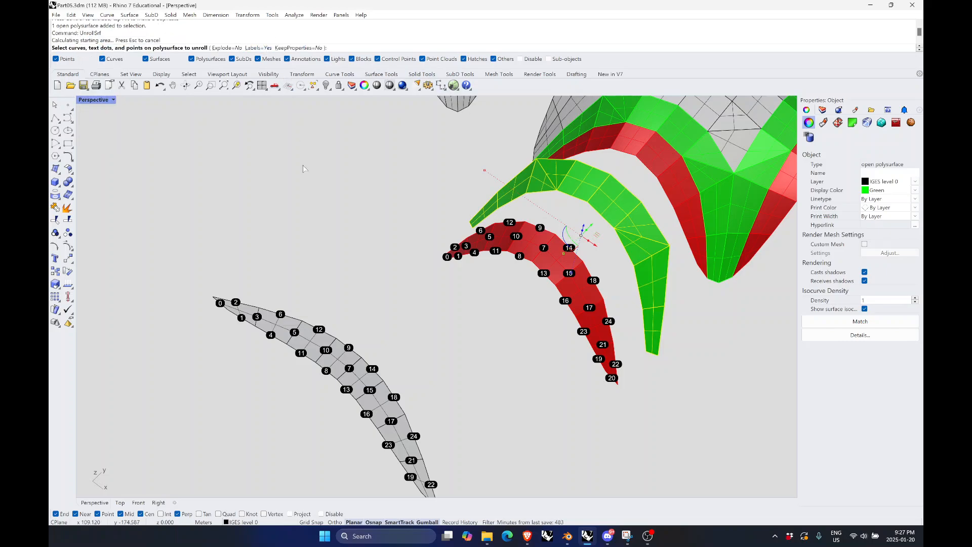
pyautogui.rightClick(362, 217)
# Move the unrolled, numbered green strip from the world origin to the area in front of the red and green strips
pyautogui.scroll(-10, 537, 283)
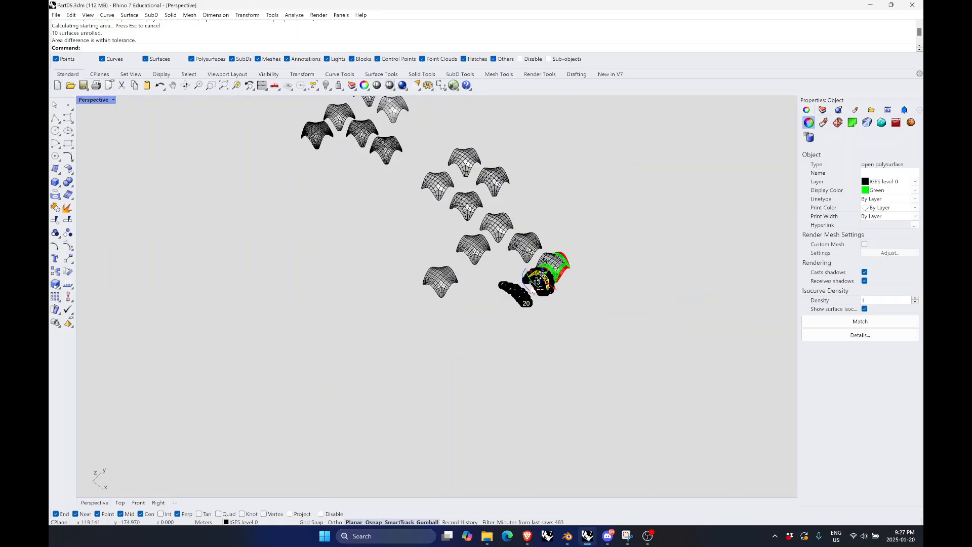
pyautogui.scroll(5, 522, 192)
pyautogui.click(522, 192)
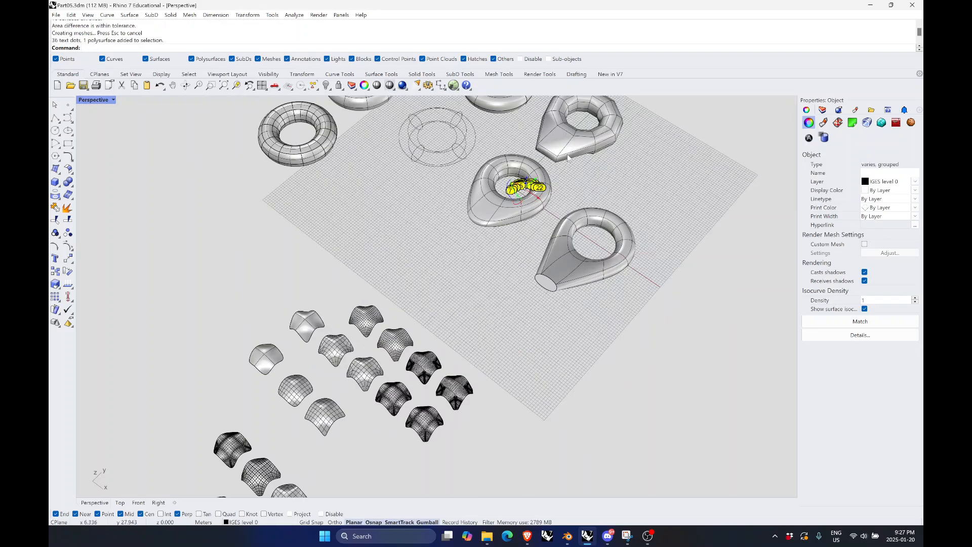
pyautogui.scroll(-5, 566, 157)
pyautogui.moveTo(566, 157); pyautogui.dragTo(525, 351)
pyautogui.scroll(5, 537, 358)
pyautogui.scroll(5, 537, 357)
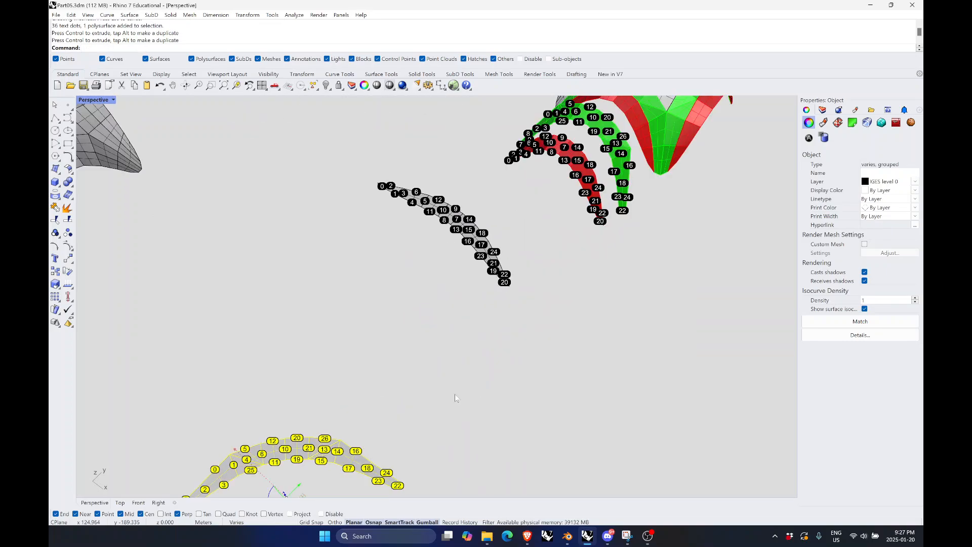
pyautogui.scroll(-5, 348, 444)
pyautogui.moveTo(332, 425); pyautogui.dragTo(494, 274)
# Compare the numbered panels of the curved red and green strips with those of their flat unrolled versions
pyautogui.scroll(5, 515, 217)
pyautogui.scroll(-3, 515, 217)
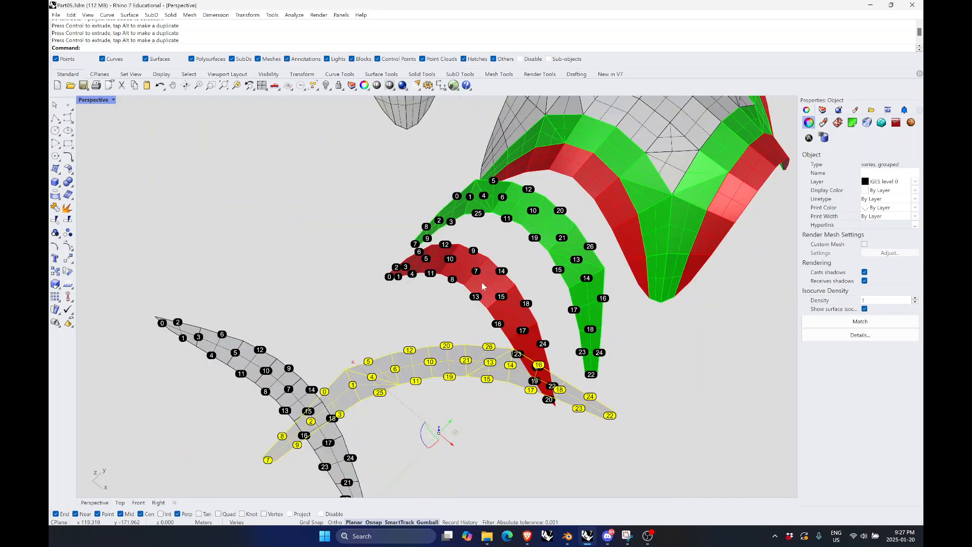
pyautogui.click(485, 283)
pyautogui.click(542, 224)
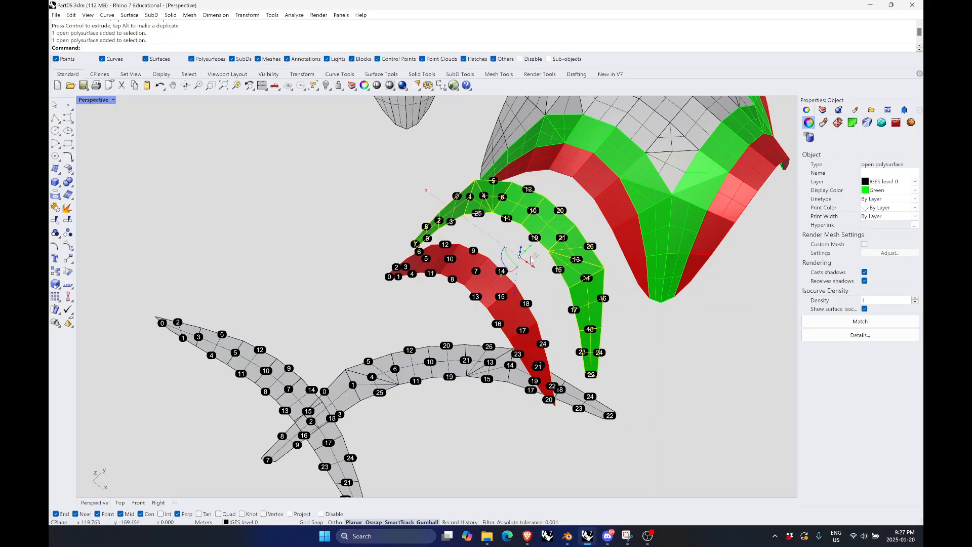
pyautogui.scroll(4, 426, 366)
pyautogui.scroll(-6, 424, 351)
pyautogui.scroll(3, 468, 355)
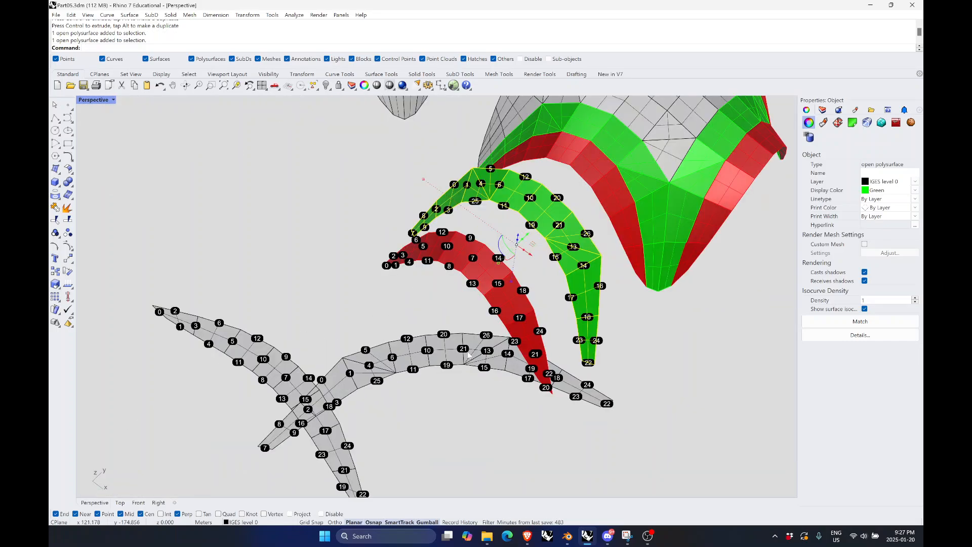
# Rotate the unrolled green strip and place it next to the unrolled red strip, following its curve without overlapping
pyautogui.click(608, 407)
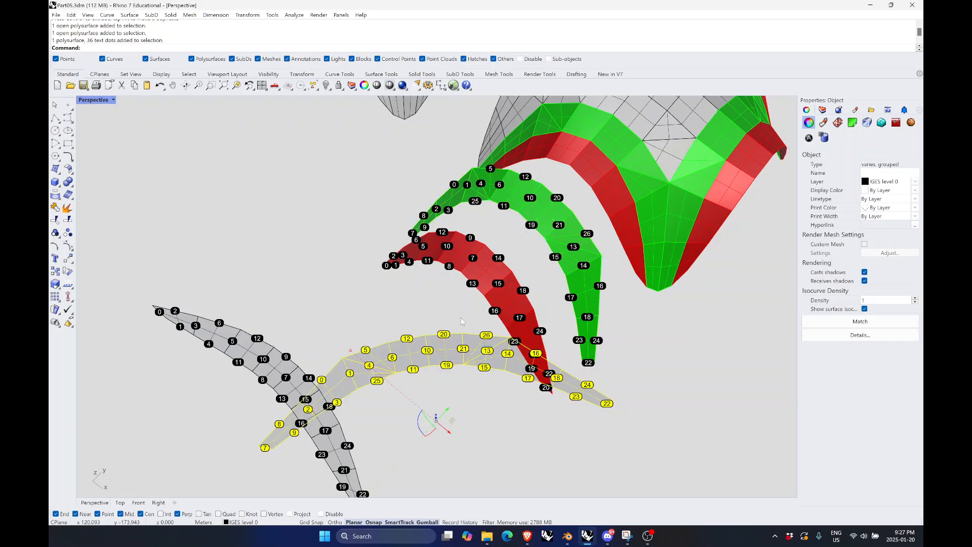
pyautogui.moveTo(461, 318); pyautogui.dragTo(447, 334, button='right')
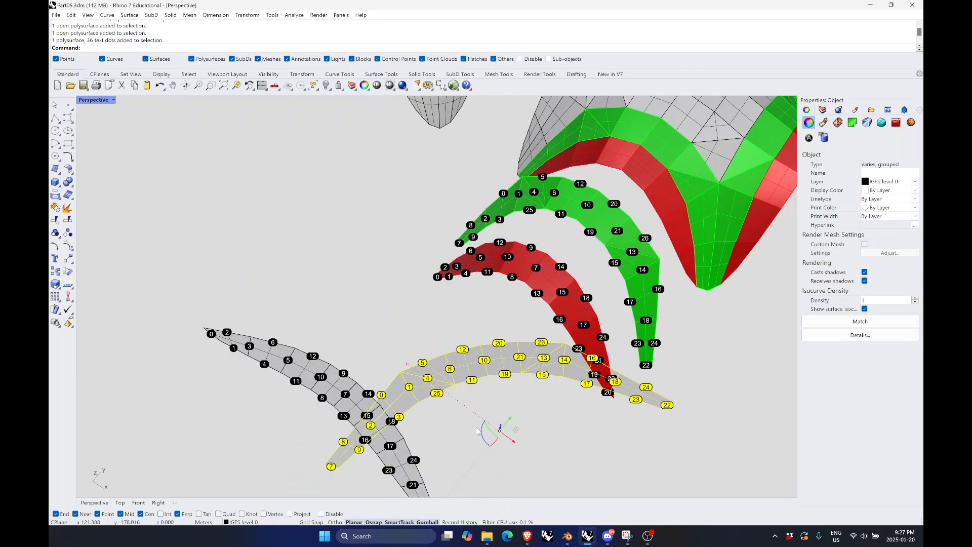
pyautogui.moveTo(484, 438); pyautogui.dragTo(487, 406)
pyautogui.moveTo(516, 437); pyautogui.dragTo(349, 344)
pyautogui.scroll(-3, 357, 344)
pyautogui.scroll(6, 346, 338)
pyautogui.click(484, 325)
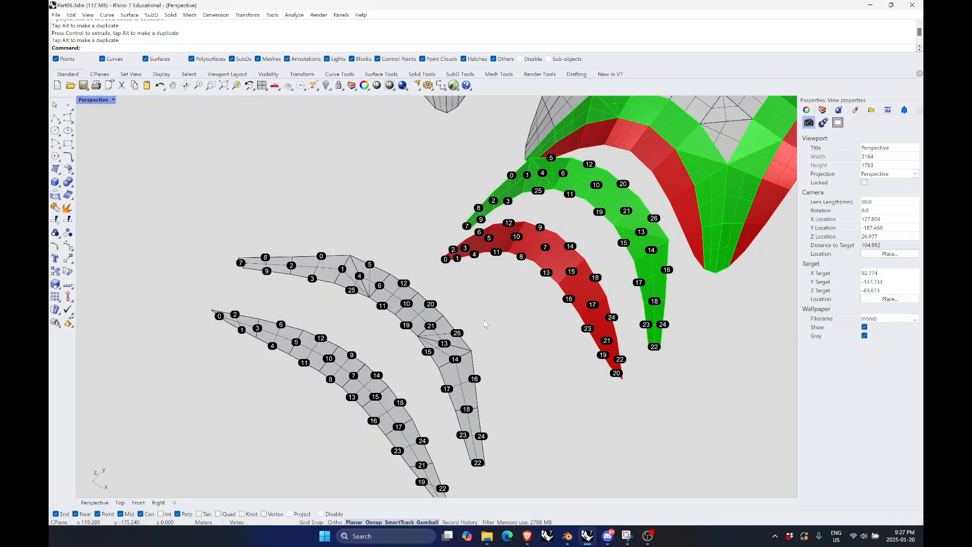
pyautogui.click(416, 316)
pyautogui.press('Escape')
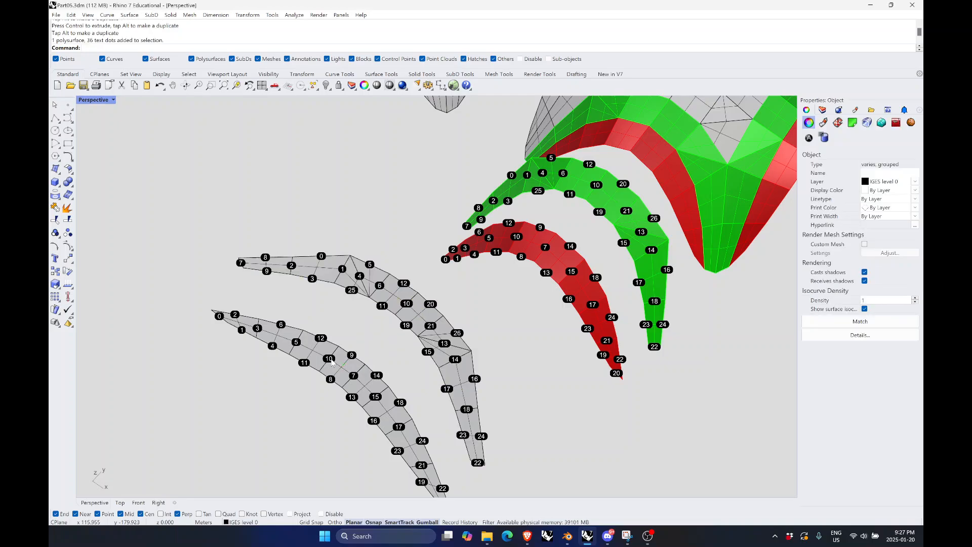
# Examine the two flat numbered strips in Perspective and bring them into focus in the Top view
pyautogui.scroll(5, 324, 348)
pyautogui.click(369, 465)
pyautogui.scroll(-5, 438, 269)
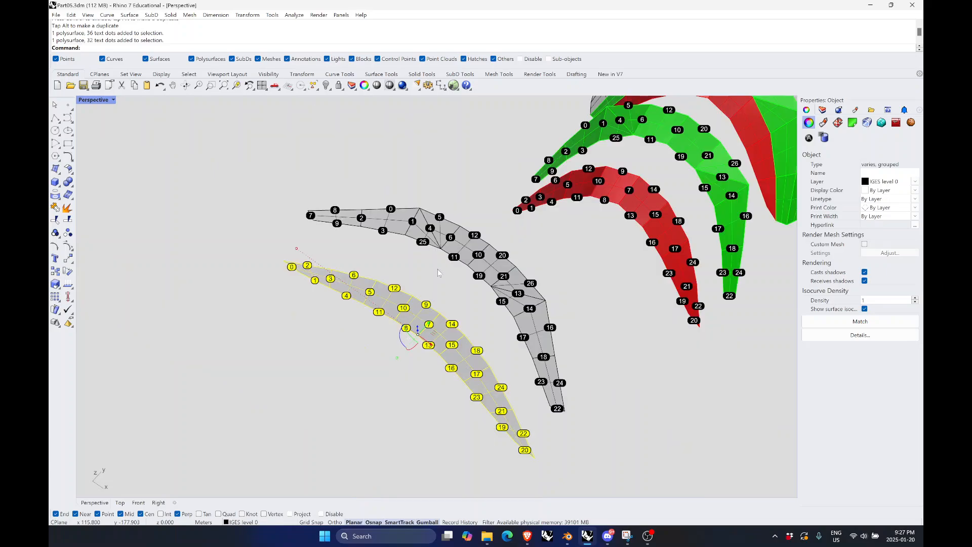
pyautogui.scroll(5, 442, 281)
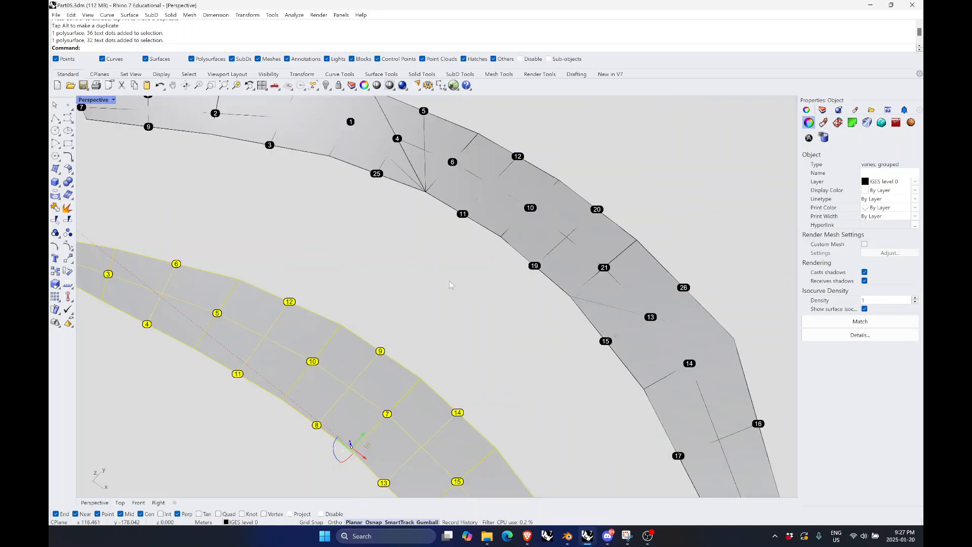
pyautogui.scroll(-5, 488, 279)
pyautogui.click(489, 245)
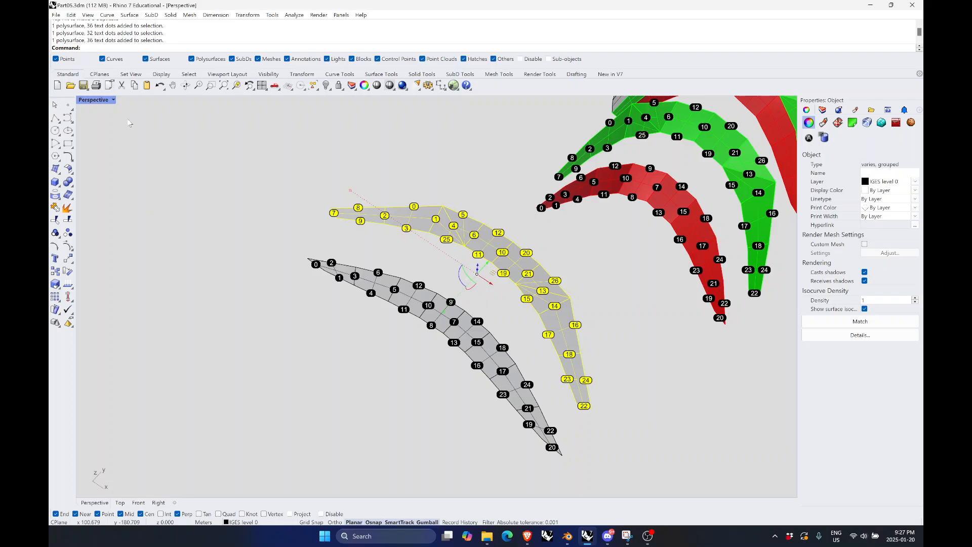
pyautogui.doubleClick(93, 99)
pyautogui.doubleClick(83, 99)
pyautogui.scroll(-10, 309, 225)
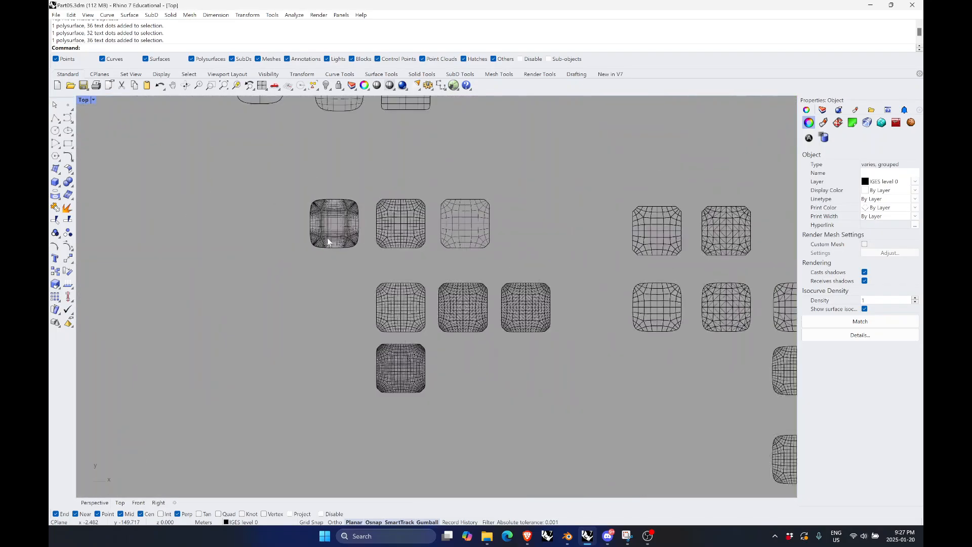
pyautogui.scroll(11, 499, 270)
pyautogui.scroll(18, 338, 263)
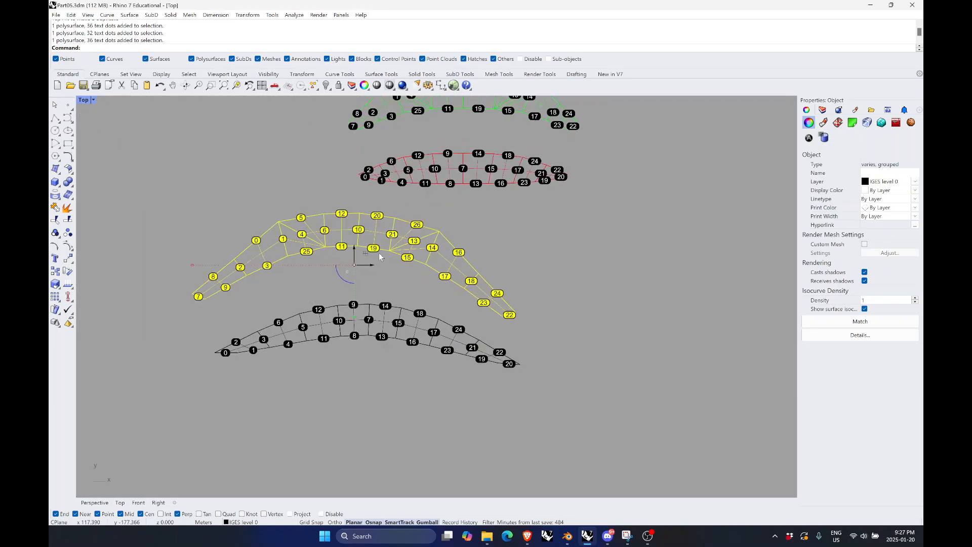
# Create a Make2D drawing of both flat strips from the Top view, with properties from input objects and tangent edges included
pyautogui.click(406, 400)
pyautogui.click(387, 346)
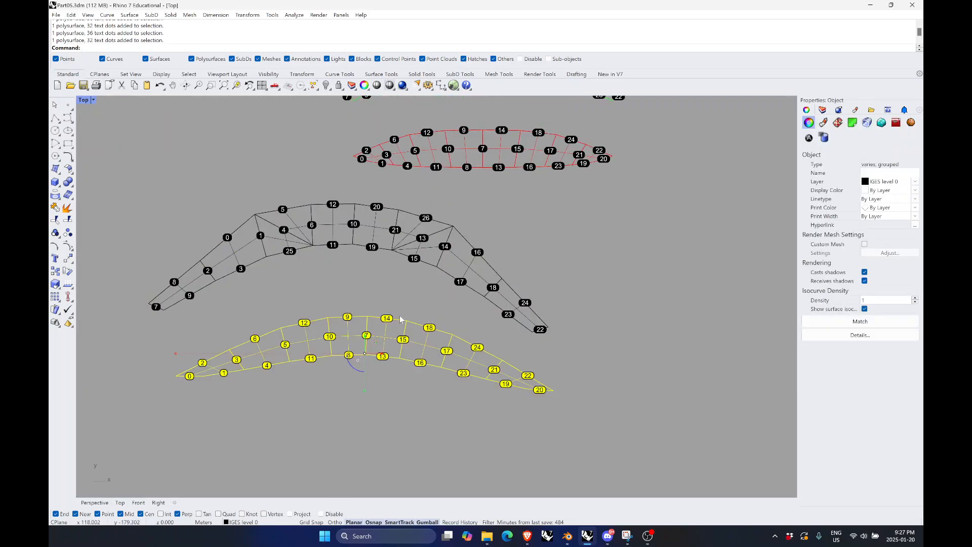
pyautogui.keyDown('shift'); pyautogui.click(380, 229); pyautogui.keyUp('shift')
pyautogui.write('make2d')
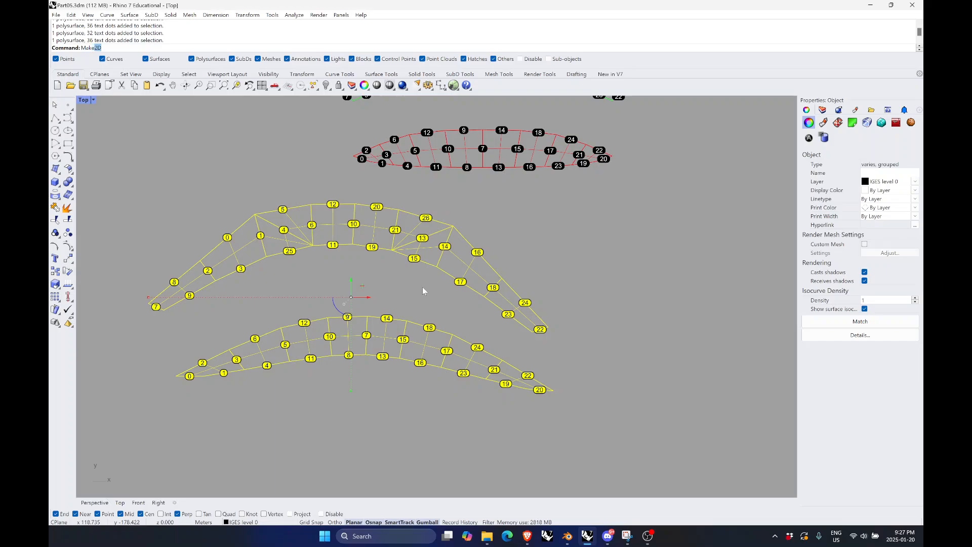
pyautogui.press('Return')
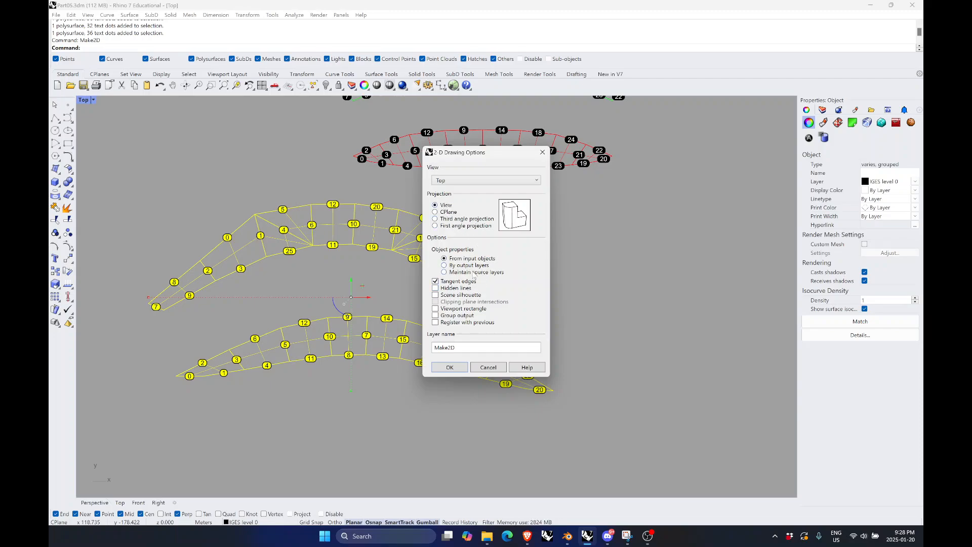
pyautogui.click(450, 367)
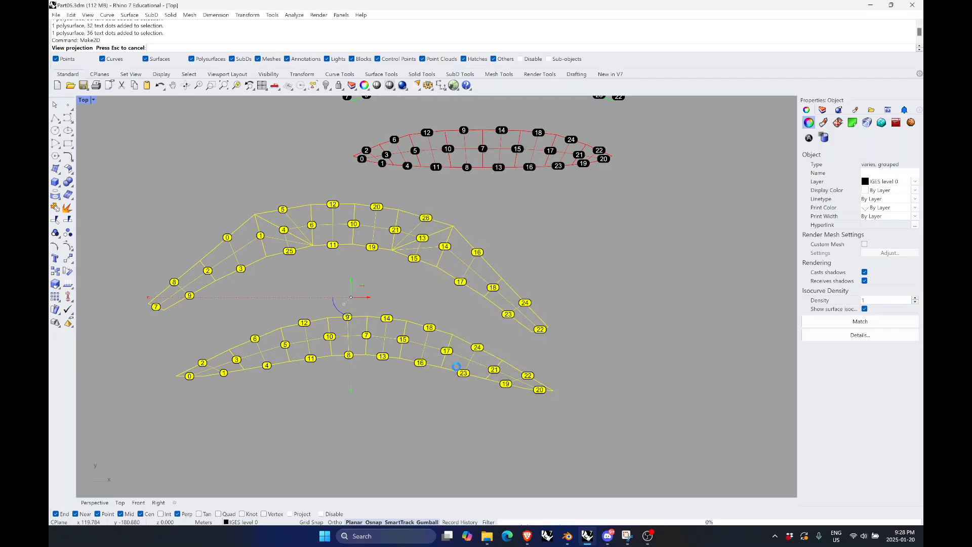
# Move the new 2D line drawing with its labels into the empty area beside the round models
pyautogui.scroll(-10, 457, 361)
pyautogui.scroll(-3, 441, 334)
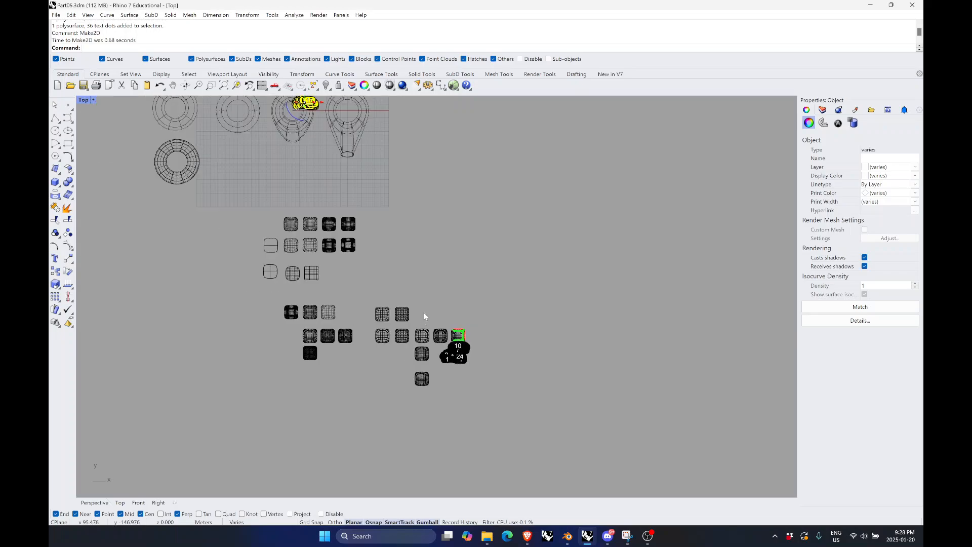
pyautogui.scroll(3, 379, 202)
pyautogui.moveTo(374, 282); pyautogui.dragTo(537, 300)
pyautogui.scroll(8, 530, 273)
pyautogui.scroll(3, 436, 238)
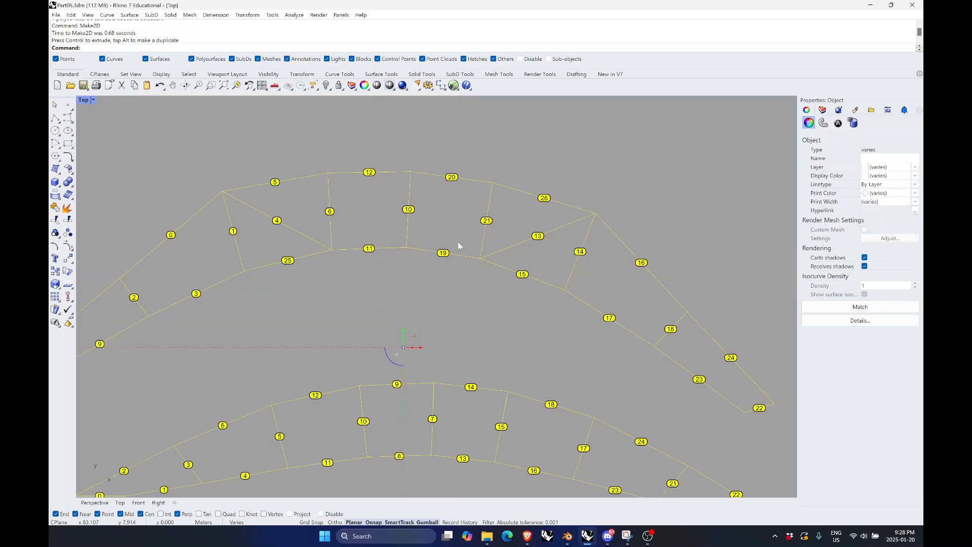
# Inspect individual divider lines between the panels of the upper strip in the 2D drawing
pyautogui.scroll(-3, 430, 221)
pyautogui.click(421, 232)
pyautogui.click(436, 212)
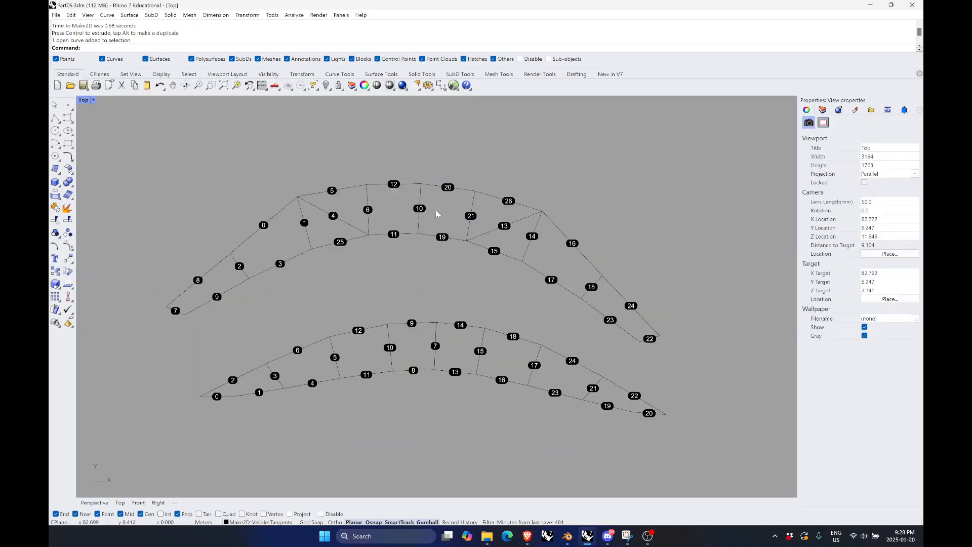
pyautogui.click(420, 199)
pyautogui.click(473, 198)
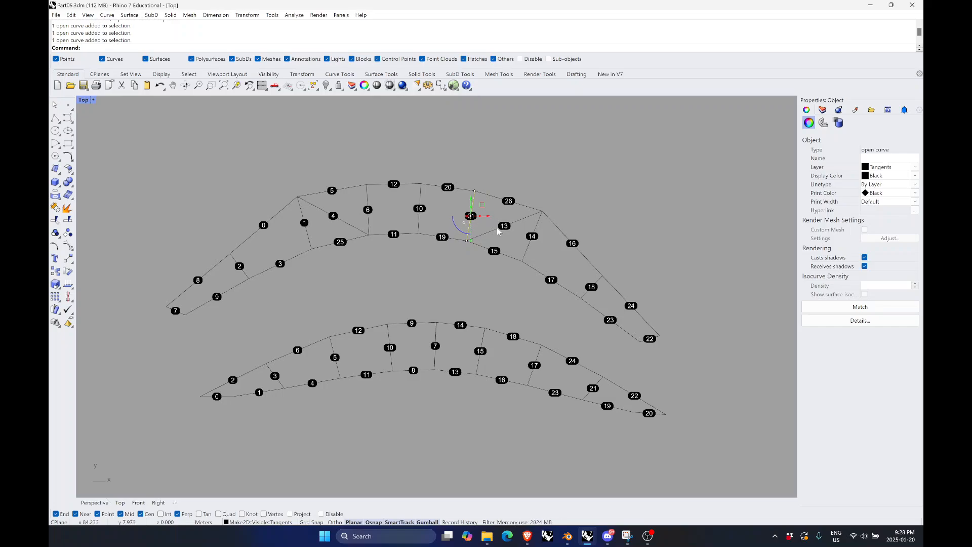
pyautogui.click(495, 230)
pyautogui.click(439, 154)
# Review the print setup for the complete 2D strip drawing and its labels, and close it without printing
pyautogui.scroll(-4, 439, 153)
pyautogui.moveTo(224, 117); pyautogui.dragTo(603, 383)
pyautogui.click(56, 15)
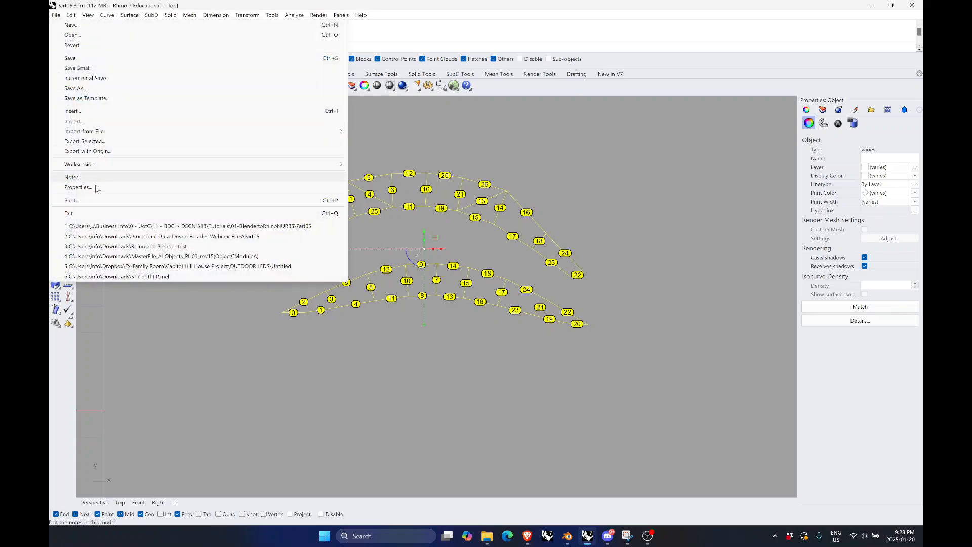
pyautogui.click(86, 201)
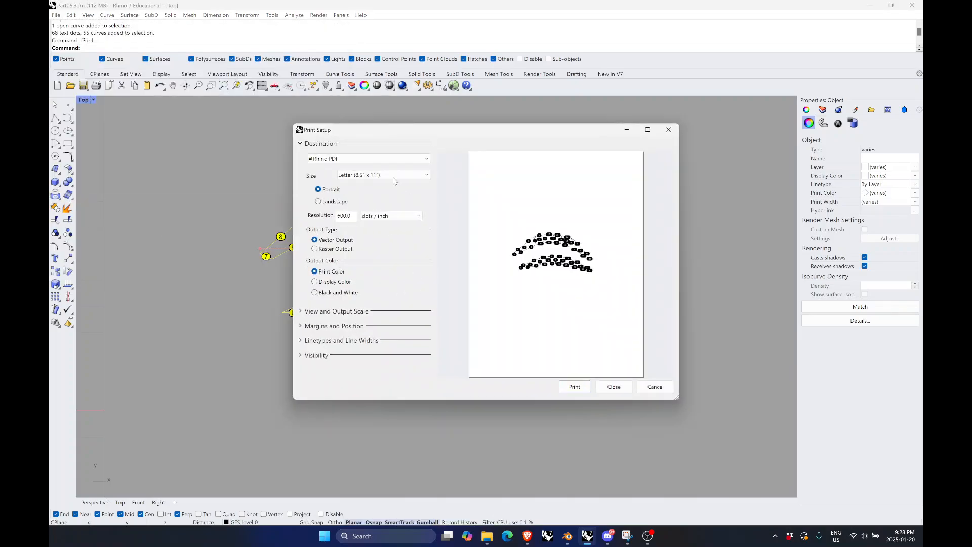
pyautogui.click(615, 387)
pyautogui.scroll(3, 425, 218)
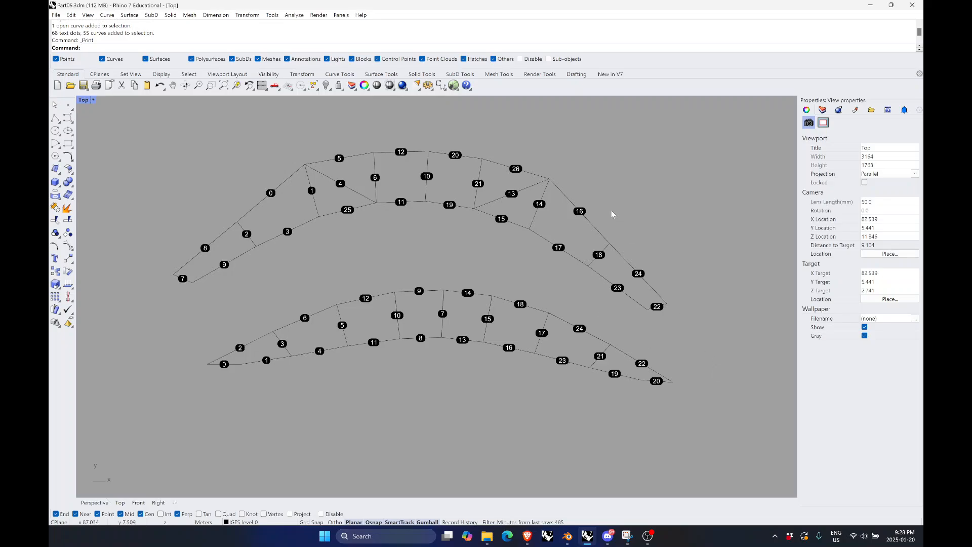
# Return to the Perspective view and zoom in on the two flat labelled strips
pyautogui.scroll(-8, 592, 203)
pyautogui.scroll(-3, 539, 185)
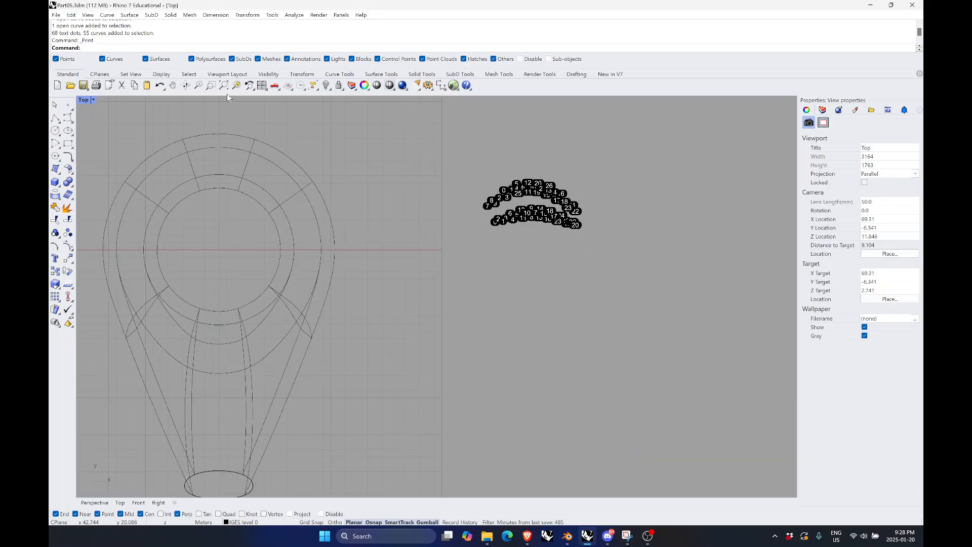
pyautogui.doubleClick(83, 101)
pyautogui.doubleClick(441, 100)
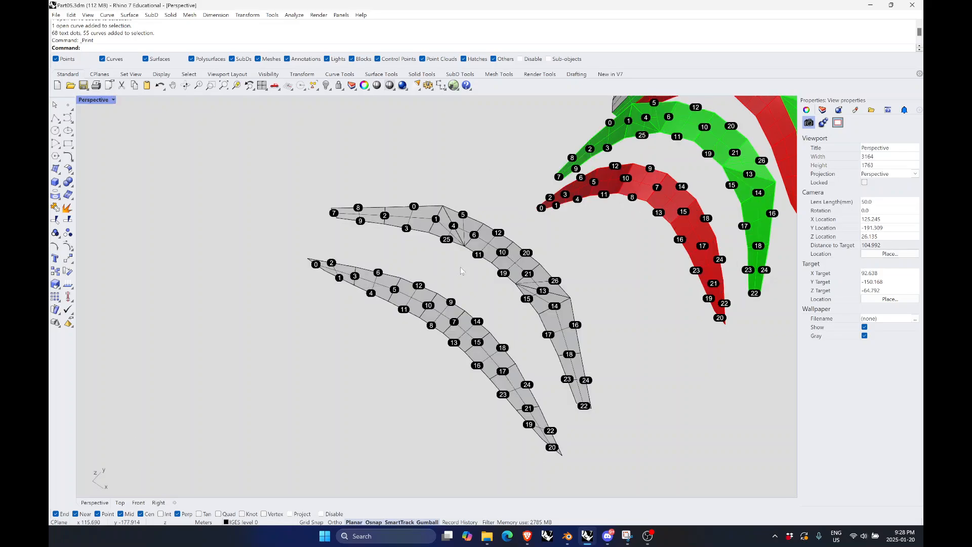
pyautogui.keyDown('shift'); pyautogui.moveTo(461, 267); pyautogui.dragTo(485, 280, button='right'); pyautogui.keyUp('shift')
pyautogui.moveTo(518, 211); pyautogui.dragTo(432, 375)
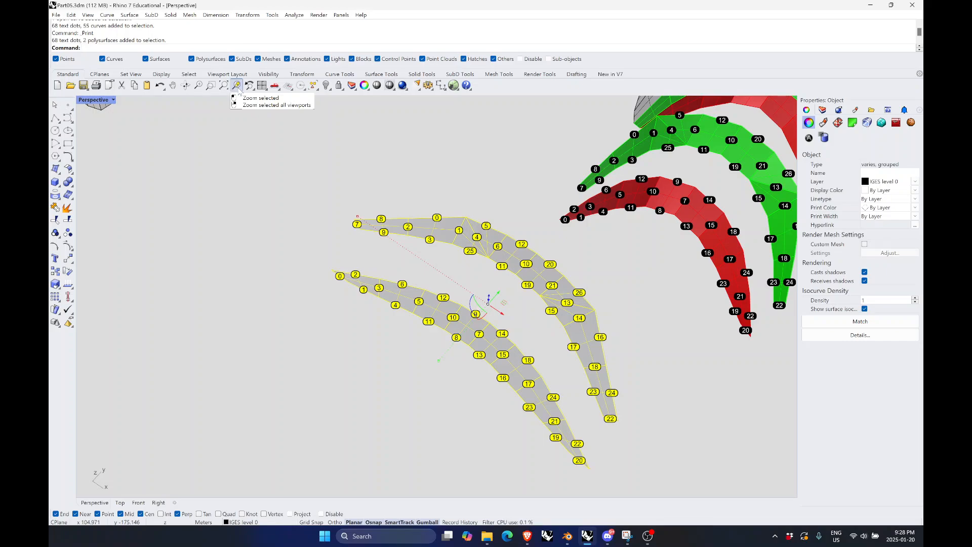
pyautogui.click(236, 86)
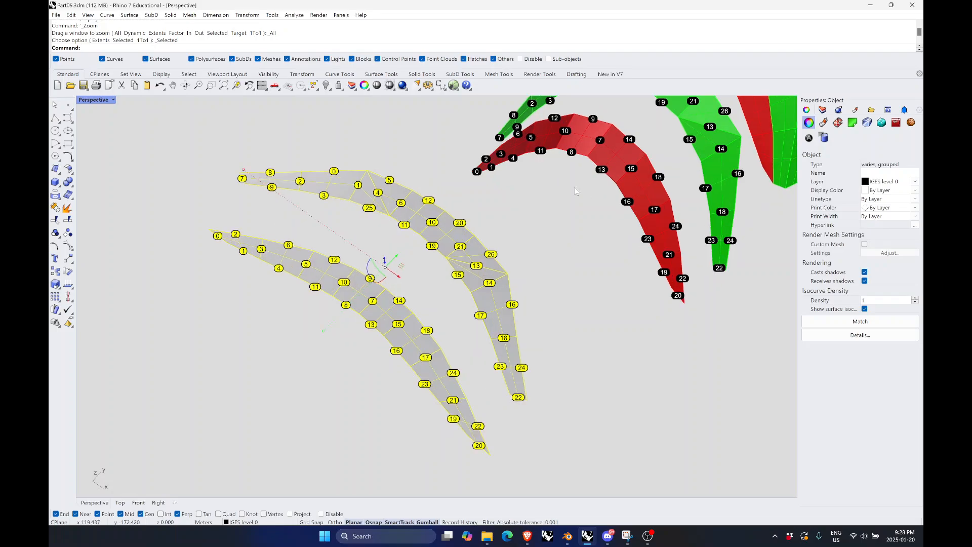
pyautogui.scroll(2, 576, 191)
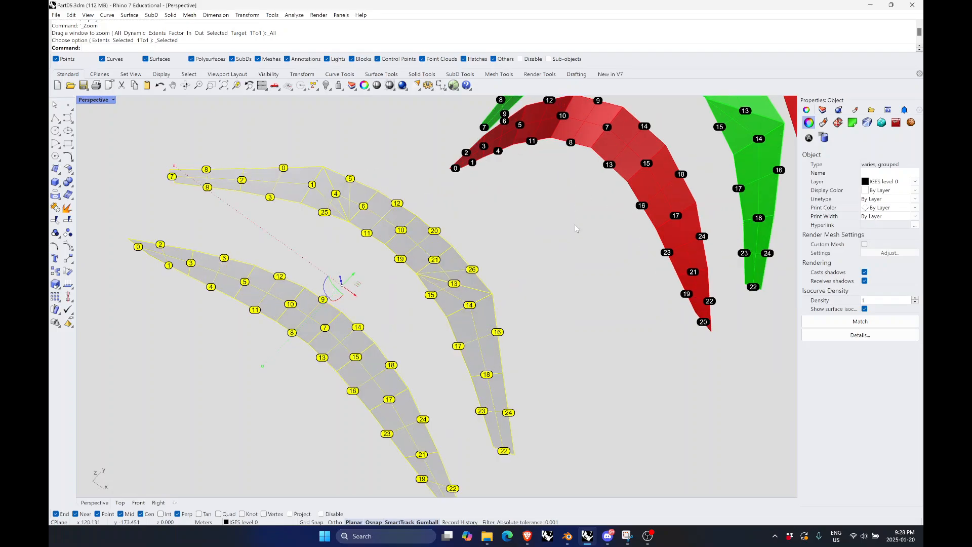
pyautogui.click(536, 269)
# Compare the numbered edges at the ends of the curved red and green strips with those of their flat versions
pyautogui.moveTo(501, 304)
pyautogui.mouseDown(button='right')
pyautogui.moveTo(516, 310)
pyautogui.moveTo(492, 304)
pyautogui.moveTo(503, 307)
pyautogui.mouseUp(button='right')
pyautogui.scroll(-2, 599, 356)
pyautogui.scroll(6, 534, 200)
pyautogui.moveTo(532, 198); pyautogui.dragTo(512, 196, button='right')
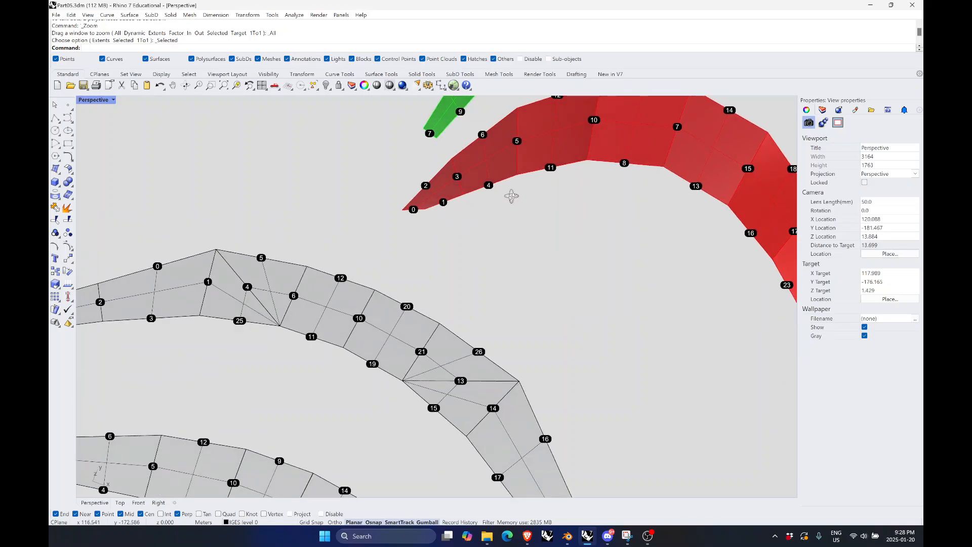
pyautogui.scroll(-5, 512, 196)
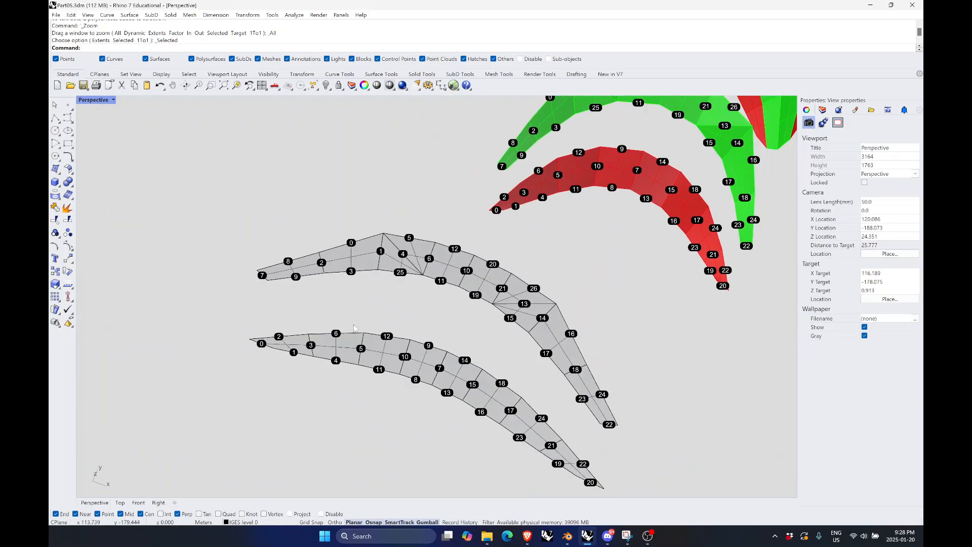
pyautogui.scroll(6, 526, 190)
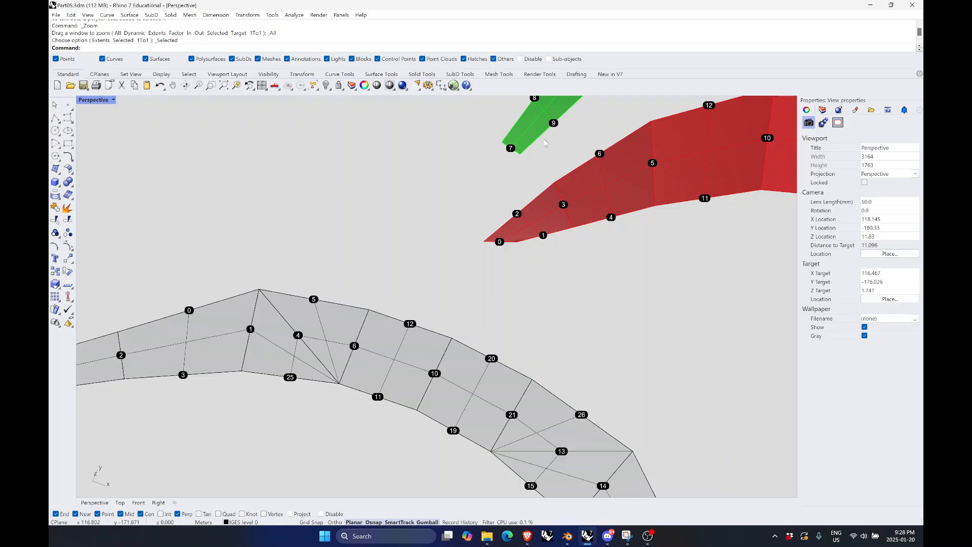
pyautogui.click(516, 230)
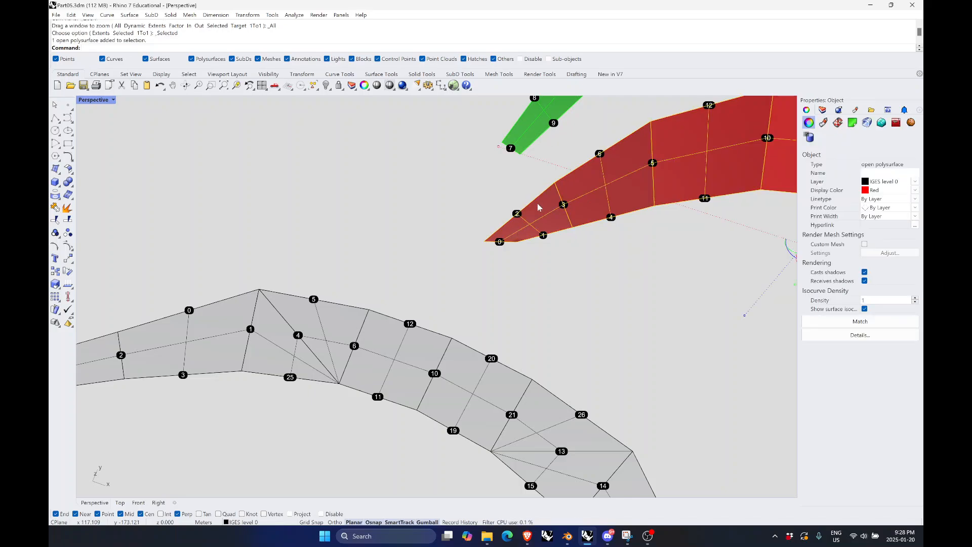
pyautogui.scroll(-3, 548, 184)
pyautogui.click(553, 141)
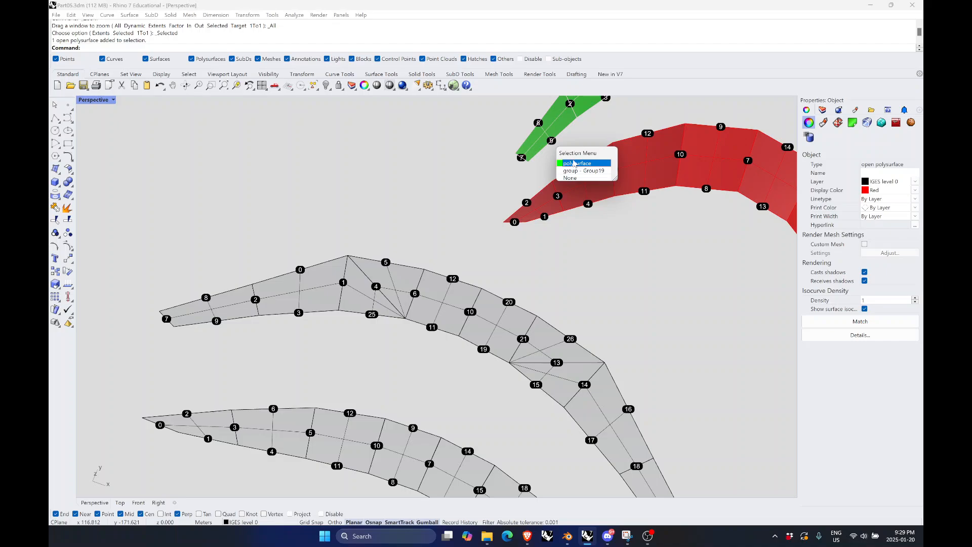
pyautogui.click(575, 163)
pyautogui.click(316, 348)
pyautogui.scroll(2, 131, 419)
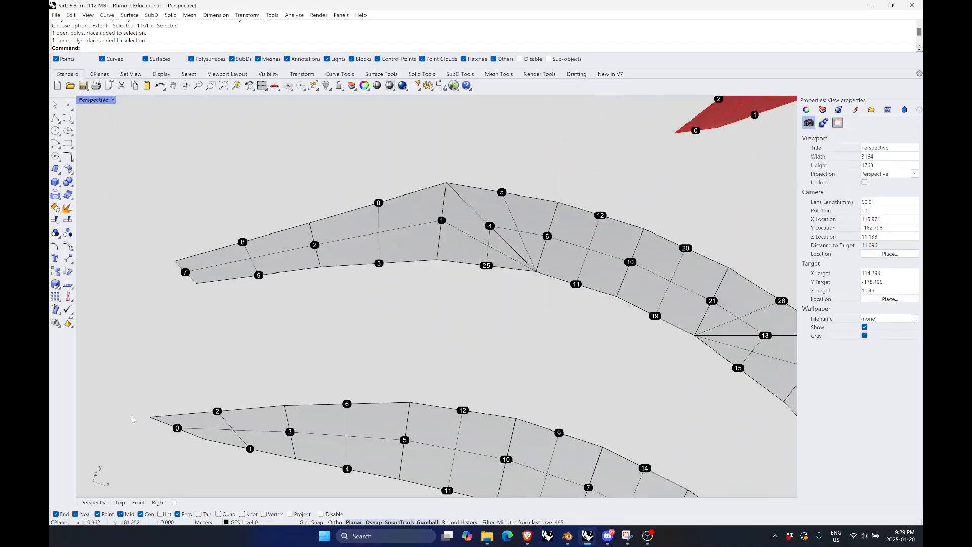
pyautogui.scroll(2, 185, 418)
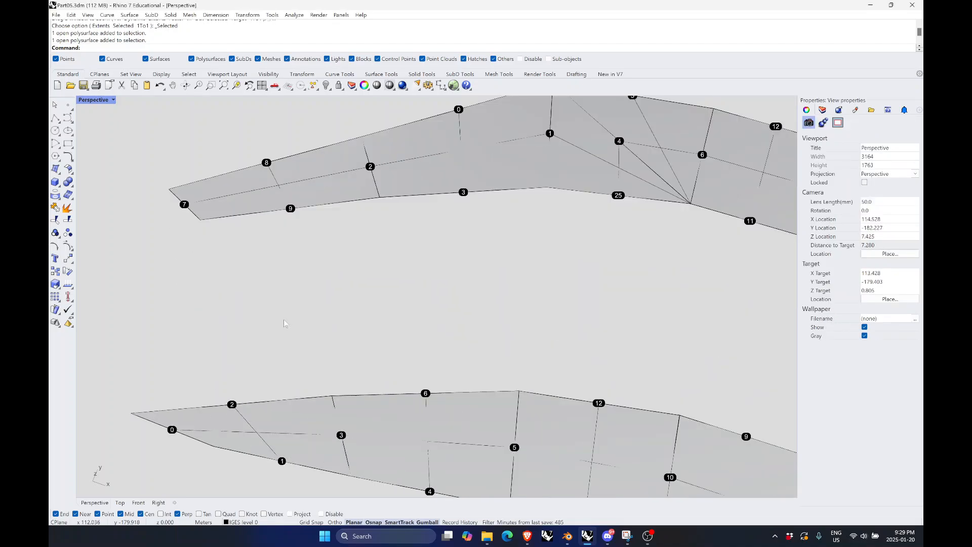
# In the Top view, draw a slanted polyline about 0.23 m long from the lower flat strip's pointed tip beside edge 2
pyautogui.doubleClick(94, 101)
pyautogui.doubleClick(82, 102)
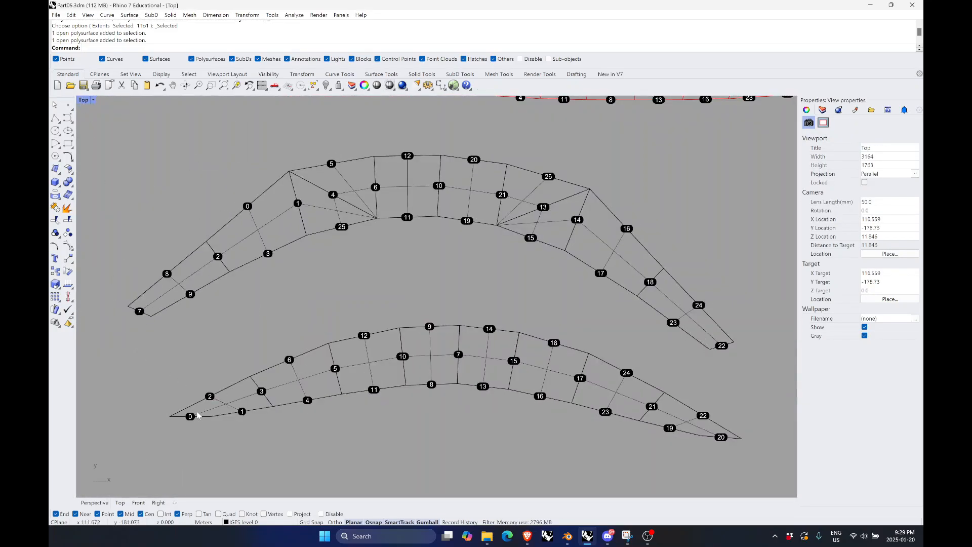
pyautogui.scroll(2, 197, 415)
pyautogui.moveTo(377, 413); pyautogui.dragTo(410, 411, button='right')
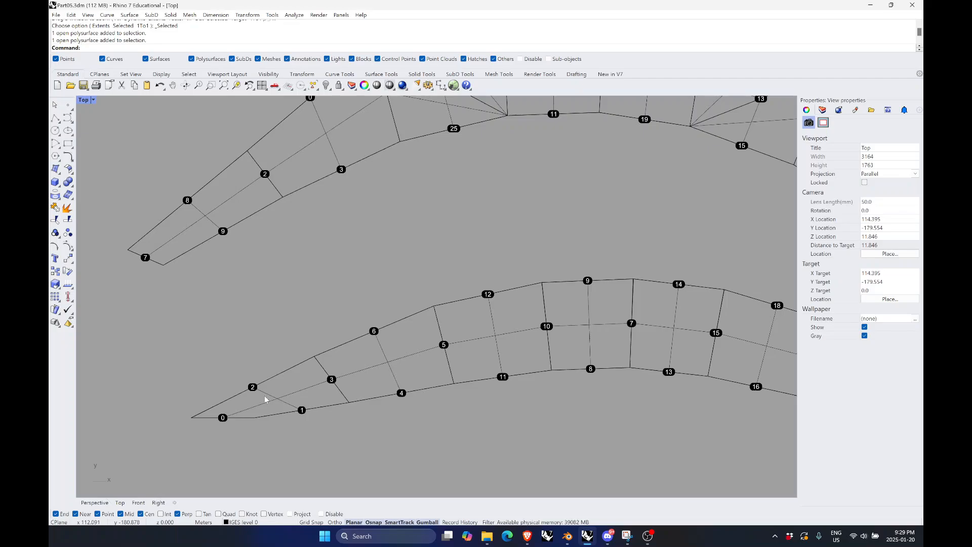
pyautogui.click(55, 118)
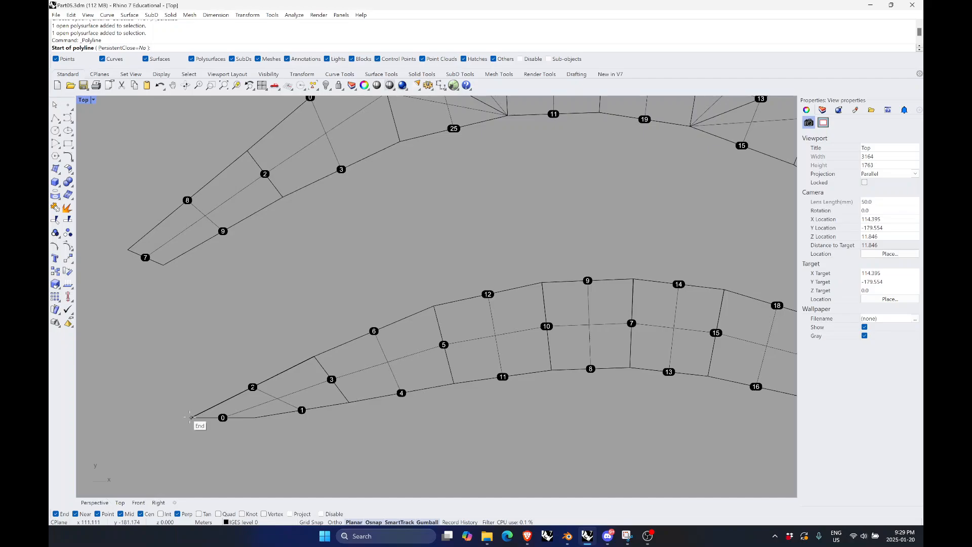
pyautogui.click(191, 417)
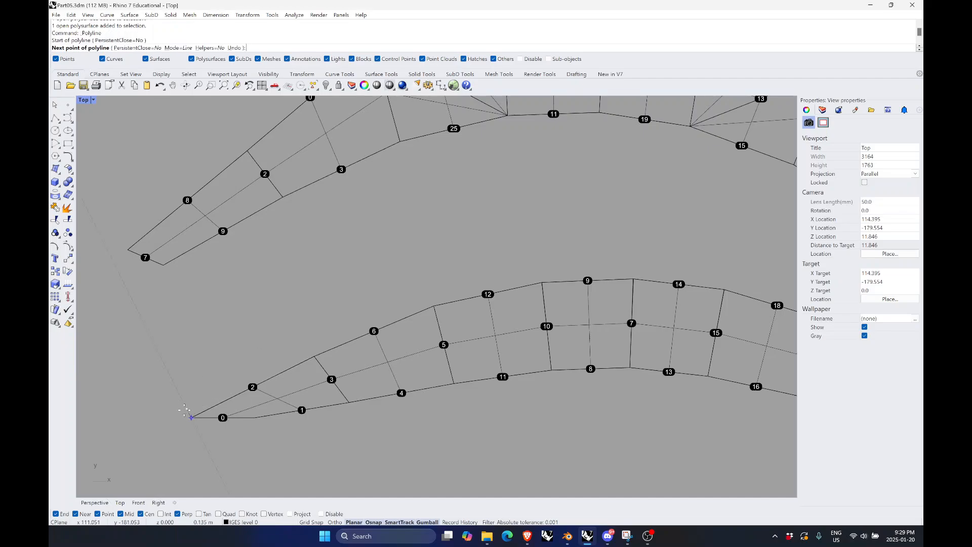
pyautogui.scroll(3, 187, 412)
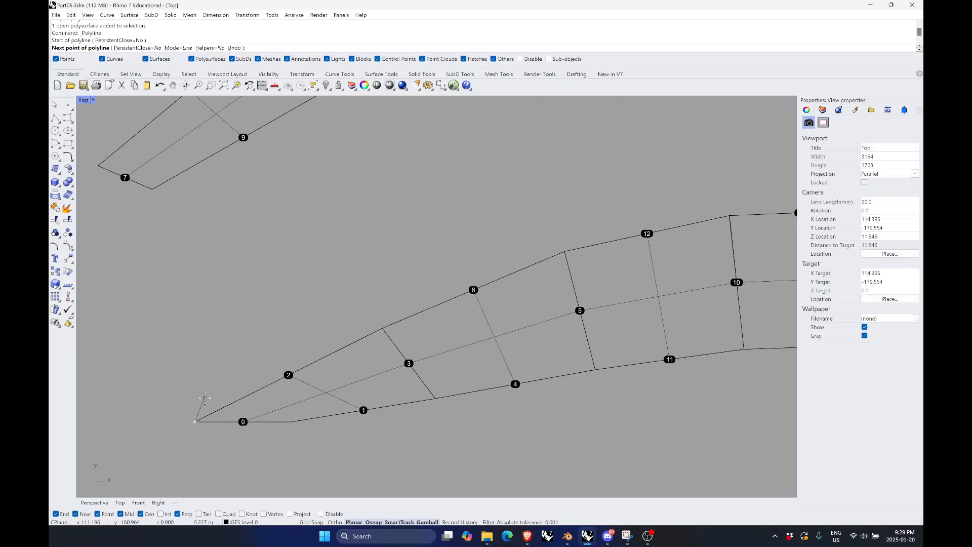
pyautogui.click(205, 398)
pyautogui.press('Return')
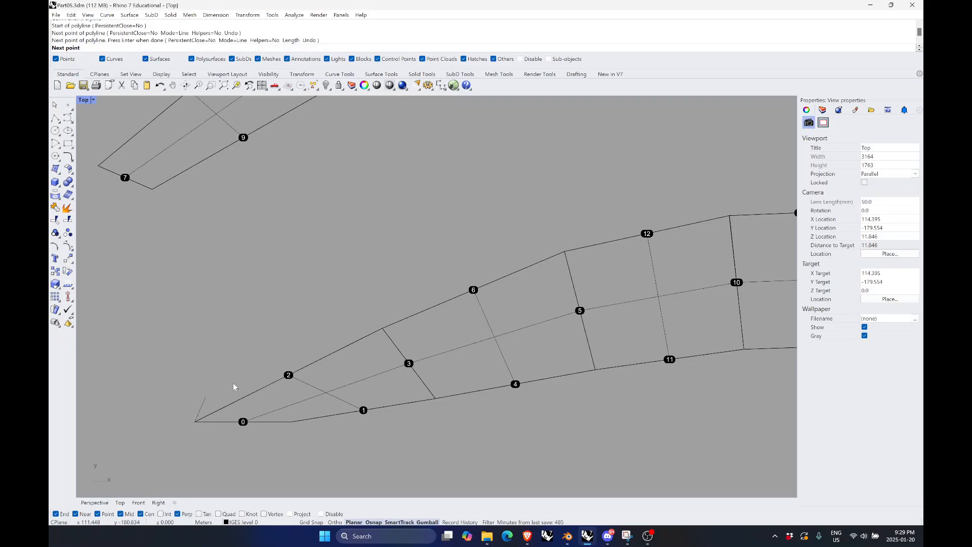
# Mirror the slanted tab line to the far end of edge 2, across a perpendicular through the edge's midpoint
pyautogui.click(203, 403)
pyautogui.write('Mirror')
pyautogui.press('Return')
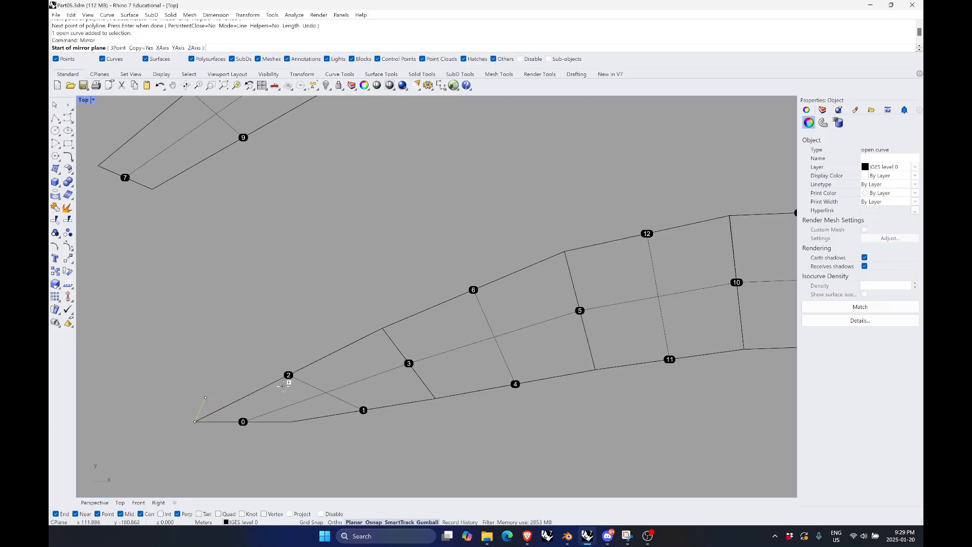
pyautogui.click(289, 376)
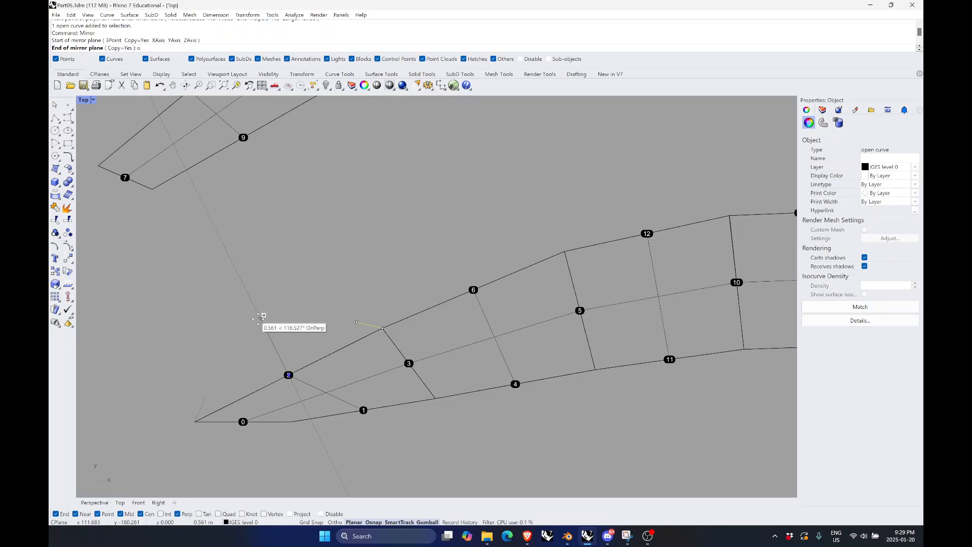
pyautogui.click(259, 319)
pyautogui.click(286, 339)
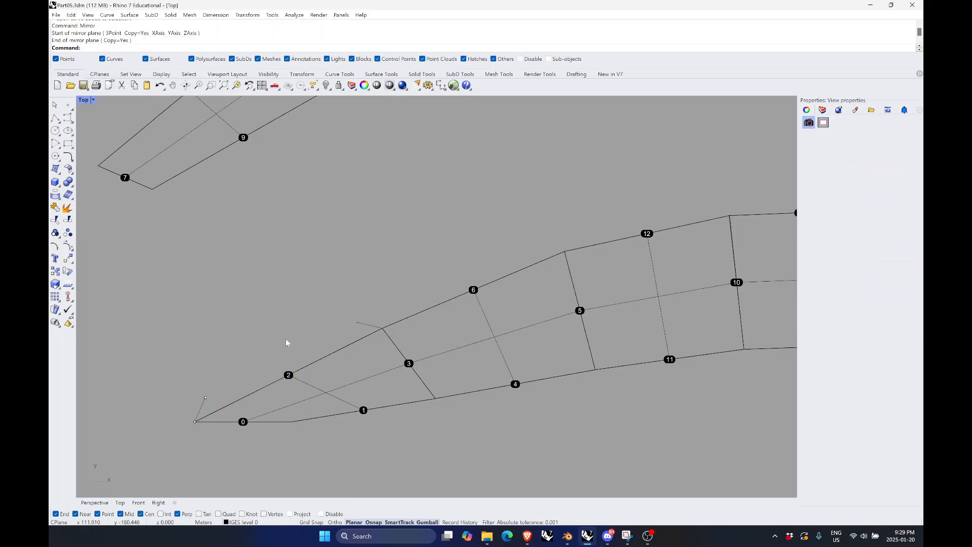
# Draw a polyline connecting the free ends of the two slanted tab lines along edge 2
pyautogui.click(60, 120)
pyautogui.click(205, 398)
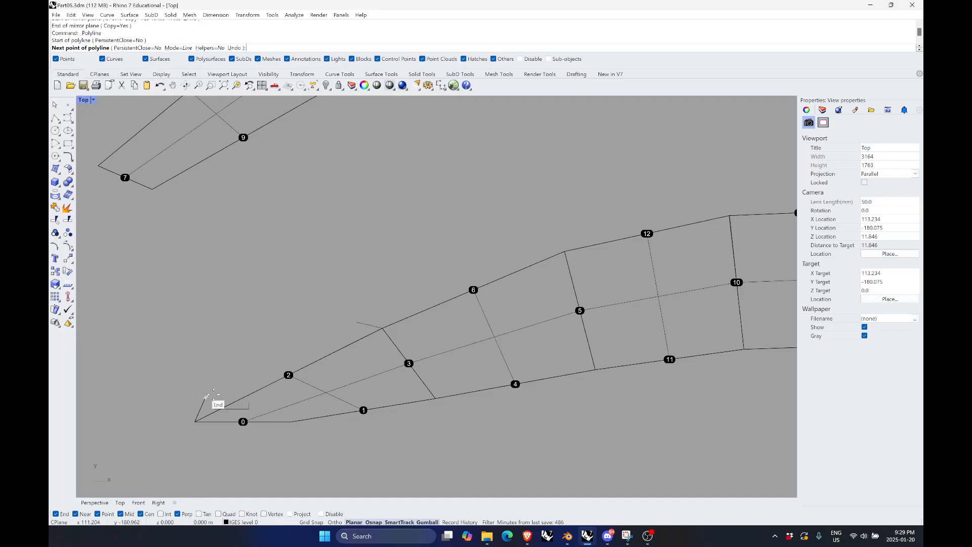
pyautogui.click(358, 322)
pyautogui.rightClick(359, 333)
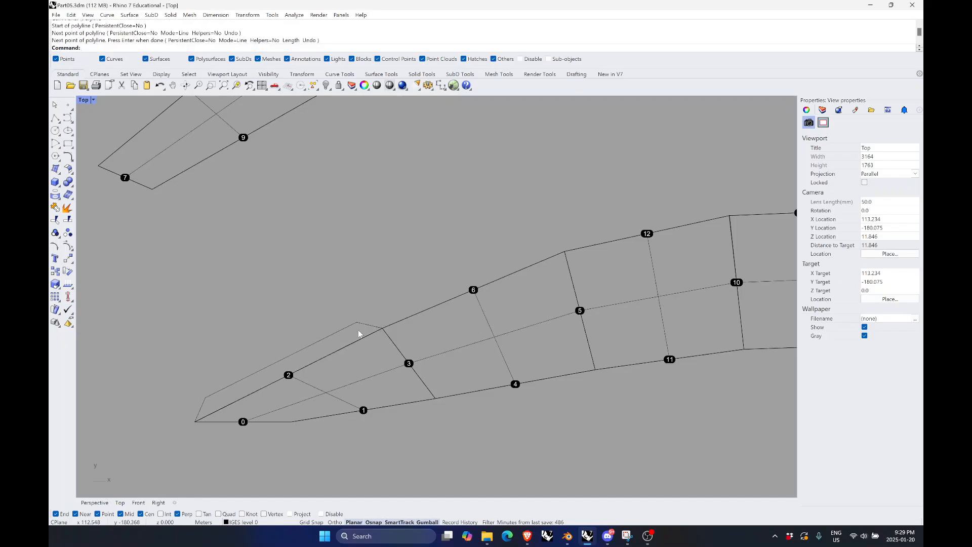
# Join the three tab lines along edge 2 into one open curve
pyautogui.click(364, 327)
pyautogui.keyDown('shift'); pyautogui.click(341, 331); pyautogui.keyUp('shift')
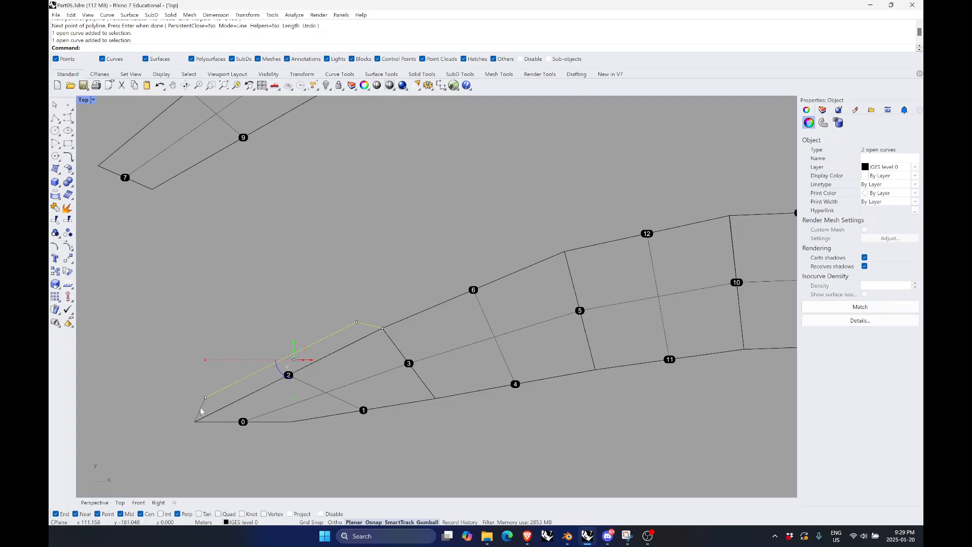
pyautogui.keyDown('shift'); pyautogui.click(201, 411); pyautogui.keyUp('shift')
pyautogui.write('Join')
pyautogui.press('Return')
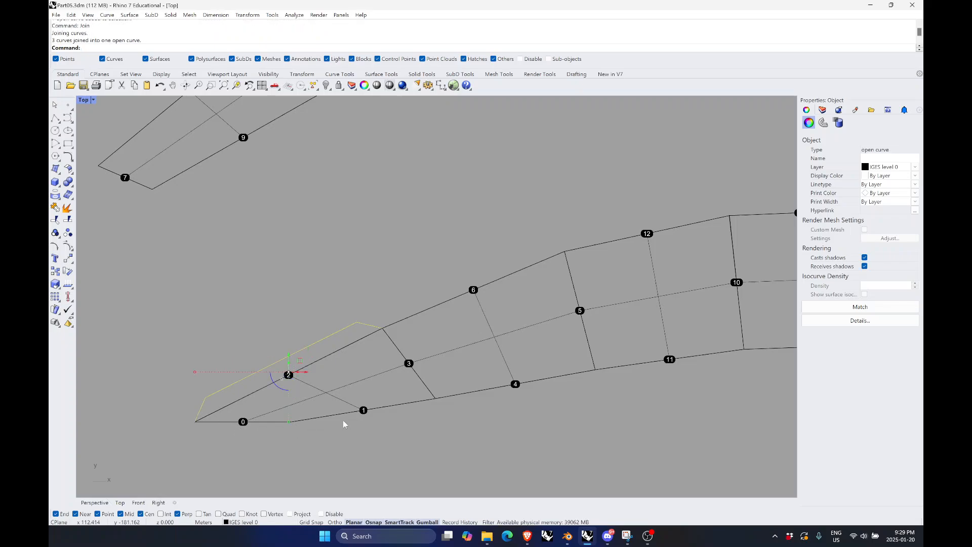
# Place a copy of the joined tab outline above the lower strip and rotate the copy half a turn
pyautogui.scroll(-2, 446, 402)
pyautogui.scroll(2, 298, 373)
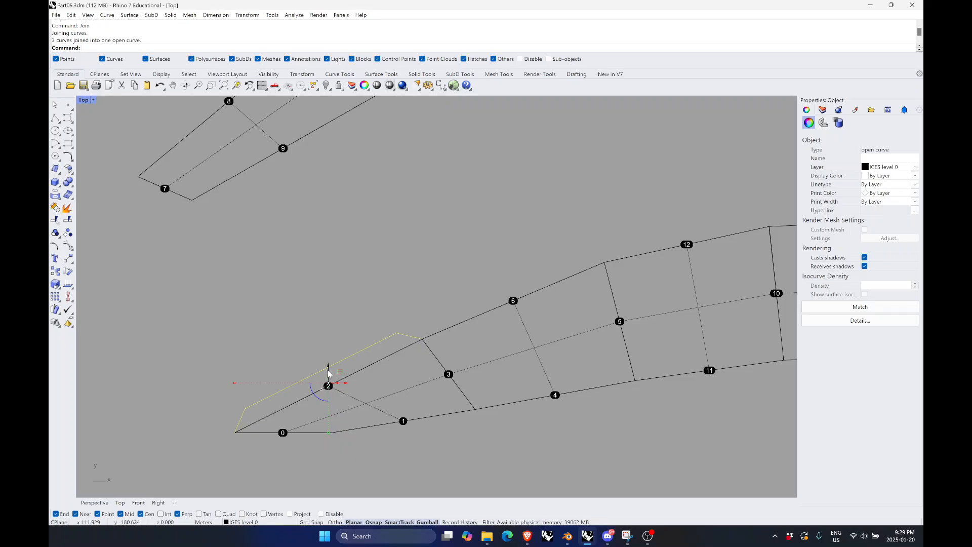
pyautogui.moveTo(328, 367); pyautogui.dragTo(307, 211)
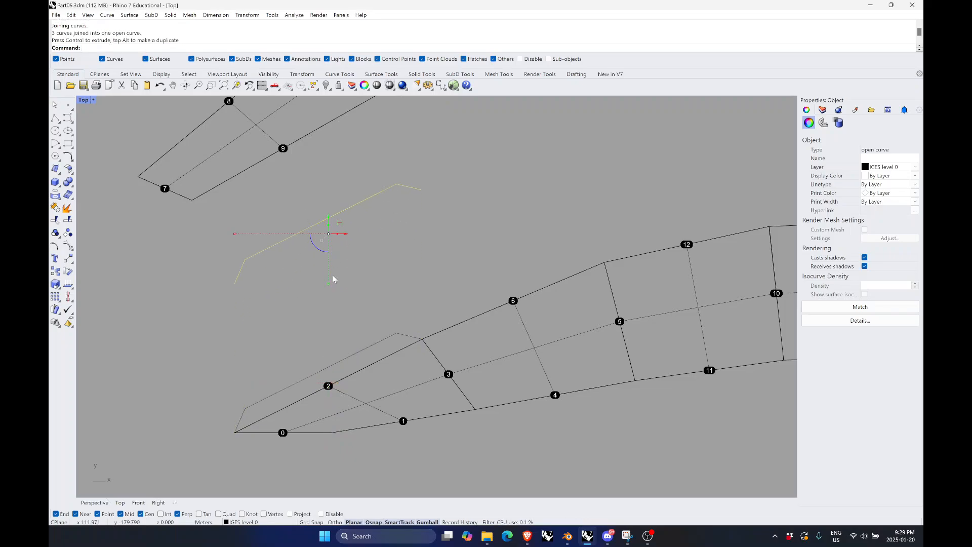
pyautogui.click(325, 251)
pyautogui.press('Return')
pyautogui.scroll(-5, 342, 289)
pyautogui.scroll(4, 335, 237)
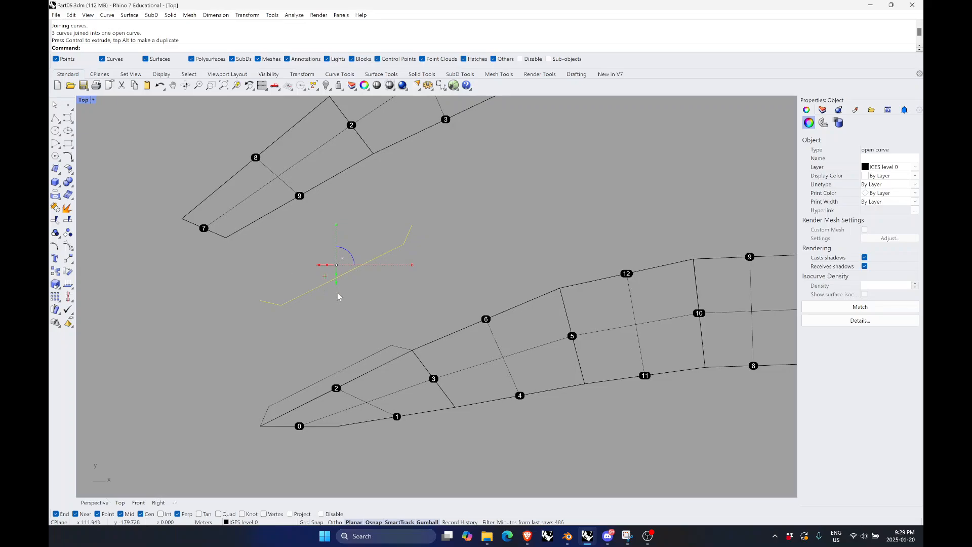
# Move the copied tab by its lower endpoint to the upper strip's corner between edges 7 and 9
pyautogui.press('Return')
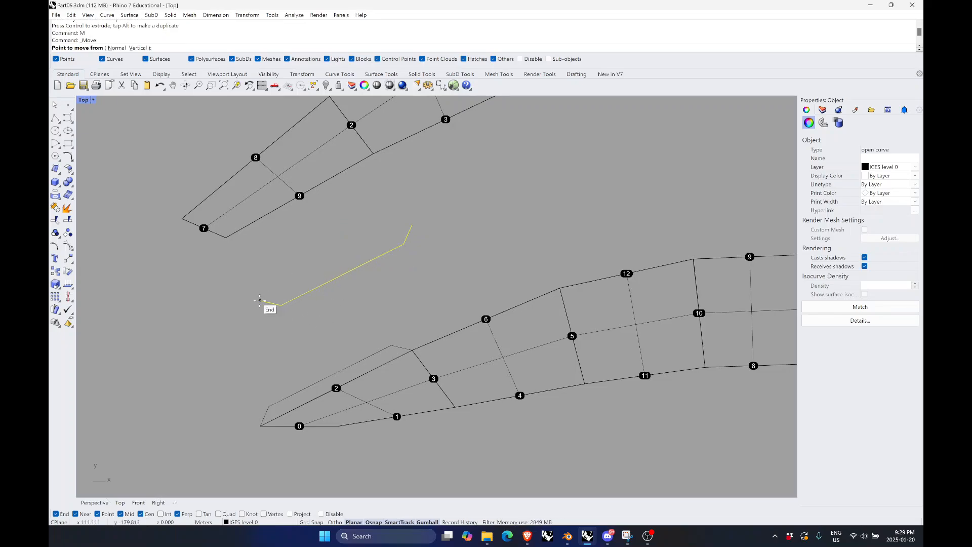
pyautogui.click(260, 301)
pyautogui.click(226, 238)
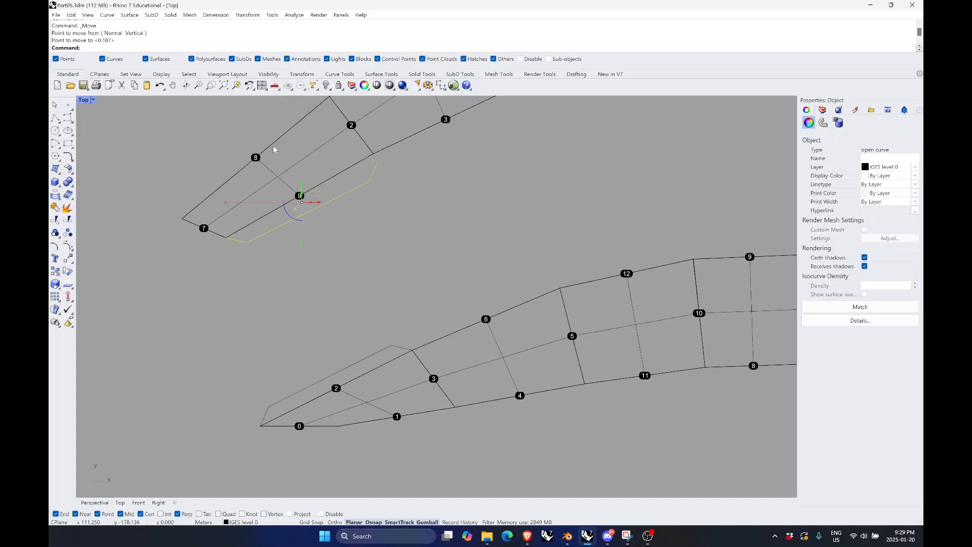
# Rotate the copied tab about that corner so its other end meets the far endpoint of edge 9
pyautogui.scroll(2, 263, 148)
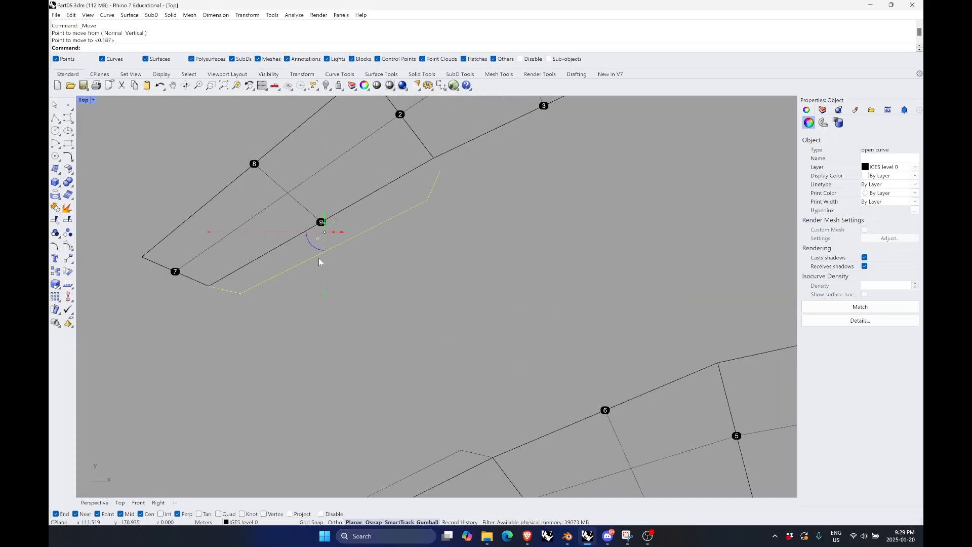
pyautogui.write('rotate')
pyautogui.press('Return')
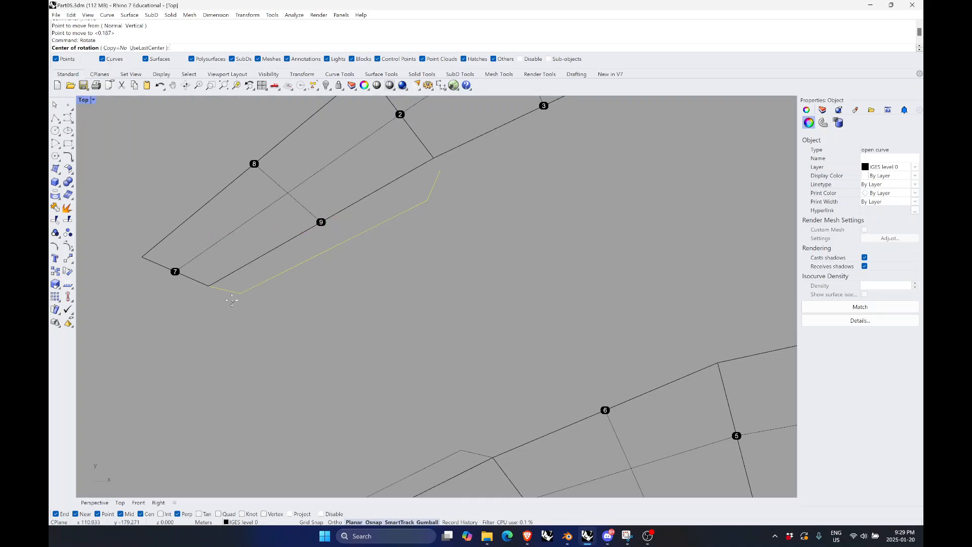
pyautogui.click(211, 290)
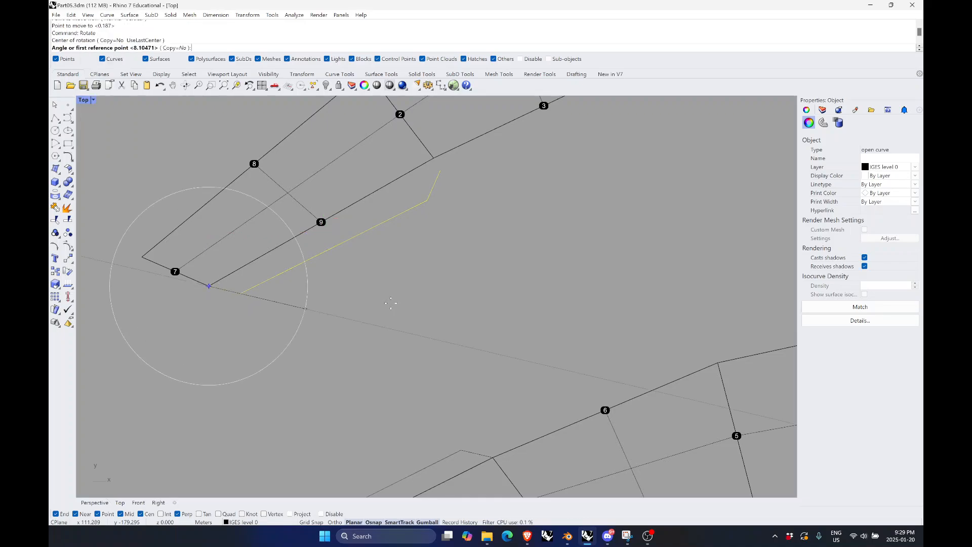
pyautogui.click(439, 171)
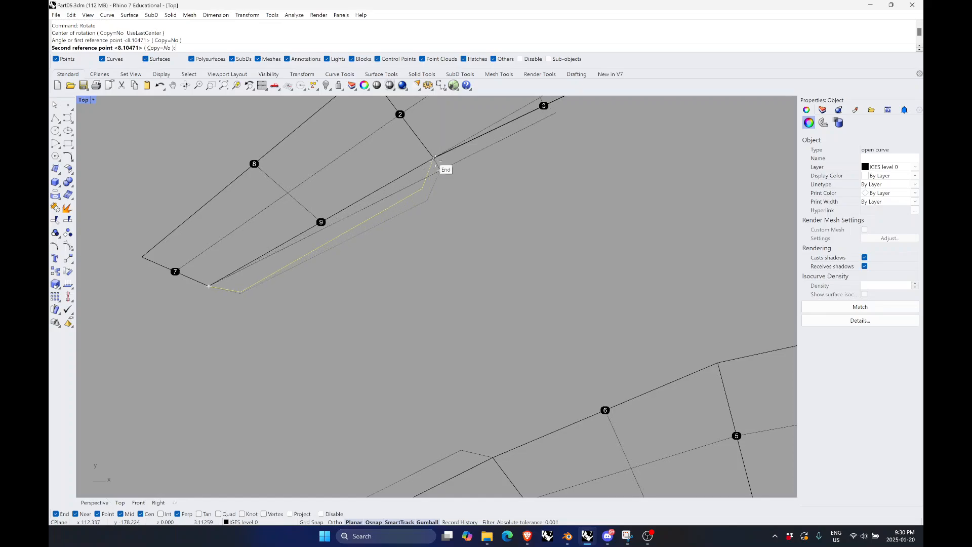
pyautogui.click(435, 159)
pyautogui.click(452, 186)
# Review the tabs on both flat strips, and compare them in the Perspective view with the curved strips and the coloured shell
pyautogui.scroll(-6, 256, 196)
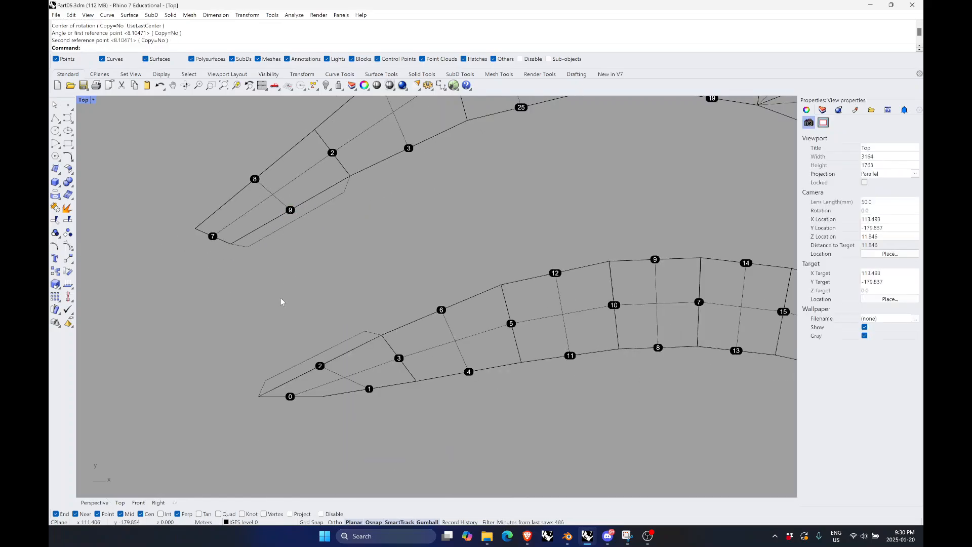
pyautogui.scroll(-4, 281, 297)
pyautogui.scroll(4, 310, 233)
pyautogui.click(312, 241)
pyautogui.click(358, 271)
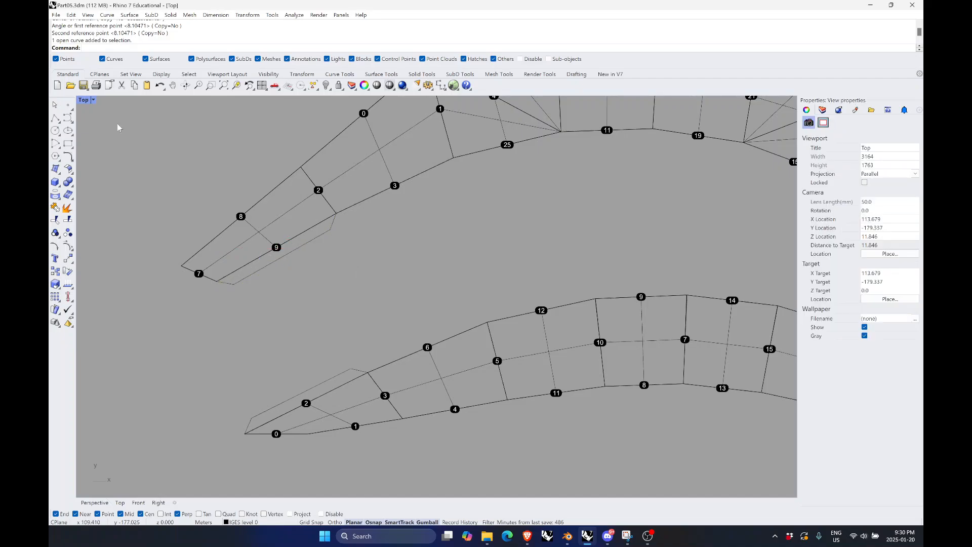
pyautogui.doubleClick(85, 101)
pyautogui.doubleClick(454, 100)
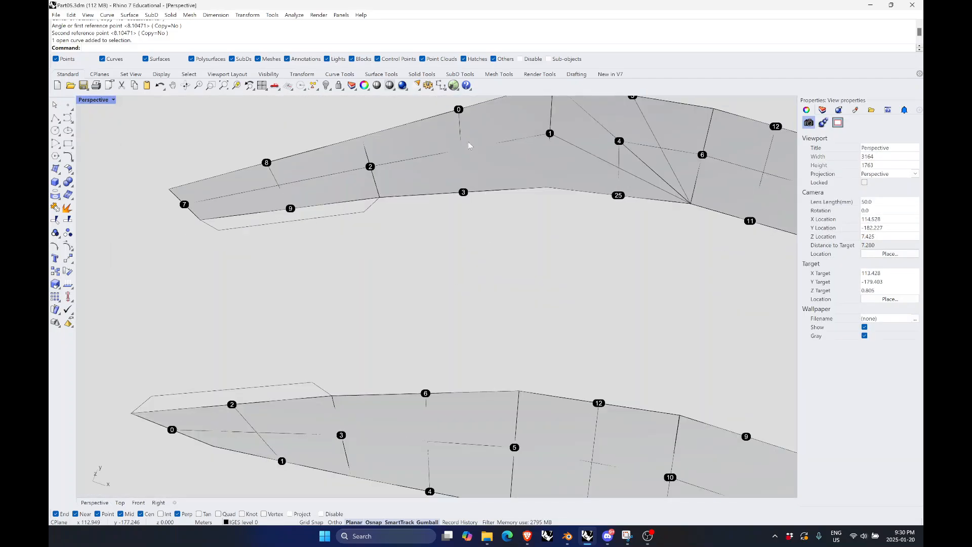
pyautogui.moveTo(468, 141); pyautogui.dragTo(489, 261, button='right')
pyautogui.scroll(-6, 381, 311)
pyautogui.scroll(-6, 381, 311)
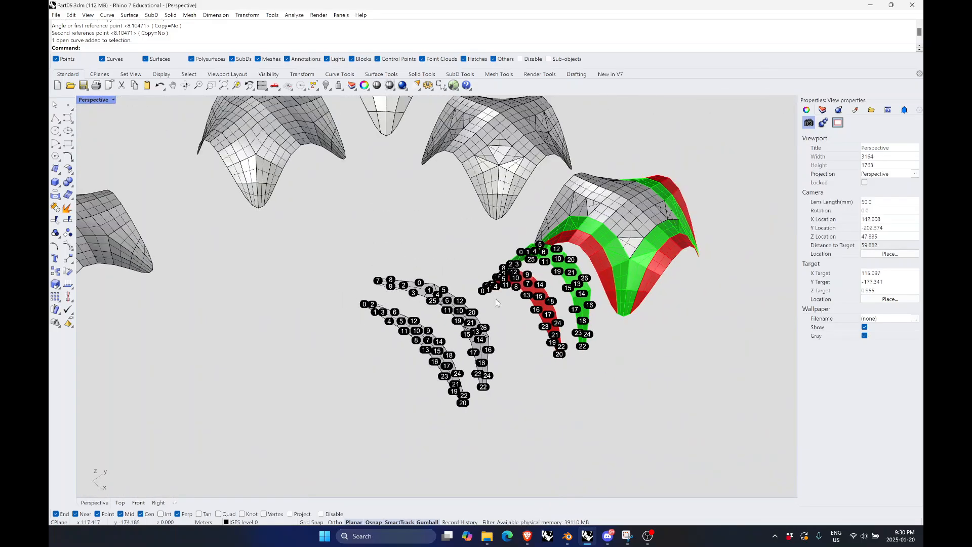
pyautogui.scroll(6, 512, 269)
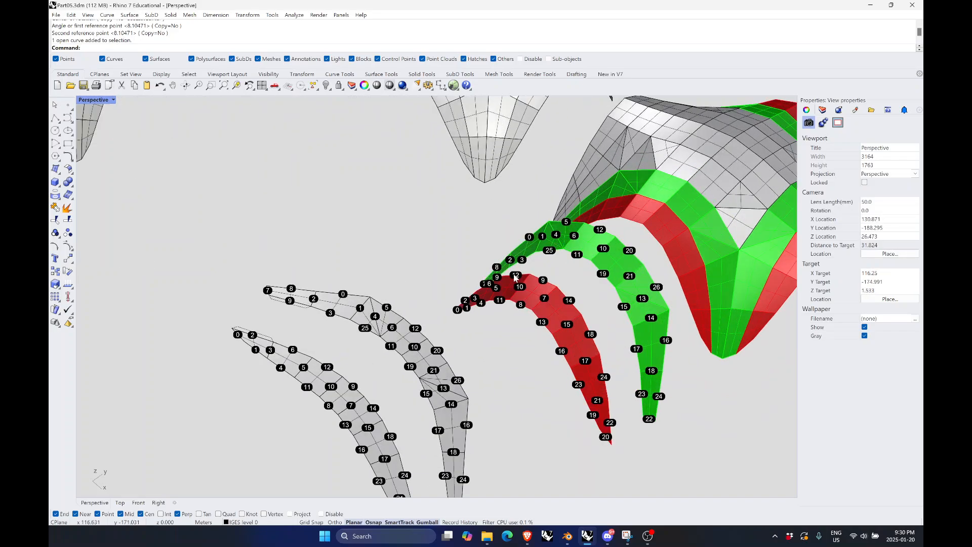
pyautogui.moveTo(473, 269); pyautogui.dragTo(546, 276, button='right')
pyautogui.scroll(-6, 546, 276)
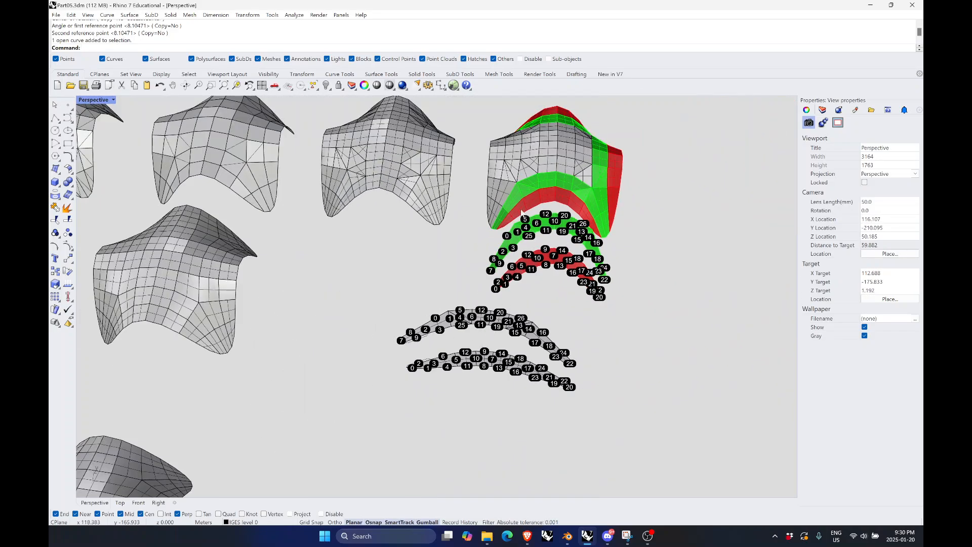
pyautogui.scroll(6, 502, 223)
pyautogui.moveTo(456, 234); pyautogui.dragTo(534, 238, button='right')
pyautogui.scroll(-6, 534, 238)
pyautogui.moveTo(658, 257); pyautogui.dragTo(640, 259, button='right')
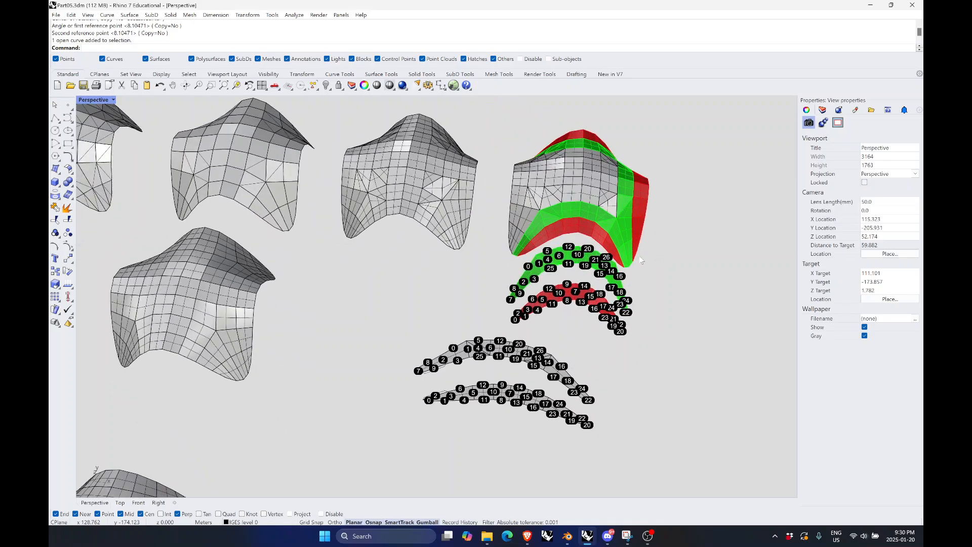
pyautogui.scroll(4, 587, 188)
pyautogui.scroll(4, 601, 162)
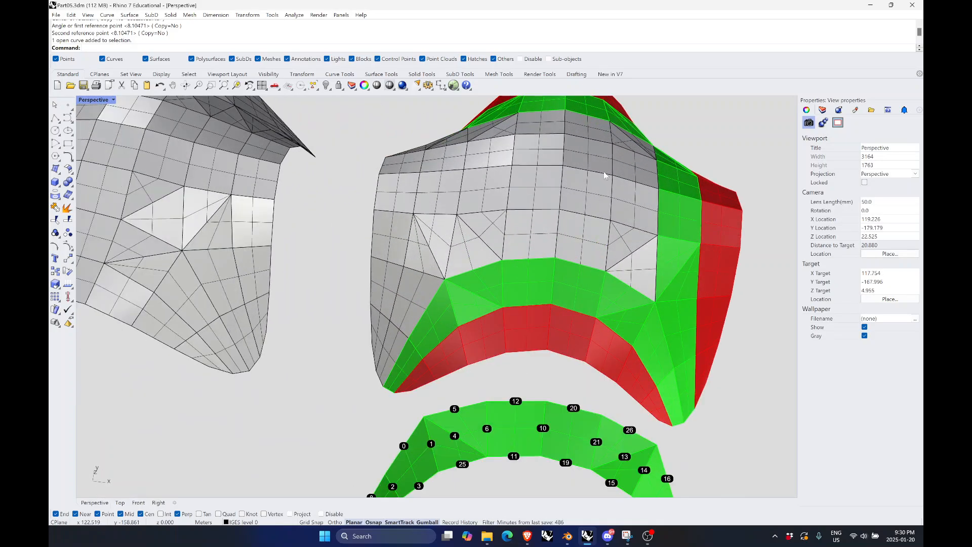
# Pick several uncoloured panels in the middle of the shell one after another, and clear the selection
pyautogui.click(582, 198)
pyautogui.click(583, 244)
pyautogui.click(527, 238)
pyautogui.click(527, 196)
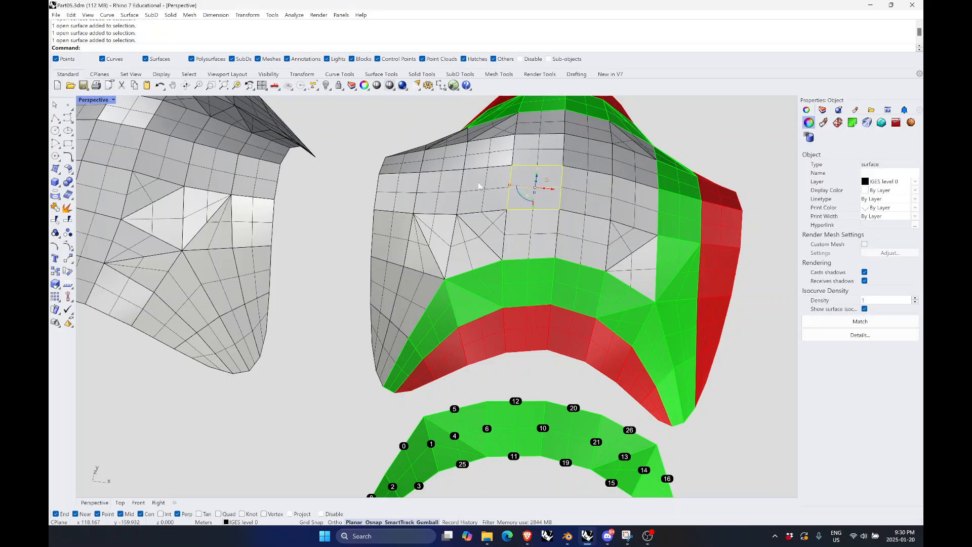
pyautogui.click(471, 190)
pyautogui.press('Escape')
# Look over the whole set of shell variations together with the coloured shell and its unrolled strips
pyautogui.scroll(-5, 559, 190)
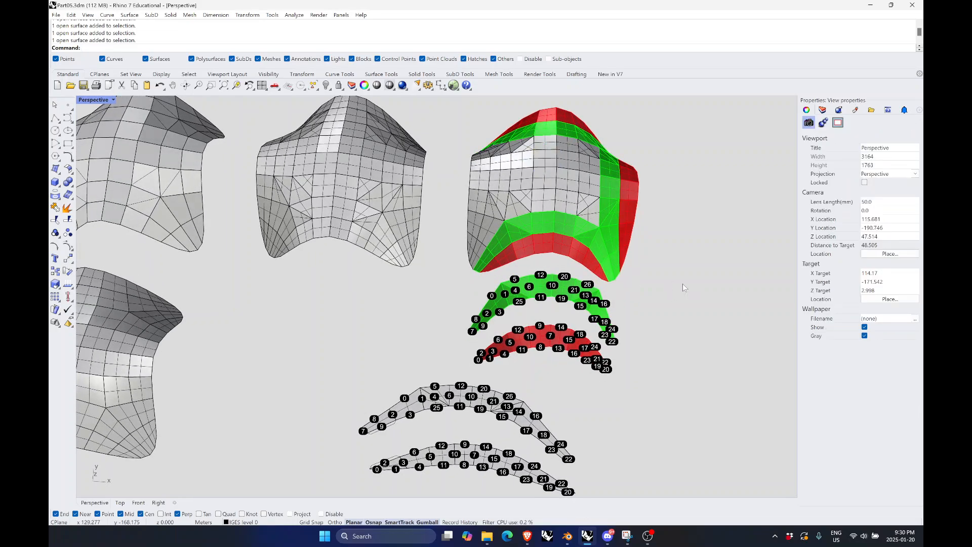
pyautogui.scroll(-4, 603, 270)
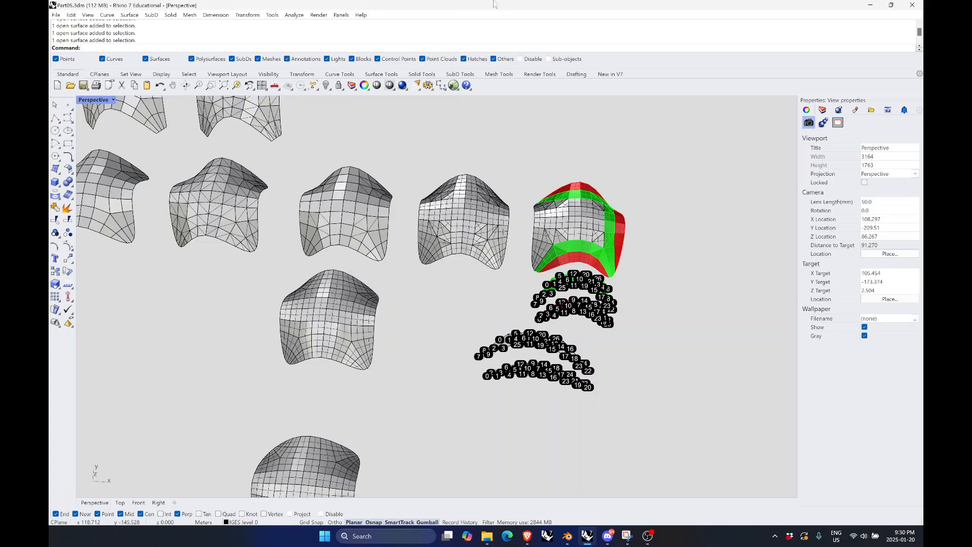
pyautogui.scroll(-5, 452, 198)
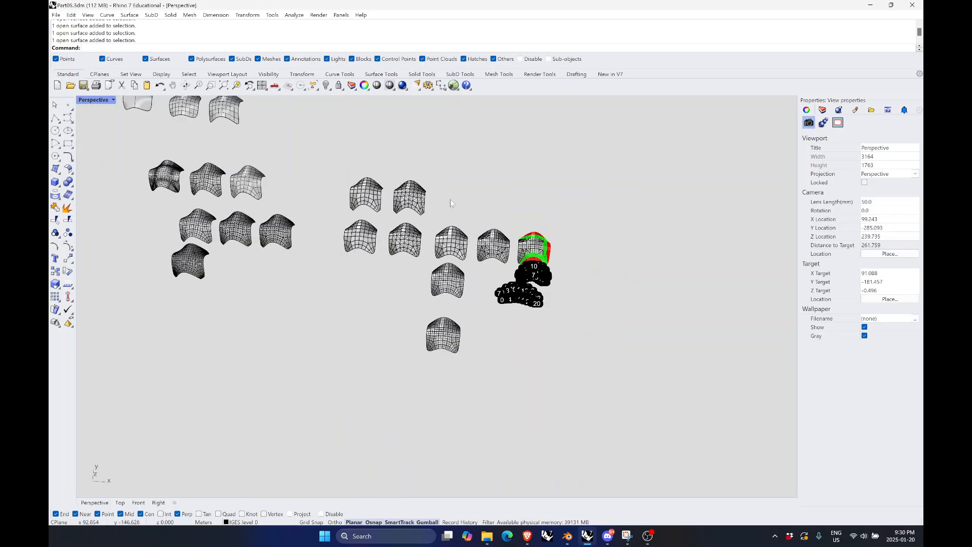
pyautogui.scroll(3, 450, 199)
pyautogui.moveTo(646, 292); pyautogui.dragTo(646, 291, button='right')
pyautogui.scroll(8, 592, 323)
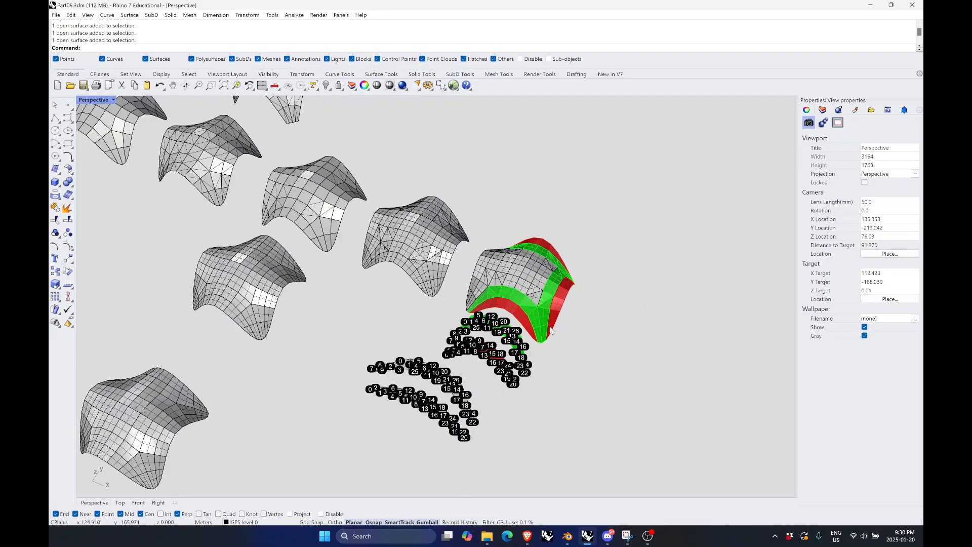
pyautogui.scroll(-3, 556, 323)
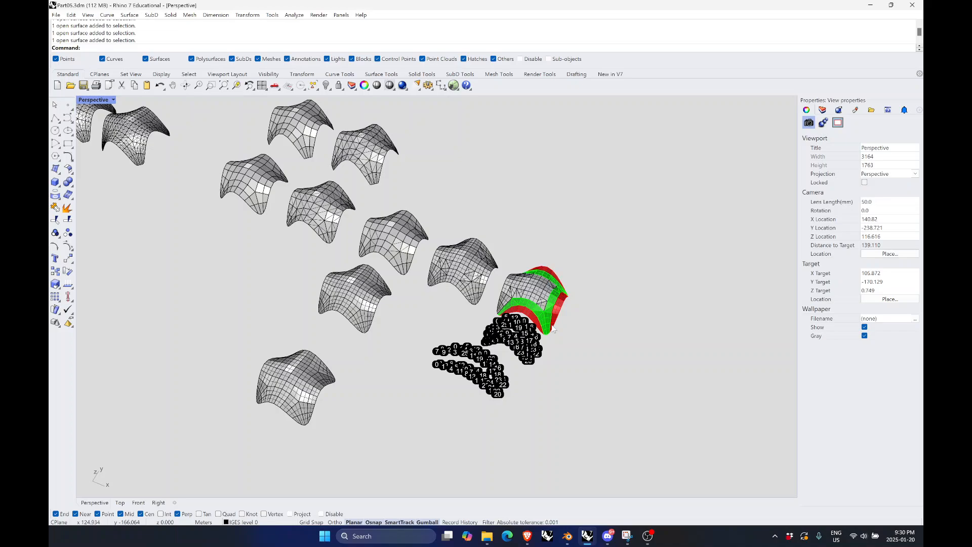
pyautogui.click(649, 535)
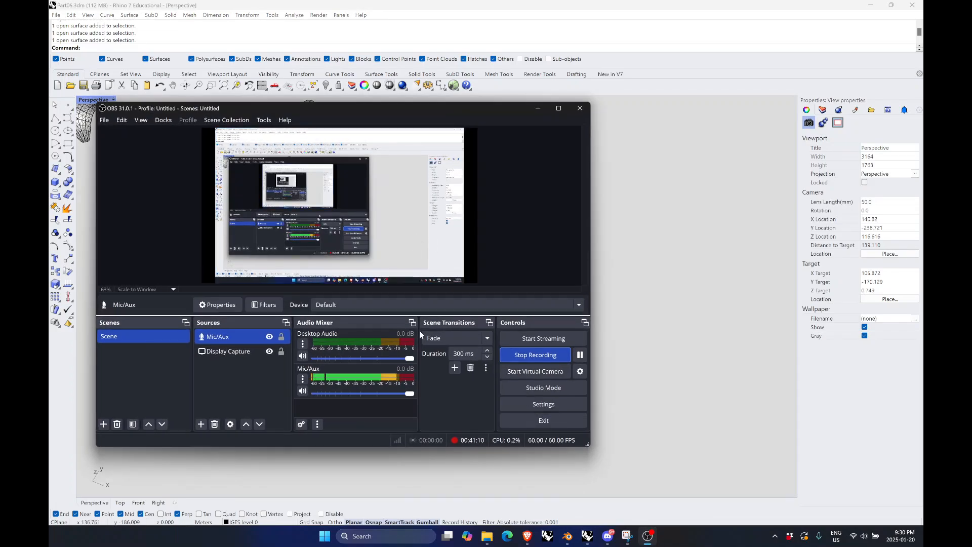